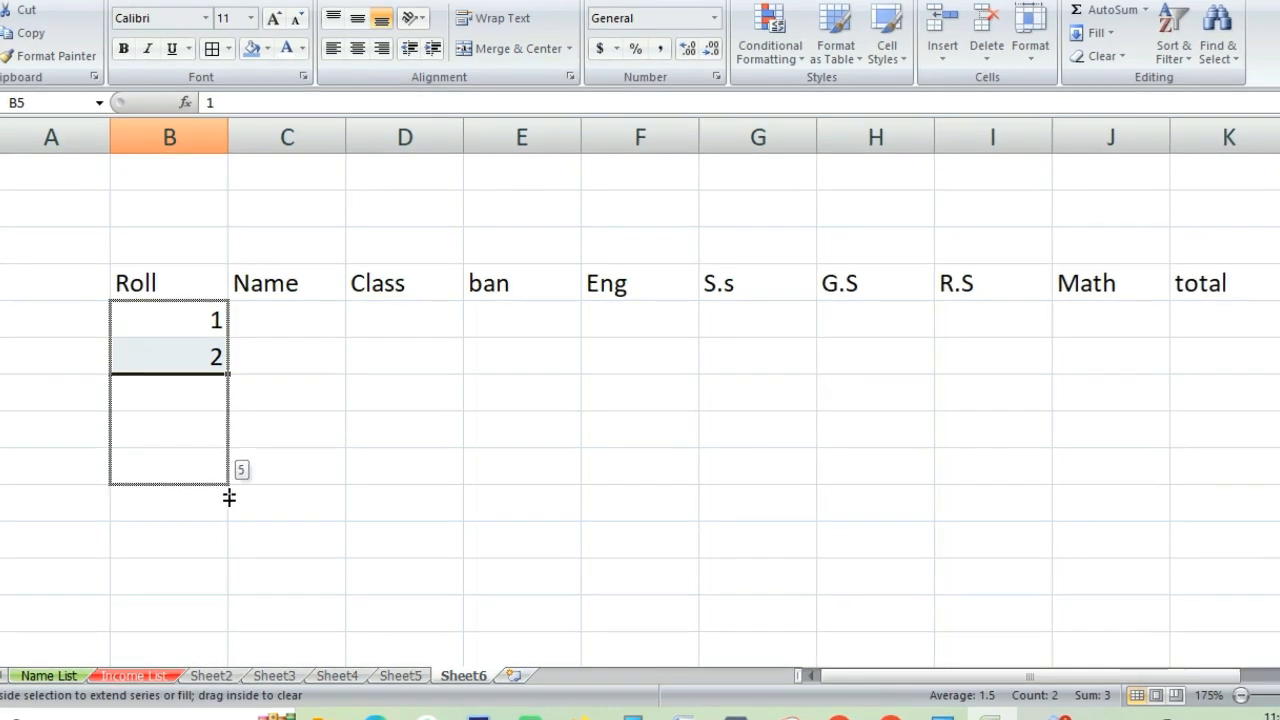
Enter the names A, B, C and D in the Name column for rolls 1 to 4
left_click(284, 329)
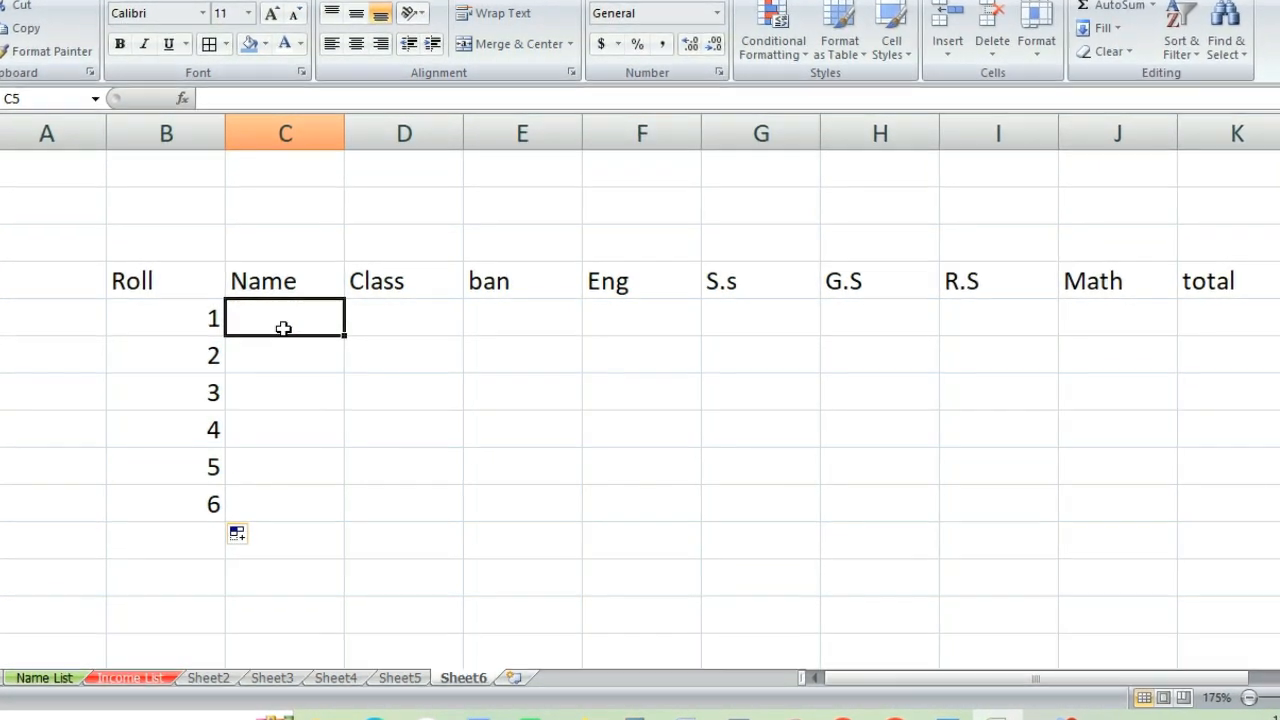
type("A")
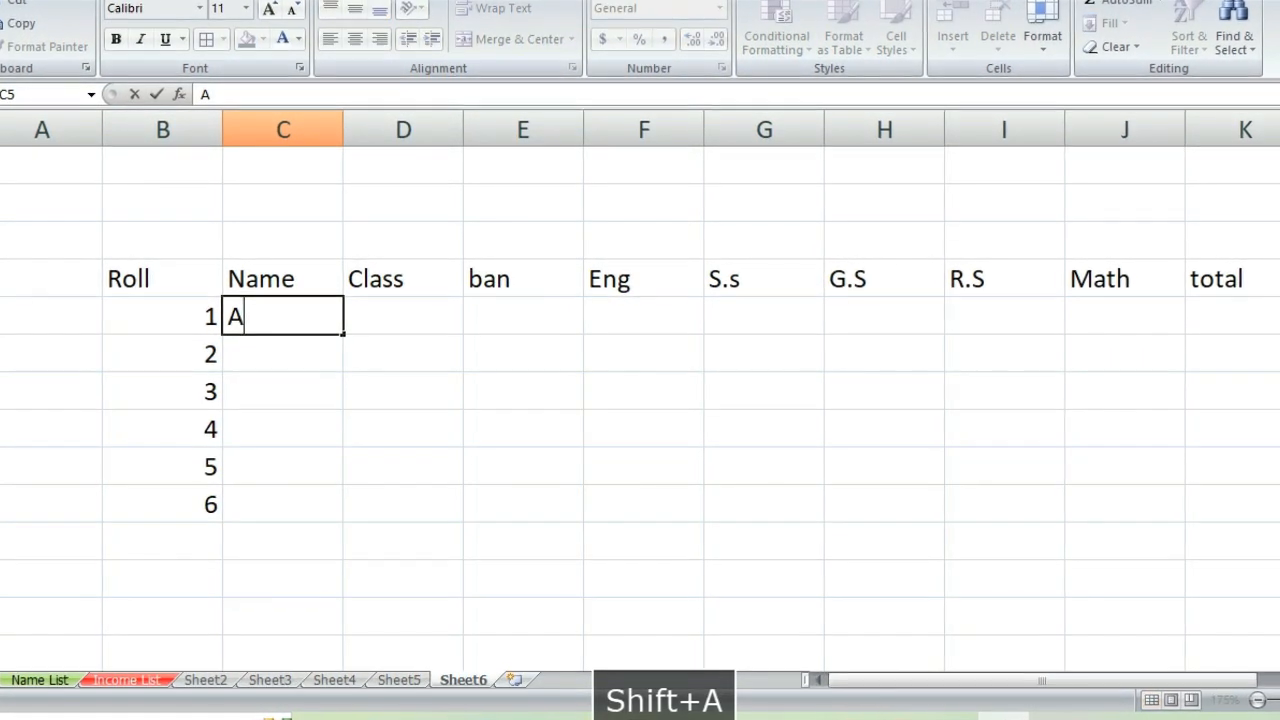
key("Return")
type("B")
key("Return")
type("C")
key("Return")
type("D")
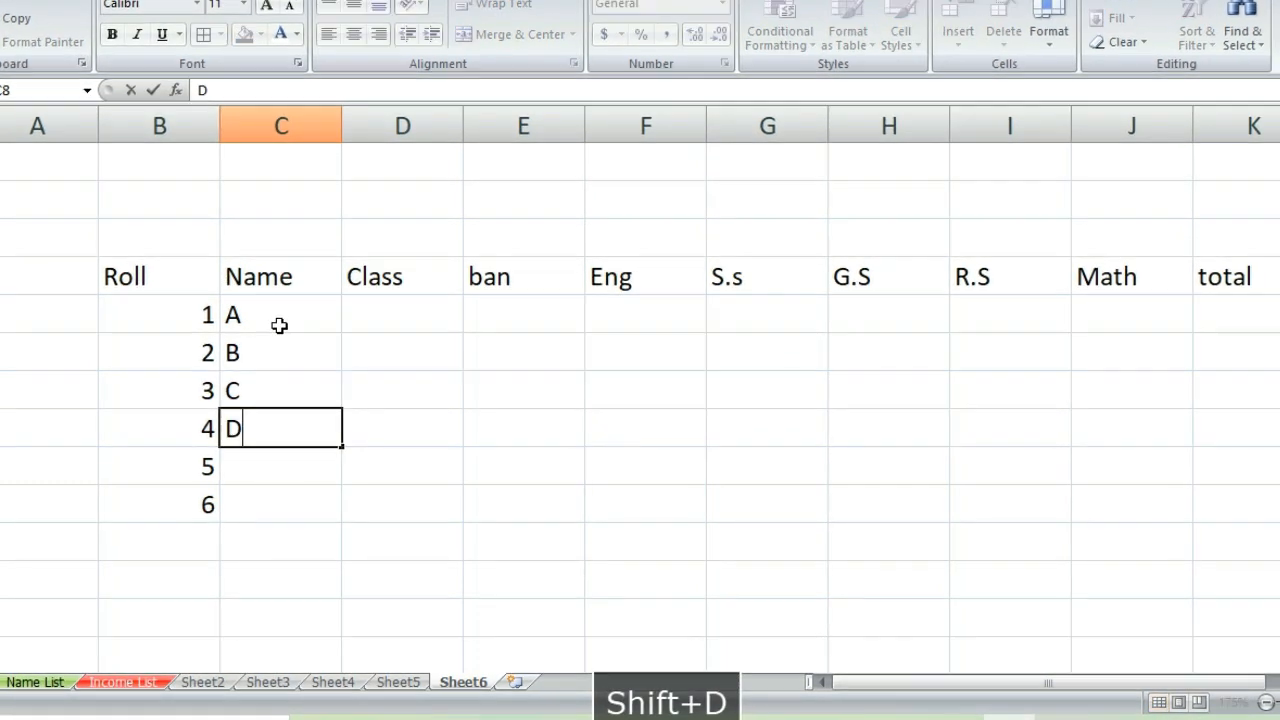
Try to fill the Name column down to roll 6 from the first two names, and undo the fill
left_click_drag(302, 313, 329, 520)
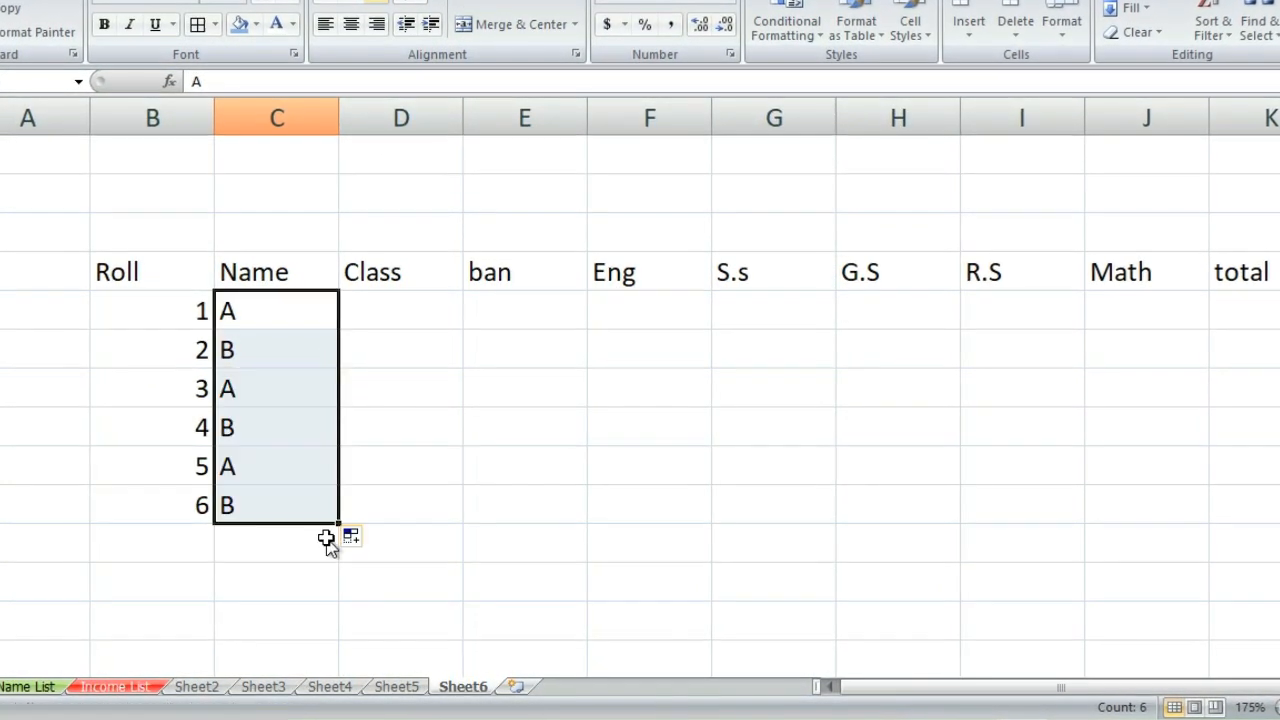
key("ctrl+z")
left_click(266, 398)
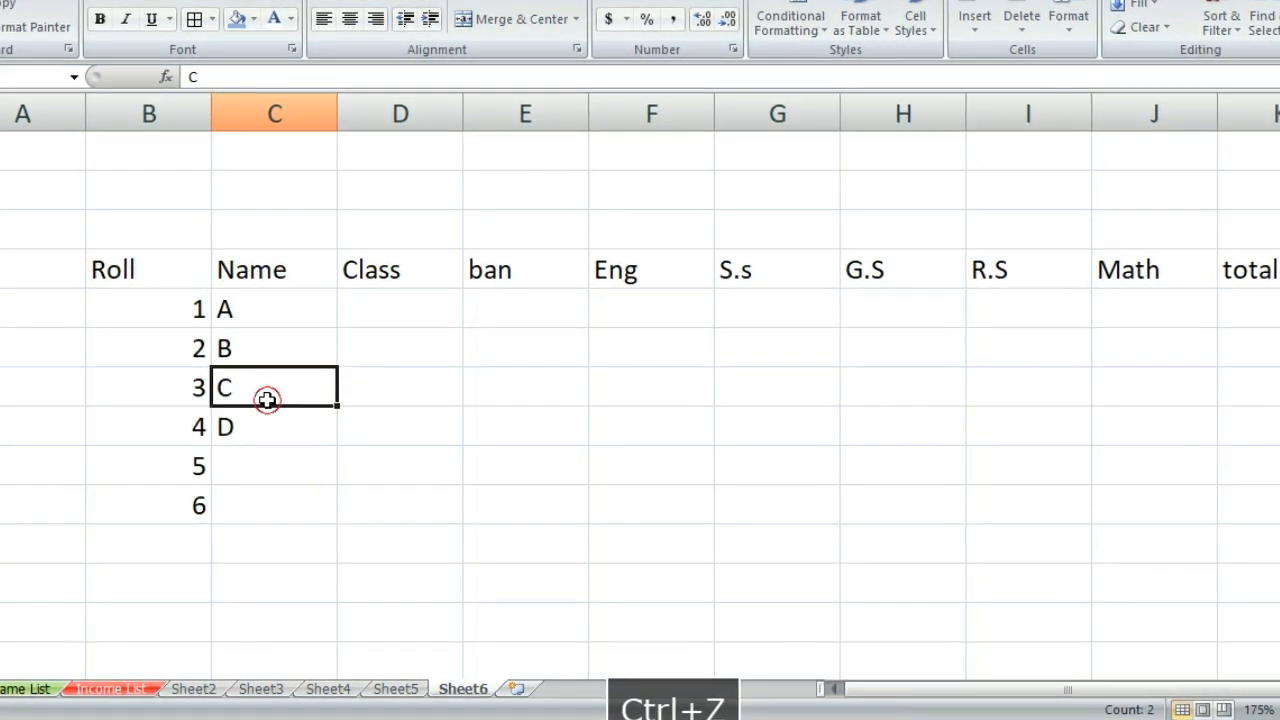
Enter the names e and f for rolls 5 and 6
left_click(258, 462)
type("e")
left_click(264, 505)
type("f")
left_click(443, 458)
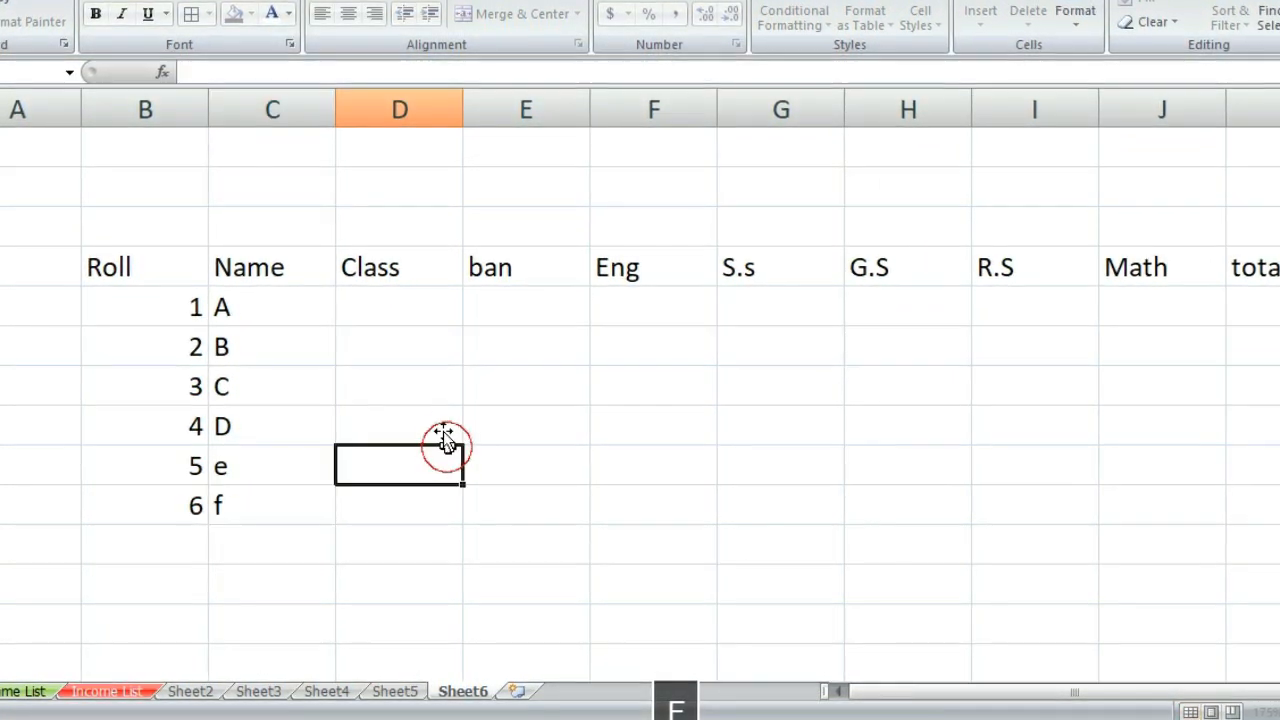
Enter 5 as the class for roll 1 and fill it down to roll 6
left_click(405, 312)
type("5")
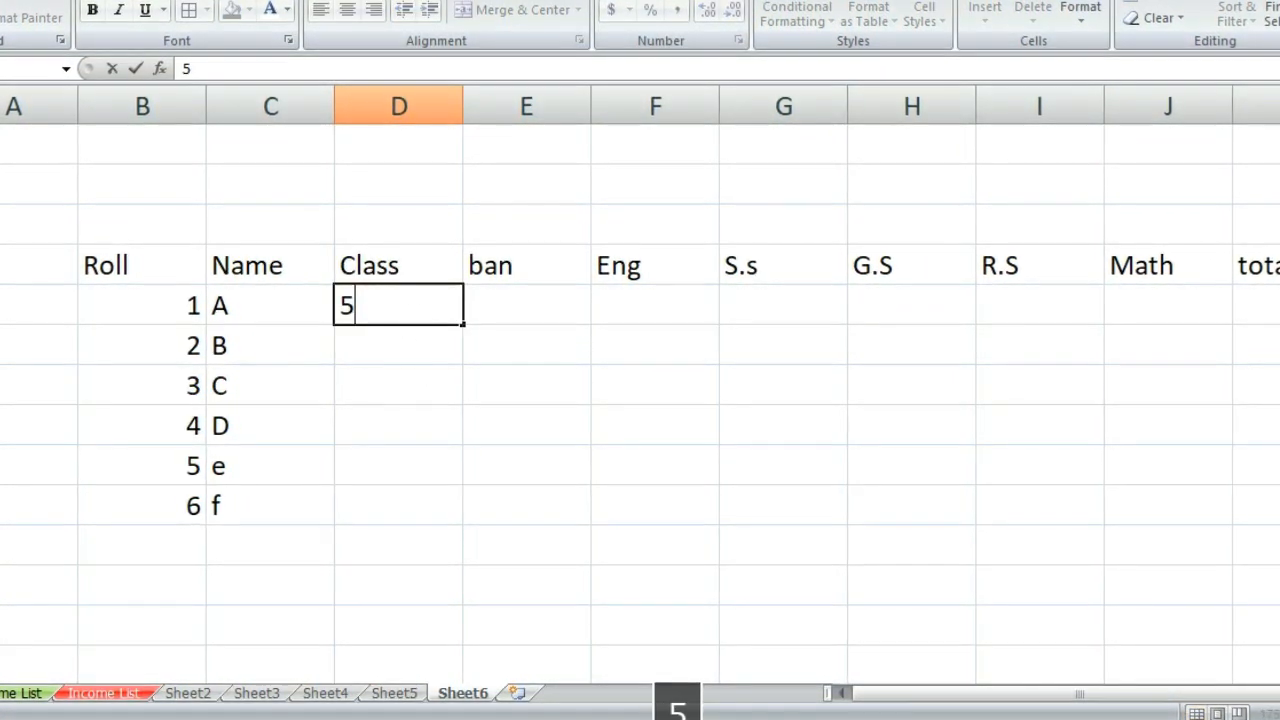
left_click(532, 468)
left_click(396, 311)
left_click_drag(457, 327, 469, 521)
Enter student A's marks for the first three subjects: ban 87, Eng 50 and S.s 98
left_click(534, 300)
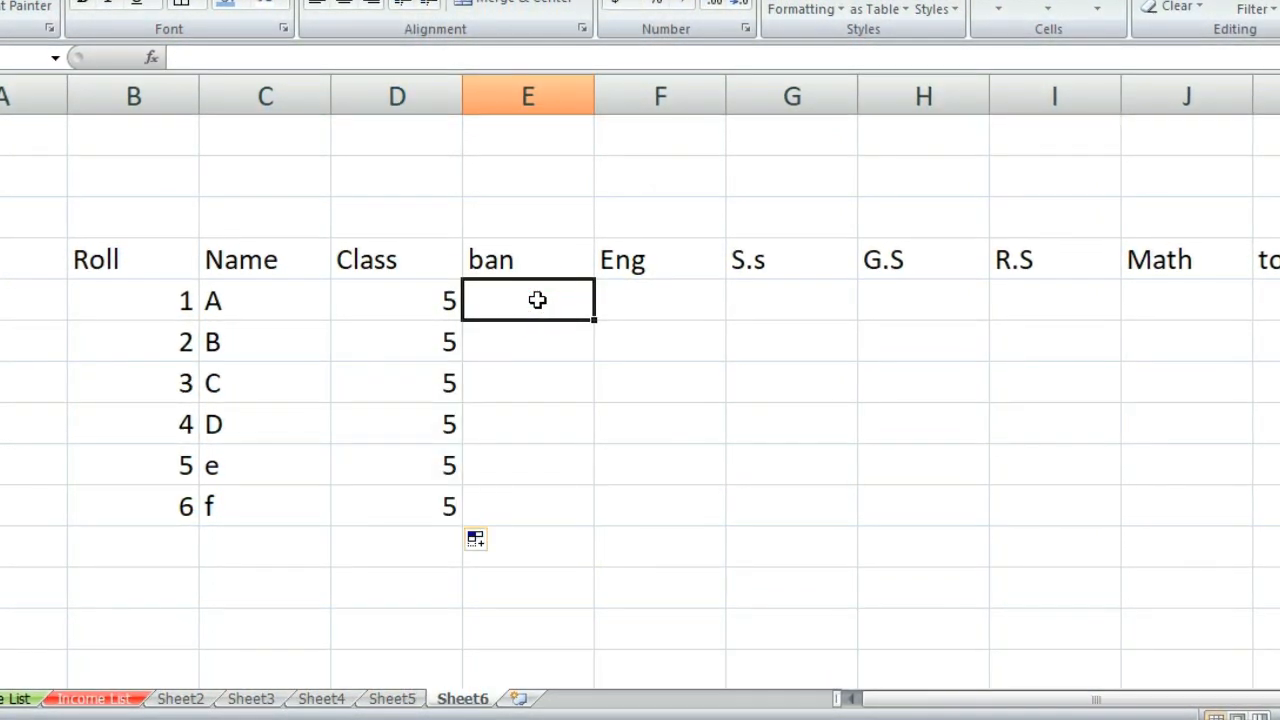
type("87")
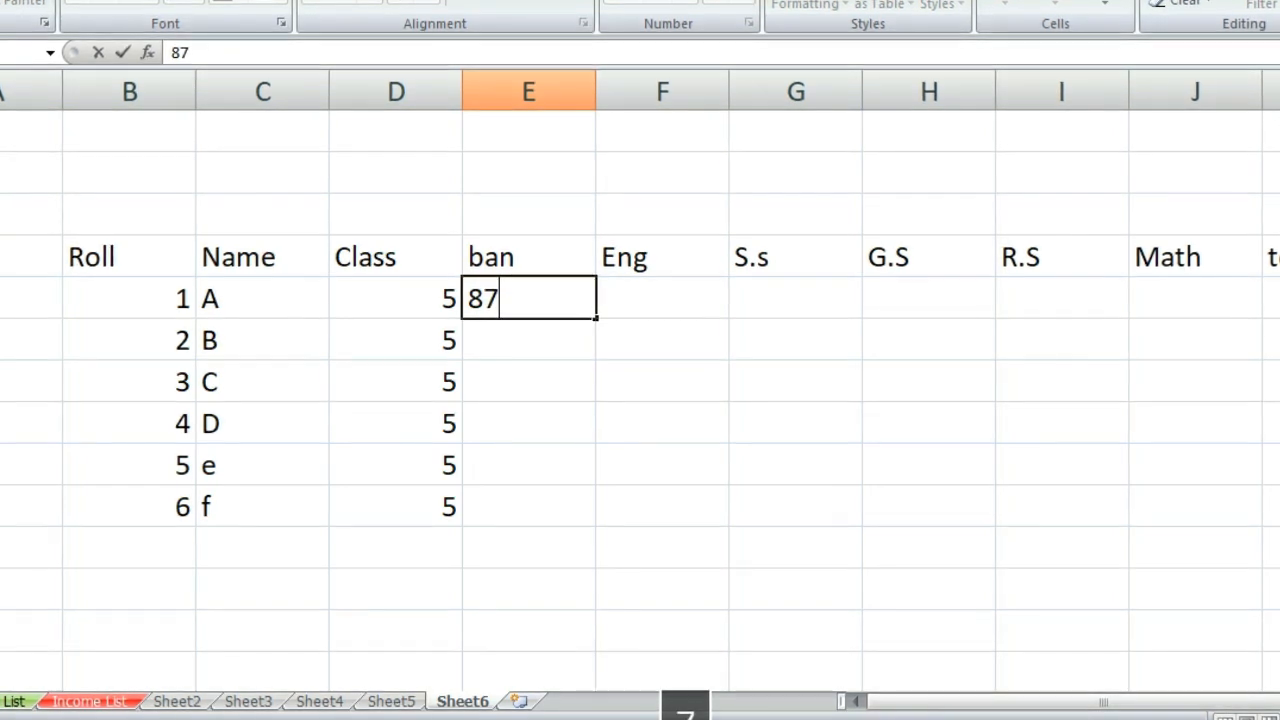
key("Tab")
type("50")
key("Tab")
type("9")
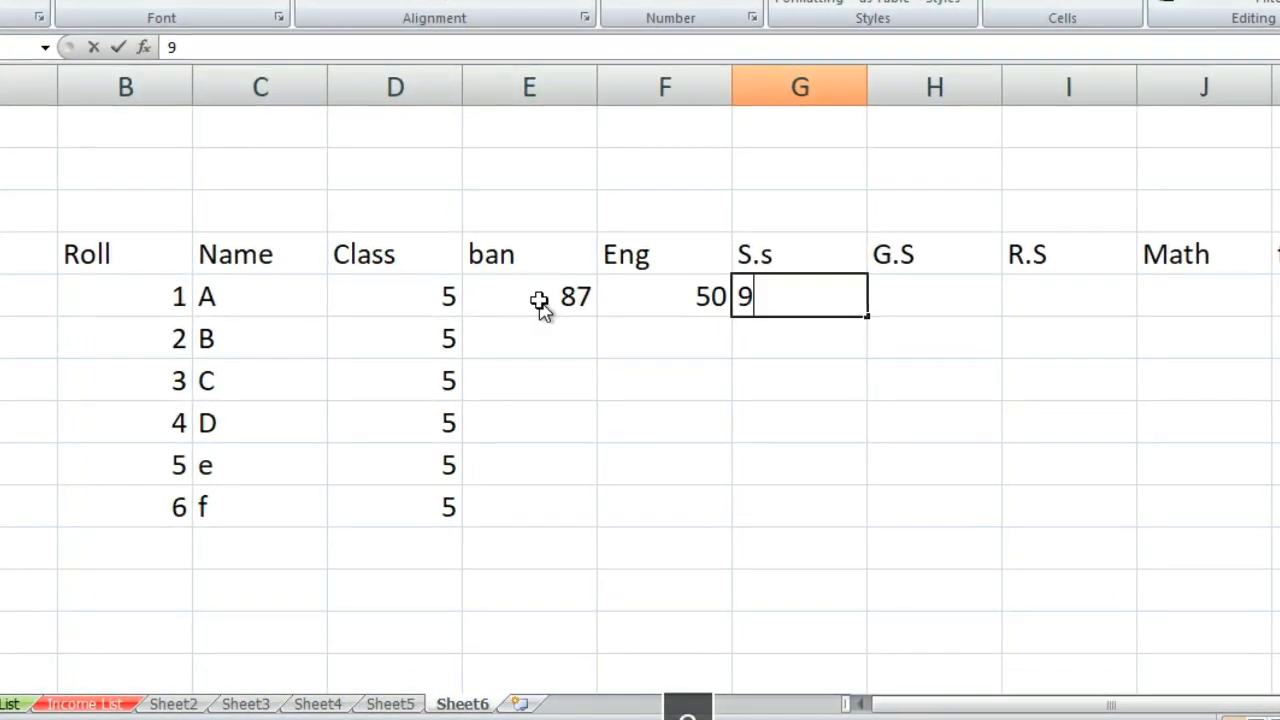
type("8")
Enter student A's remaining marks: G.S 99, R.S 75 and Math 87
key("Tab")
type("99")
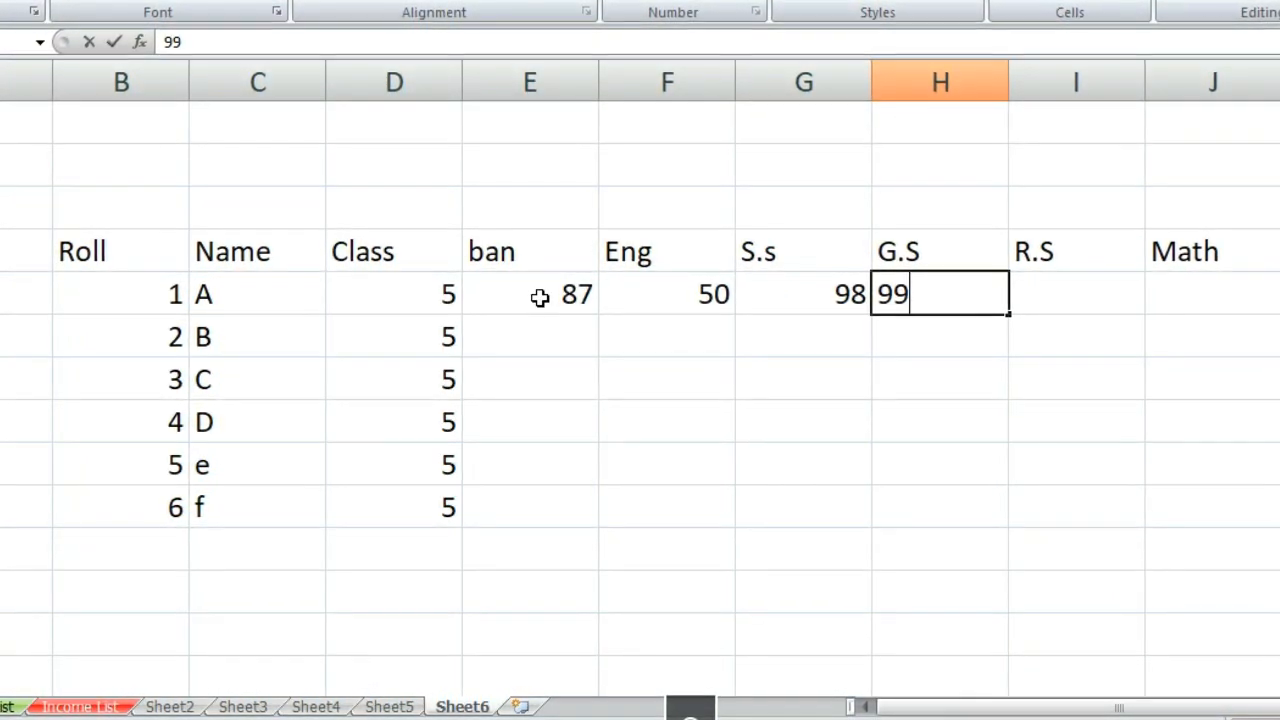
key("Tab")
type("75")
key("Tab")
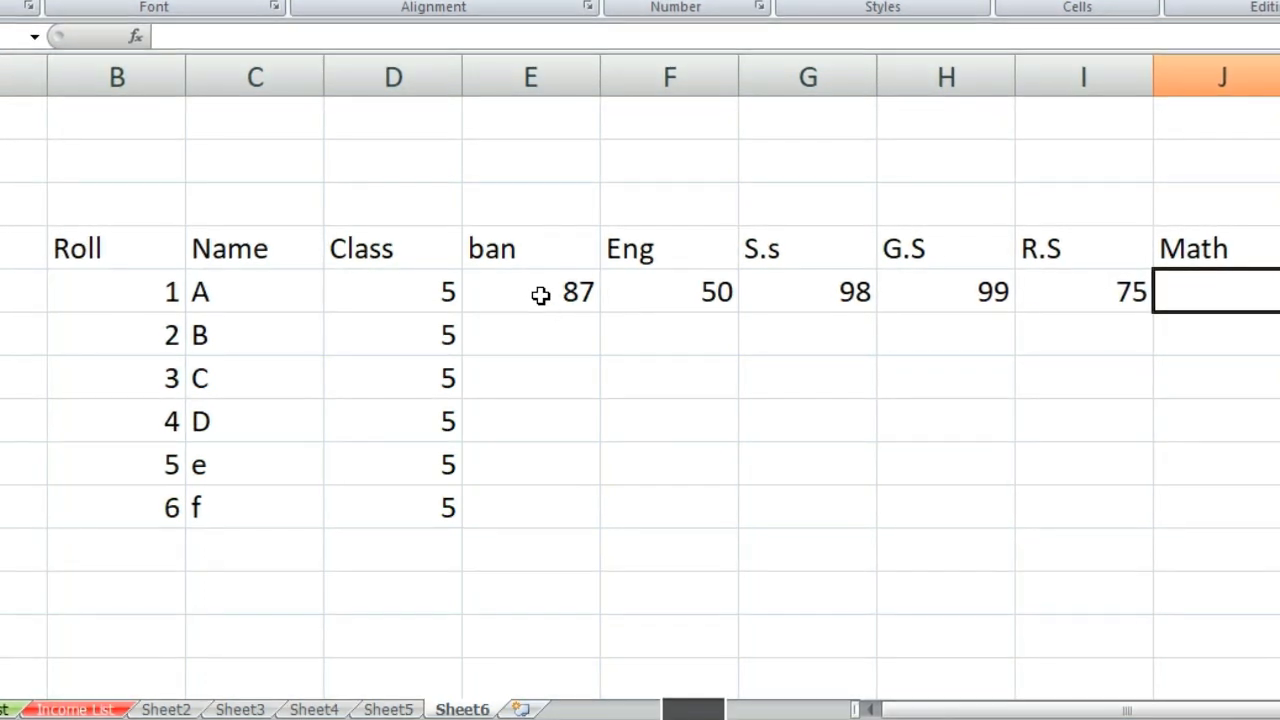
type("87")
key("Return")
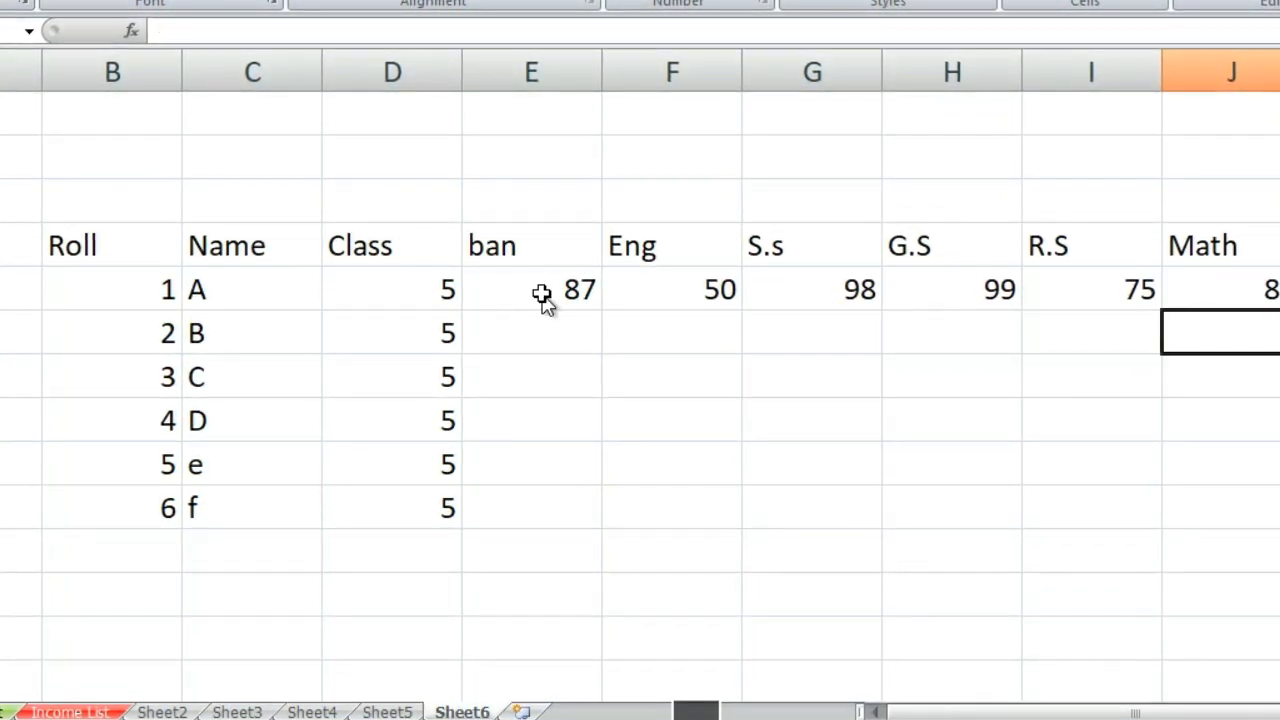
Enter student B's marks for the first three subjects: ban 25, Eng 85 and S.s 68
key("Left")
key("Left")
key("Left")
key("Left")
key("Left")
type("25")
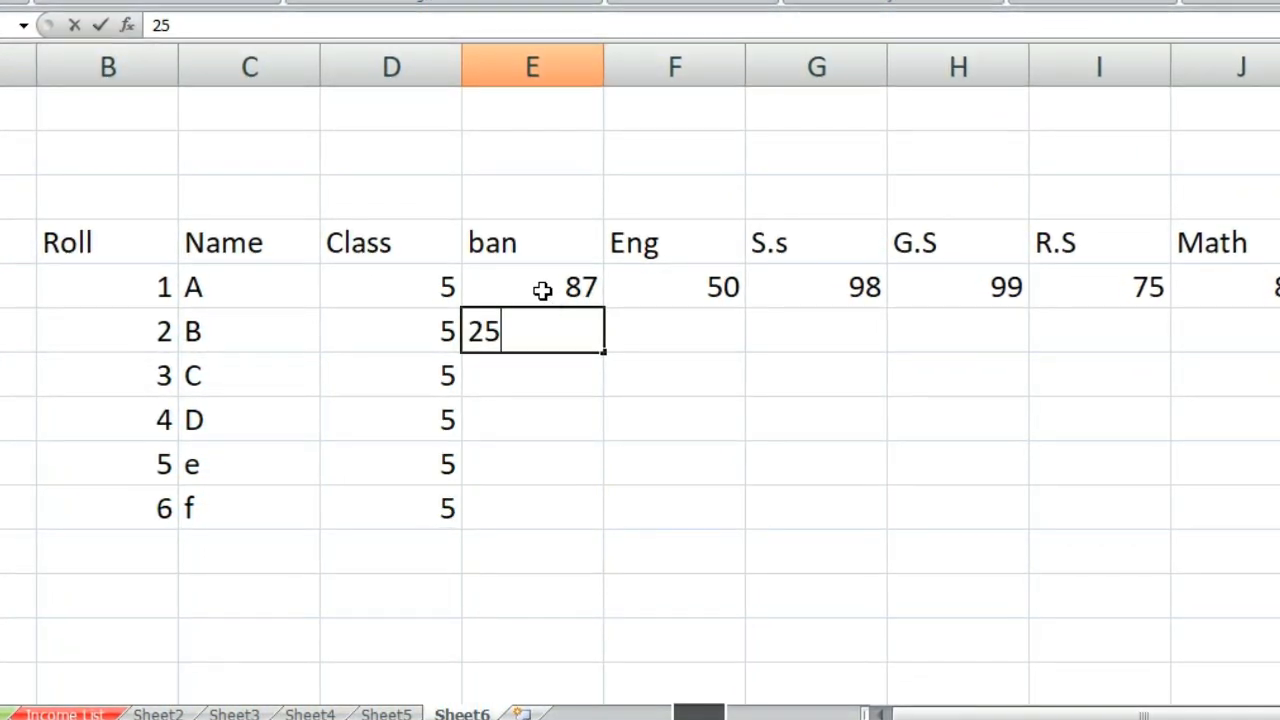
key("Tab")
type("85")
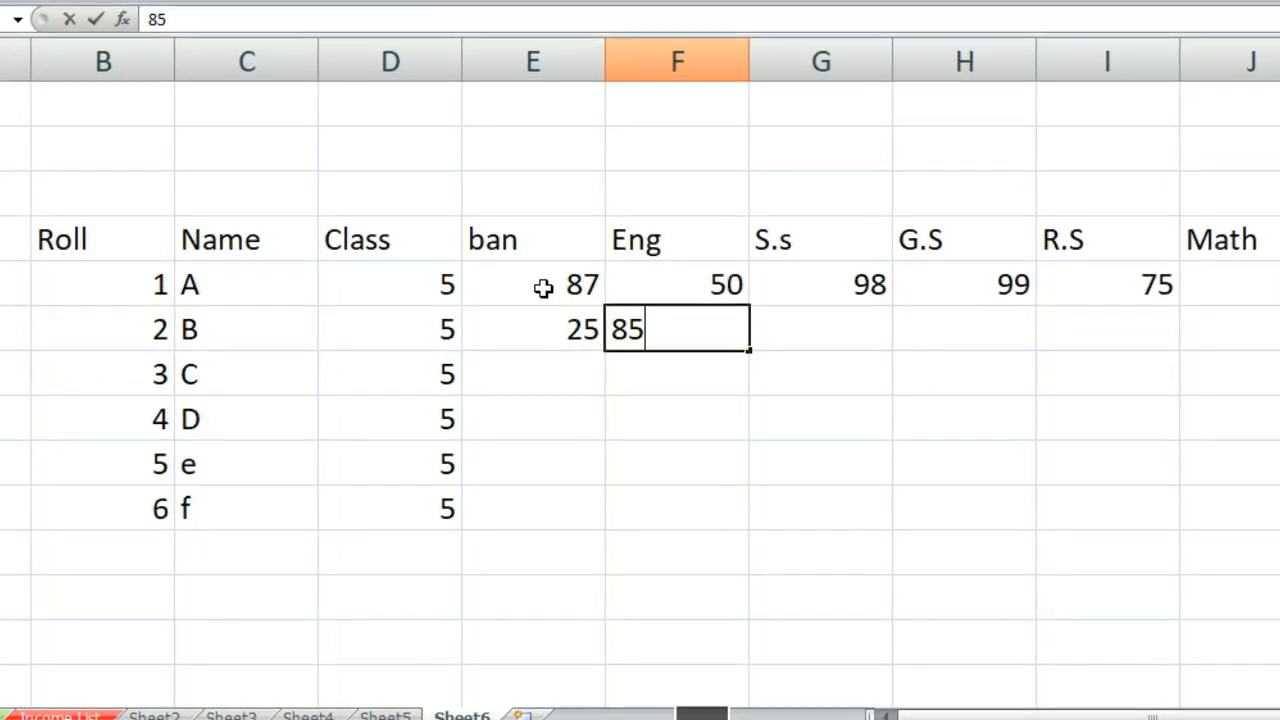
key("Tab")
type("68")
Enter student B's remaining marks: G.S 75, R.S 78 and Math 28
key("Tab")
type("75")
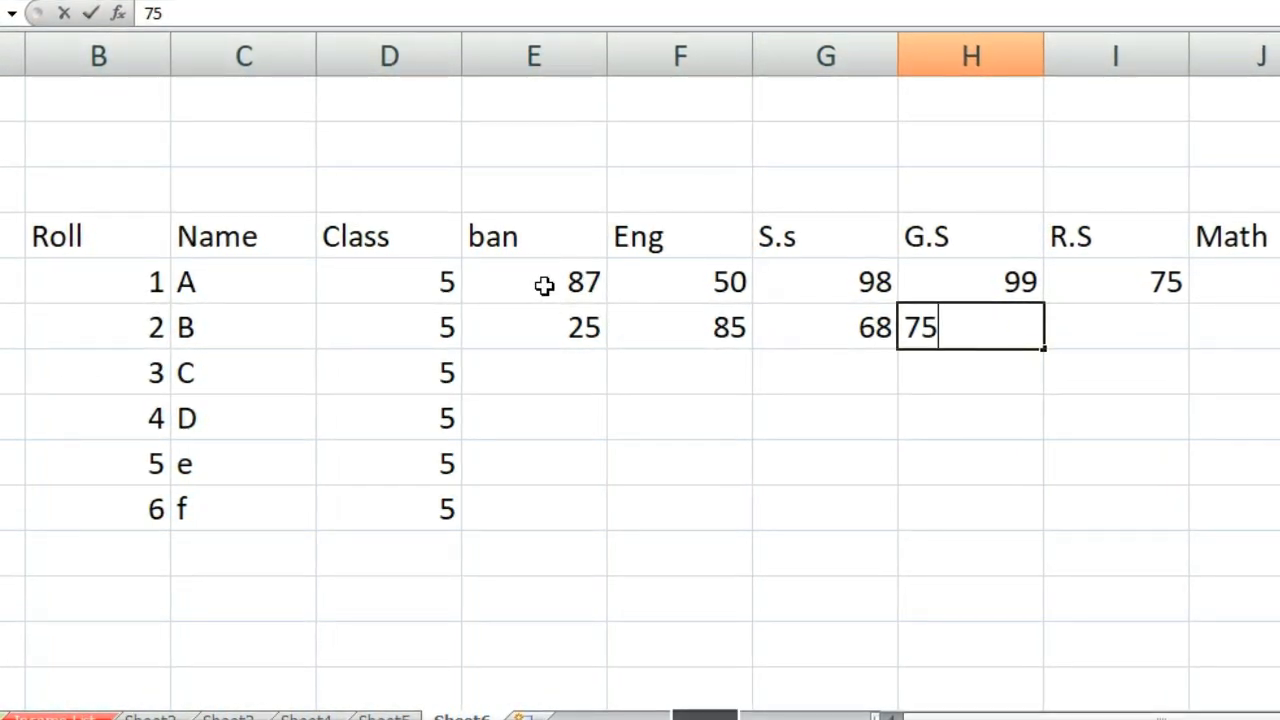
key("Tab")
type("78")
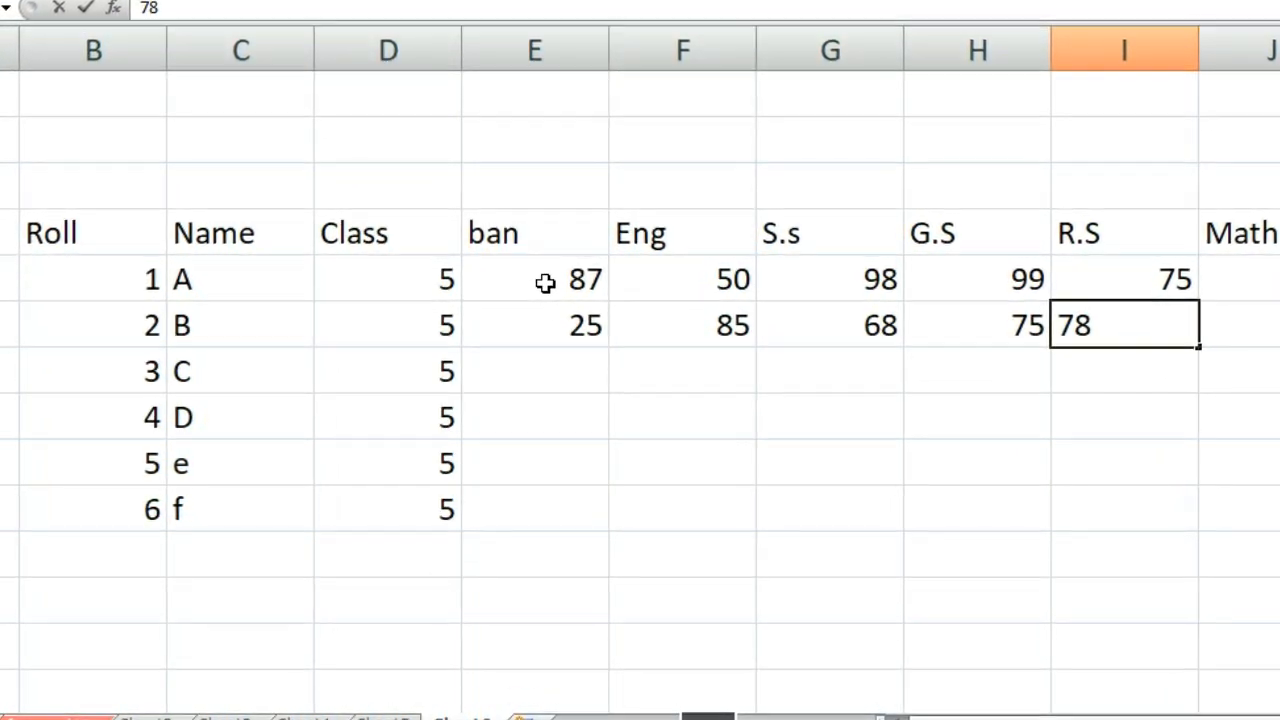
key("Tab")
type("28")
key("Return")
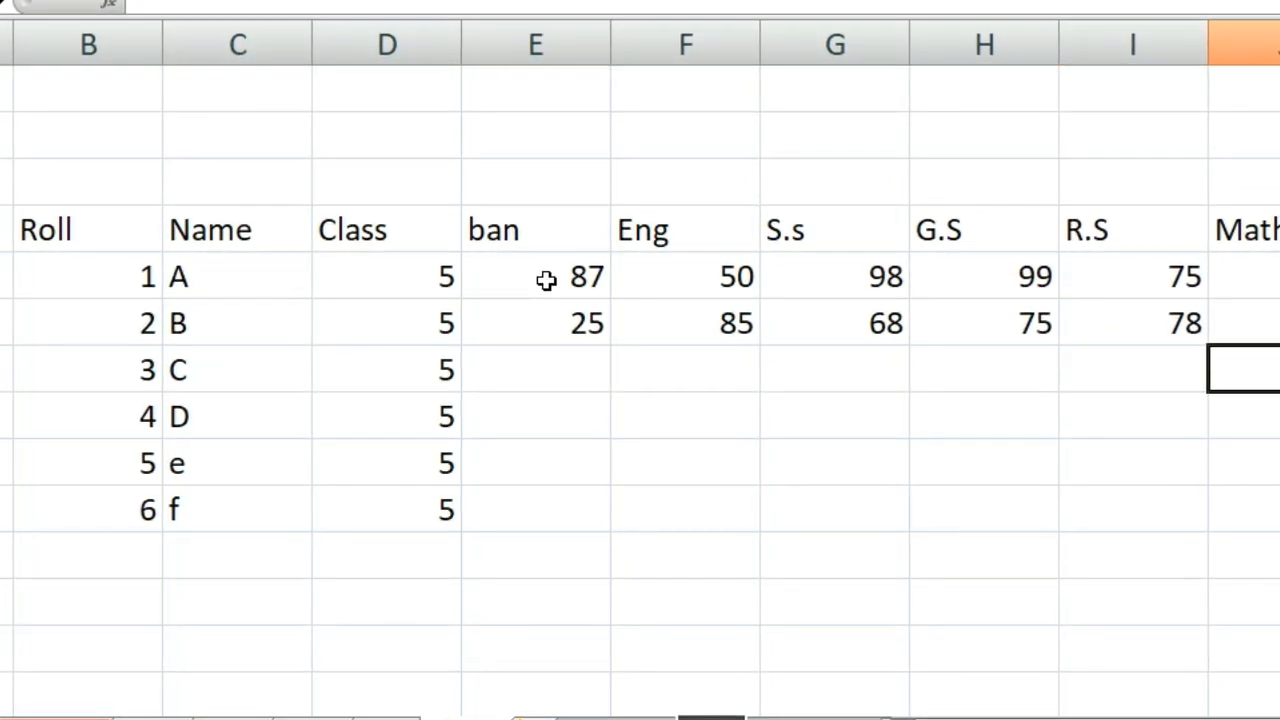
Enter student C's marks for the first three subjects: ban 76, Eng 92 and S.s 85
key("Left")
key("Left")
key("Left")
key("Left")
key("Left")
type("7")
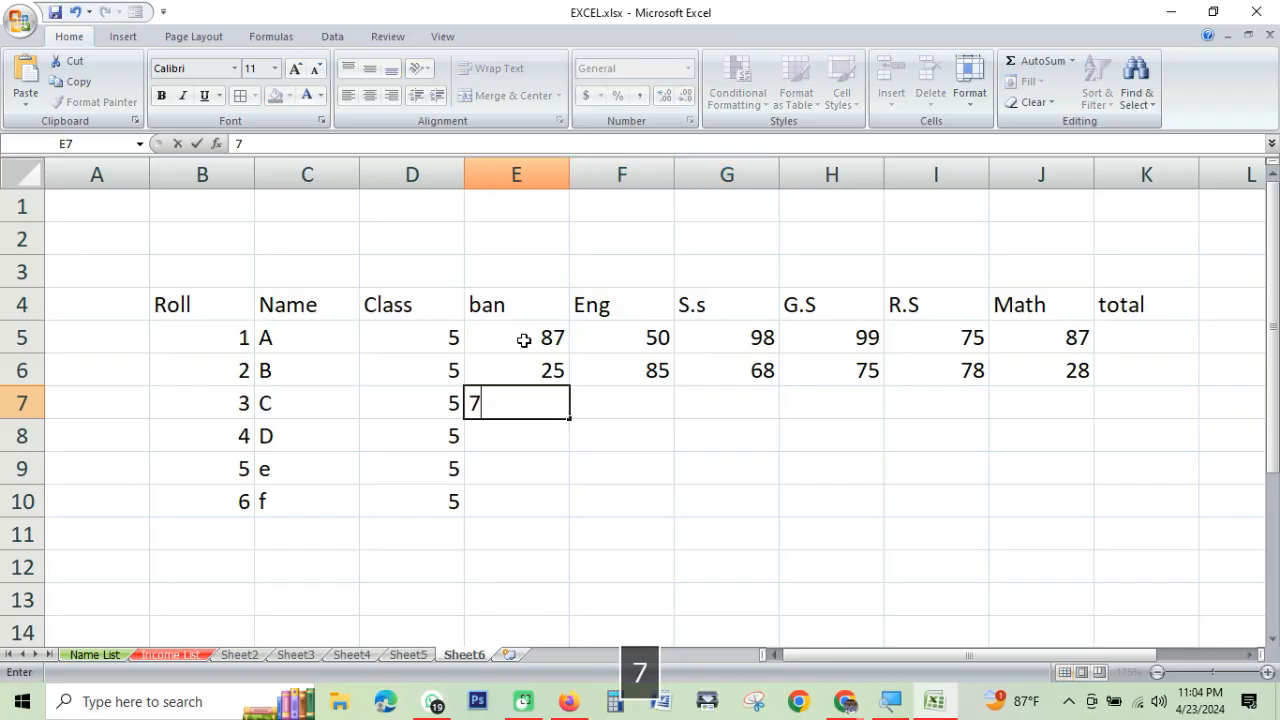
type("6")
key("Tab")
type("9")
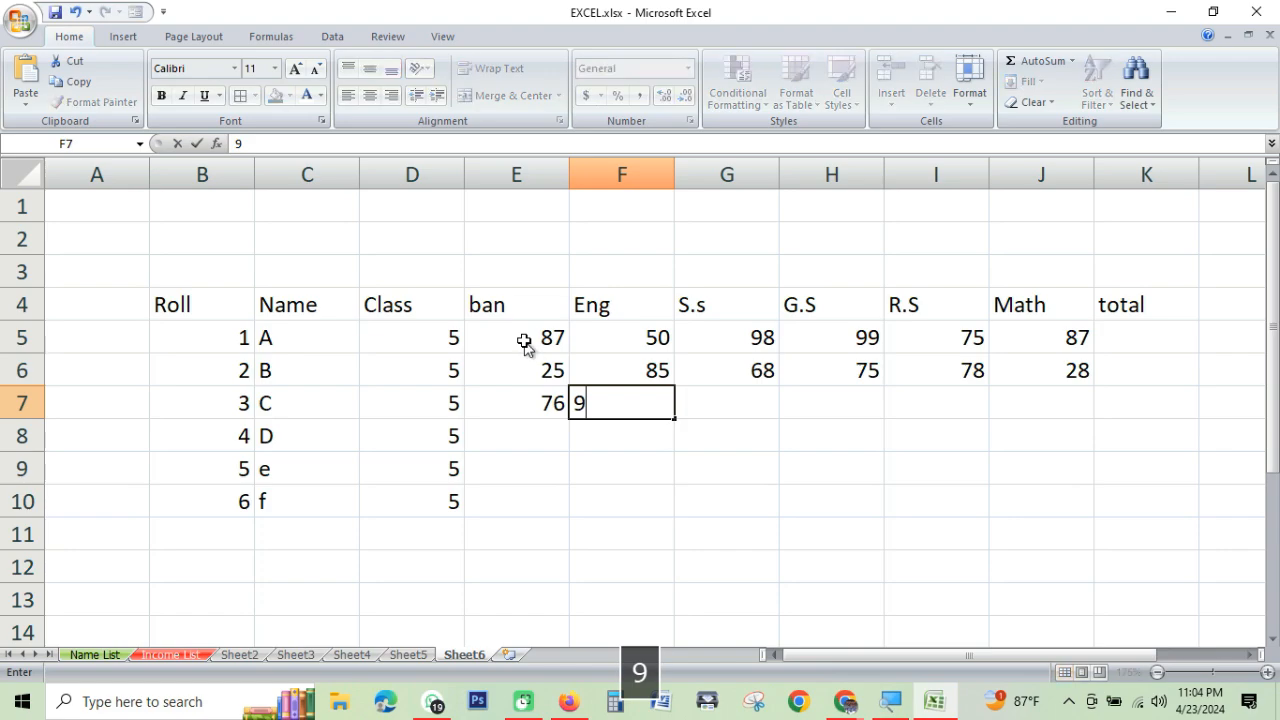
type("2")
key("Tab")
type("85")
Enter student C's remaining marks: G.S 80, R.S 68 and Math 55
key("Tab")
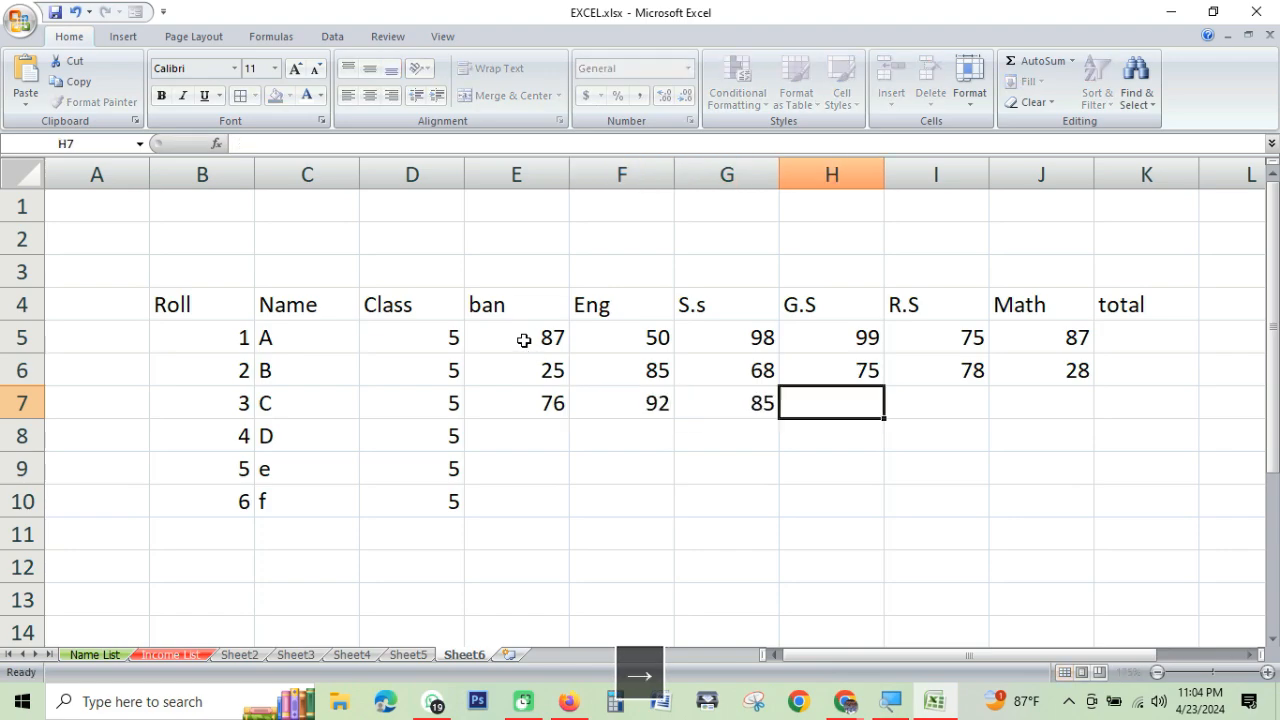
type("80")
key("Tab")
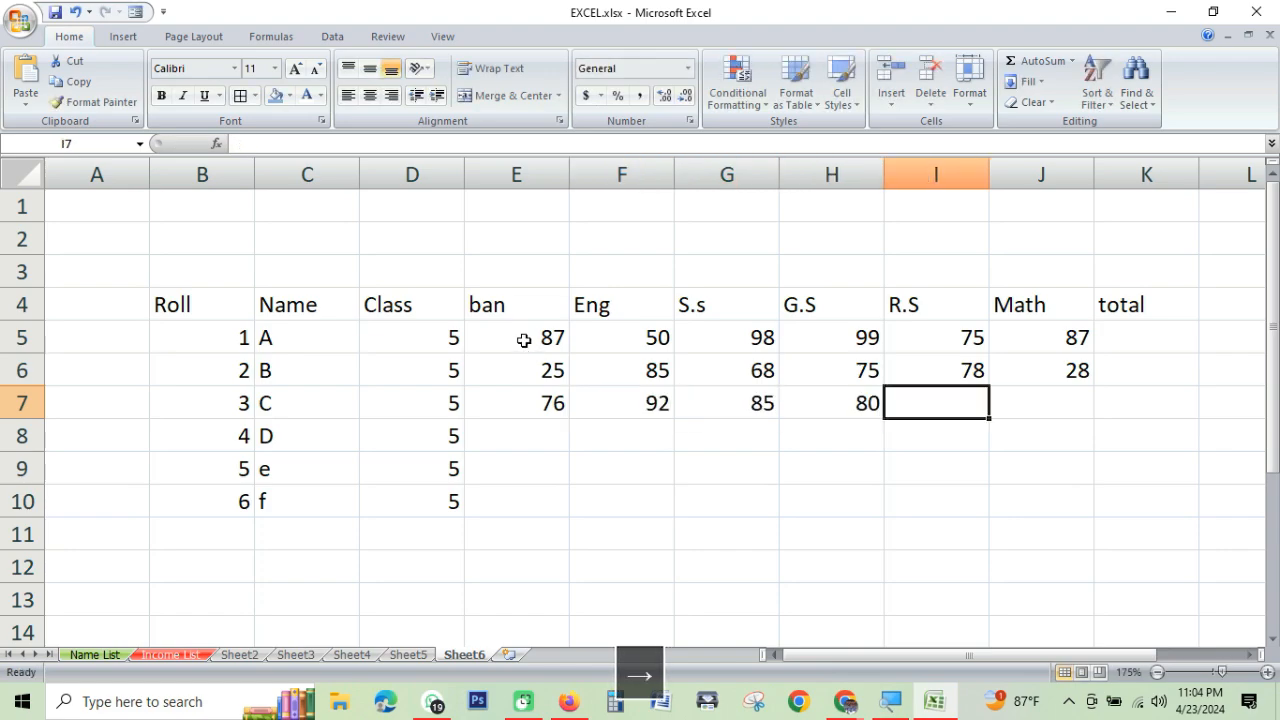
type("68")
key("Tab")
type("55")
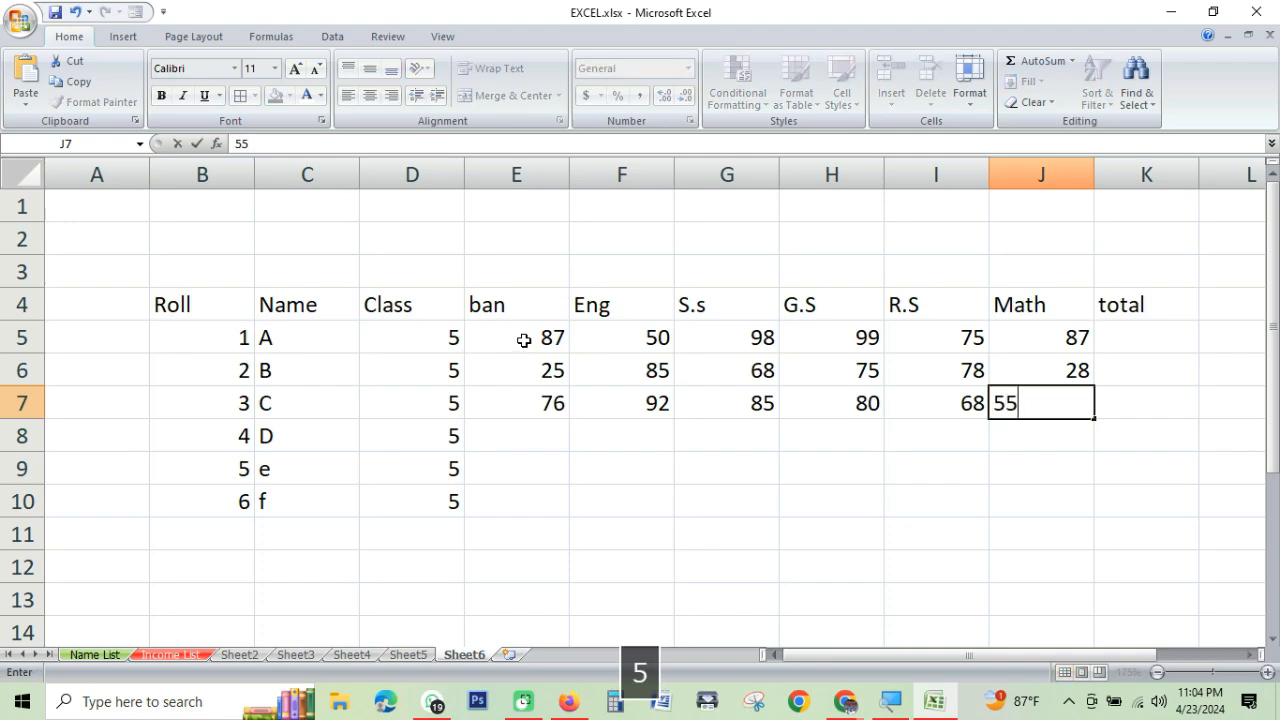
Enter student D's marks for the first three subjects: ban 75, Eng 29 and S.s 85
key("Down")
key("Left")
key("Left")
key("Left")
key("Left")
key("Left")
type("758")
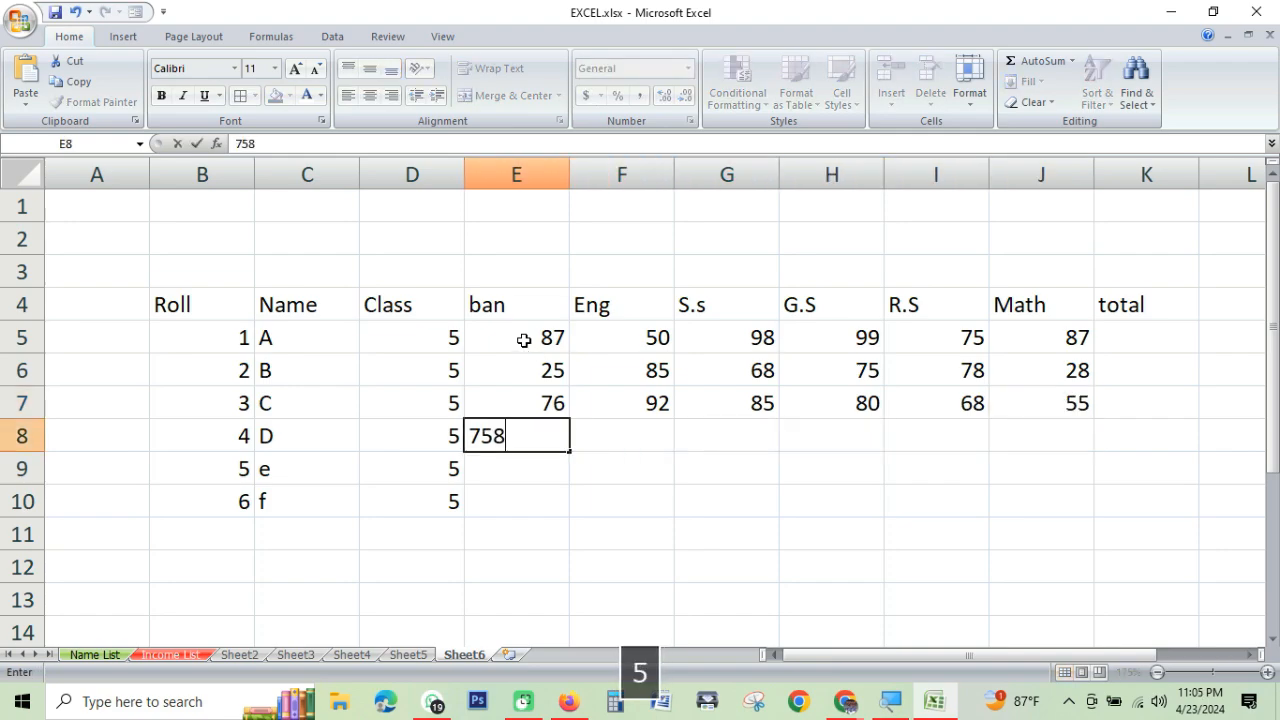
key("BackSpace")
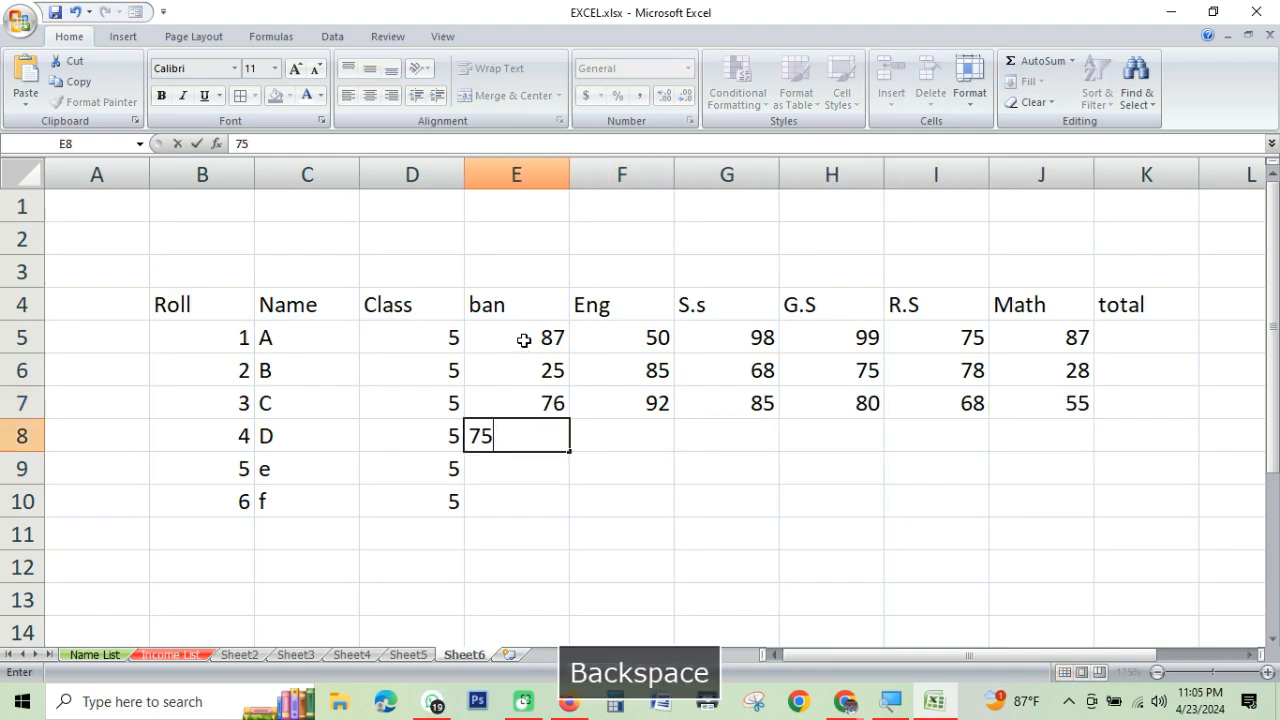
key("Right")
type("29")
key("Right")
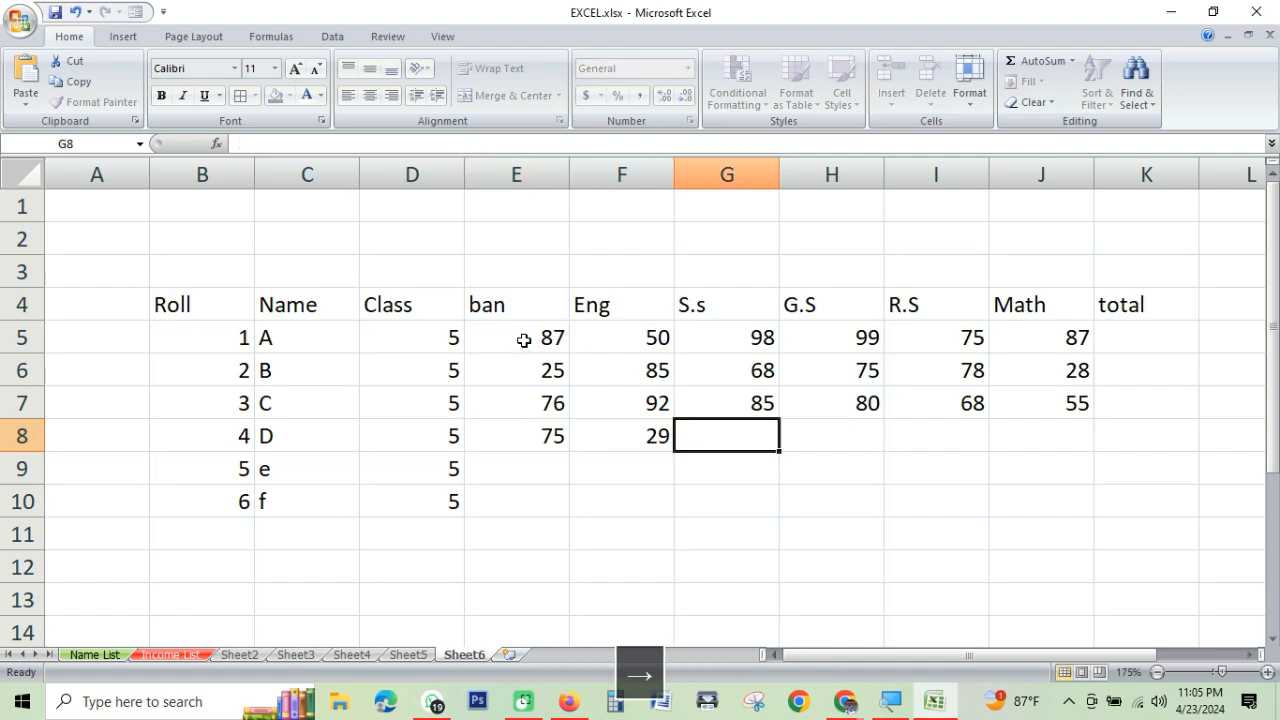
type("85")
Enter student D's remaining marks: G.S 65, R.S 75 and Math 85
key("Right")
type("65")
key("Right")
type("75")
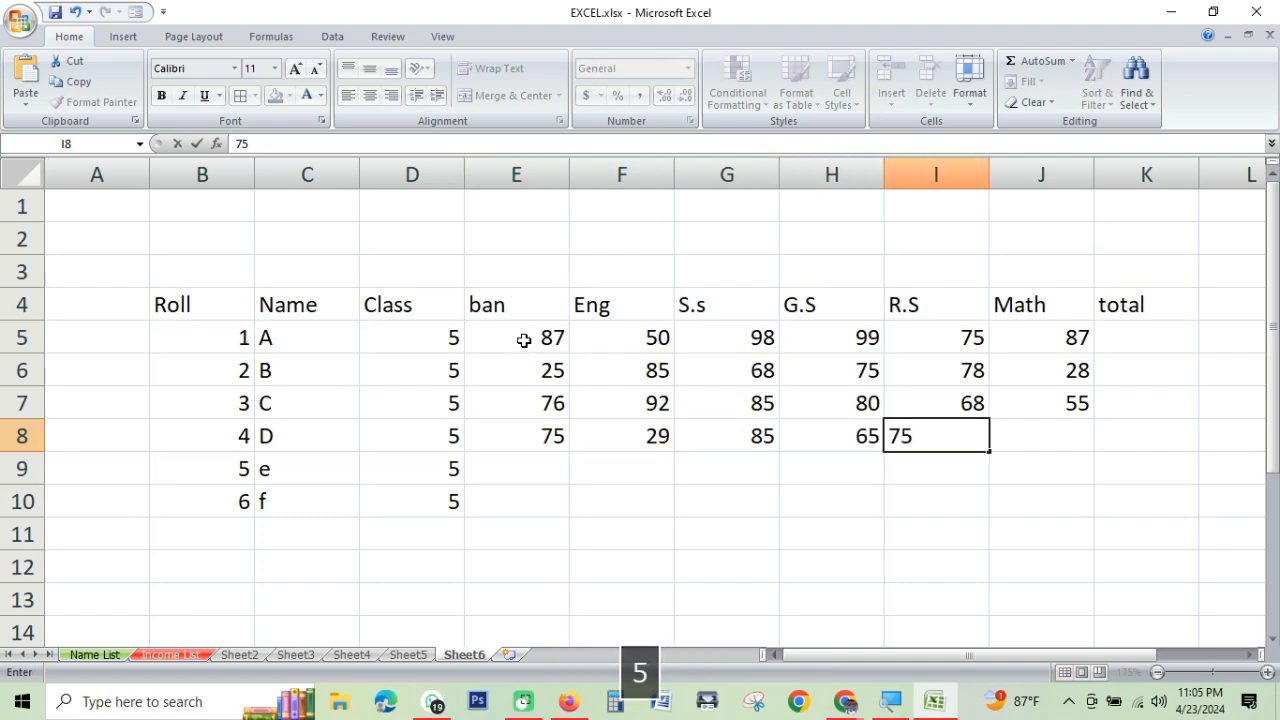
key("Right")
type("85")
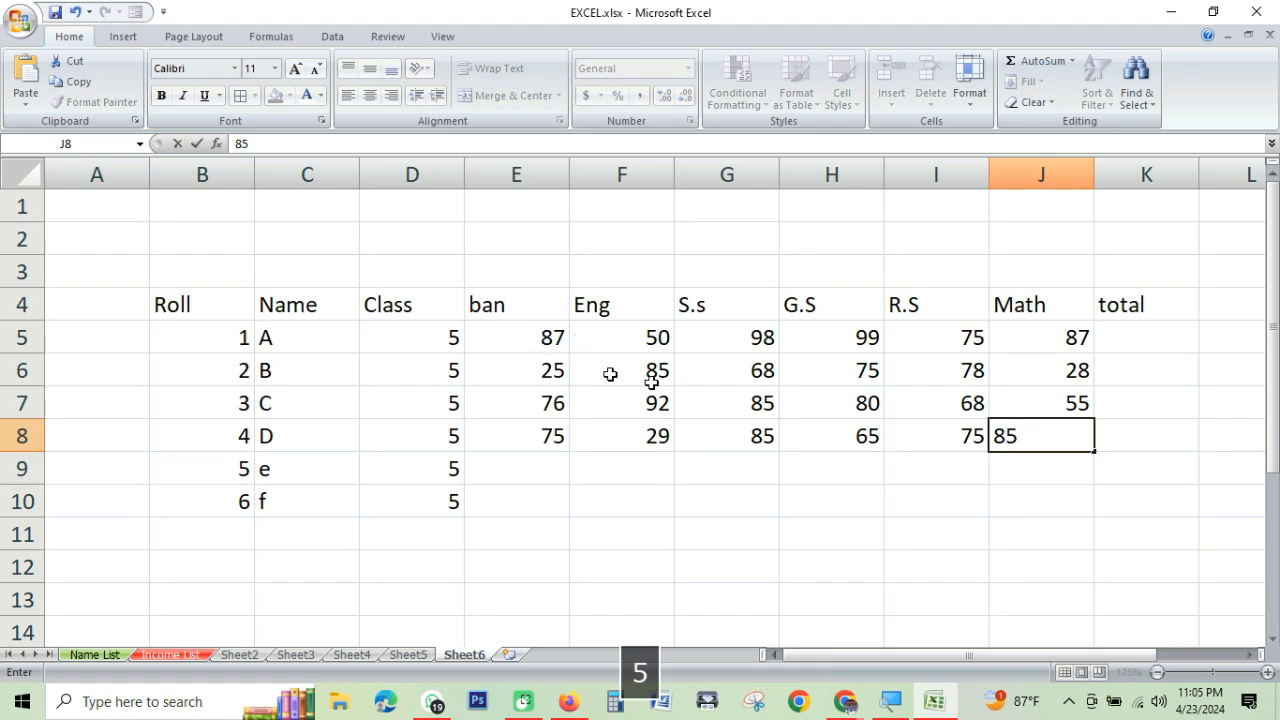
left_click(860, 455)
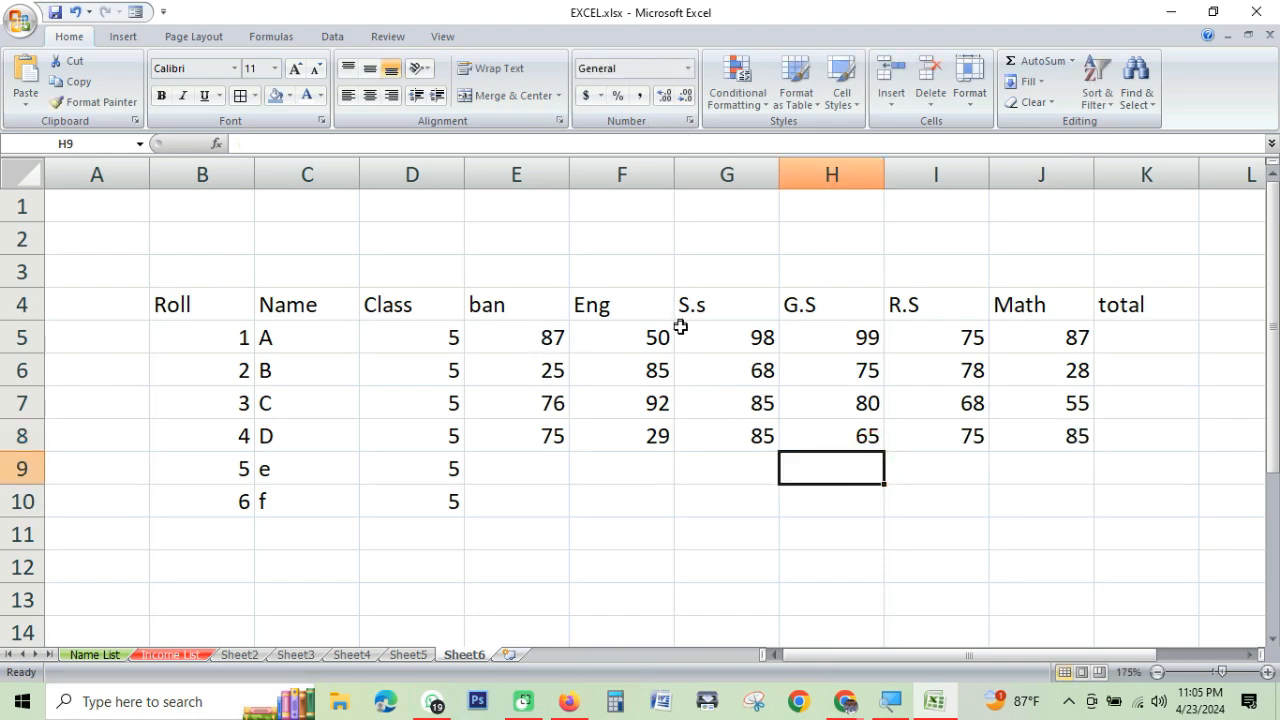
left_click(595, 345)
left_click(813, 340)
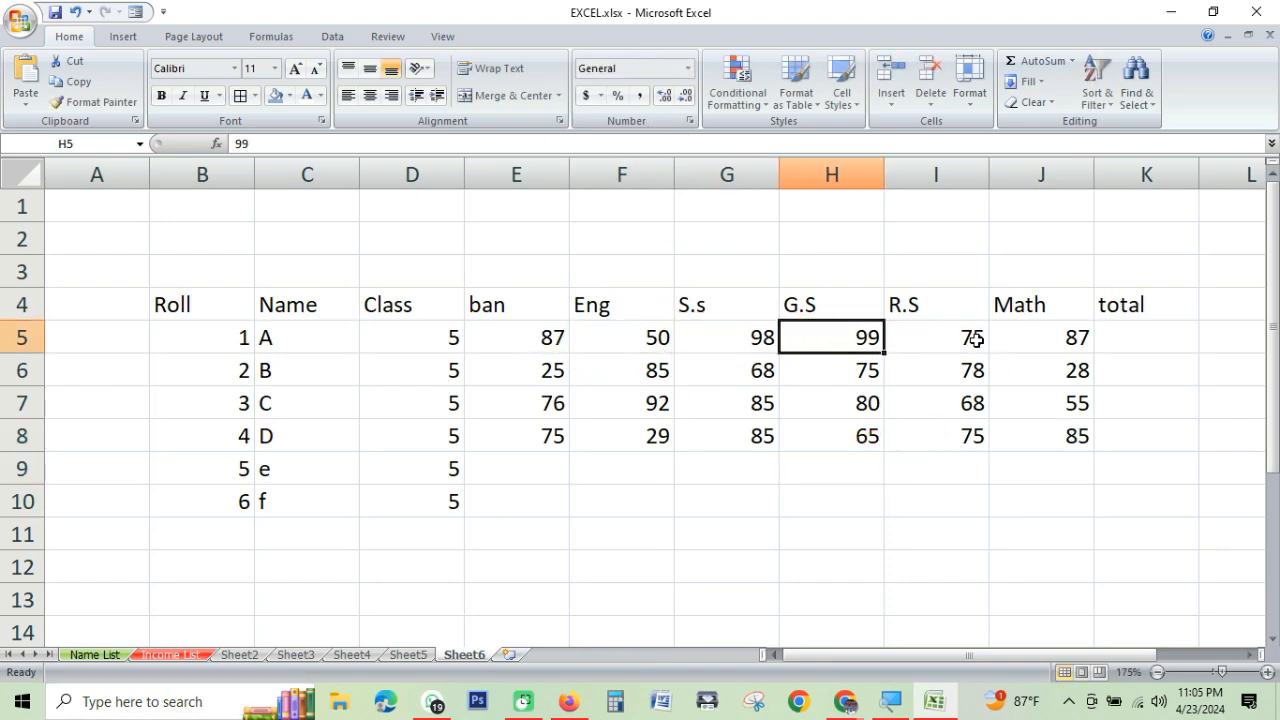
left_click_drag(976, 339, 970, 436)
left_click(783, 435)
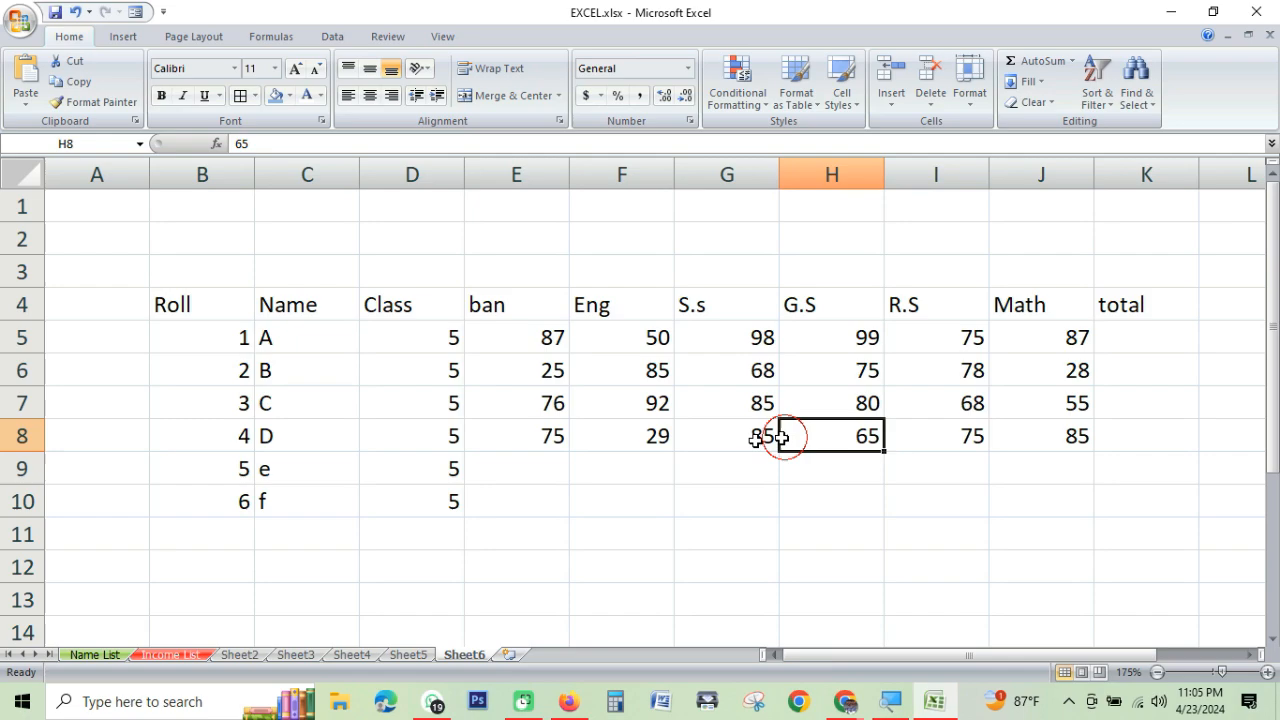
Change student D's R.S mark to 76
left_click(934, 426)
type("76")
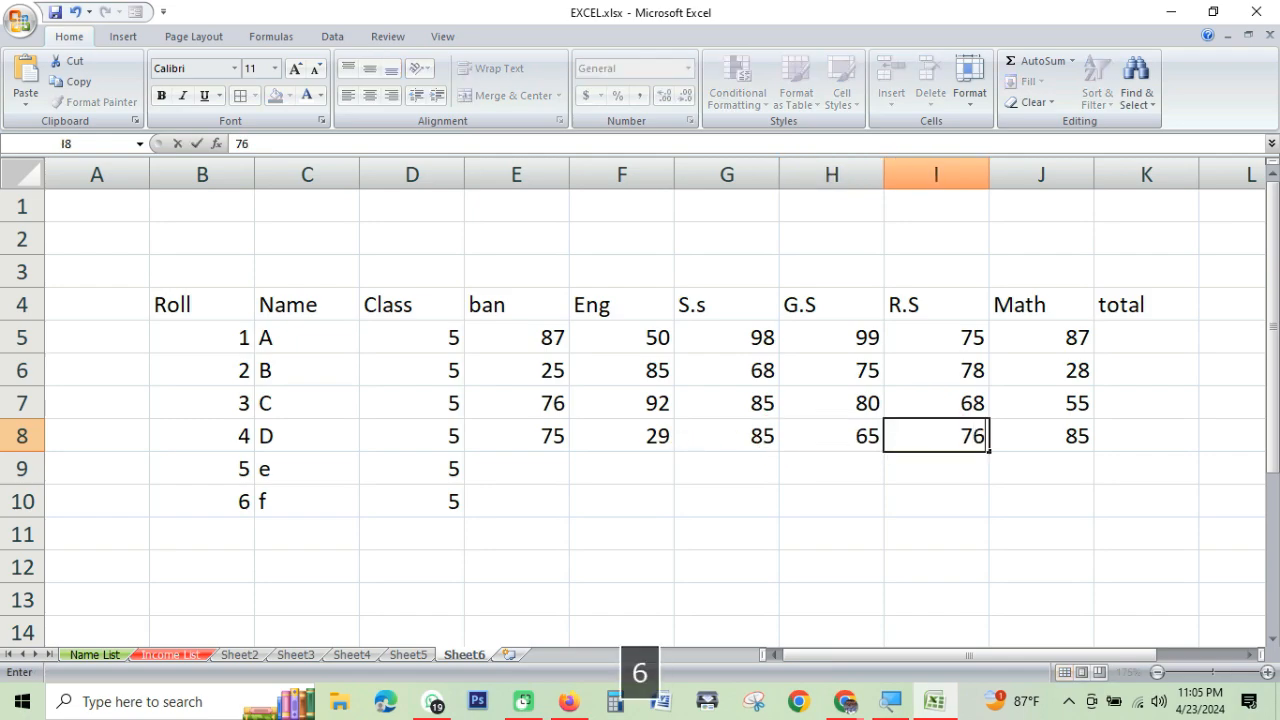
left_click(945, 500)
left_click(590, 370)
left_click(727, 370)
left_click(860, 371)
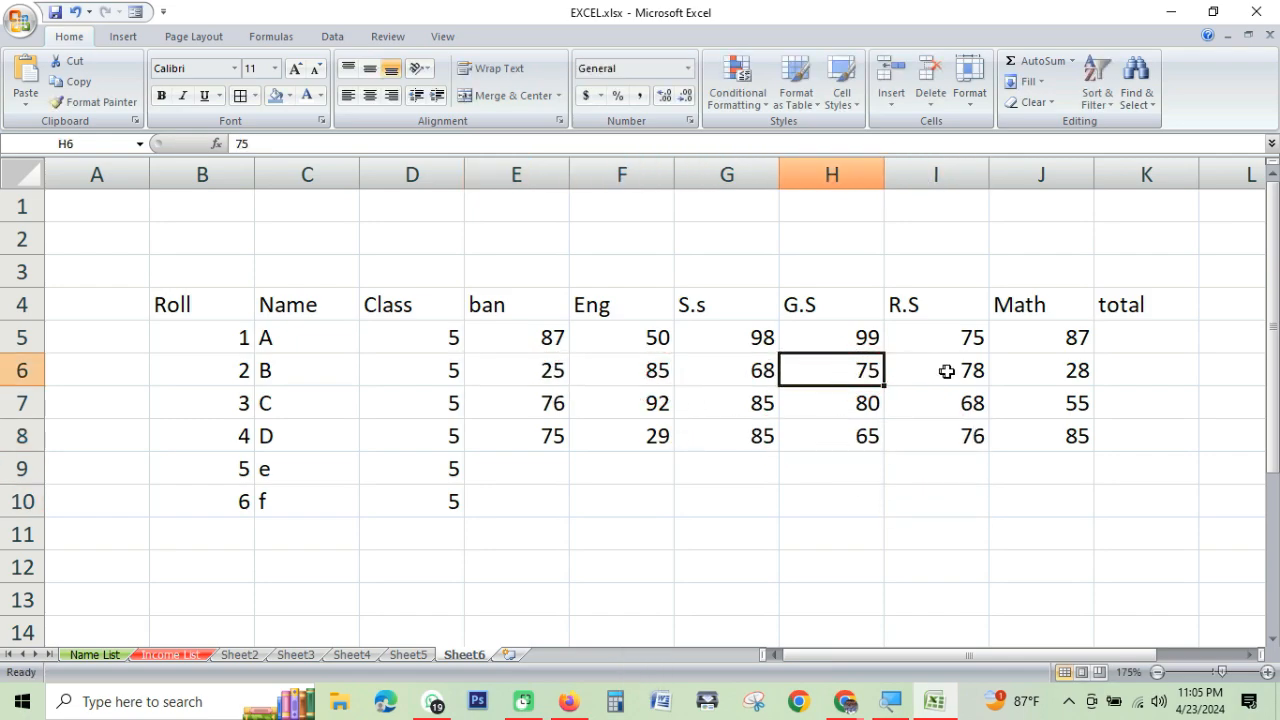
left_click(950, 371)
left_click(1070, 369)
left_click(1065, 340)
left_click(975, 338)
left_click(762, 337)
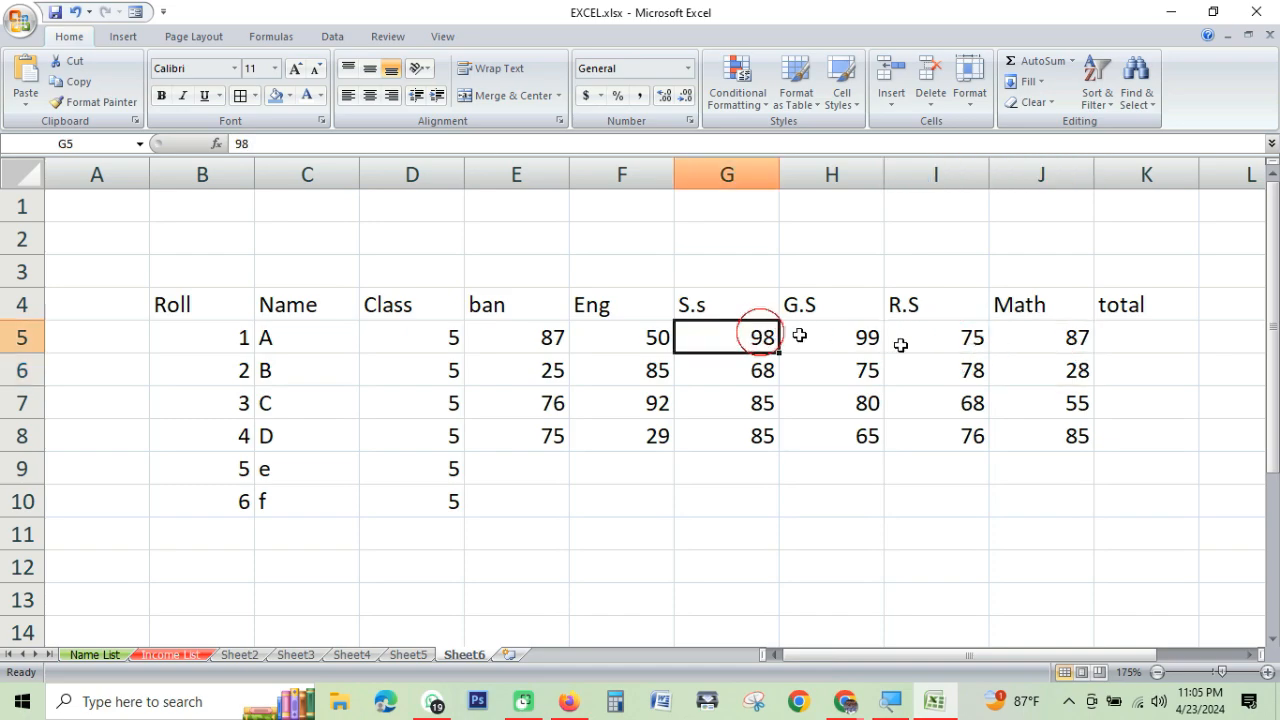
Select student A's total cell and widen the total column slightly
left_click(1146, 337)
left_click_drag(1199, 174, 1230, 174)
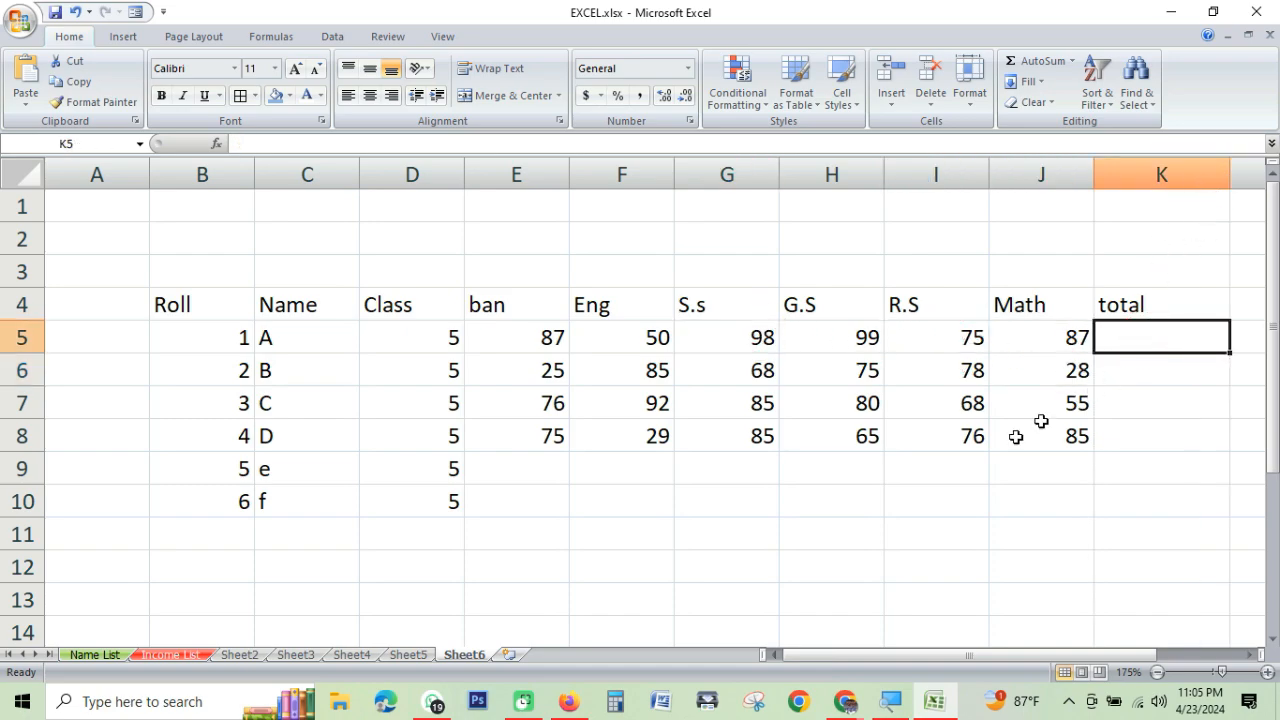
Narrow the Name, Class and six subject columns, from ban to Math, so they closely fit their contents
scroll(1055, 465, "up", 1)
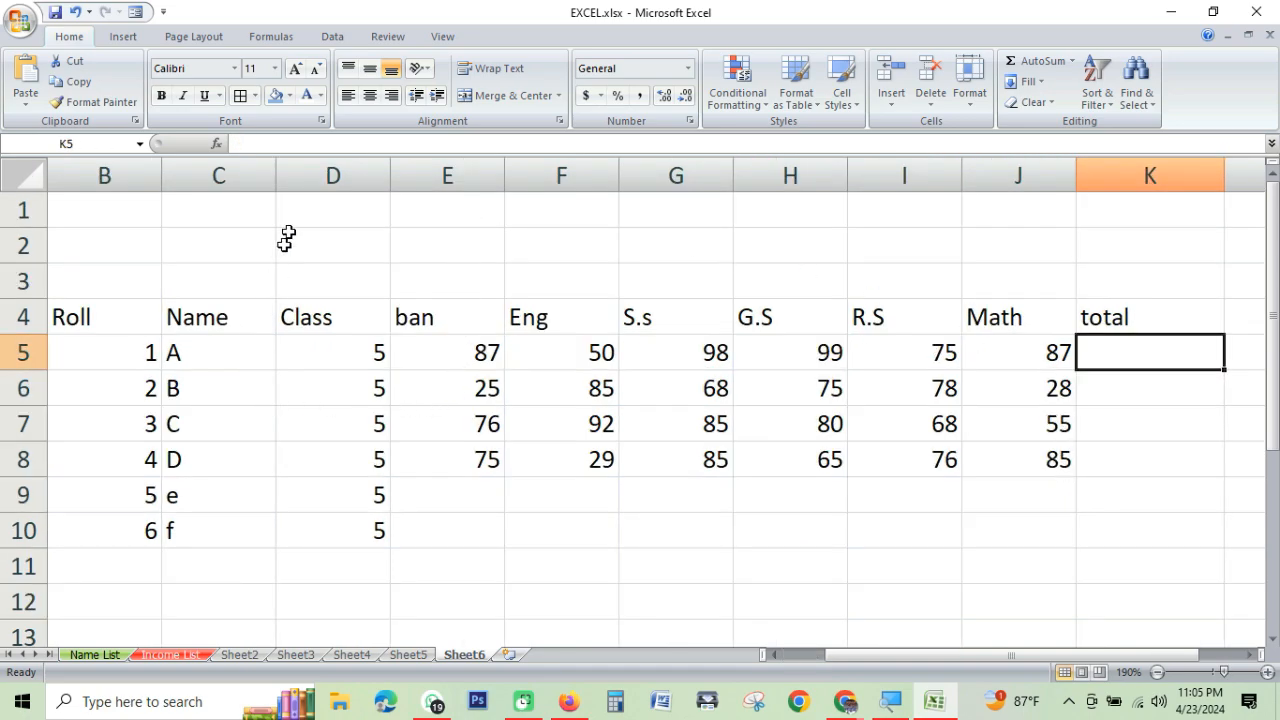
left_click_drag(278, 173, 245, 174)
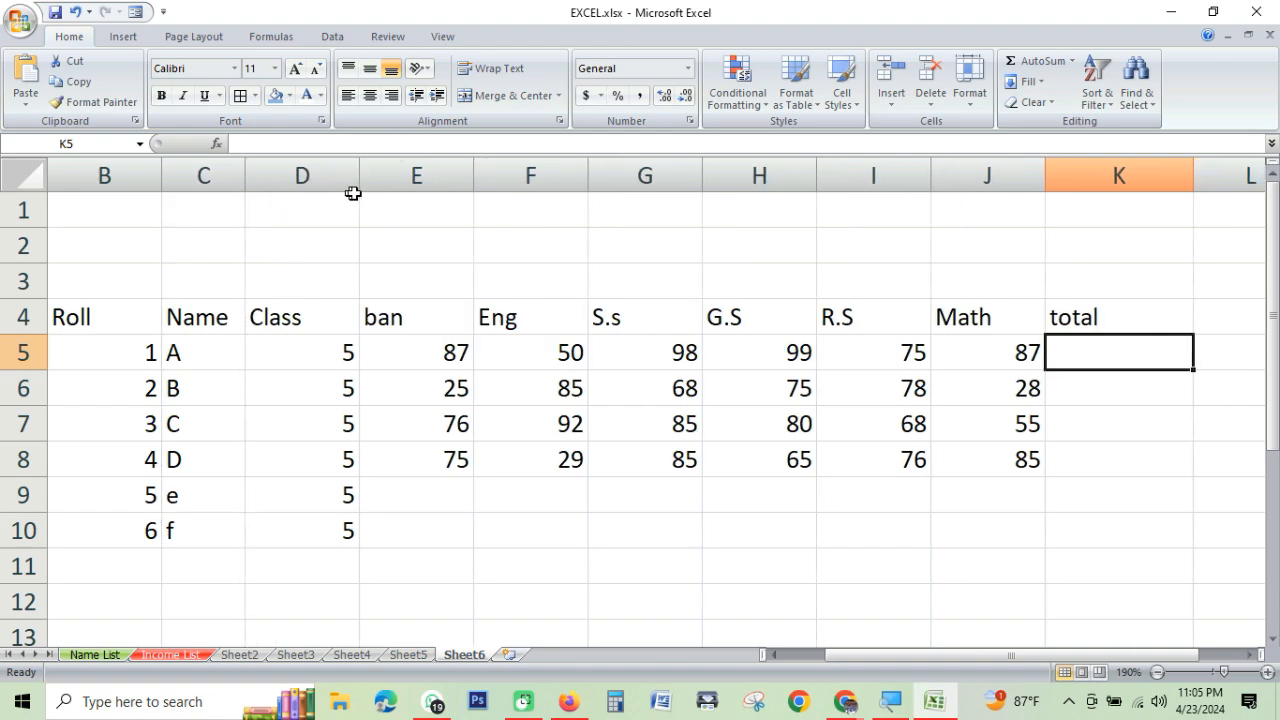
left_click_drag(363, 170, 322, 174)
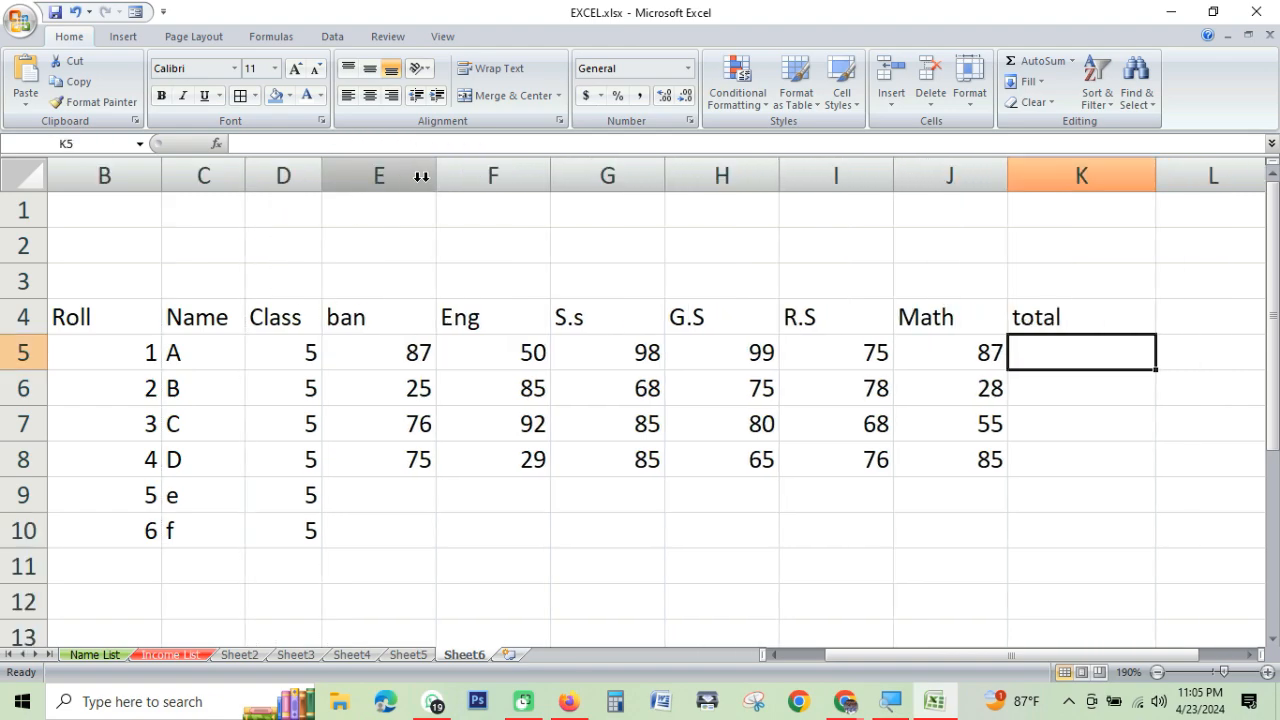
left_click_drag(437, 173, 393, 174)
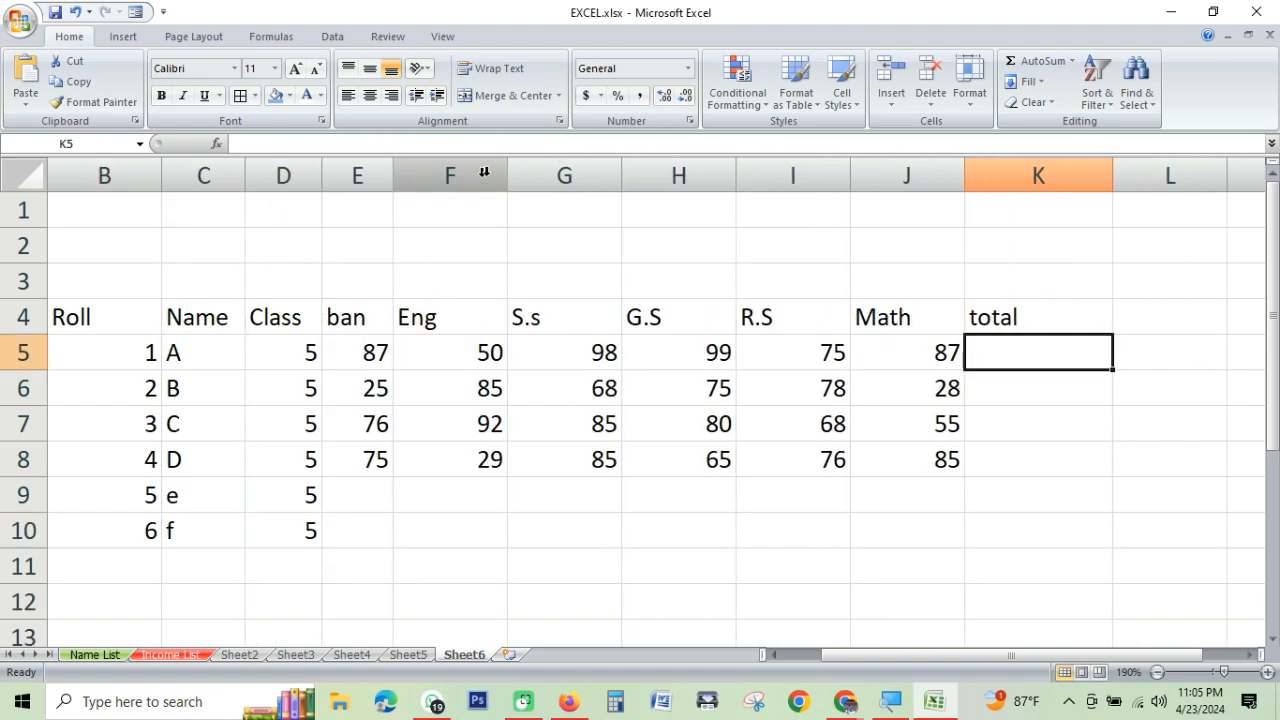
left_click_drag(506, 172, 471, 173)
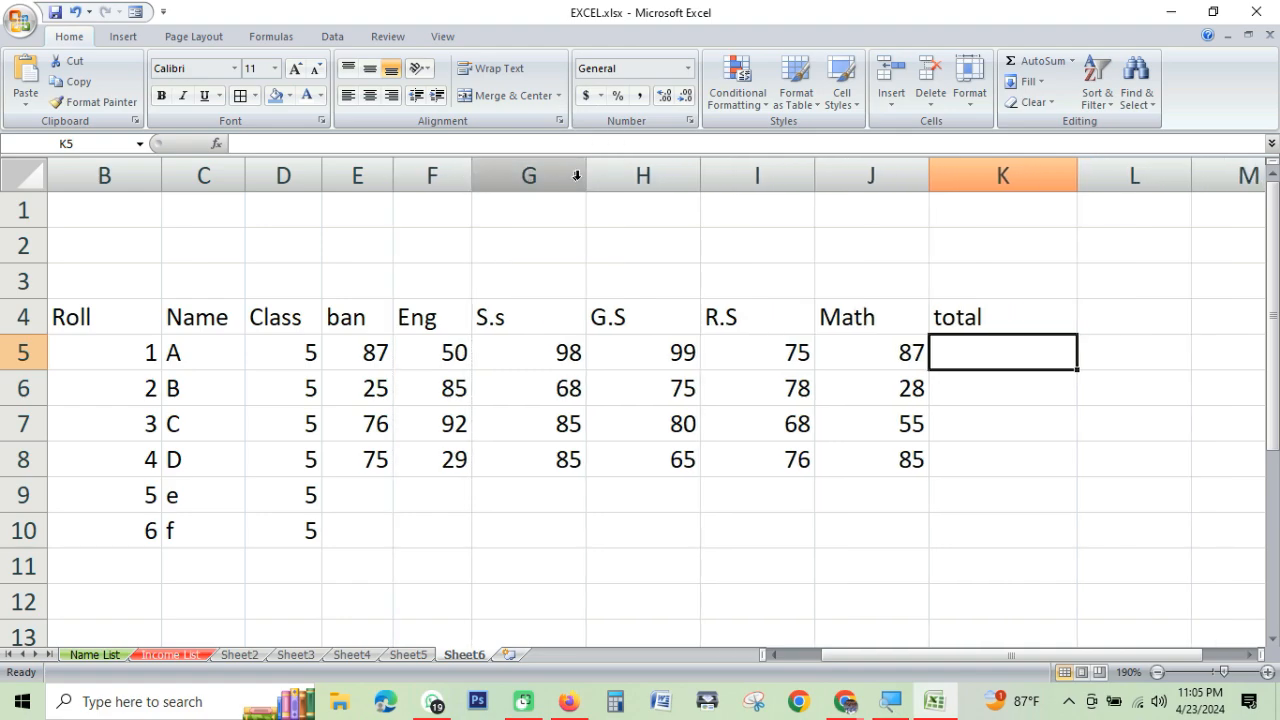
left_click_drag(585, 175, 539, 175)
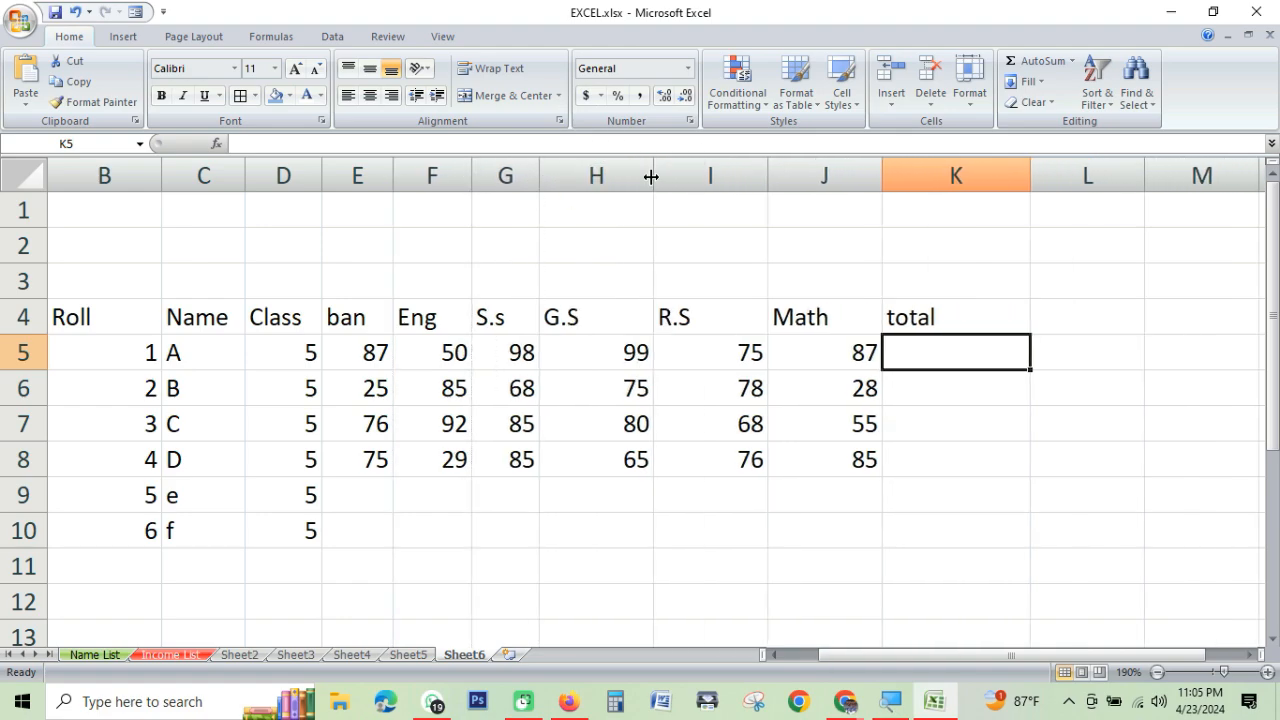
left_click_drag(651, 176, 604, 175)
left_click_drag(719, 175, 669, 176)
left_click_drag(783, 177, 745, 177)
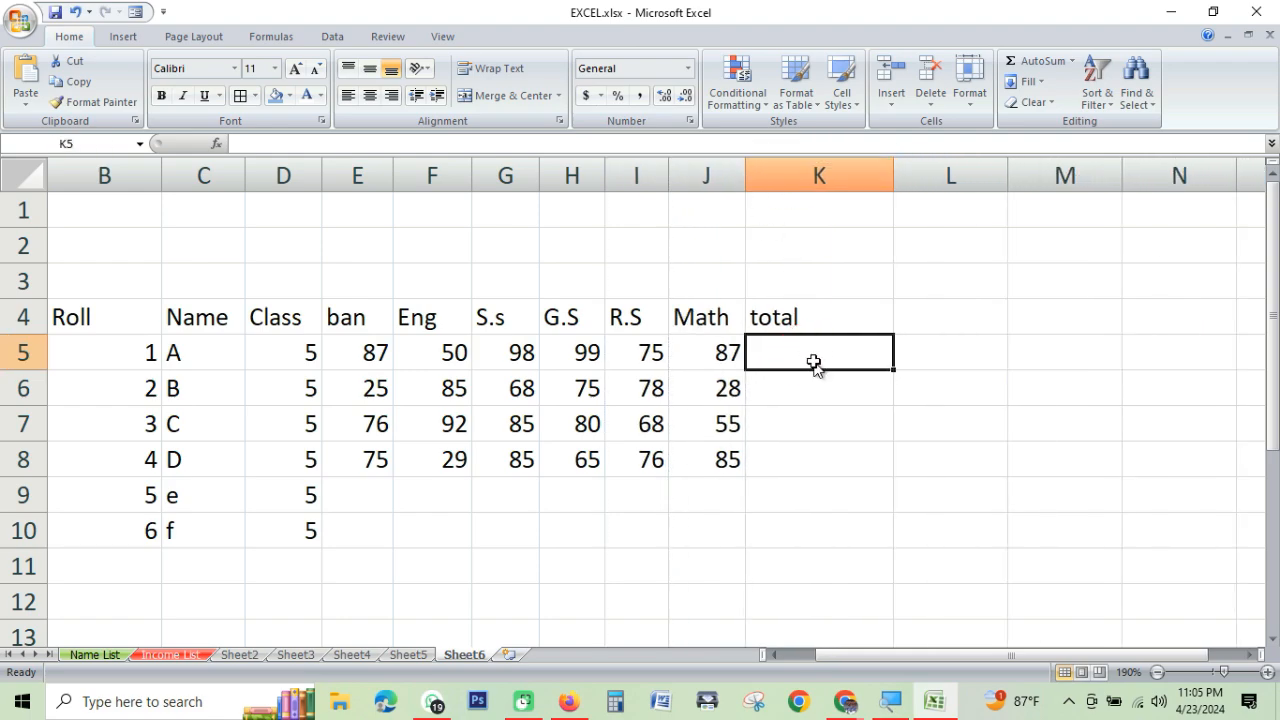
Calculate student A's total in K5 by adding the six subject marks with the formula =E5+F5+G5+H5+I5+J5
scroll(814, 364, "up", 2)
type("=")
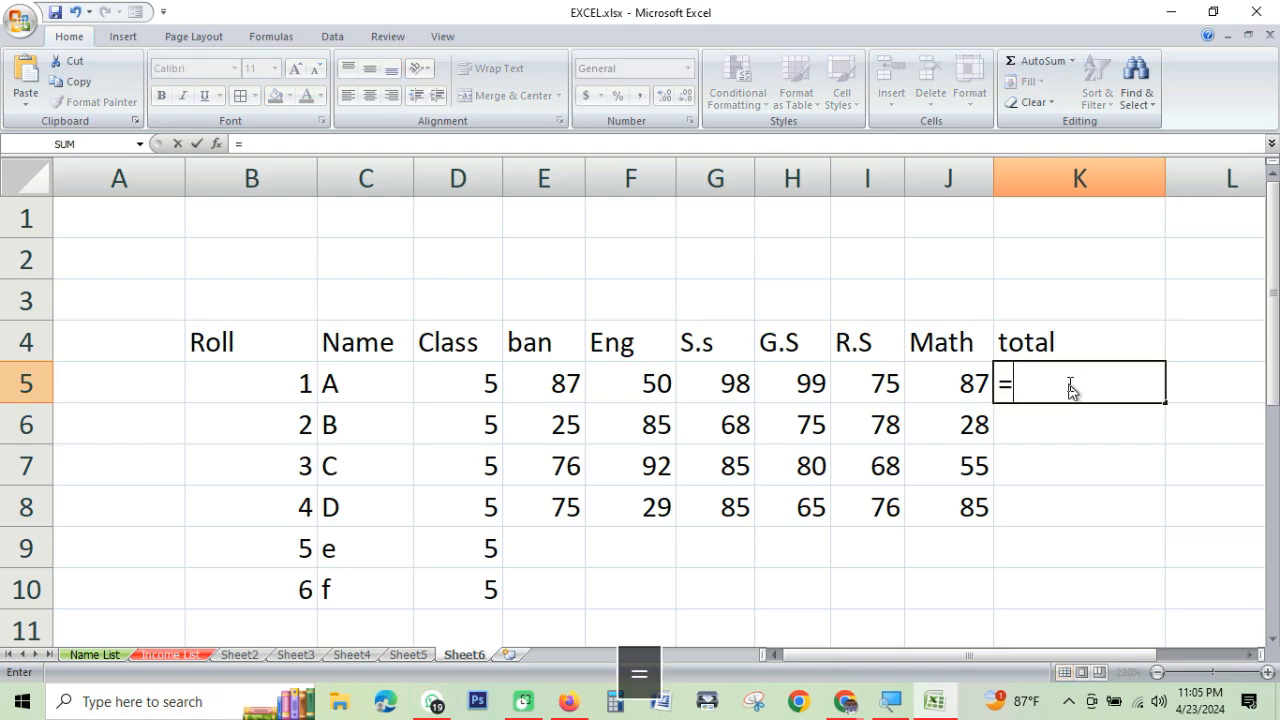
left_click(552, 383)
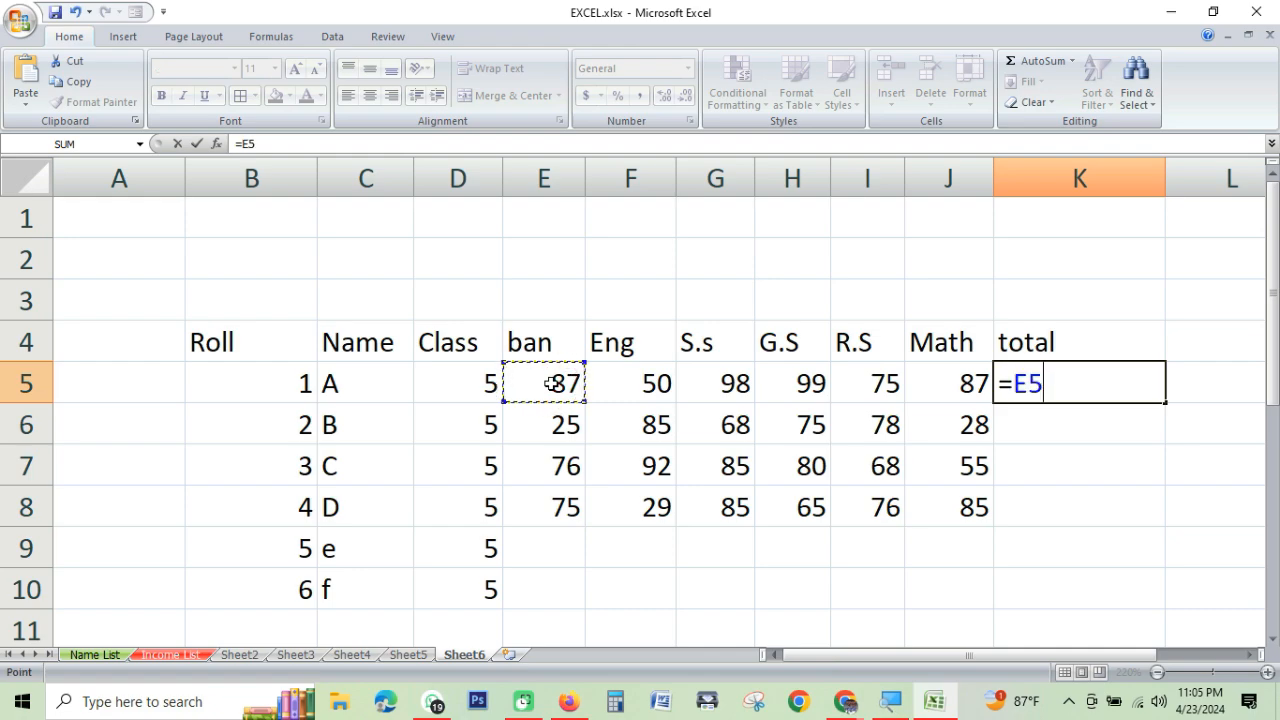
type("+")
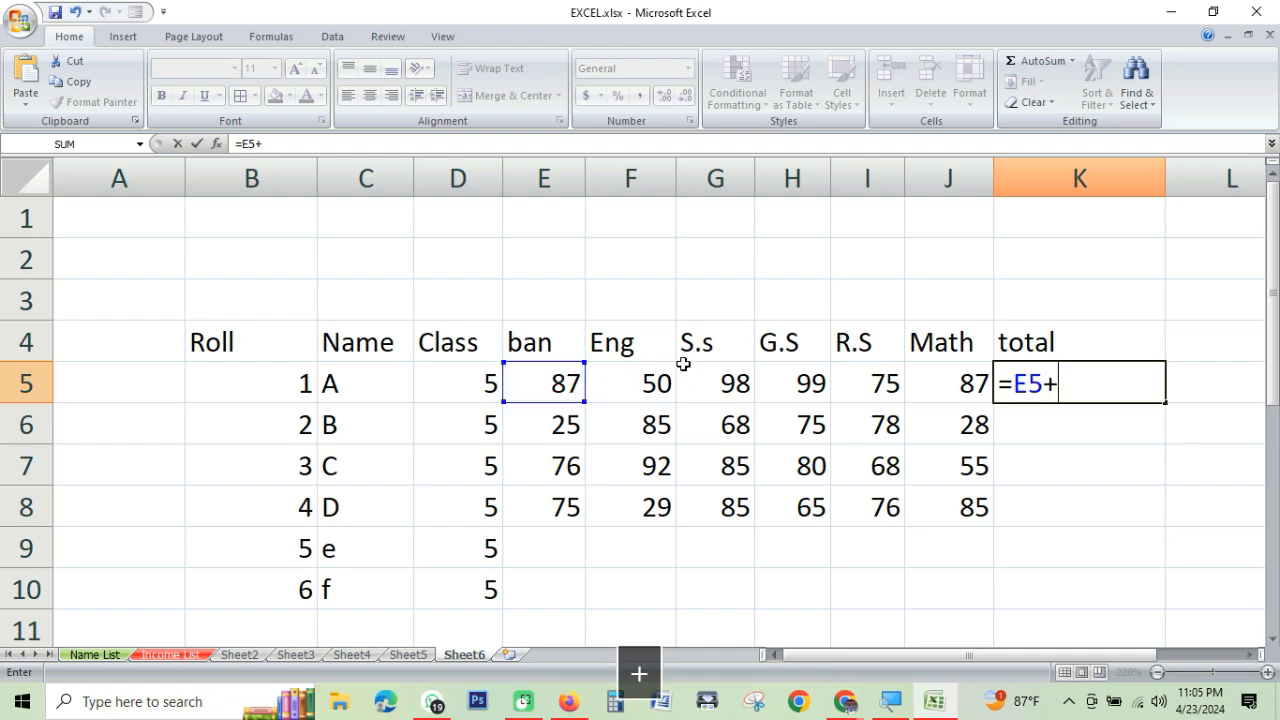
left_click(640, 376)
type("+")
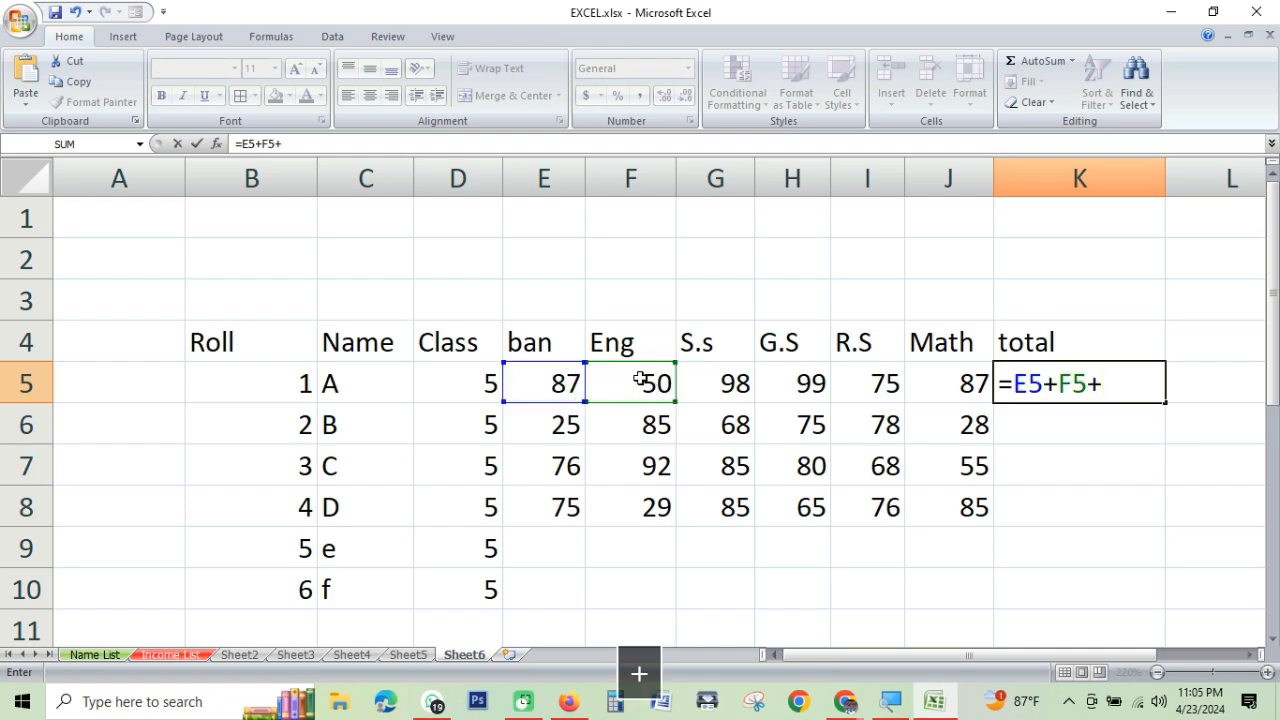
left_click(718, 380)
type("+")
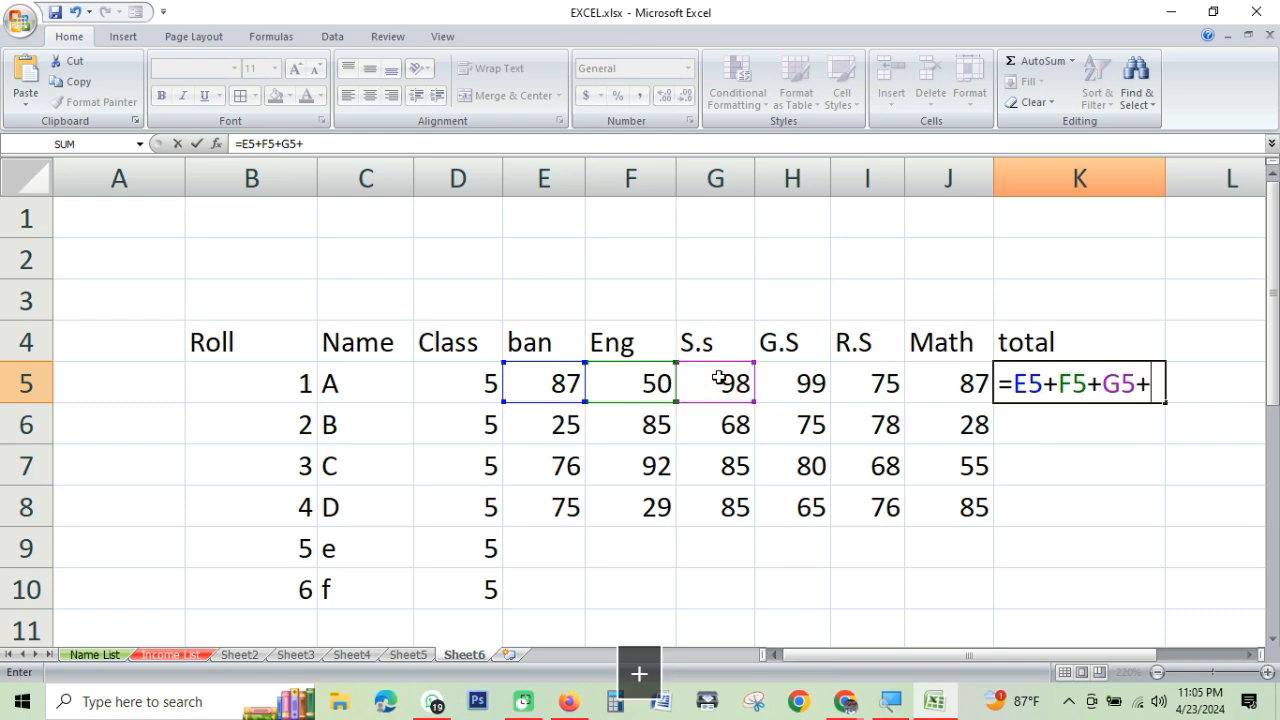
left_click(796, 370)
type("+")
left_click(868, 382)
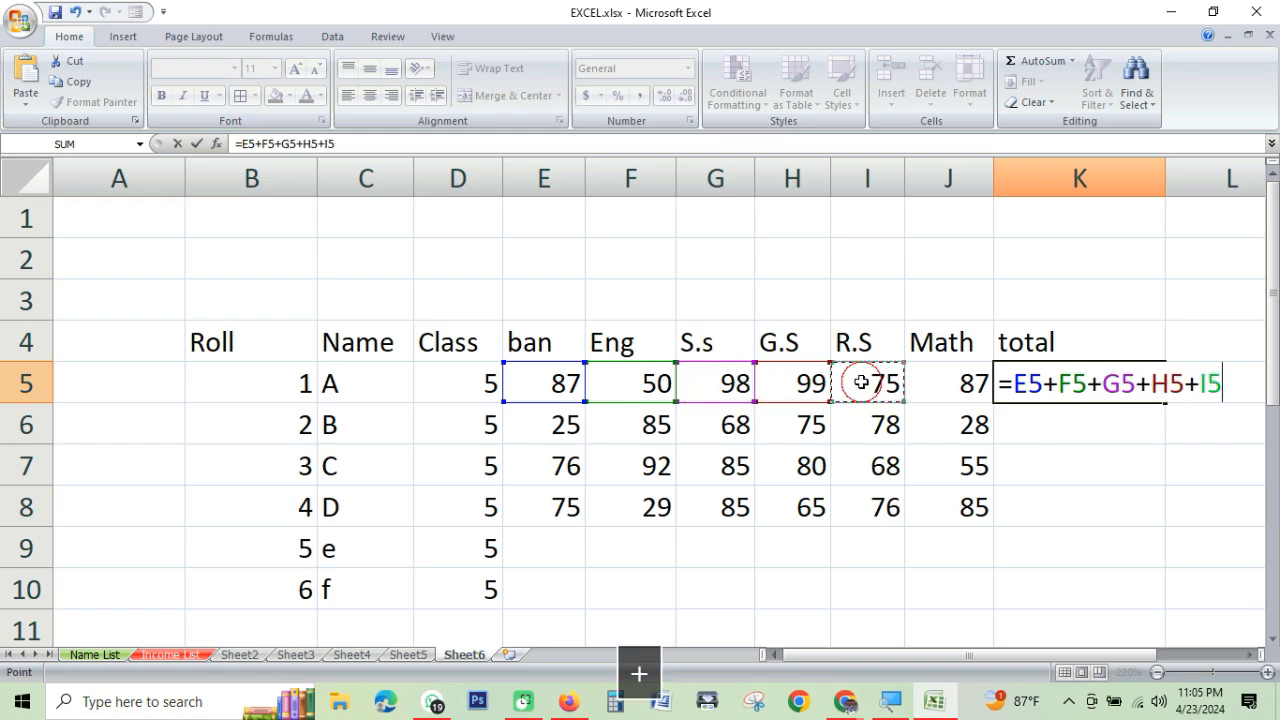
type("+")
left_click(938, 385)
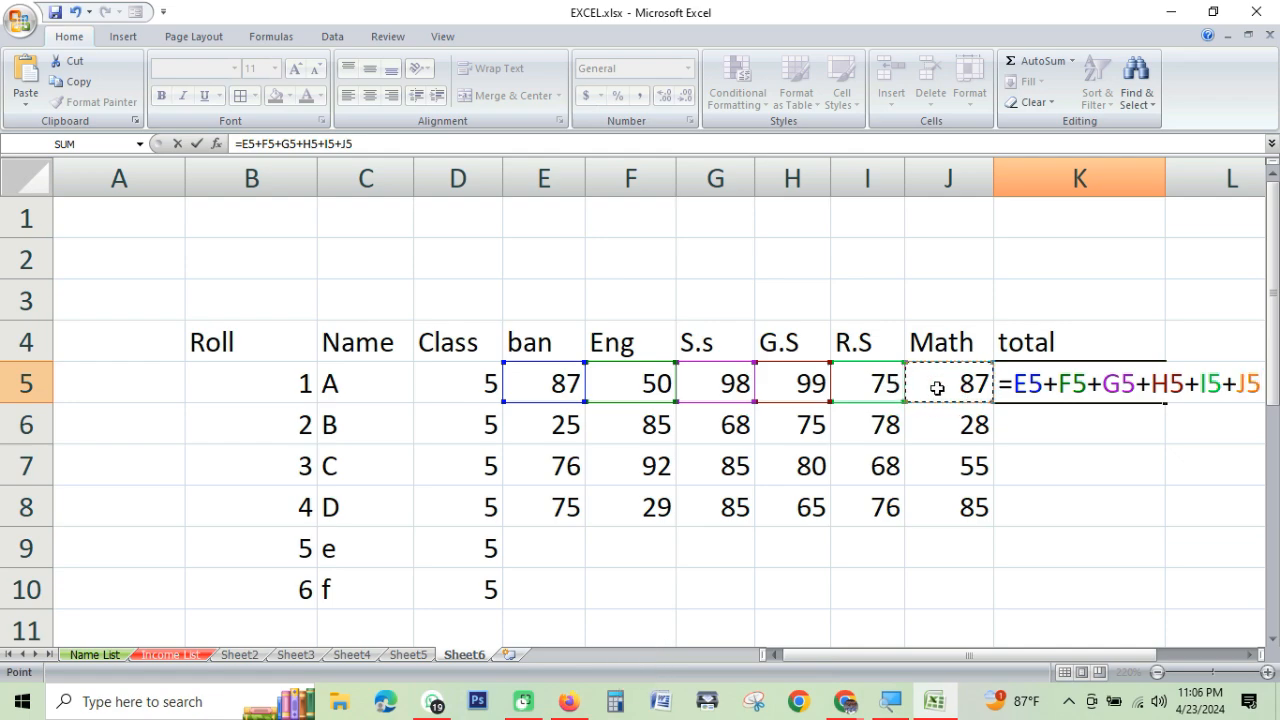
key("Return")
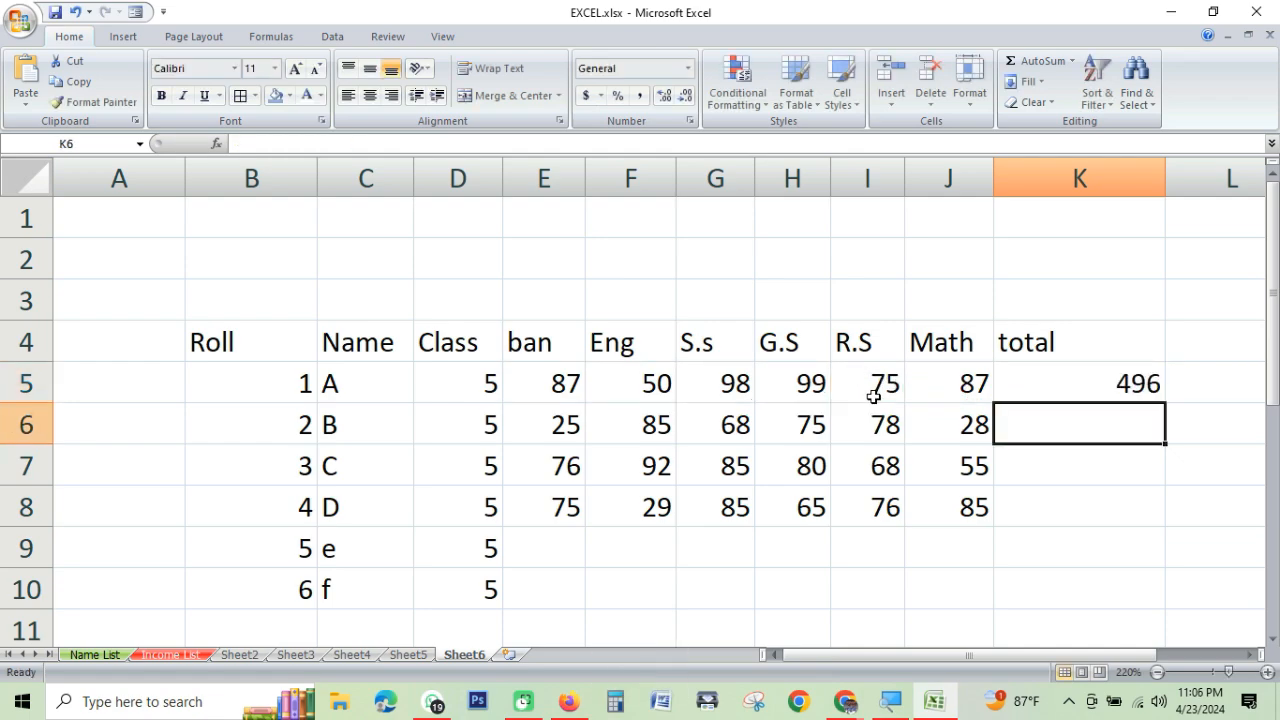
Go through student A's marks subject by subject and change the Math mark to 85
left_click(567, 381)
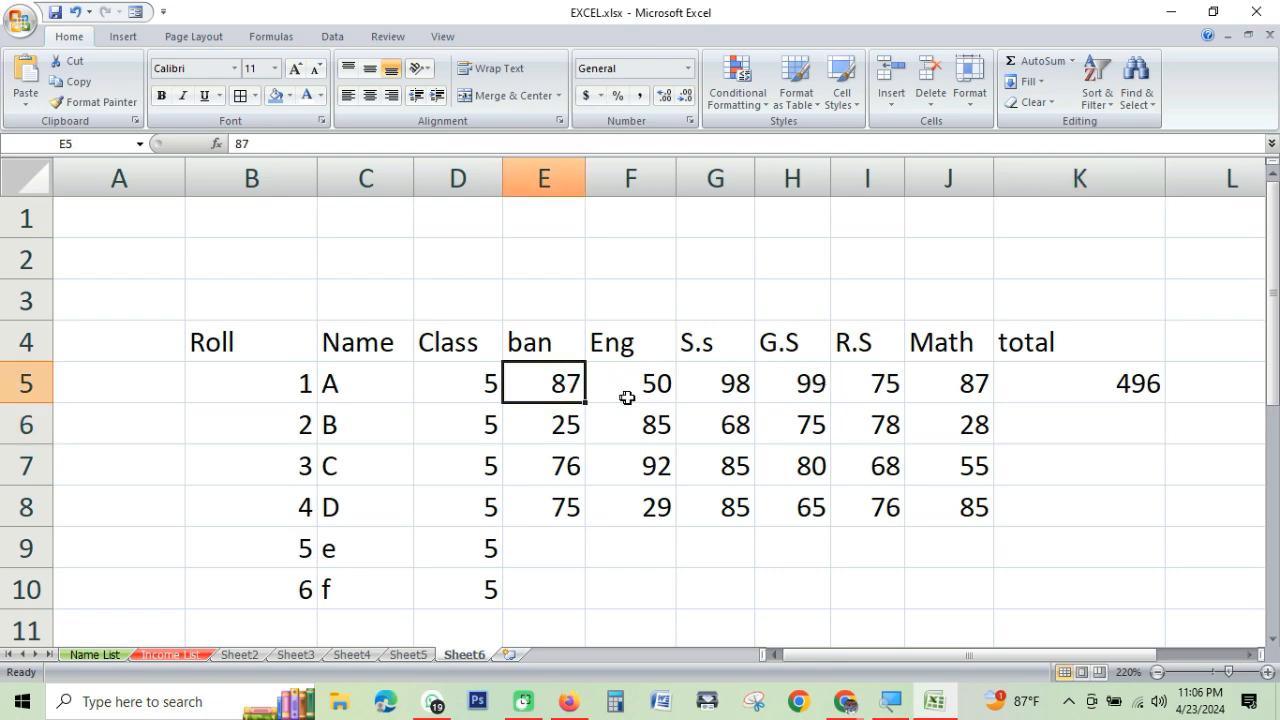
left_click(645, 395)
left_click(728, 386)
left_click(810, 381)
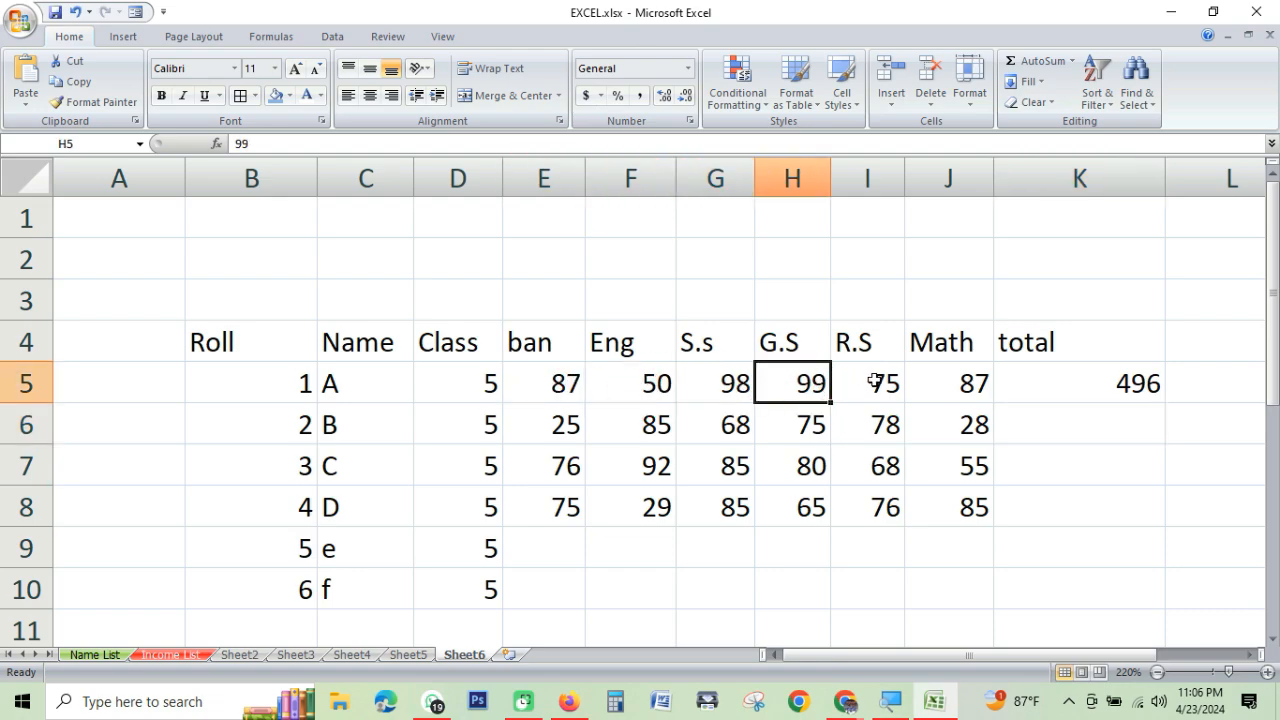
left_click(871, 380)
left_click(940, 384)
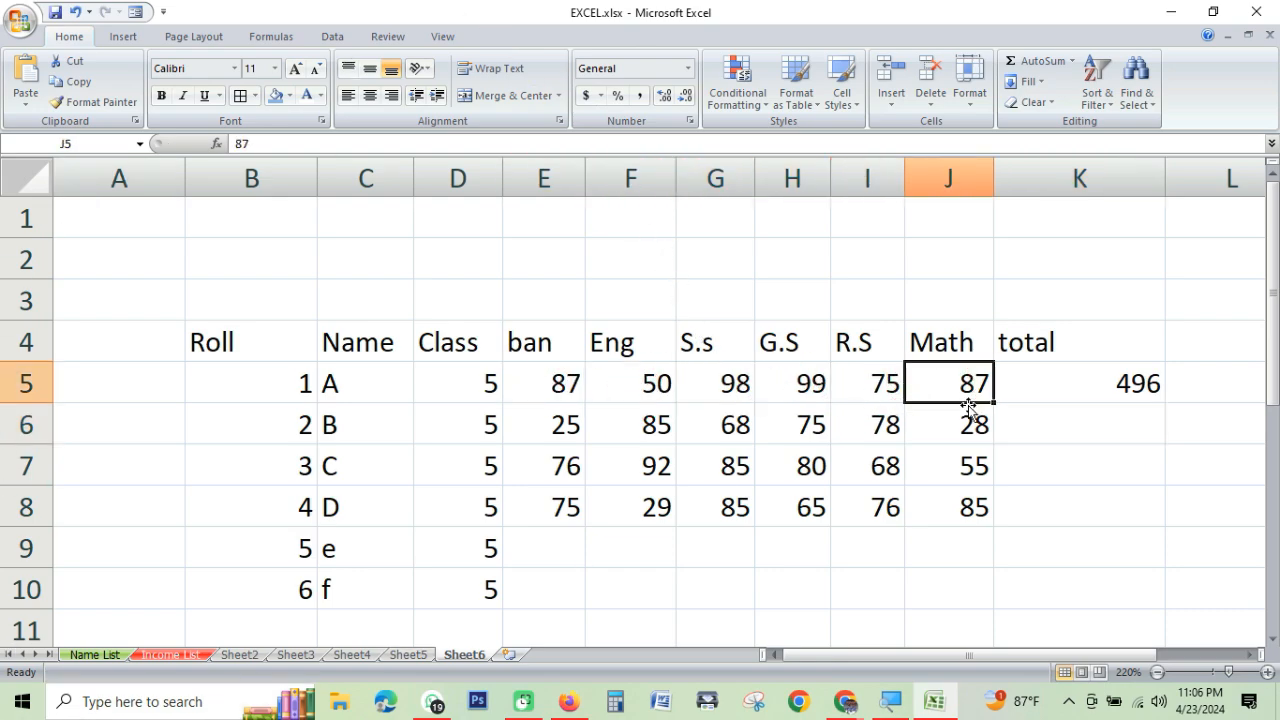
type("85")
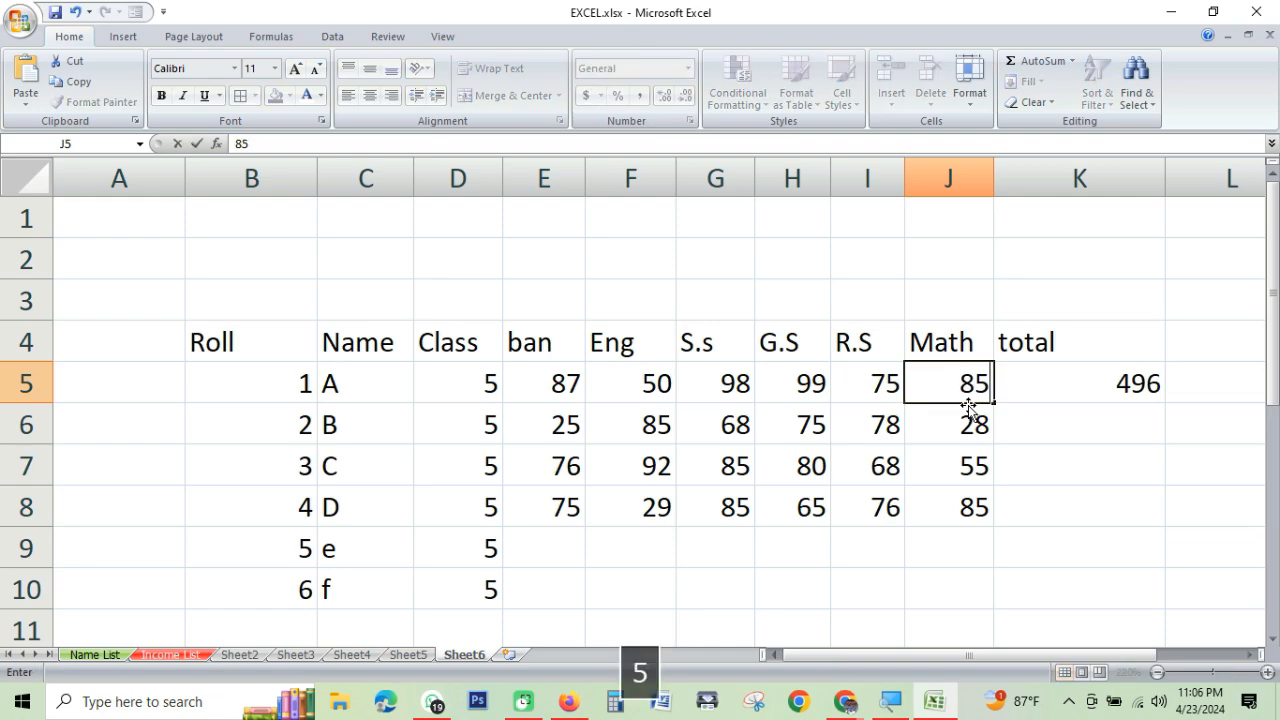
left_click(1083, 485)
Copy student A's total formula down to students B, C and D, and narrow the Roll column
left_click(1130, 384)
left_click_drag(1167, 404, 1160, 515)
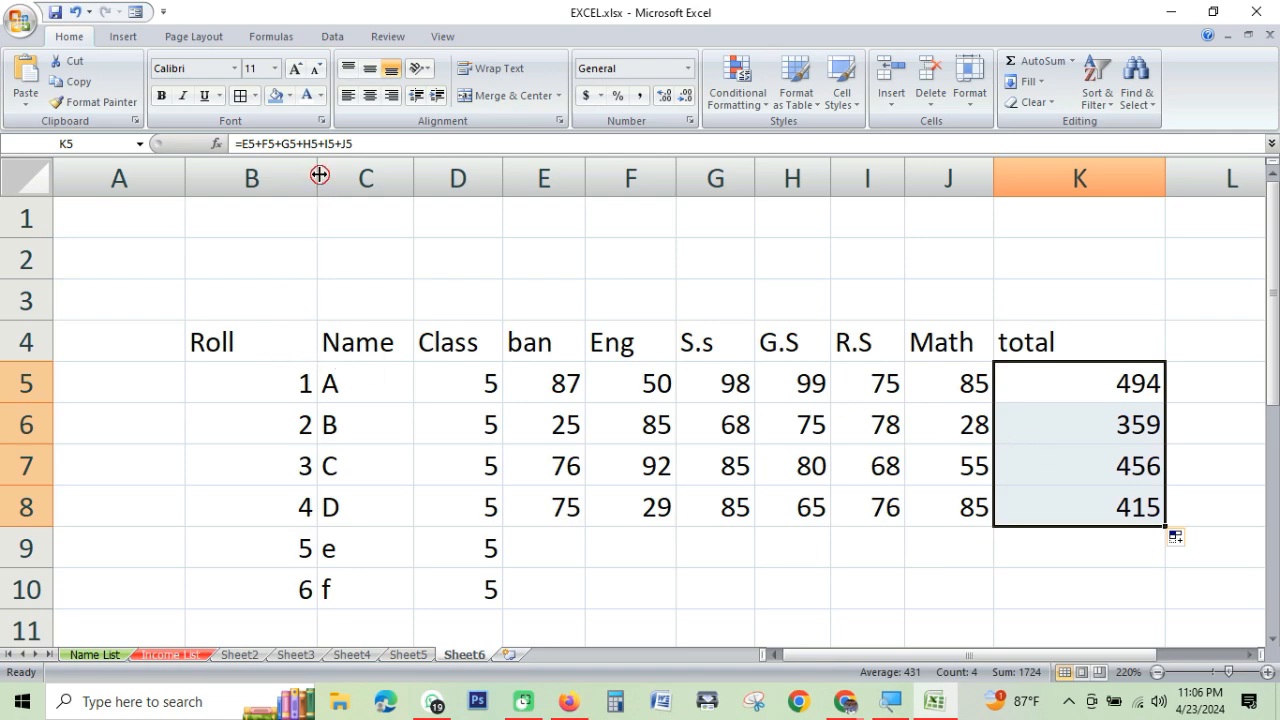
left_click_drag(318, 175, 266, 176)
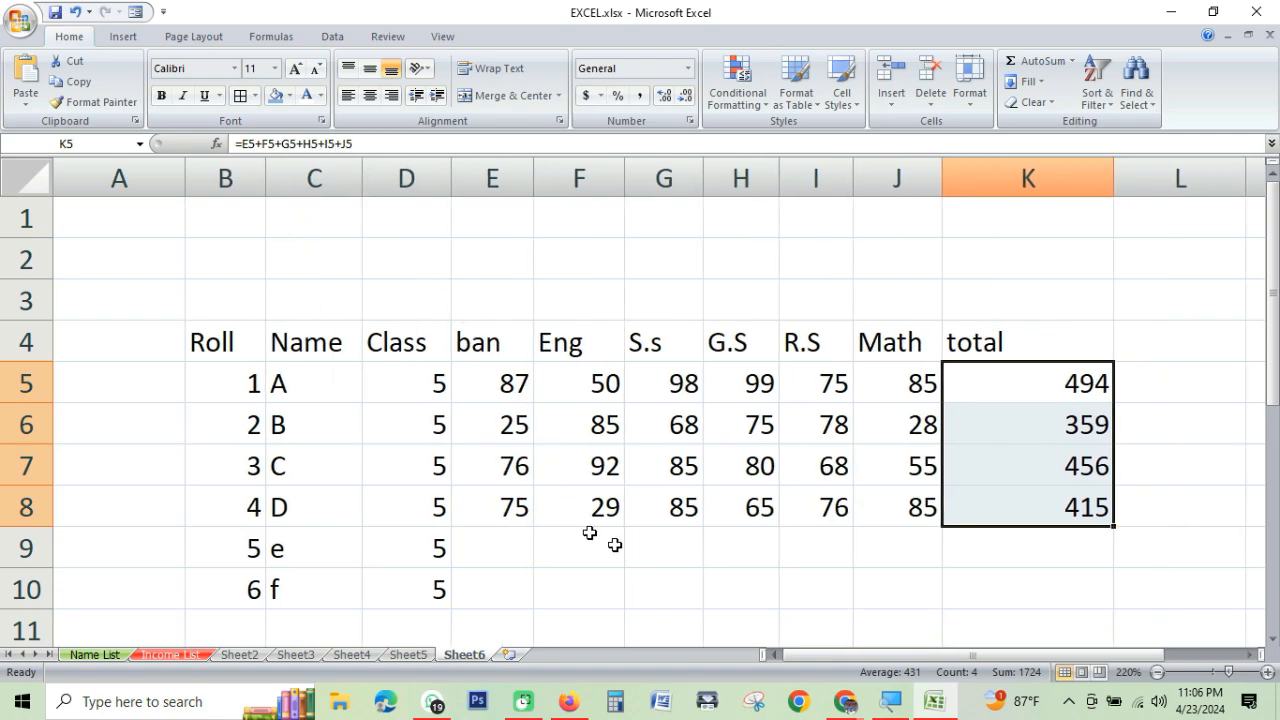
Add the heading Ave in the column after total and narrow the total column
left_click_drag(800, 655, 859, 657)
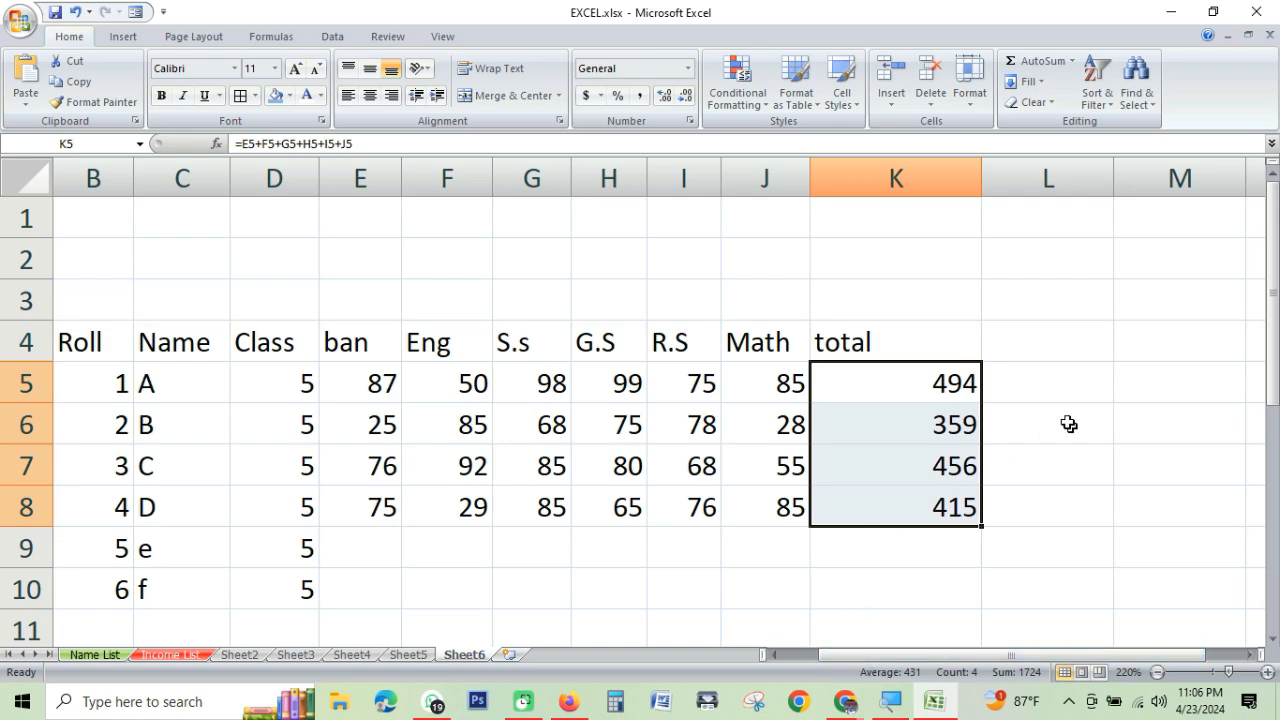
left_click(1022, 350)
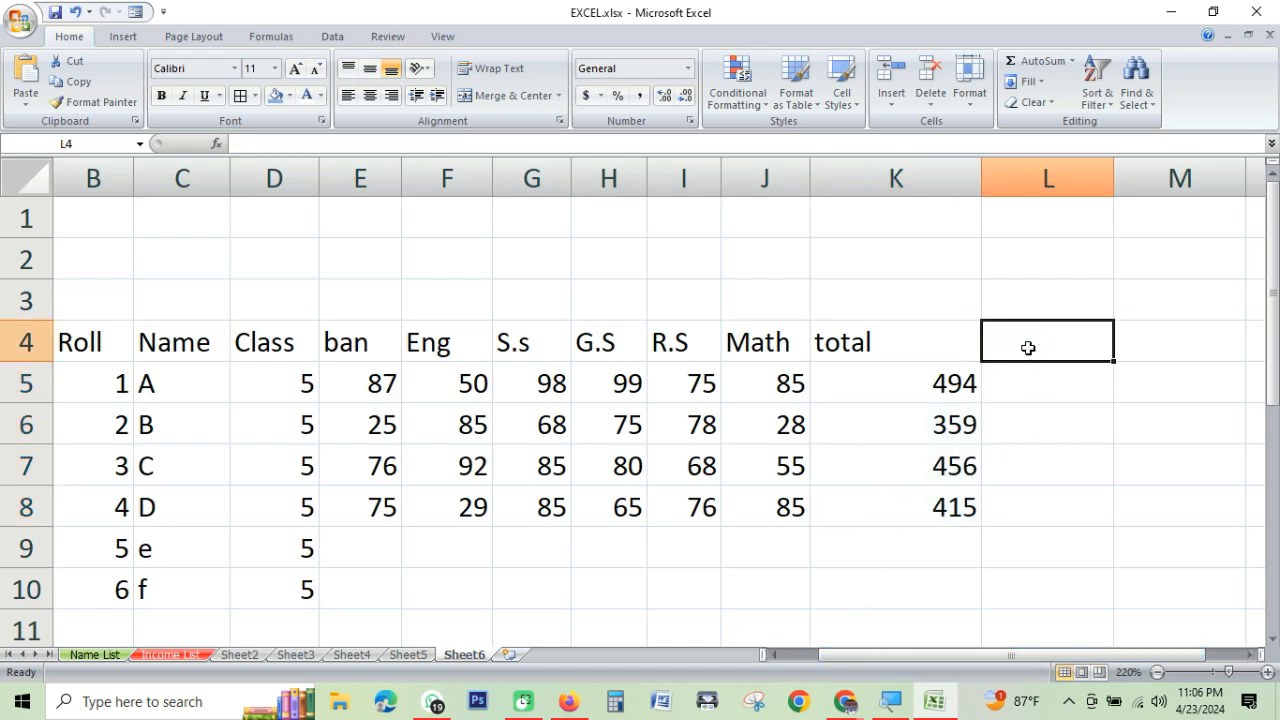
type("Age")
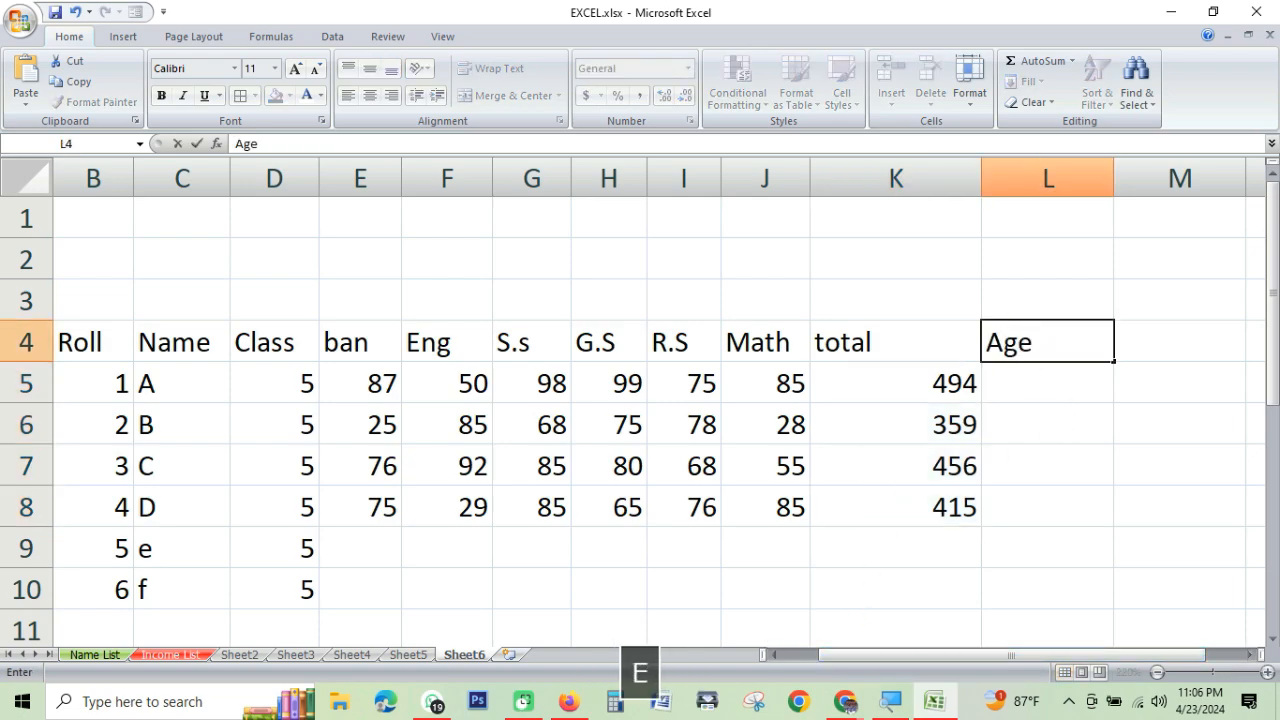
key("BackSpace")
key("BackSpace")
type("ve")
left_click(1063, 374)
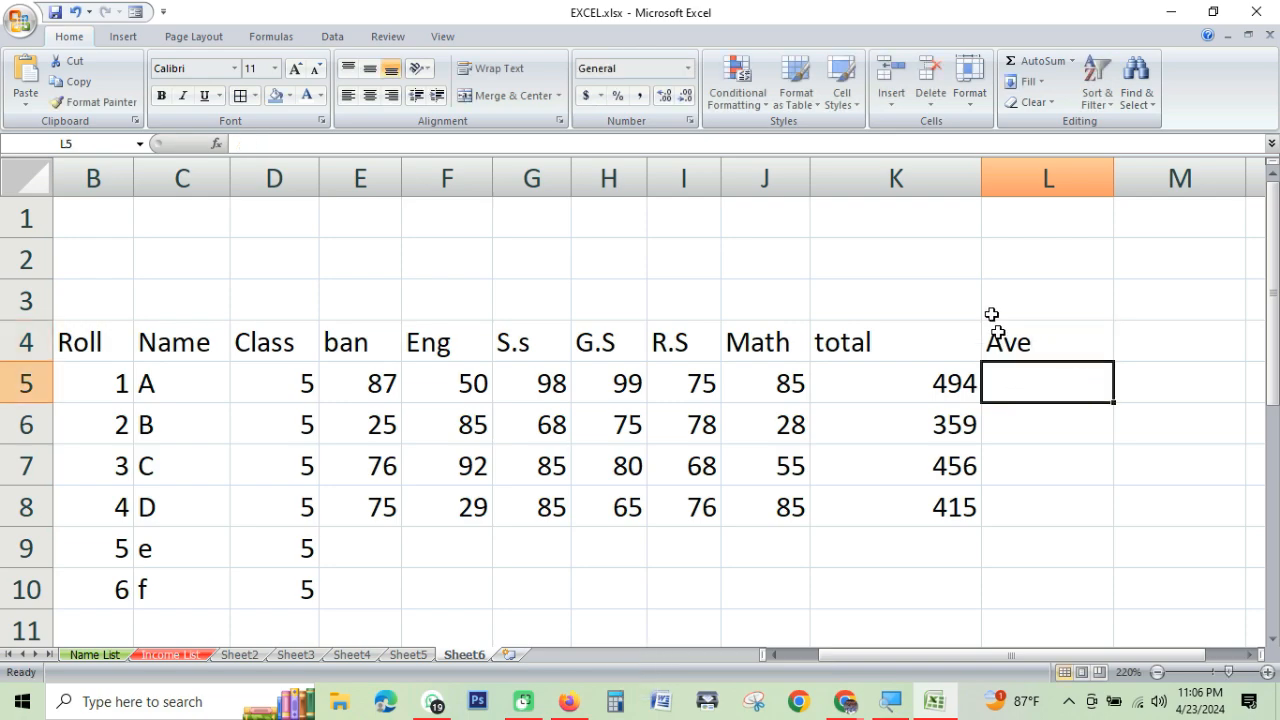
left_click_drag(985, 171, 940, 171)
Examine student A's six subject marks and total as the basis for the average, ending on the student's Ave cell
left_click(878, 389)
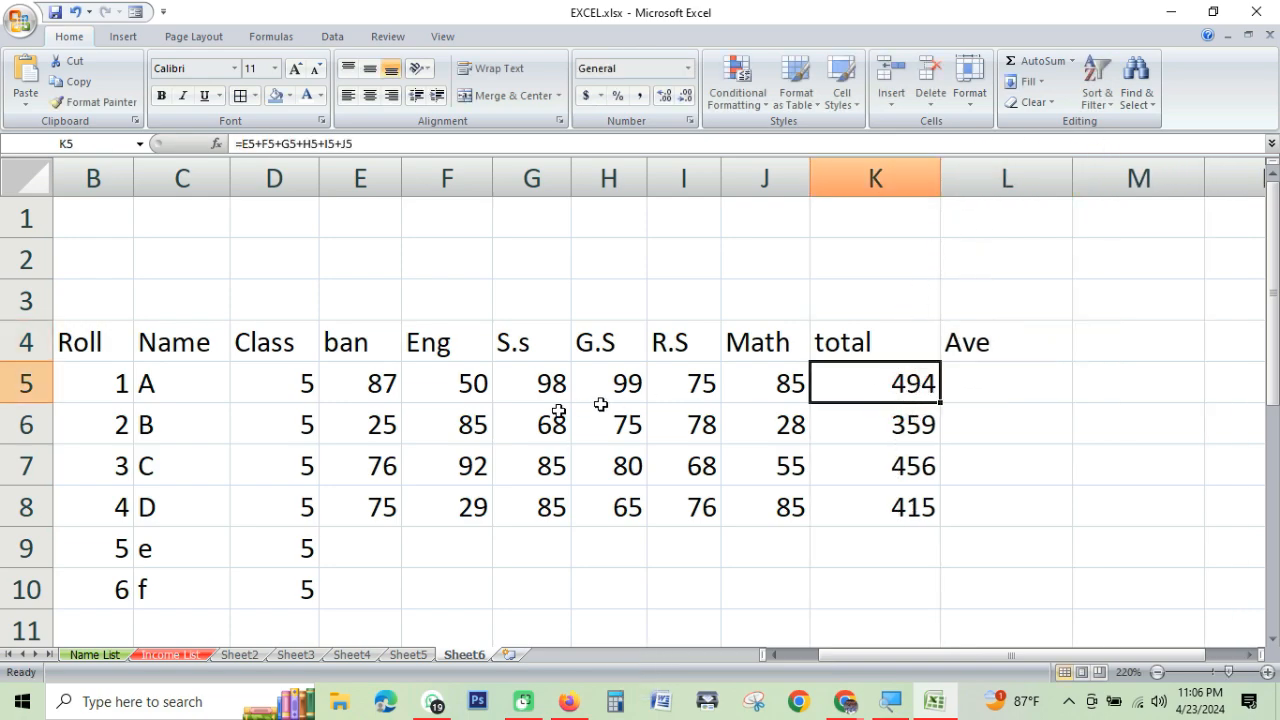
left_click(380, 384)
left_click(429, 386)
left_click(389, 380)
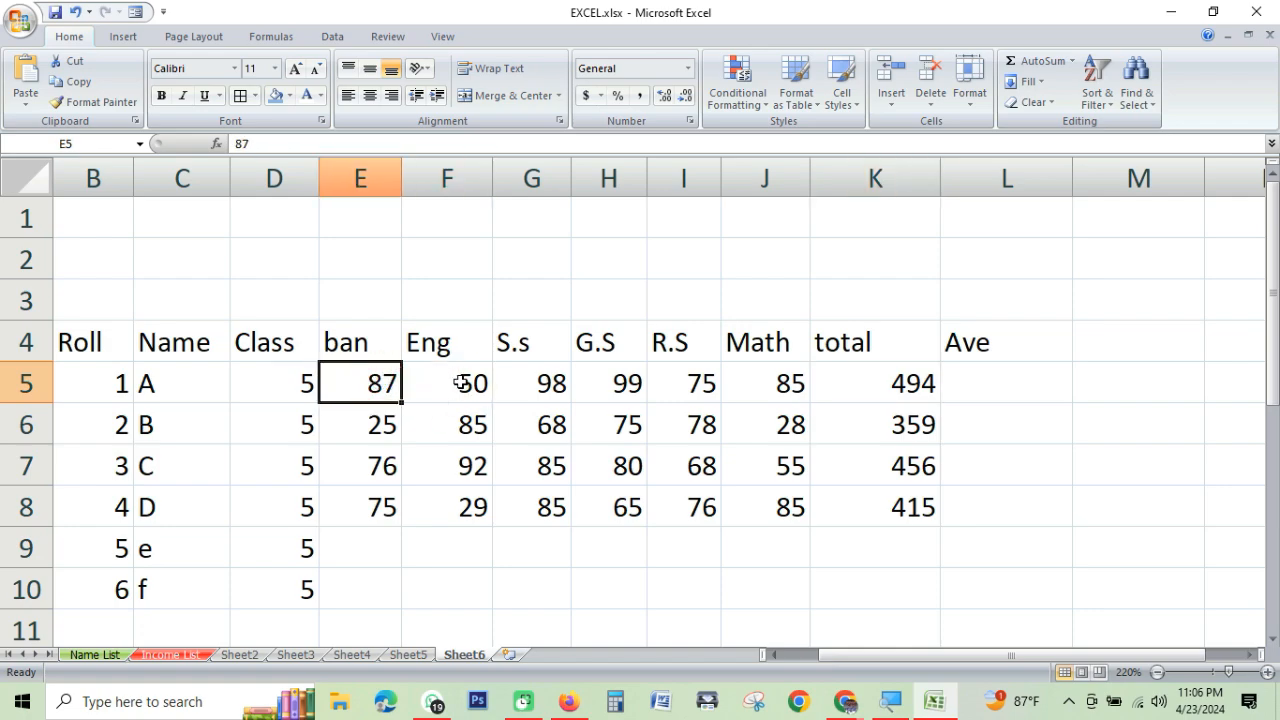
left_click(457, 380)
left_click(519, 384)
left_click(614, 382)
left_click(704, 388)
left_click(790, 384)
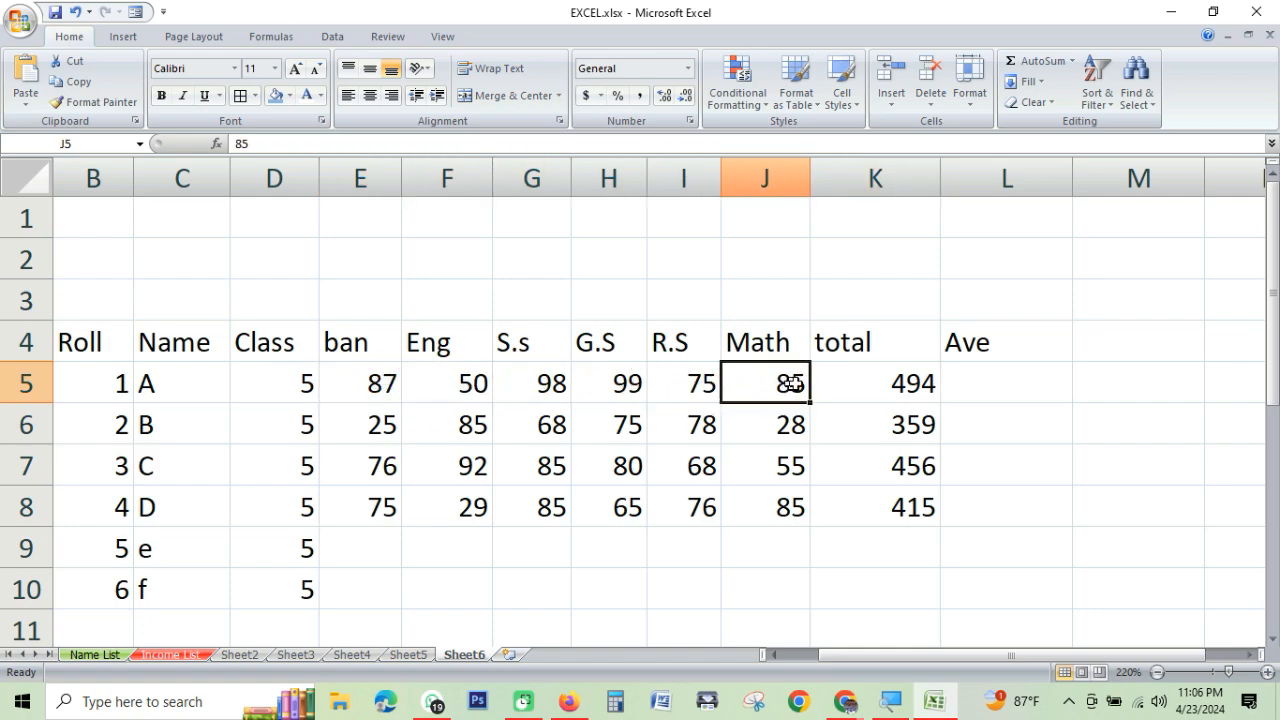
left_click_drag(778, 380, 392, 384)
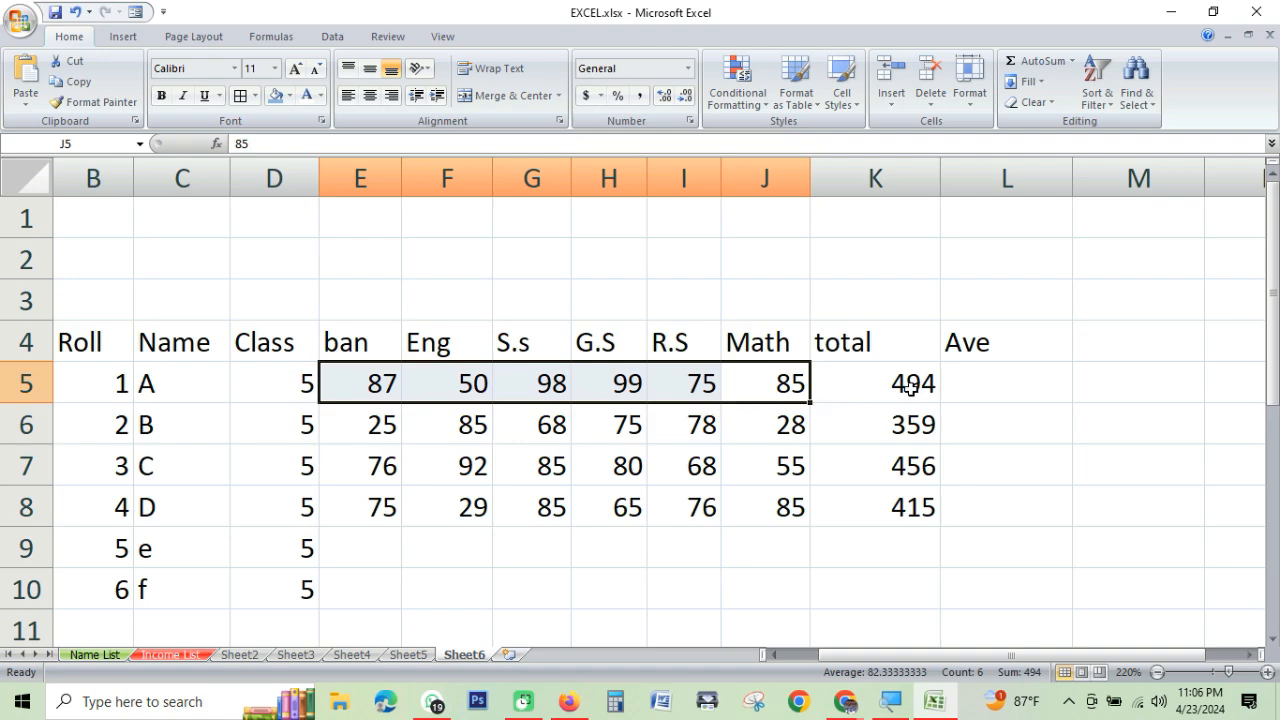
left_click(381, 385)
left_click(448, 384)
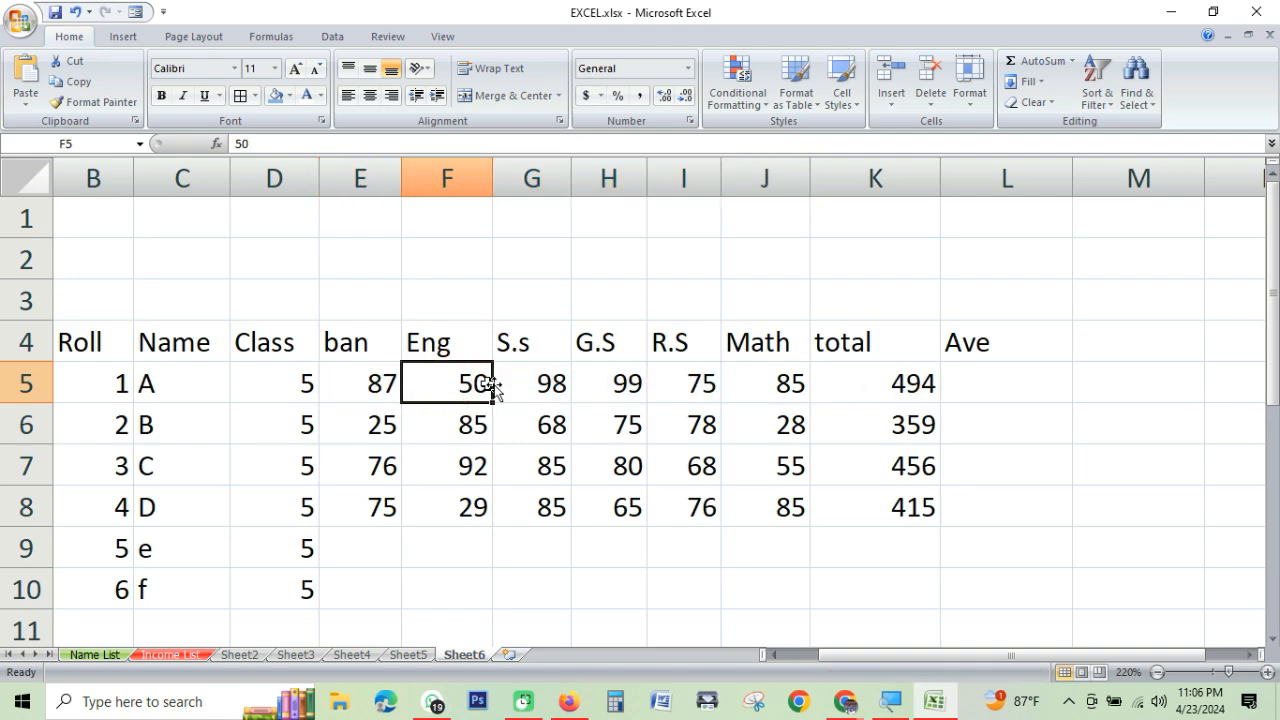
left_click(629, 388)
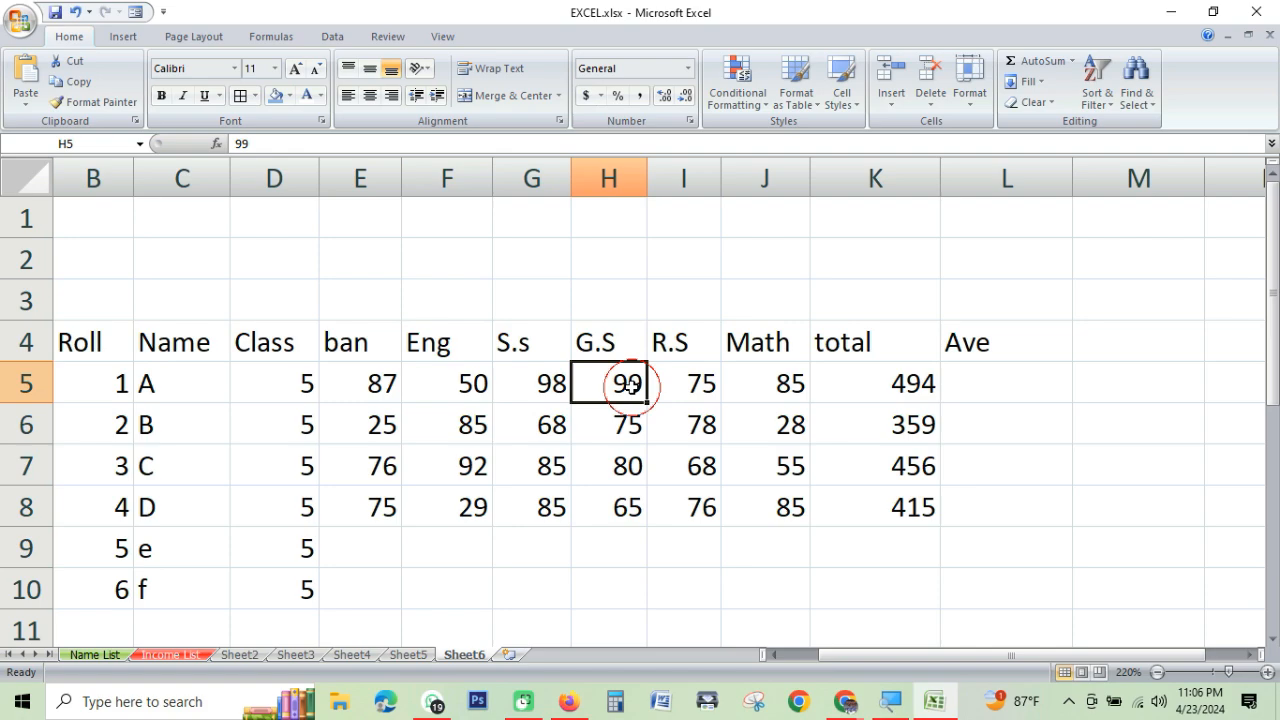
left_click(704, 385)
left_click(891, 385)
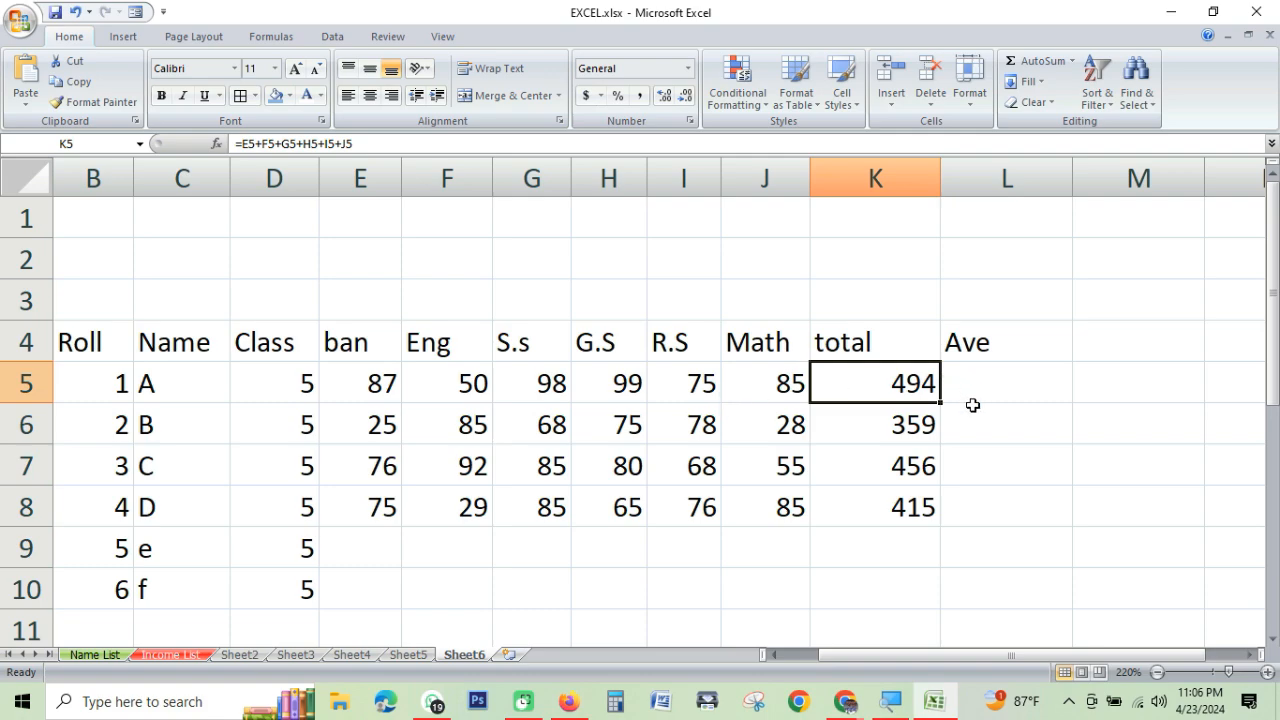
left_click_drag(392, 378, 760, 382)
left_click(875, 383)
left_click(378, 385)
left_click(440, 383)
left_click(540, 383)
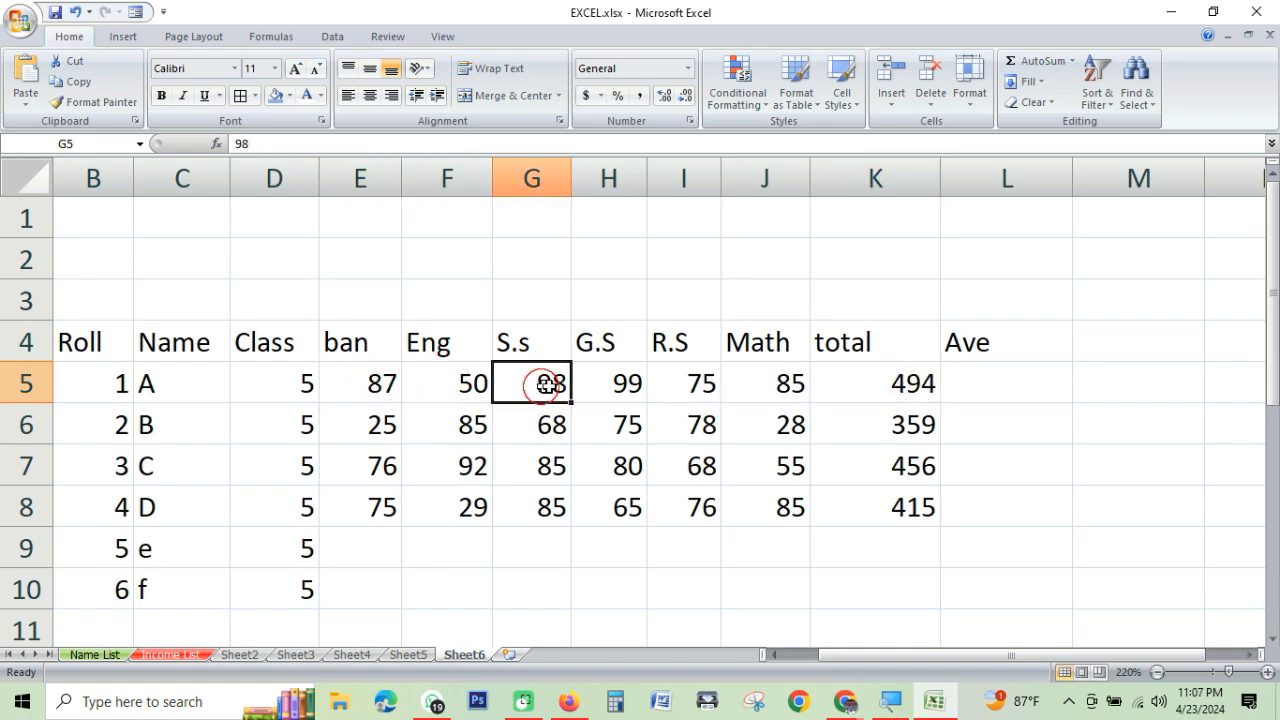
left_click(626, 386)
left_click(700, 382)
left_click(762, 386)
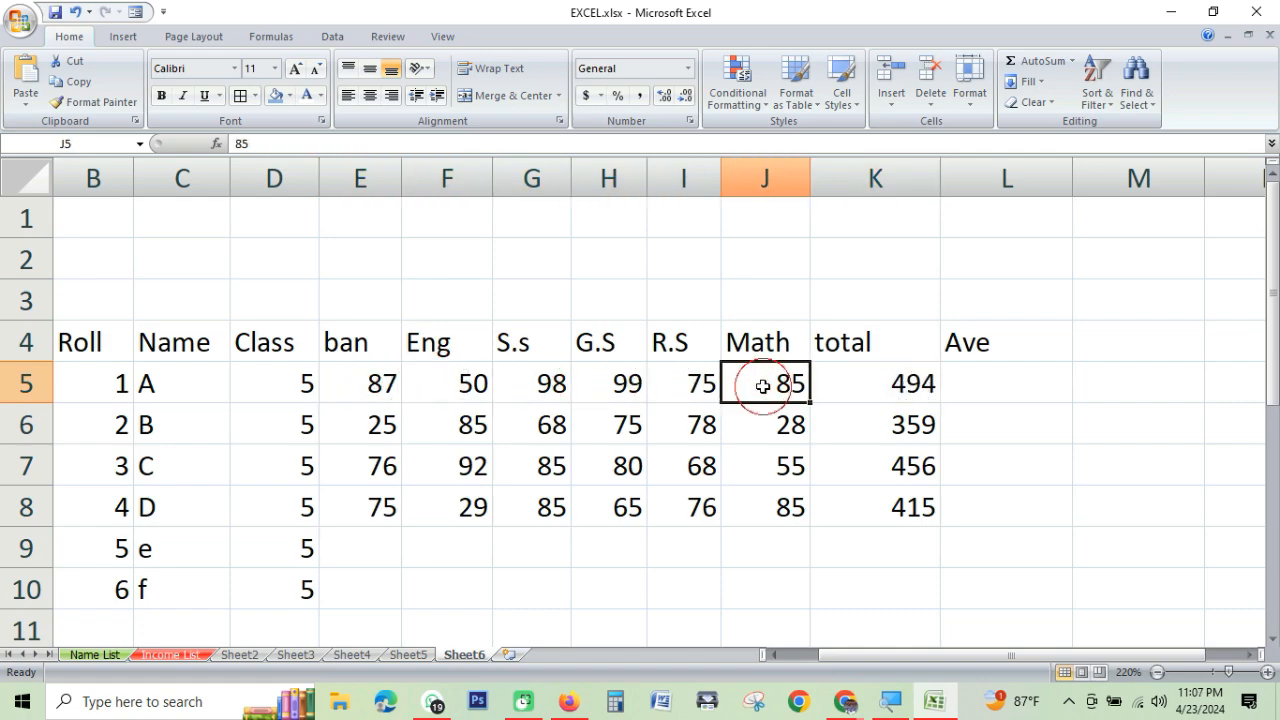
left_click(1008, 388)
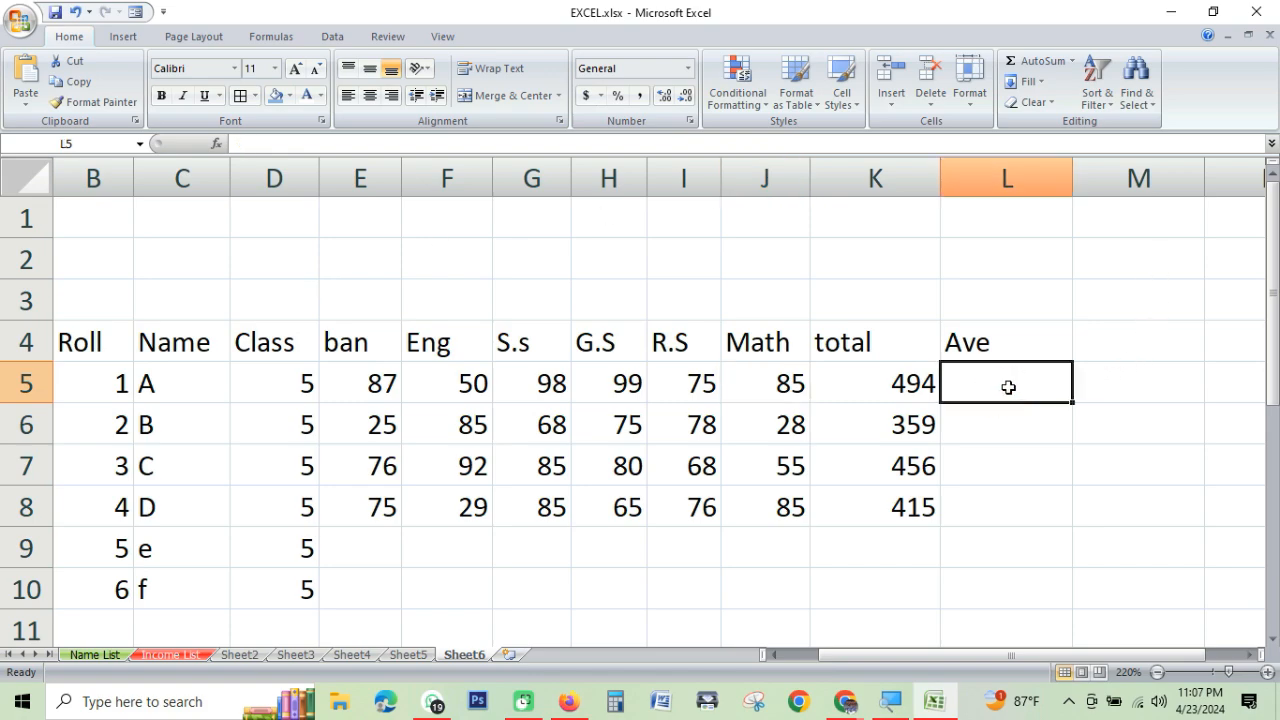
Calculate student A's average in the Ave column as =K5/6 and copy the formula down to students B, C and D
type("=")
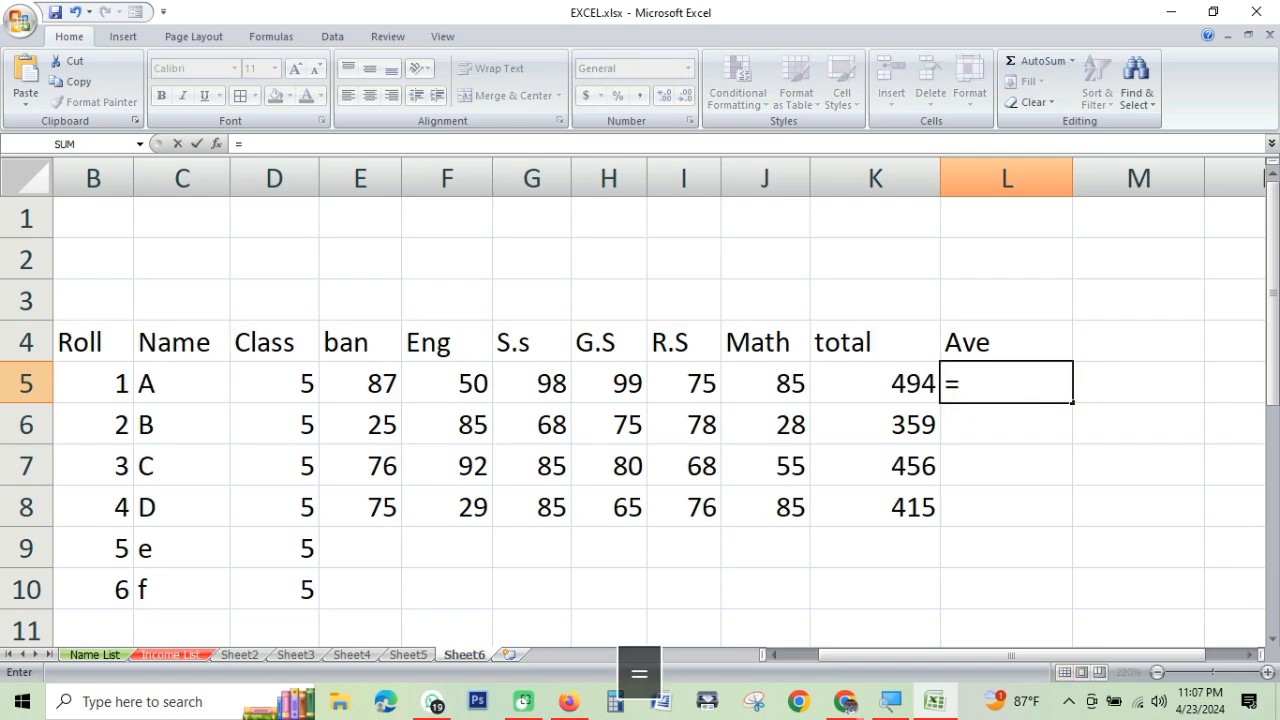
left_click(897, 383)
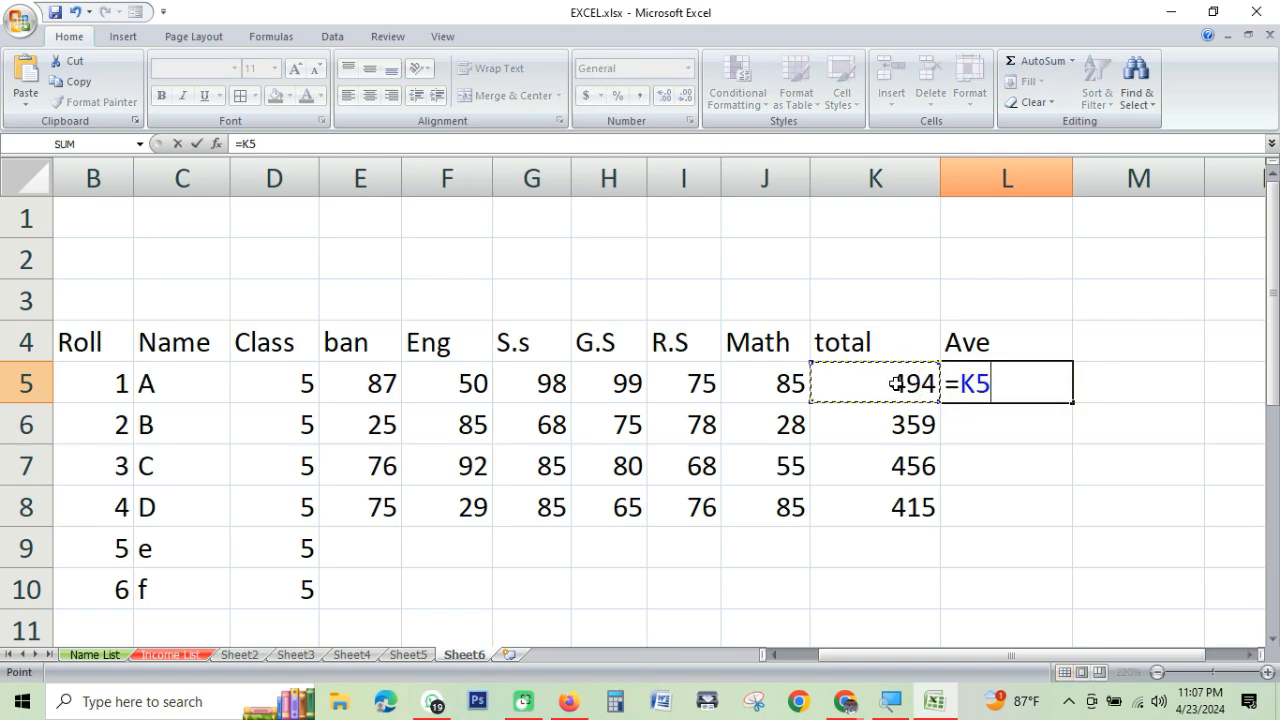
type("/6")
key("Return")
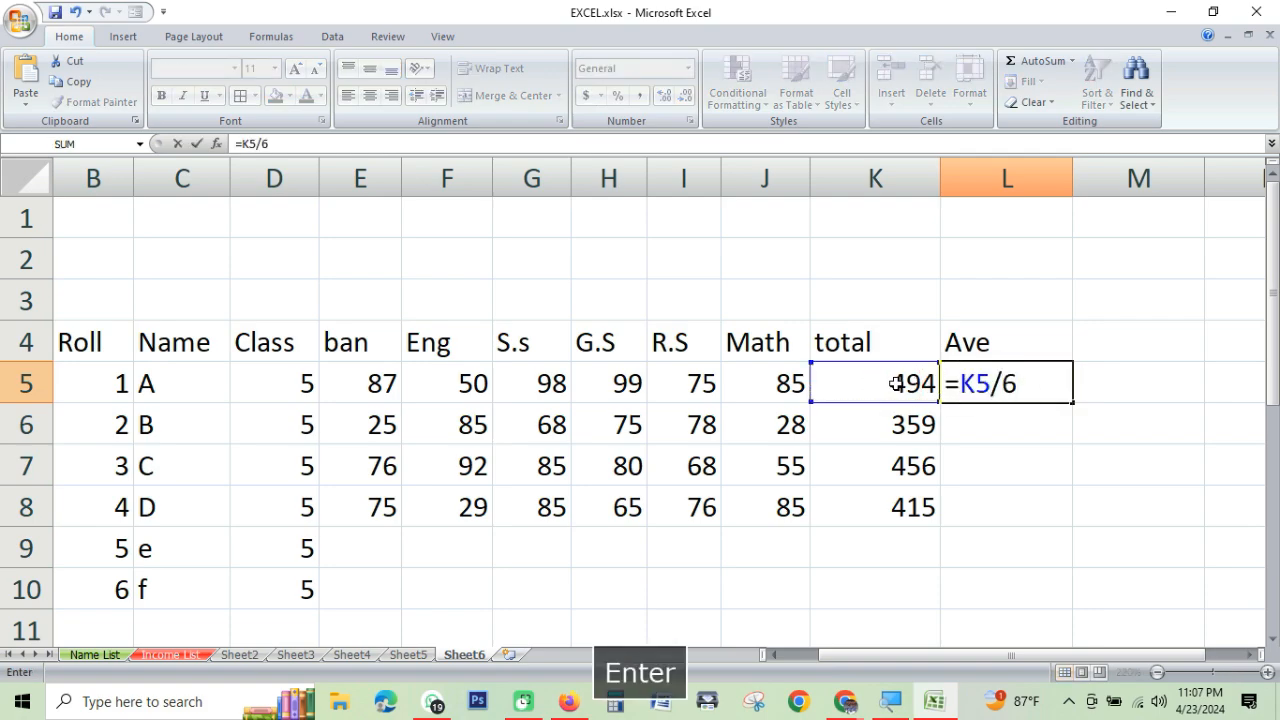
left_click(1008, 385)
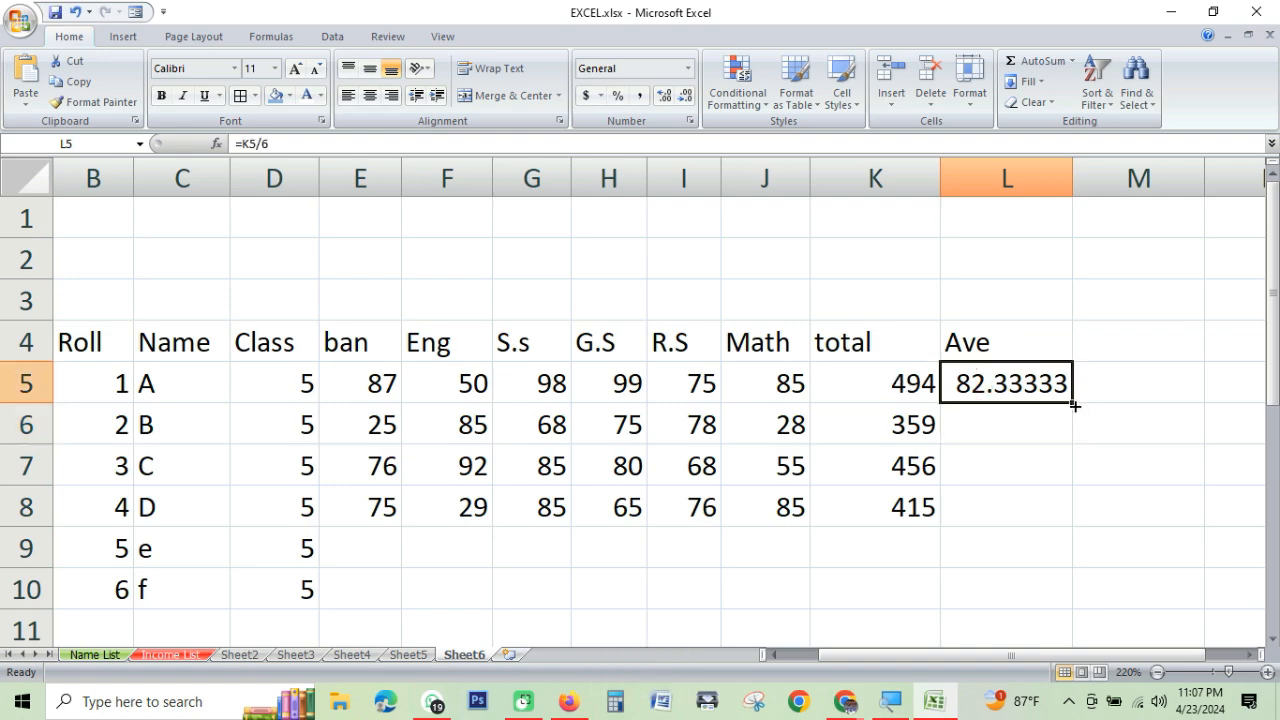
left_click_drag(1074, 405, 1074, 528)
Review student A's marks, total and average, and clear the total and Ave values of all four students
left_click(996, 392)
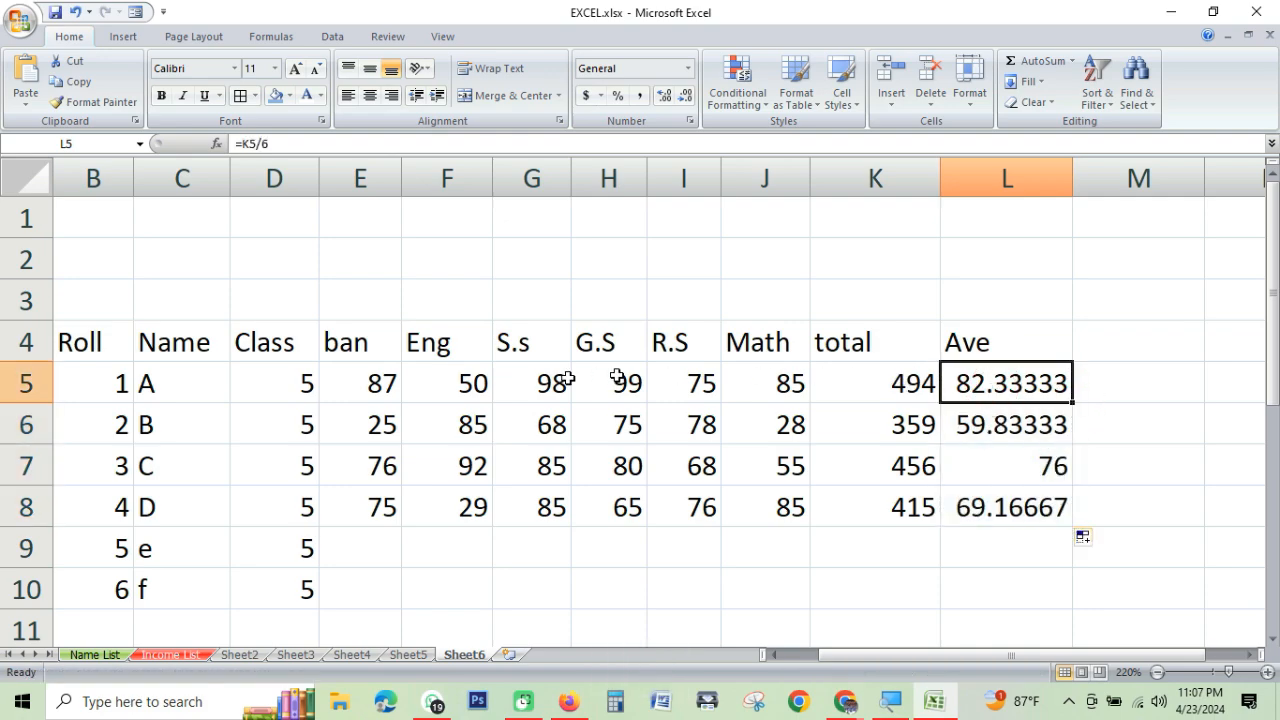
left_click_drag(390, 383, 751, 391)
left_click(1010, 385)
left_click(896, 381)
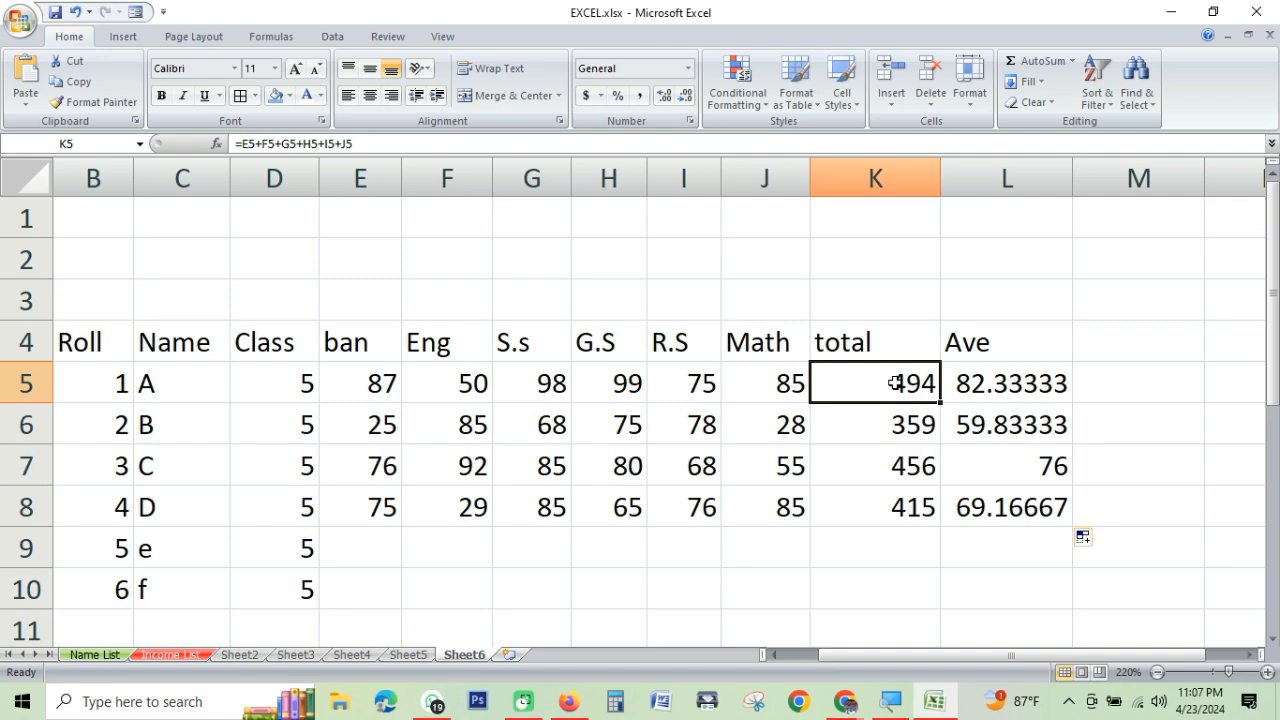
left_click(1003, 391)
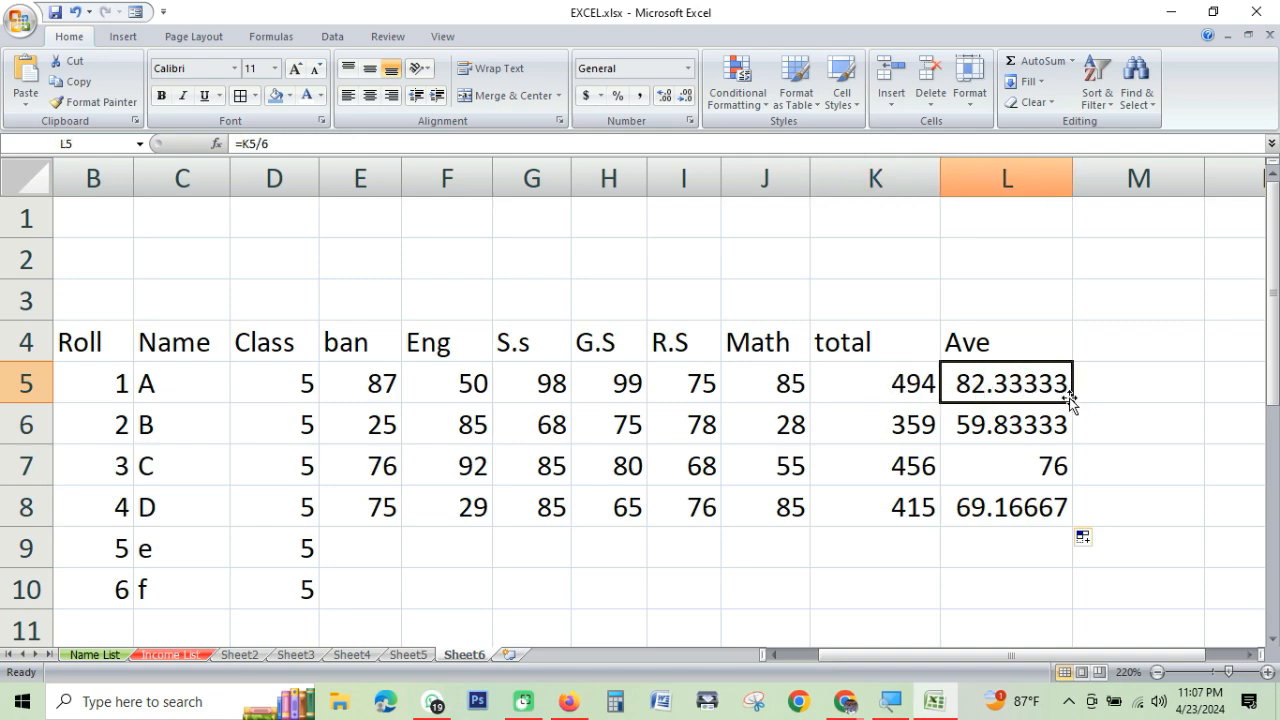
left_click_drag(907, 381, 1018, 494)
key("Delete")
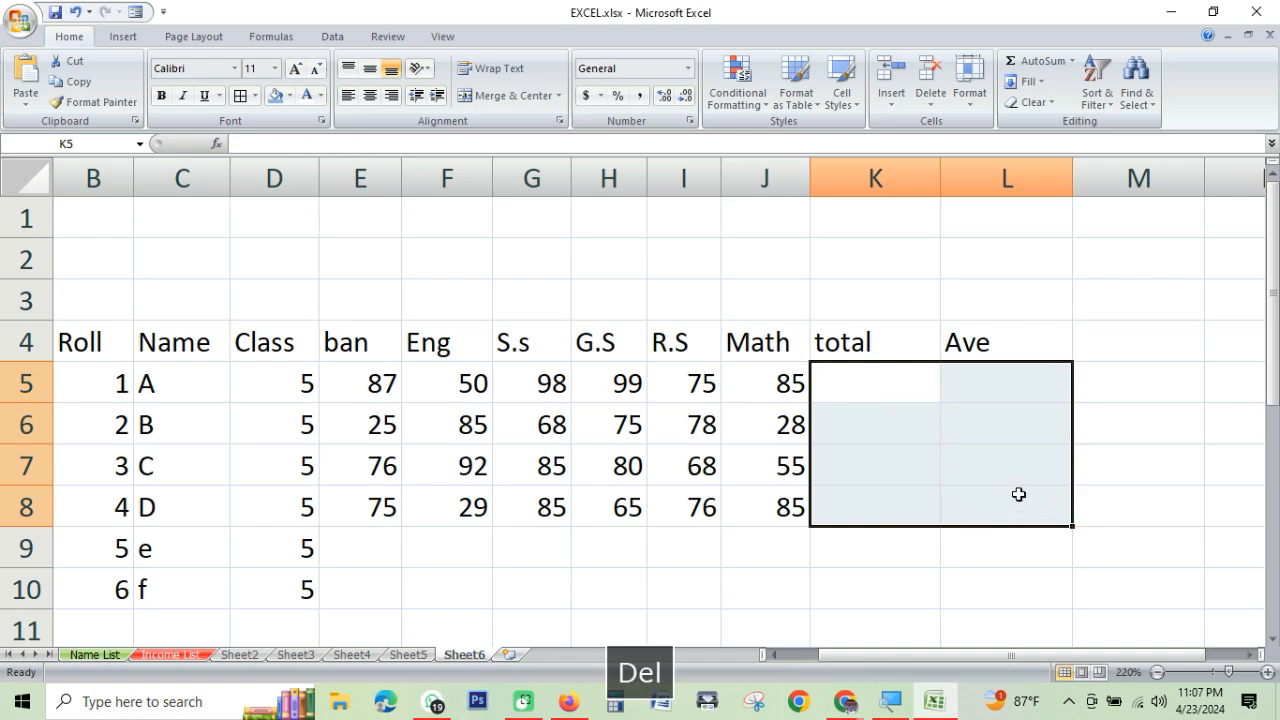
Go through student A's six subject marks up to the empty total cell and widen the total column
left_click(856, 392)
left_click(384, 383)
left_click(462, 383)
left_click(543, 380)
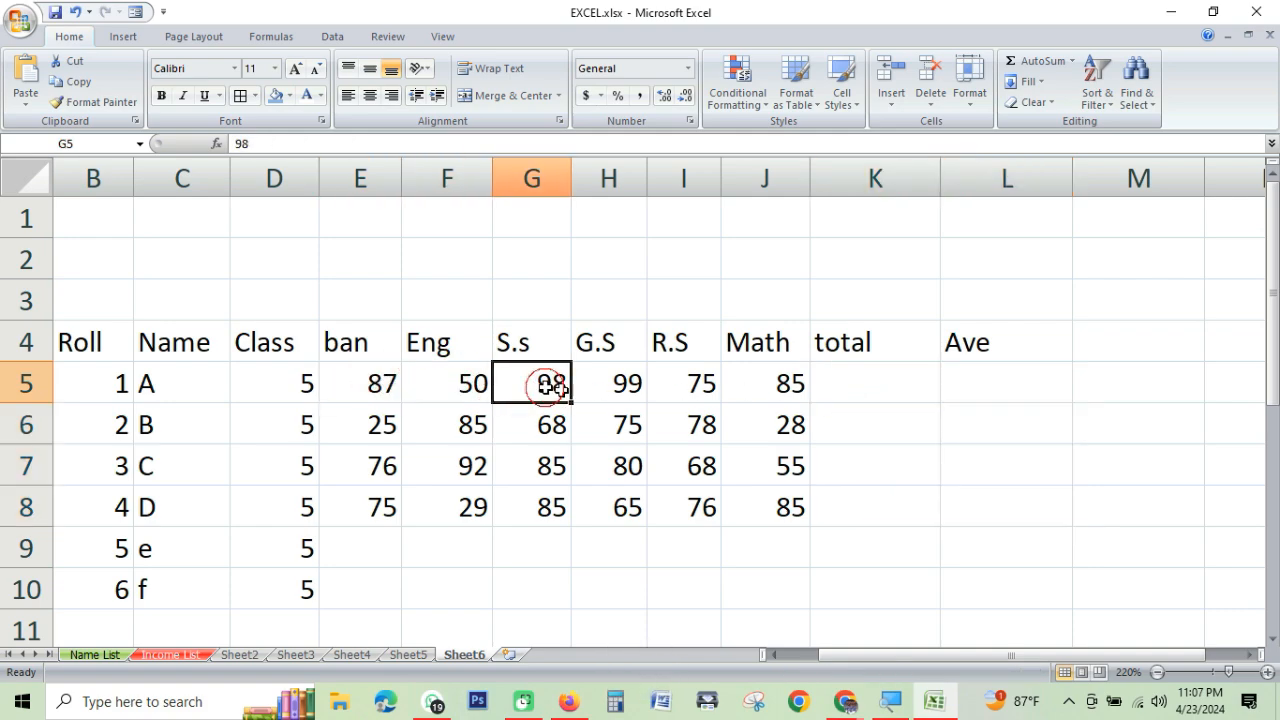
left_click(608, 383)
left_click(690, 383)
left_click(784, 387)
left_click(866, 386)
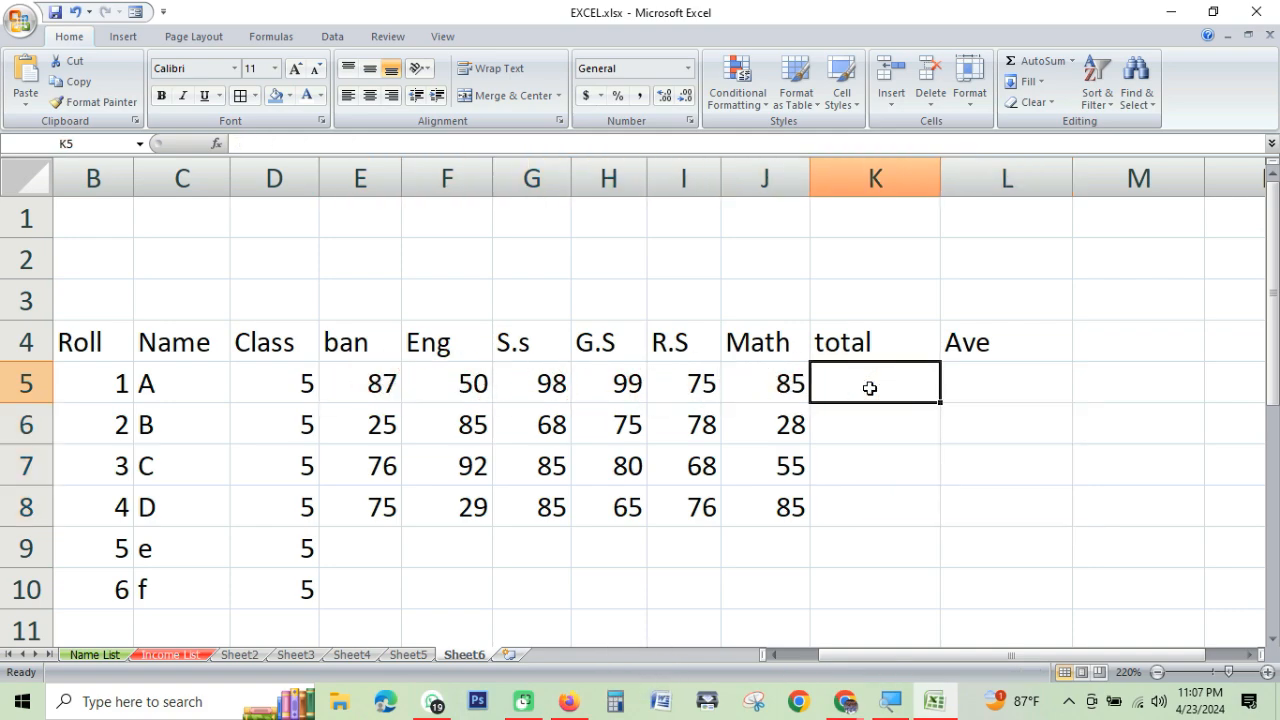
left_click_drag(940, 178, 976, 179)
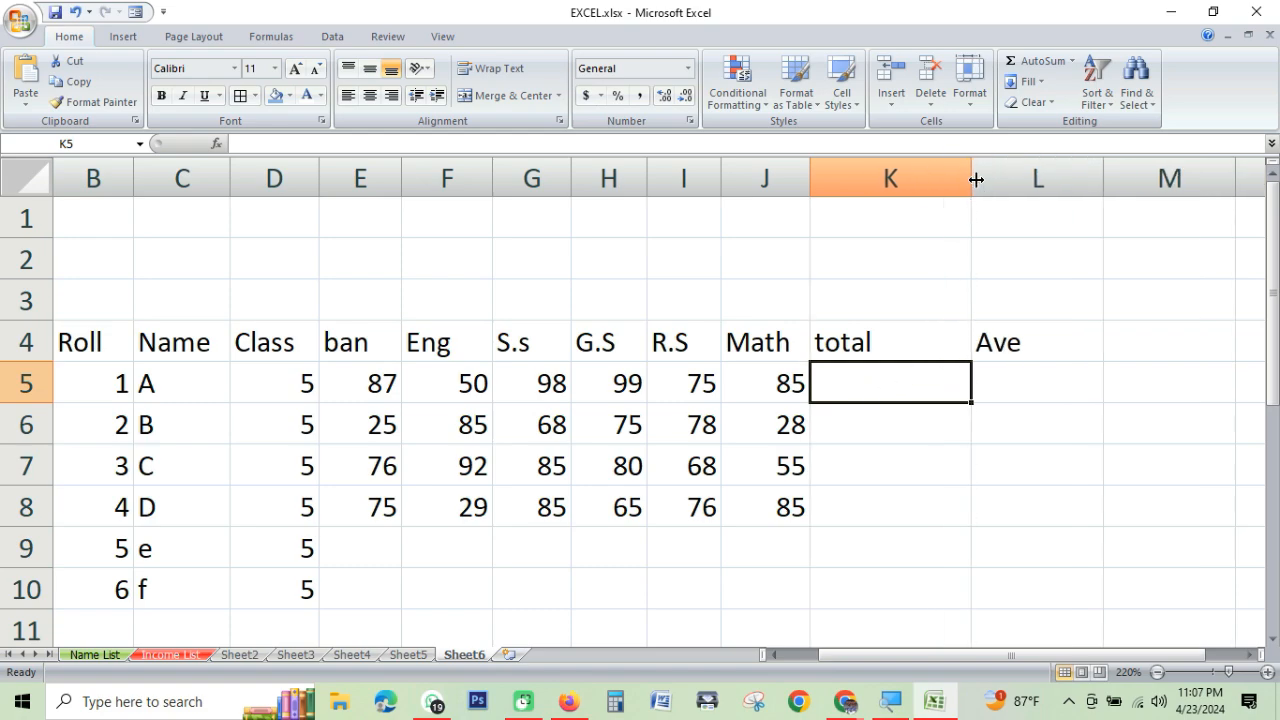
left_click_drag(971, 177, 1037, 178)
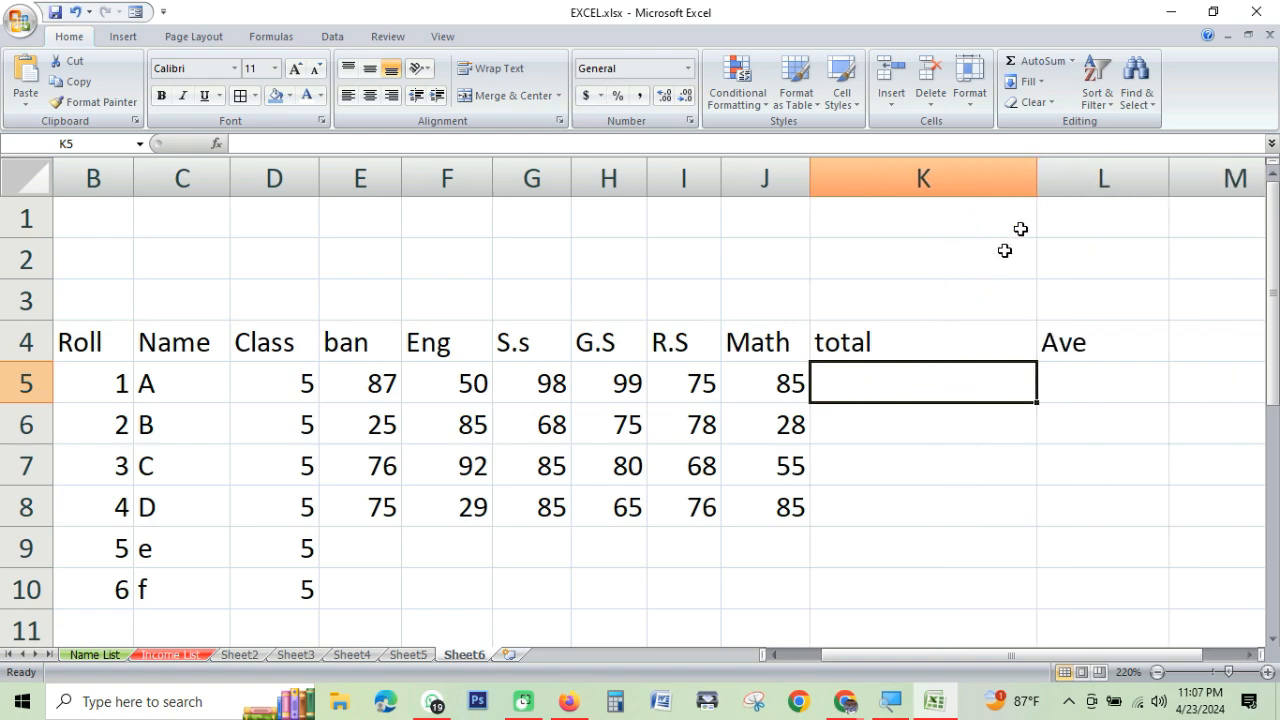
Examine student A's ban and Math marks as the first and last cells of the range to sum
left_click(375, 387)
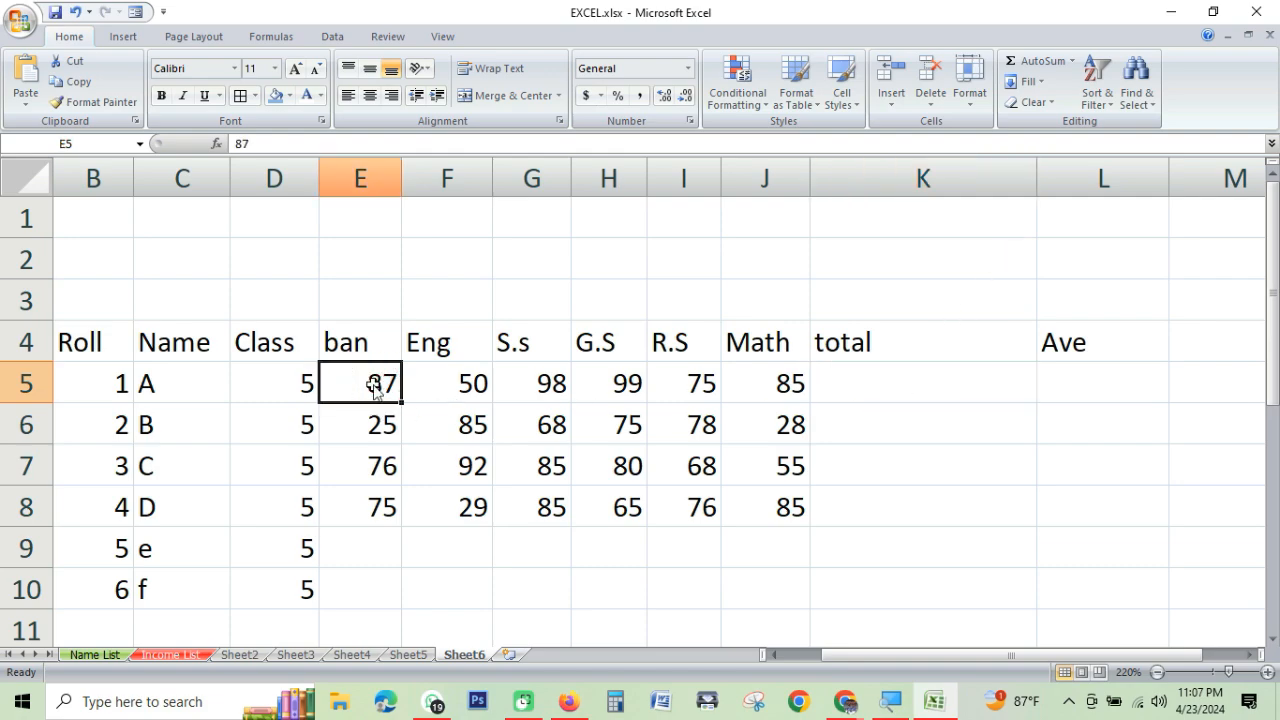
left_click(788, 388)
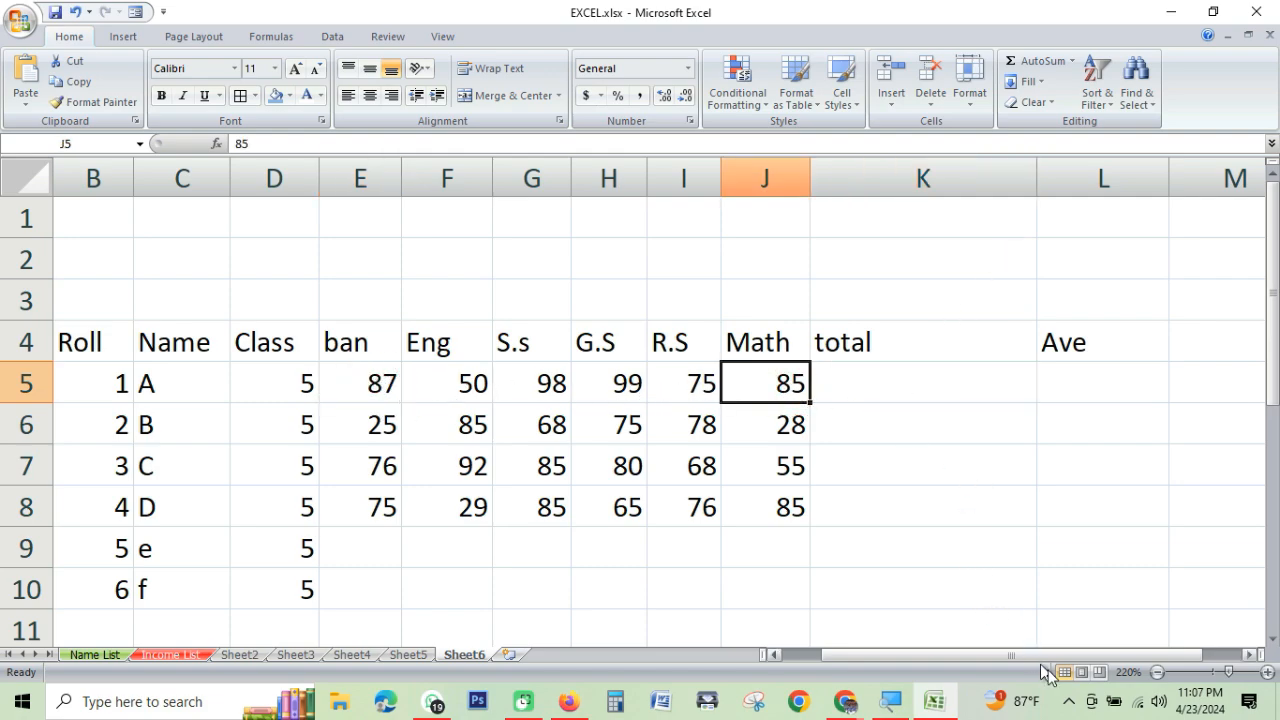
left_click(1083, 661)
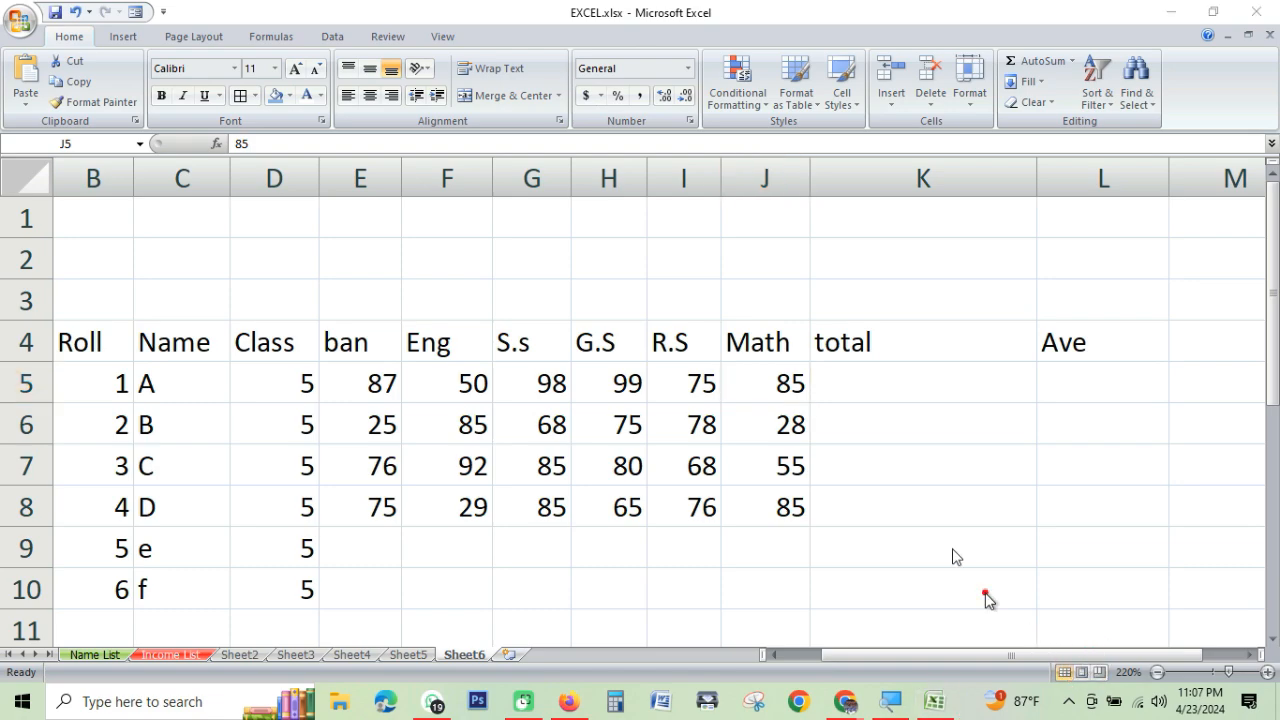
mouse_move(329, 358)
left_mouse_down()
mouse_move(323, 402)
mouse_move(393, 403)
mouse_move(406, 364)
left_mouse_up()
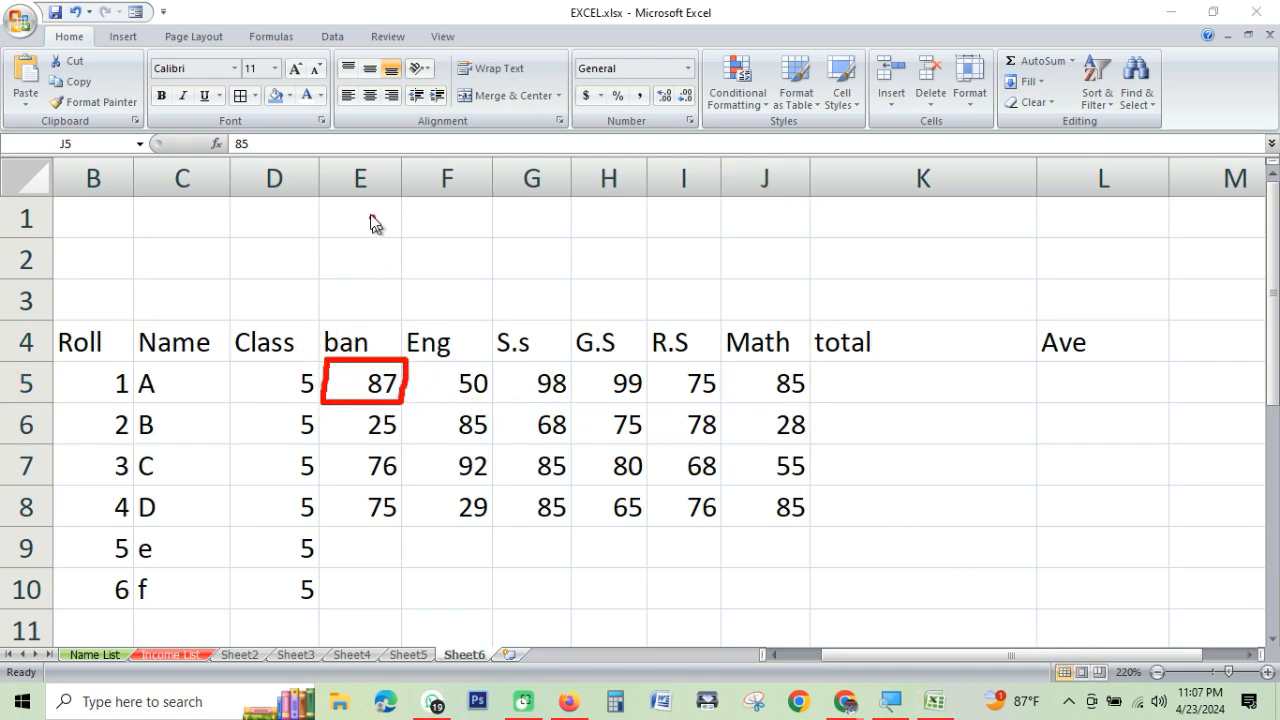
mouse_move(367, 207)
left_mouse_down()
mouse_move(370, 358)
mouse_move(355, 338)
mouse_move(382, 338)
left_mouse_up()
mouse_move(76, 383)
left_mouse_down()
mouse_move(238, 372)
mouse_move(345, 346)
left_mouse_up()
left_click(785, 368)
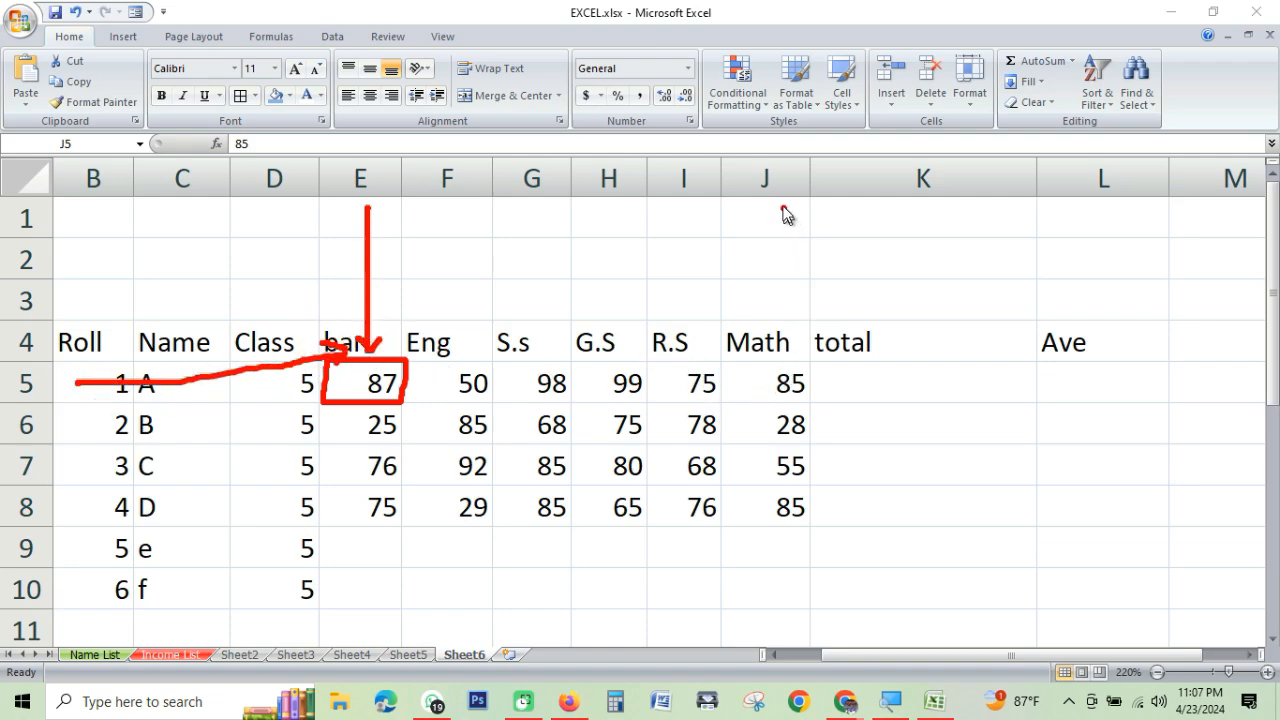
mouse_move(782, 207)
left_mouse_down()
mouse_move(782, 362)
mouse_move(803, 336)
left_mouse_up()
left_click(722, 400)
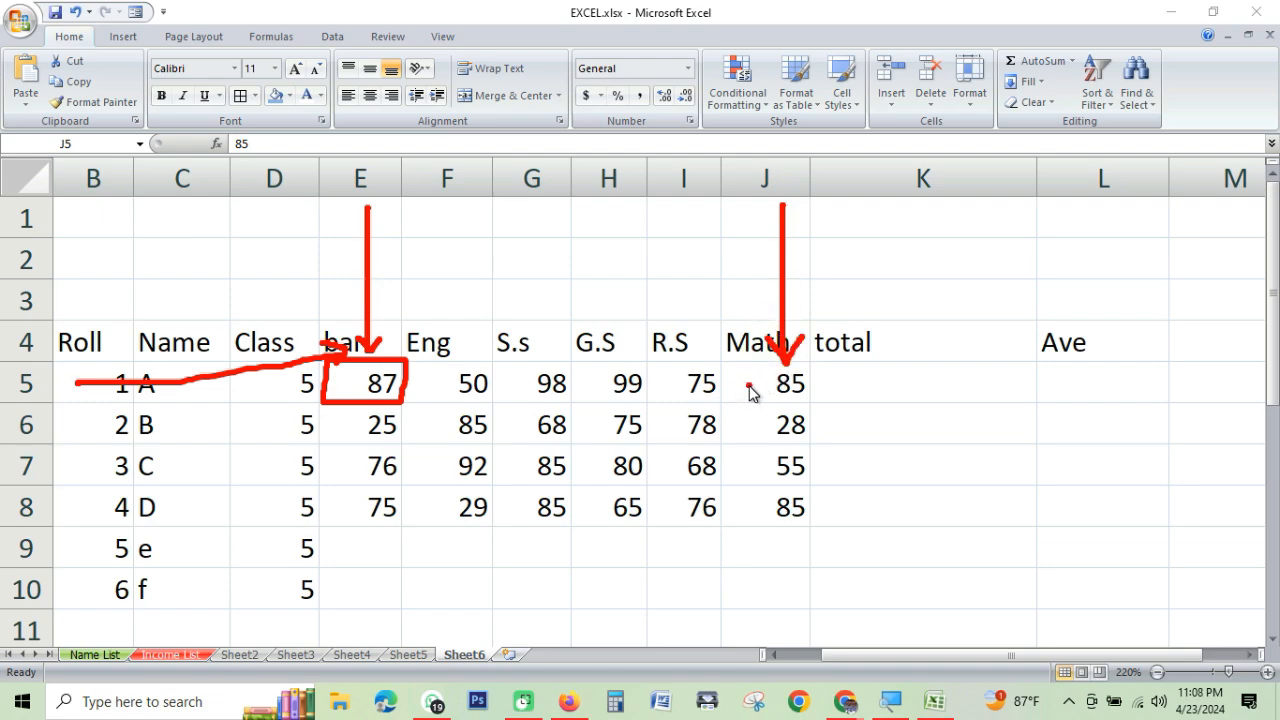
key("Escape")
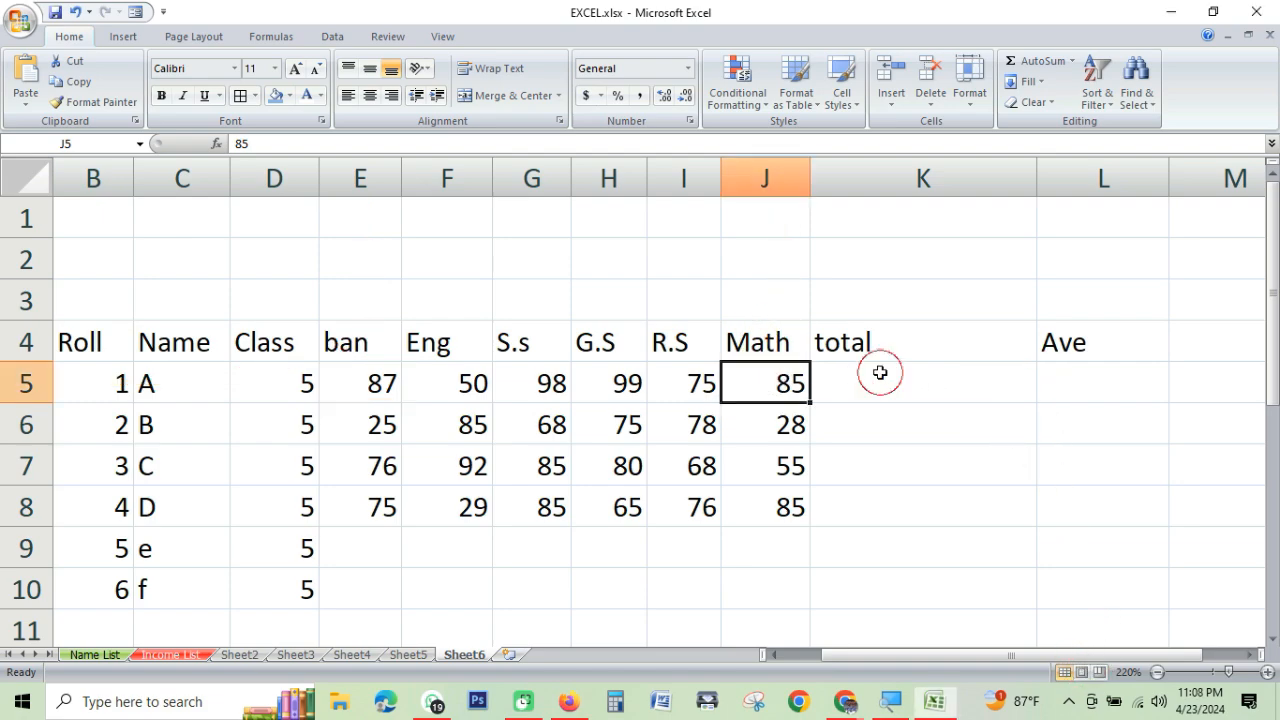
Begin a SUM formula in student A's total cell covering the marks range E5:J5
left_click(886, 378)
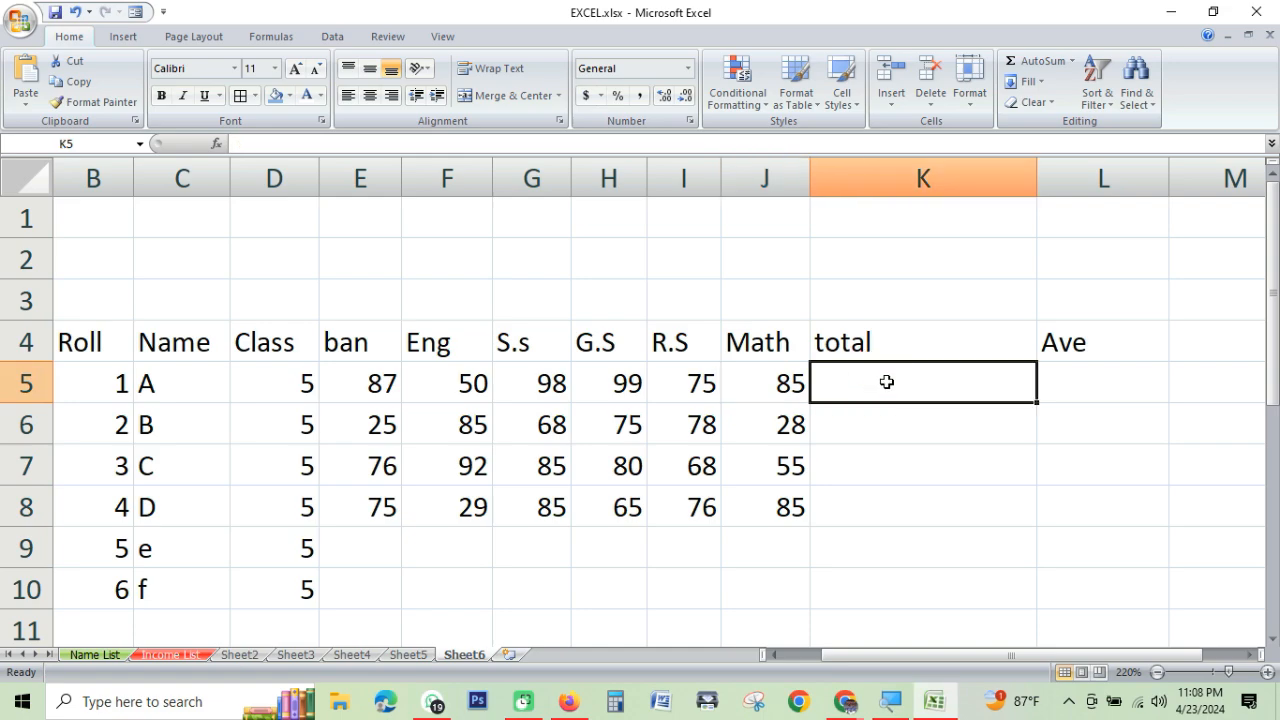
type("=sum")
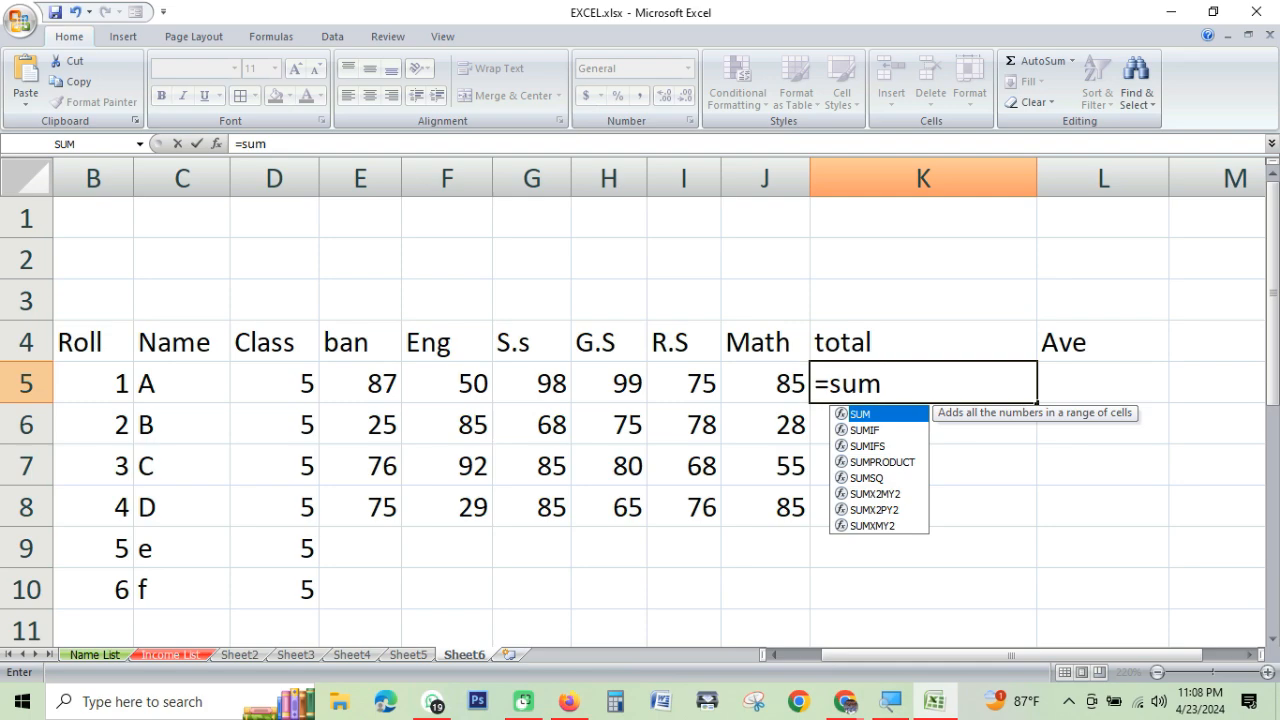
type("(")
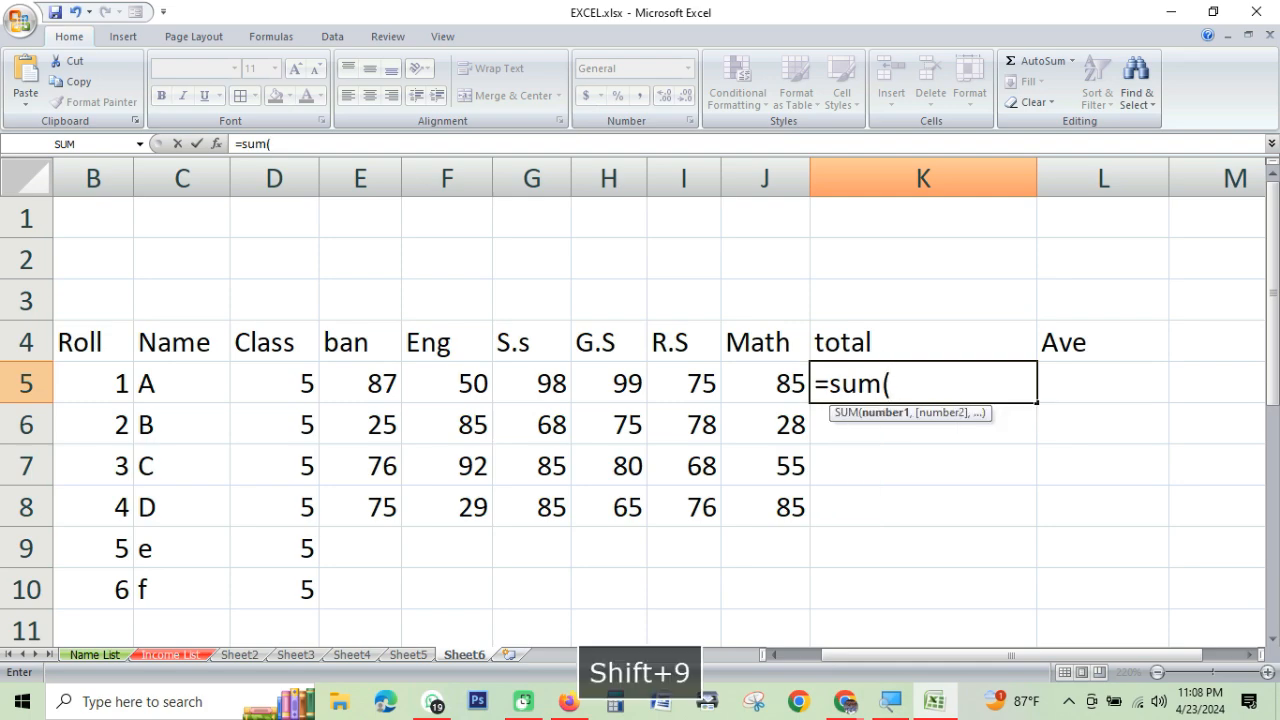
left_click(378, 386)
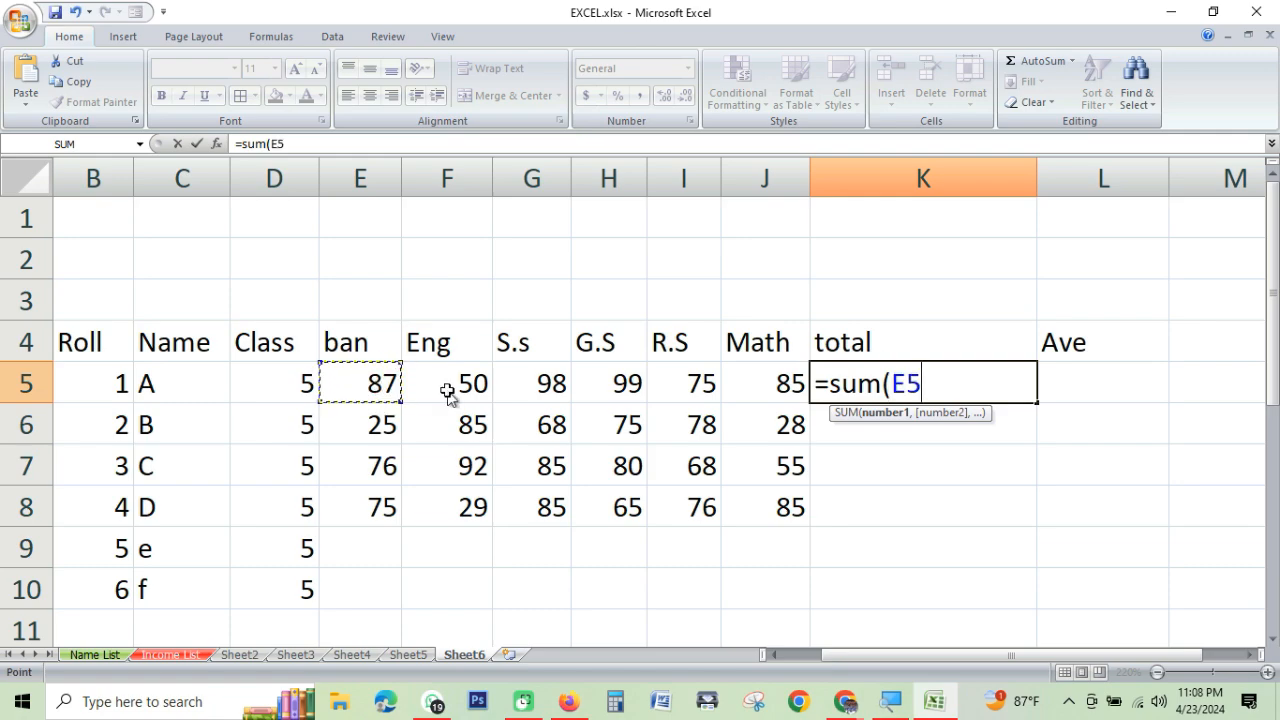
type(":")
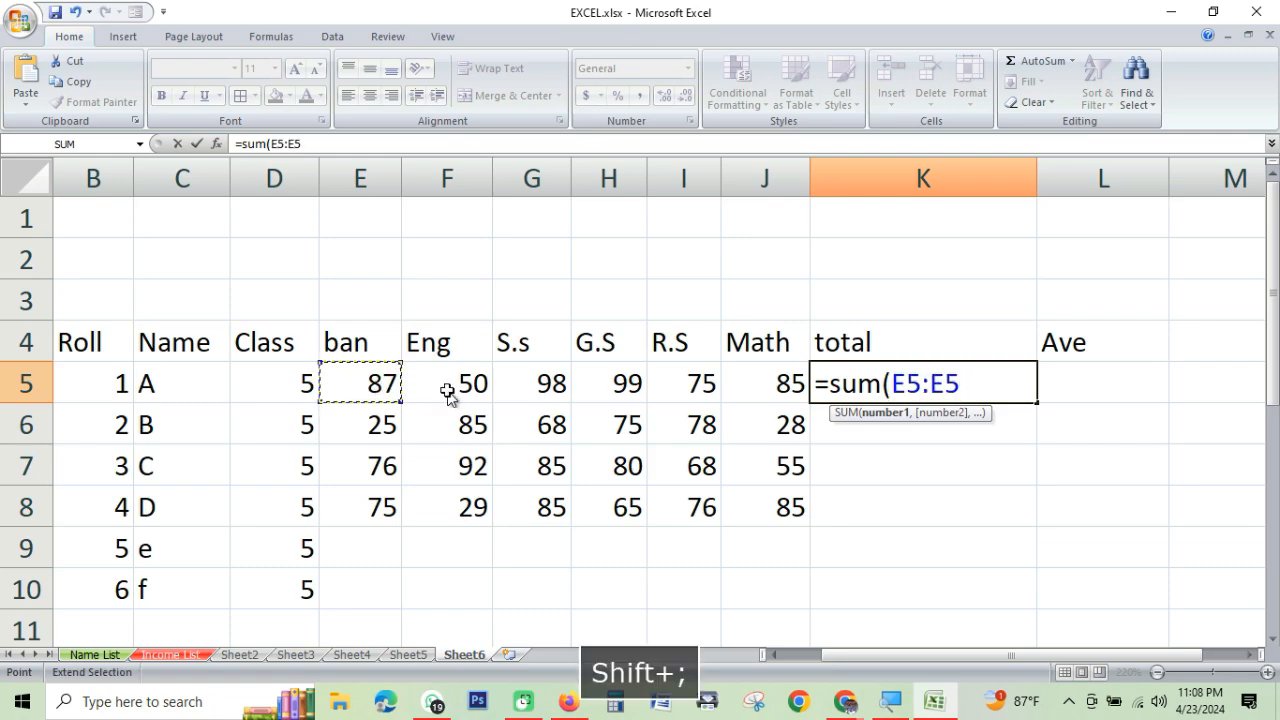
key("BackSpace")
key("BackSpace")
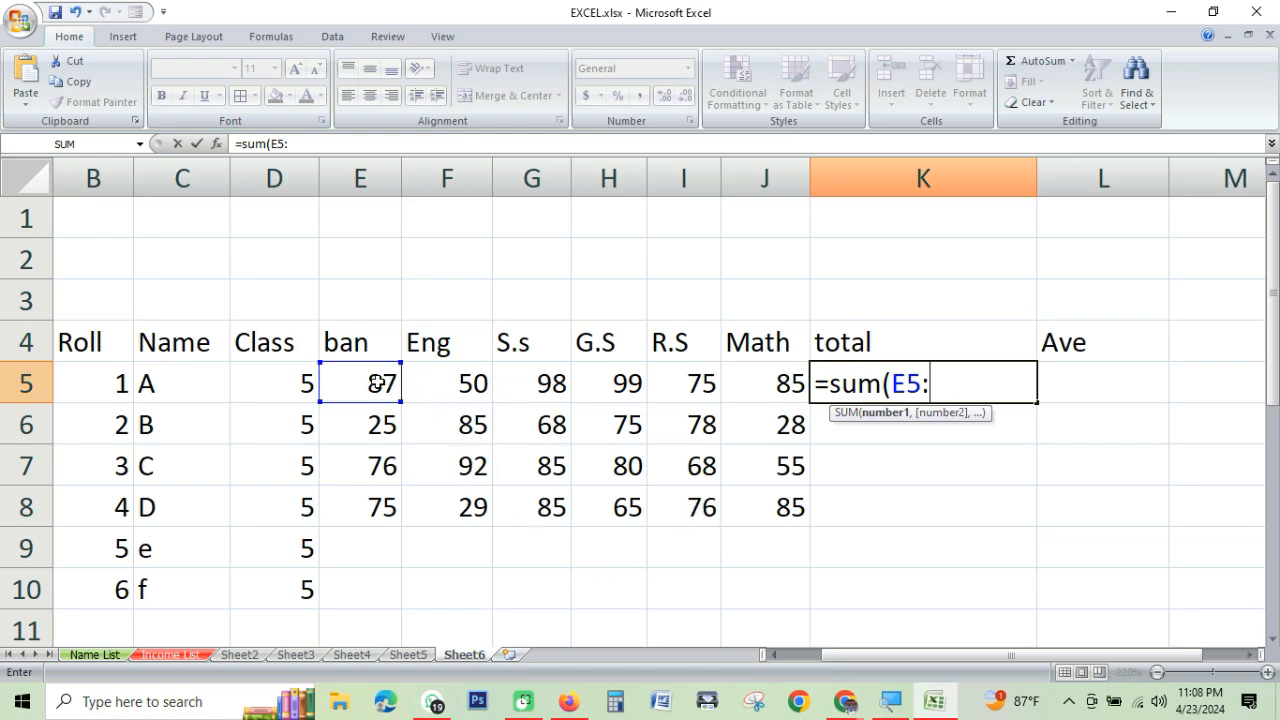
left_click(766, 381)
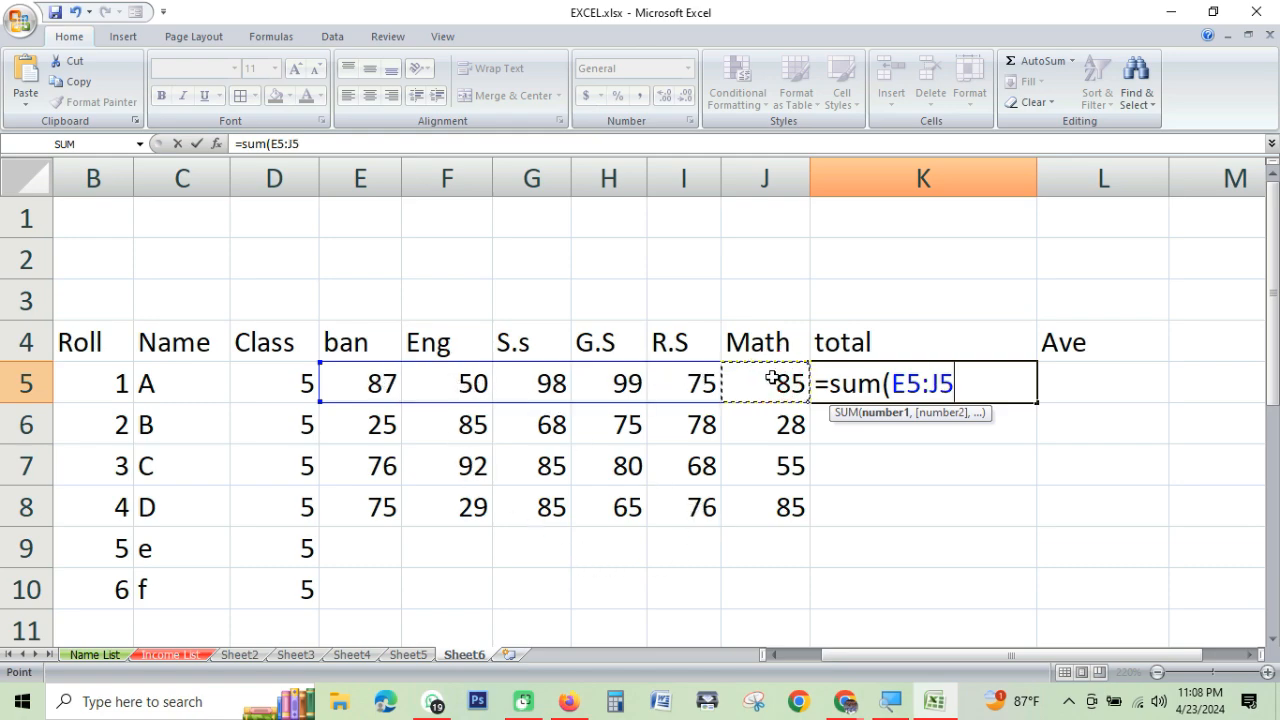
Examine the parts of the SUM formula: the colon, the first and last cell references, and the function name
left_click(925, 384)
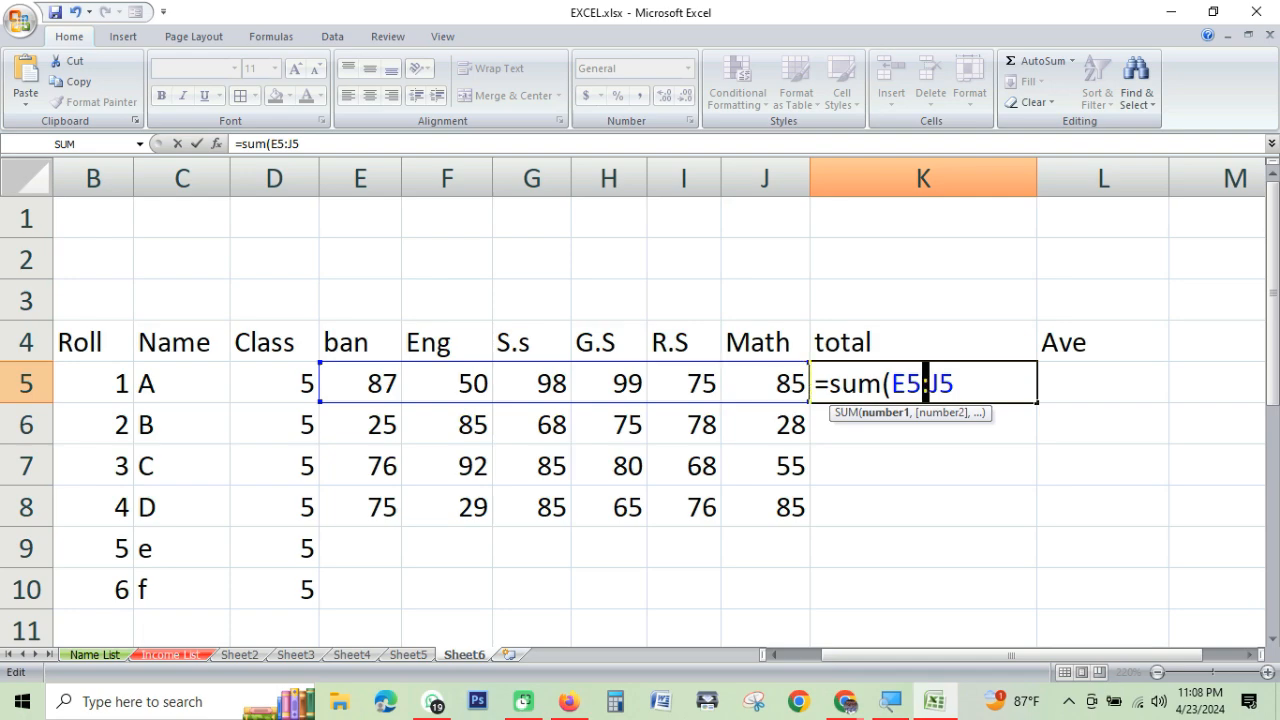
left_click_drag(892, 384, 953, 384)
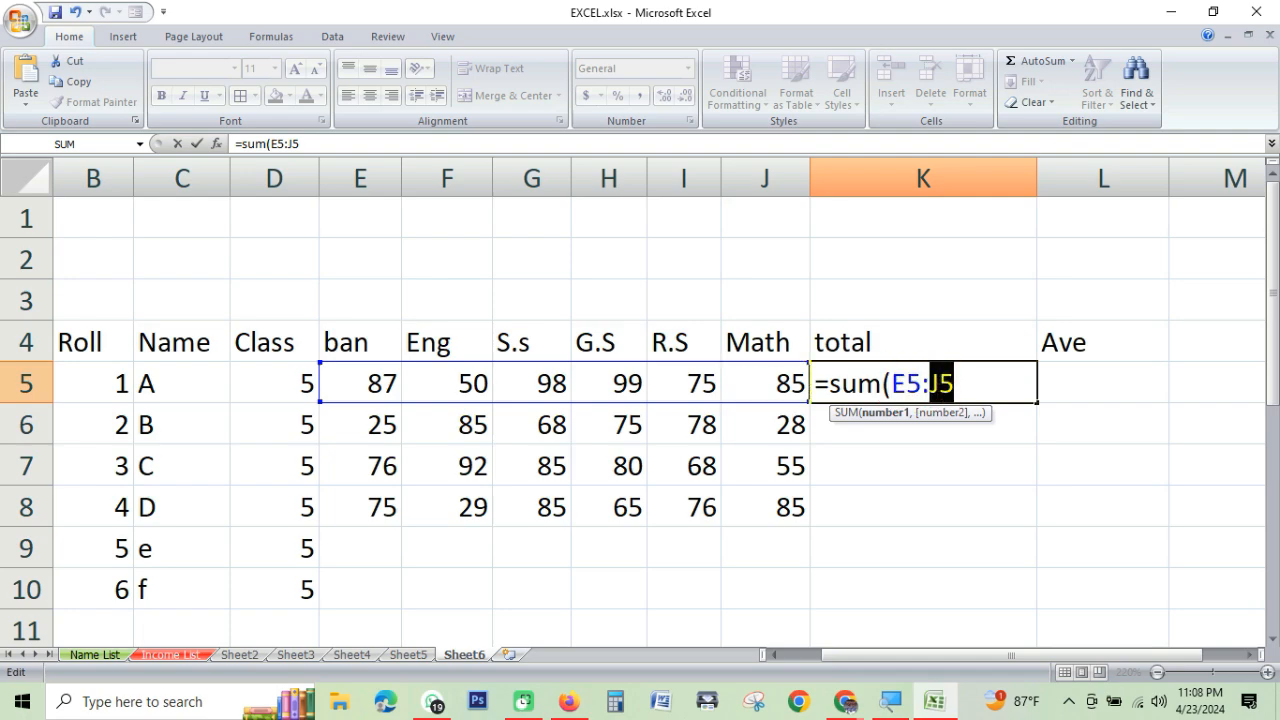
left_click(963, 384)
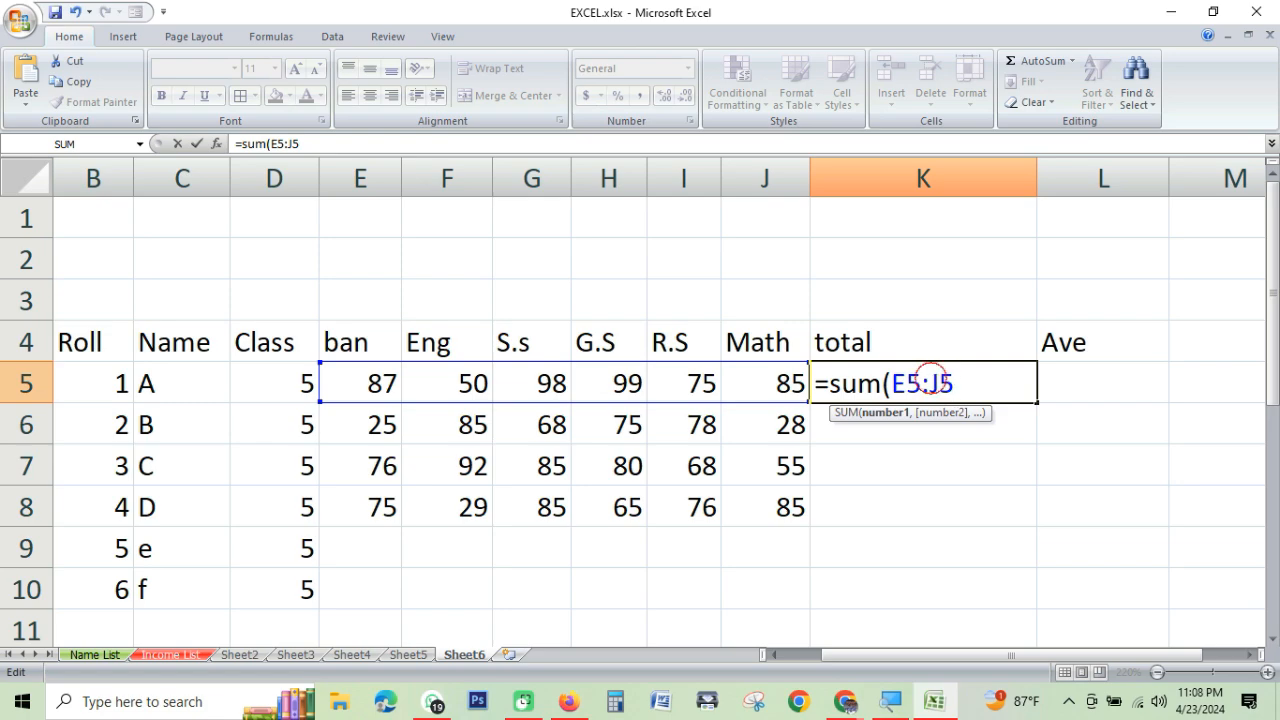
left_click_drag(929, 384, 921, 384)
left_click(907, 384)
left_click_drag(882, 384, 830, 384)
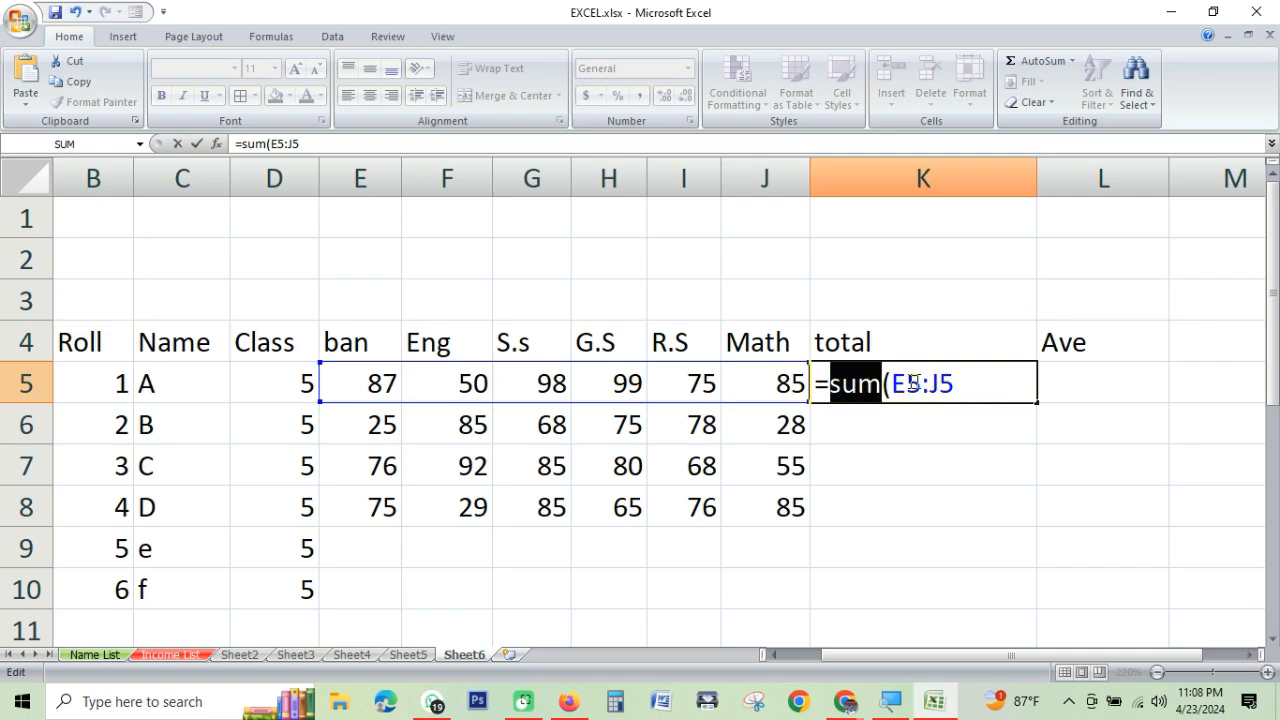
left_click(958, 384)
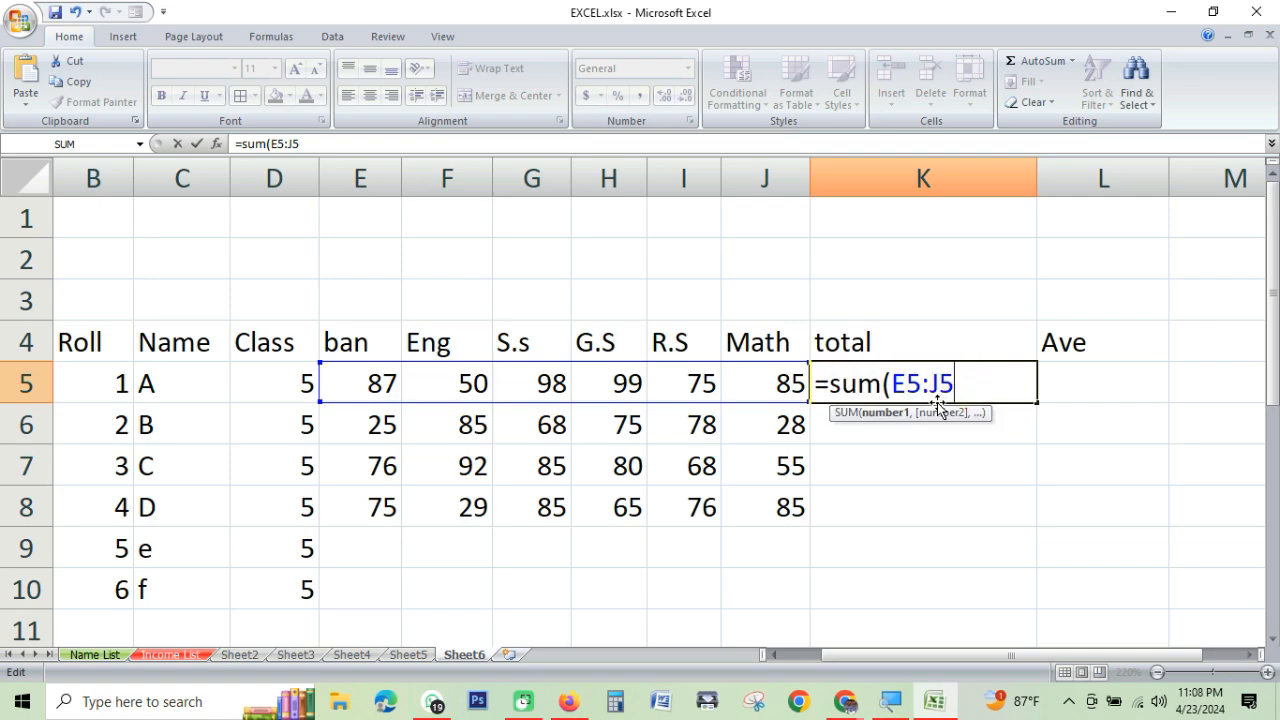
Complete student A's formula as =SUM(E5:J5) and copy it down to students B, C and D
type(")")
key("Return")
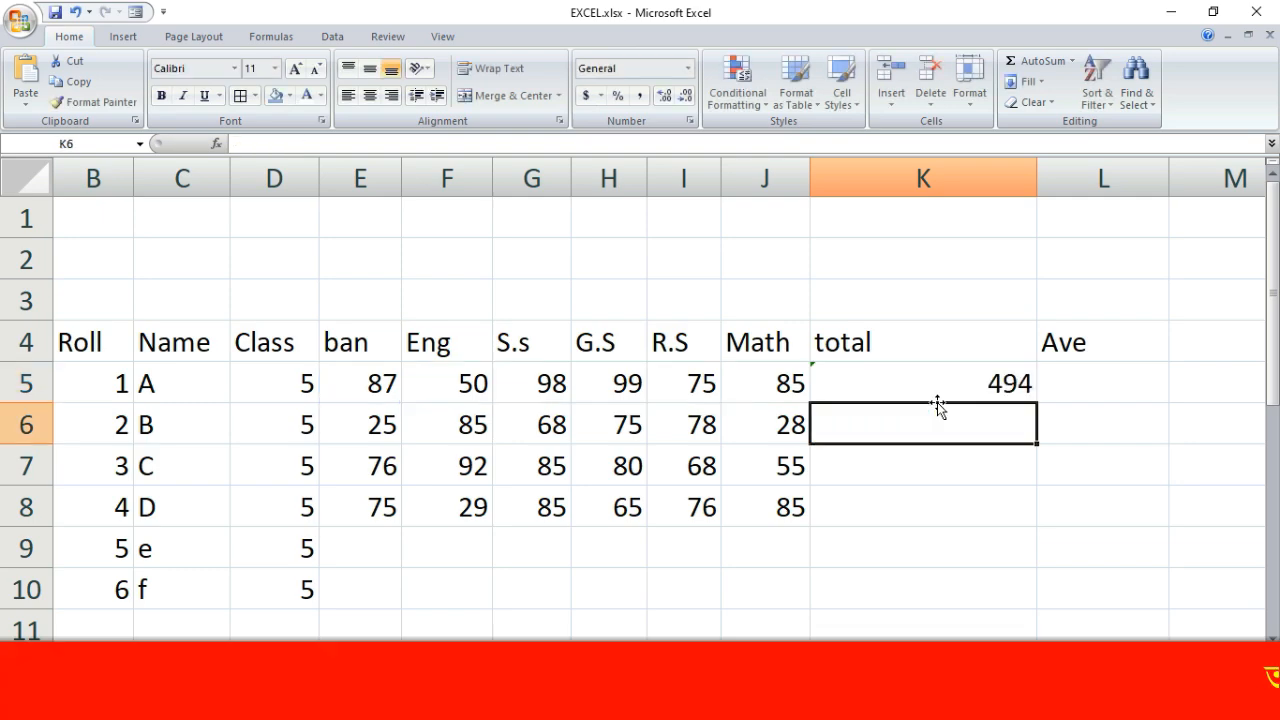
left_click(943, 389)
left_click_drag(1039, 403, 1040, 528)
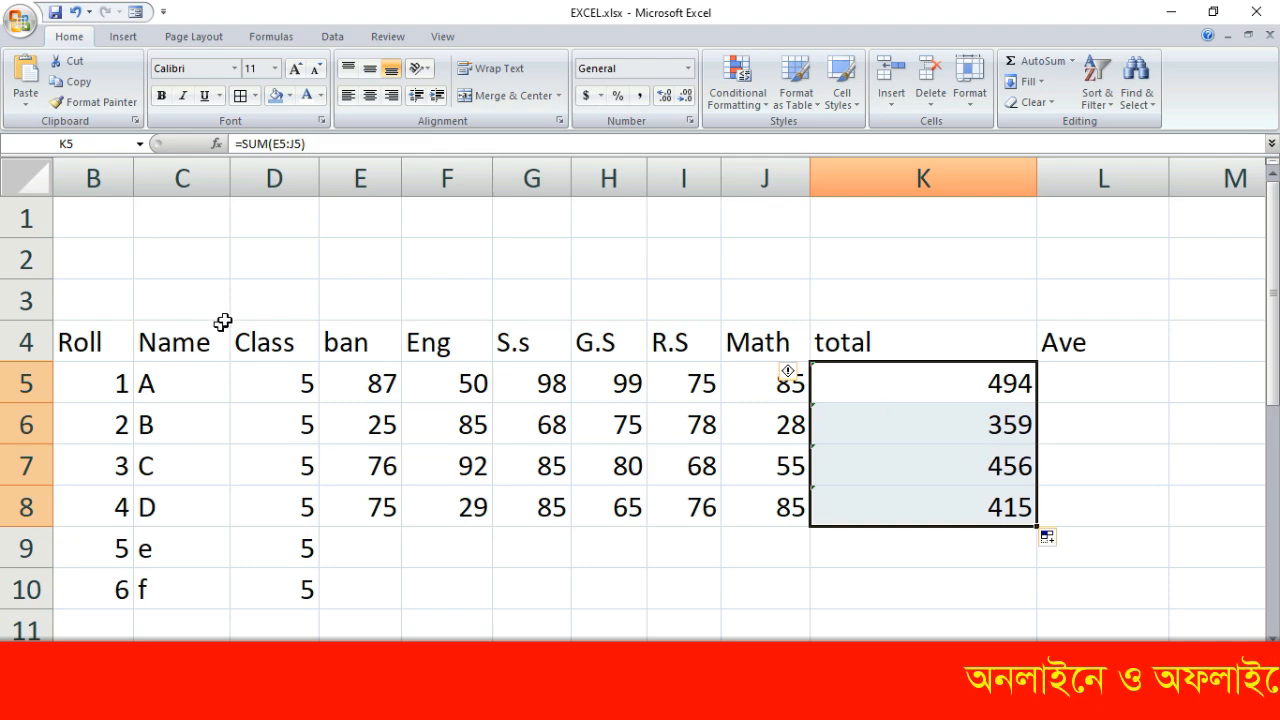
Enter the note "jog=" in cell D2 and "Sum" in cell F2 above the mark sheet
left_click(294, 268)
type("j")
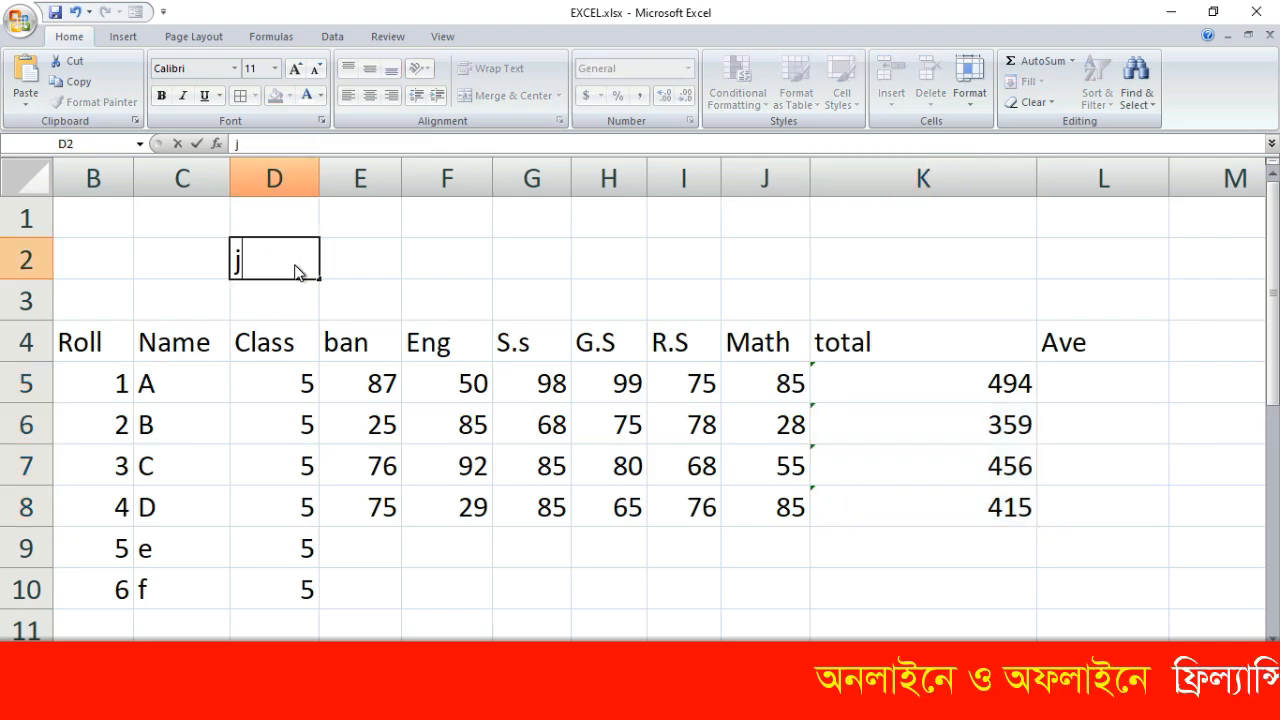
type("og=")
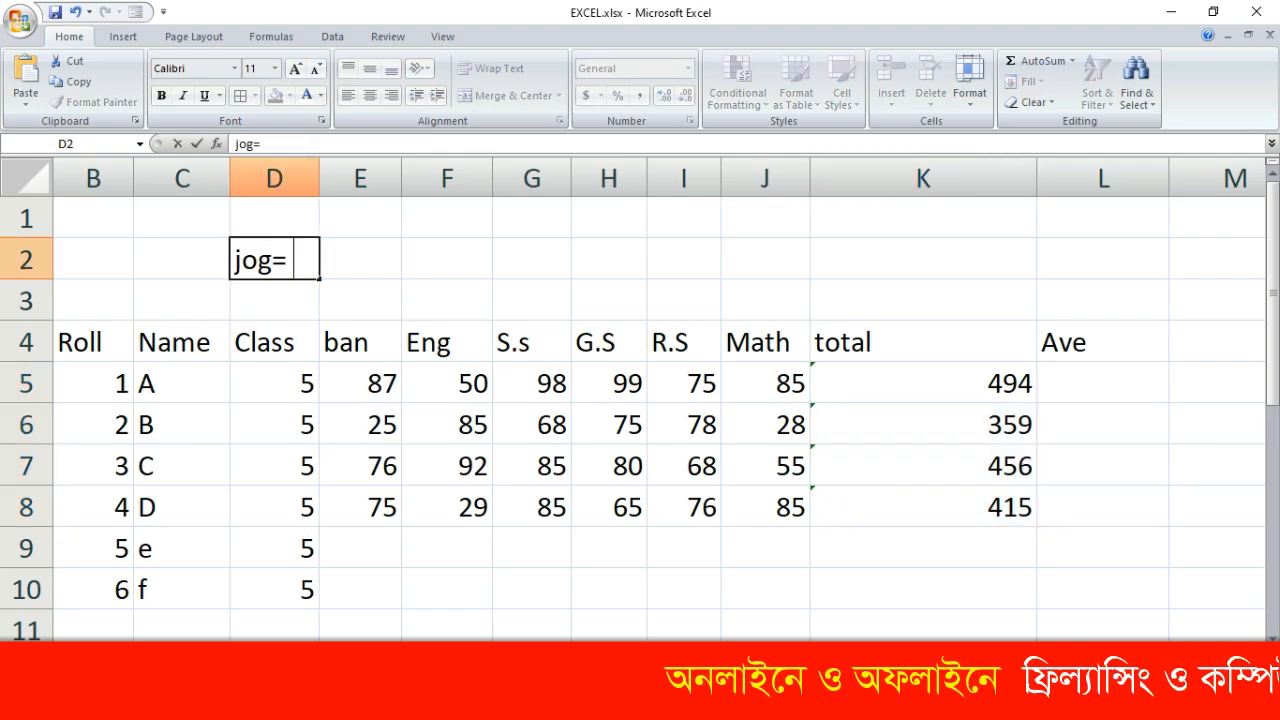
type(" s")
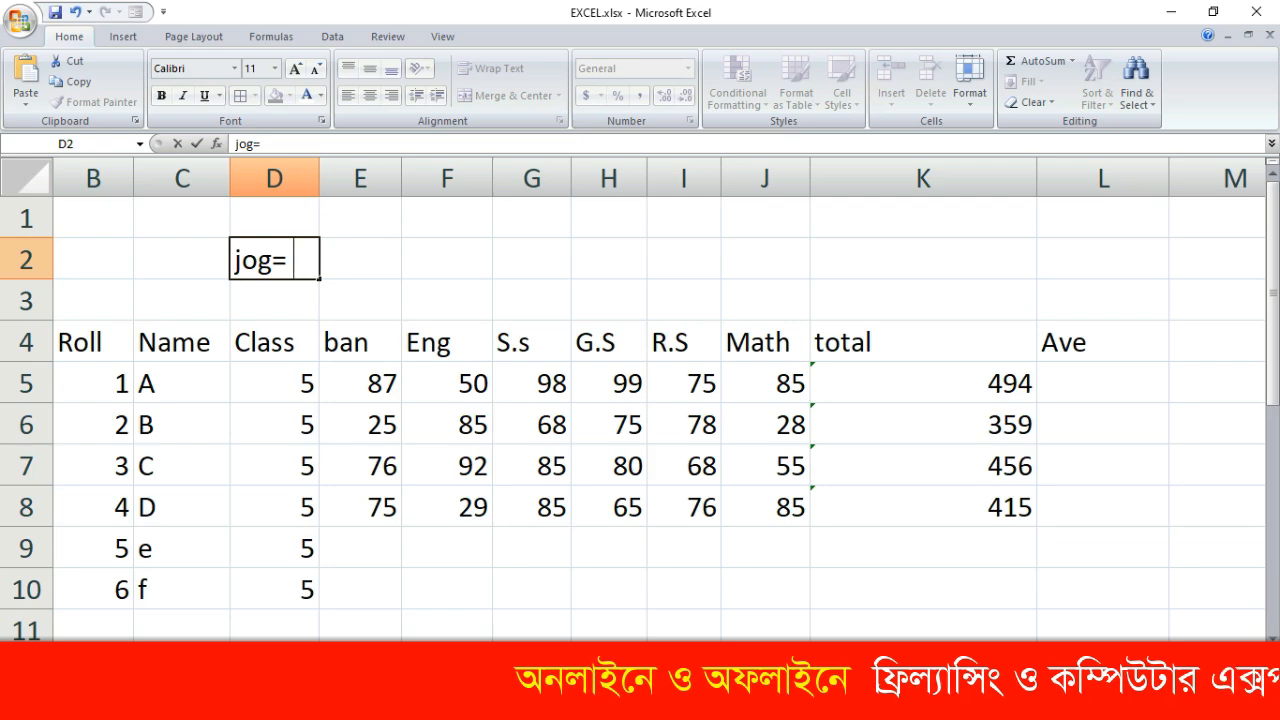
key("Tab")
key("Tab")
type("S")
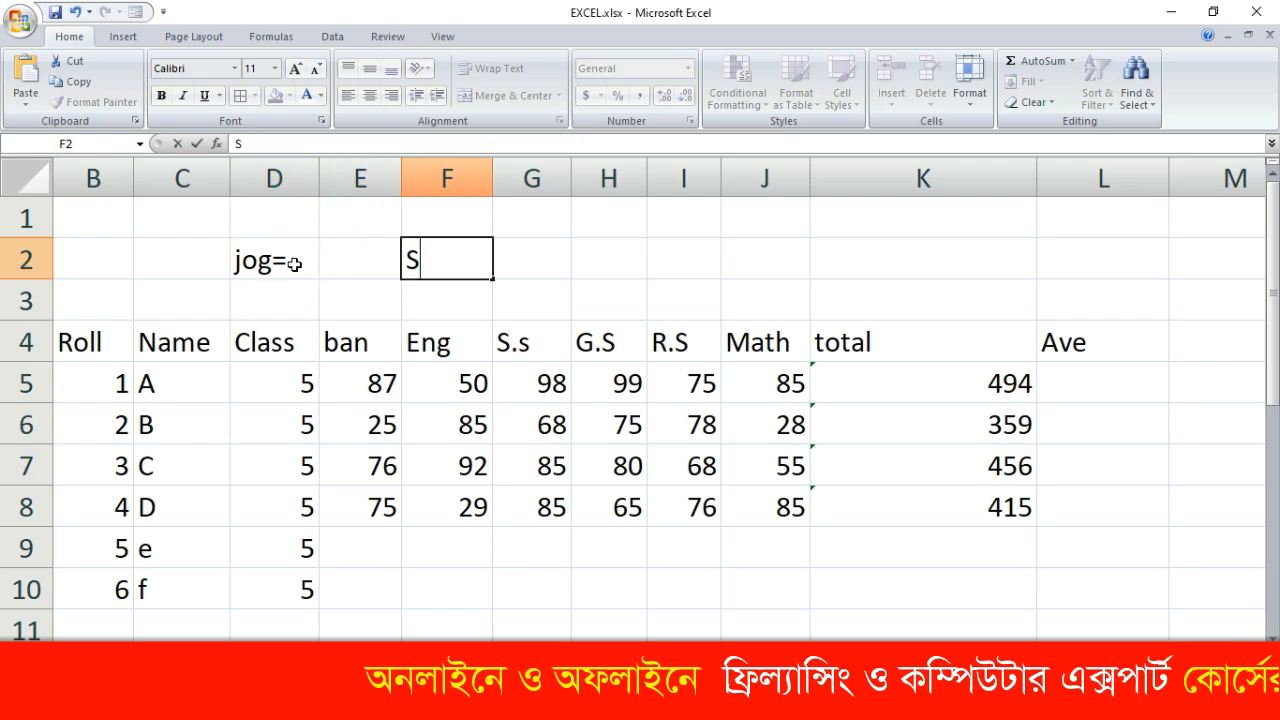
type("um")
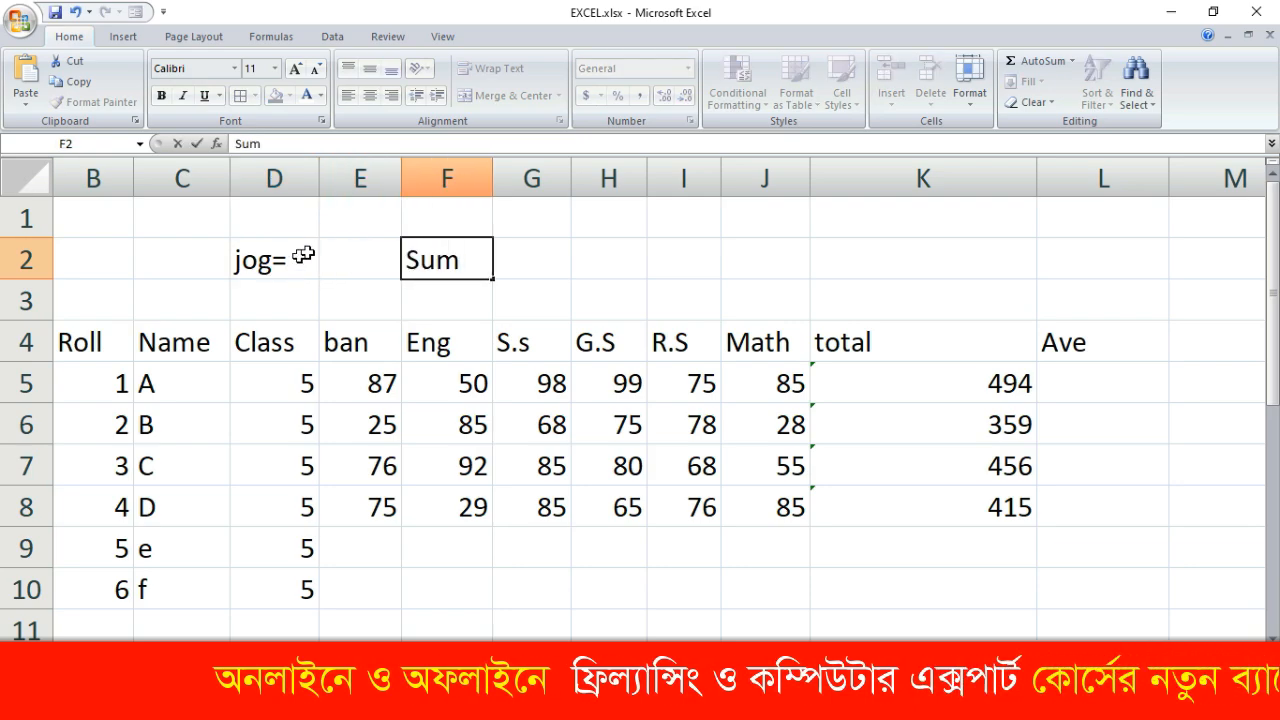
left_click(620, 258)
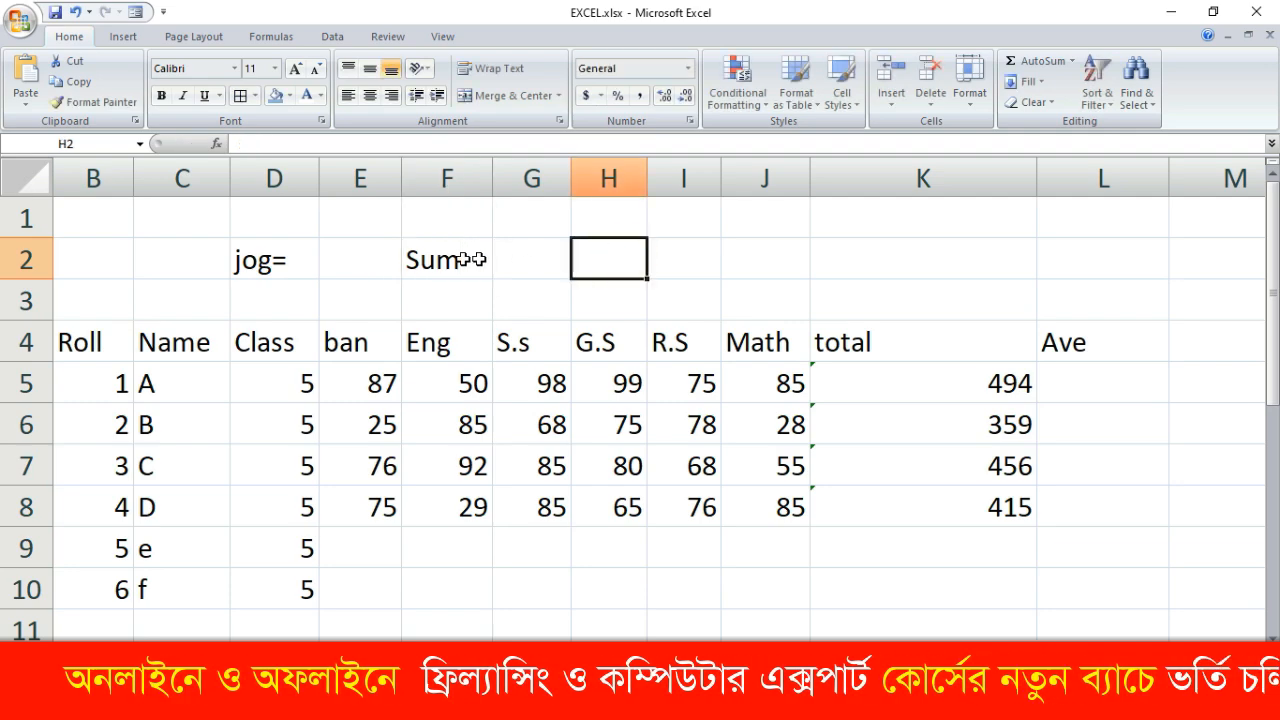
left_click(472, 259)
Begin an AVERAGE formula in student A's Ave cell, L5
left_click(1077, 386)
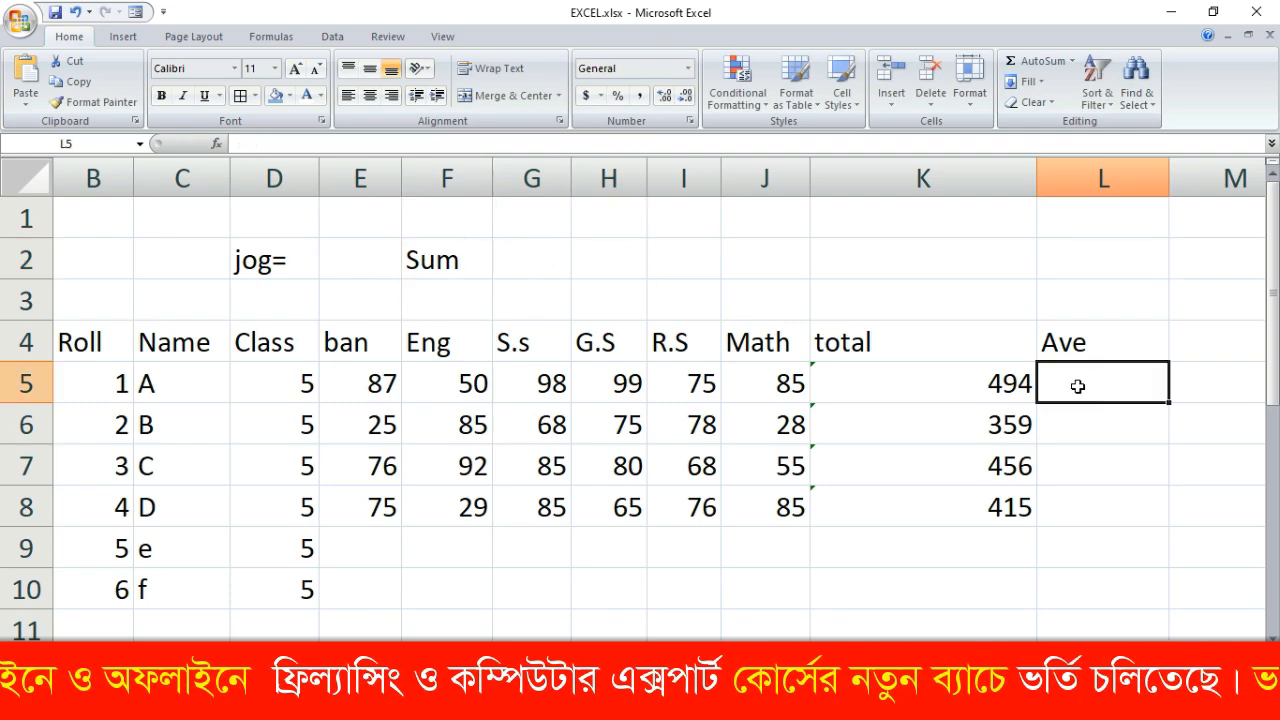
type("=")
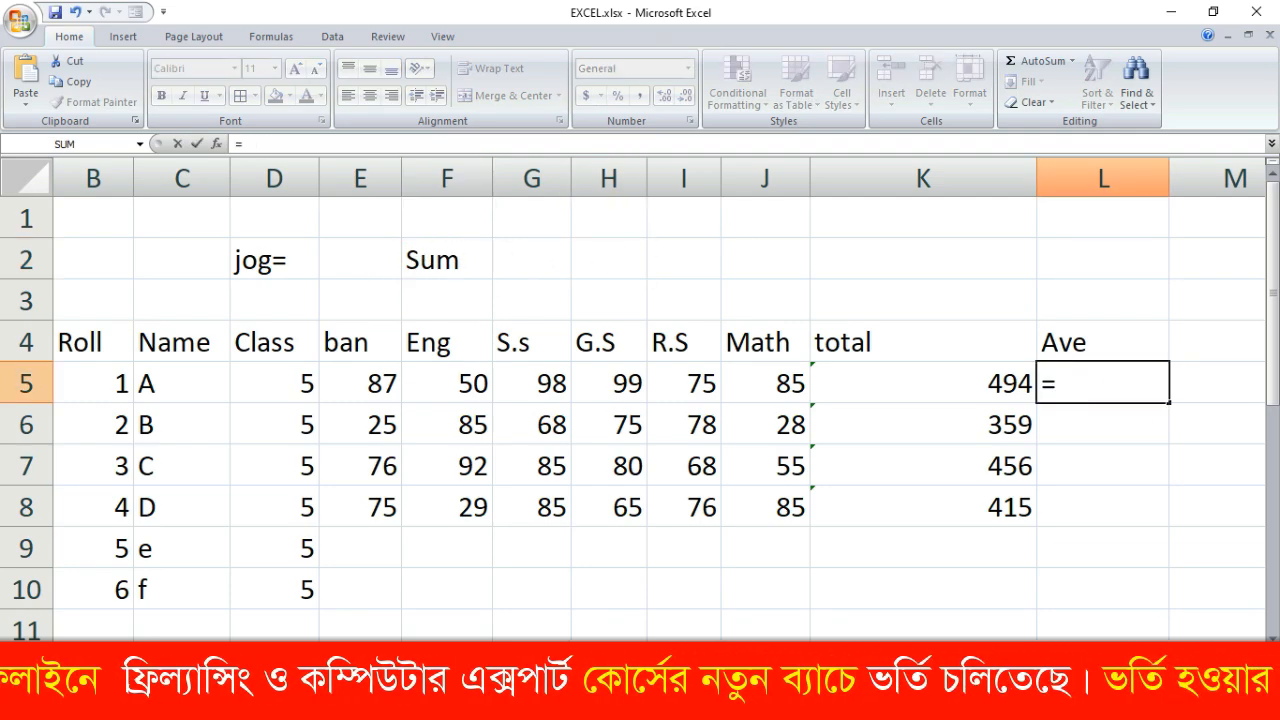
type("ave")
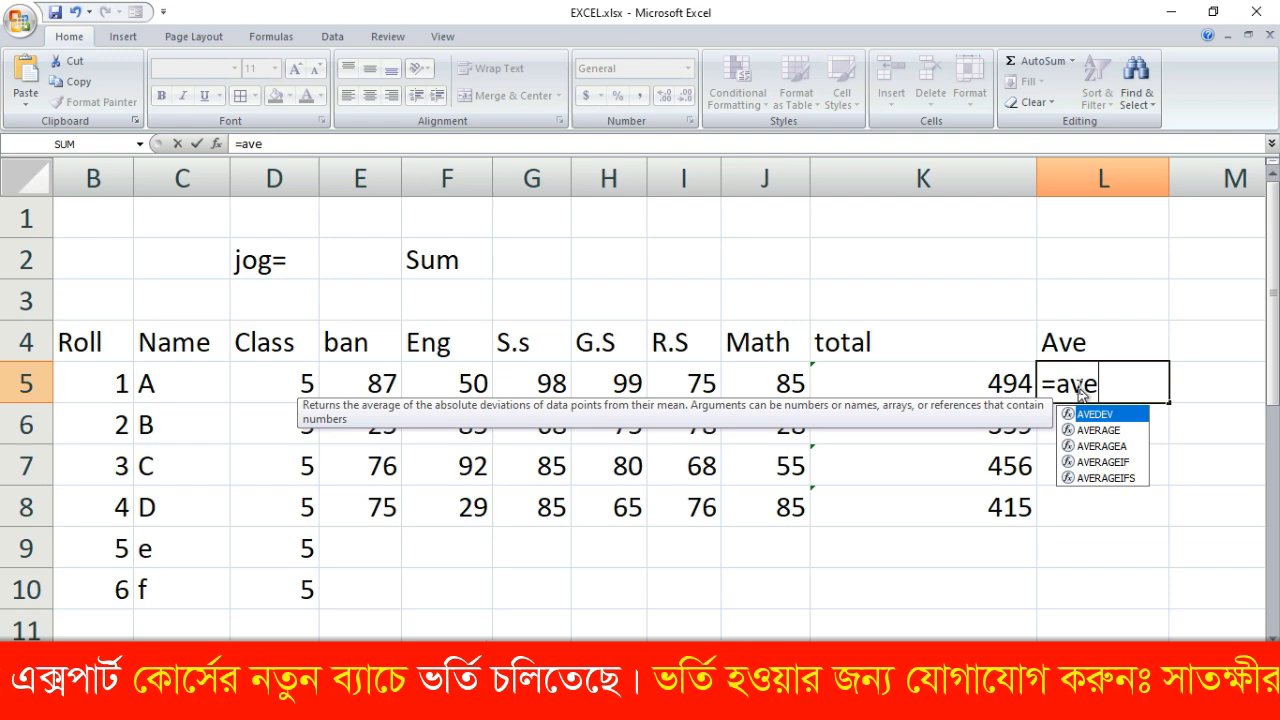
type("rae")
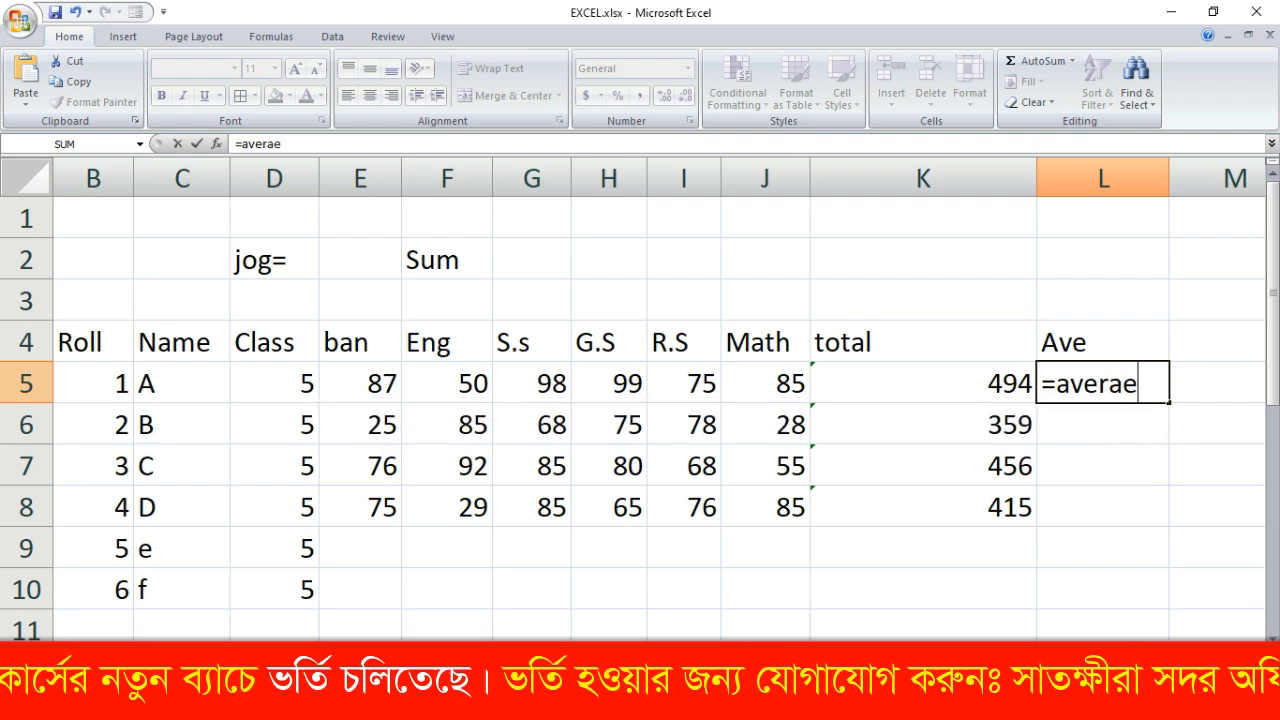
type("ge")
key("BackSpace")
key("BackSpace")
key("BackSpace")
type("ge")
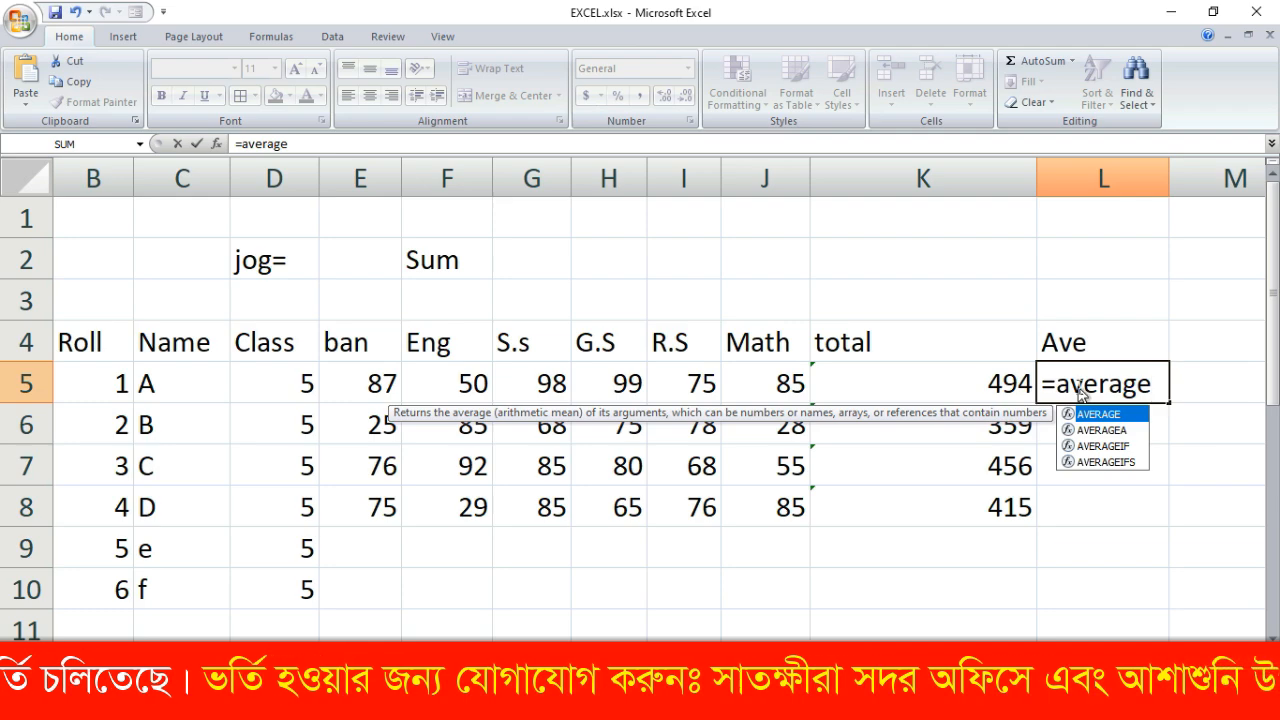
type("(")
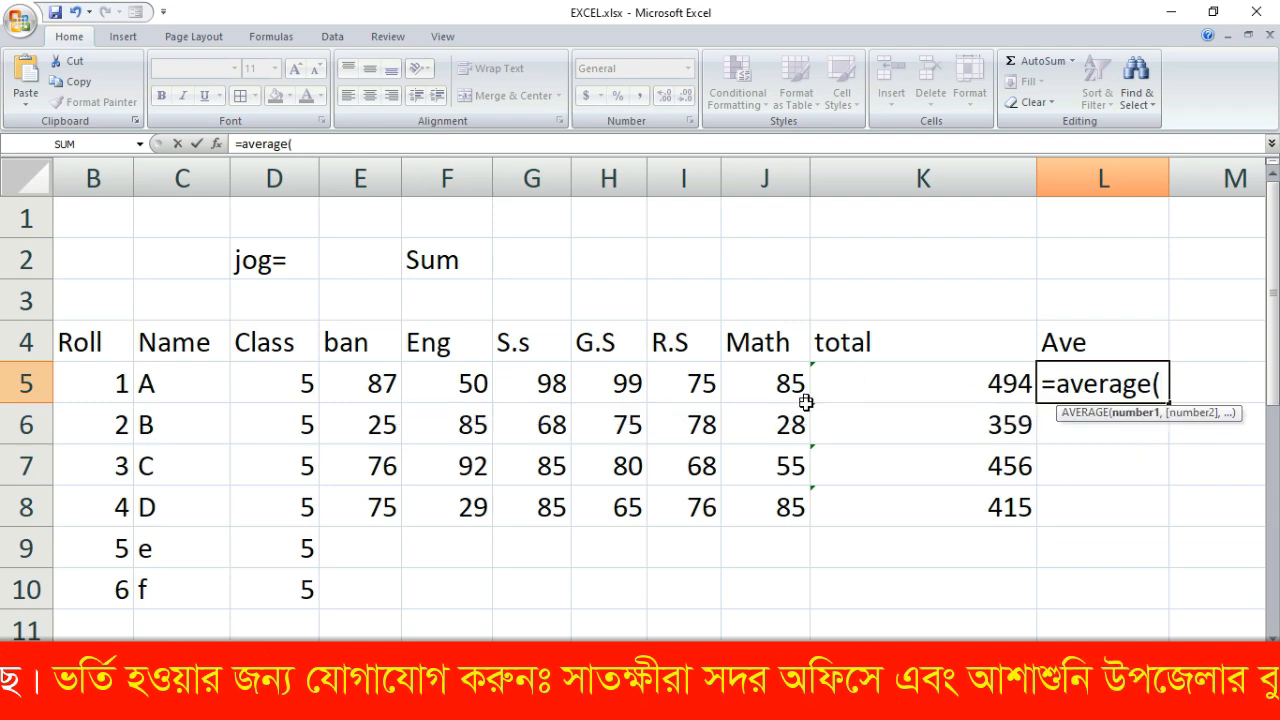
Complete student A's average formula as =average(E5:J5), covering the marks from ban to Math
left_click(359, 384)
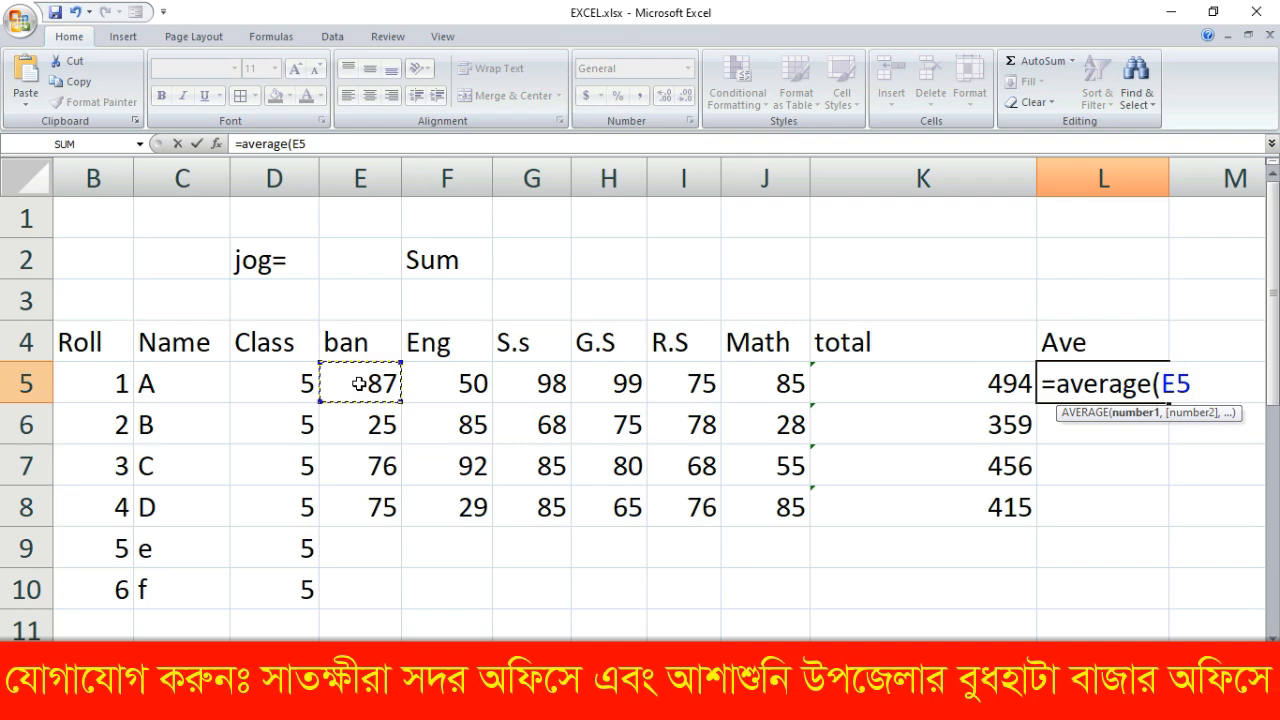
type(":")
left_click(359, 384)
key("BackSpace")
key("BackSpace")
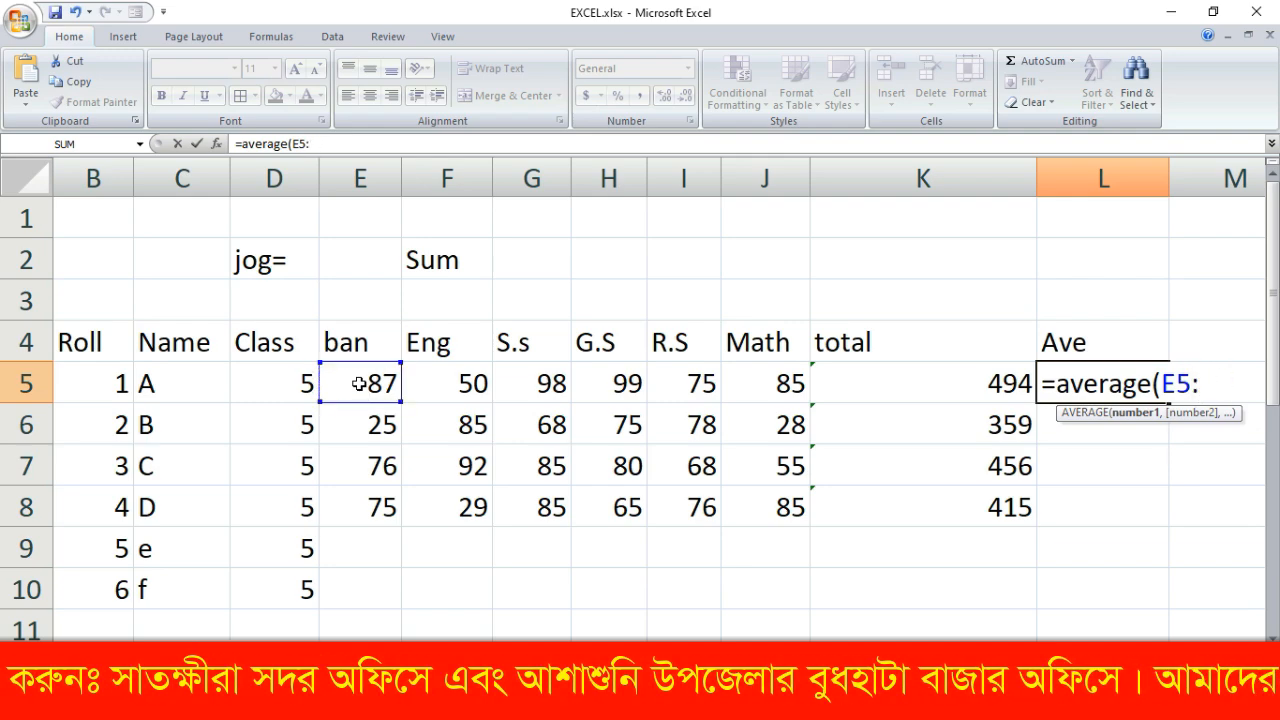
left_click(763, 386)
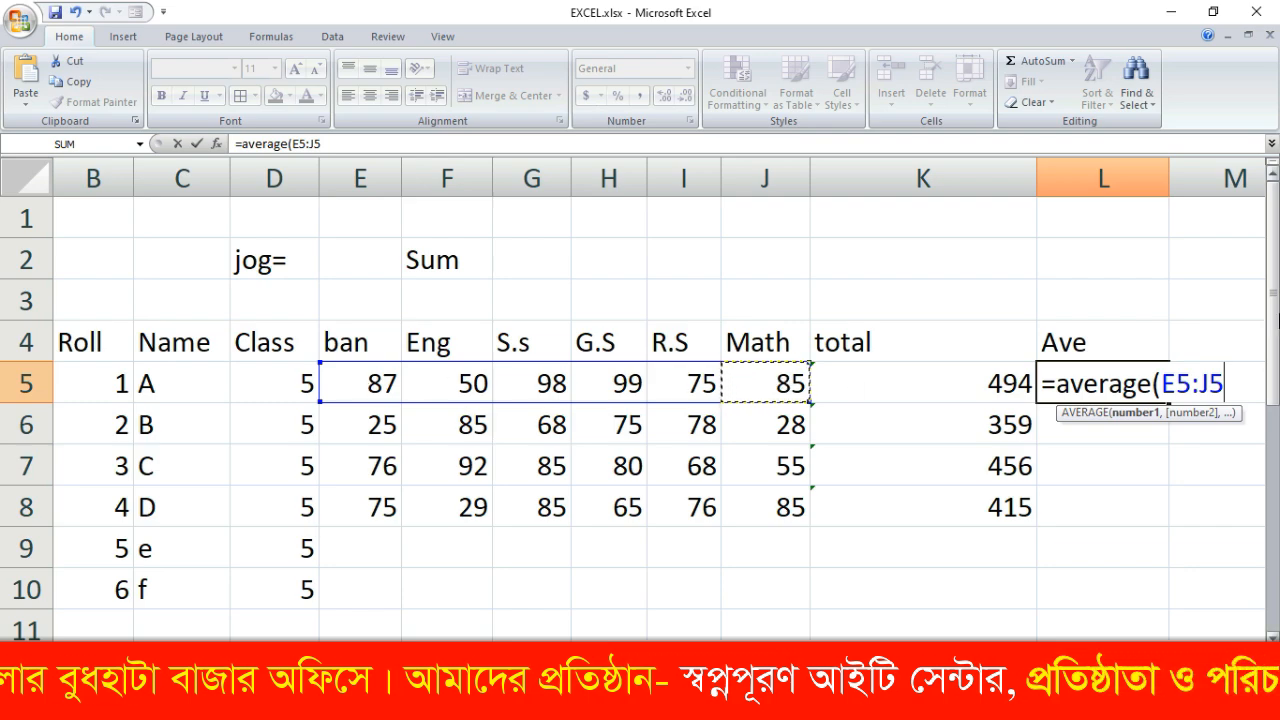
left_click(1183, 385)
double_click(1183, 386)
left_click(1192, 388)
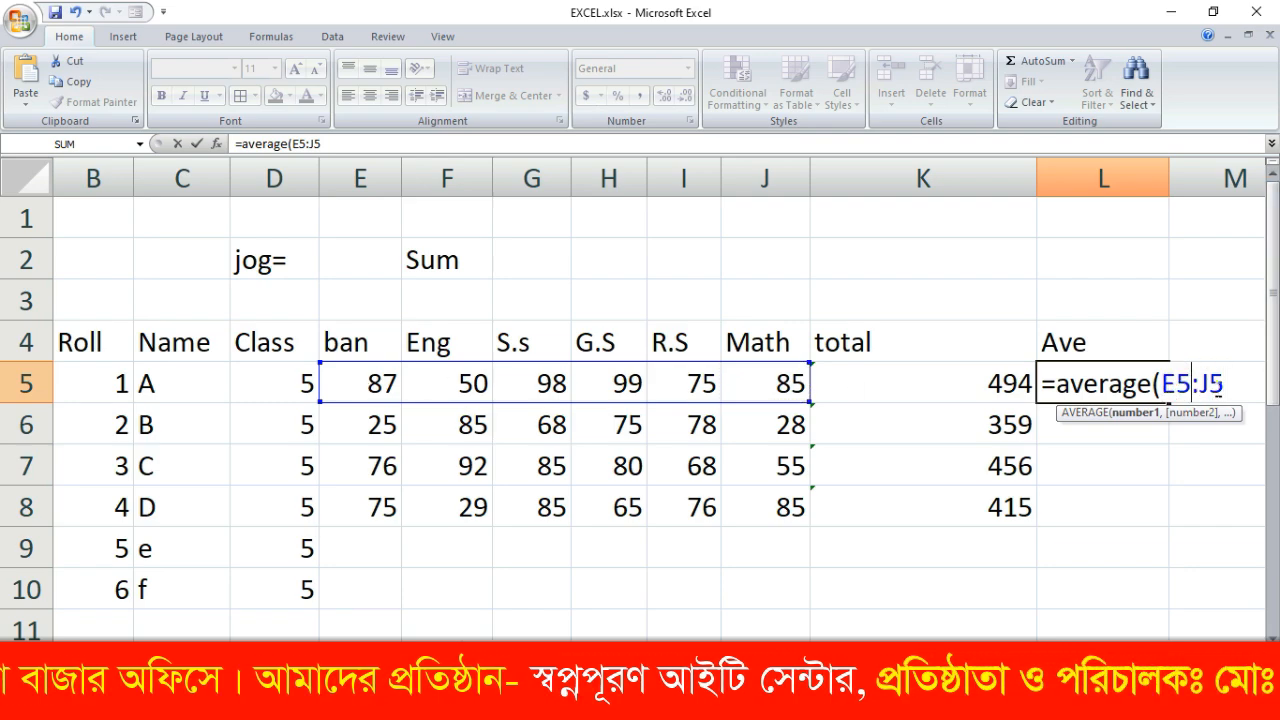
type(")")
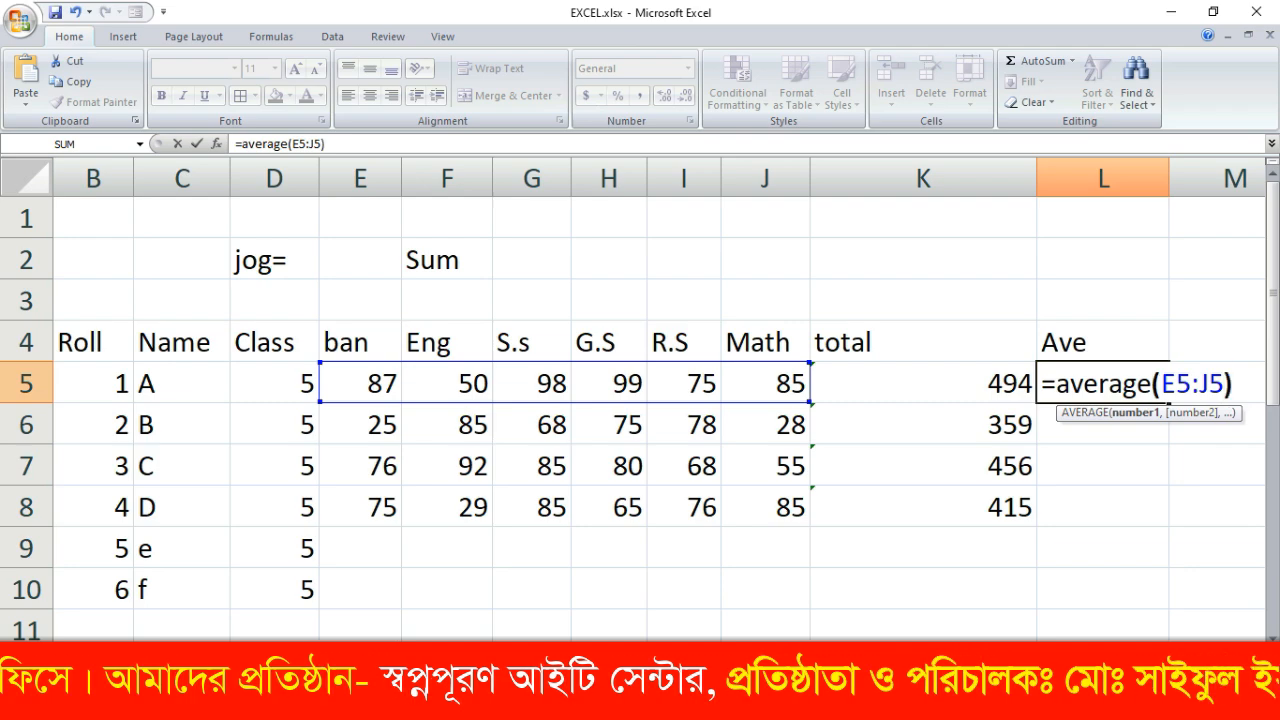
key("Return")
Copy student A's average formula down to students B, C and D, and narrow the total column
left_click(1155, 392)
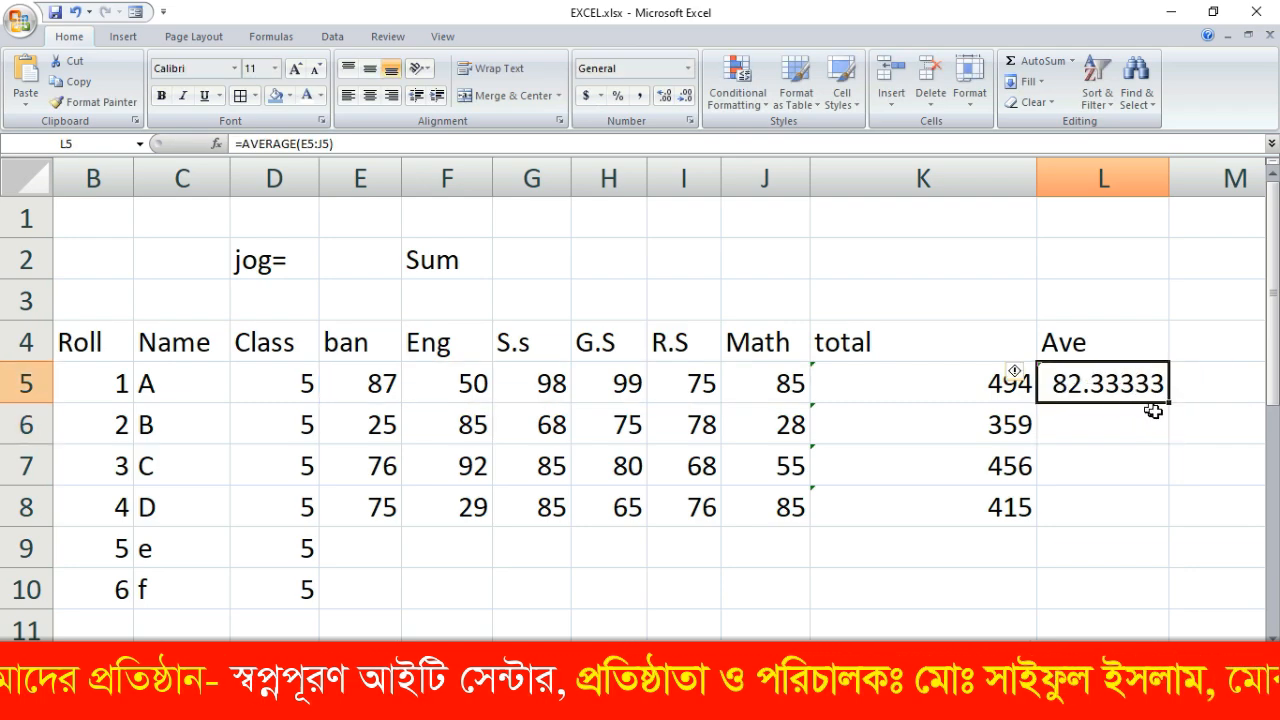
left_click_drag(1172, 402, 1162, 508)
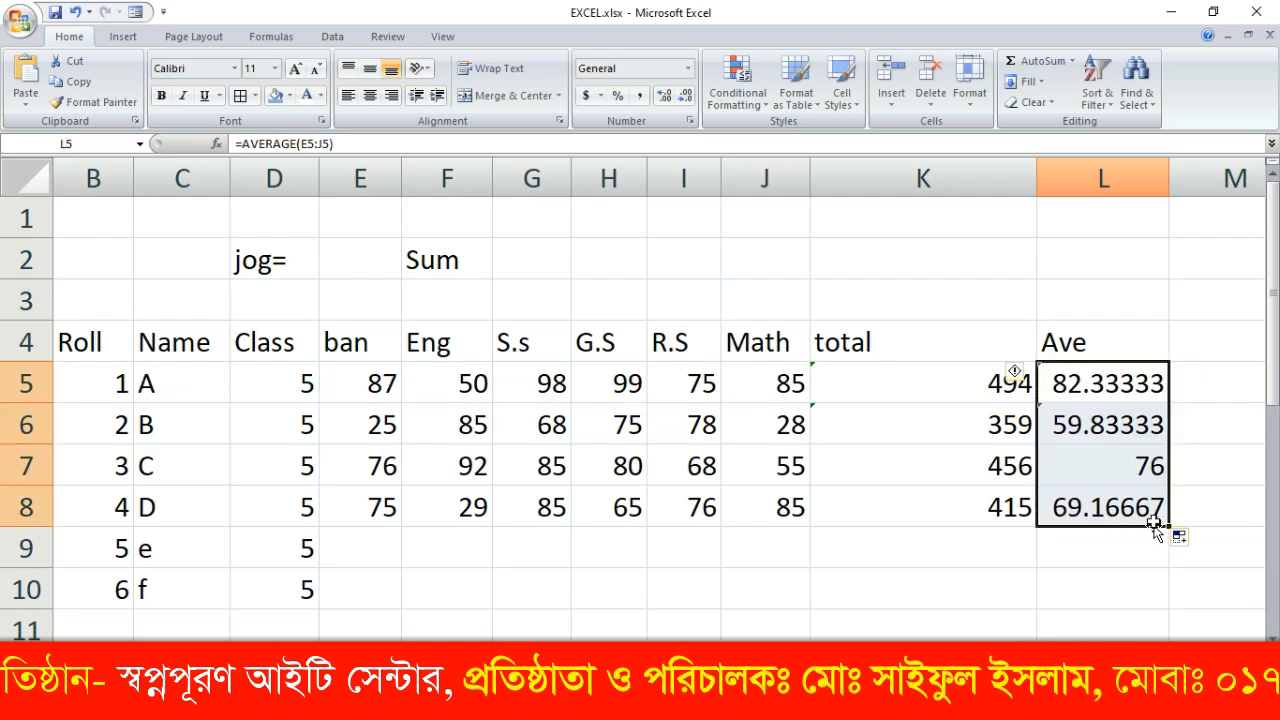
left_click_drag(1036, 161, 914, 177)
Add a "max" heading in M4 after the Ave column and begin a MAX formula in student A's cell below it
left_click(1080, 335)
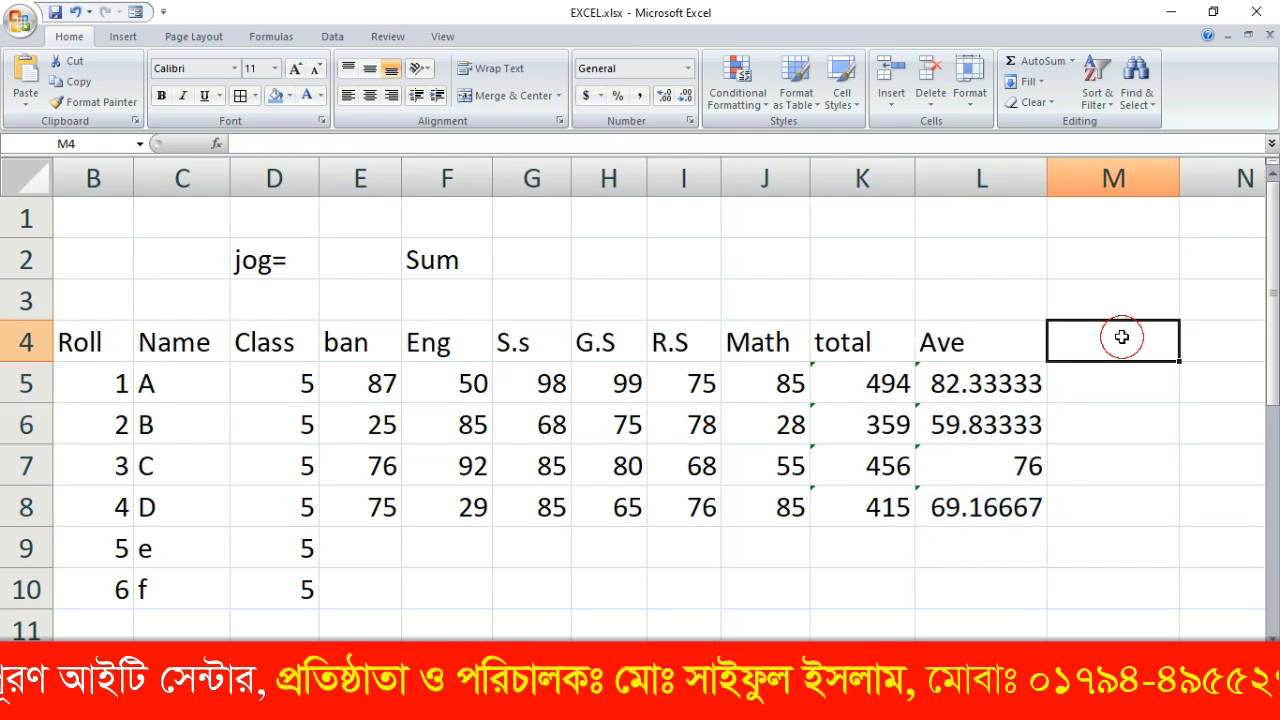
type("max")
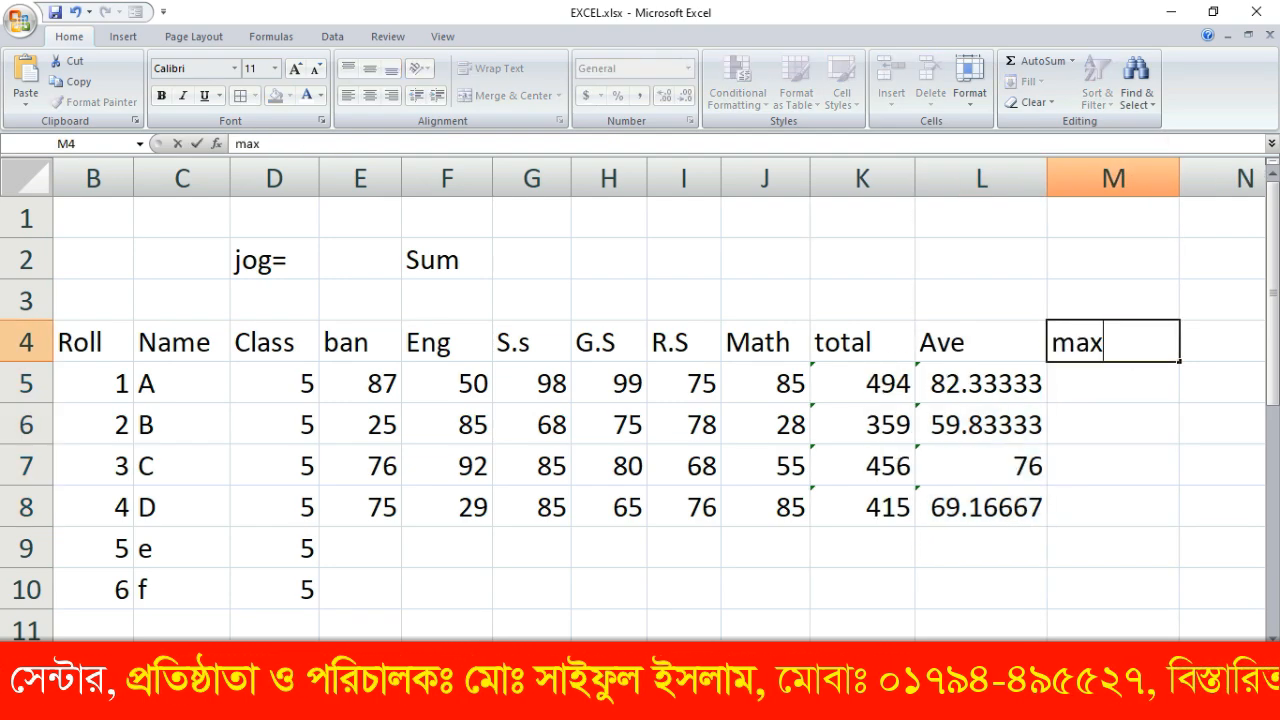
left_click(1101, 383)
type("=")
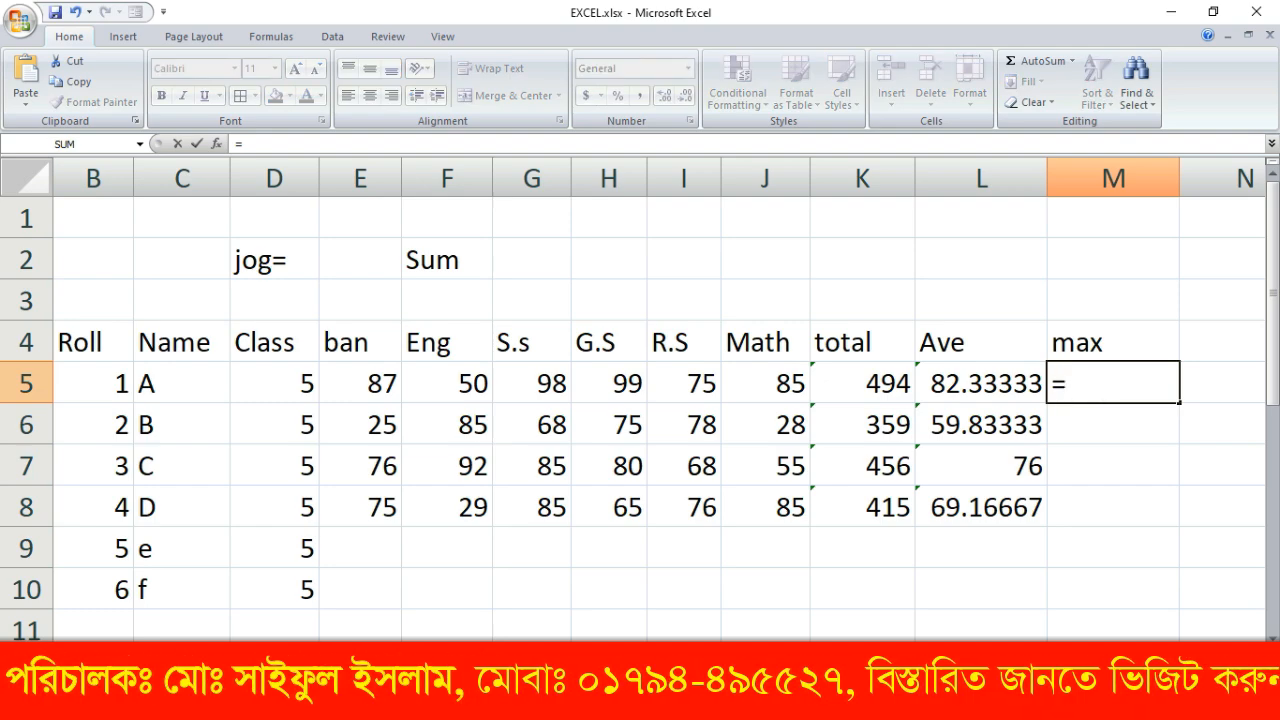
type("max")
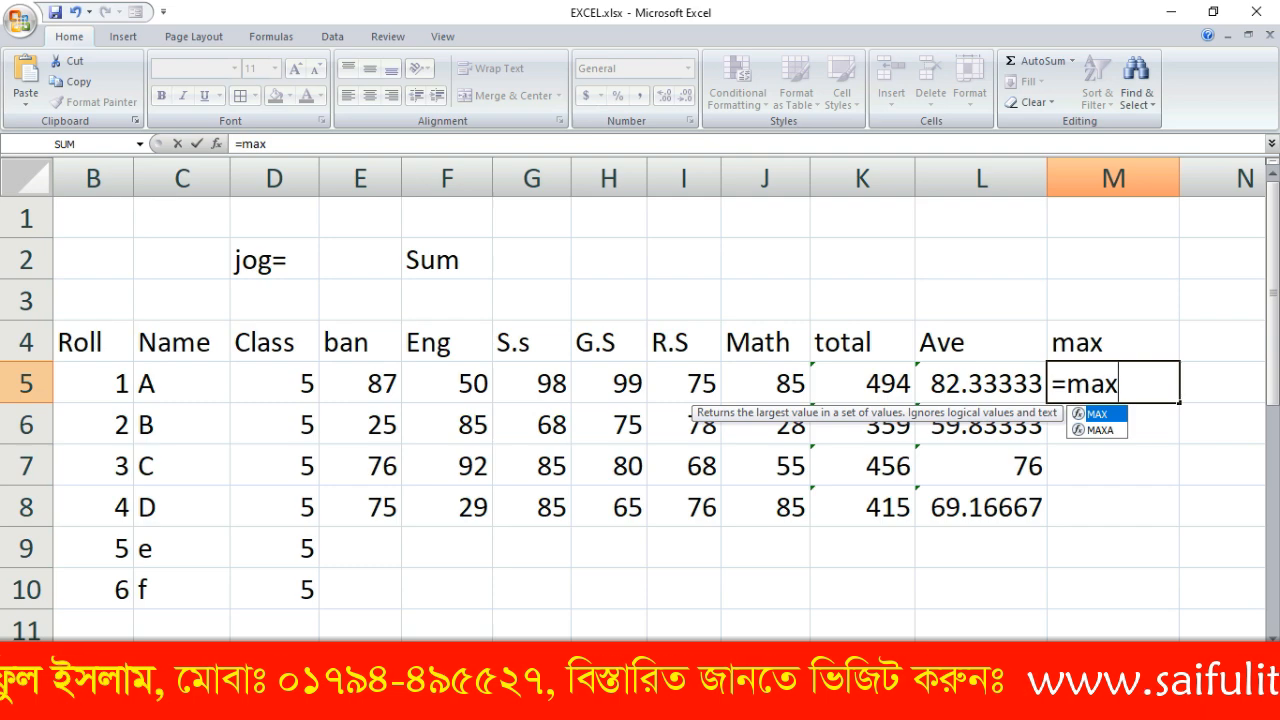
type("(")
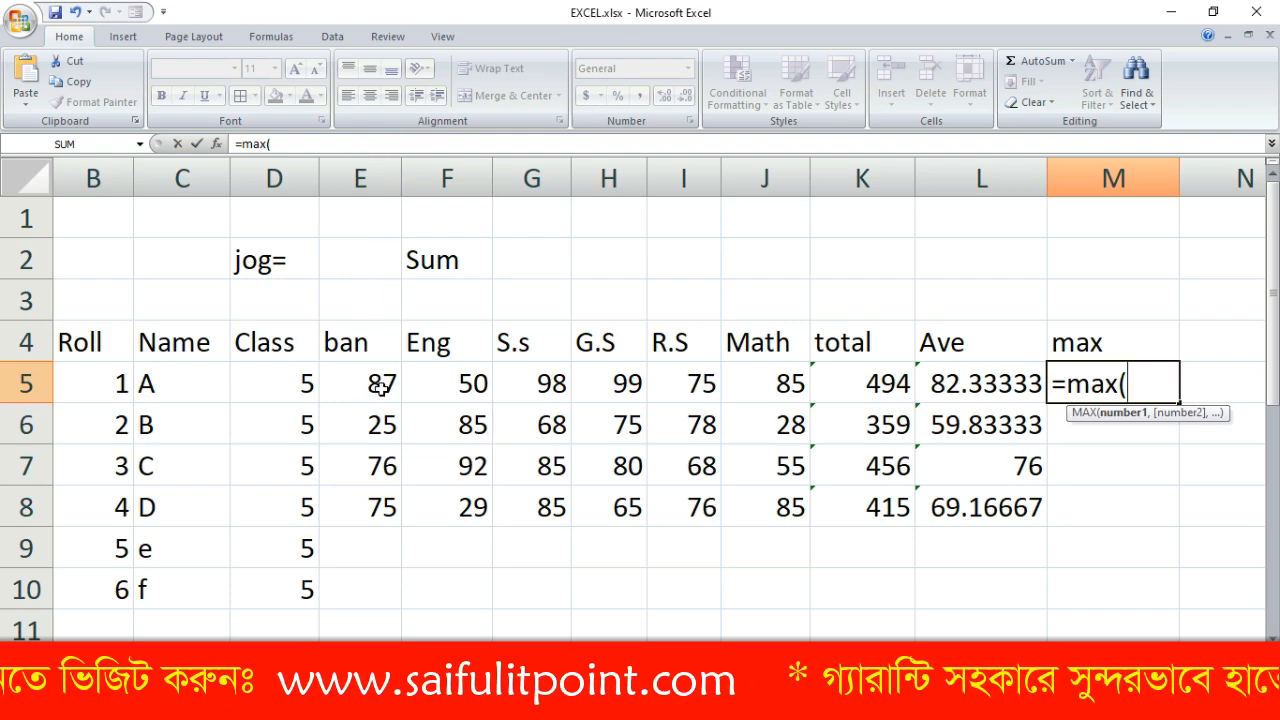
Complete student A's formula as =max(E5:J5) over the six subject marks
left_click_drag(380, 385, 763, 389)
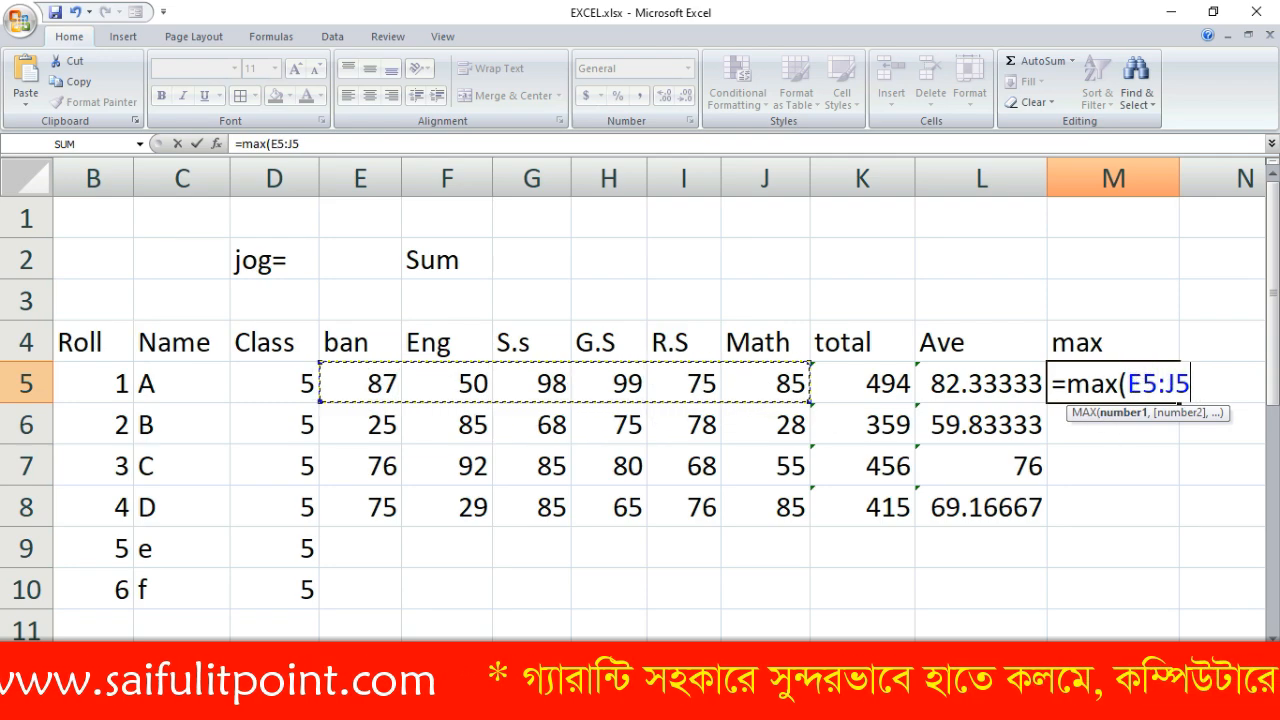
left_click_drag(1143, 385, 1129, 386)
left_click(1188, 385)
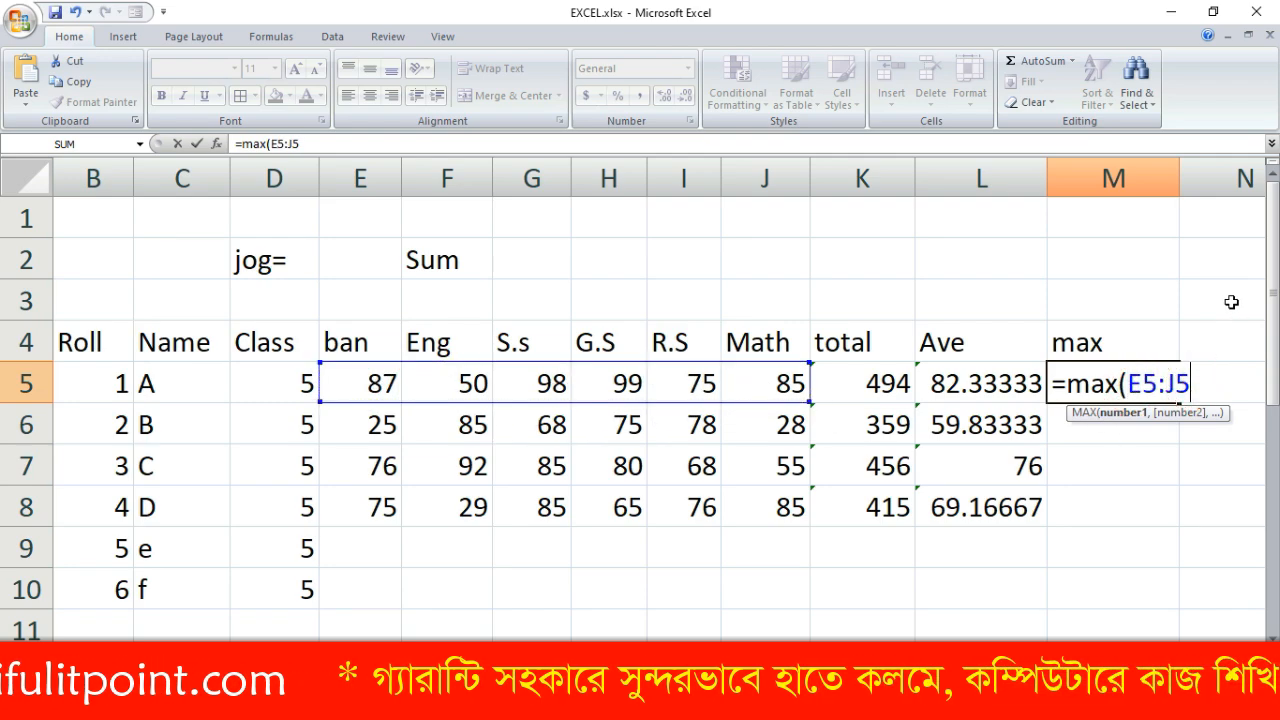
type(")")
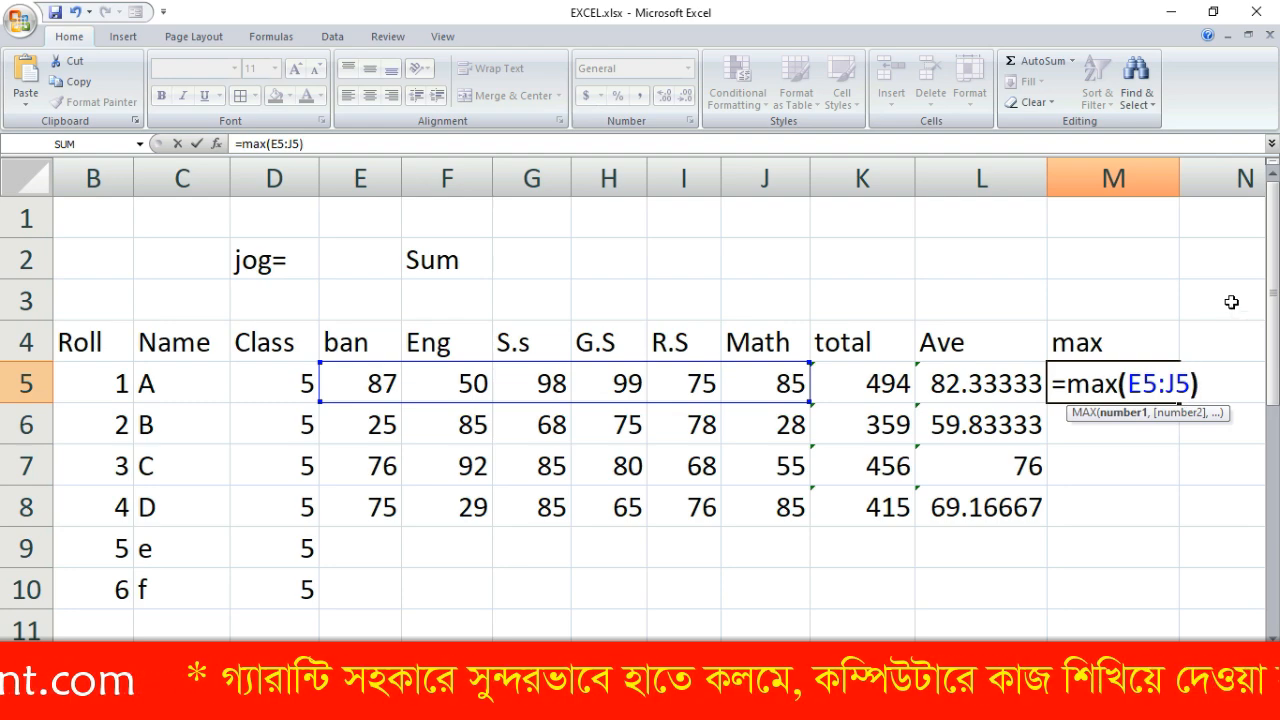
key("Return")
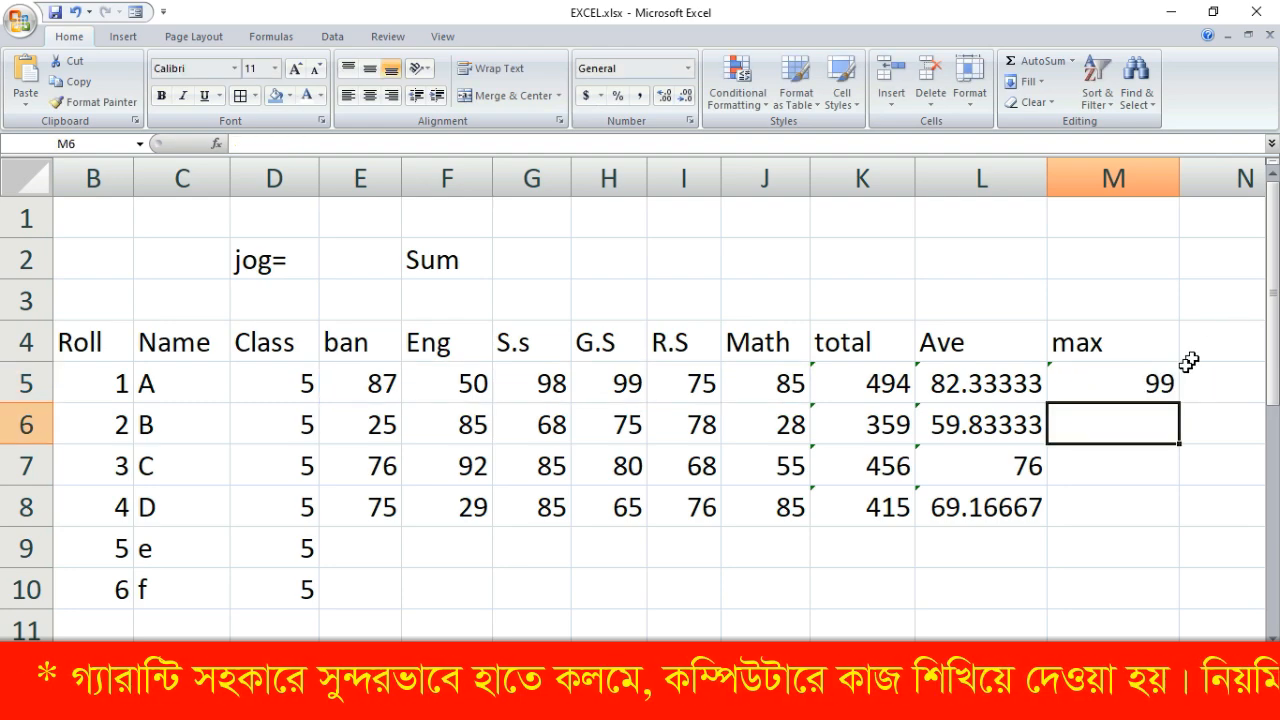
Copy student A's MAX formula down to students B, C and D
left_click(1134, 386)
left_click_drag(1177, 411, 1165, 515)
left_click(1156, 380)
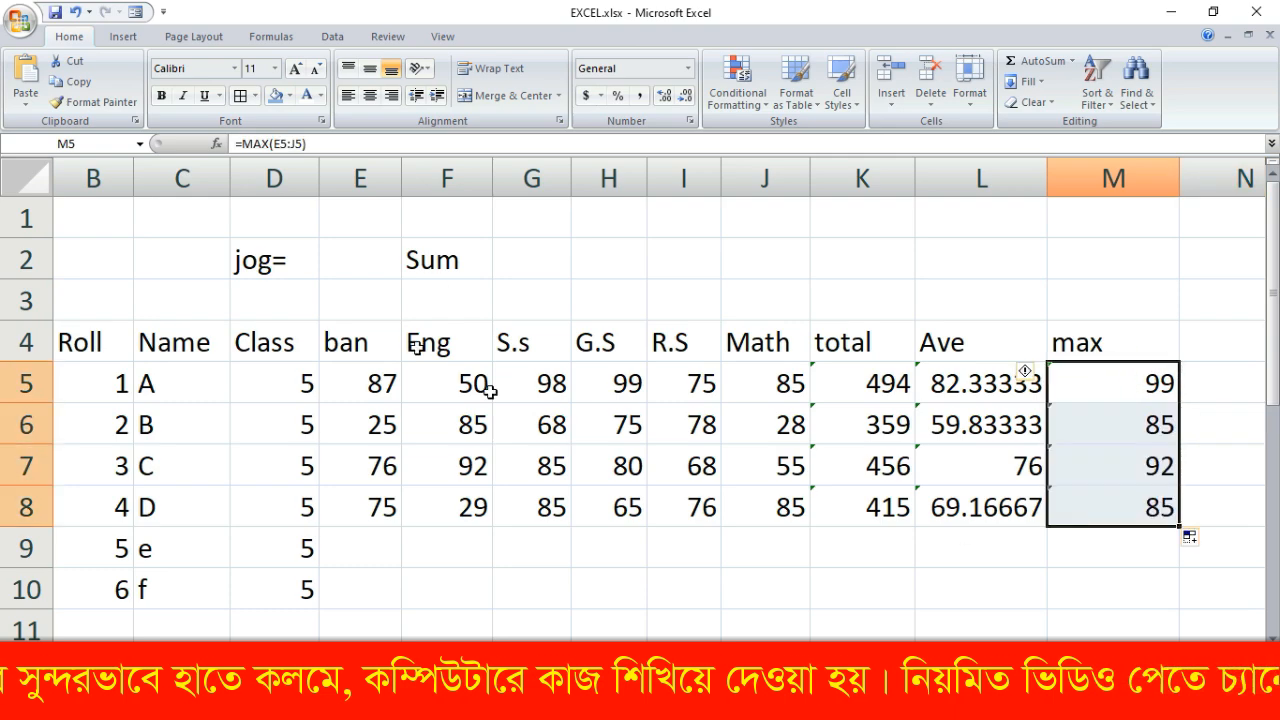
Shade student A's marks E5:J5 with a light blue fill and compare the G.S mark with the max cell
left_click_drag(385, 380, 757, 391)
left_click(274, 95)
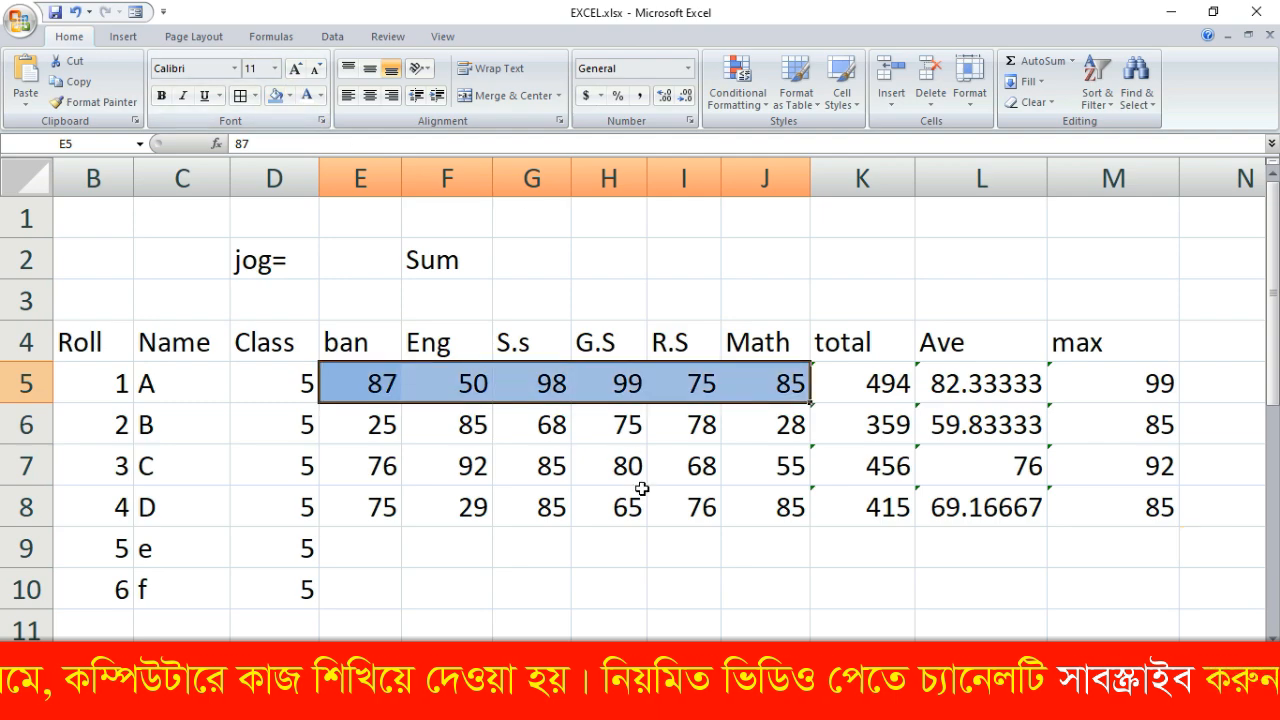
left_click(634, 495)
left_click(616, 380)
left_click(1139, 380)
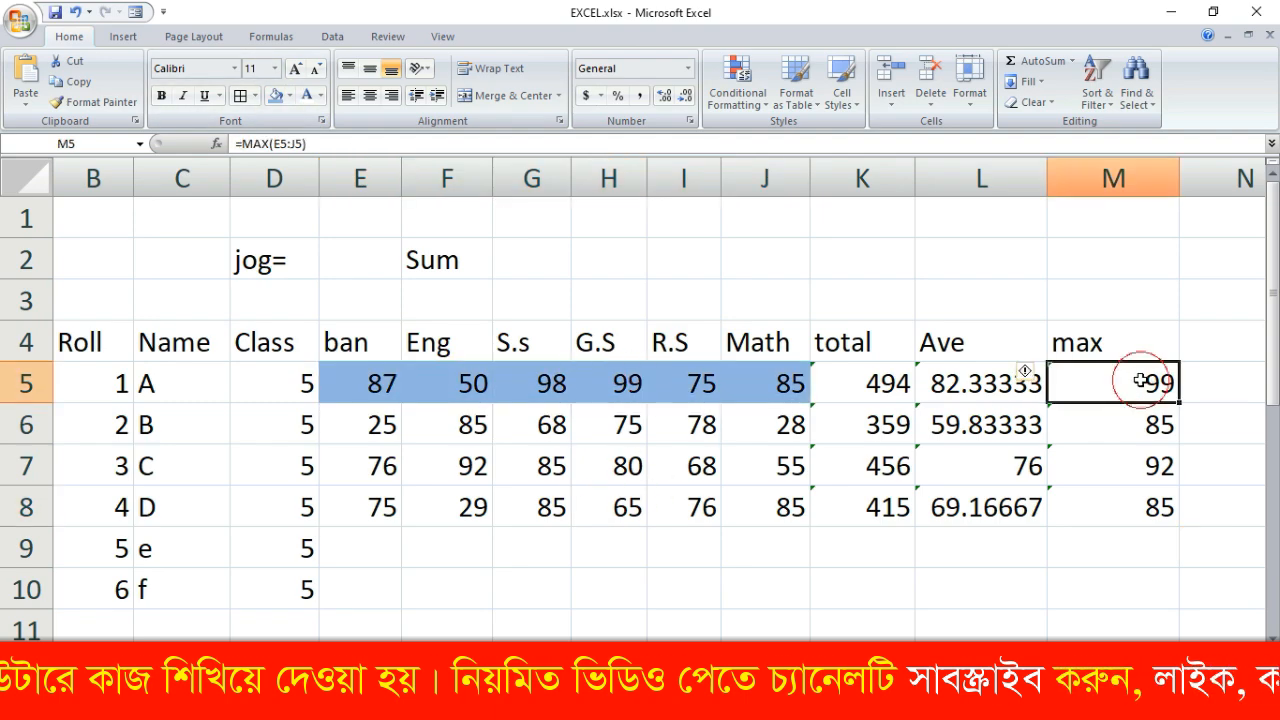
Add a "min" heading in N4 after the max column and enter =min(E5:J5) for student A in the cell below
left_click(1228, 349)
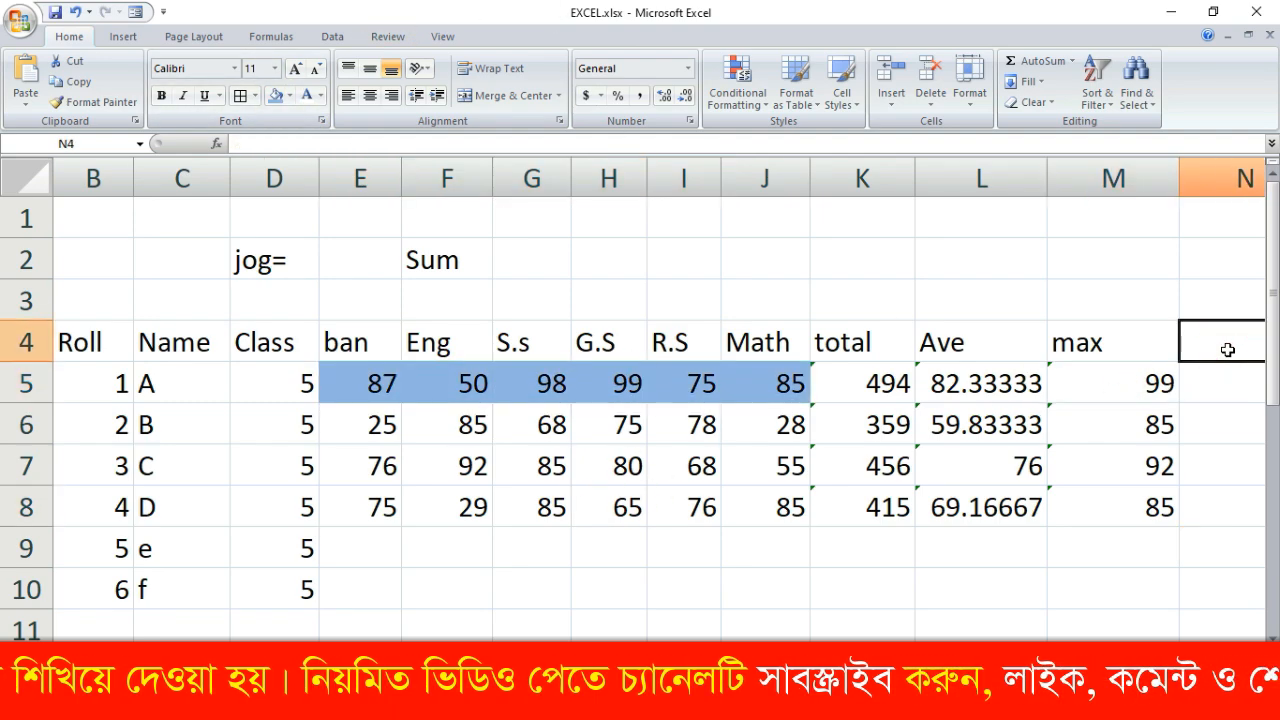
type("min")
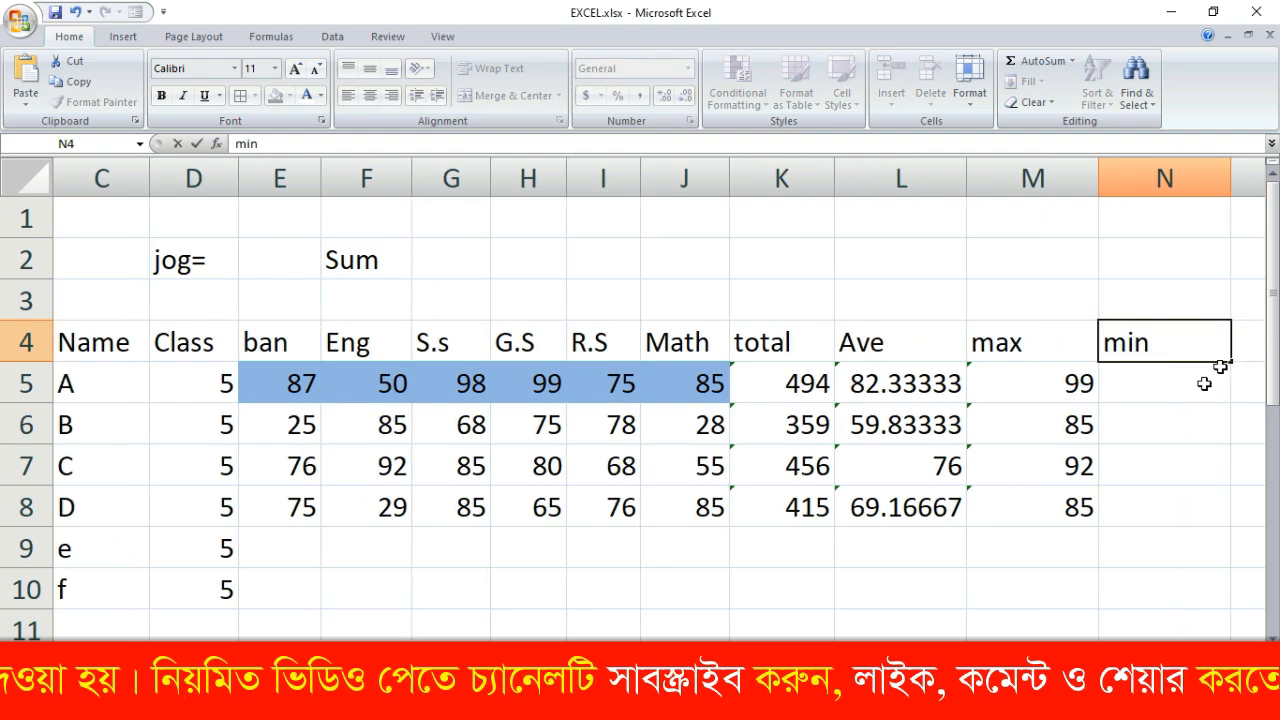
left_click(1195, 384)
type("=")
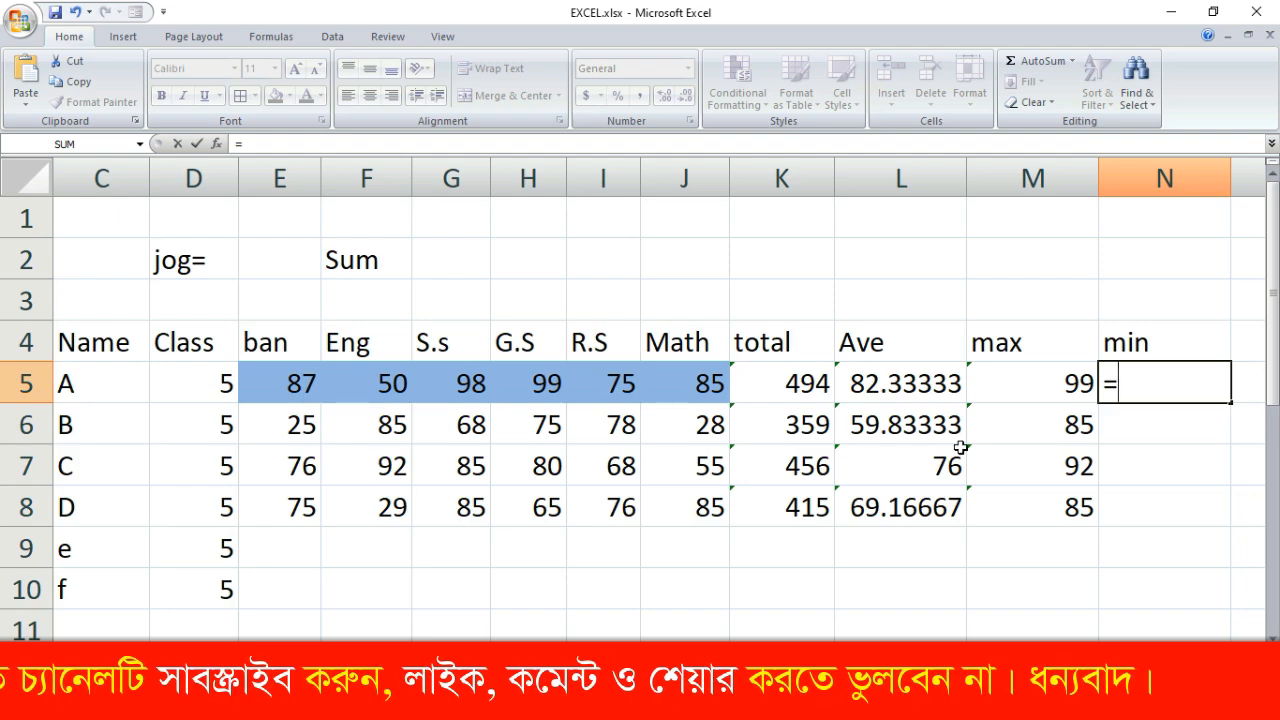
type("min")
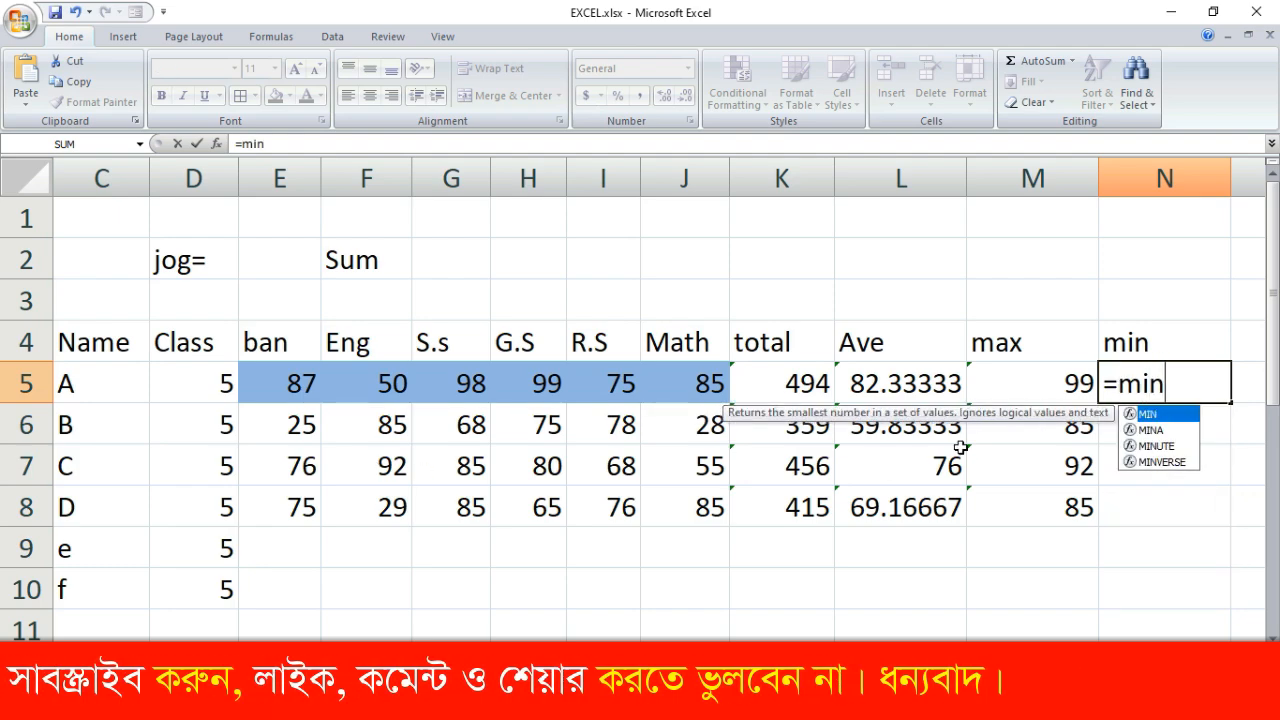
type("(")
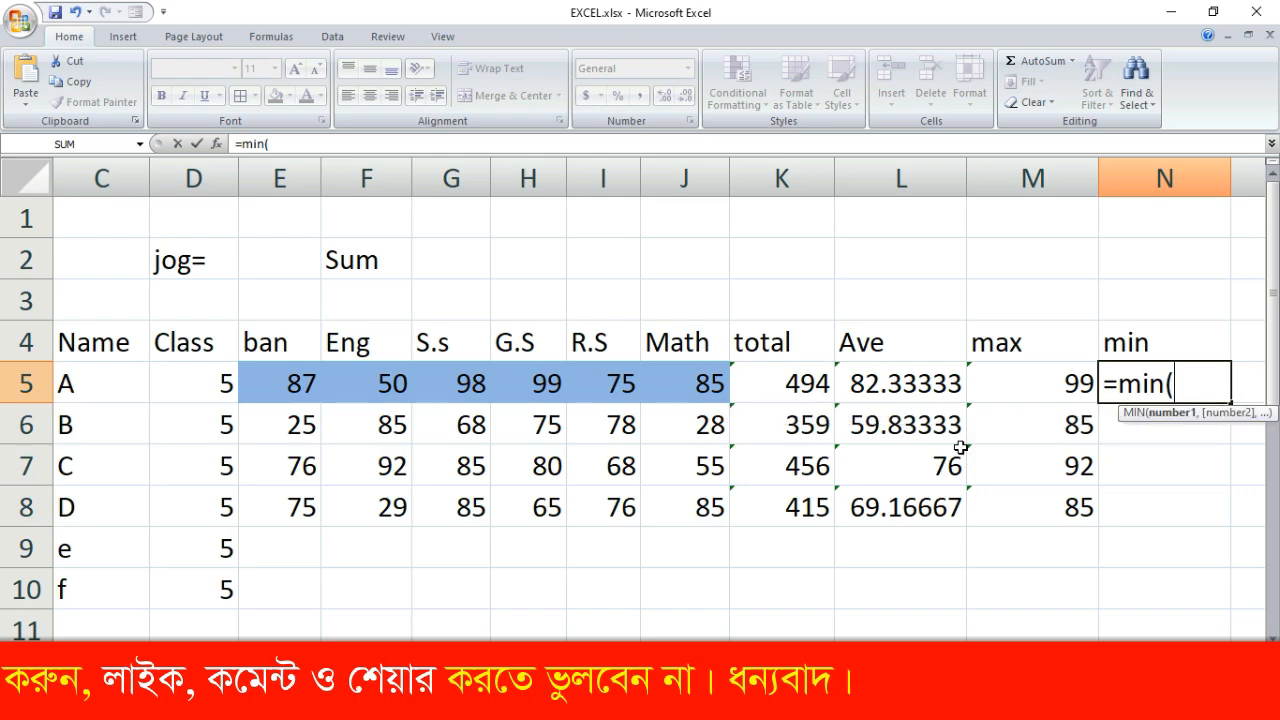
left_click(283, 390)
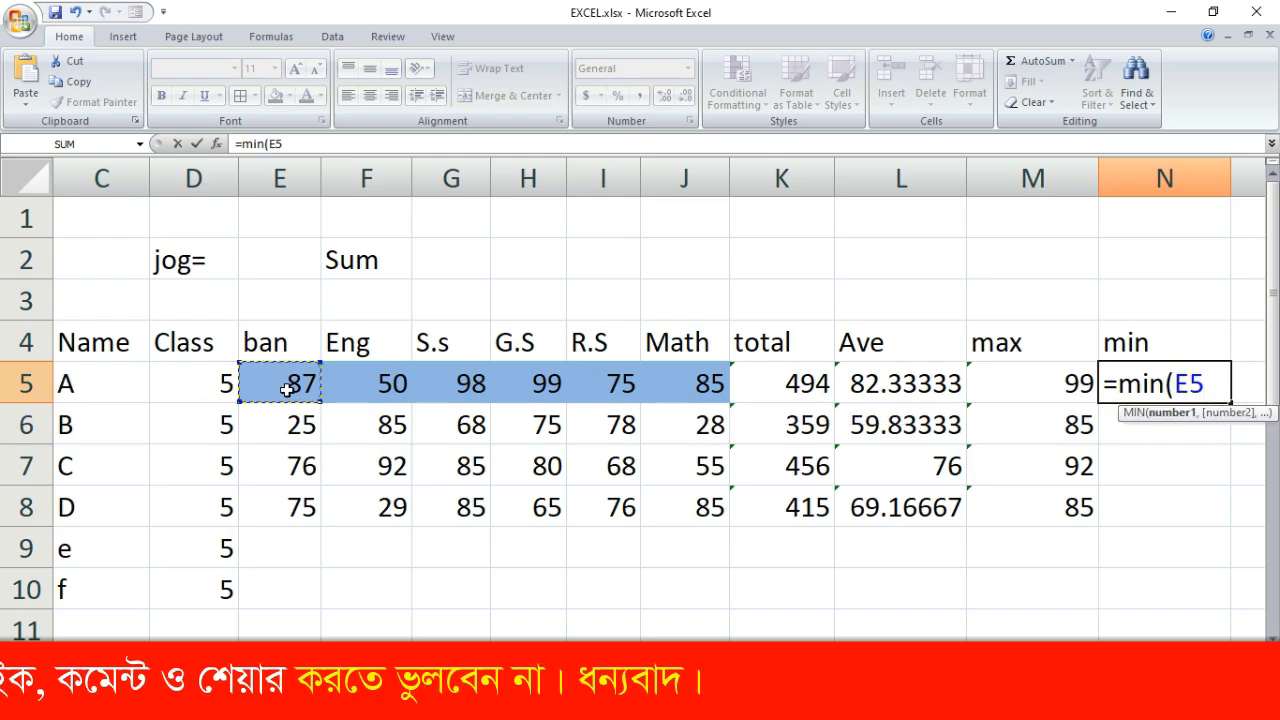
left_click_drag(287, 390, 290, 396)
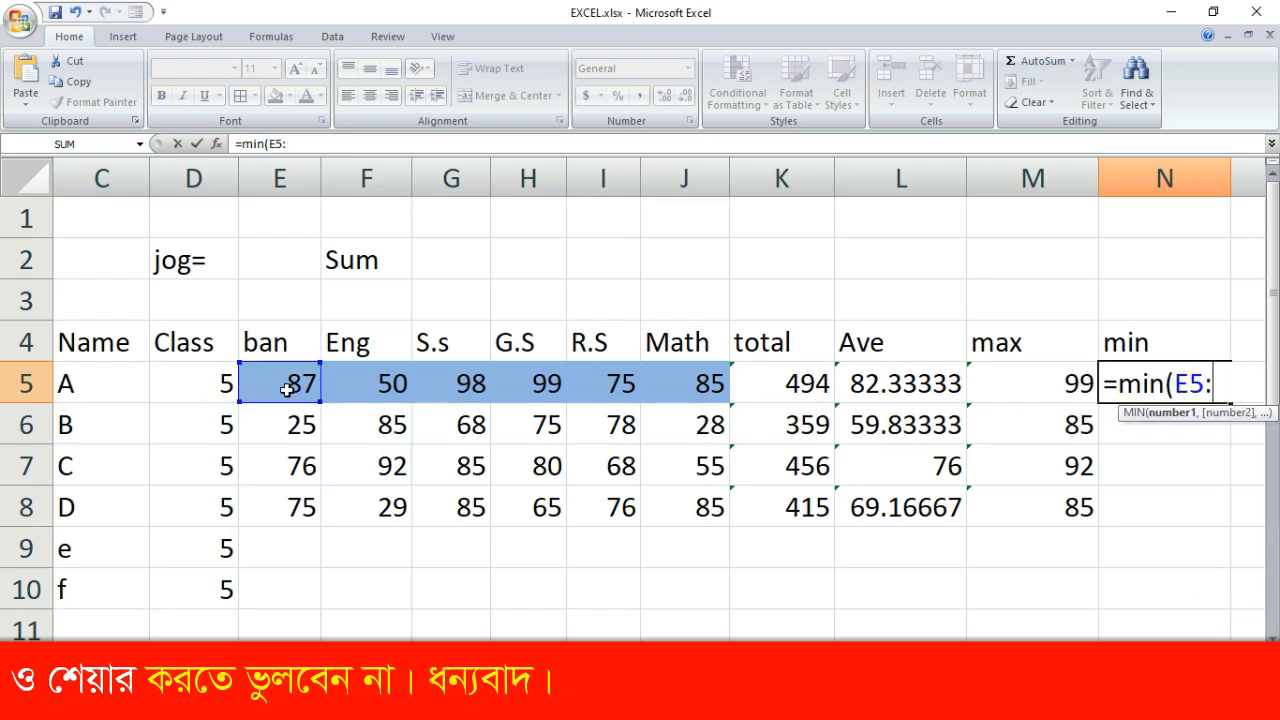
left_click_drag(287, 390, 700, 388)
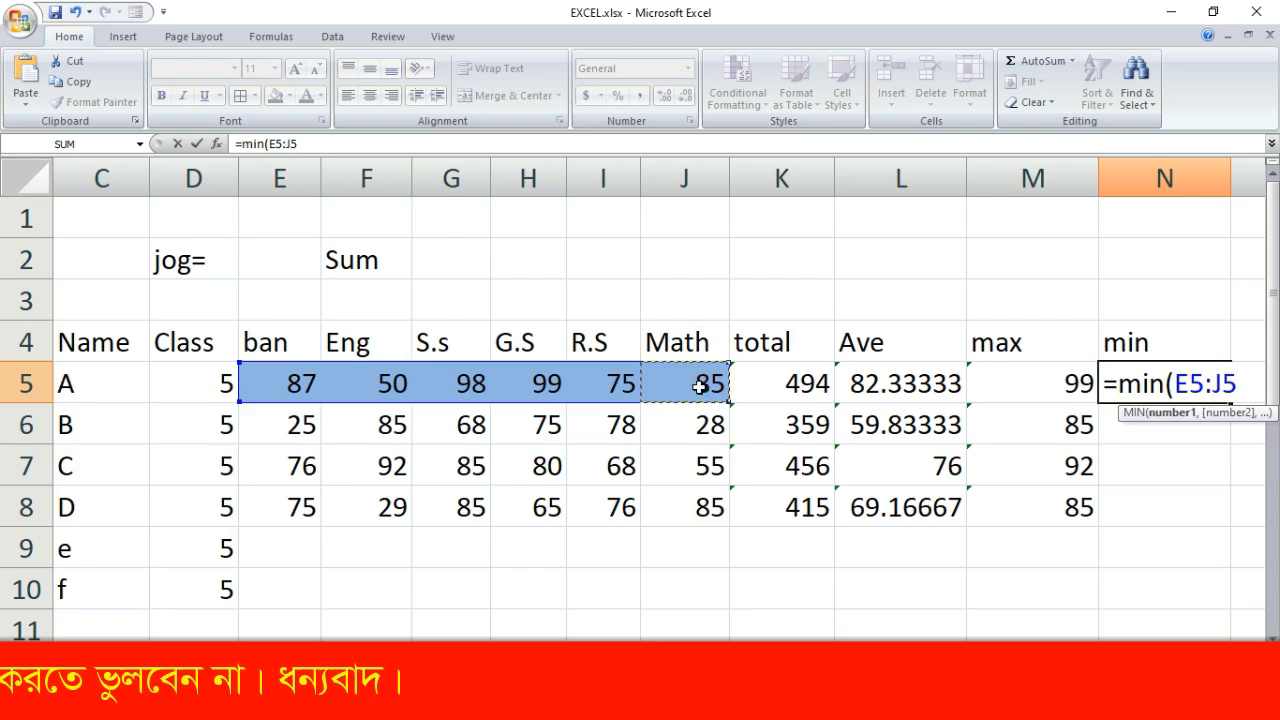
type(")")
key("Return")
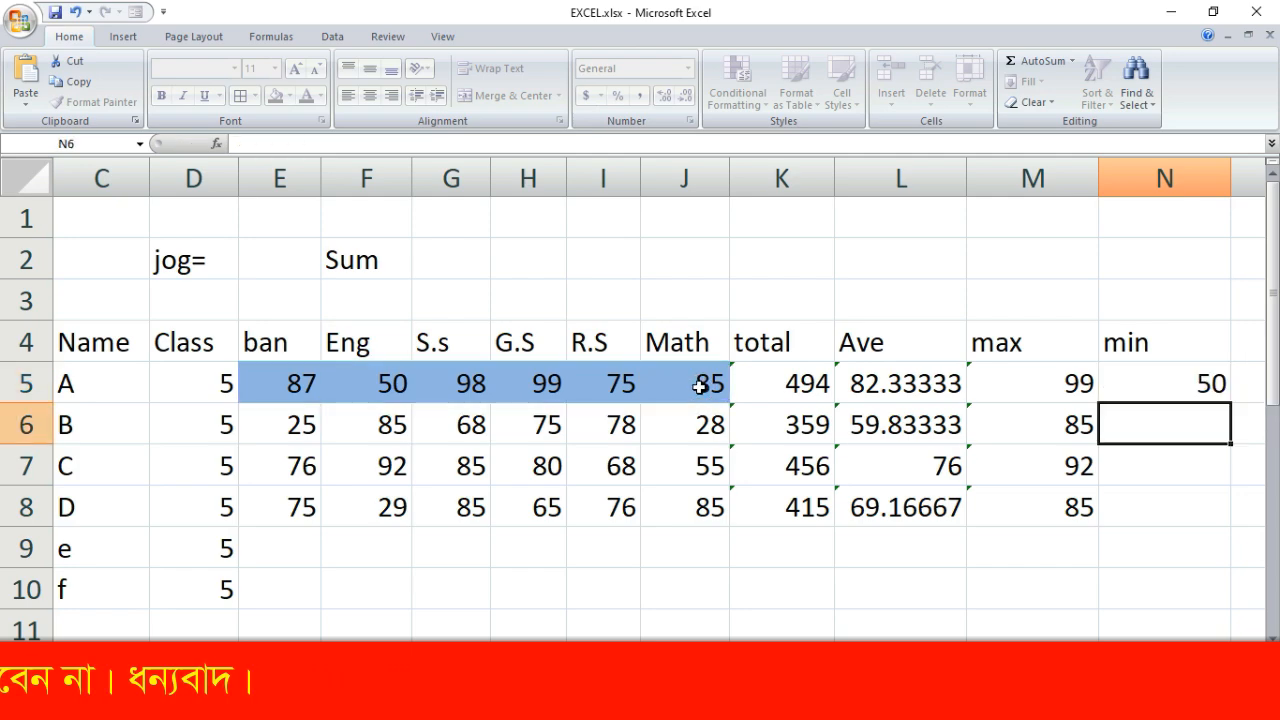
Copy student A's MIN formula down to students B, C and D, and compare A's and B's marks with their min cells
left_click(1206, 398)
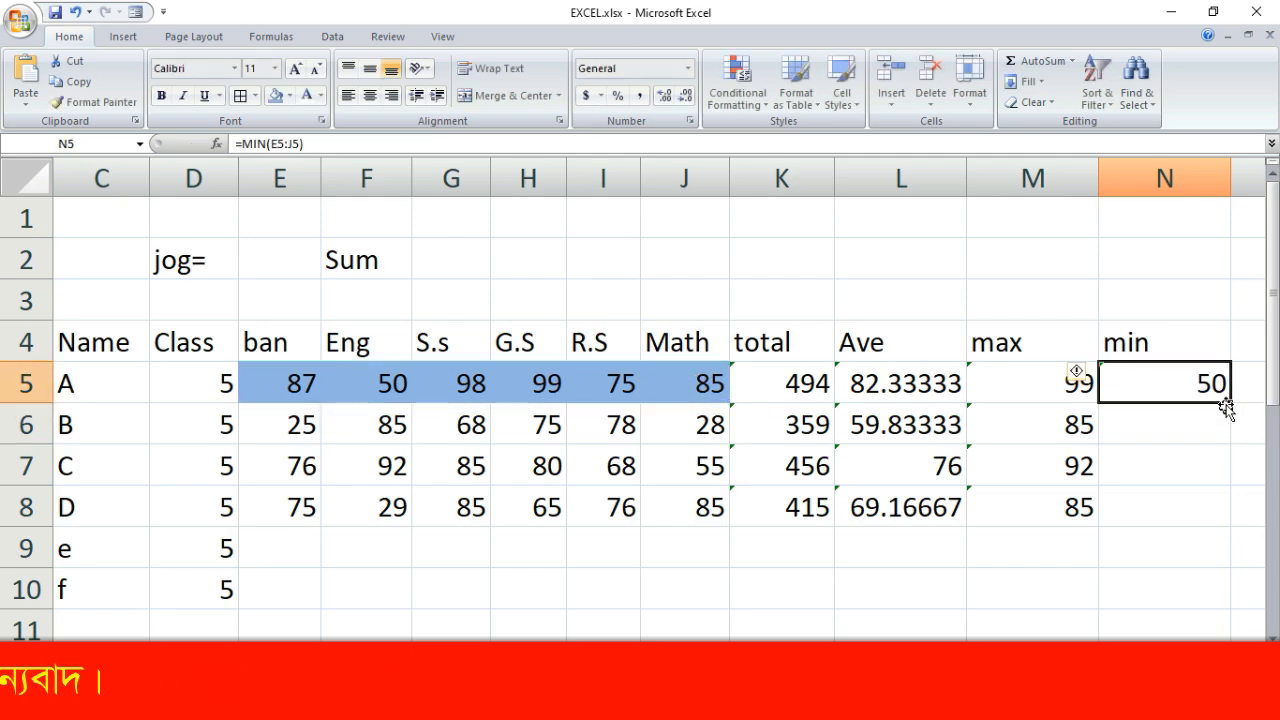
left_click_drag(1212, 404, 1215, 512)
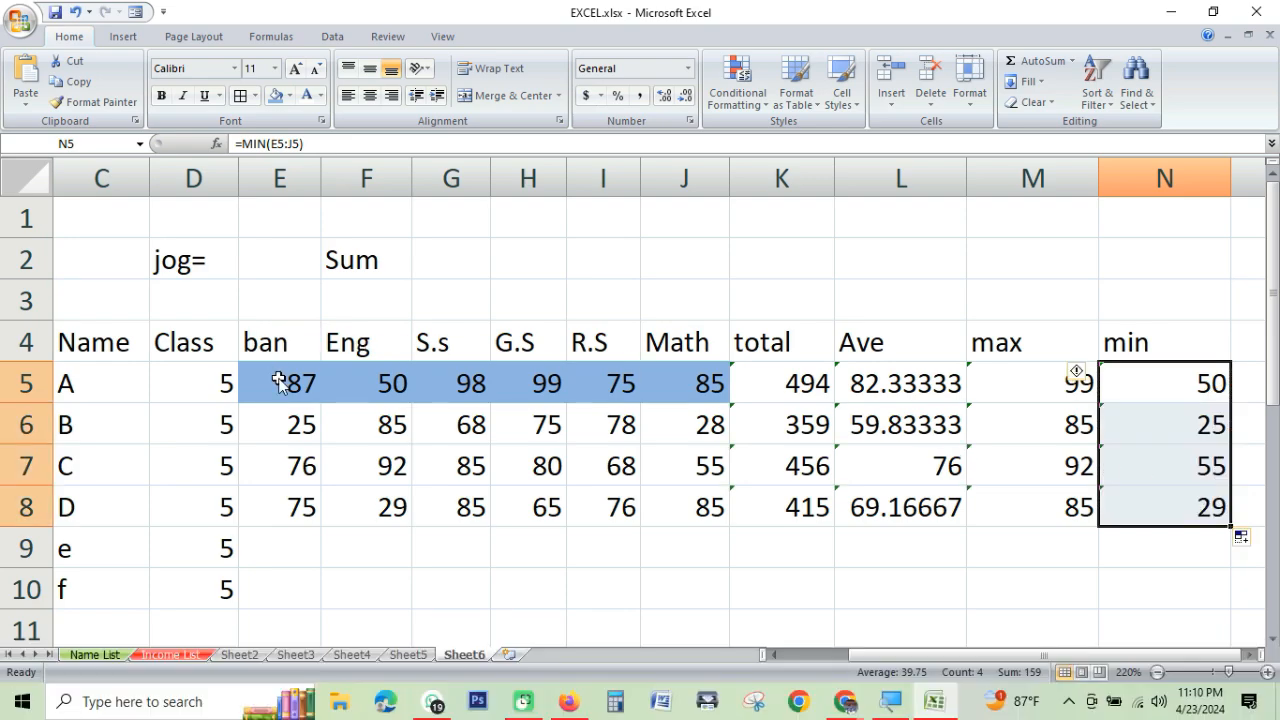
left_click_drag(276, 383, 706, 386)
left_click(405, 383)
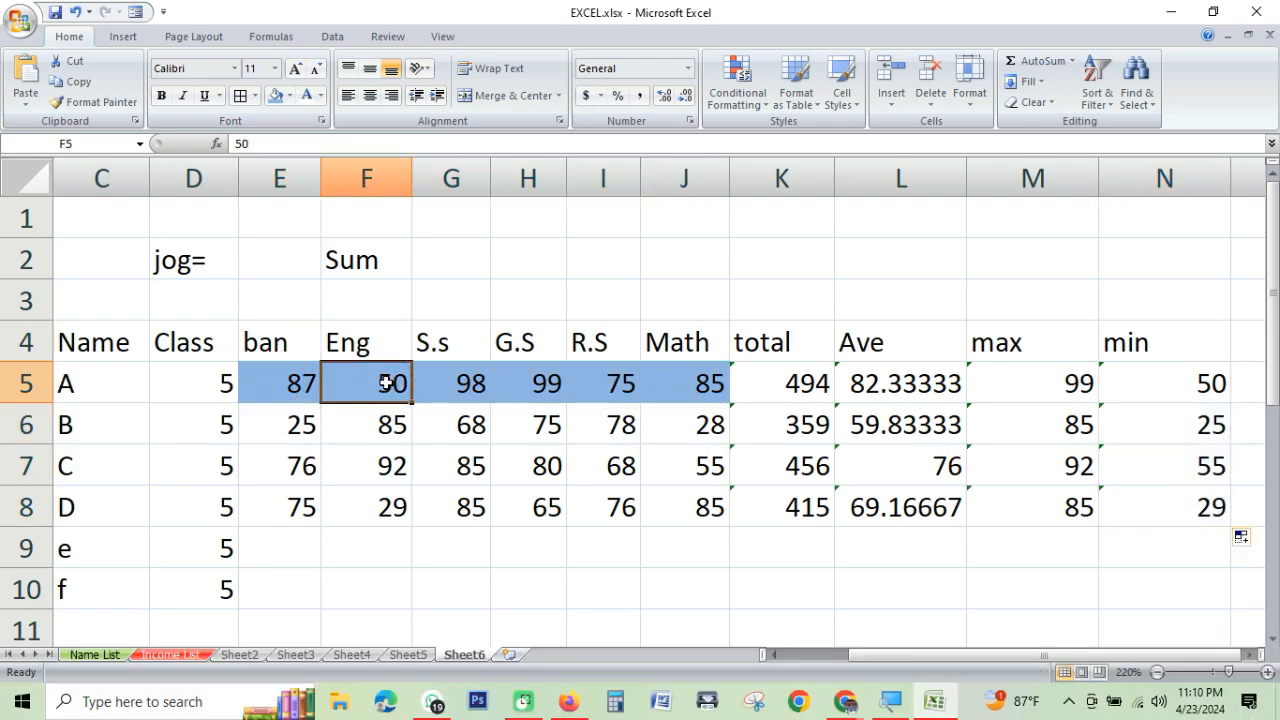
left_click(1183, 382)
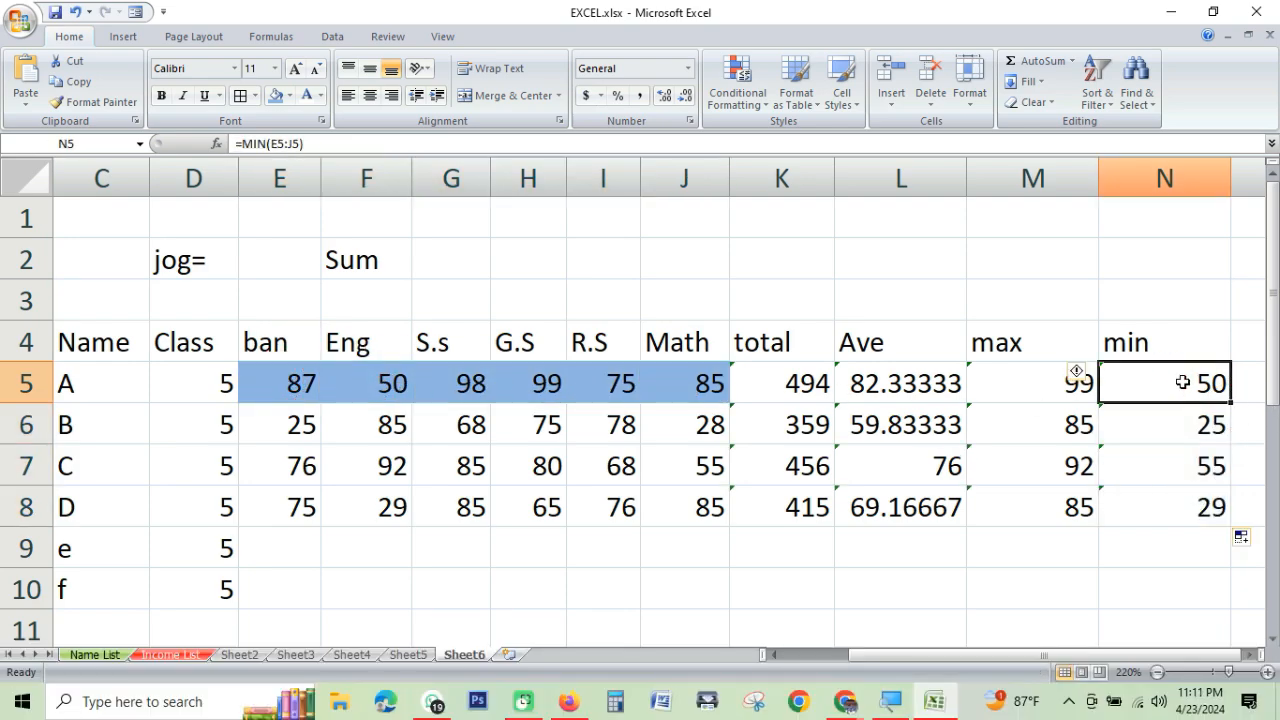
left_click_drag(302, 424, 668, 427)
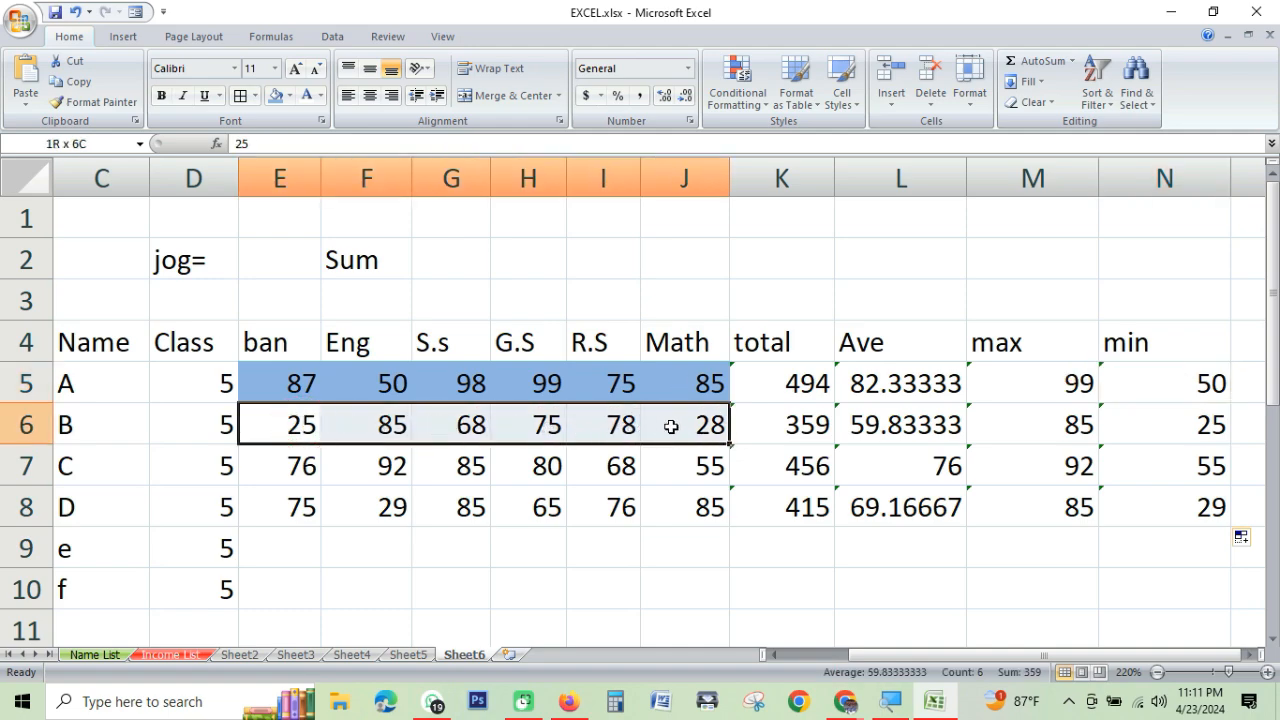
left_click(1201, 428)
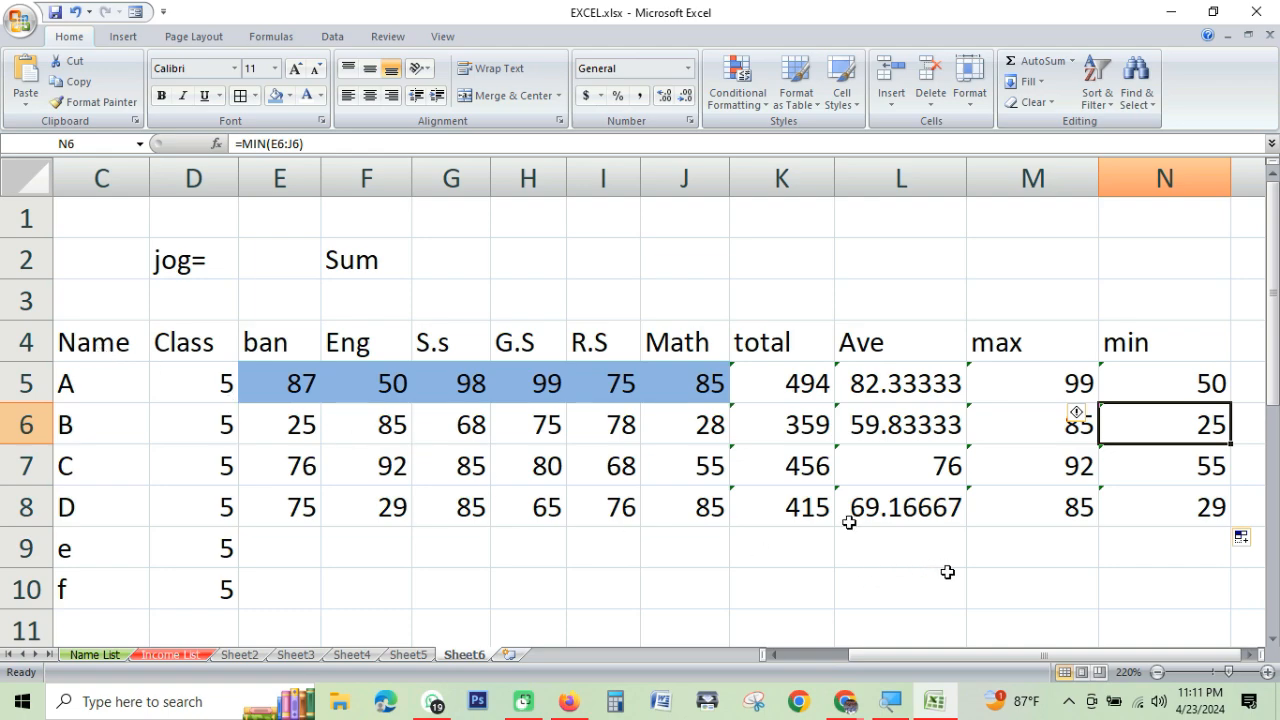
Apply borders to all cells of the mark table from C4 to N8
left_click_drag(107, 340, 1166, 513)
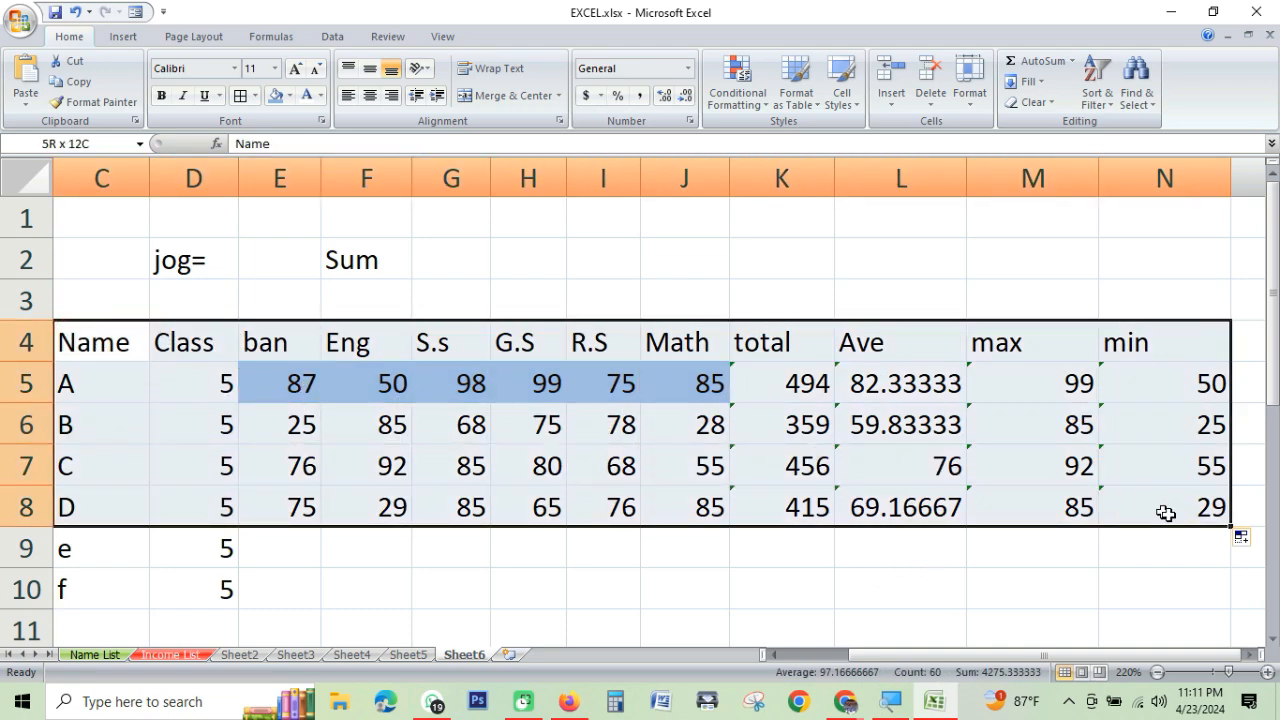
left_click(242, 96)
Format the heading row C4:N4 in bold Bahnschrift with a light green fill
left_click_drag(94, 340, 1158, 345)
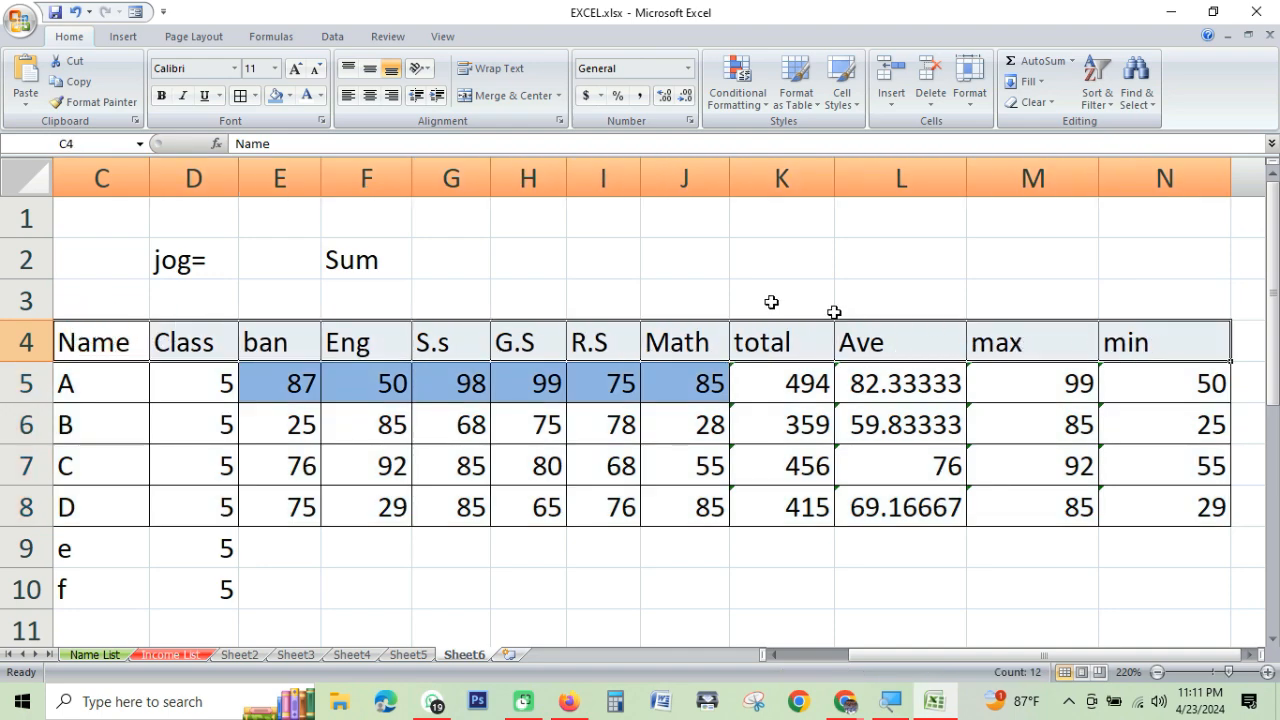
left_click(161, 96)
left_click(234, 68)
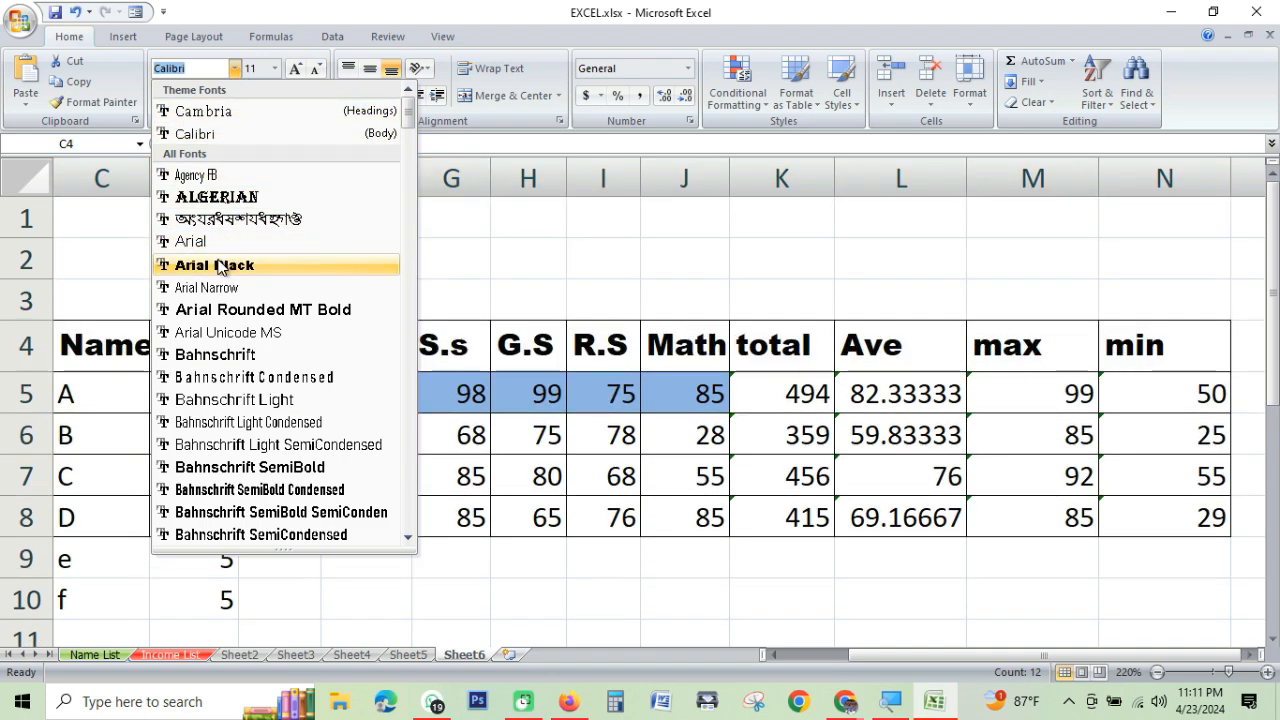
left_click(232, 354)
left_click(289, 95)
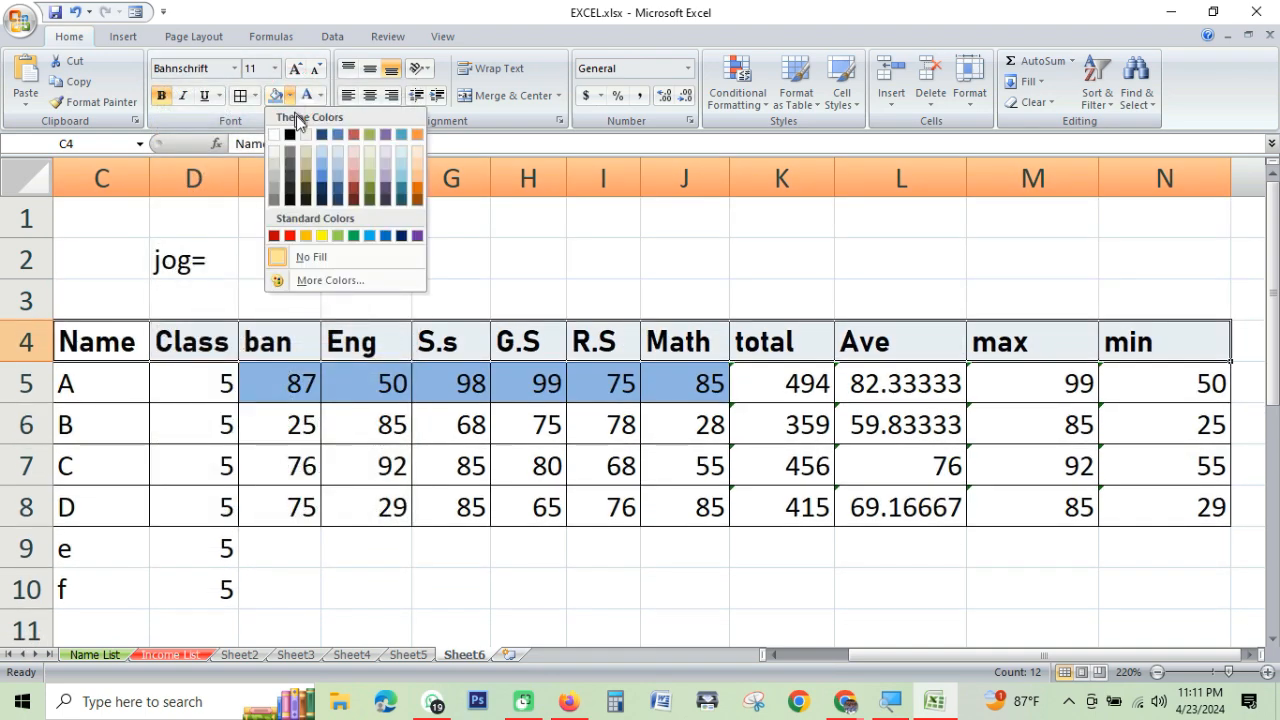
left_click(369, 160)
left_click(615, 295)
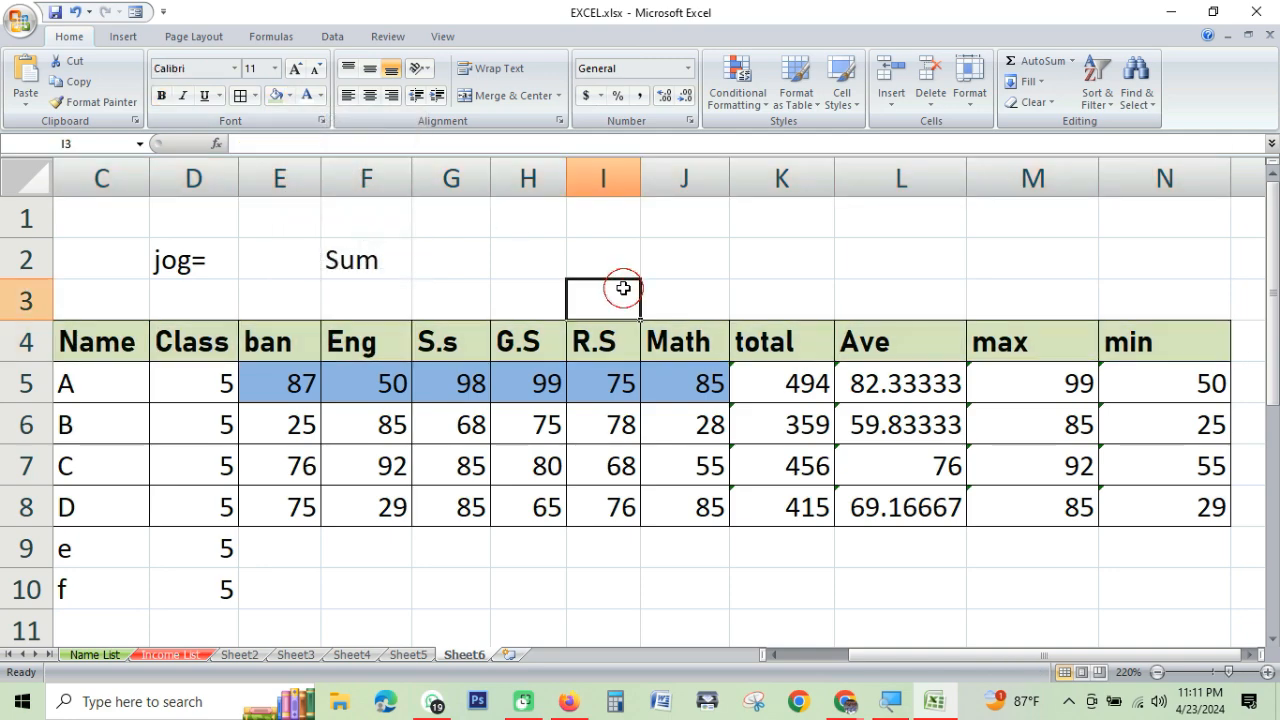
left_click(363, 261)
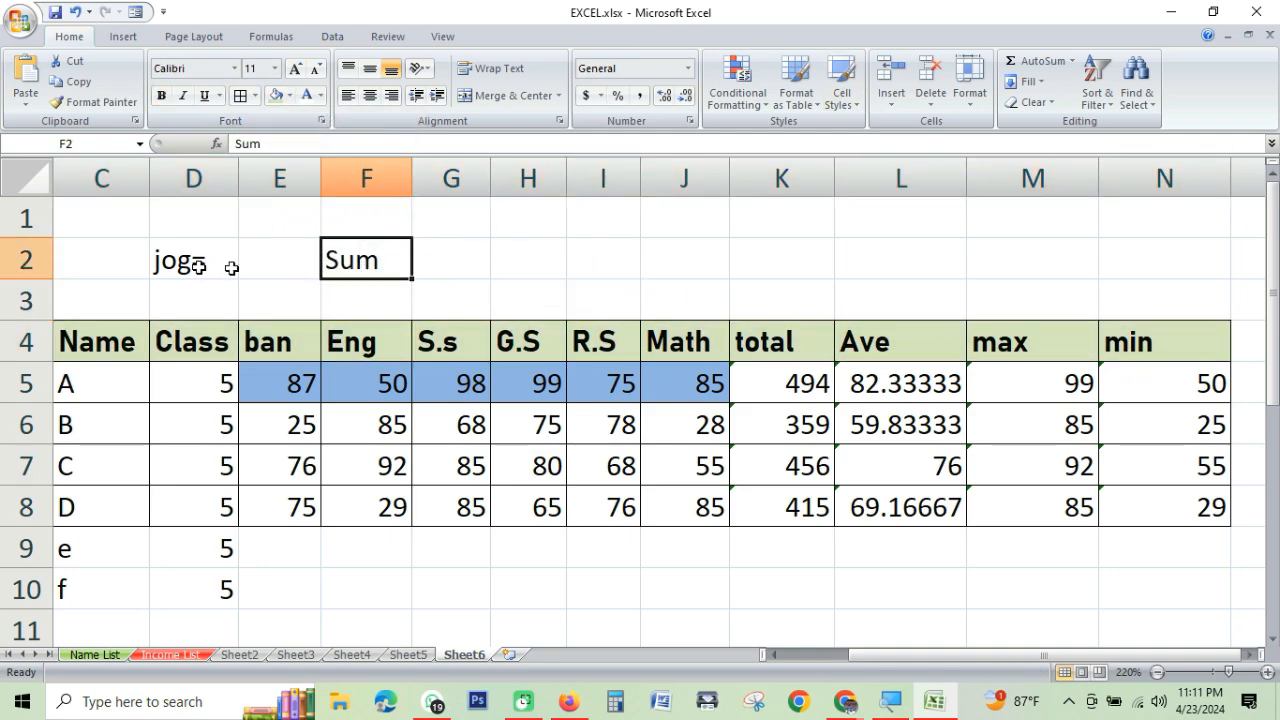
left_click(541, 265)
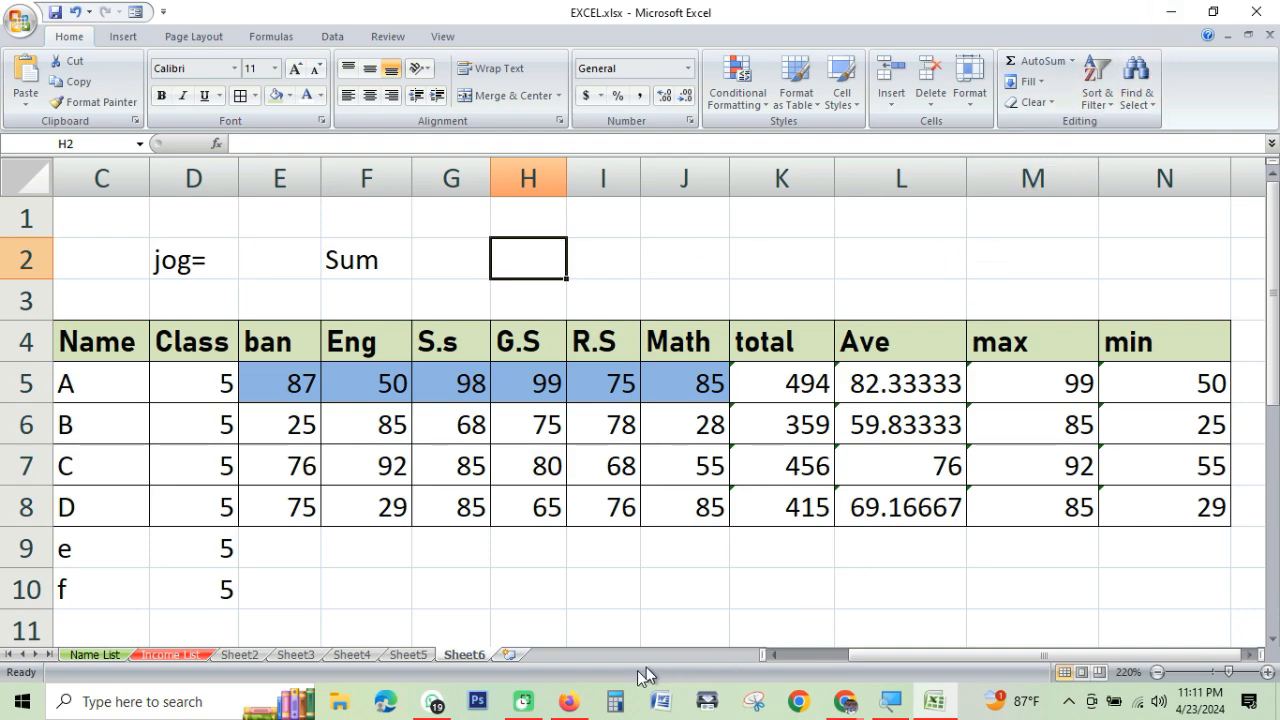
Switch to the syllabus PDF in Firefox, review the topics of Excel lessons 04 and 05, and return to the Excel workbook
left_click(570, 702)
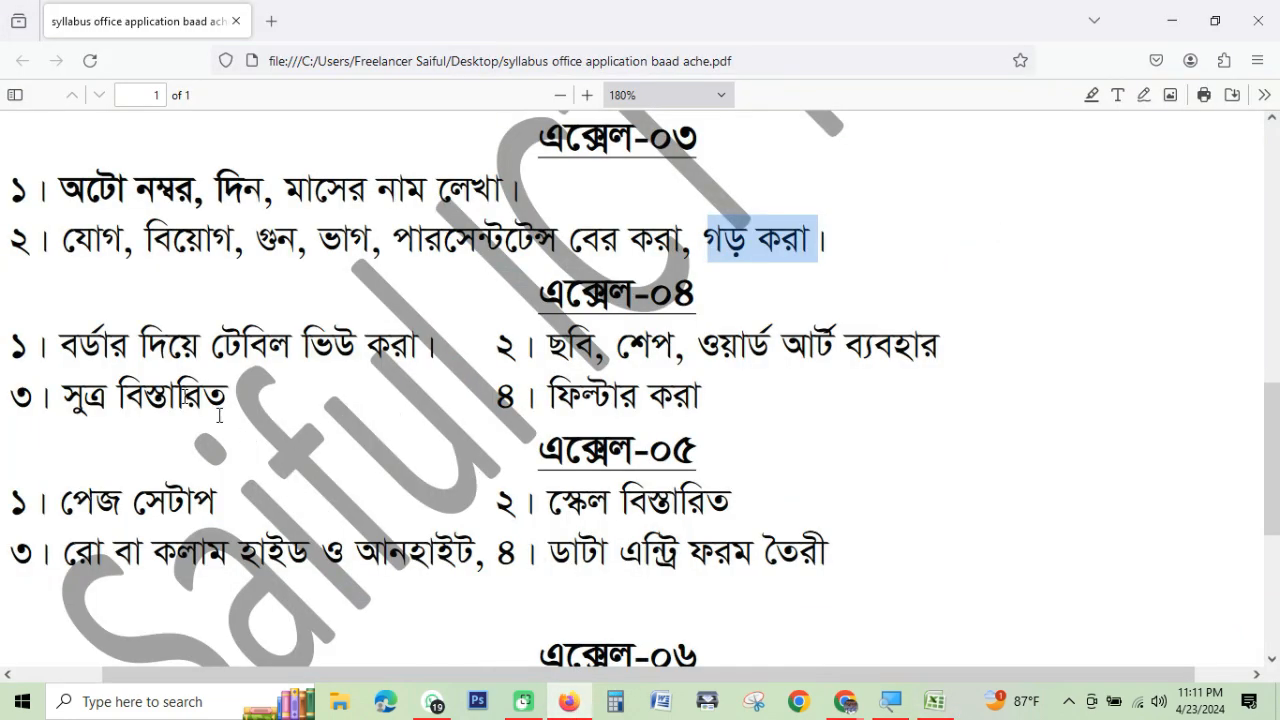
left_click_drag(62, 345, 437, 348)
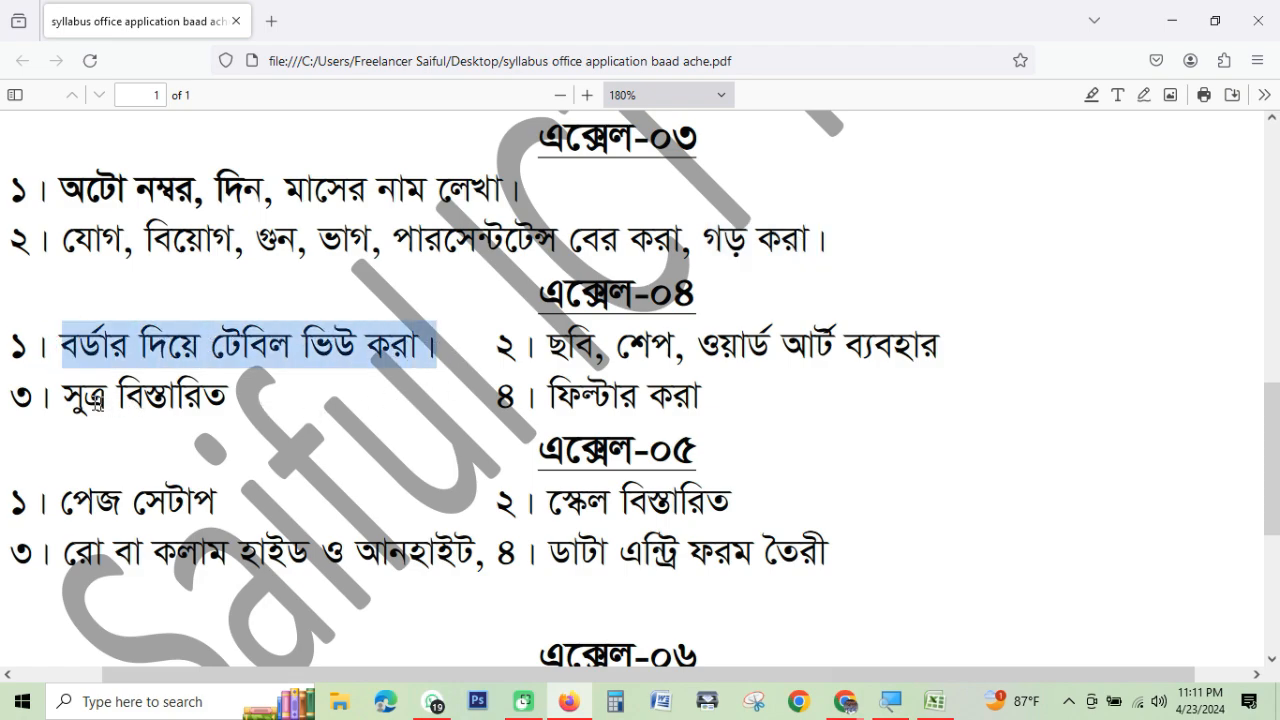
left_click_drag(67, 399, 227, 397)
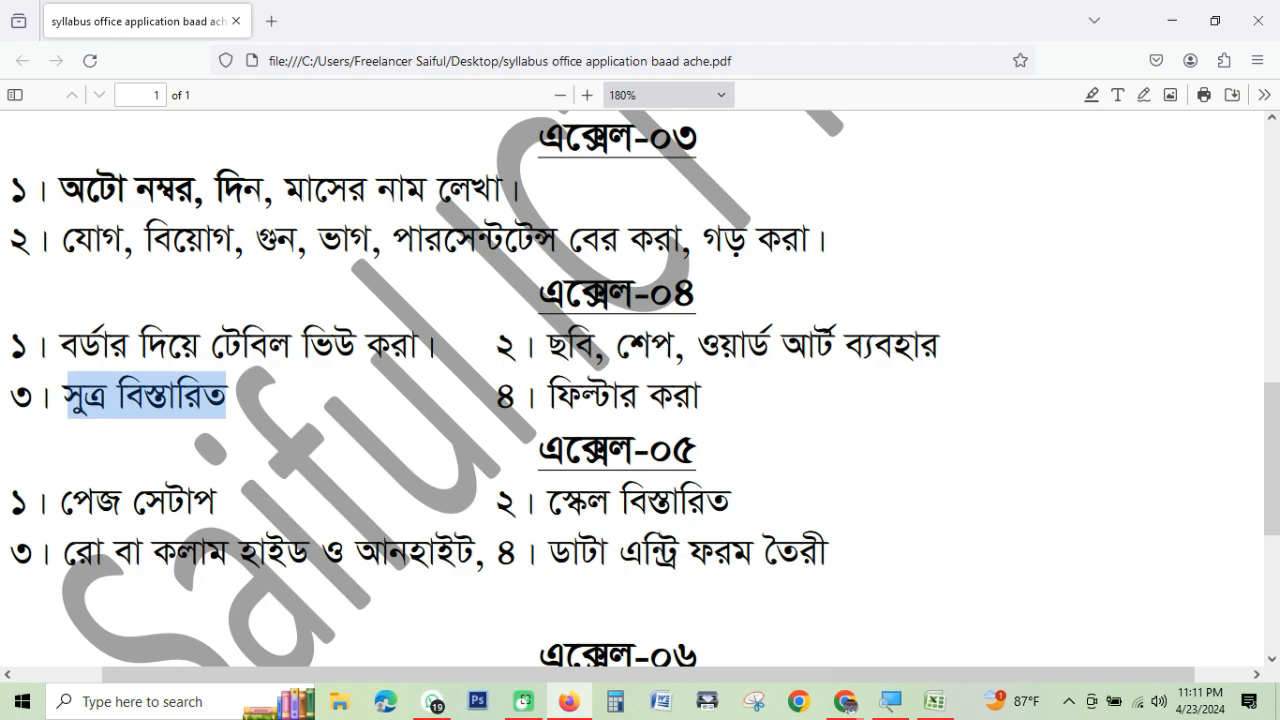
scroll(116, 458, "down", 2)
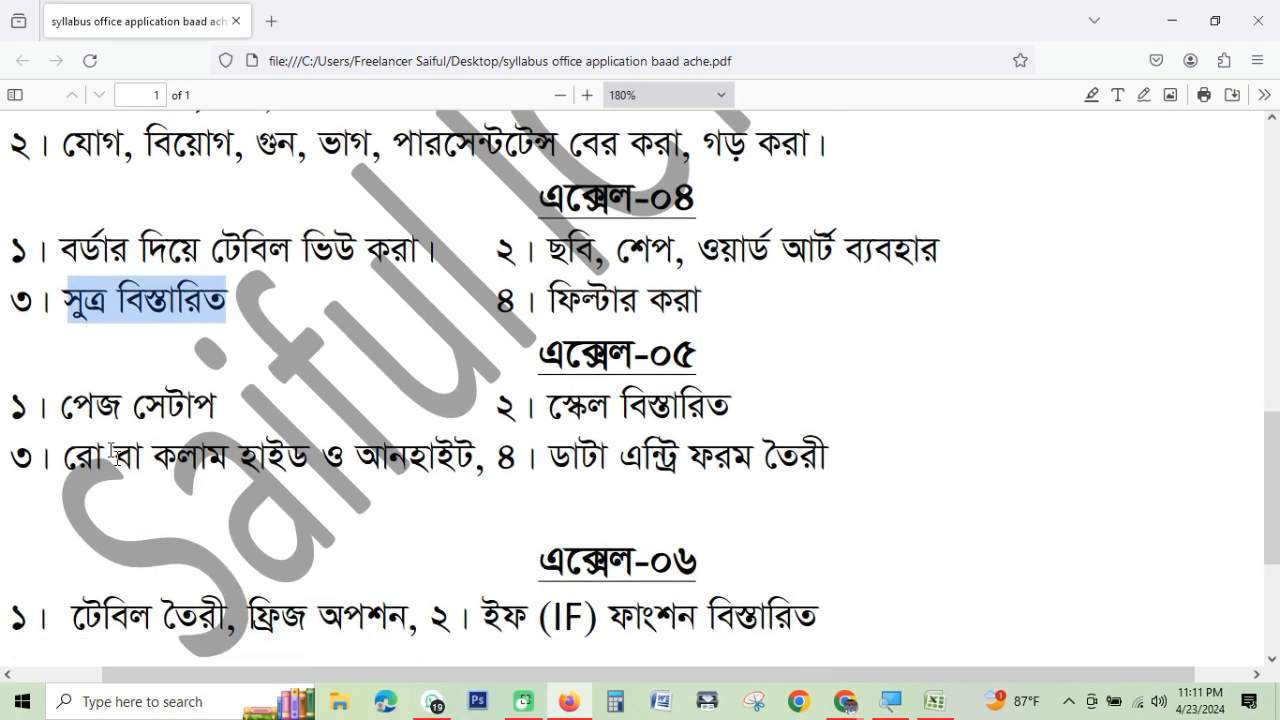
left_click_drag(69, 414, 215, 405)
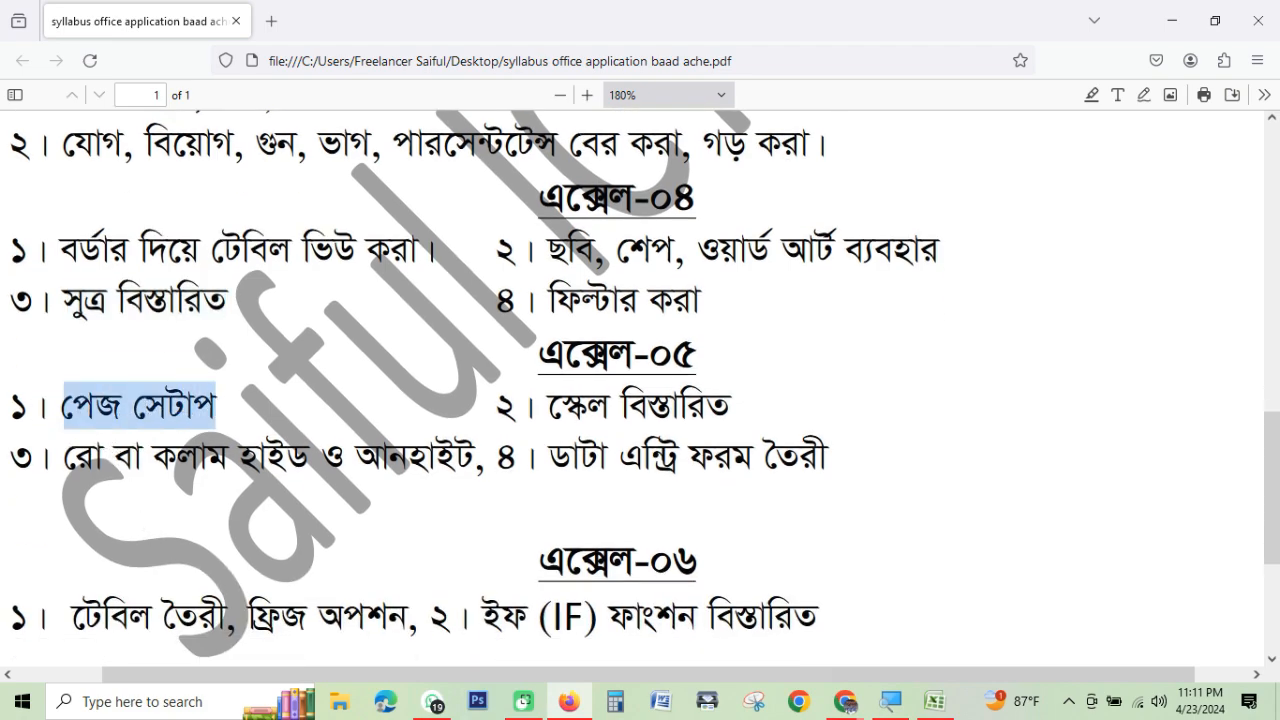
left_click(224, 406)
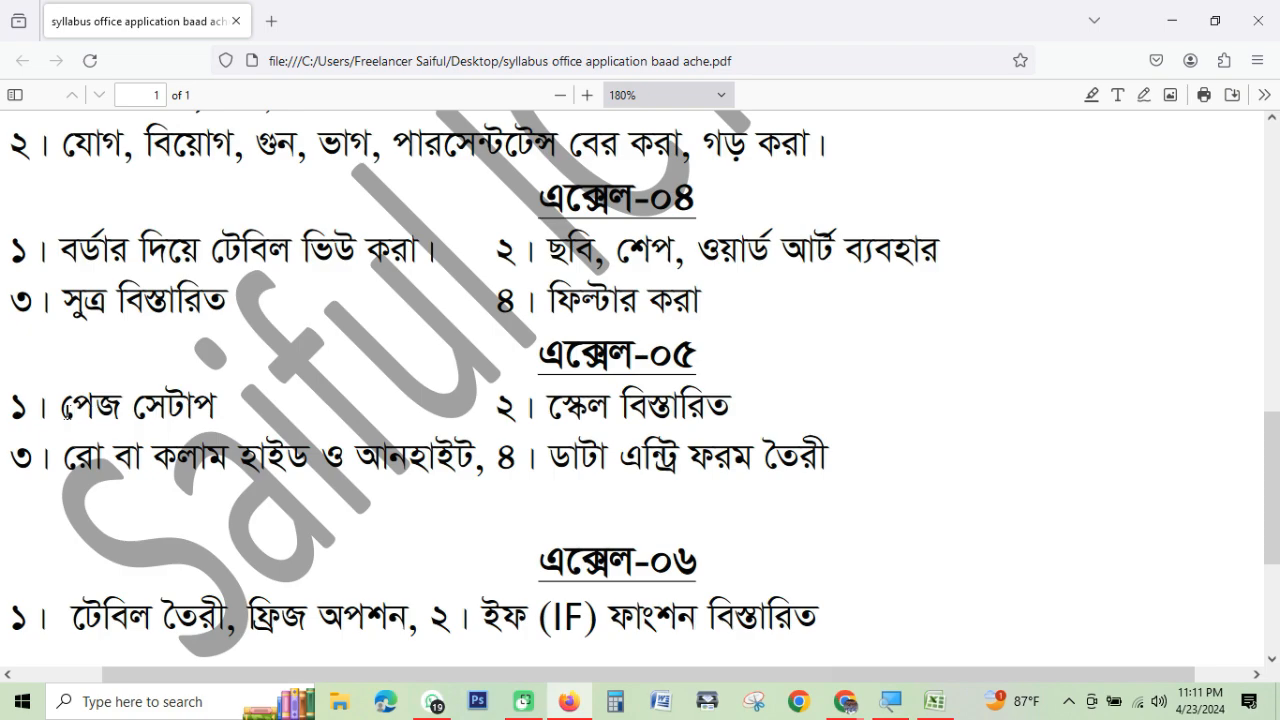
left_click_drag(76, 408, 226, 406)
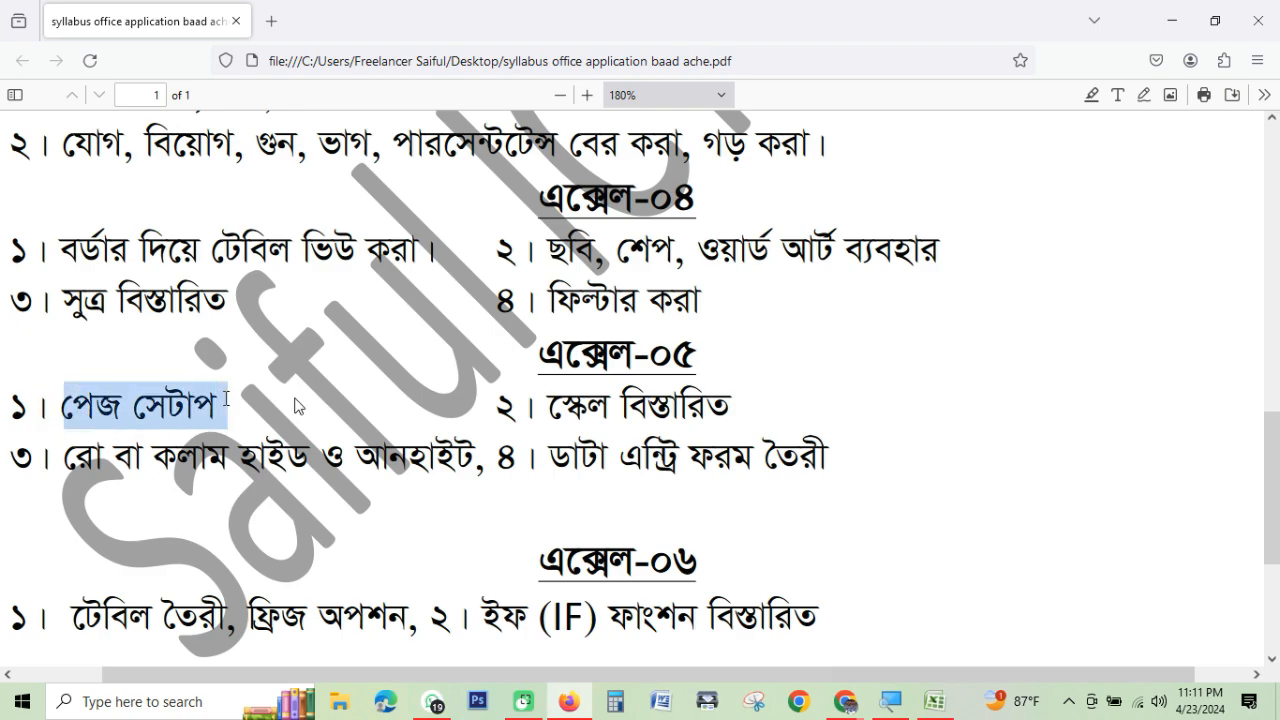
left_click_drag(498, 409, 738, 417)
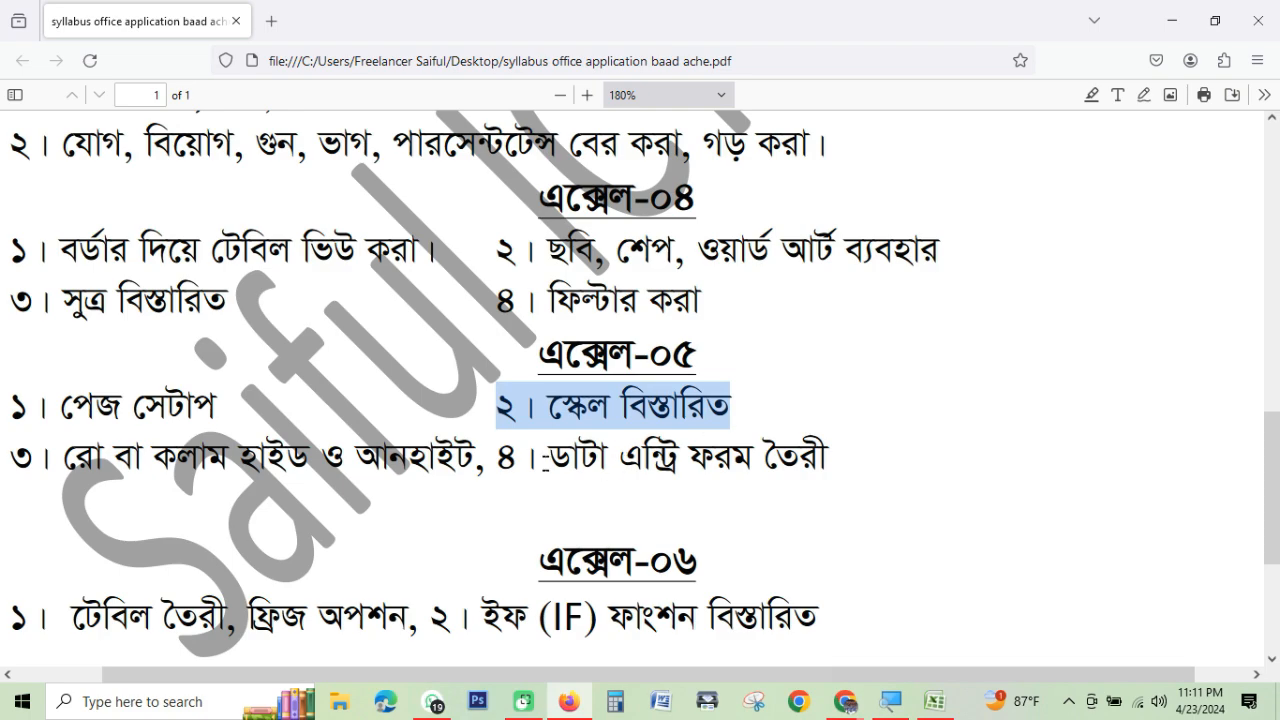
left_click_drag(545, 461, 840, 462)
left_click(1170, 20)
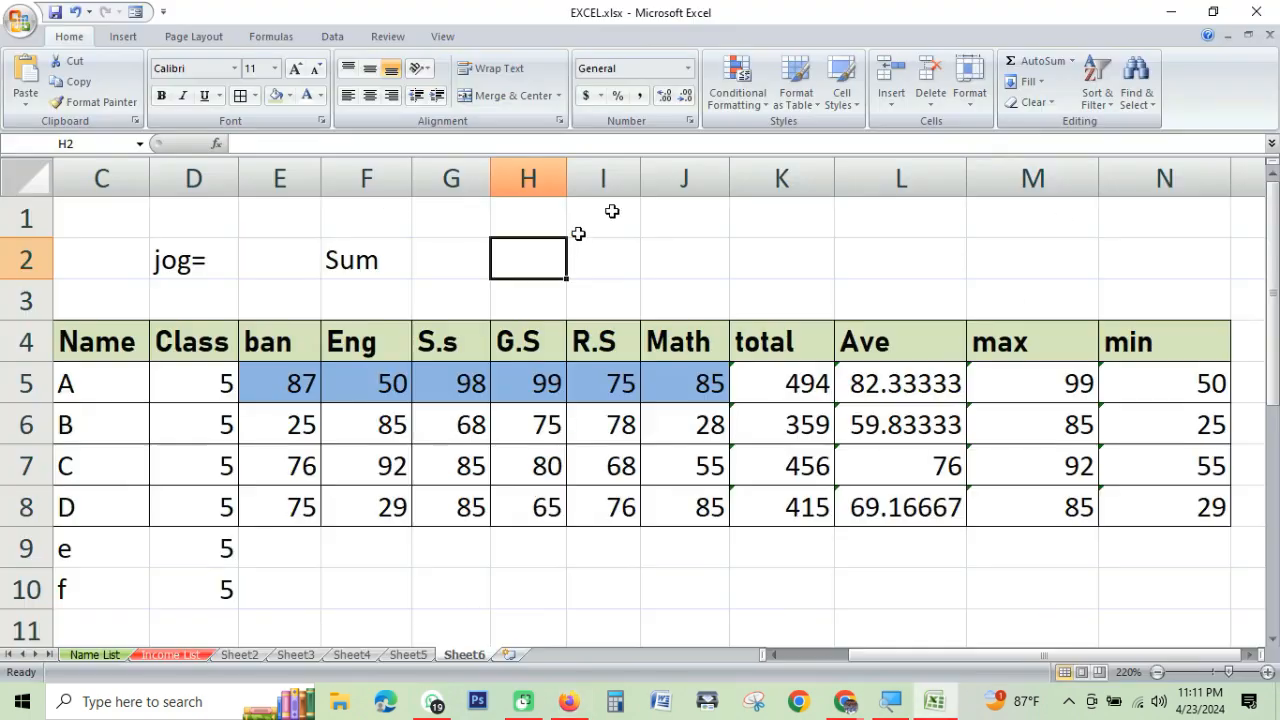
left_click(343, 491)
left_click(210, 423)
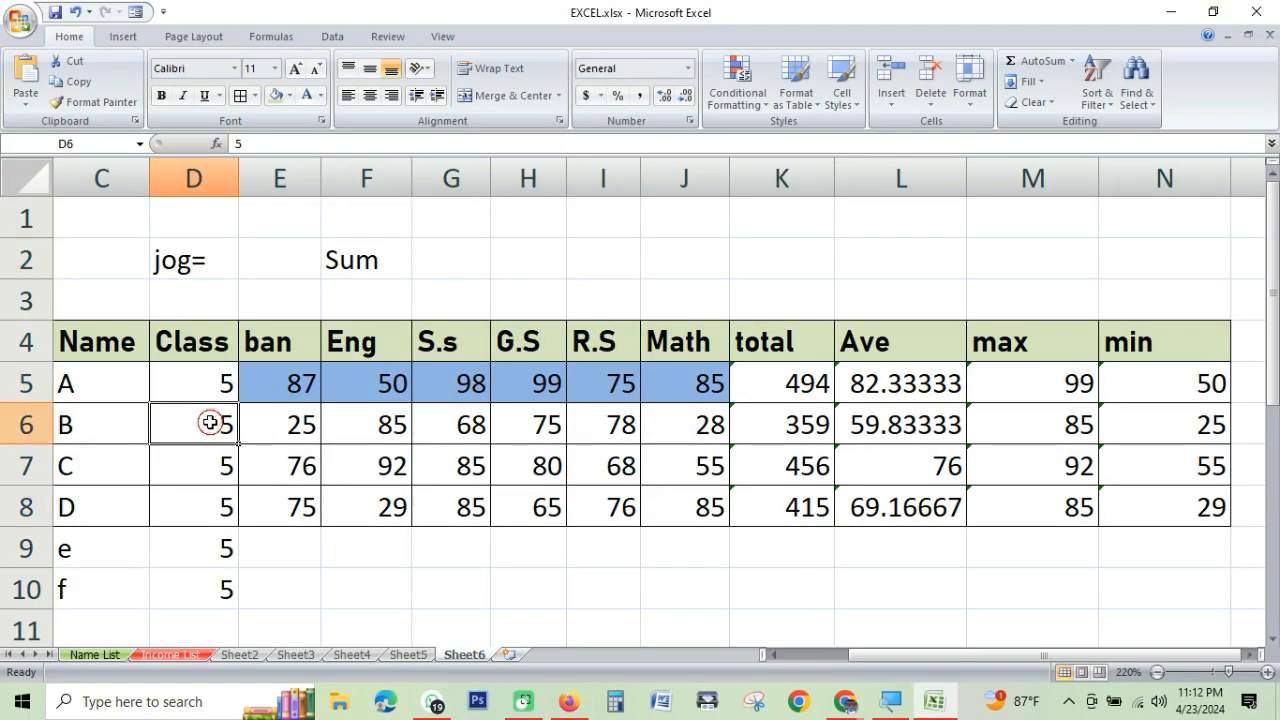
left_click(194, 465)
left_click(204, 511)
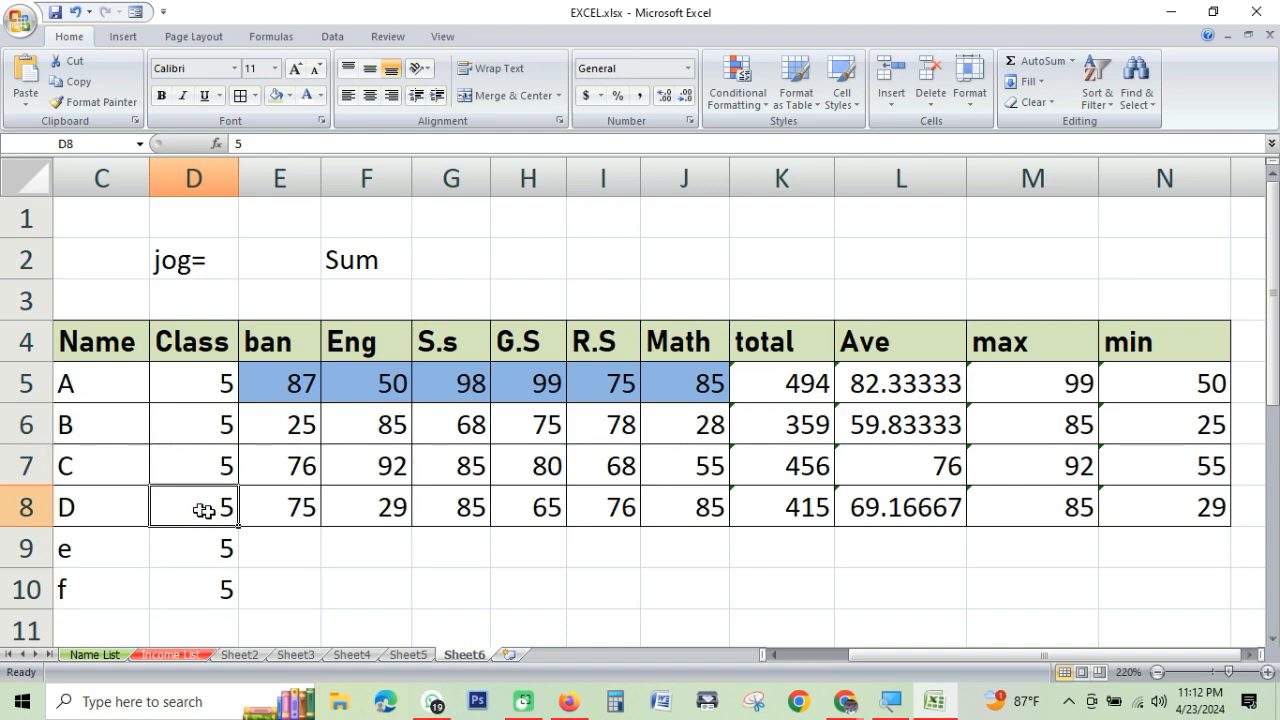
Insert a new worksheet and enter the headings Roll, Name and Father in cells A4 to C4
left_click(510, 655)
scroll(246, 391, "up", 5)
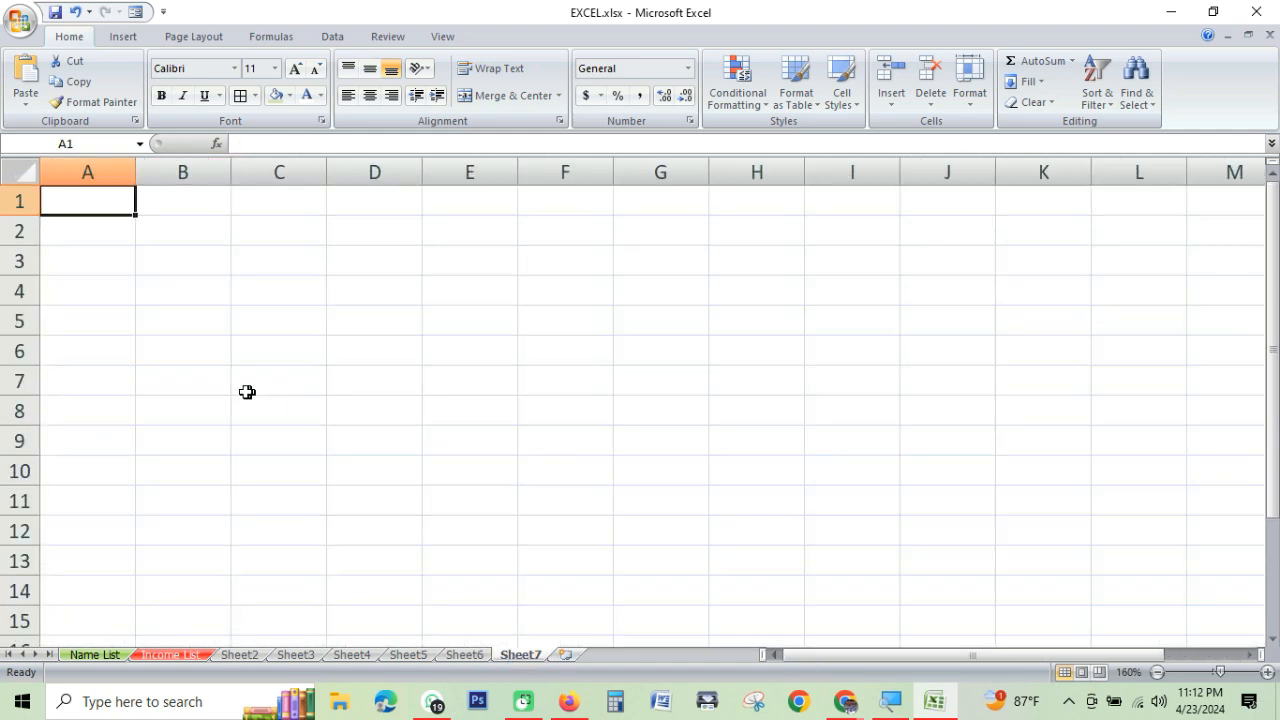
left_click(109, 305)
type("Roll")
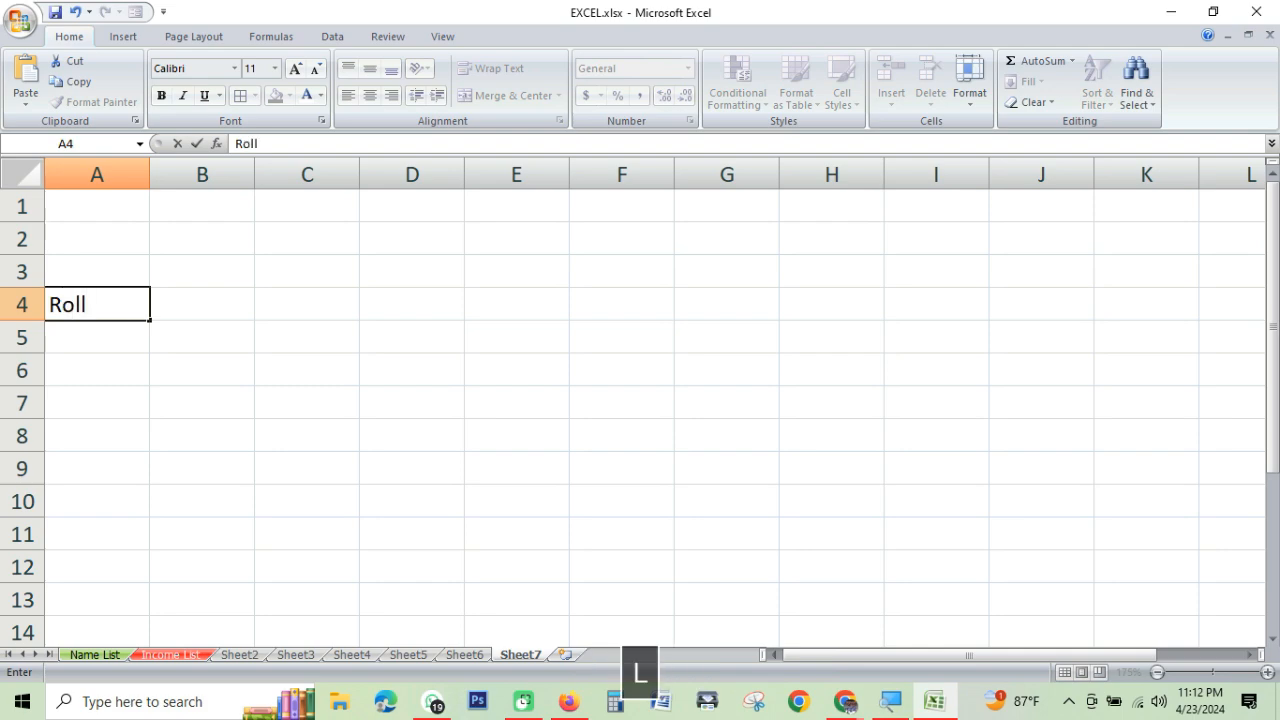
key("Tab")
type("Na")
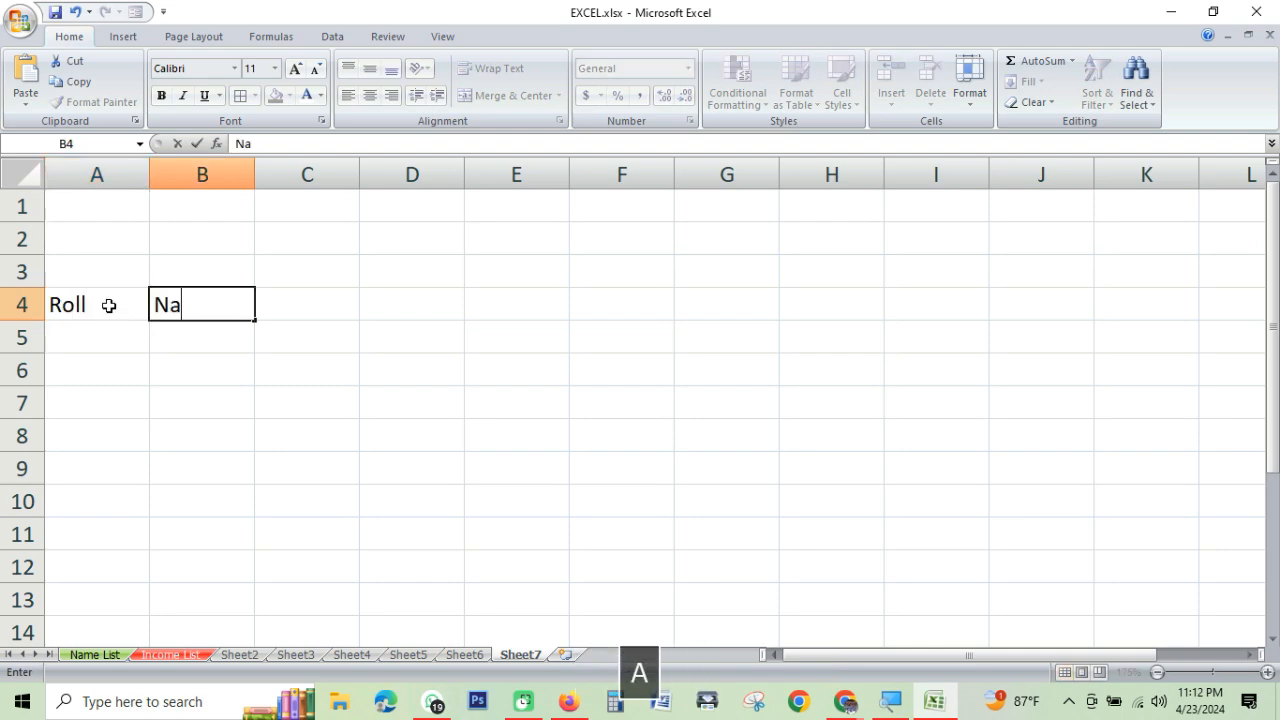
type("me")
key("Tab")
type("Fat")
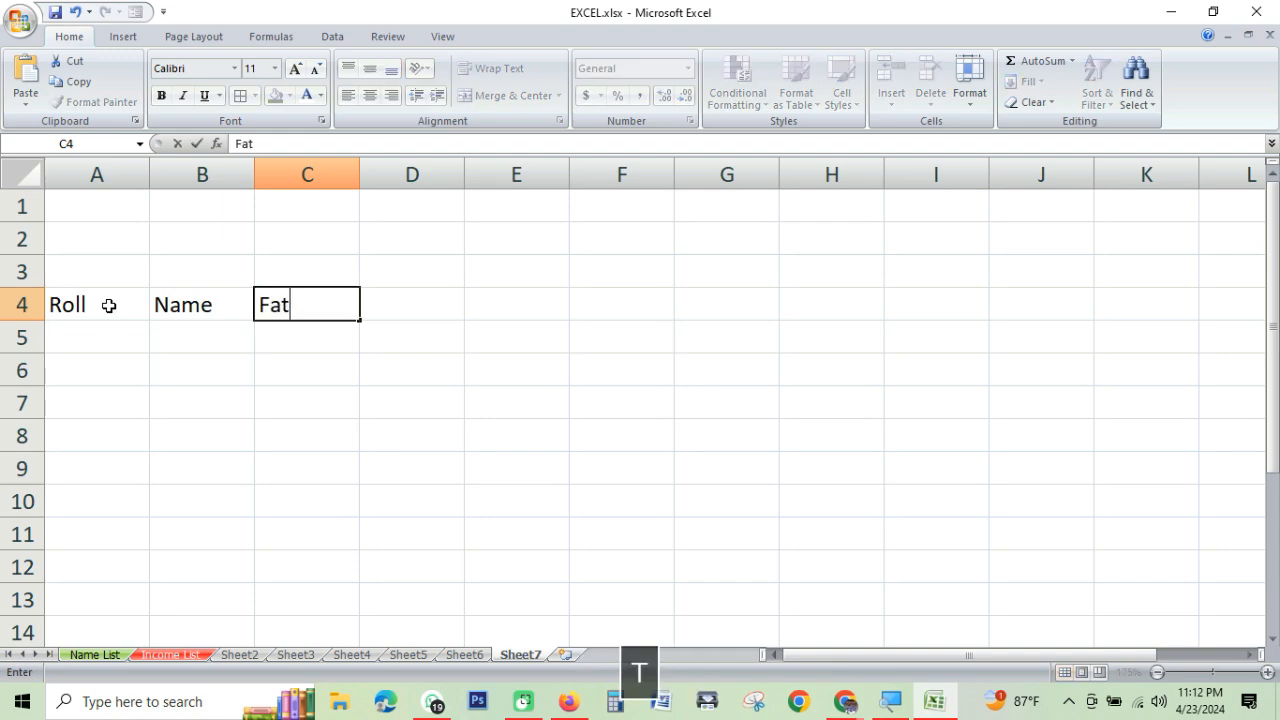
type("her")
key("Tab")
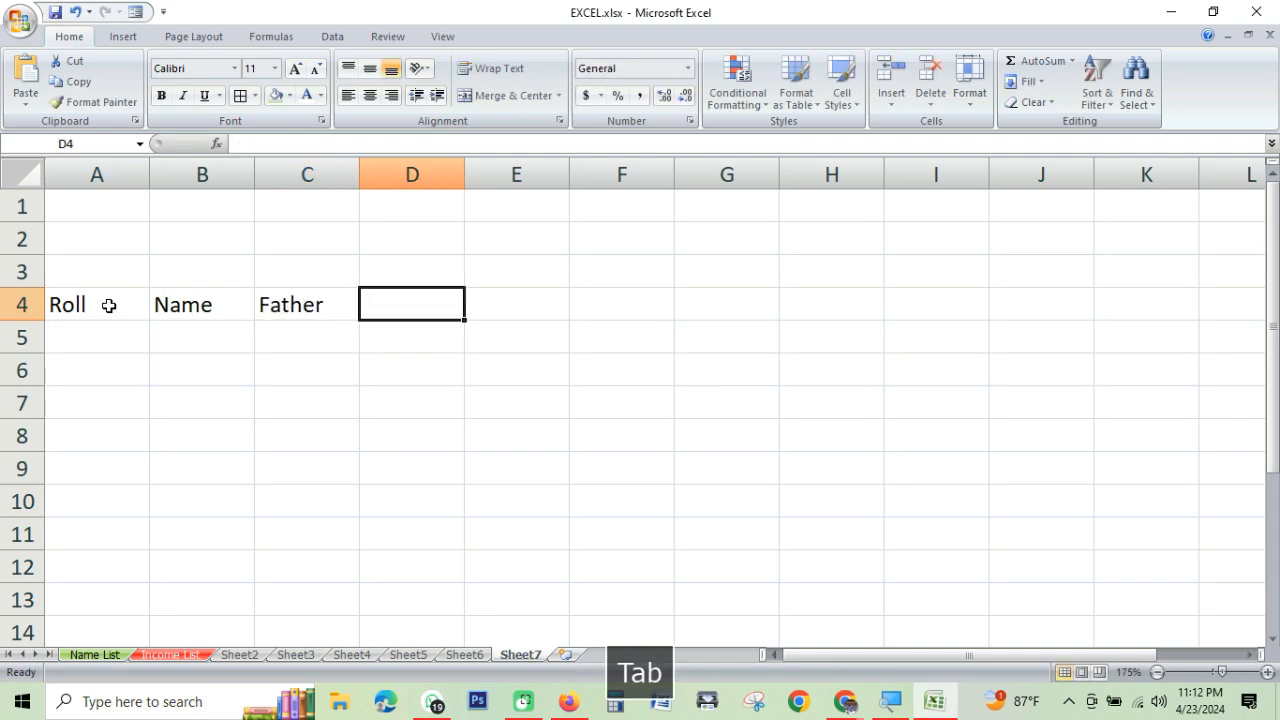
Enter the headings Add and Mob in cells D4 and E4
type("Ad")
key("Tab")
key("Left")
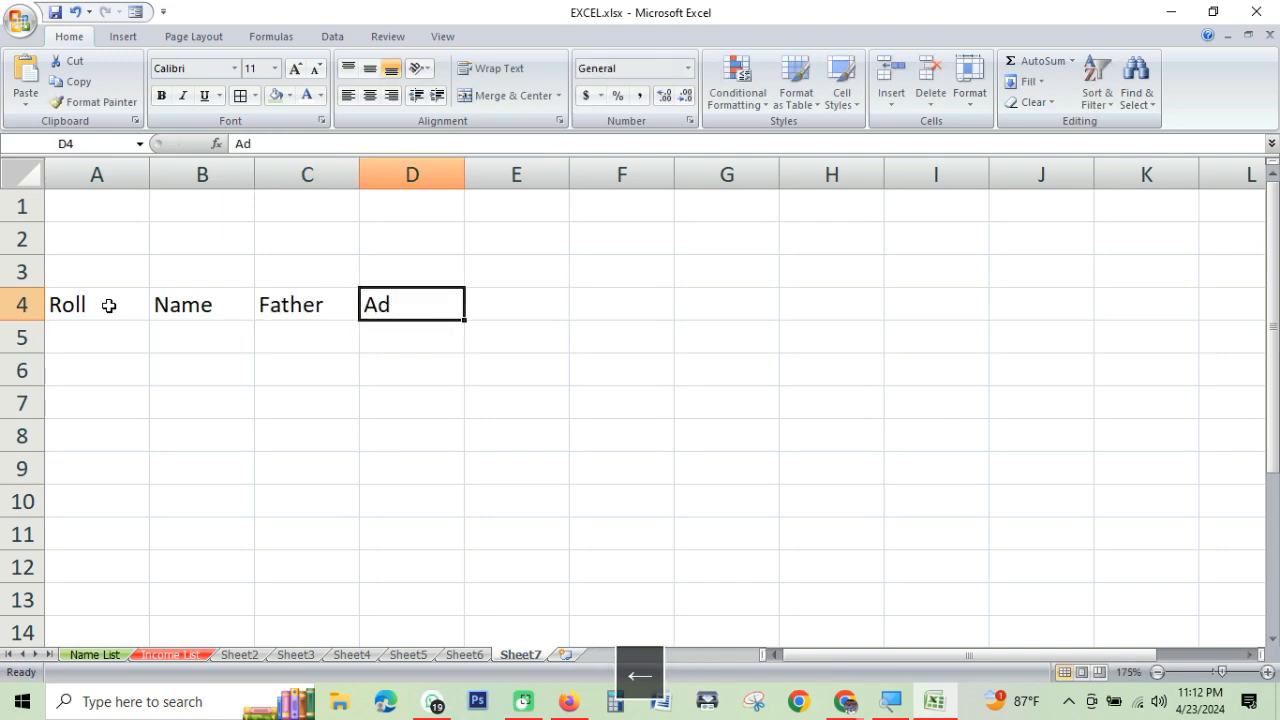
type("Add")
key("Tab")
type("Mo")
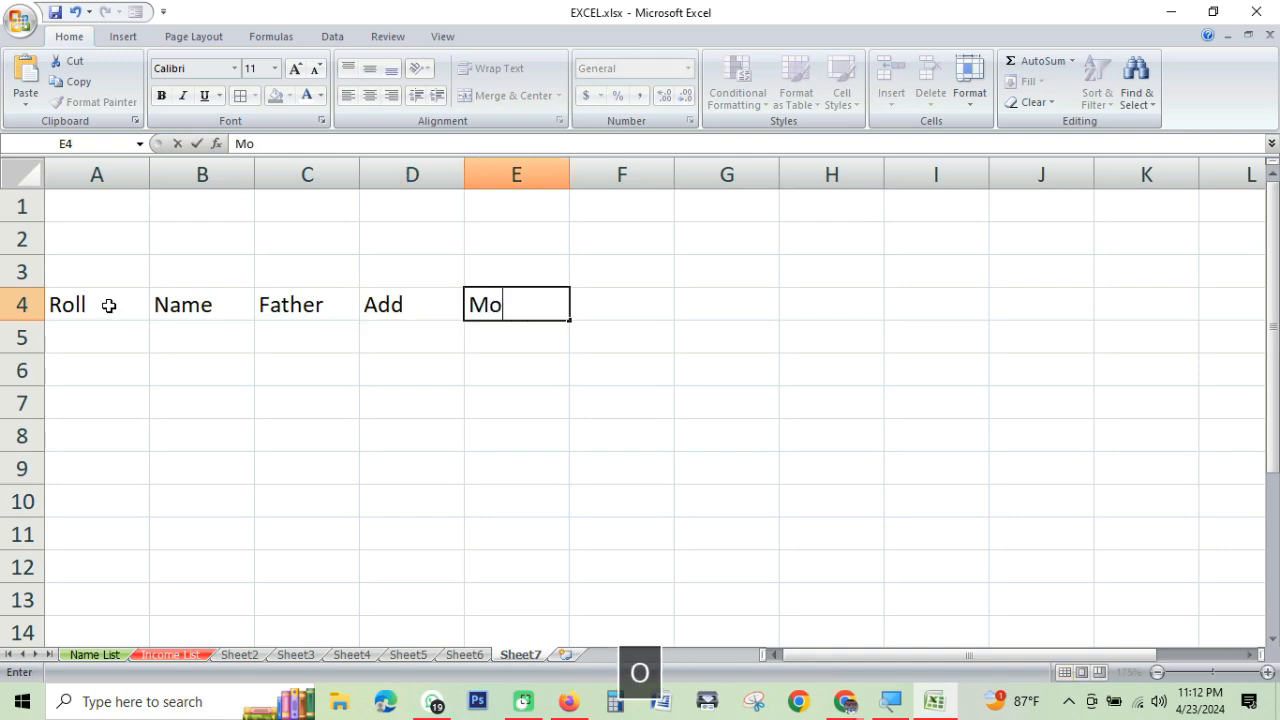
type("b")
left_click(146, 306)
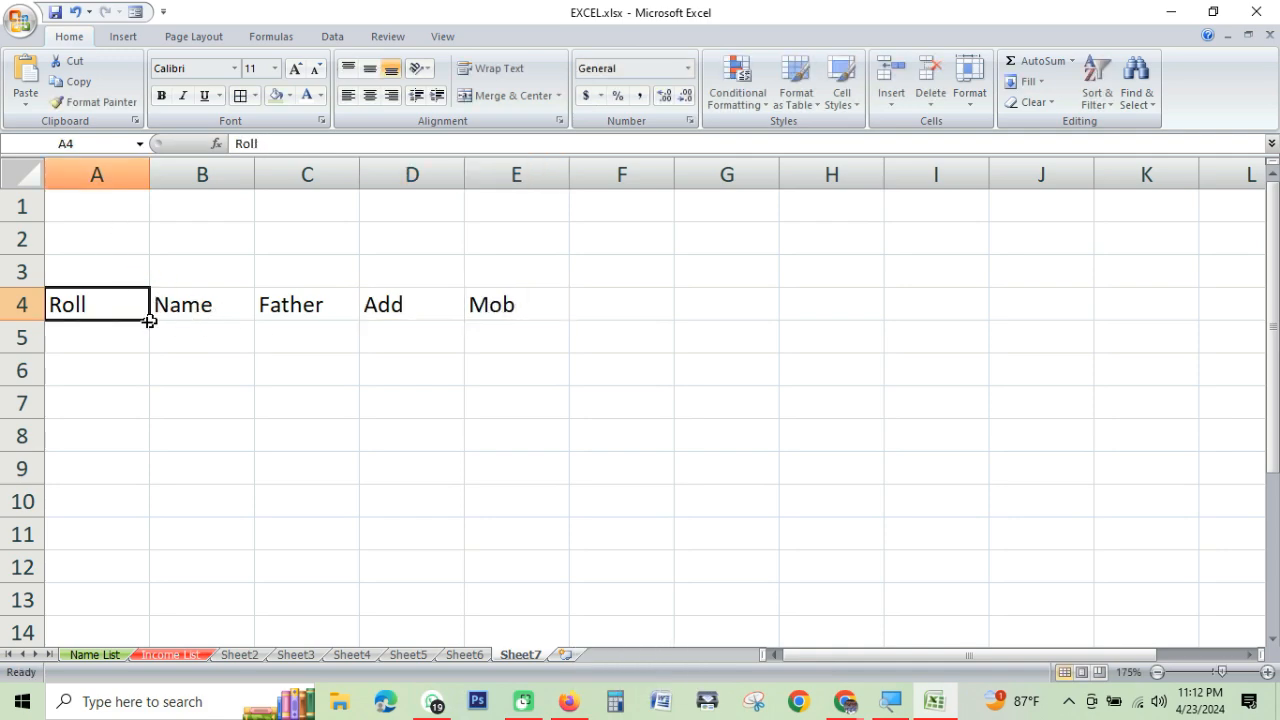
Fill the Roll column with the numbers 1 to 5 in A5:A9 and narrow column A
left_click(112, 350)
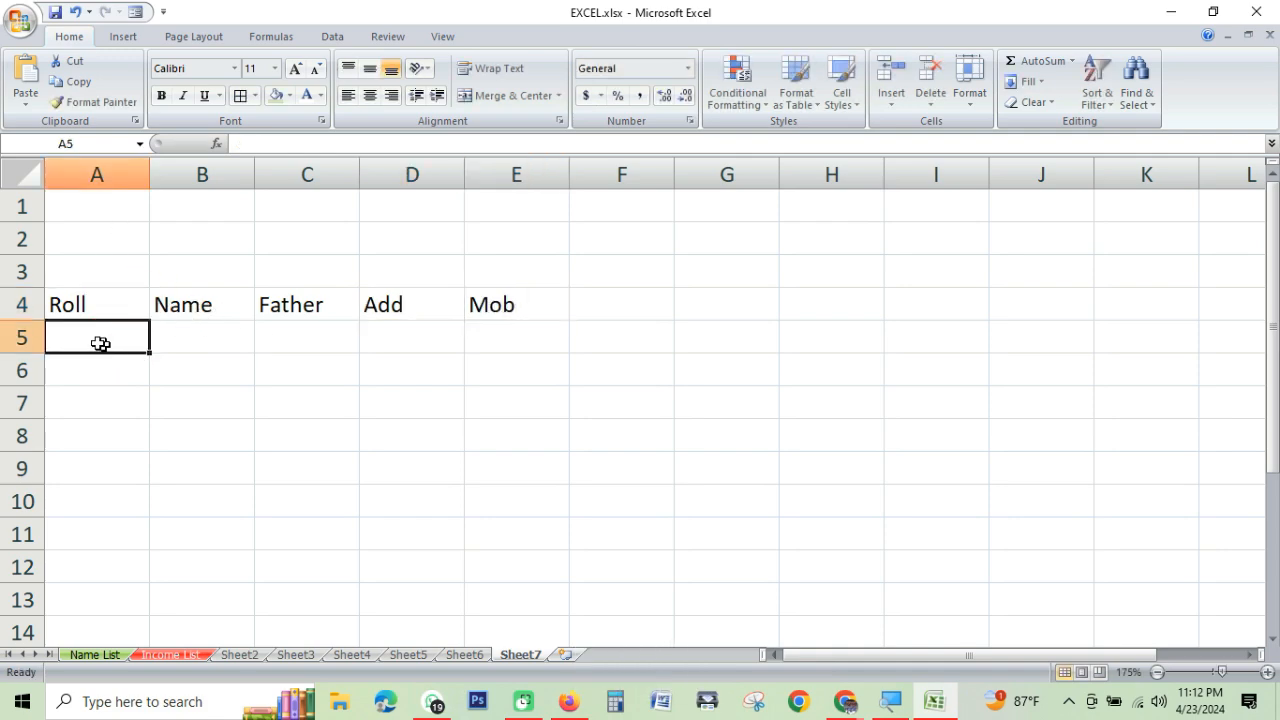
type("1")
key("Return")
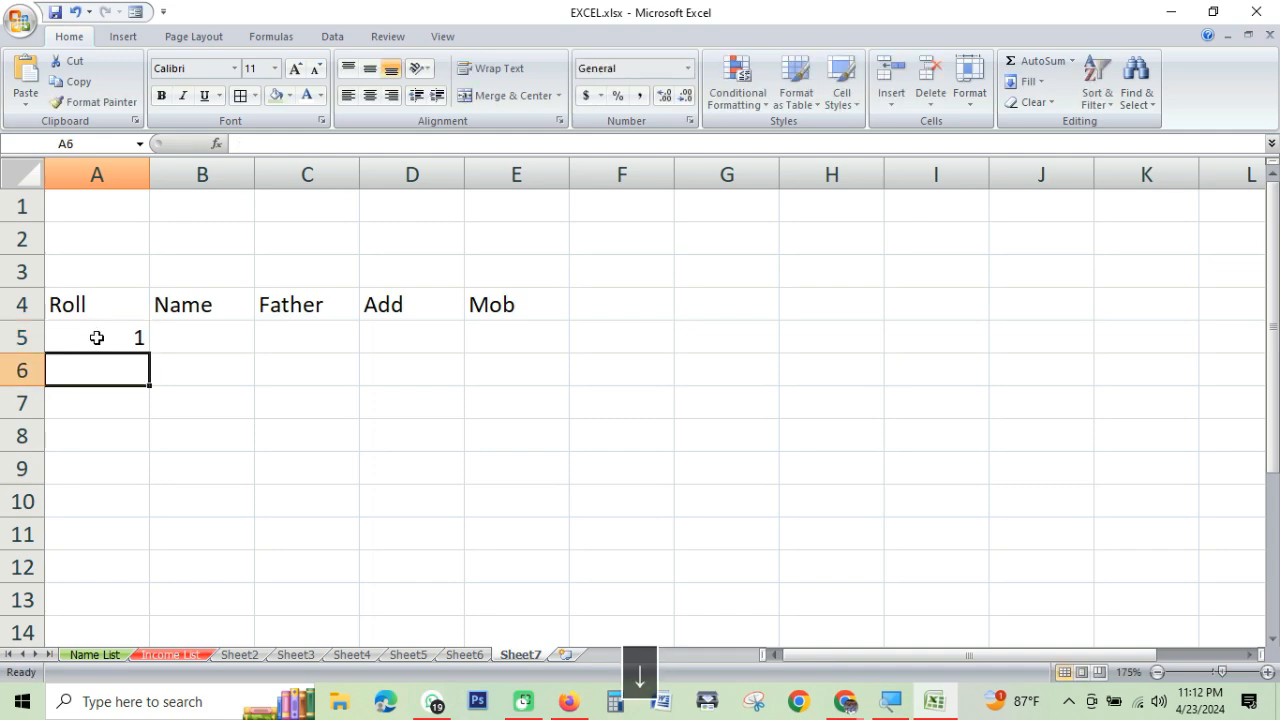
type("2")
left_click(185, 416)
left_click_drag(114, 337, 140, 478)
left_click(234, 503)
left_click_drag(146, 174, 121, 175)
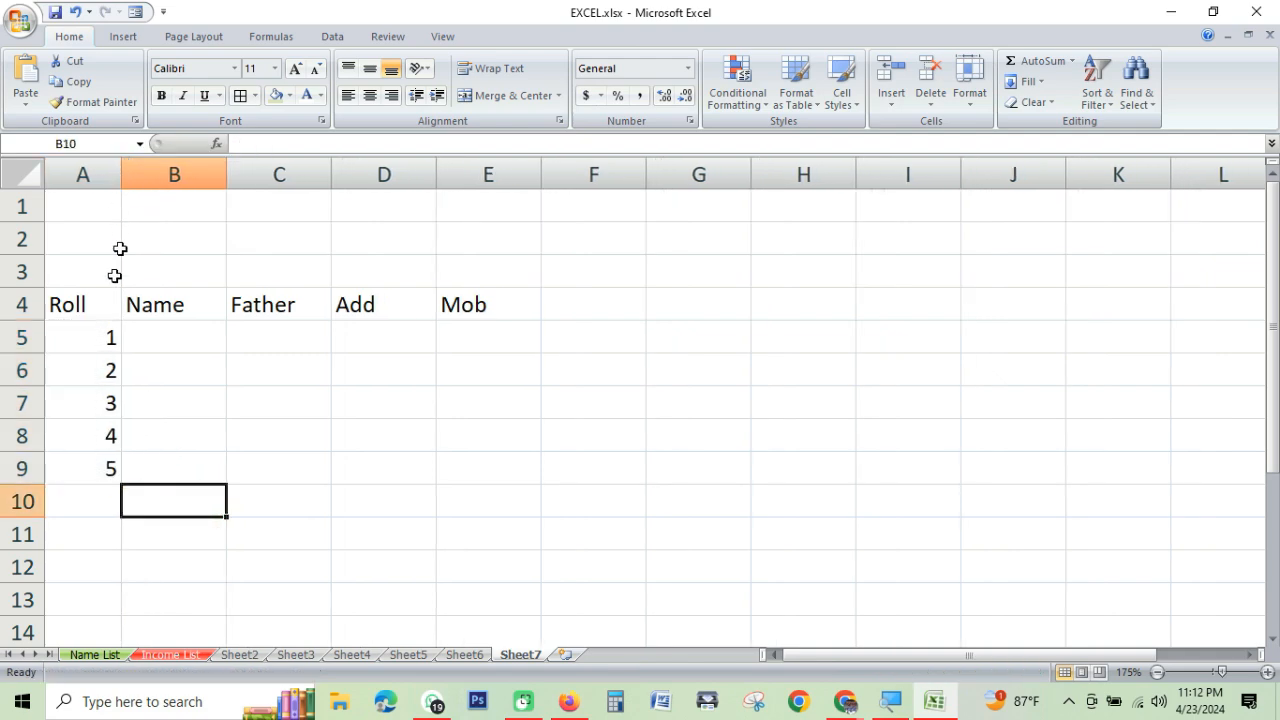
Apply borders to all cells of the new table from A4 to E9
left_click(72, 307)
left_click_drag(108, 307, 494, 466)
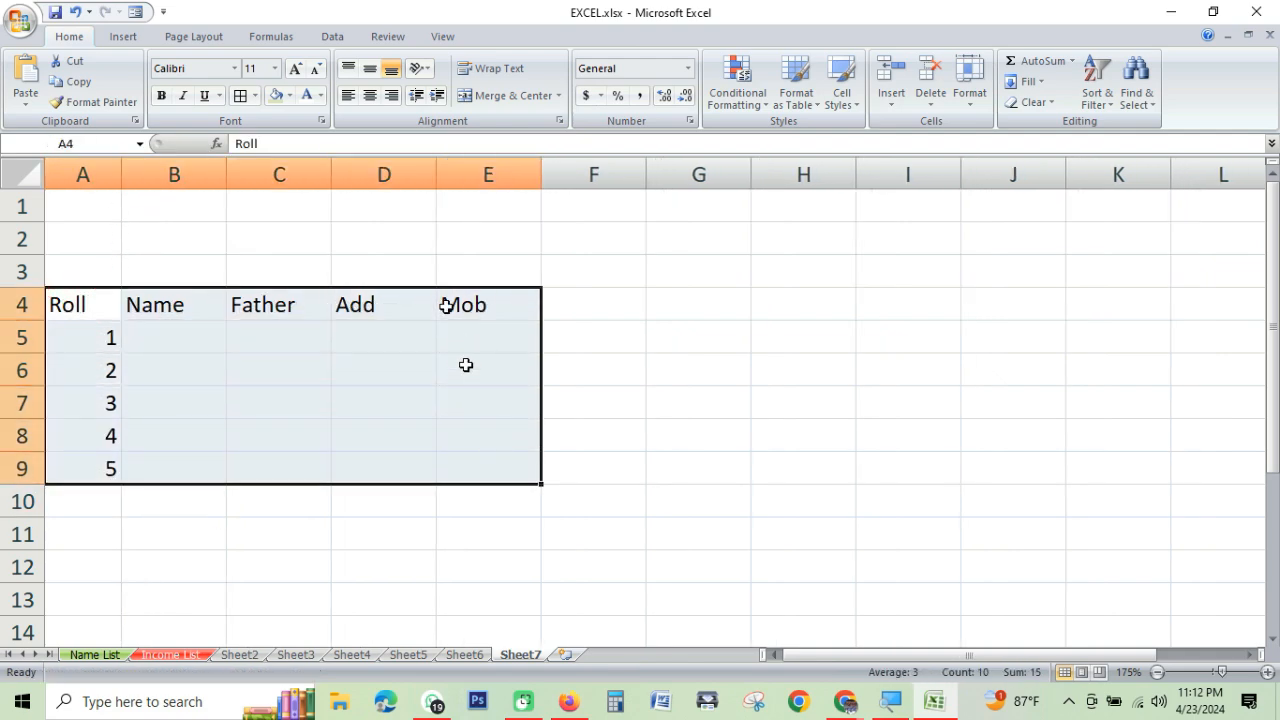
left_click(240, 95)
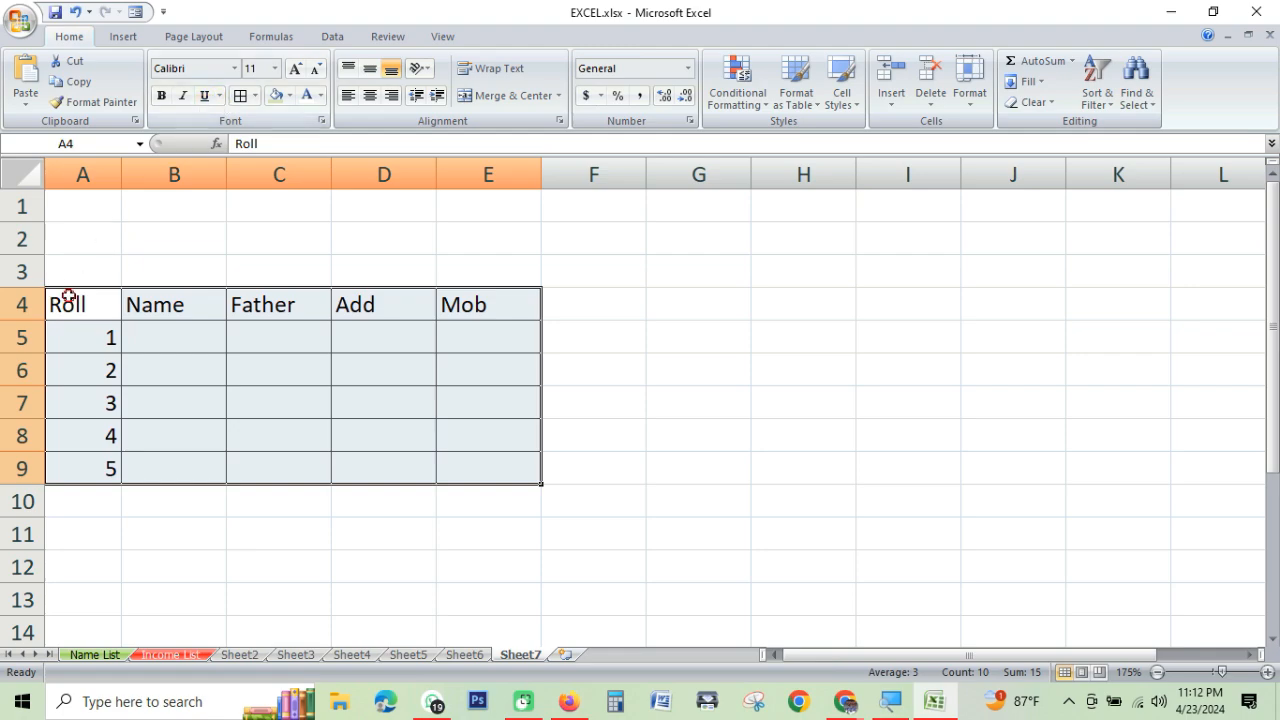
Format the heading row A4:E4 in bold at size 14 with centred text
left_click_drag(60, 295, 465, 296)
left_click(161, 95)
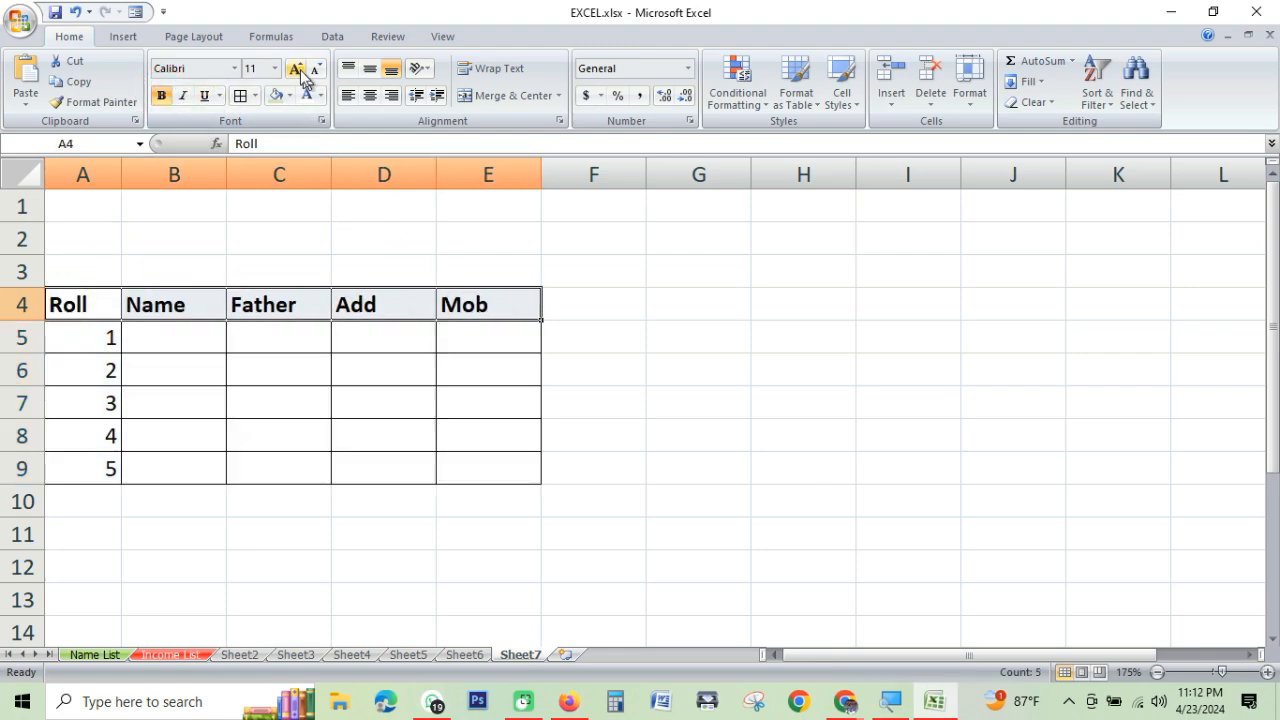
left_click(296, 68)
left_click(300, 71)
left_click(370, 96)
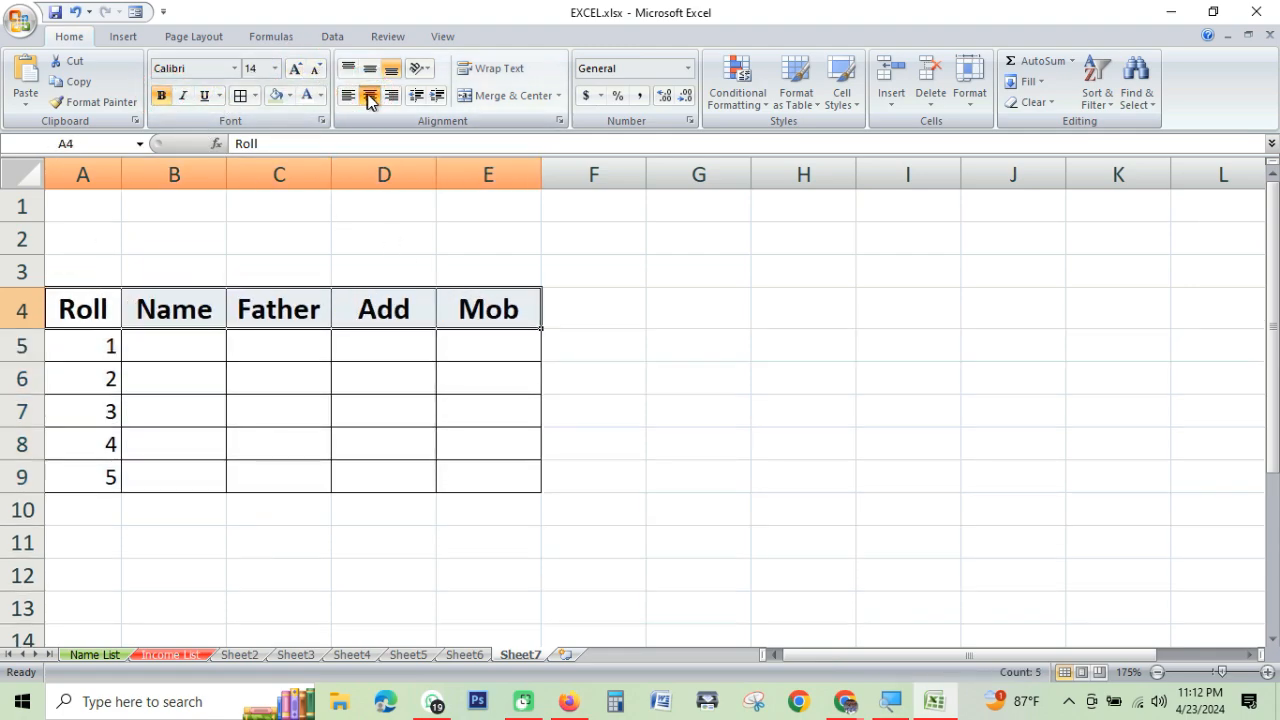
Widen the Name, Father, Add and Mob columns to roughly twice their width
left_click(698, 345)
left_click_drag(228, 172, 338, 170)
left_click_drag(436, 176, 562, 165)
left_click_drag(665, 172, 796, 162)
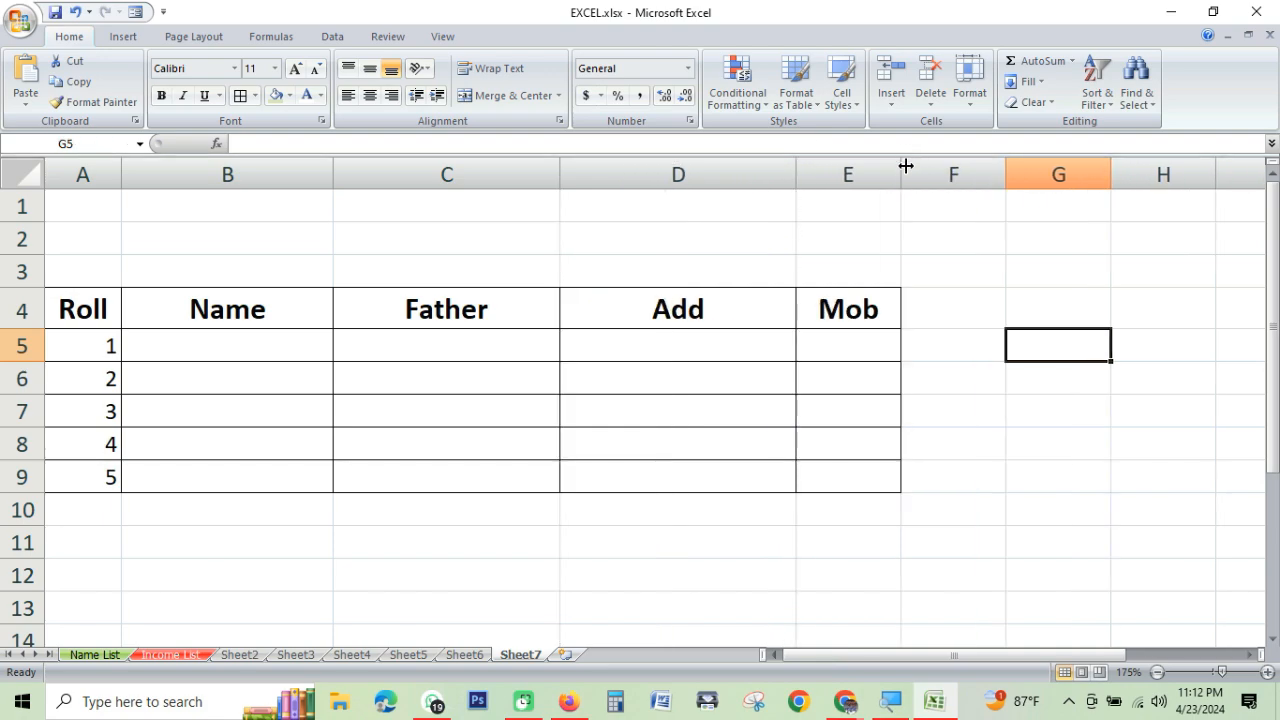
left_click_drag(903, 165, 1056, 163)
left_click(946, 339)
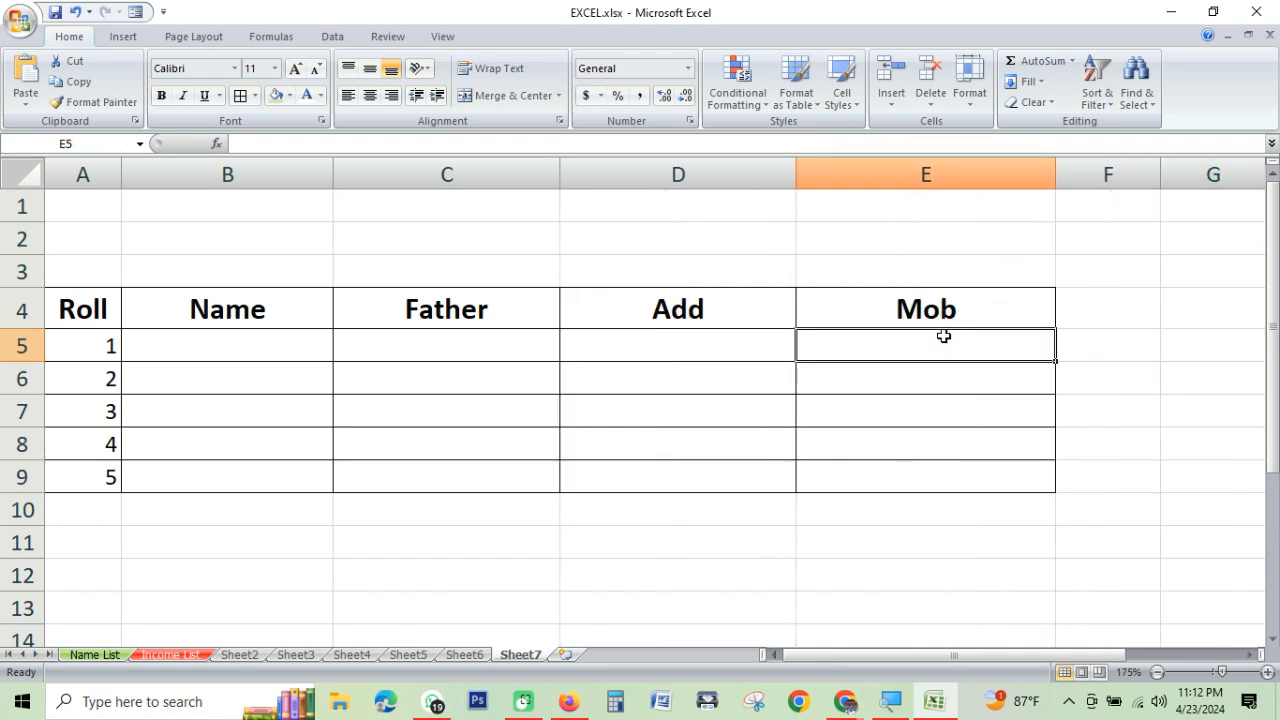
Set the number format of the whole Mob column E to Text
left_click(937, 170)
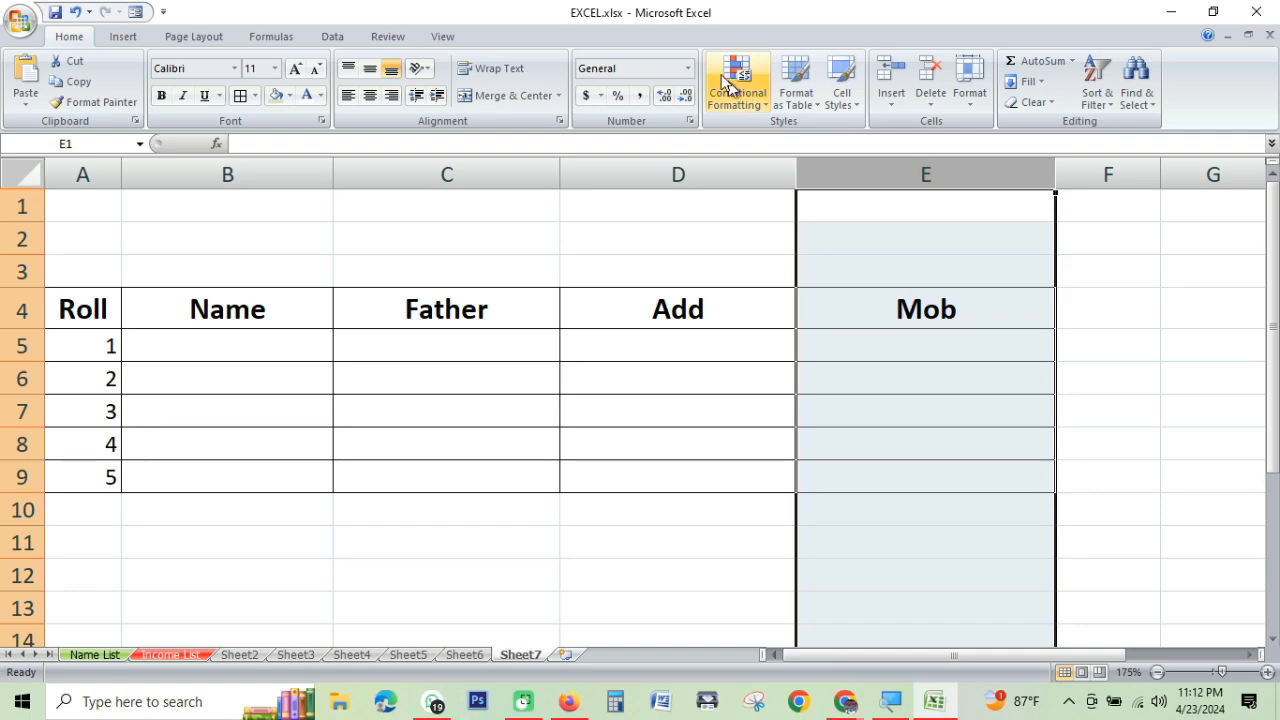
left_click(688, 68)
scroll(687, 286, "down", 1)
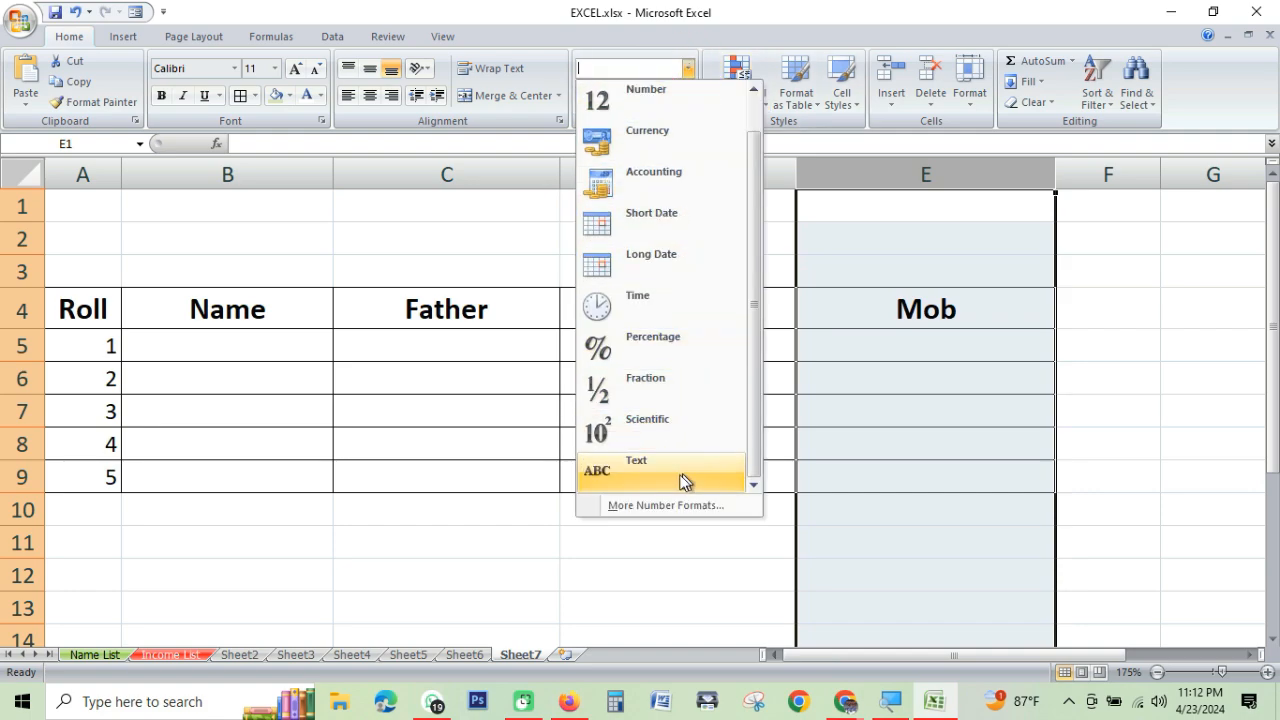
left_click(682, 477)
left_click(1028, 424)
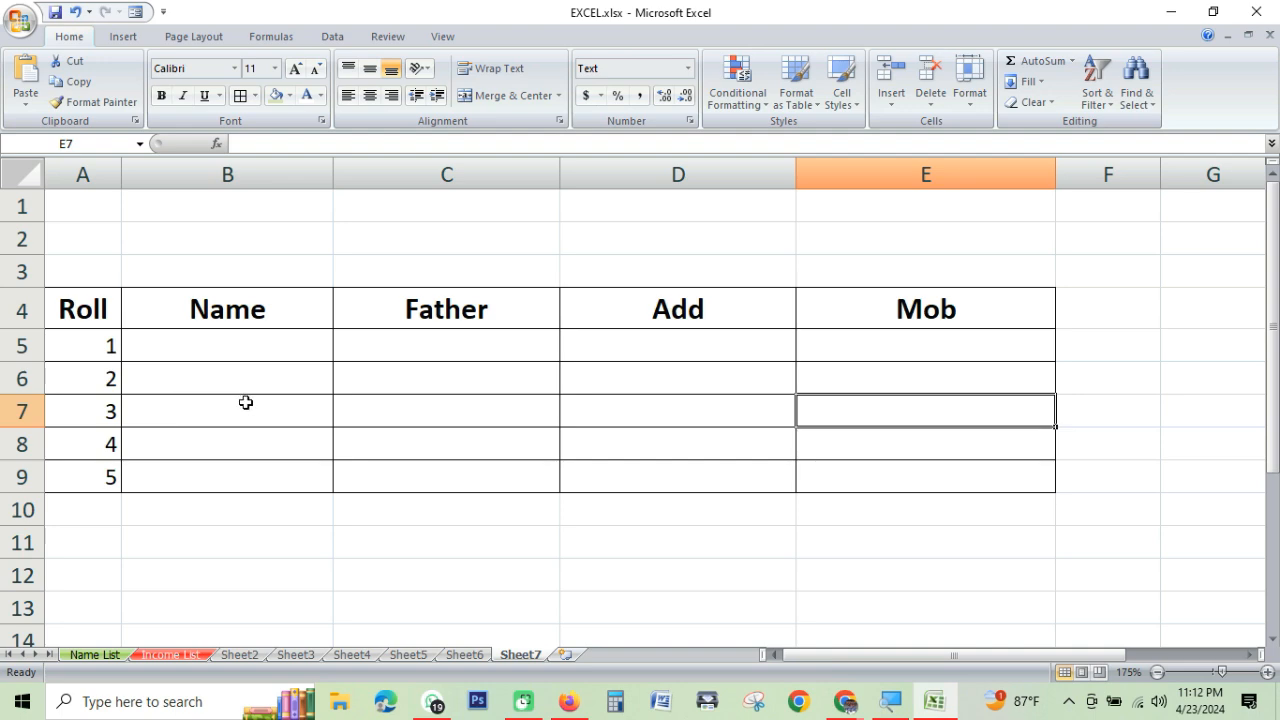
Review the new table's layout and the empty entry cells under Name, Father, Add and Mob
left_click(193, 352)
left_click(189, 409)
left_click(192, 466)
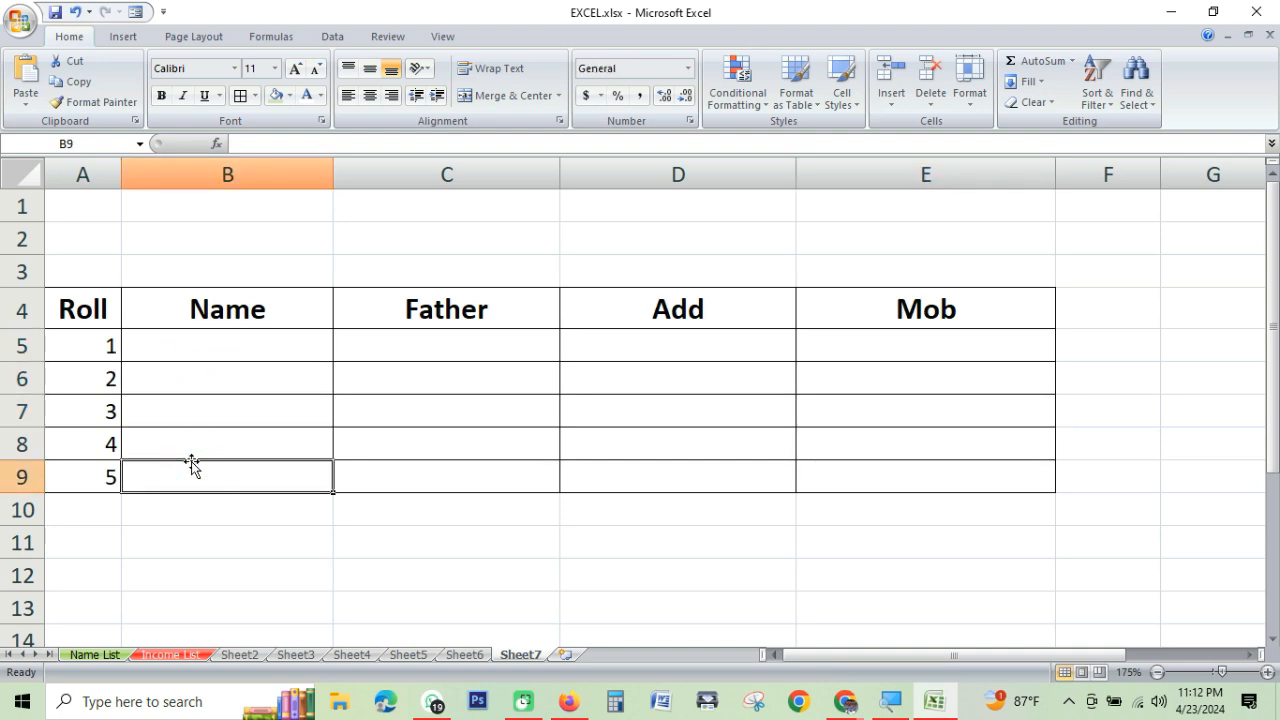
left_click_drag(429, 349, 429, 470)
left_click(452, 357)
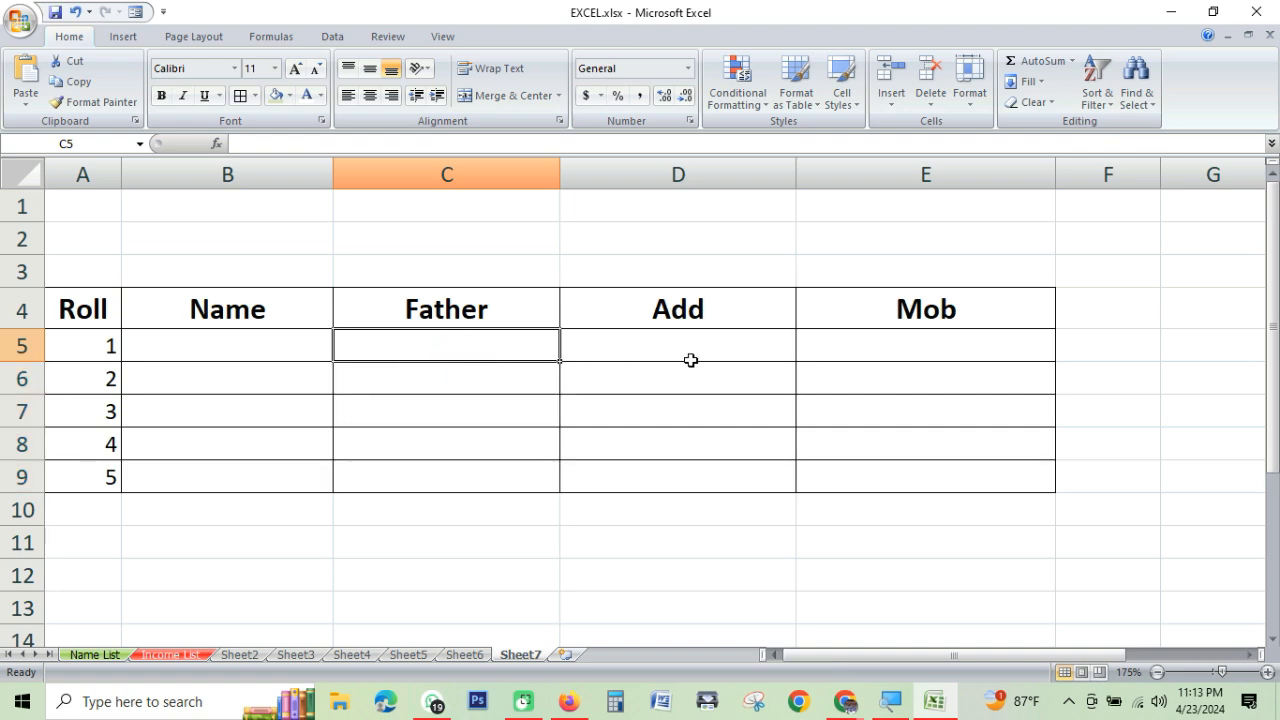
left_click_drag(72, 309, 1006, 480)
left_click(265, 355)
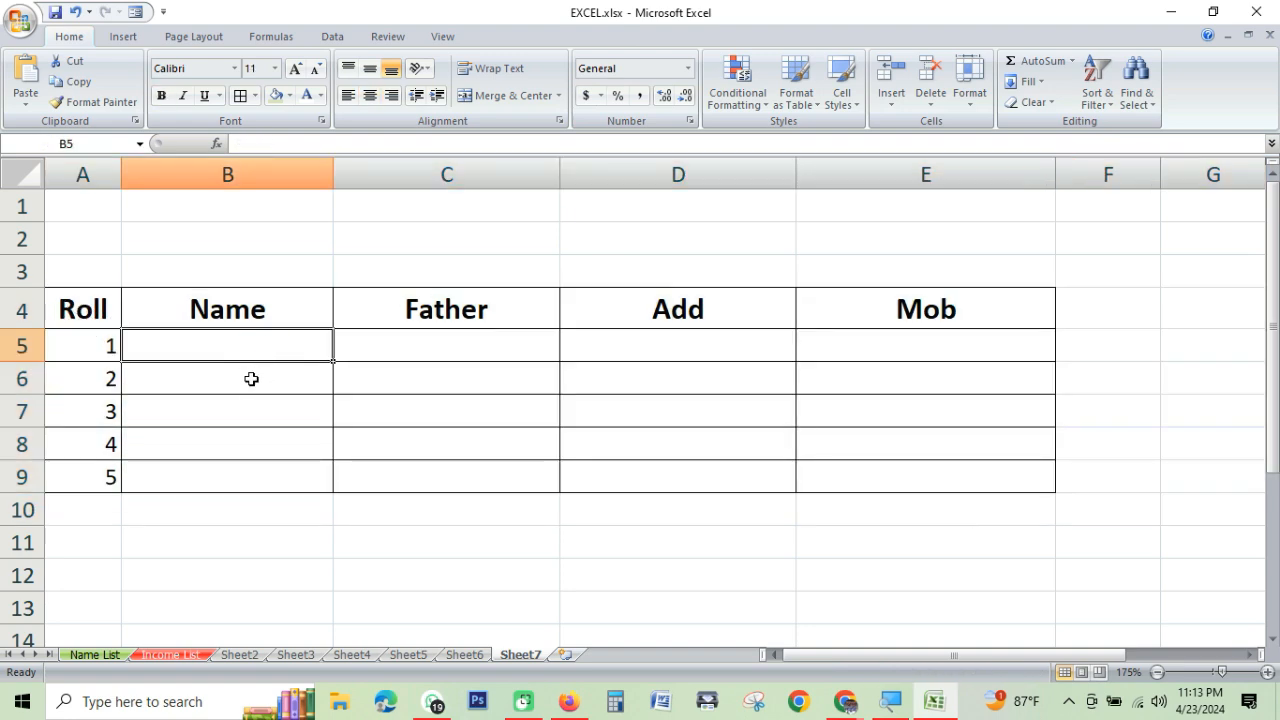
left_click(251, 379)
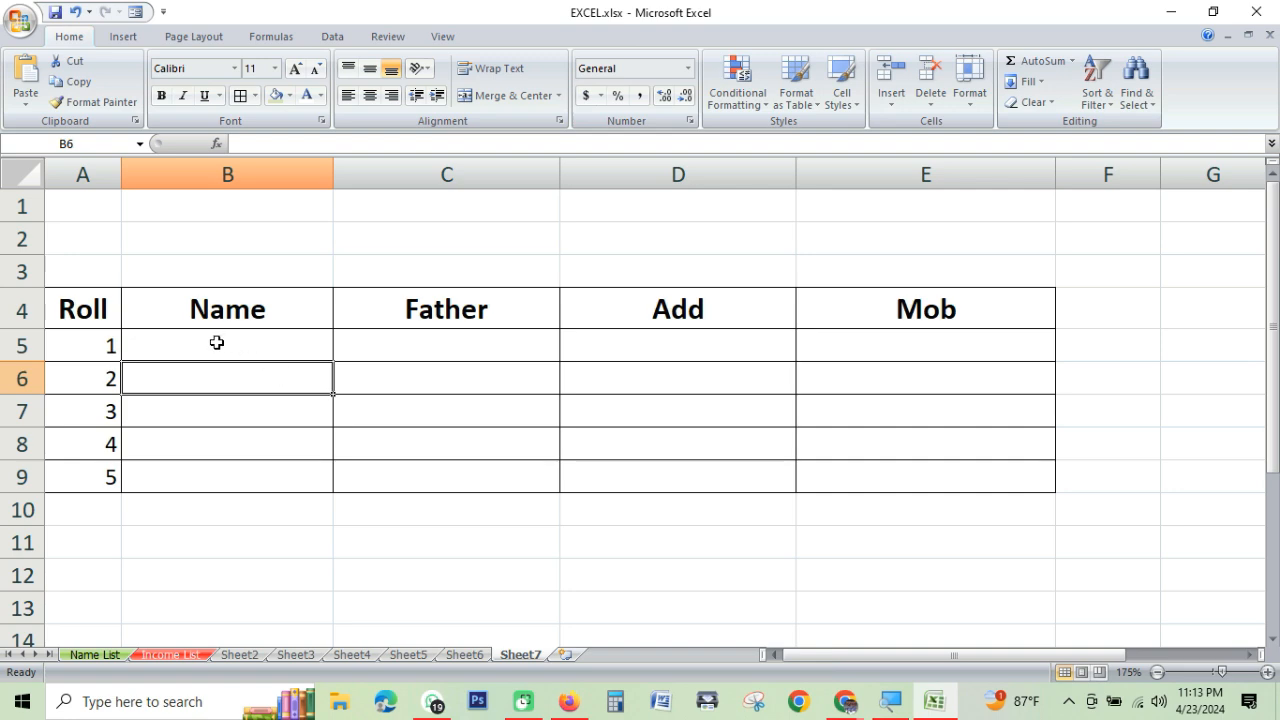
left_click_drag(216, 342, 1010, 474)
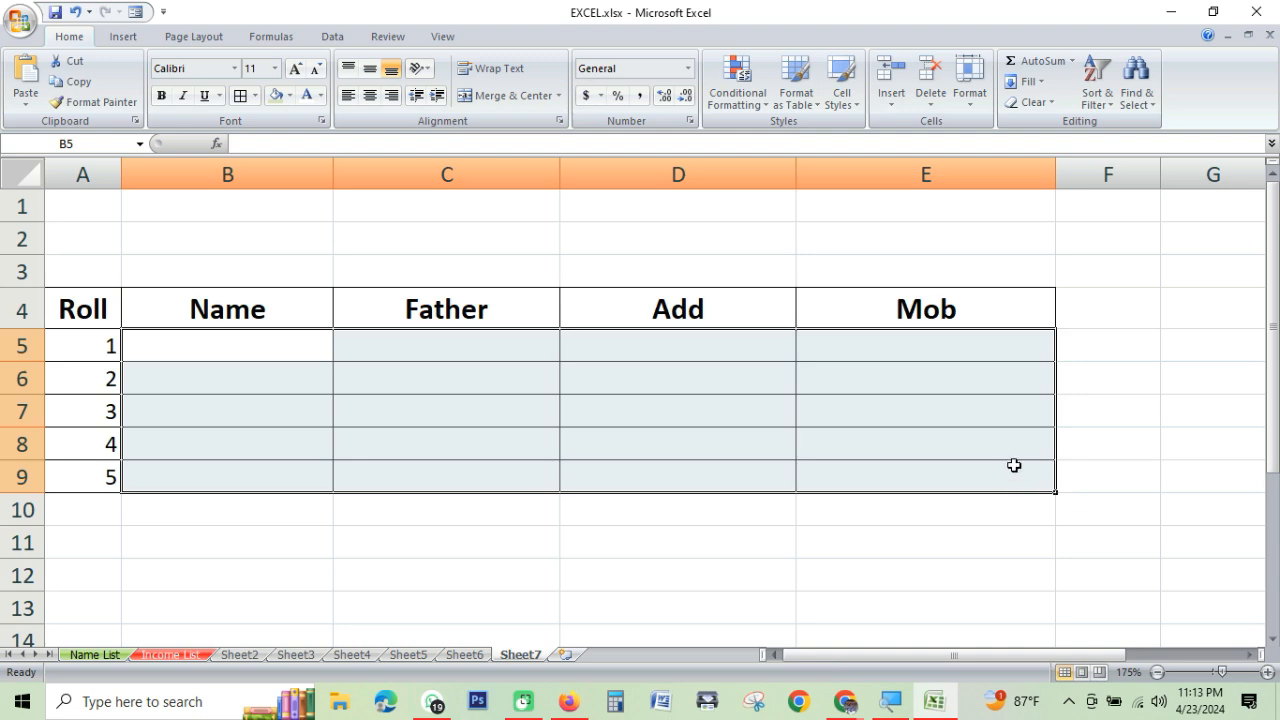
left_click_drag(242, 342, 240, 466)
left_click_drag(391, 343, 391, 480)
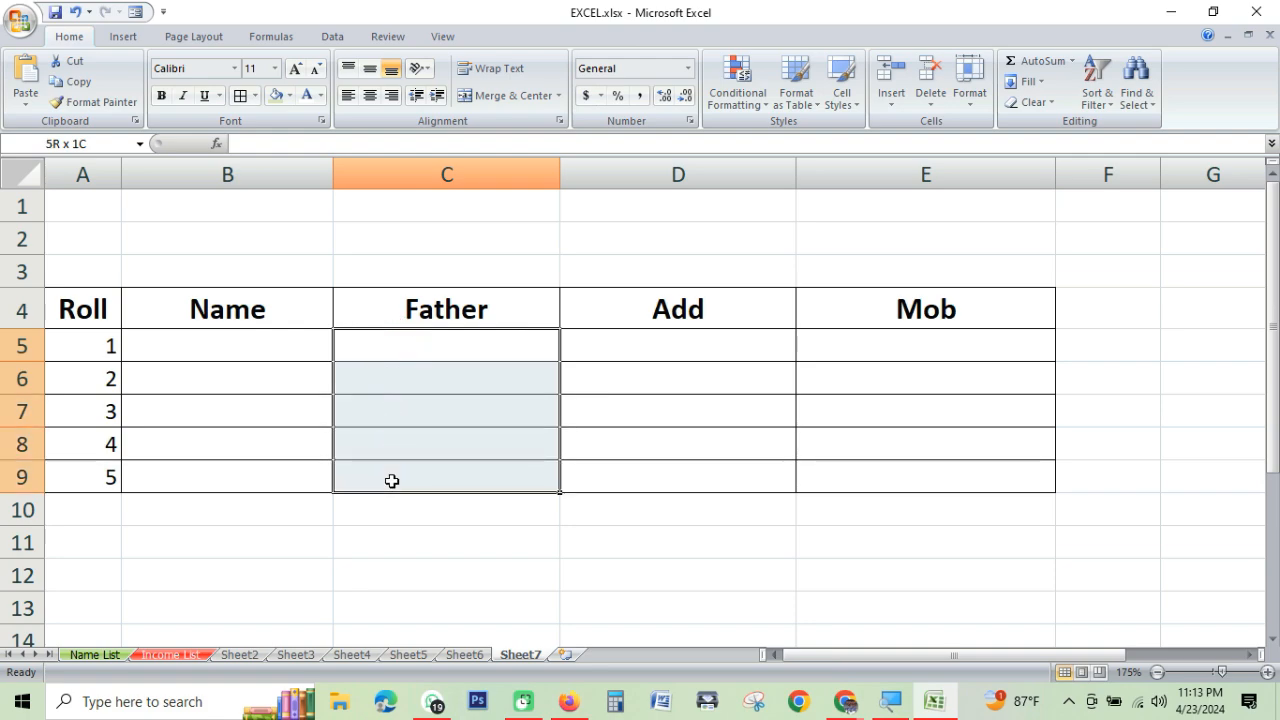
left_click(814, 417)
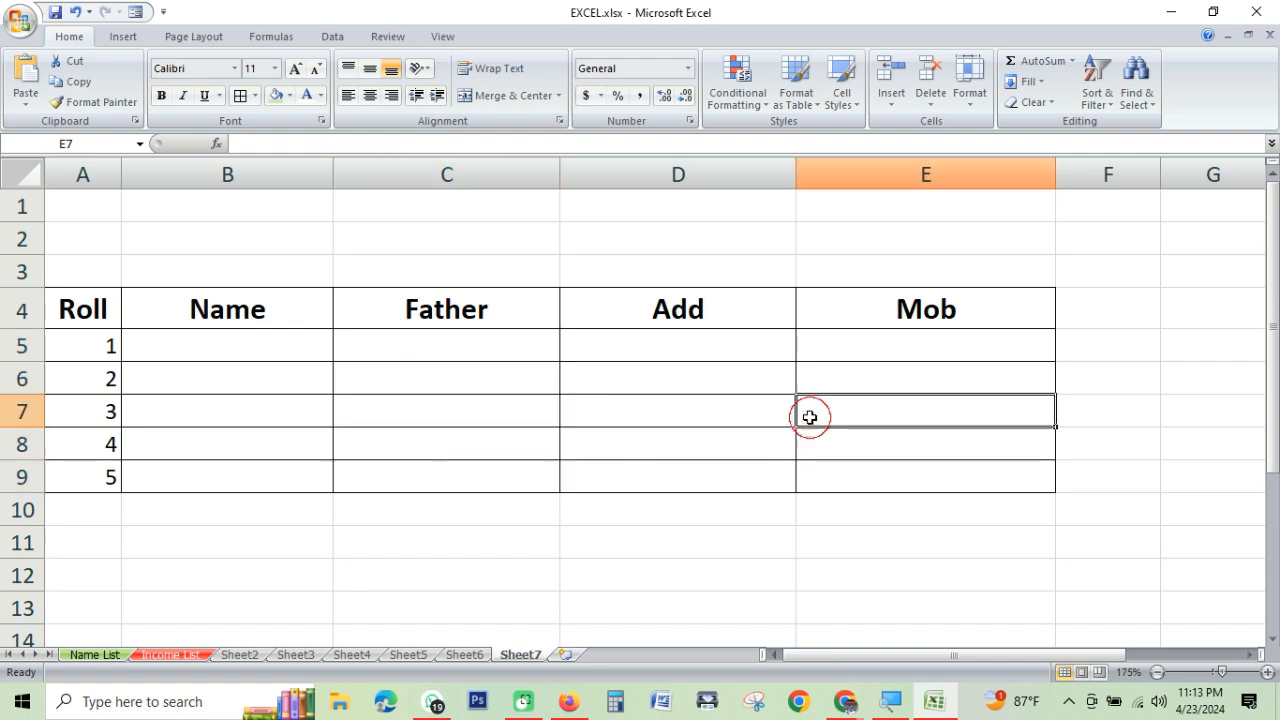
Return to Sheet6 and review the headings and marks of the class 5 mark sheet
left_click(462, 655)
left_click(382, 416)
left_click(298, 380)
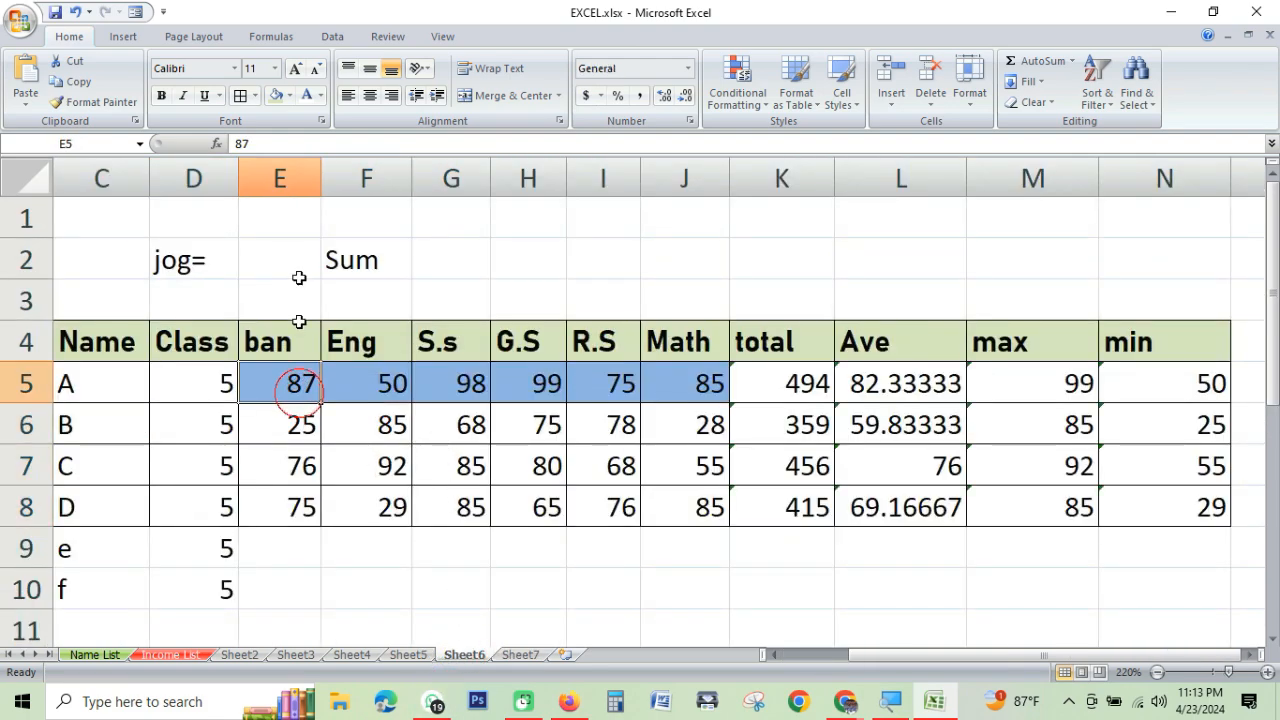
left_click(321, 166)
left_click(480, 350)
left_click(362, 343)
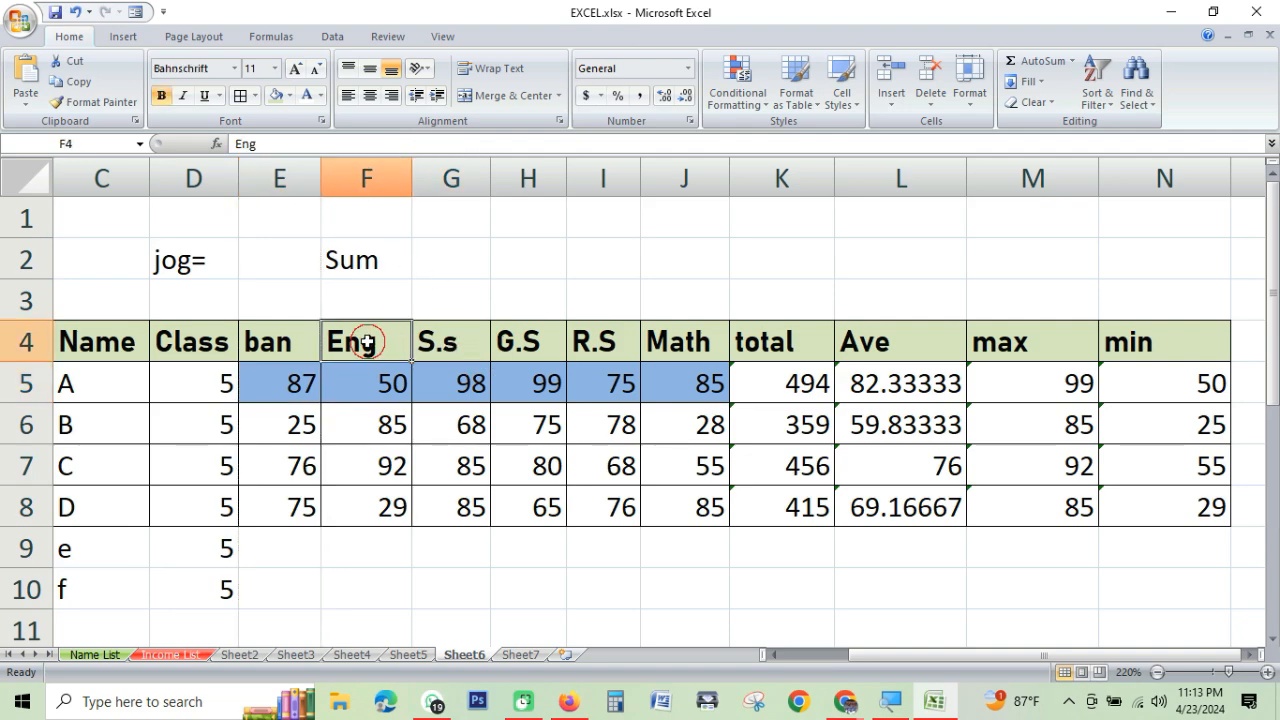
left_click(107, 344)
left_click_drag(93, 342, 563, 342)
left_click(740, 580)
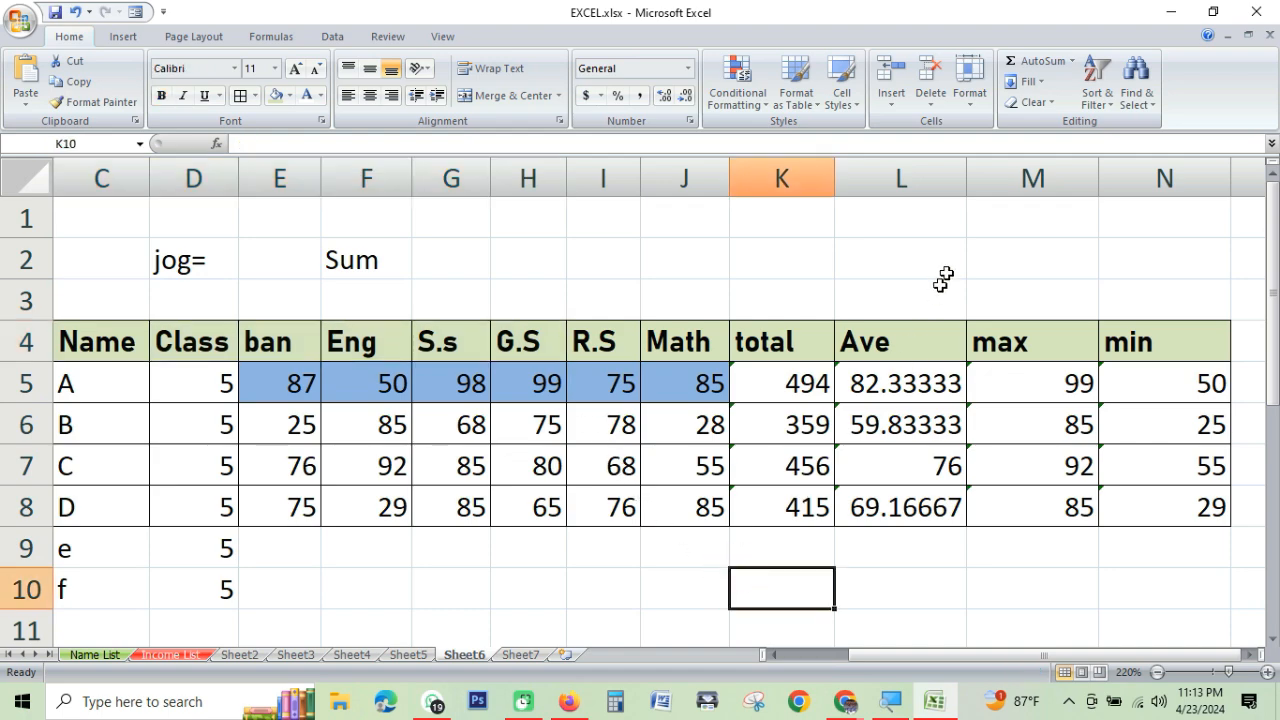
Examine the max column, row 8, rows 1 and 2, and the complete mark table C4:N8 with its subject headings
left_click(1002, 177)
right_click(1005, 177)
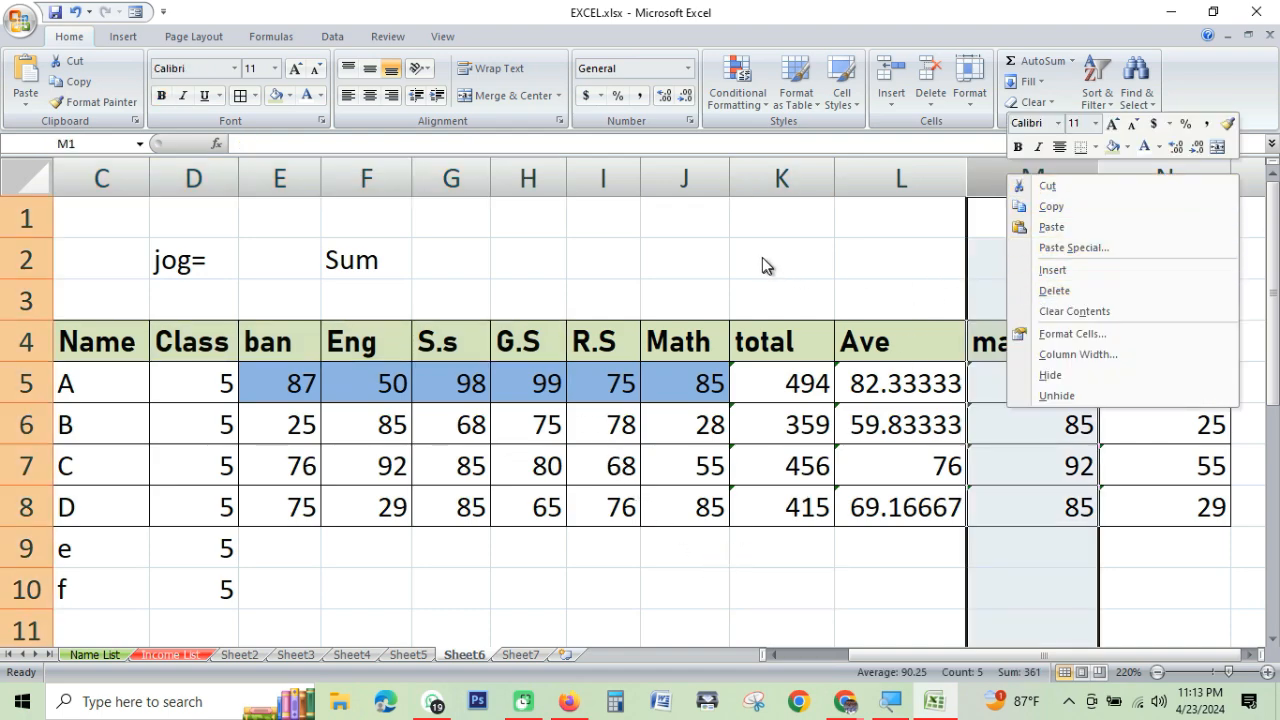
key("Escape")
left_click(28, 508)
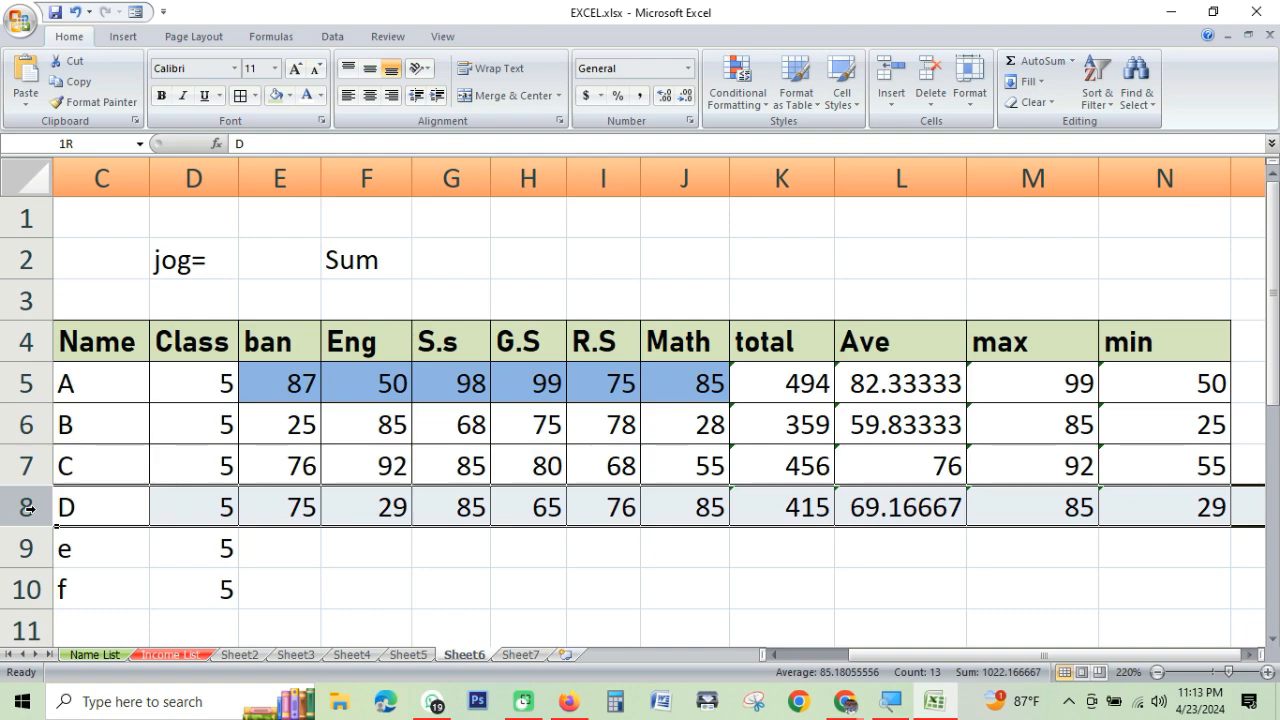
left_click_drag(27, 217, 27, 262)
left_click(306, 307)
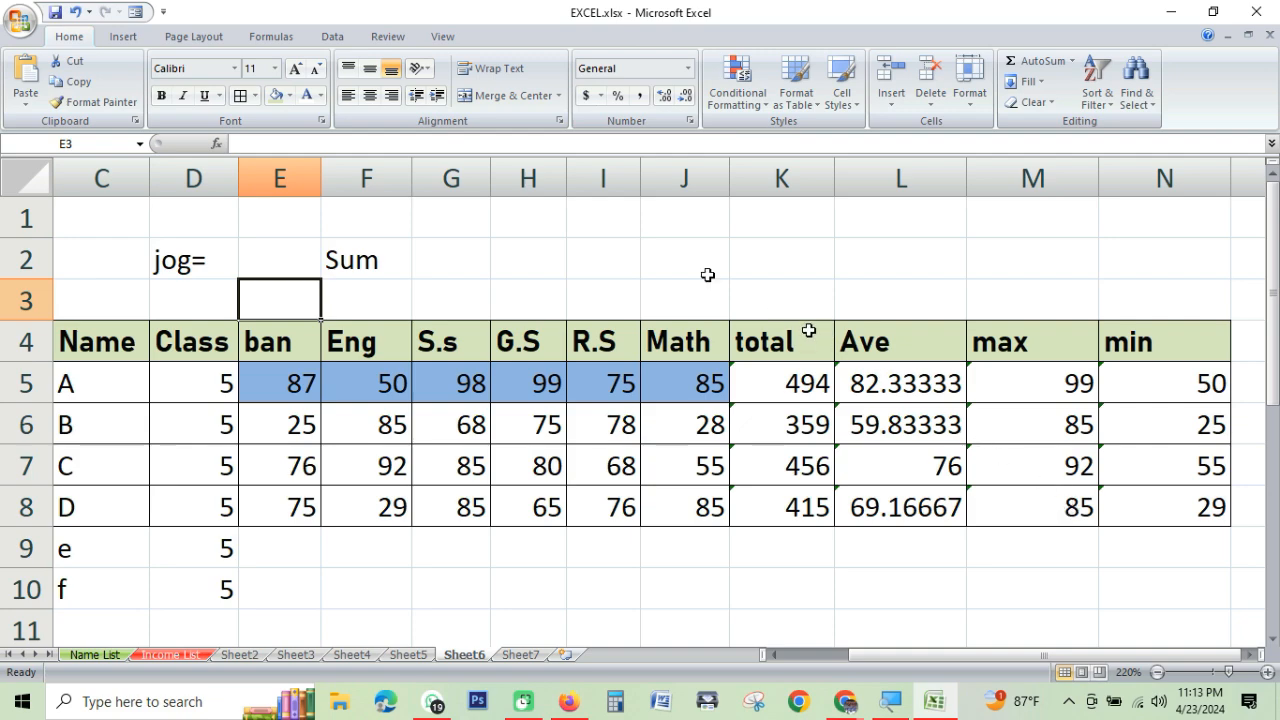
left_click(442, 247)
left_click_drag(96, 347, 1169, 500)
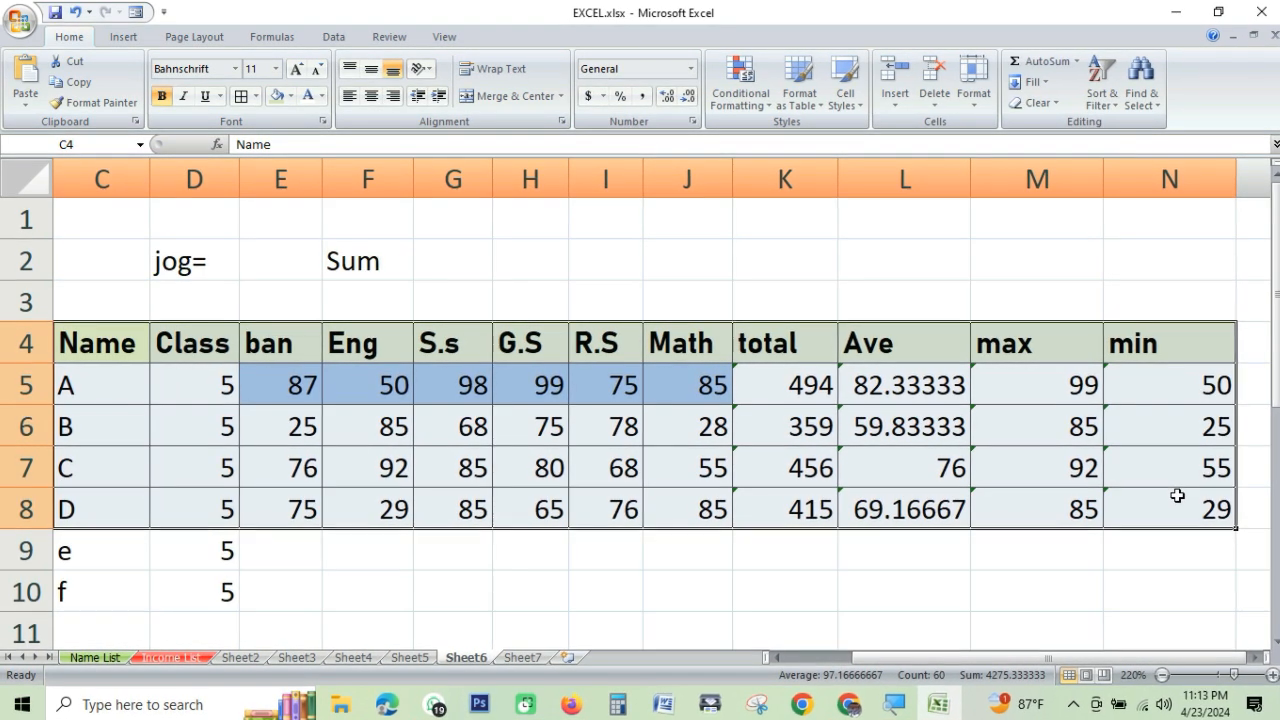
left_click(268, 343)
left_click(366, 343)
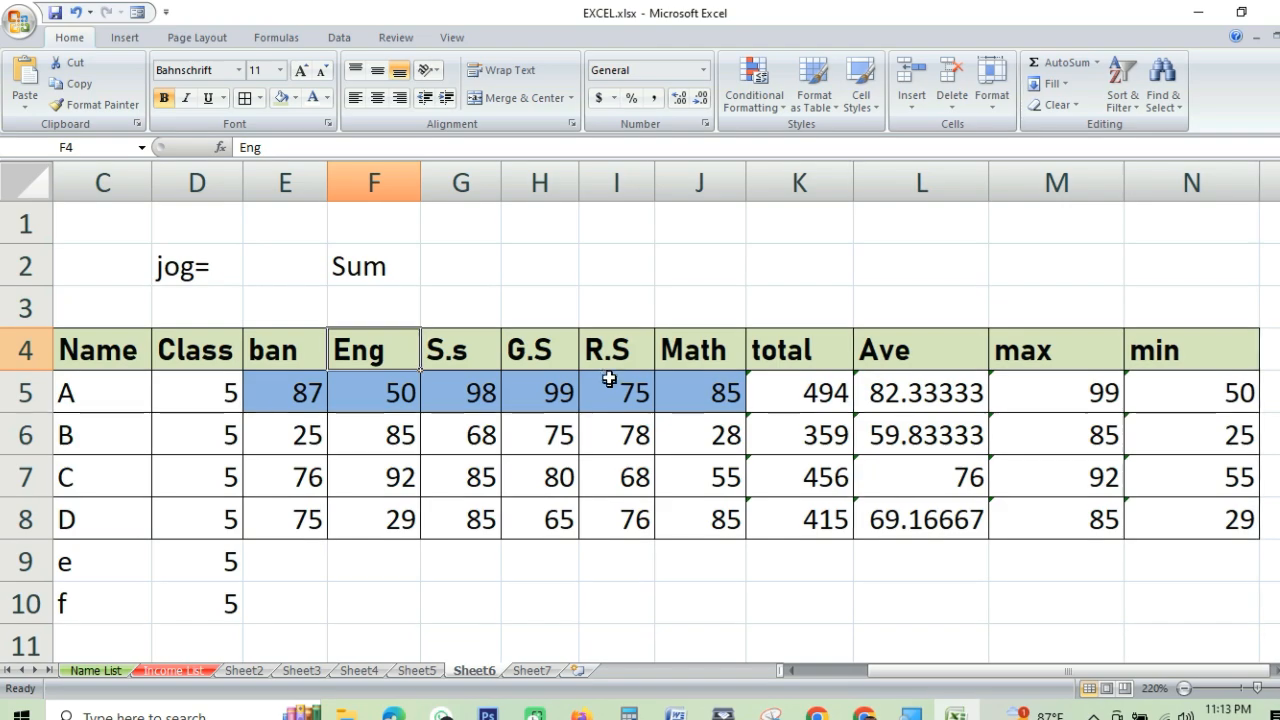
left_click(623, 349)
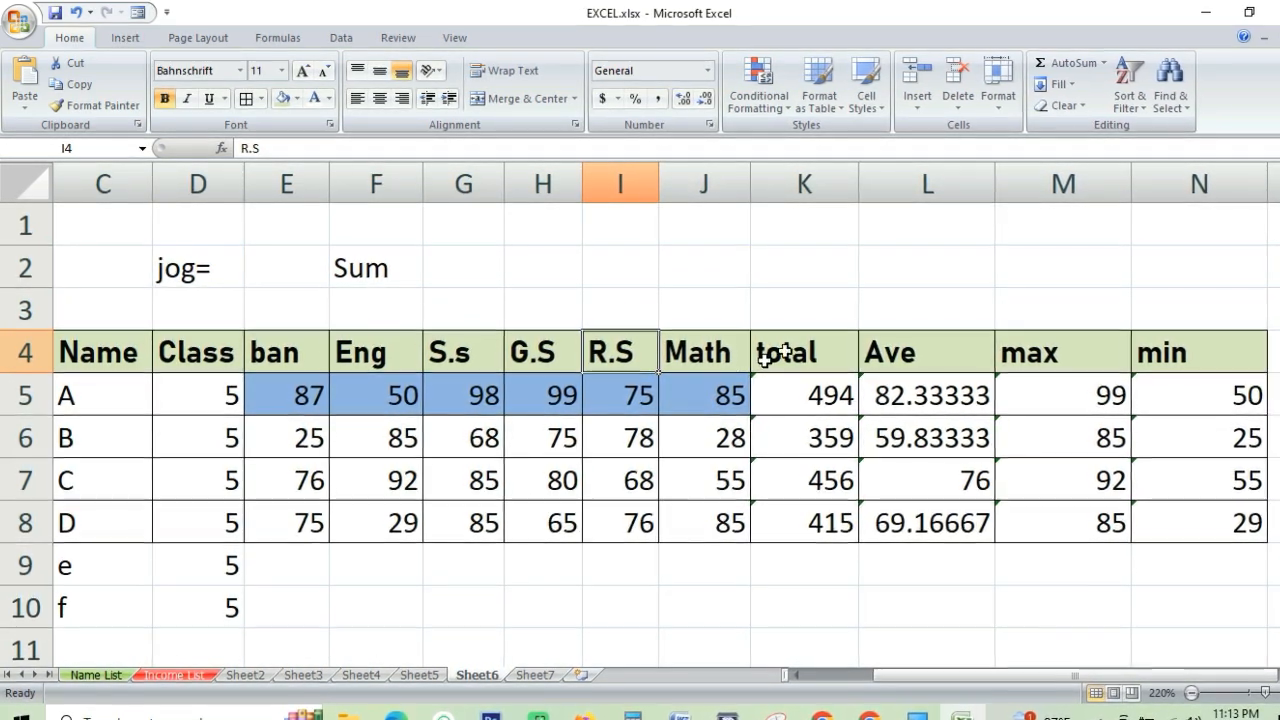
left_click(1206, 14)
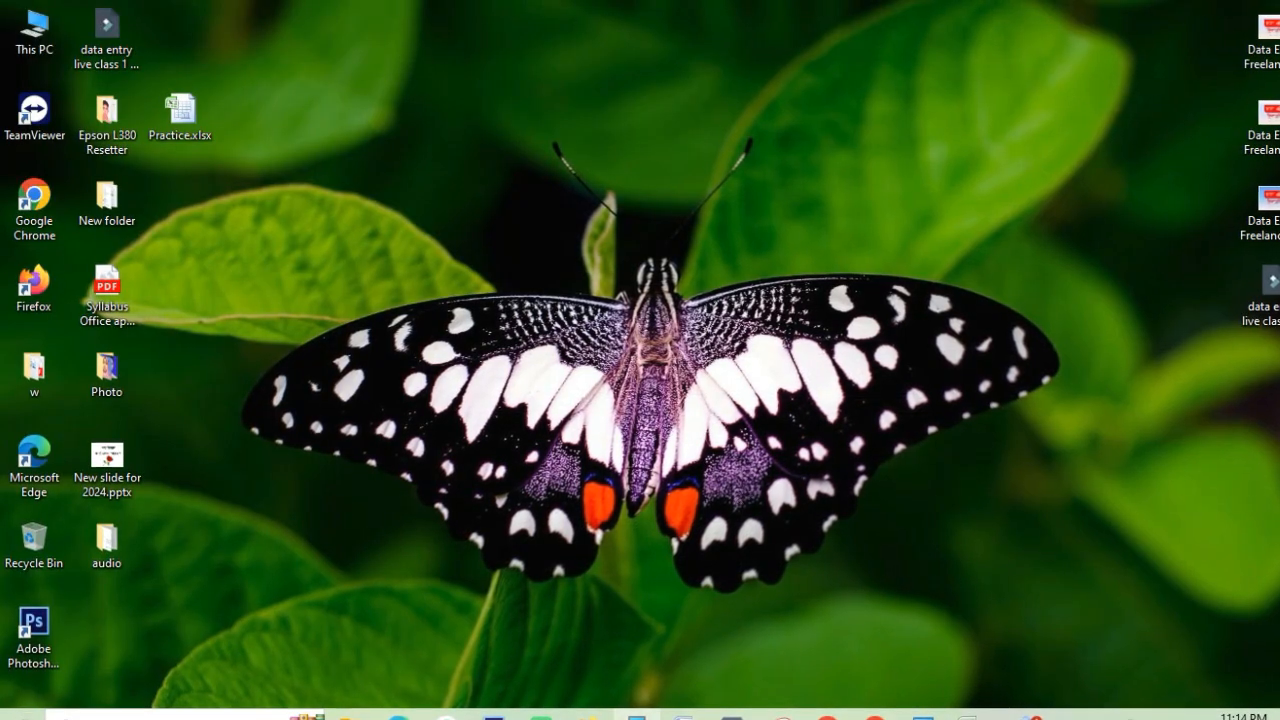
left_click(969, 717)
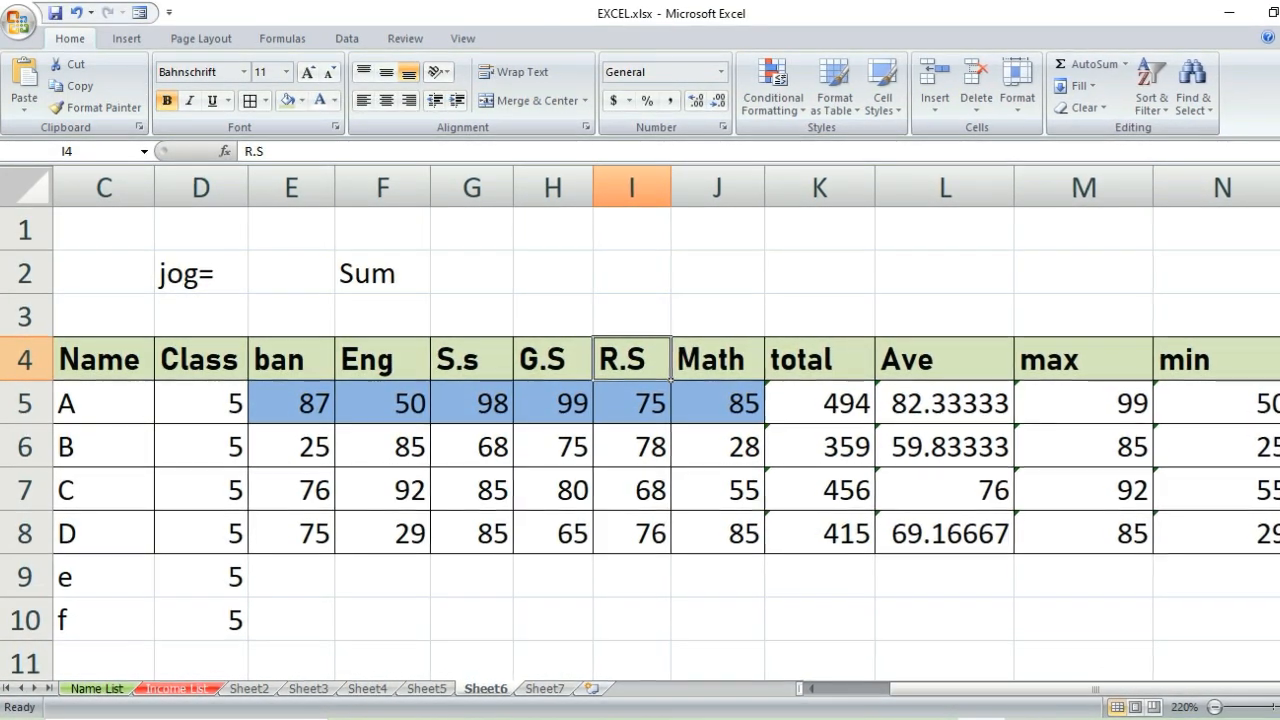
mouse_move(984, 718)
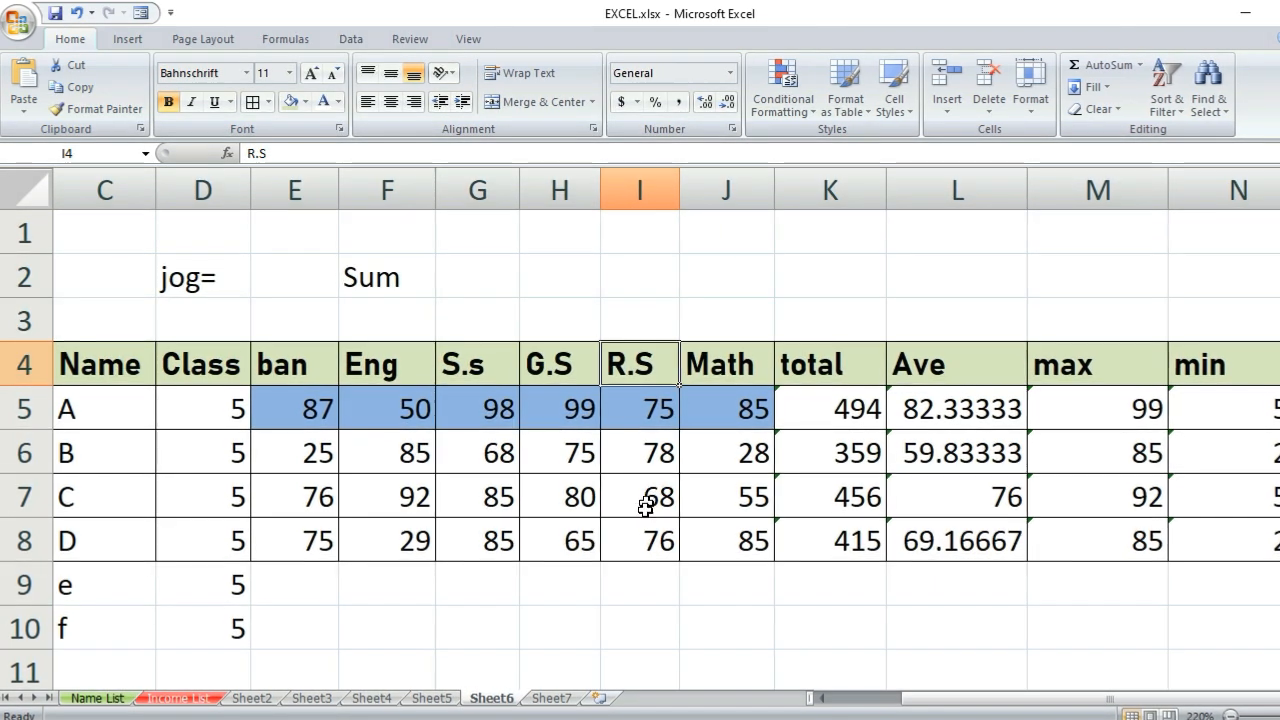
Examine the top, left and right values in the custom page margins of Sheet6 and accept the page setup
left_click(204, 39)
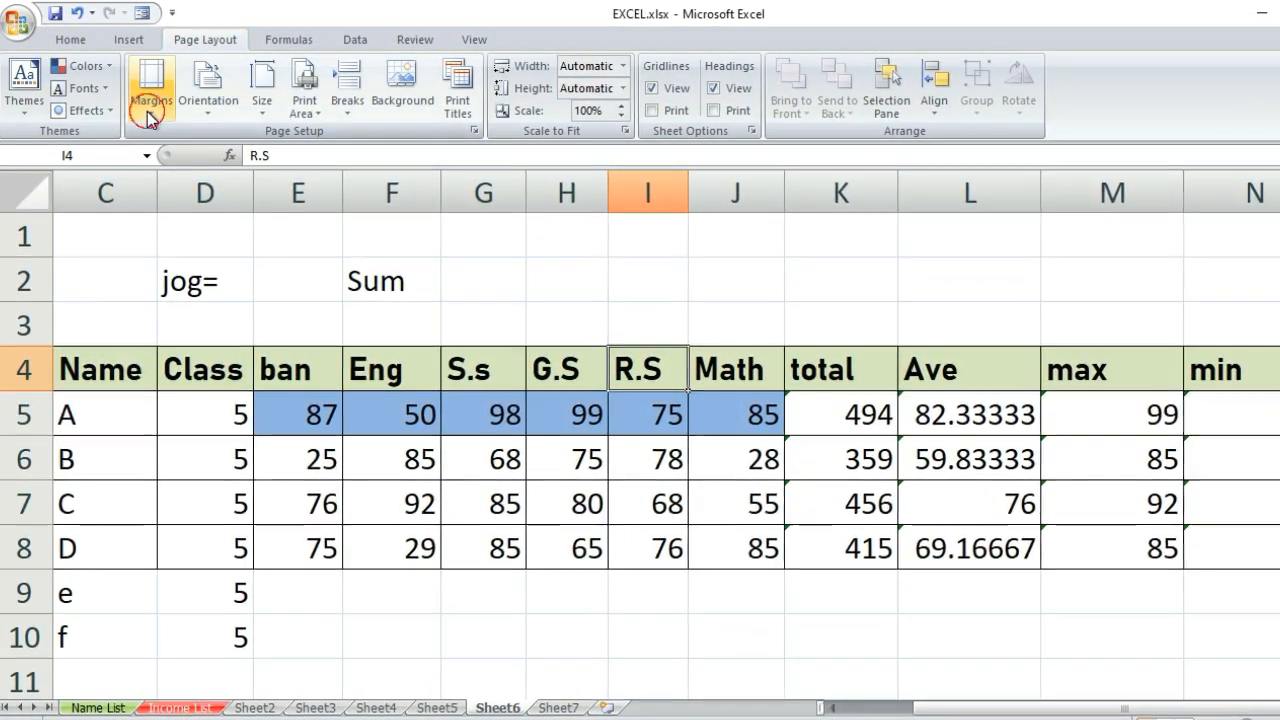
left_click(150, 108)
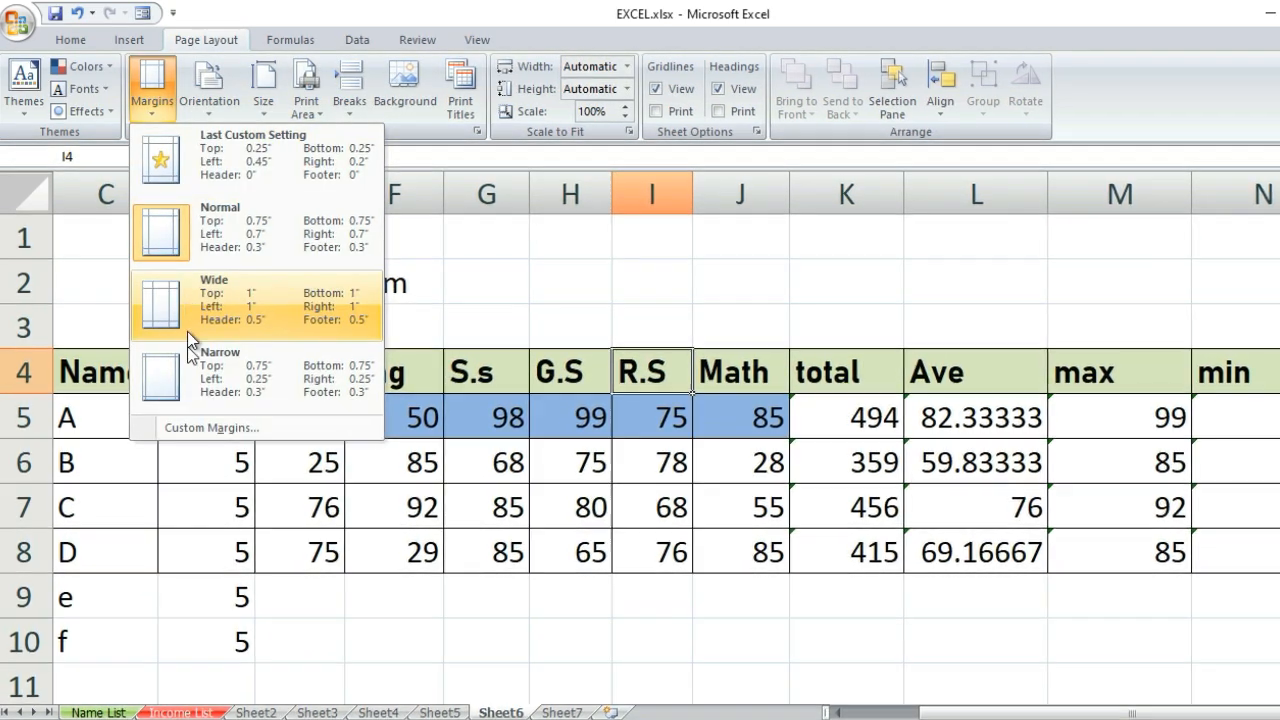
left_click(228, 431)
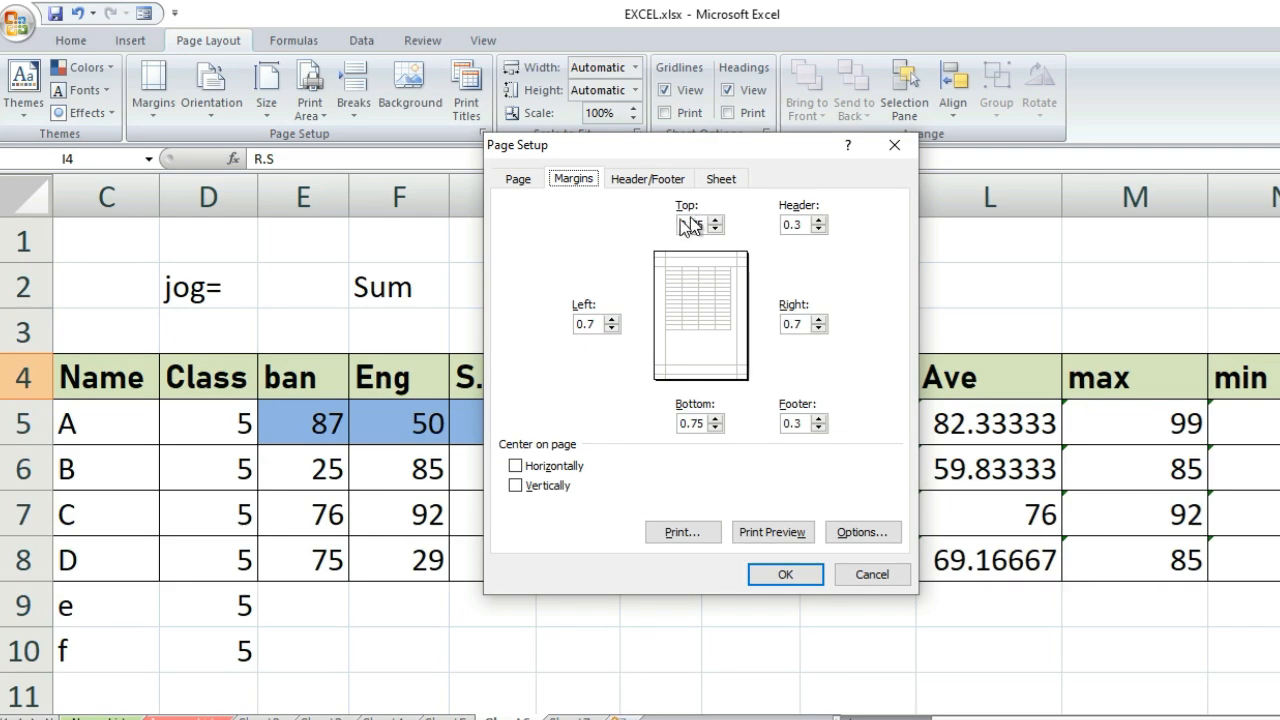
double_click(690, 224)
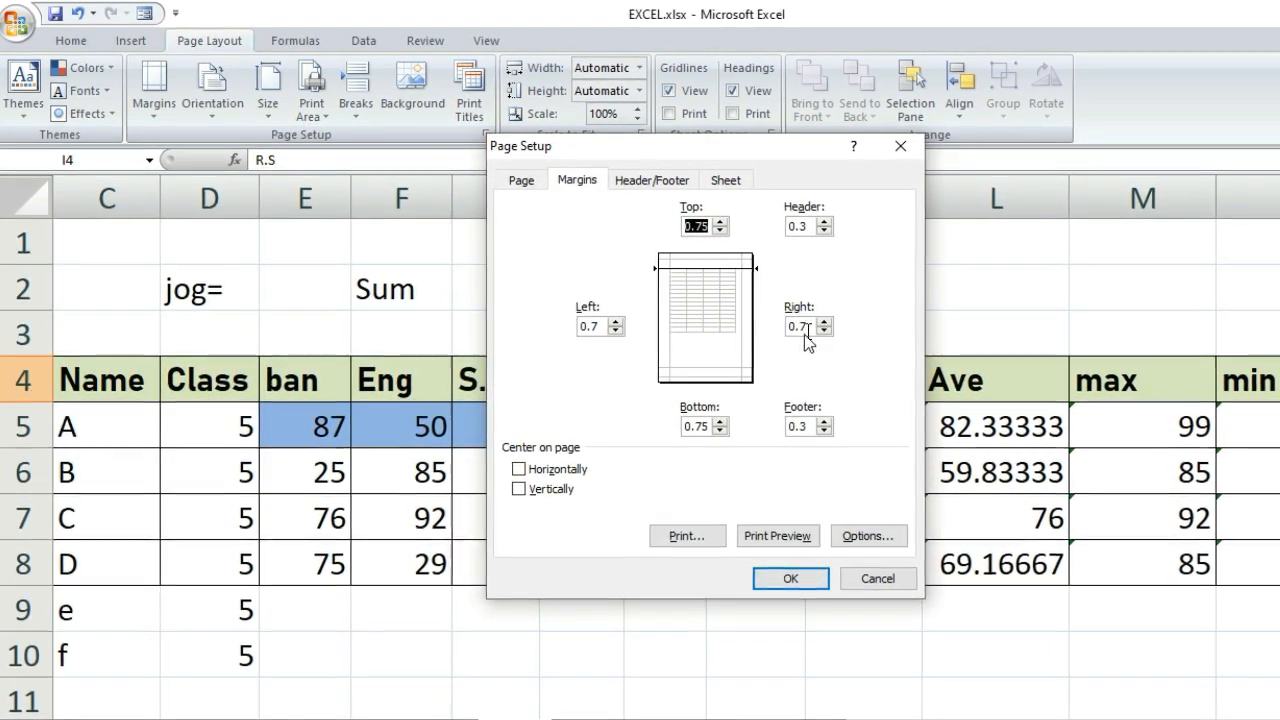
double_click(593, 328)
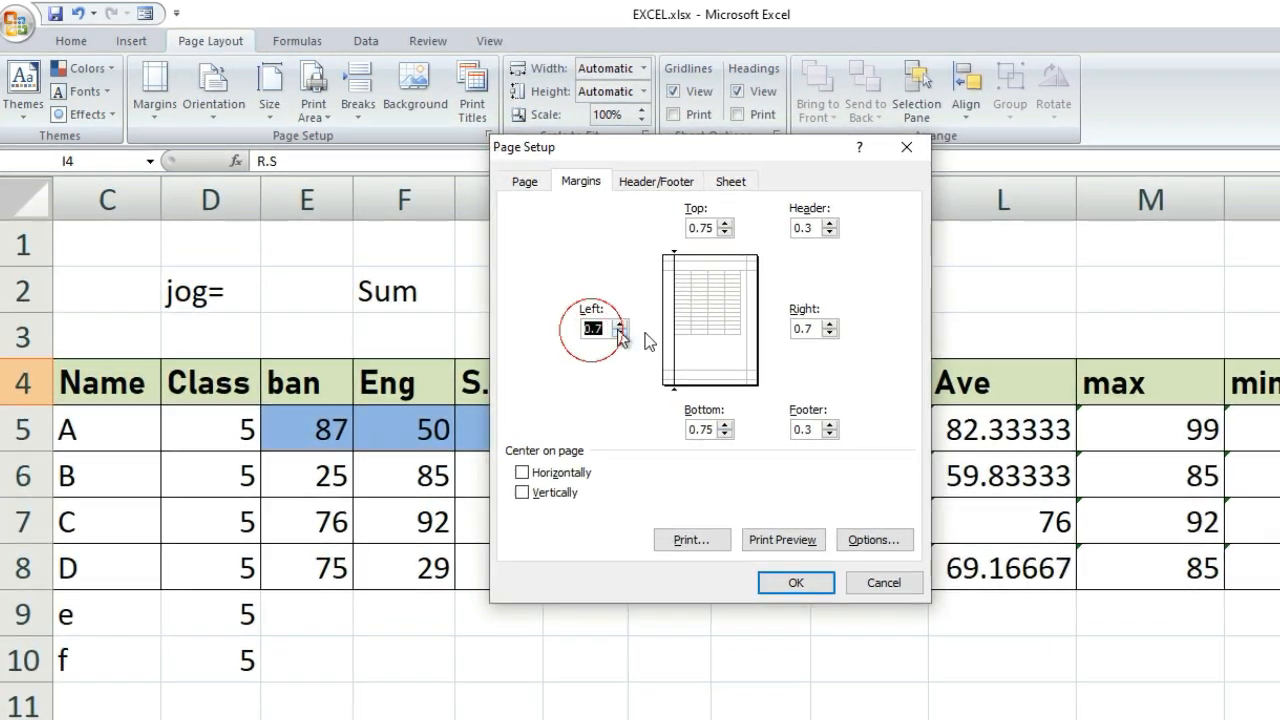
double_click(801, 328)
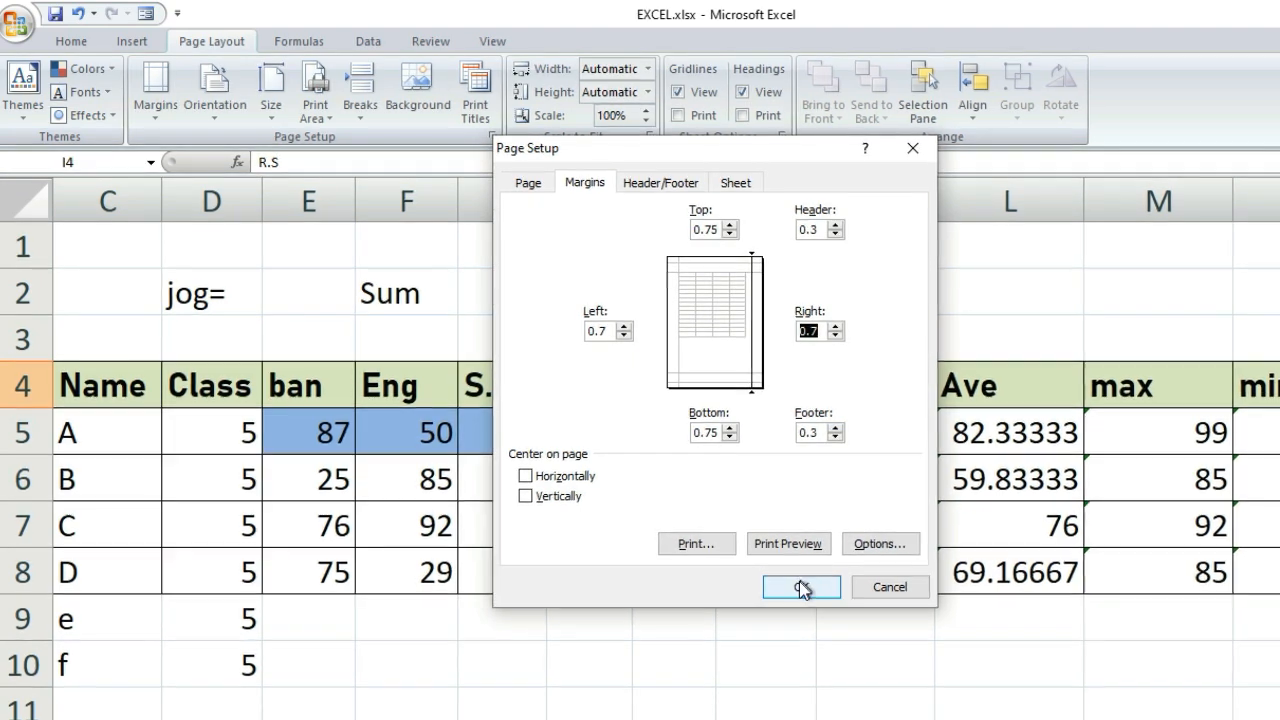
left_click(801, 586)
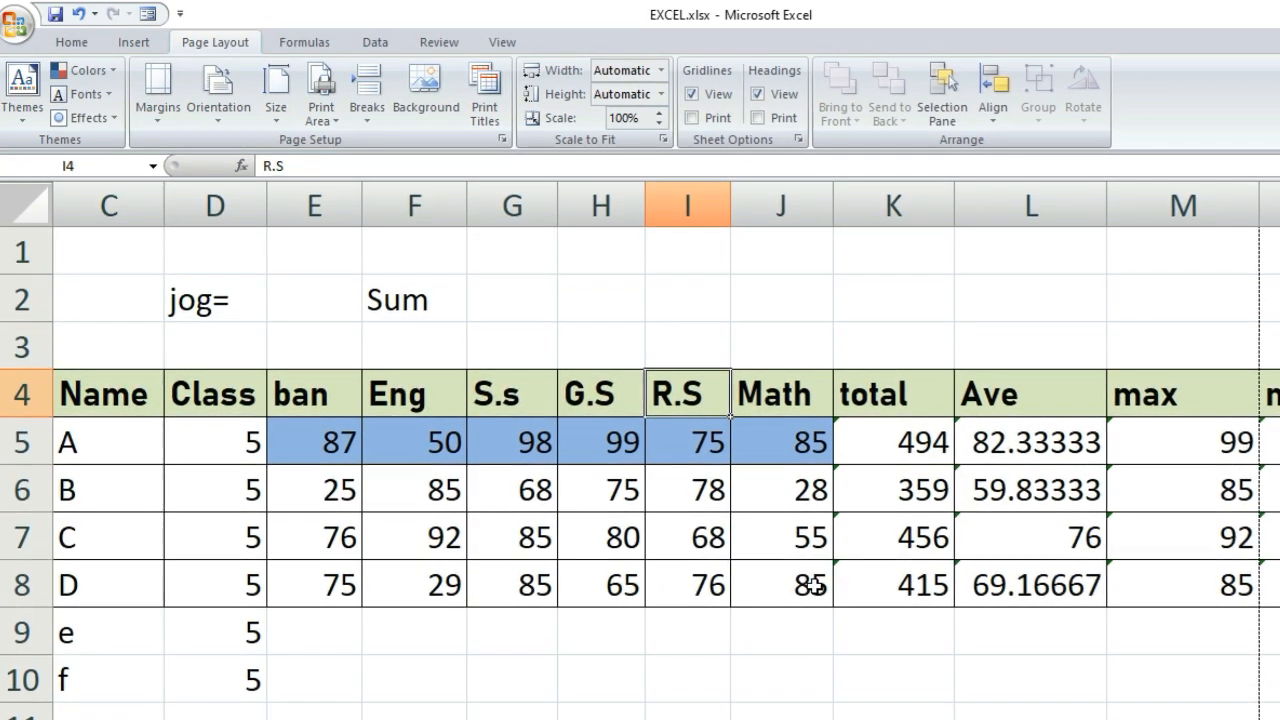
Look over the mark table, reopen the custom page margins to check the left margin, and dismiss the page setup
left_click_drag(185, 400, 784, 612)
left_click(789, 618)
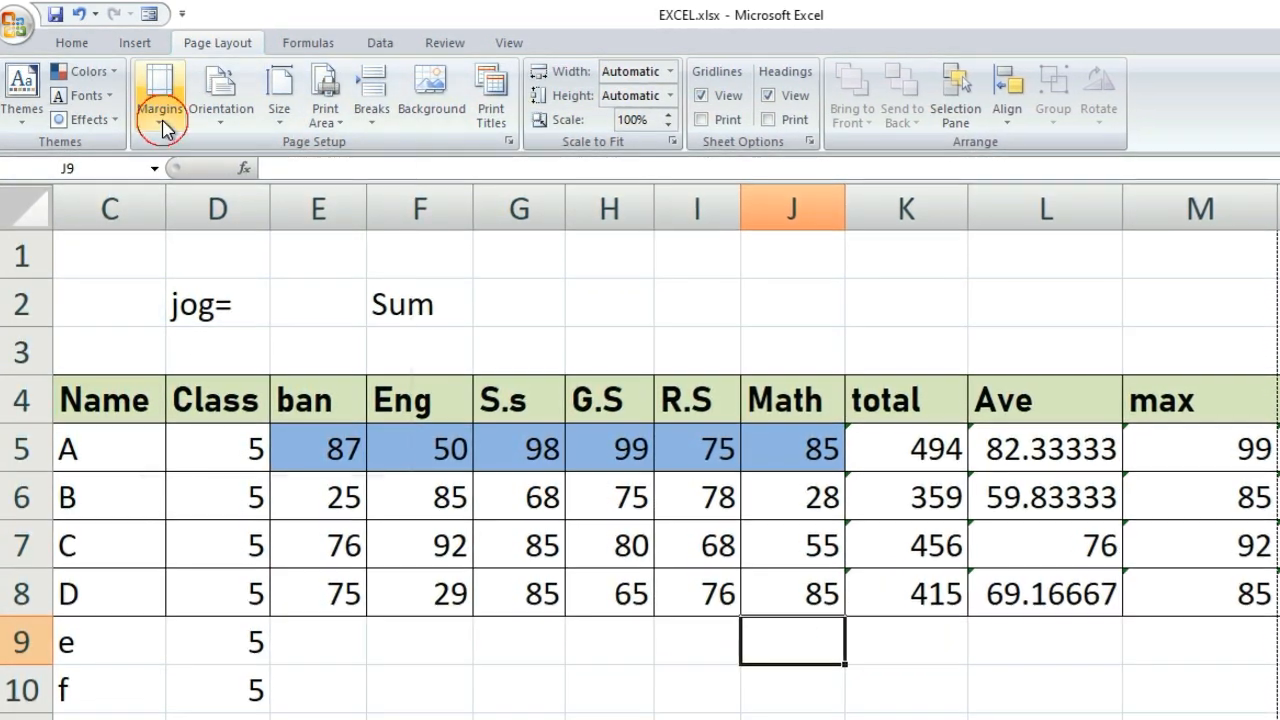
left_click(160, 105)
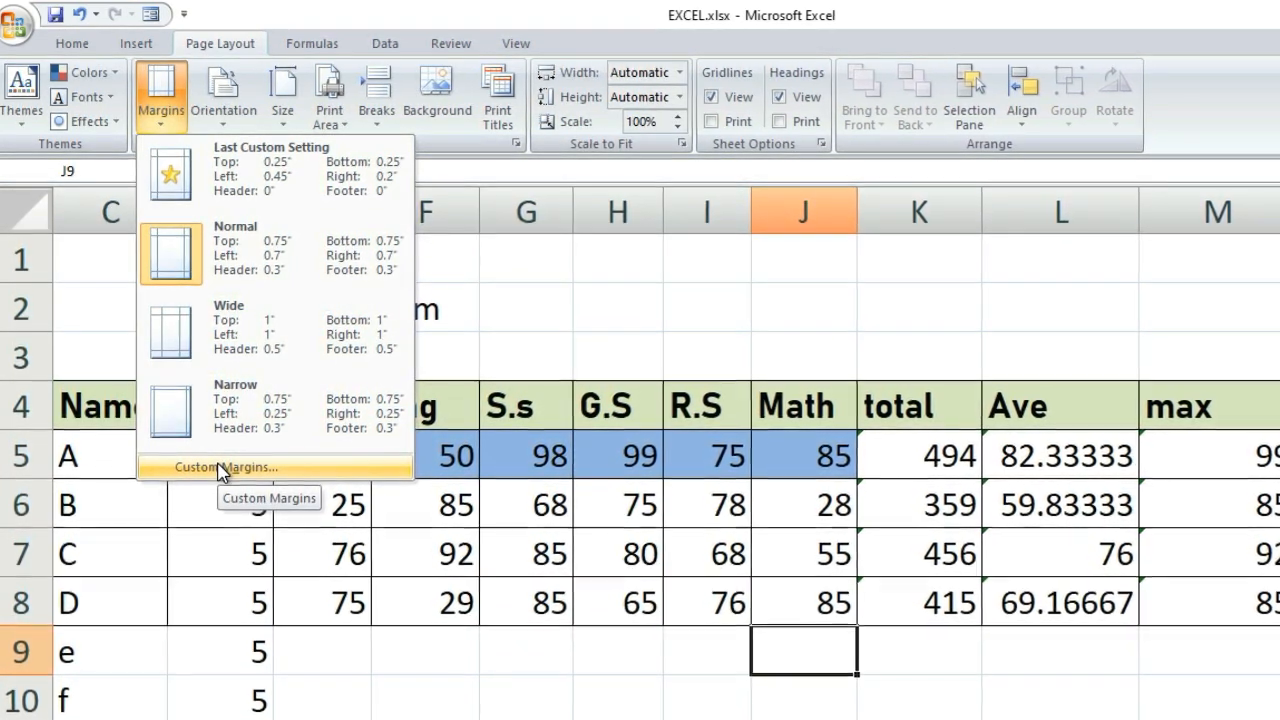
left_click(222, 468)
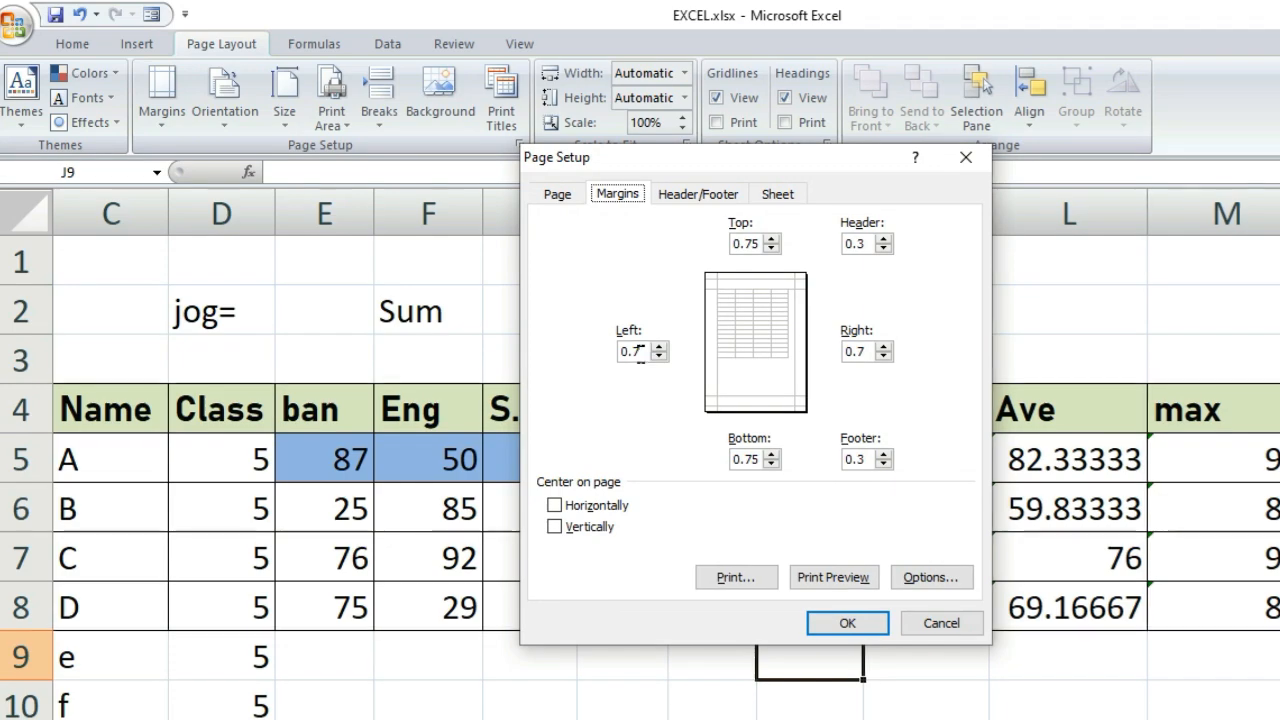
double_click(637, 350)
left_click(965, 157)
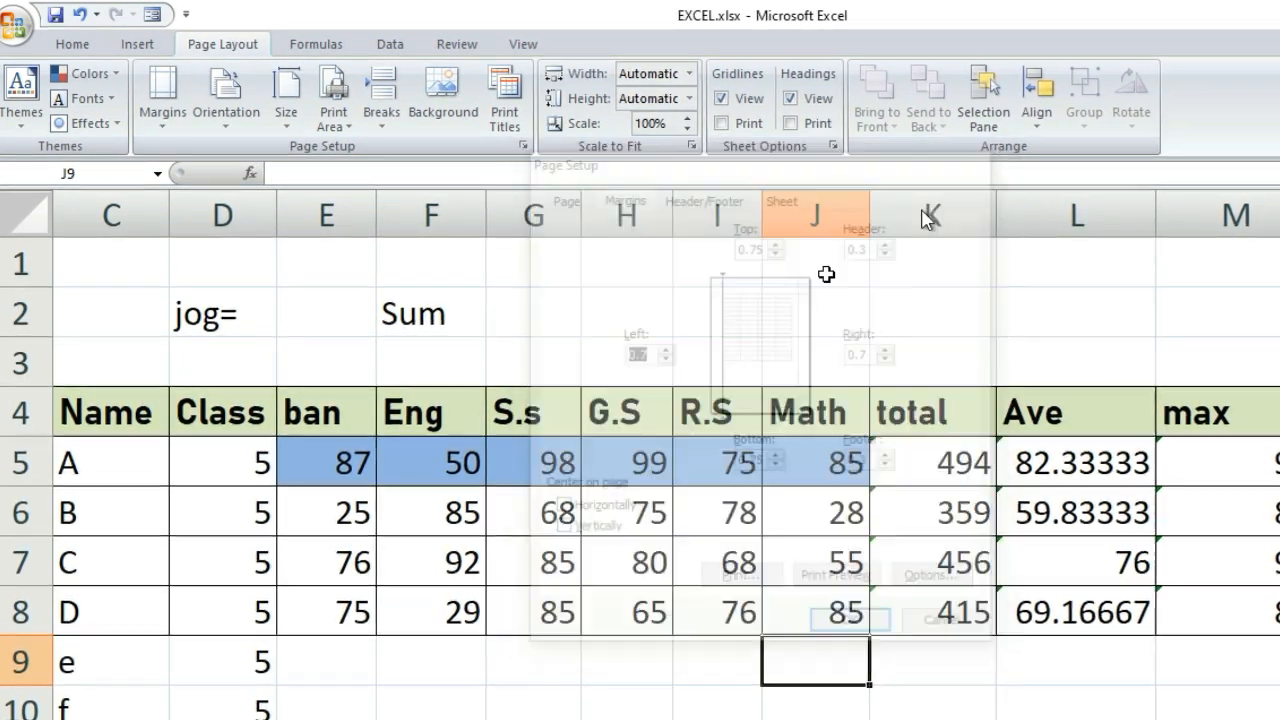
Set the page orientation of the mark sheet to Landscape
left_click(287, 125)
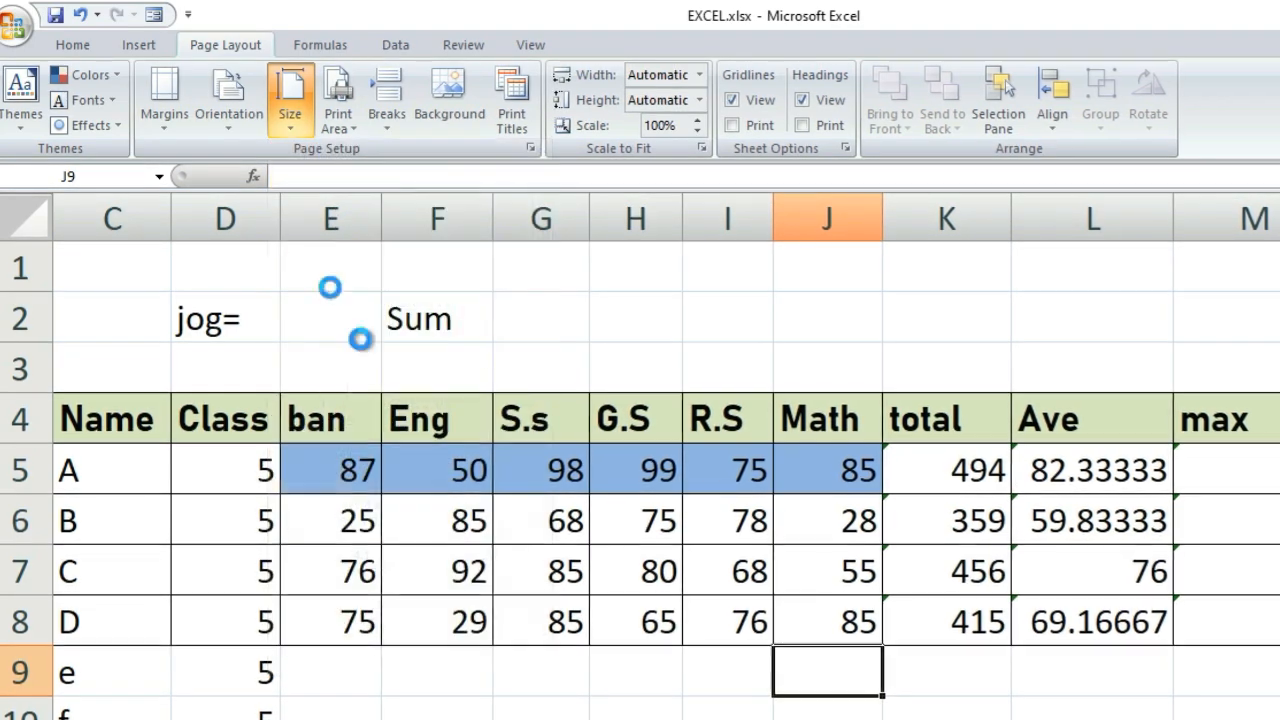
left_click(229, 108)
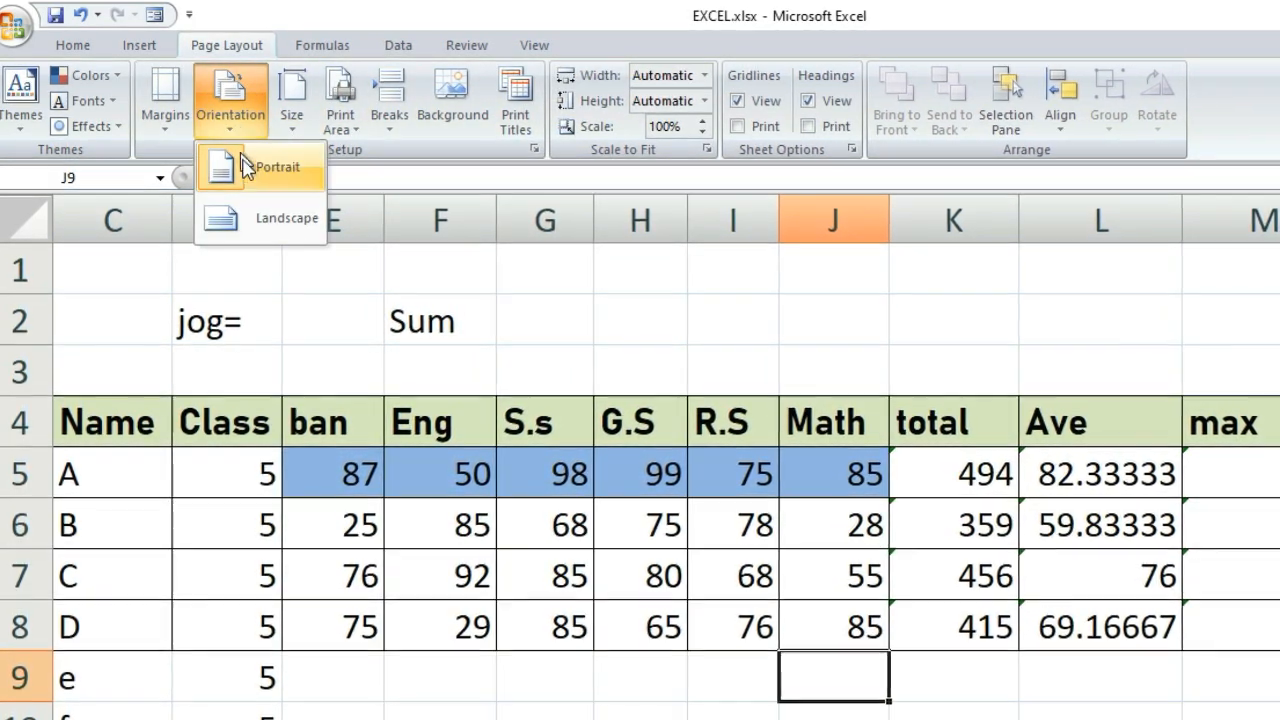
left_click(245, 212)
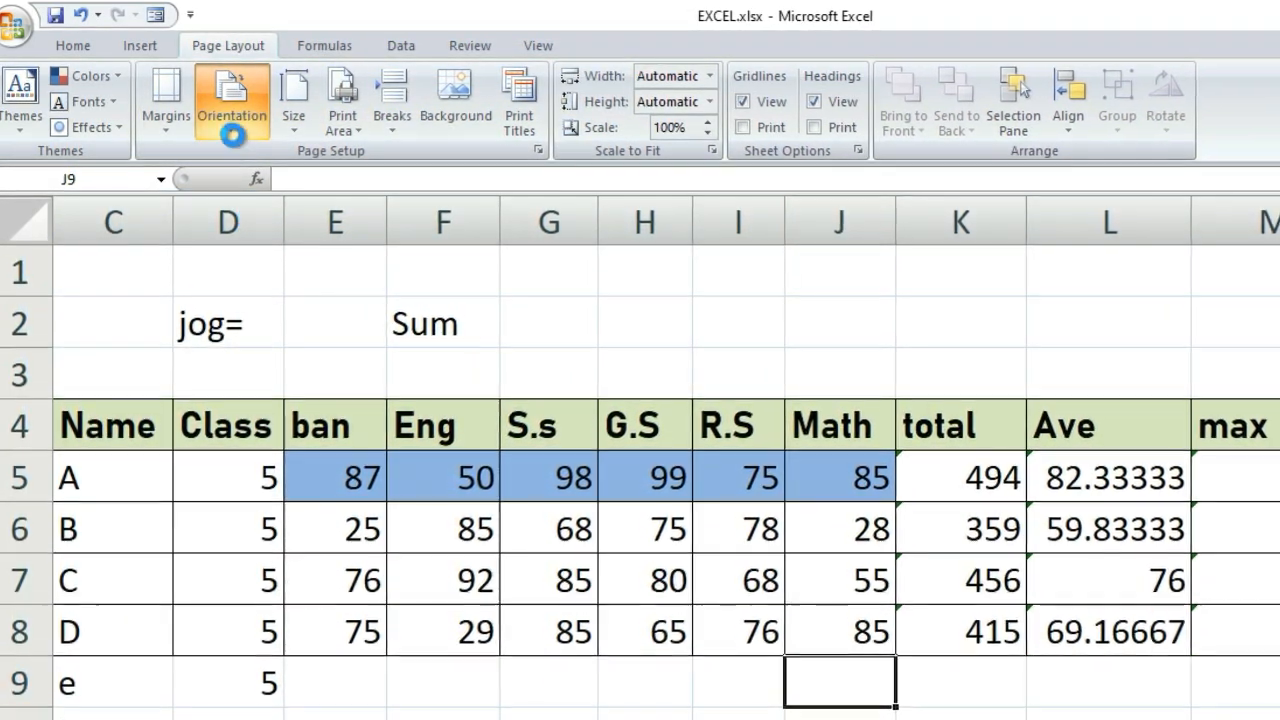
left_click(232, 130)
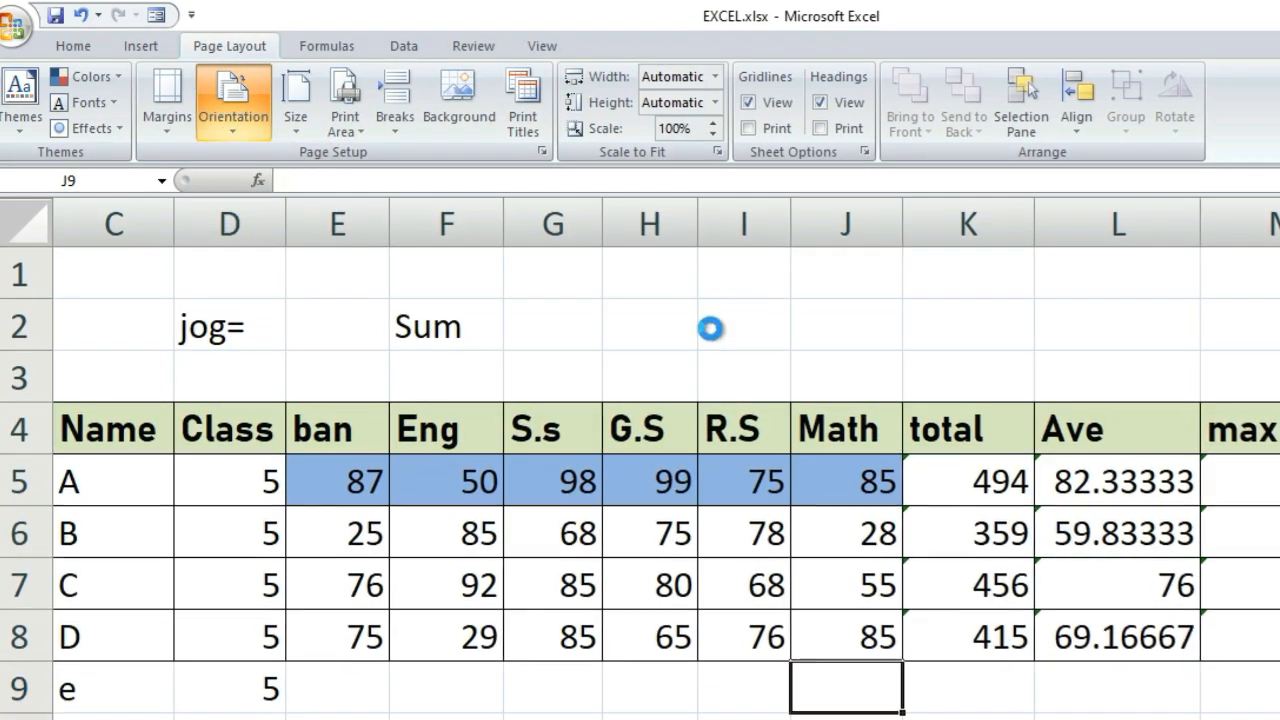
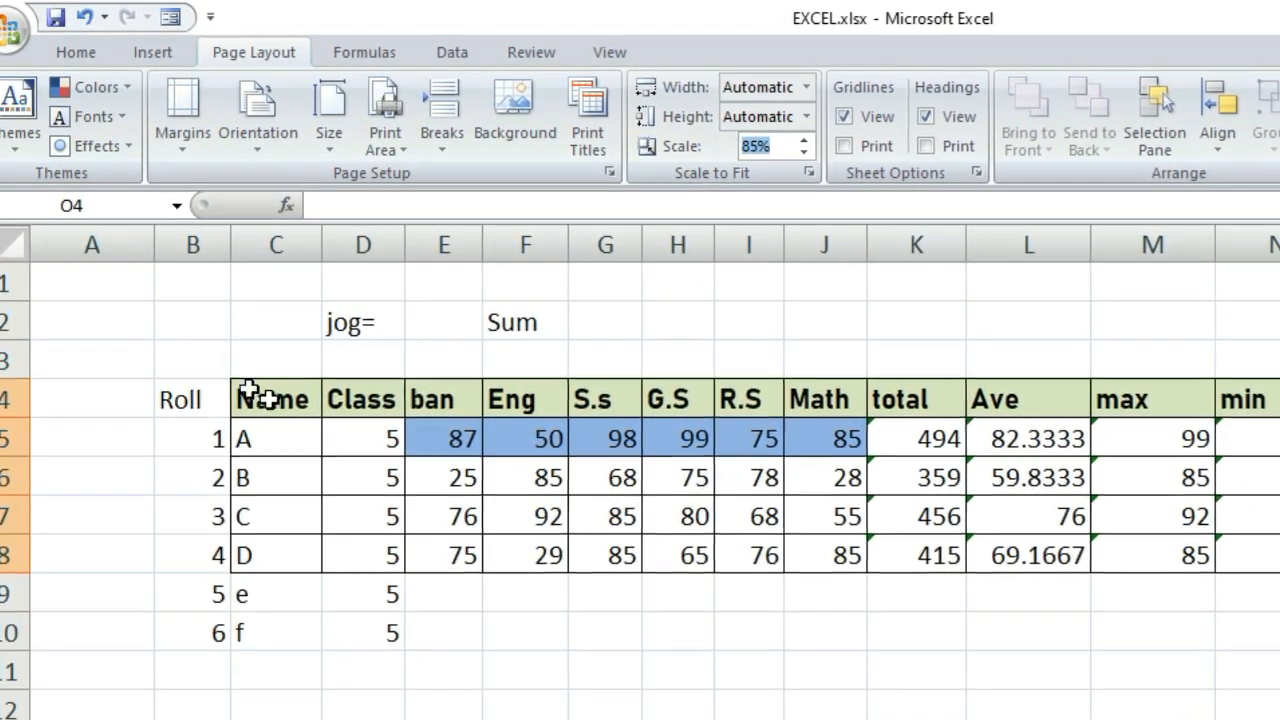
left_click_drag(120, 360, 112, 637)
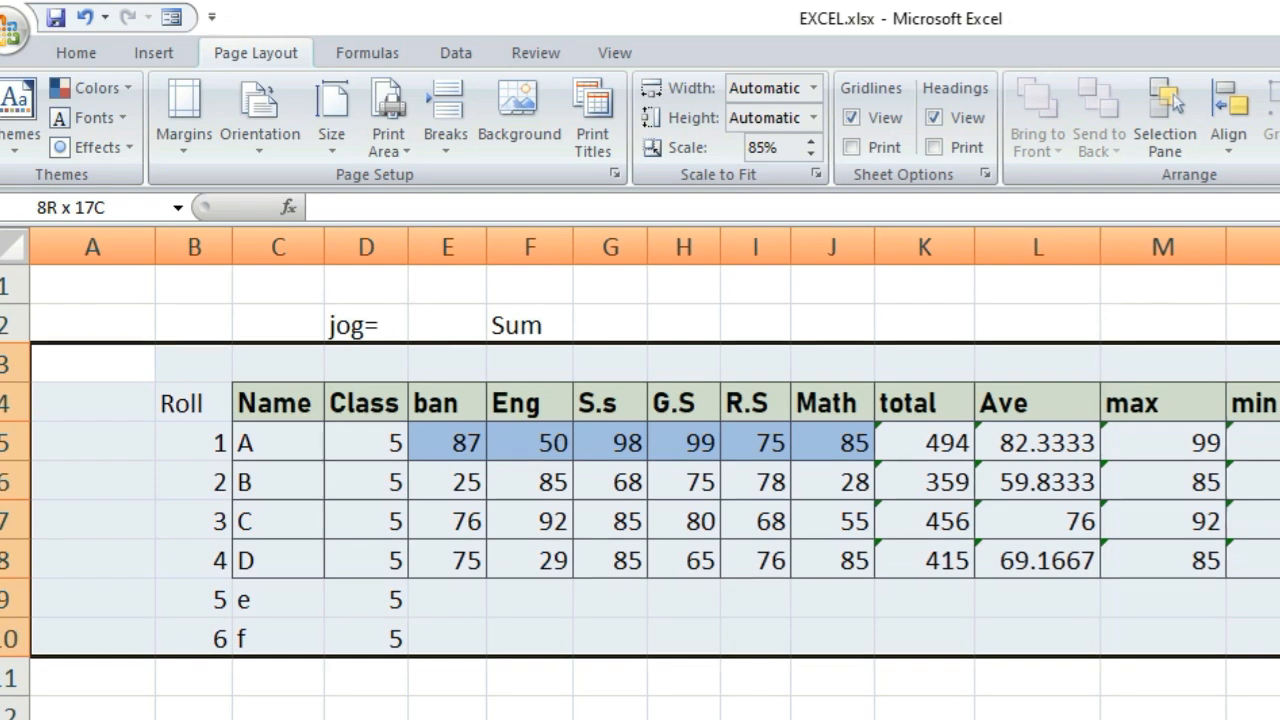
left_click_drag(1279, 637, 1263, 560)
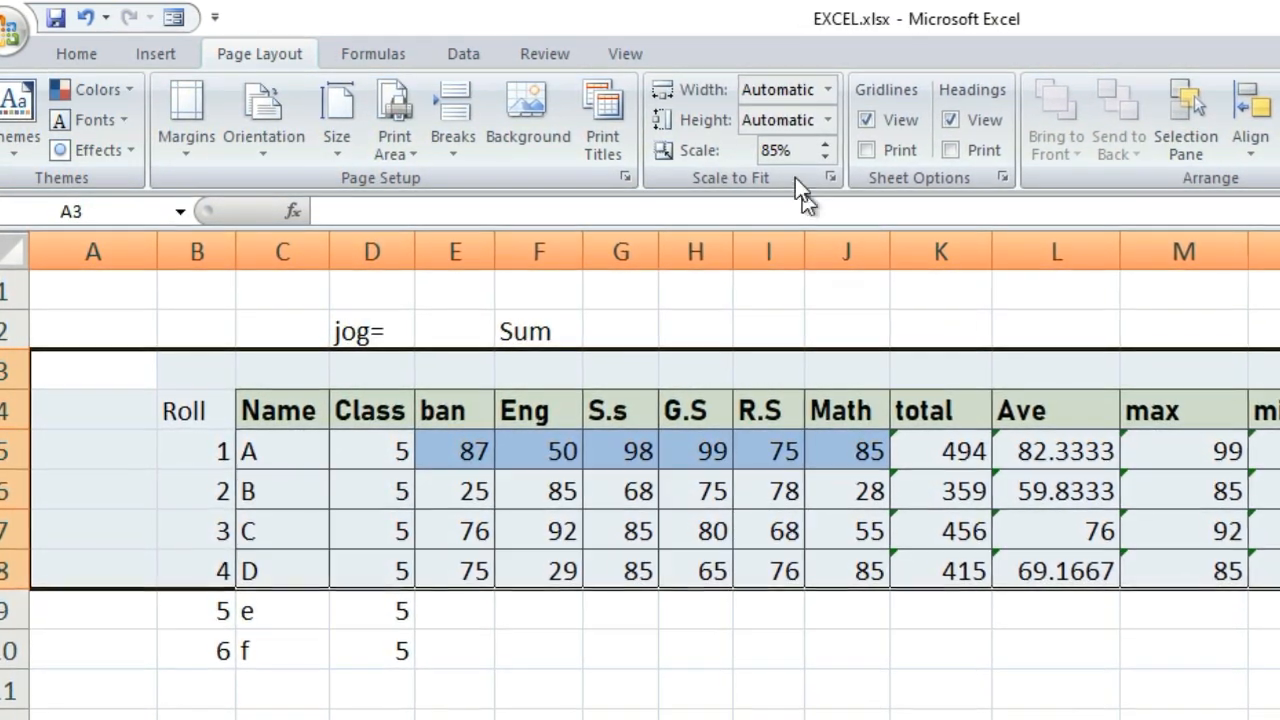
left_click(772, 150)
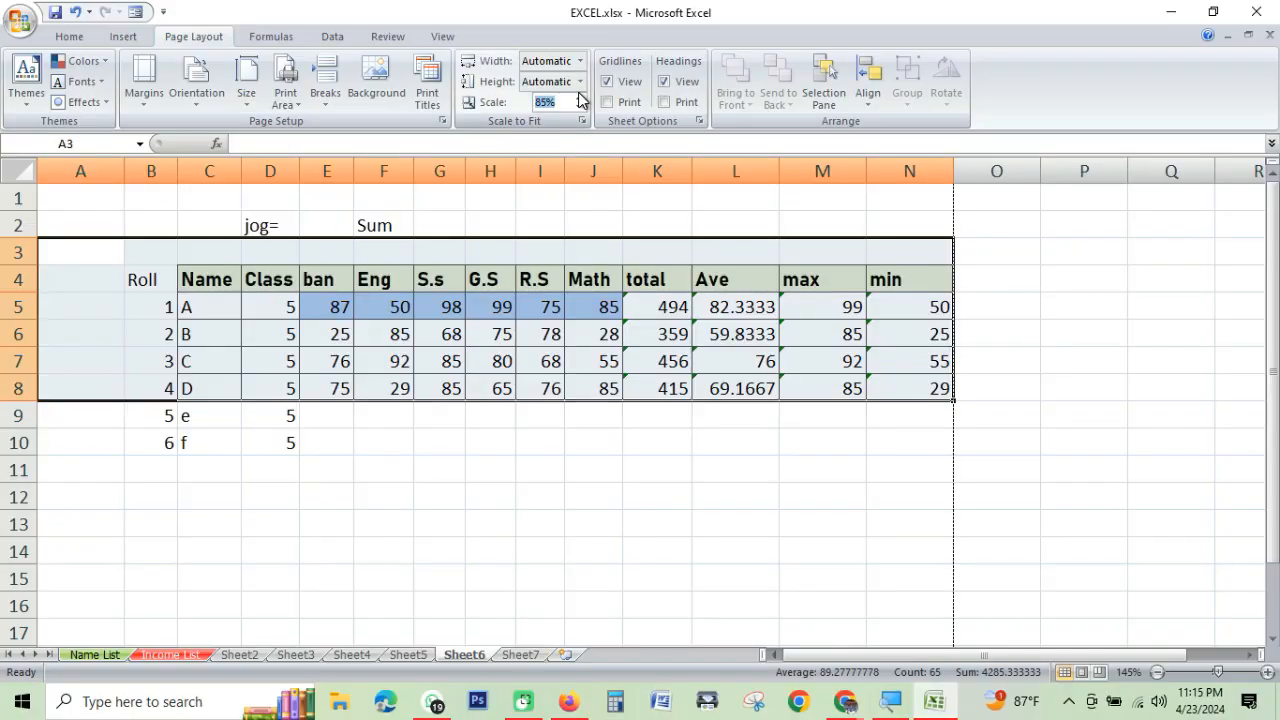
left_click(683, 466)
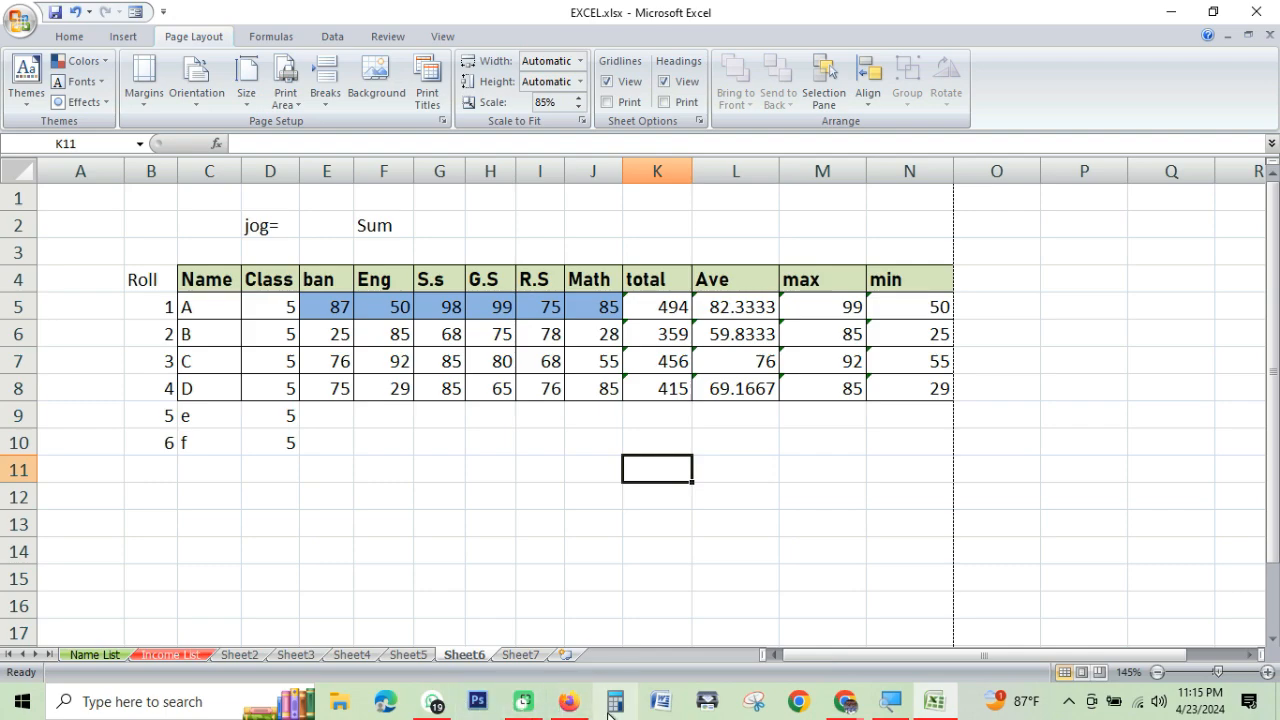
Switch to Firefox and review the syllabus PDF's Excel-05 and Excel-06 topics, including page setup, scale, hiding rows or columns, and freeze
left_click(578, 709)
left_click(577, 470)
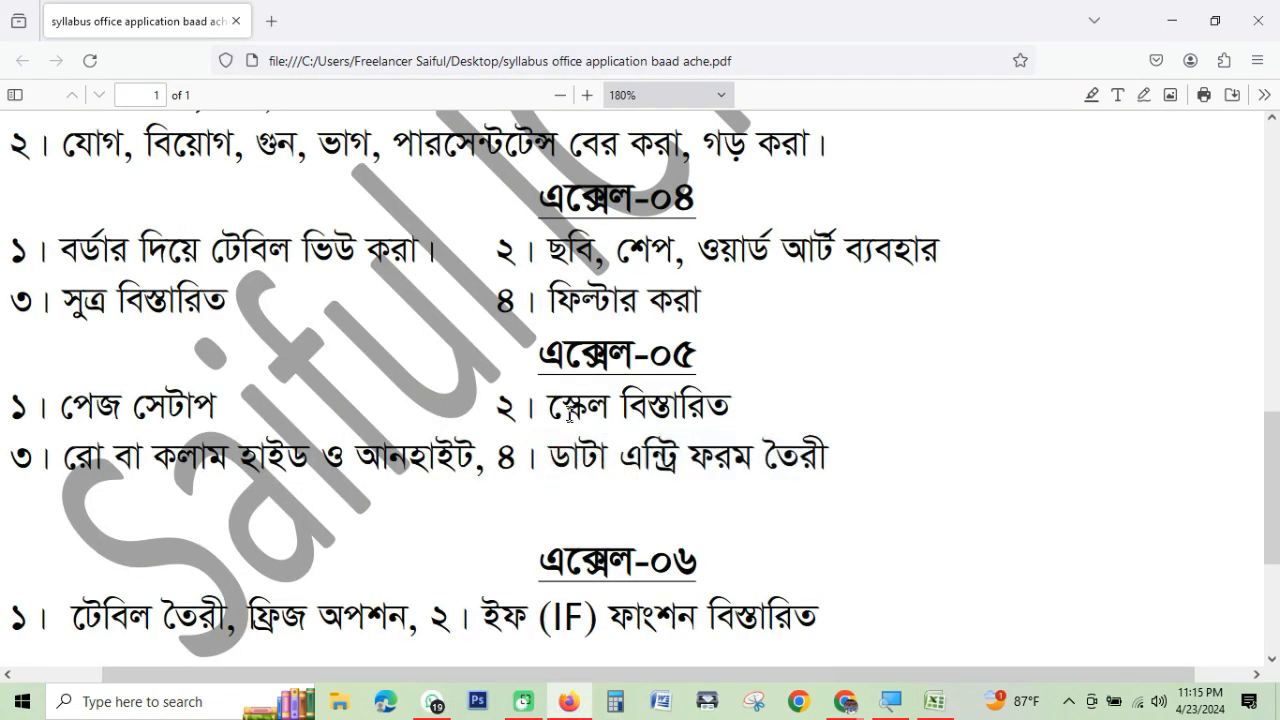
left_click_drag(647, 416, 736, 430)
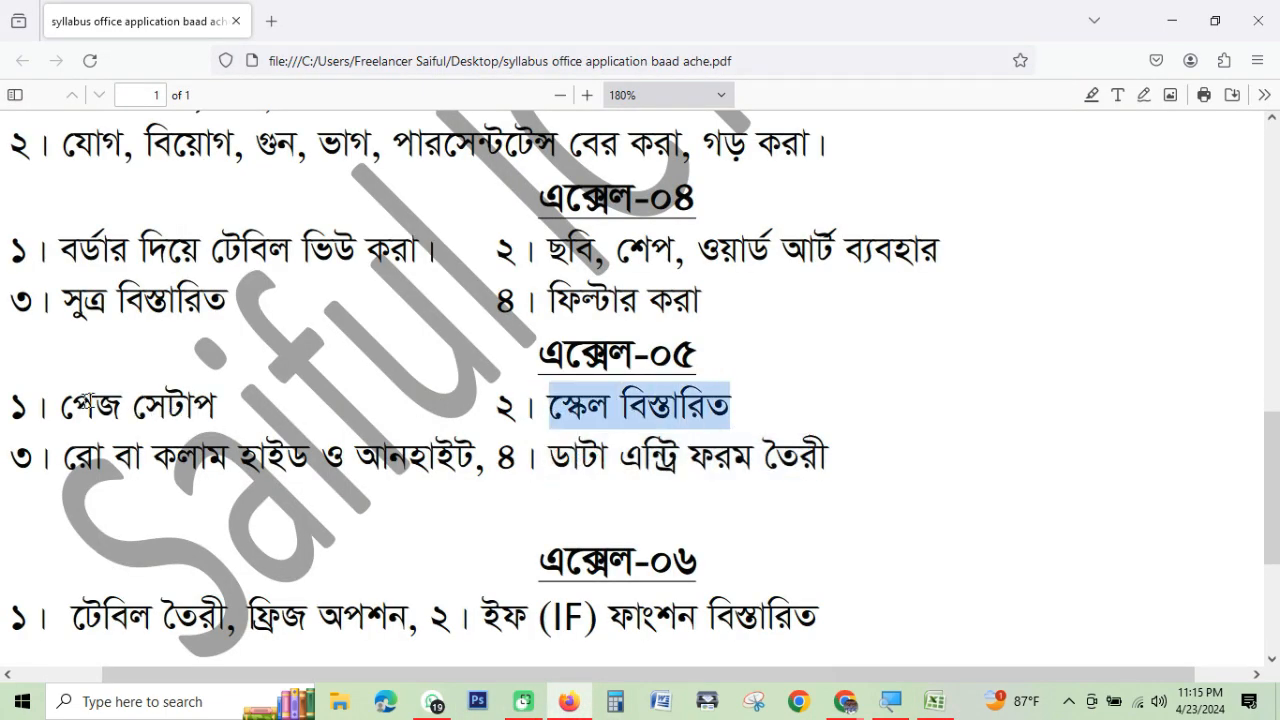
left_click_drag(64, 412, 228, 418)
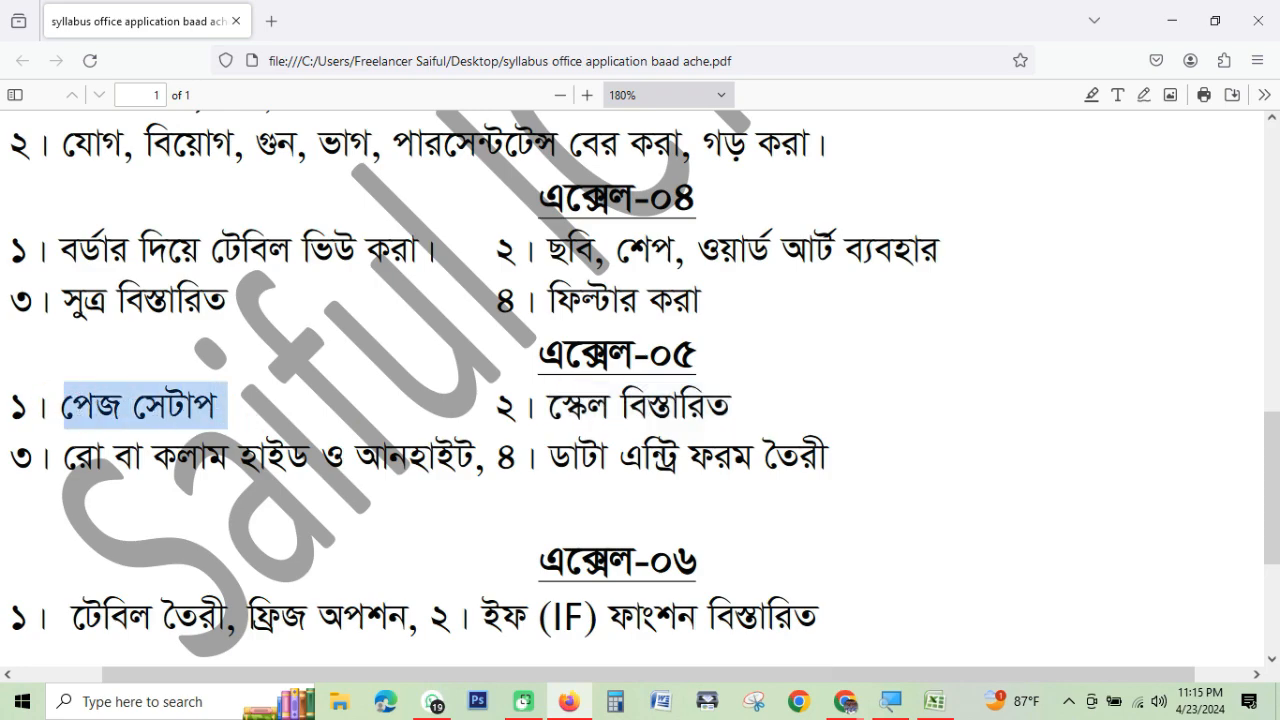
left_click(175, 522)
left_click_drag(66, 460, 474, 462)
scroll(539, 495, "down", 5)
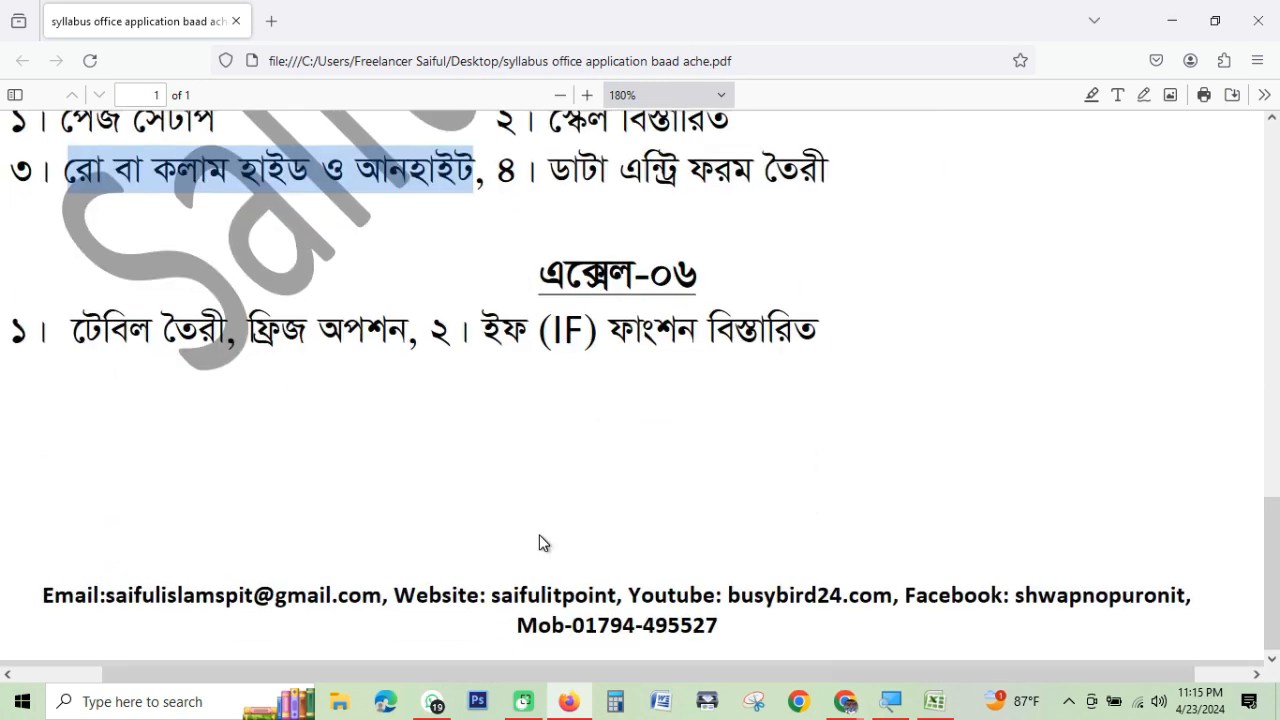
left_click_drag(70, 330, 920, 348)
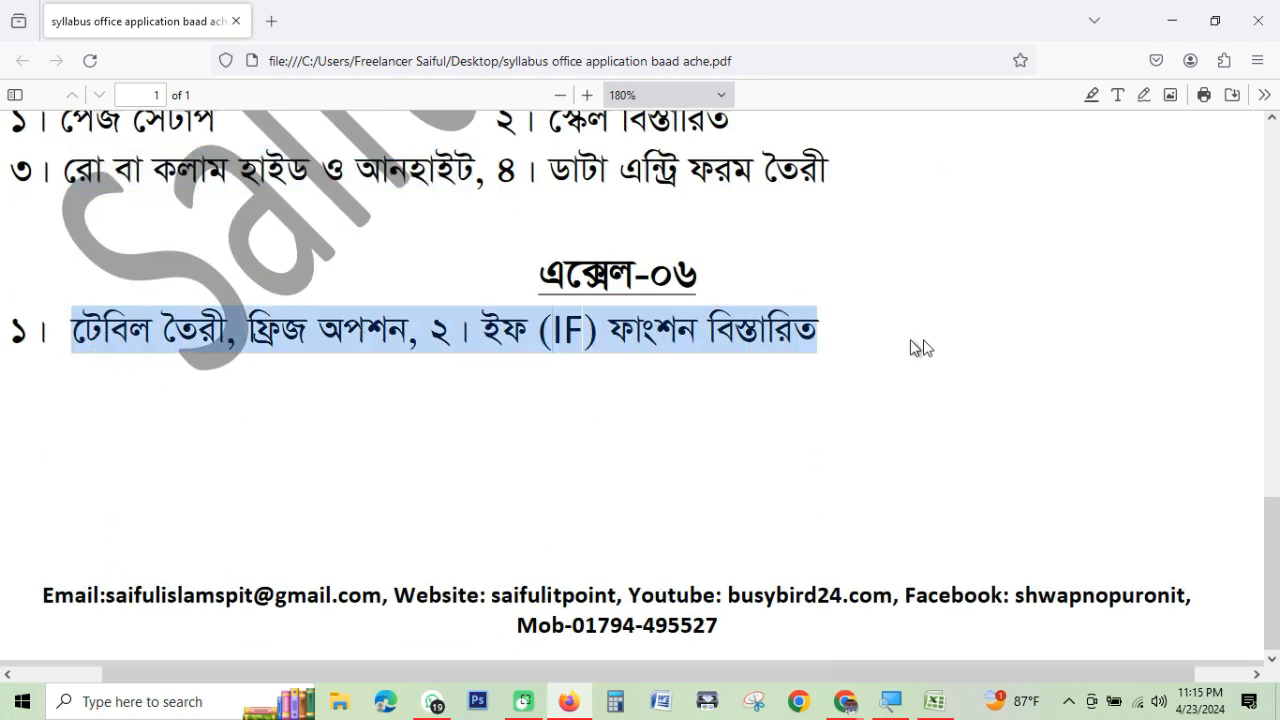
left_click(746, 430)
left_click_drag(80, 324, 212, 332)
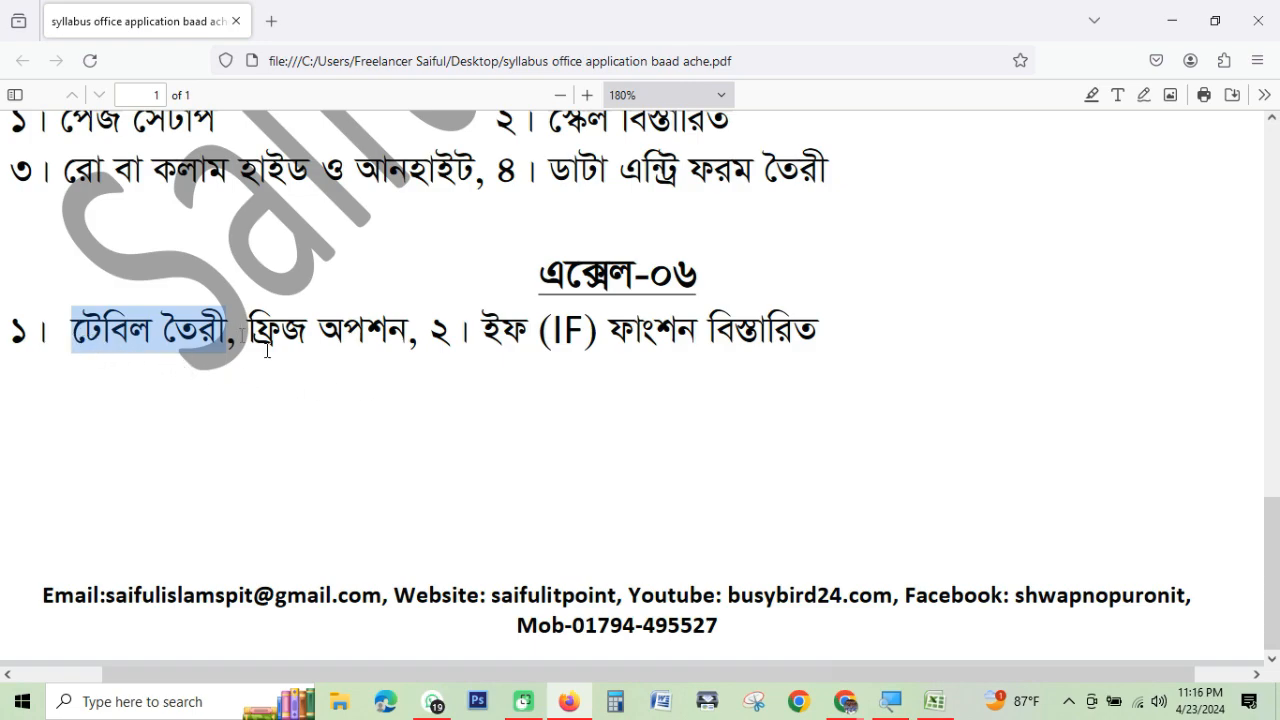
left_click(361, 424)
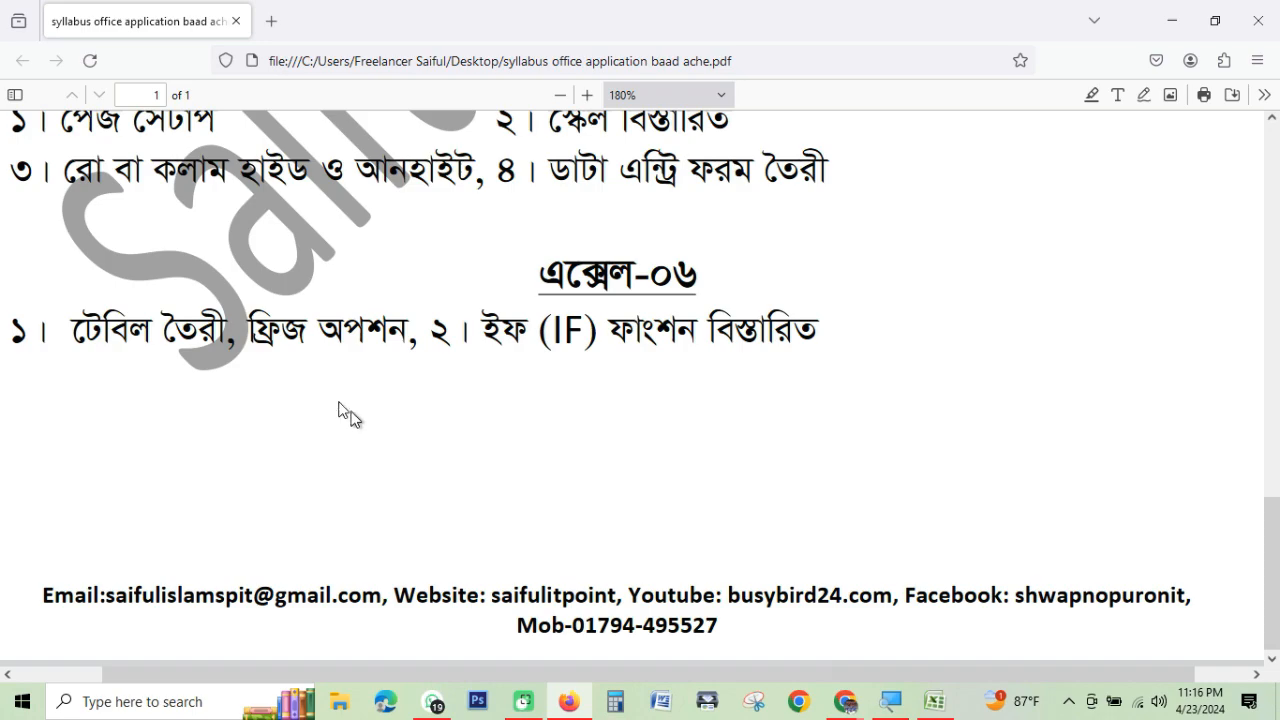
left_click_drag(312, 326, 418, 330)
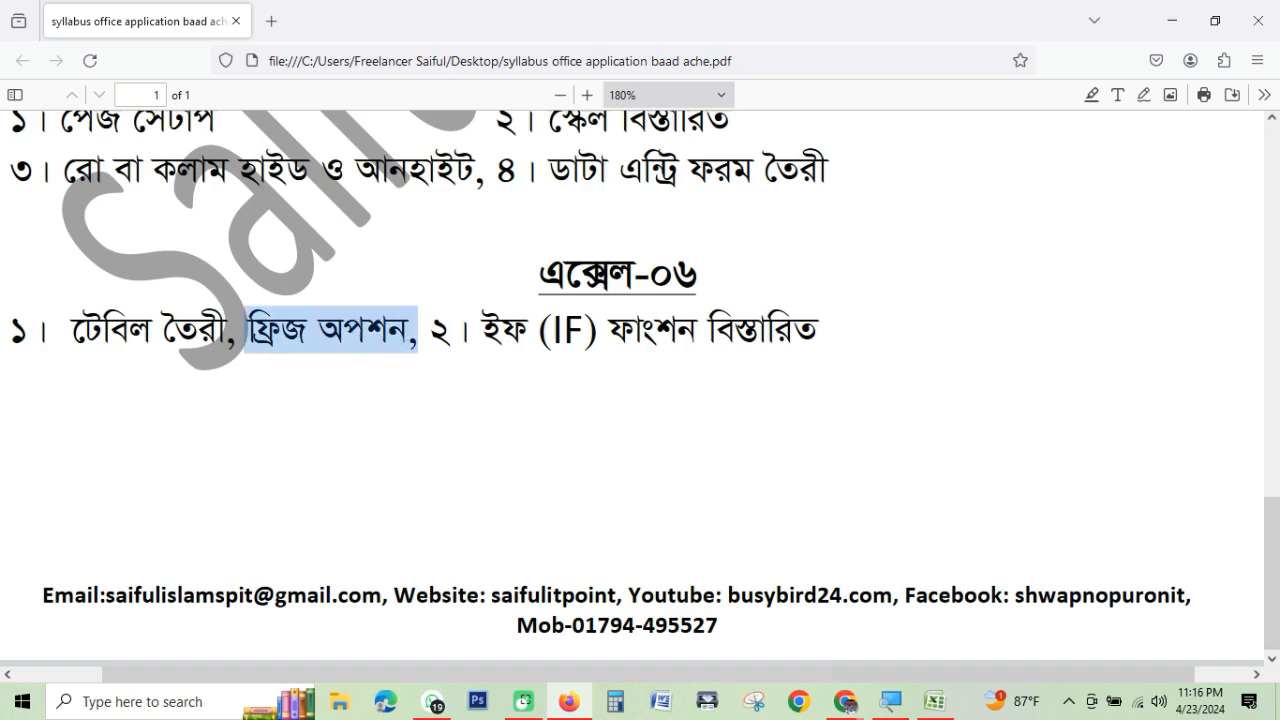
scroll(515, 440, "up", 2)
left_click_drag(68, 266, 474, 268)
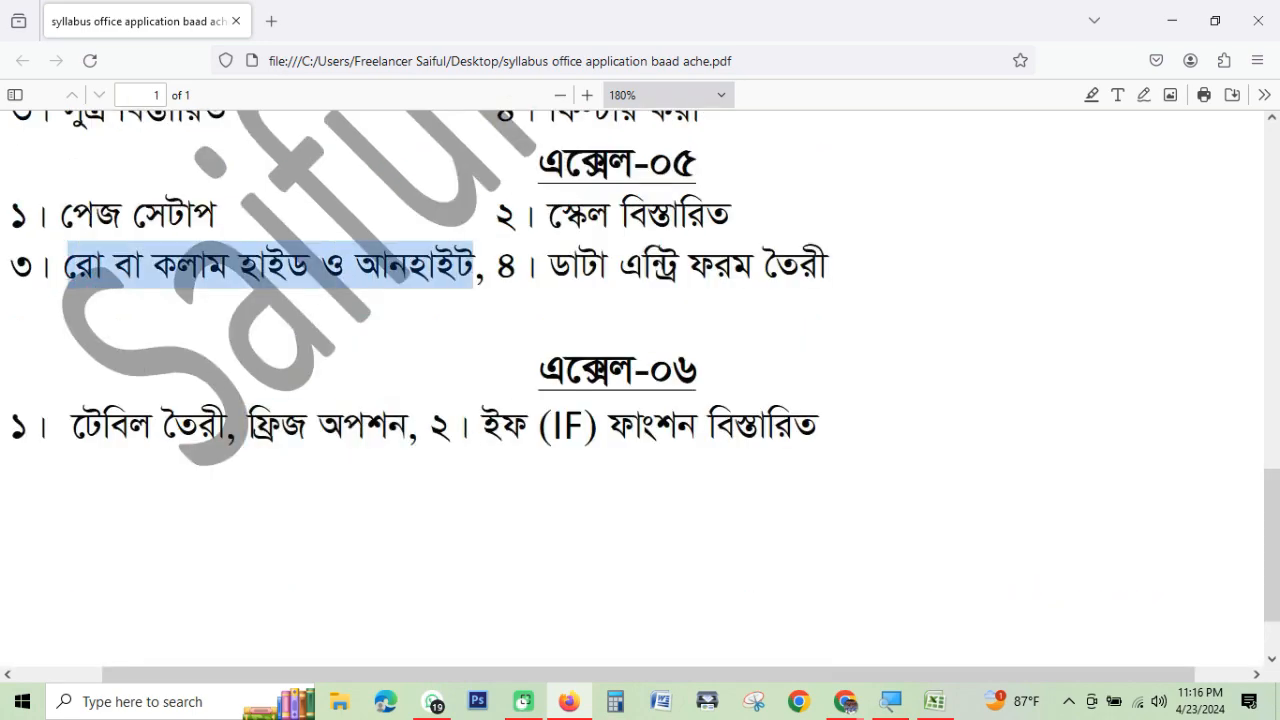
left_click(1171, 20)
Return to the Excel marks sheet and hide columns G and H, which hold the S.s and G.S marks
left_click(455, 500)
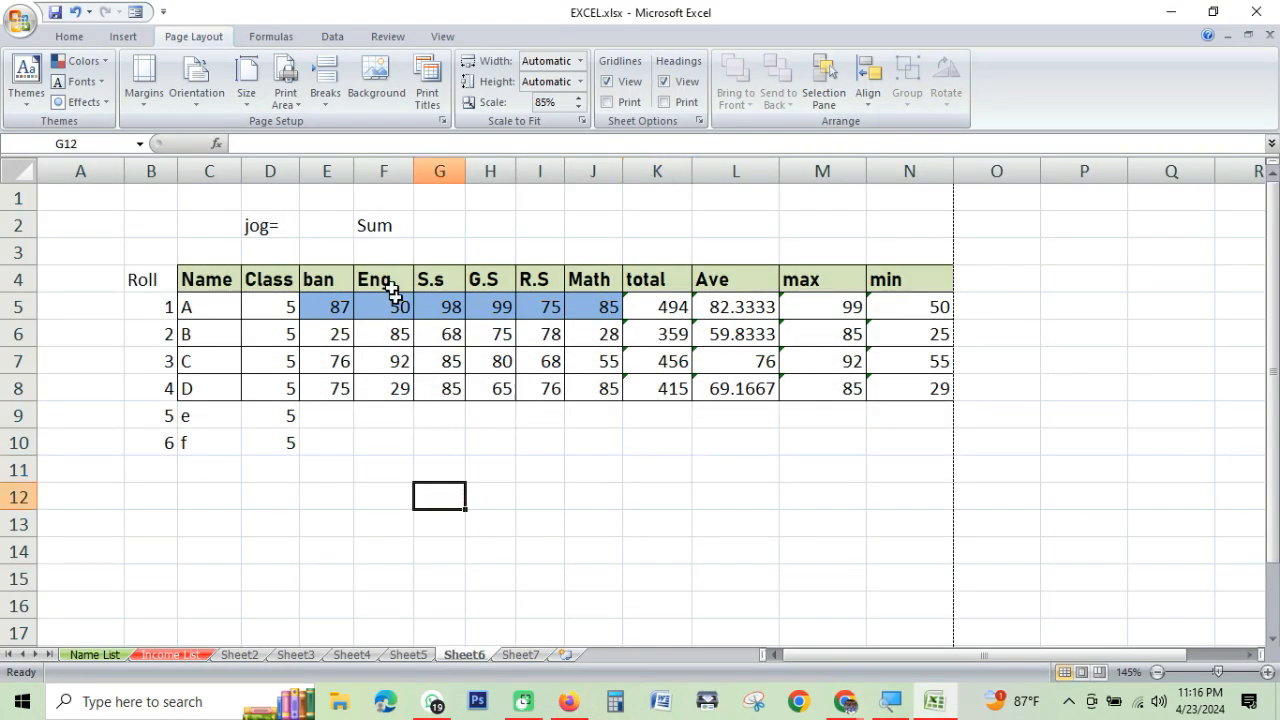
left_click(376, 176)
left_click(439, 172)
left_click(490, 172)
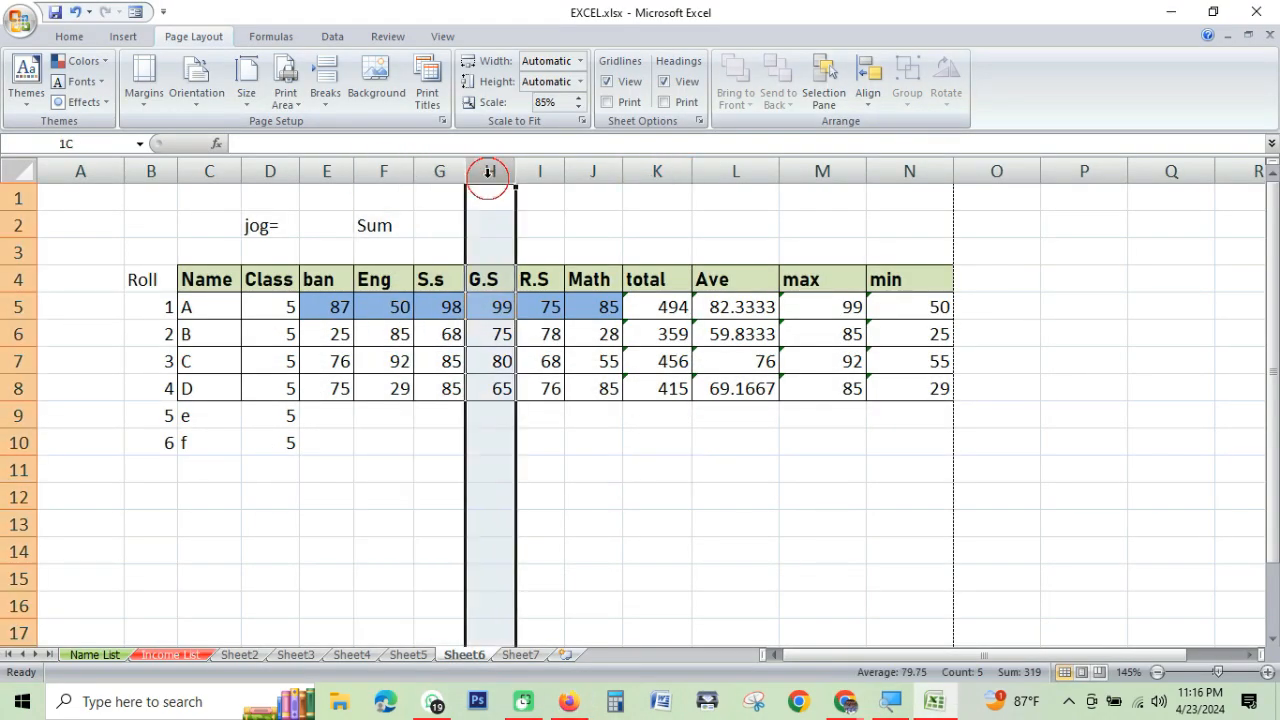
scroll(571, 437, "up", 4)
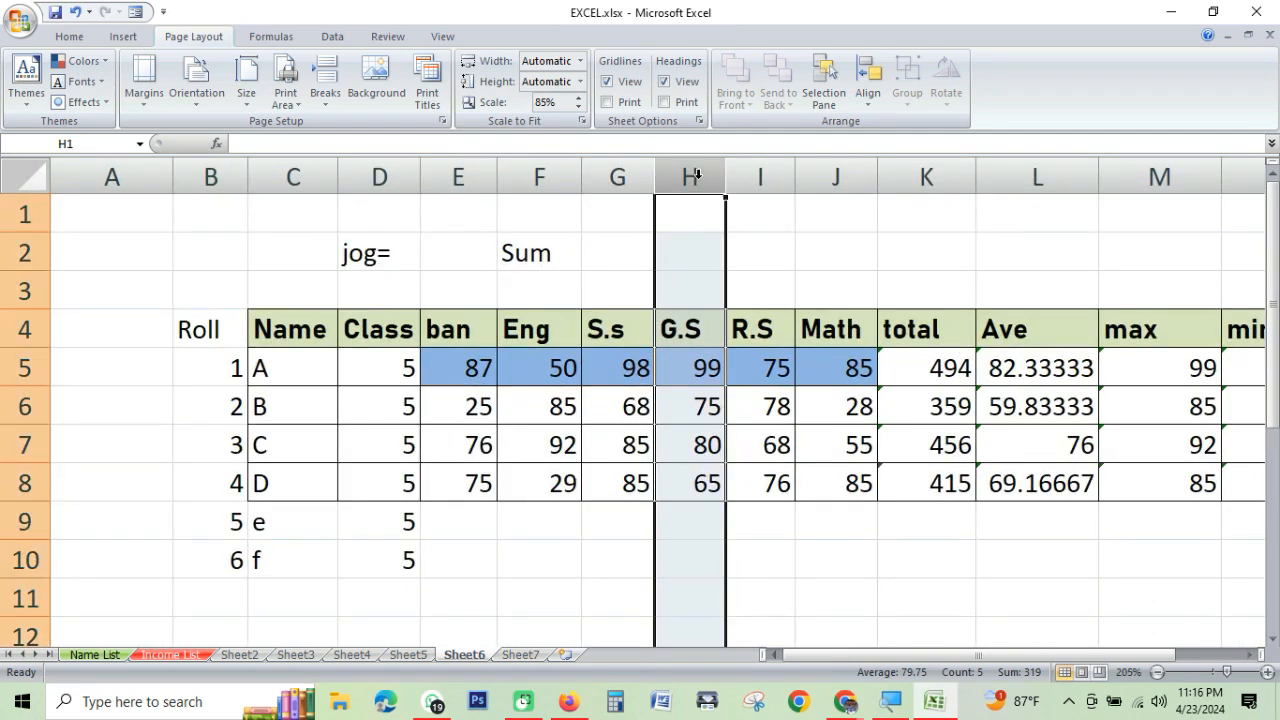
left_click(611, 177)
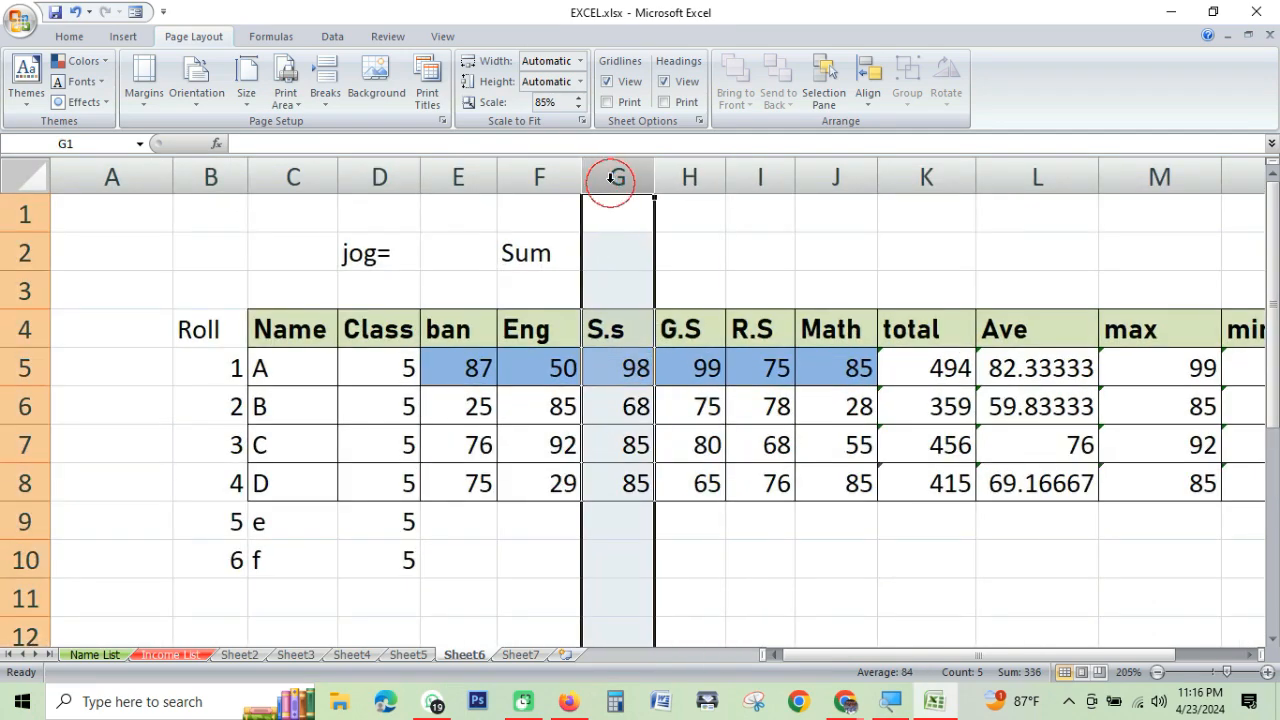
left_click(686, 177)
left_click_drag(622, 177, 689, 177)
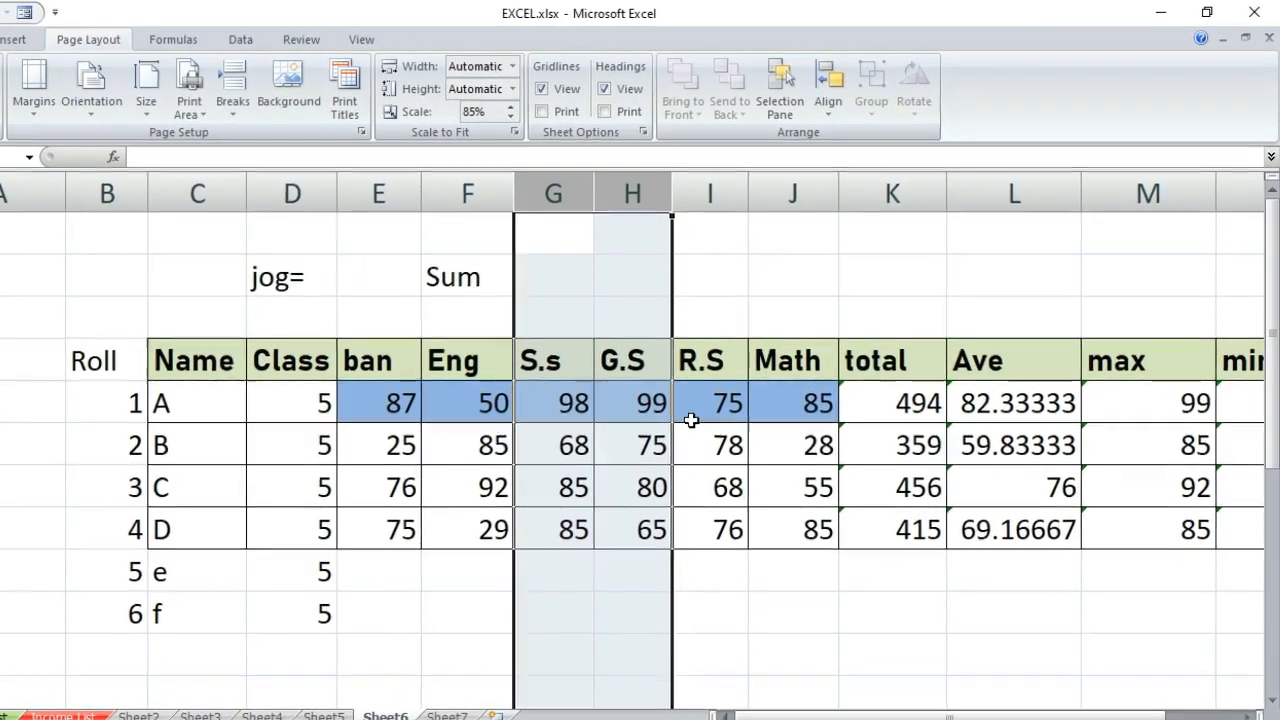
left_click_drag(537, 199, 628, 201)
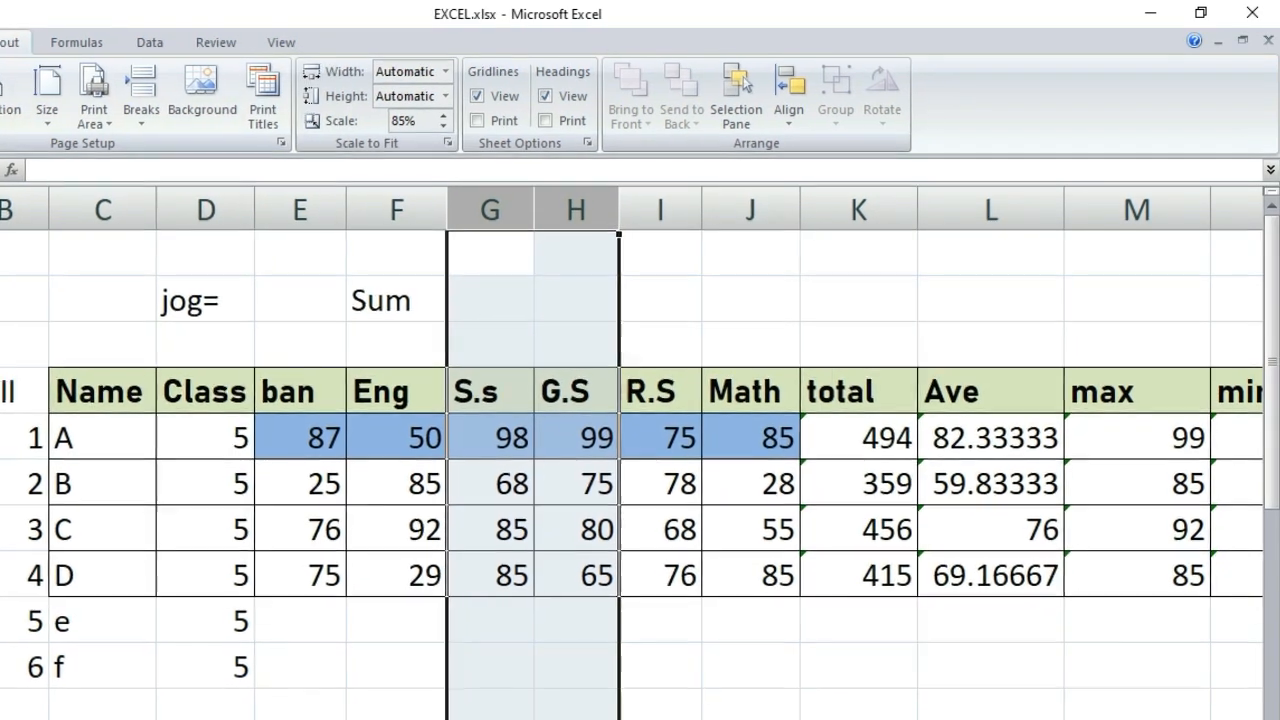
left_click(0, 43)
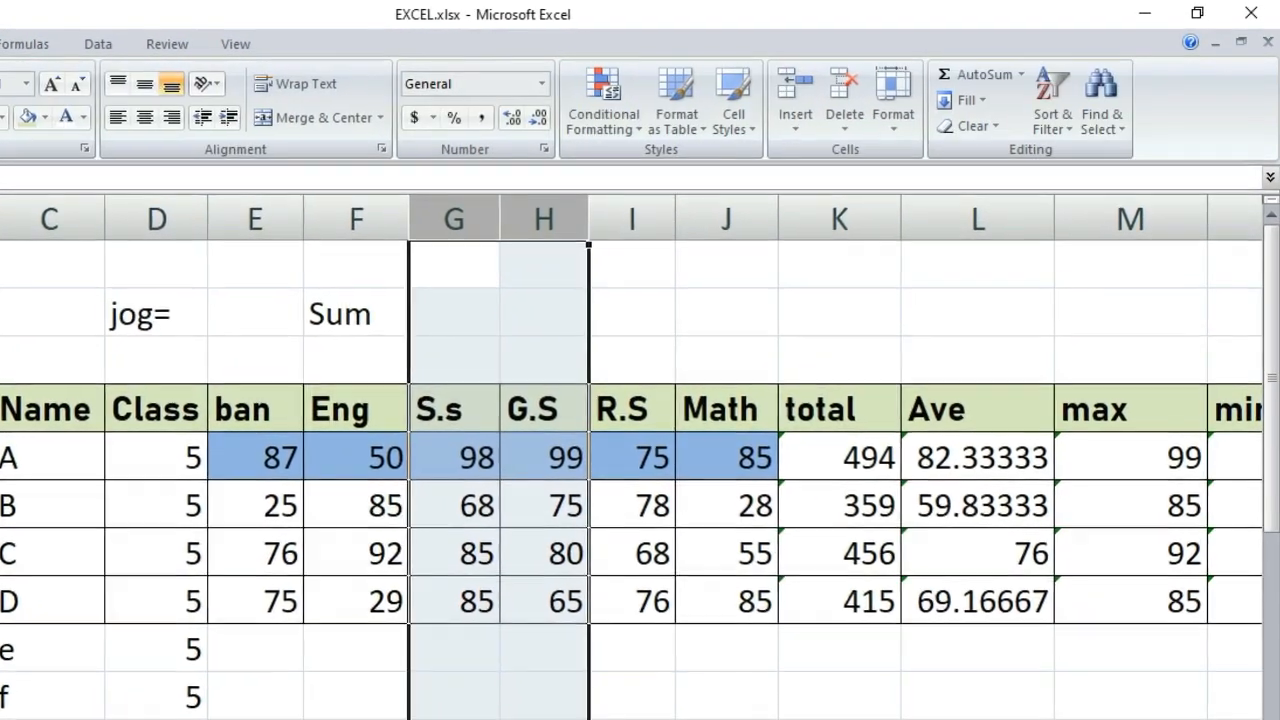
left_click(884, 112)
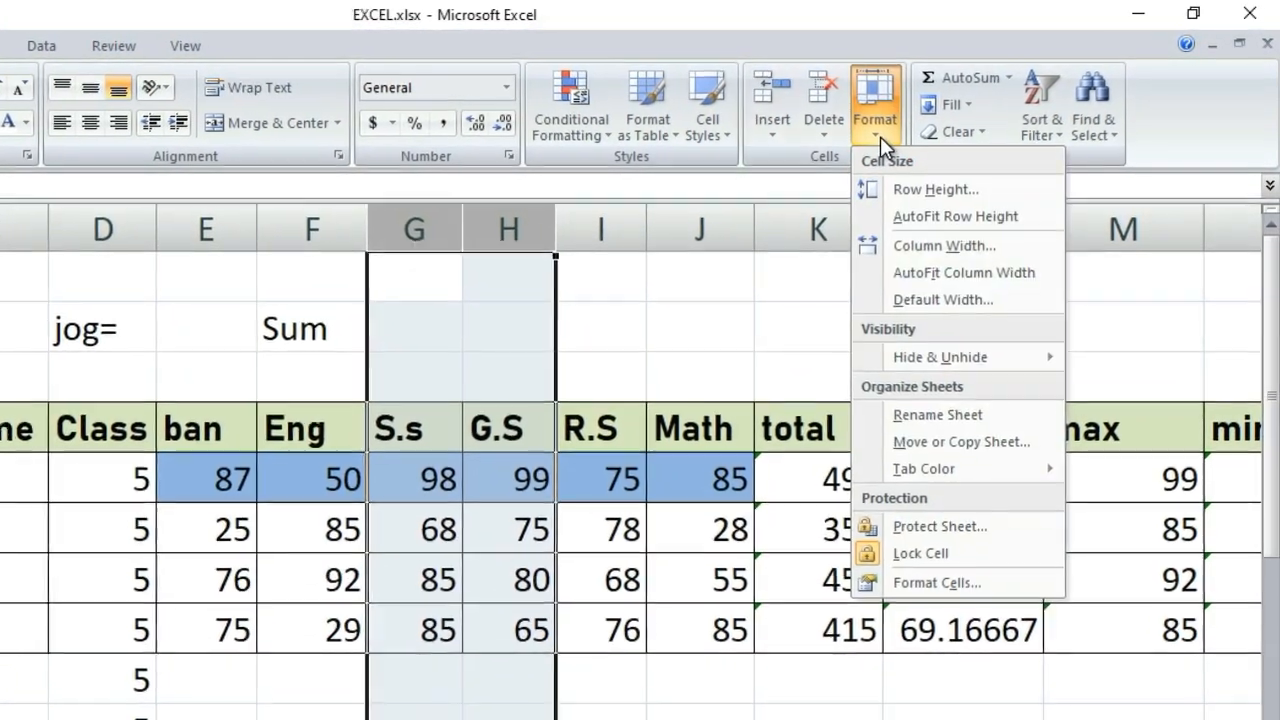
mouse_move(912, 366)
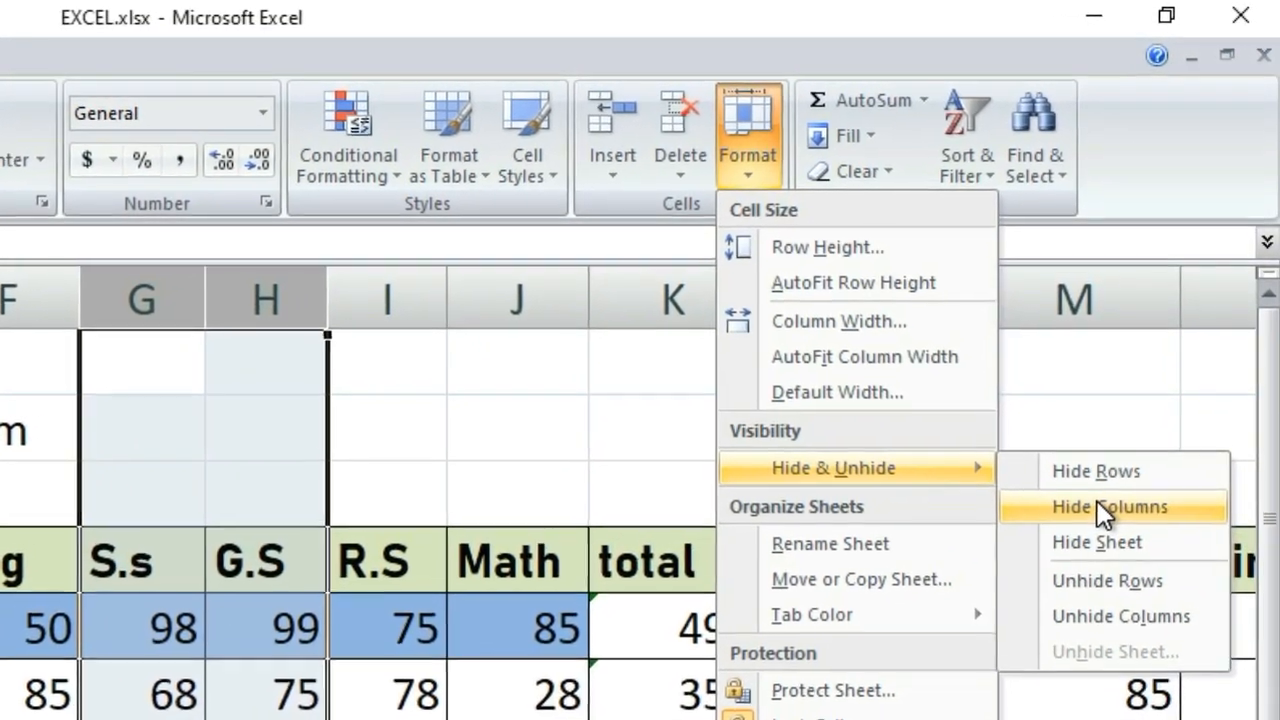
left_click(1100, 487)
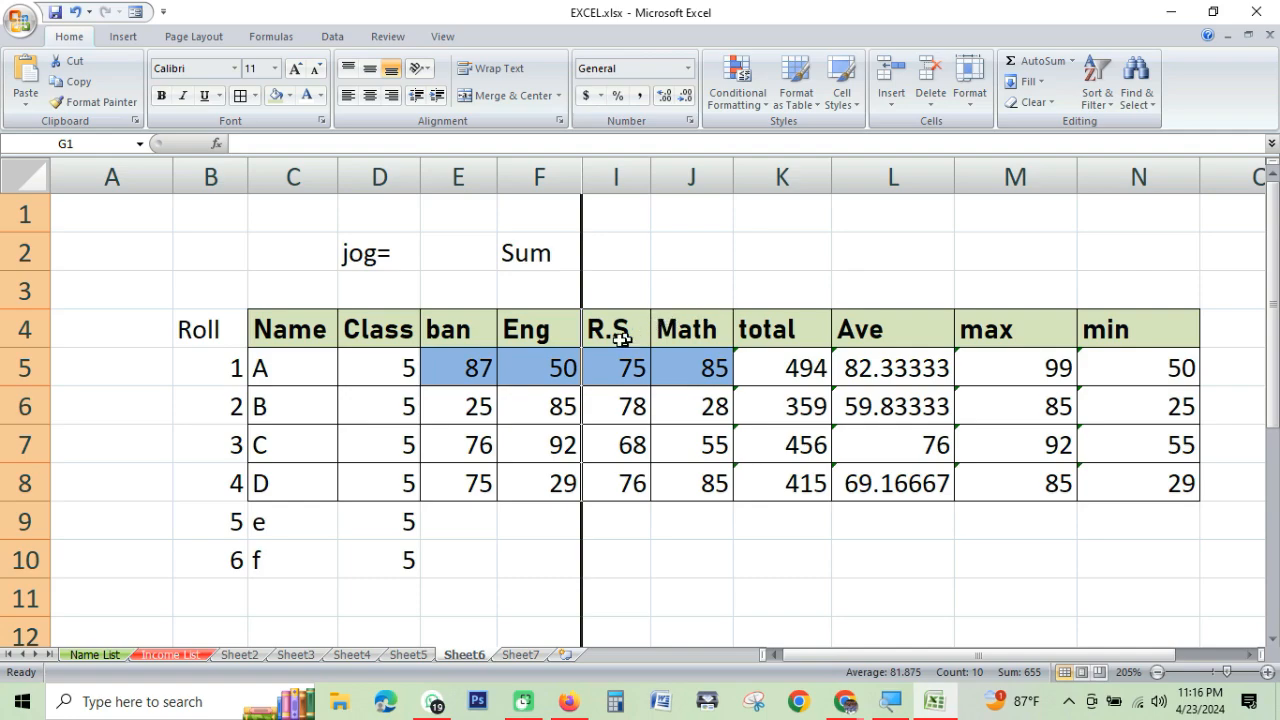
Examine the column headers on either side of the hidden columns G and H
left_click(612, 334)
left_click(578, 334)
left_click(594, 340)
left_click(545, 176)
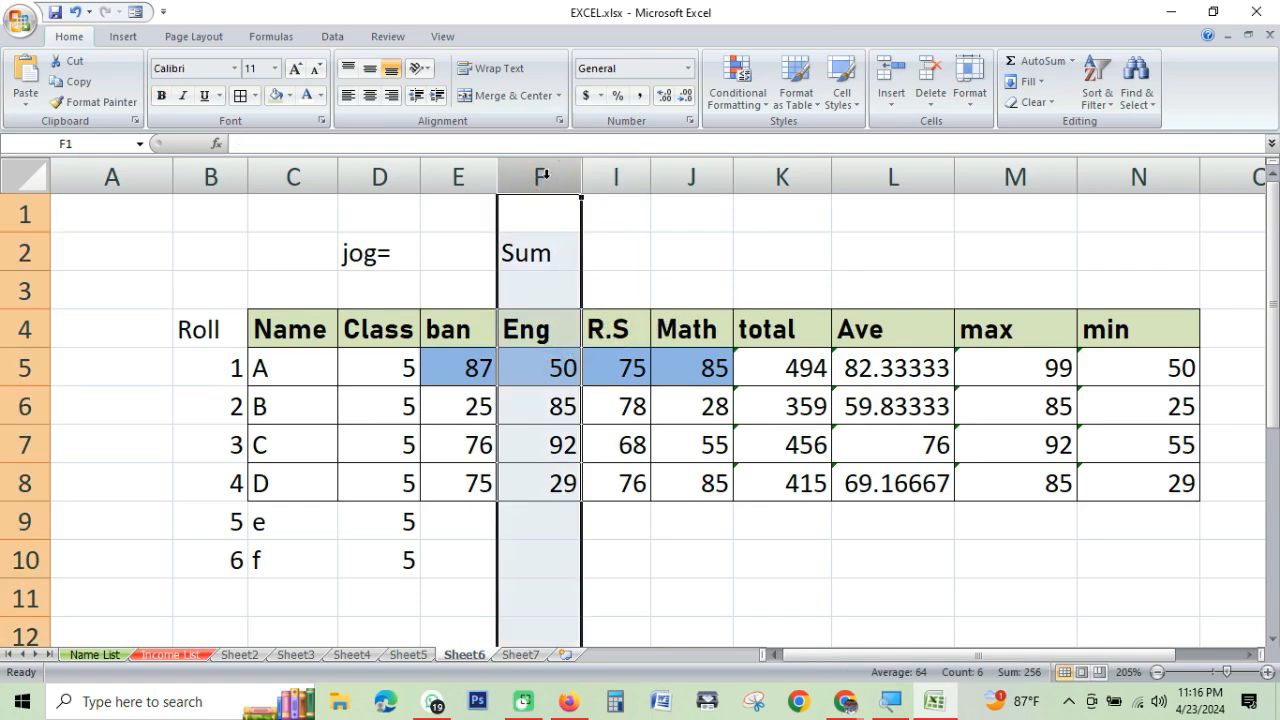
left_click(629, 178)
left_click(522, 177)
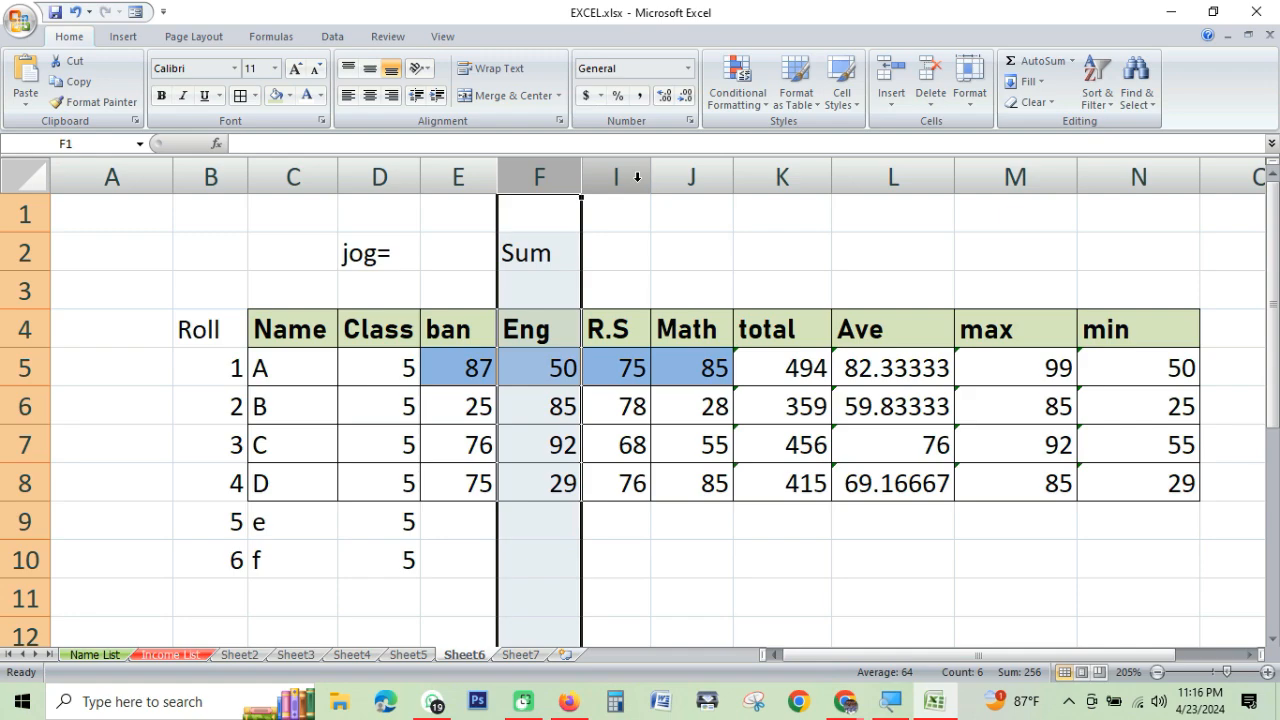
left_click(675, 262)
left_click(127, 365)
left_click(677, 273)
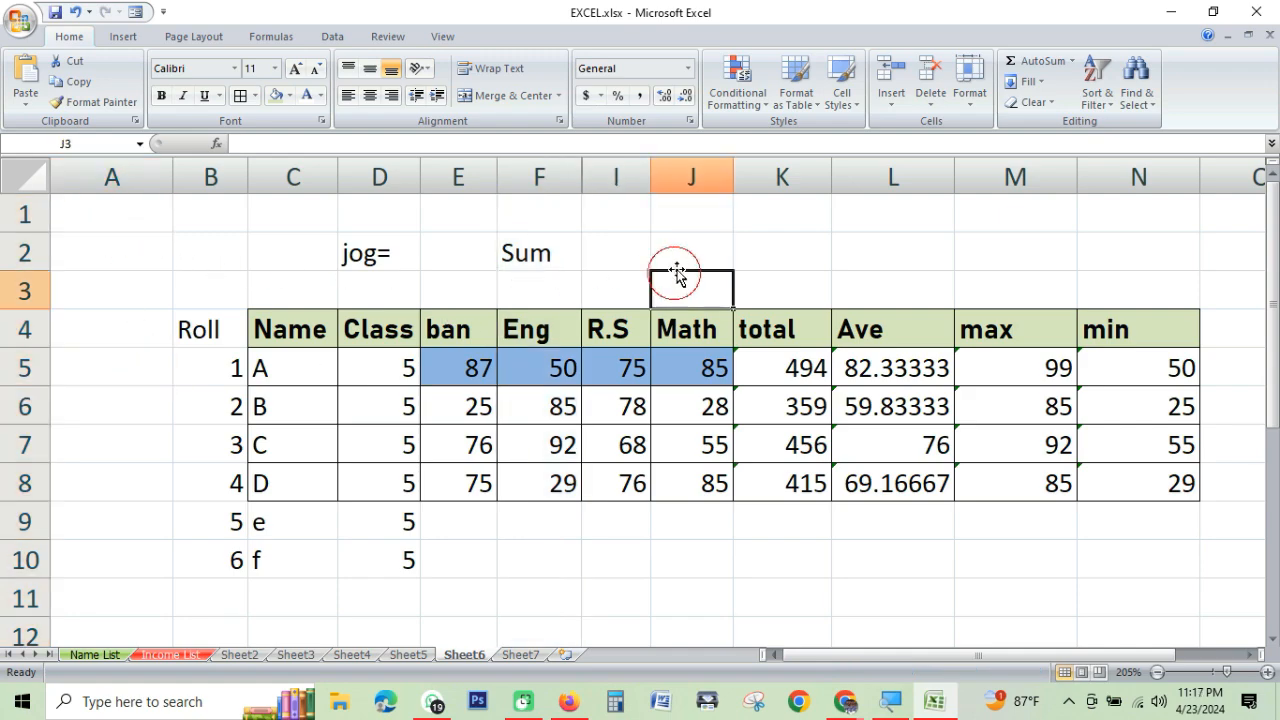
left_click(802, 254)
left_click_drag(615, 177, 661, 177)
left_click(670, 252)
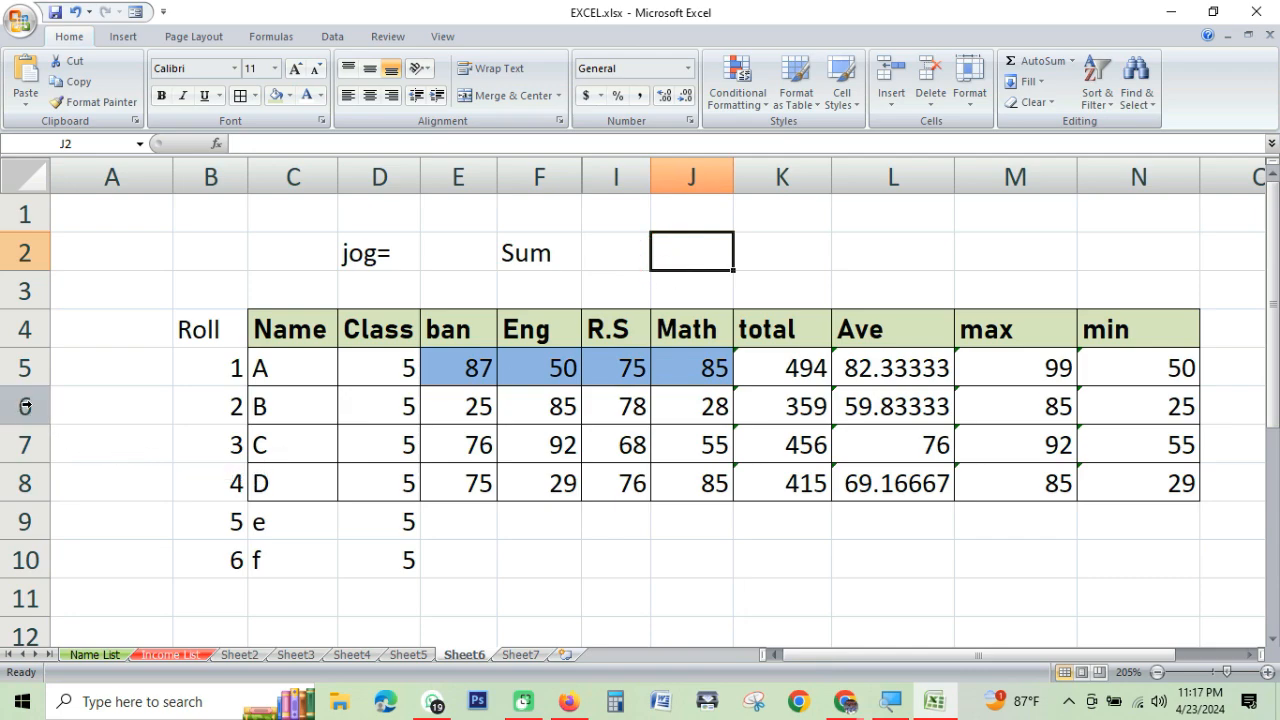
mouse_move(26, 421)
left_mouse_down()
mouse_move(22, 441)
mouse_move(20, 404)
left_mouse_up()
left_click(551, 177)
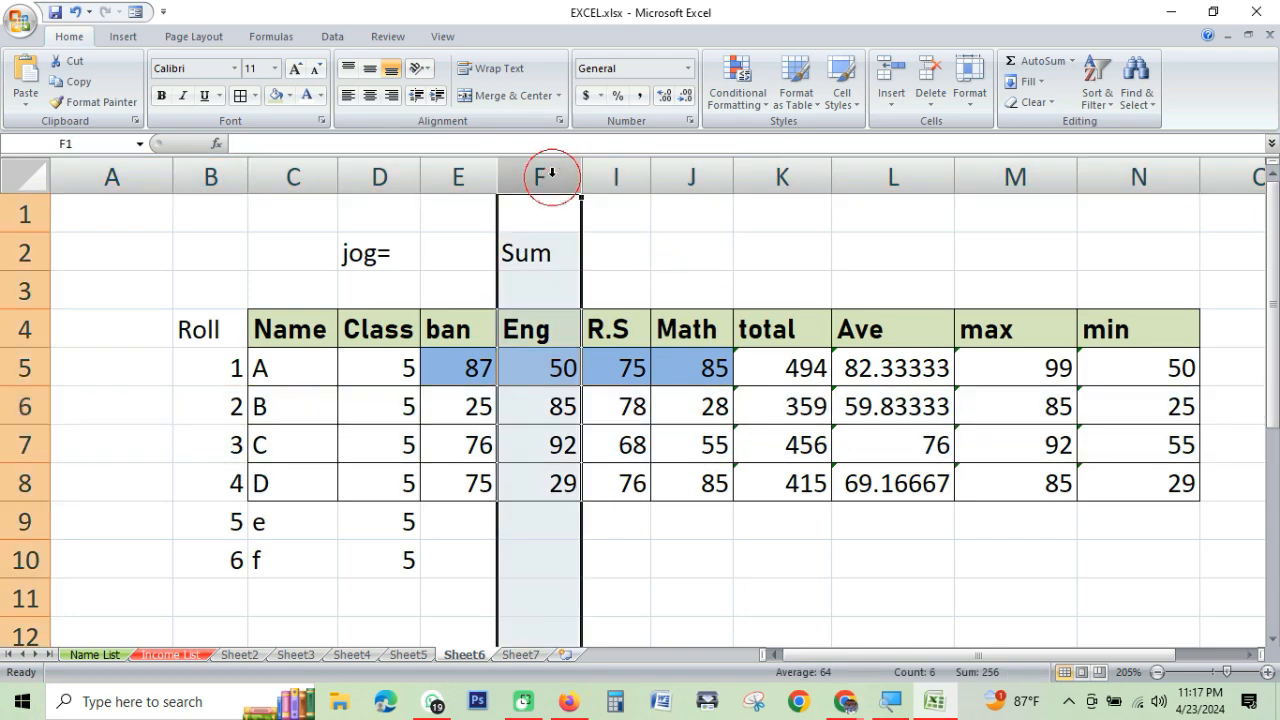
left_click(617, 177)
left_click(691, 177)
left_click_drag(25, 407, 18, 437)
right_click(22, 441)
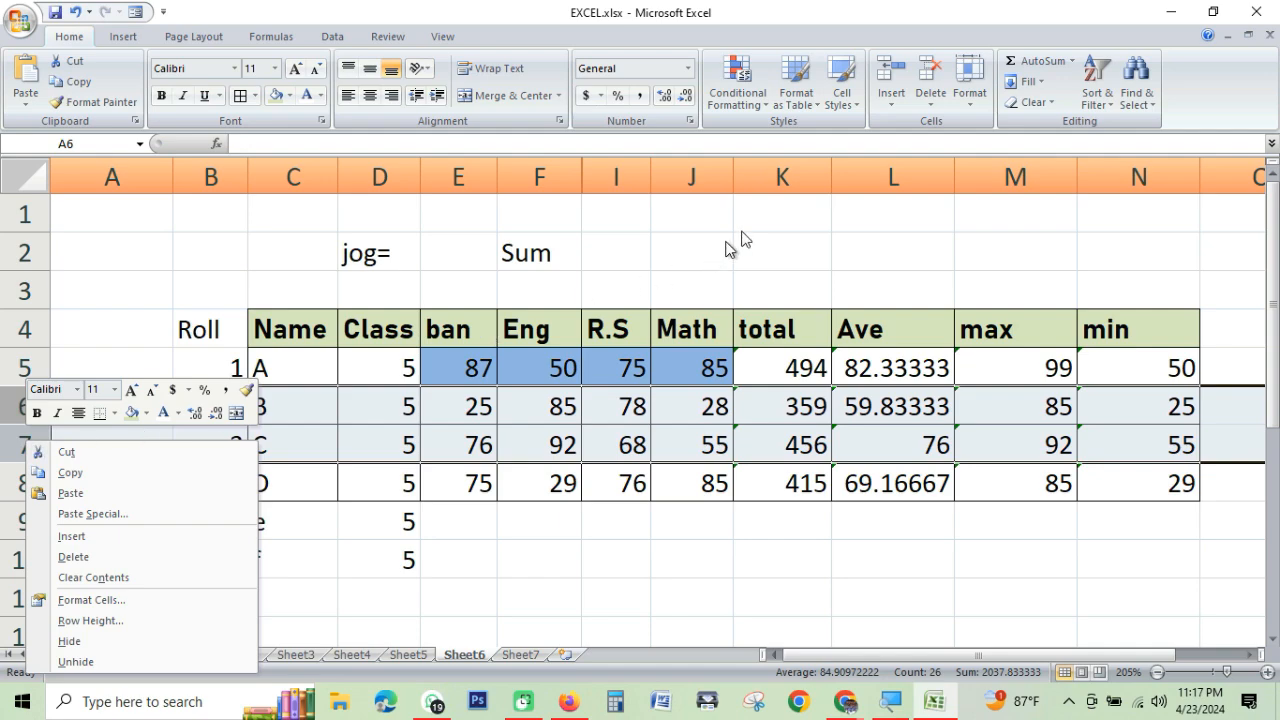
left_click(971, 102)
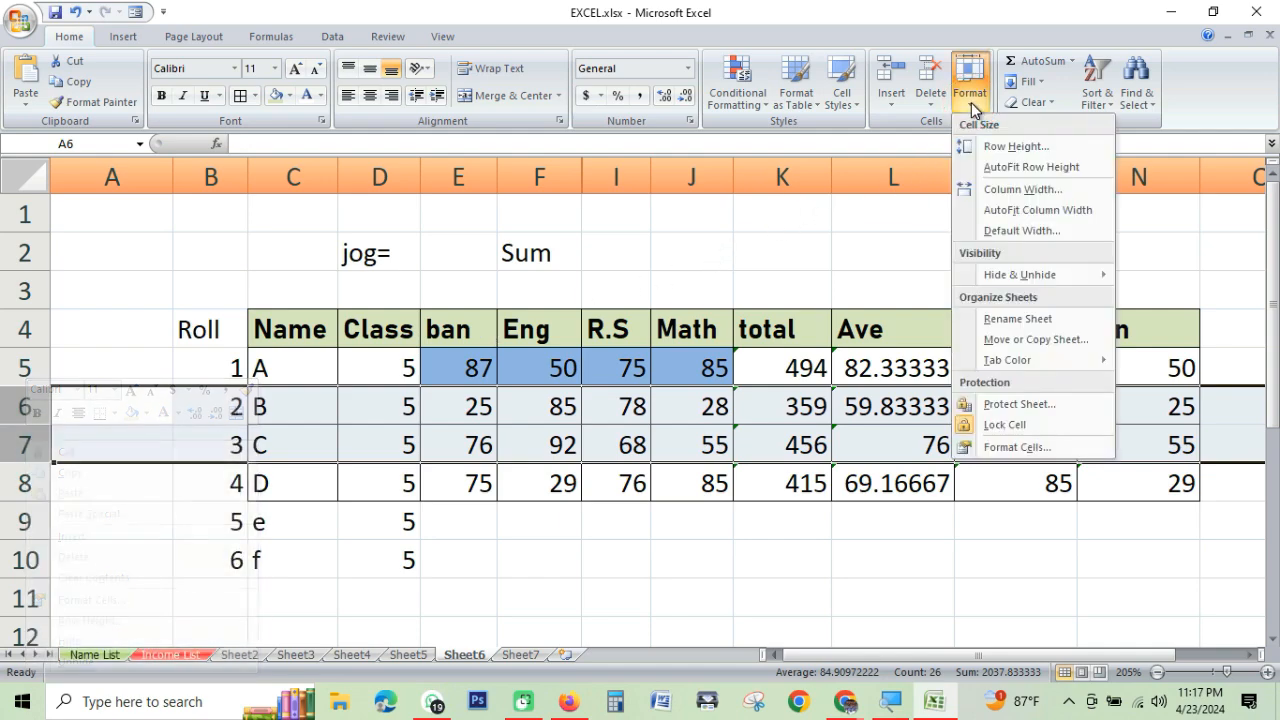
left_click(566, 10)
Hide rows 6 and 7, which hold the records of students B and C
left_click_drag(18, 403, 20, 441)
right_click(25, 447)
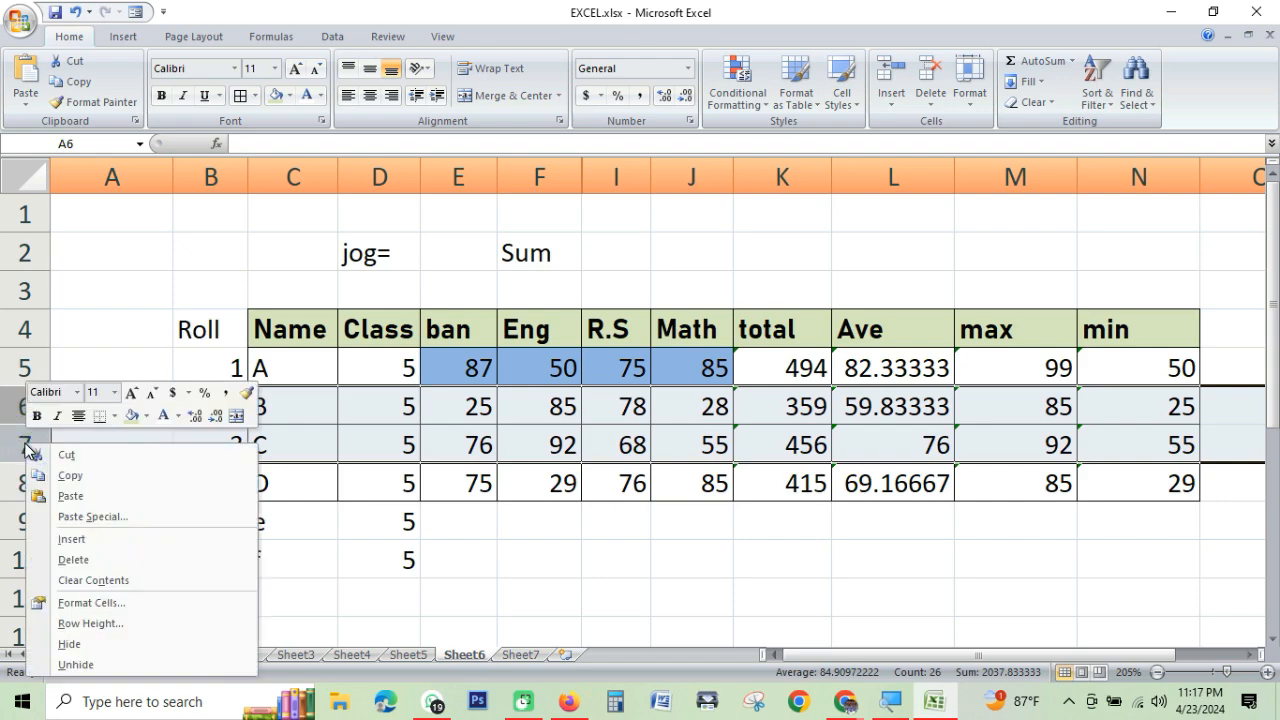
left_click(71, 645)
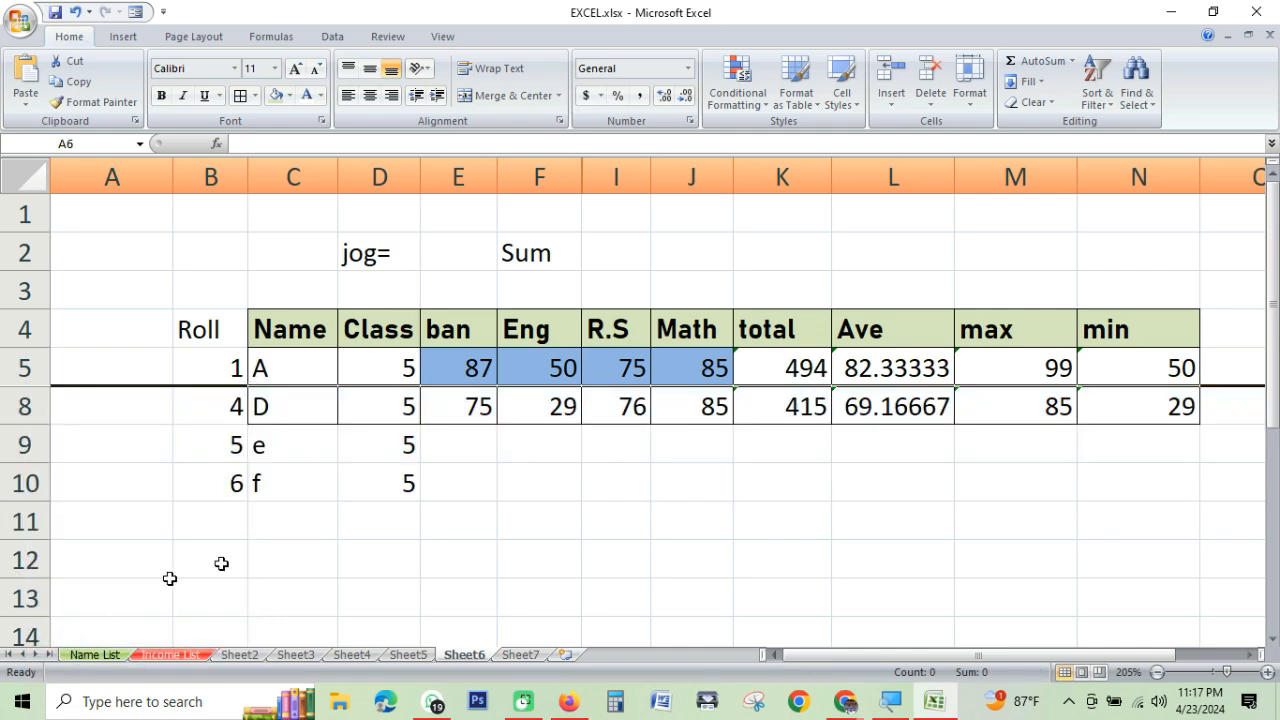
Examine the row numbers on either side of the hidden rows 6 and 7
left_click(517, 548)
left_click(509, 338)
left_click(550, 452)
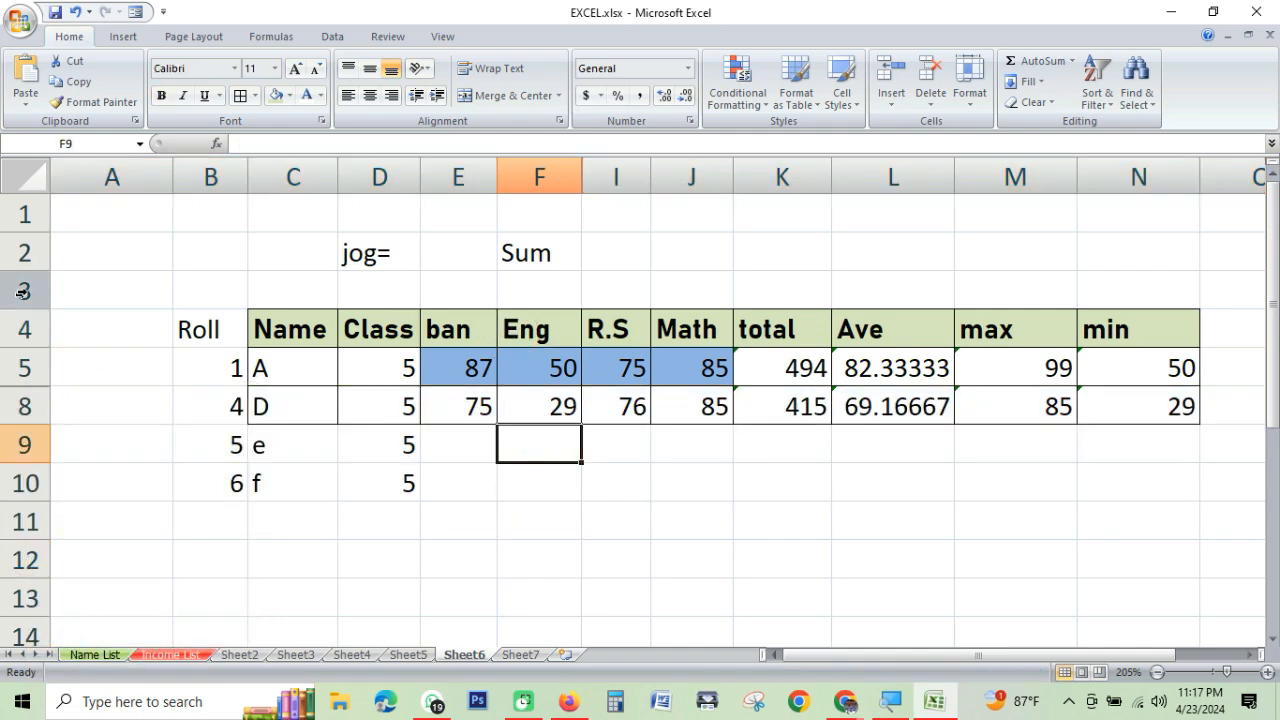
left_click(24, 214)
left_click(24, 253)
left_click(22, 292)
left_click(24, 329)
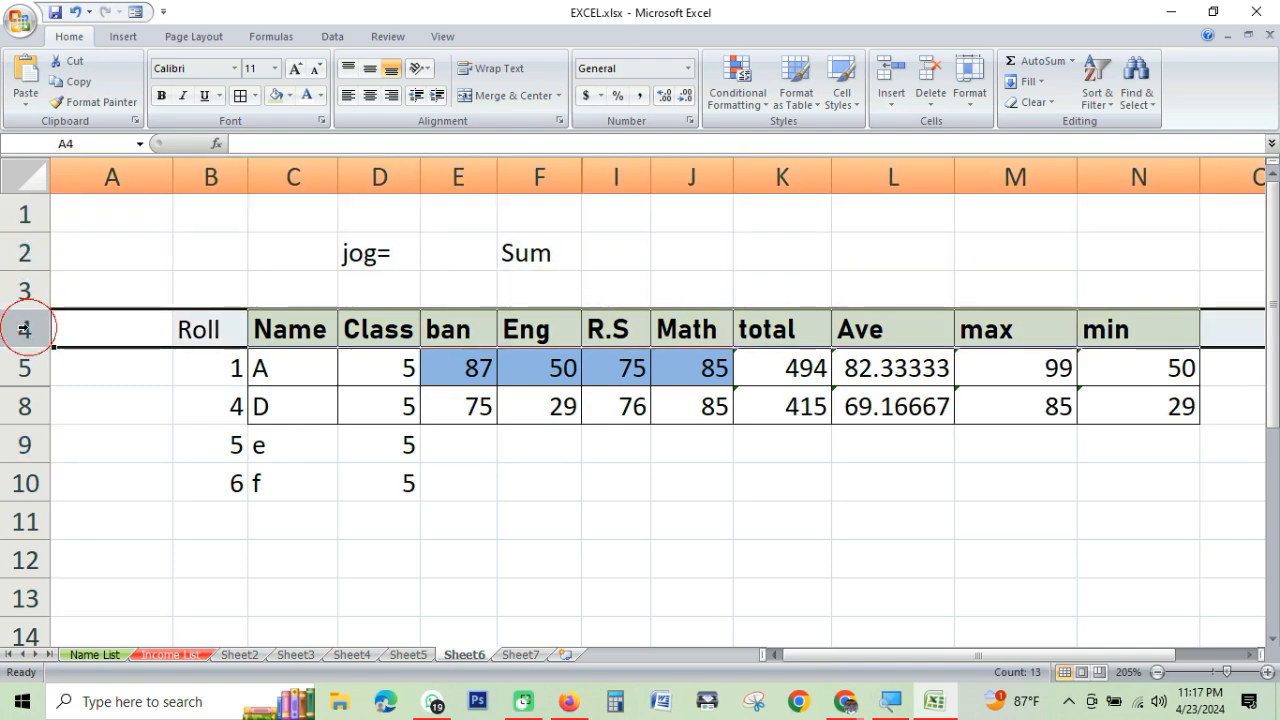
left_click(20, 369)
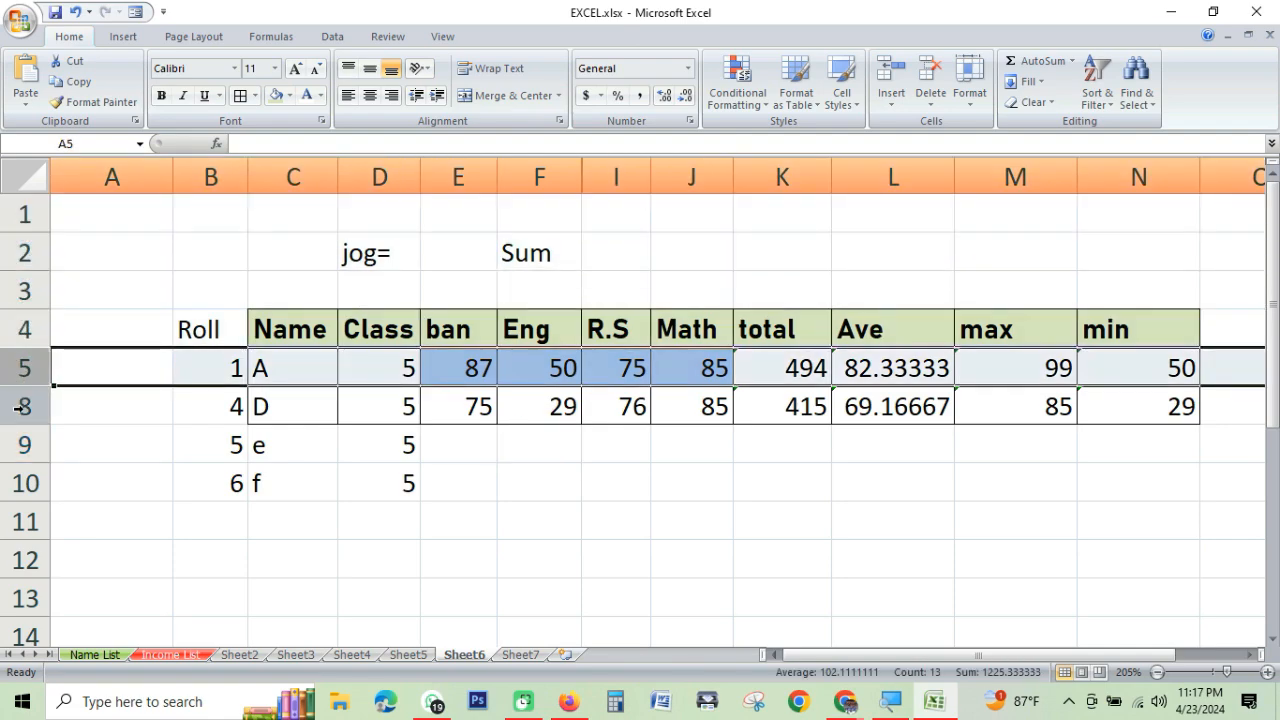
left_click(20, 406)
left_click(340, 487)
left_click(730, 538)
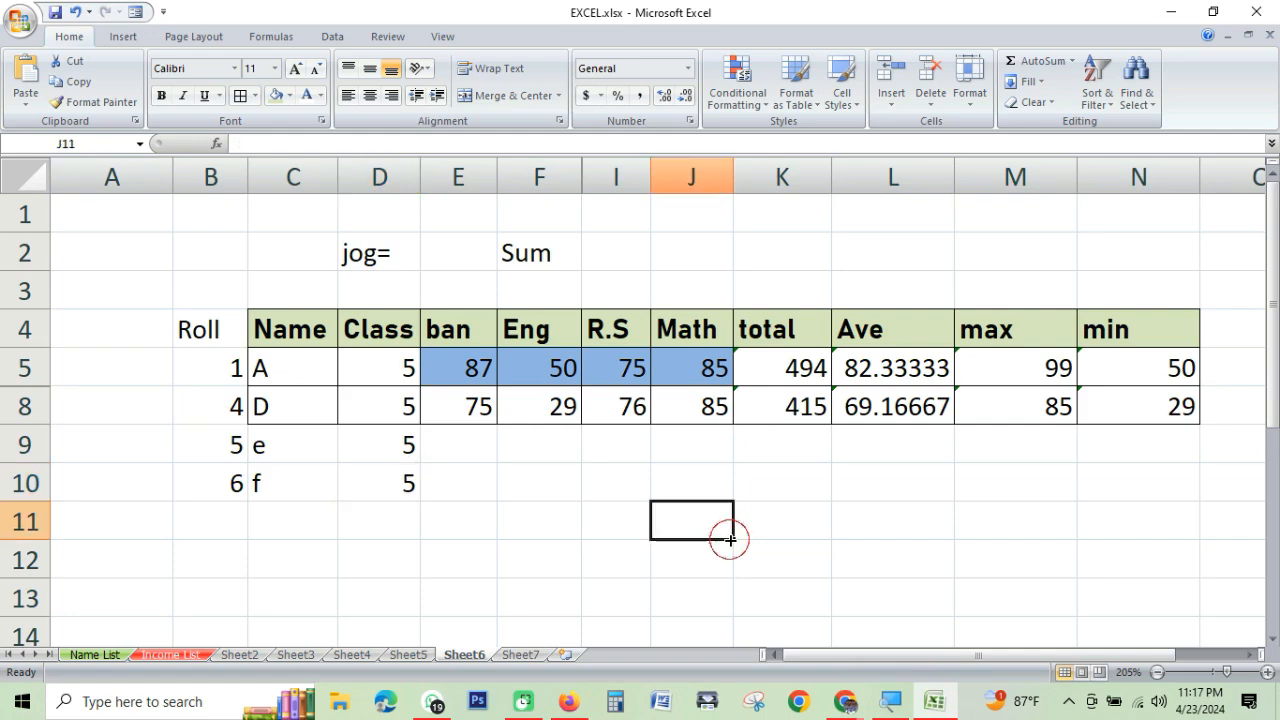
left_click(158, 254)
left_click(630, 236)
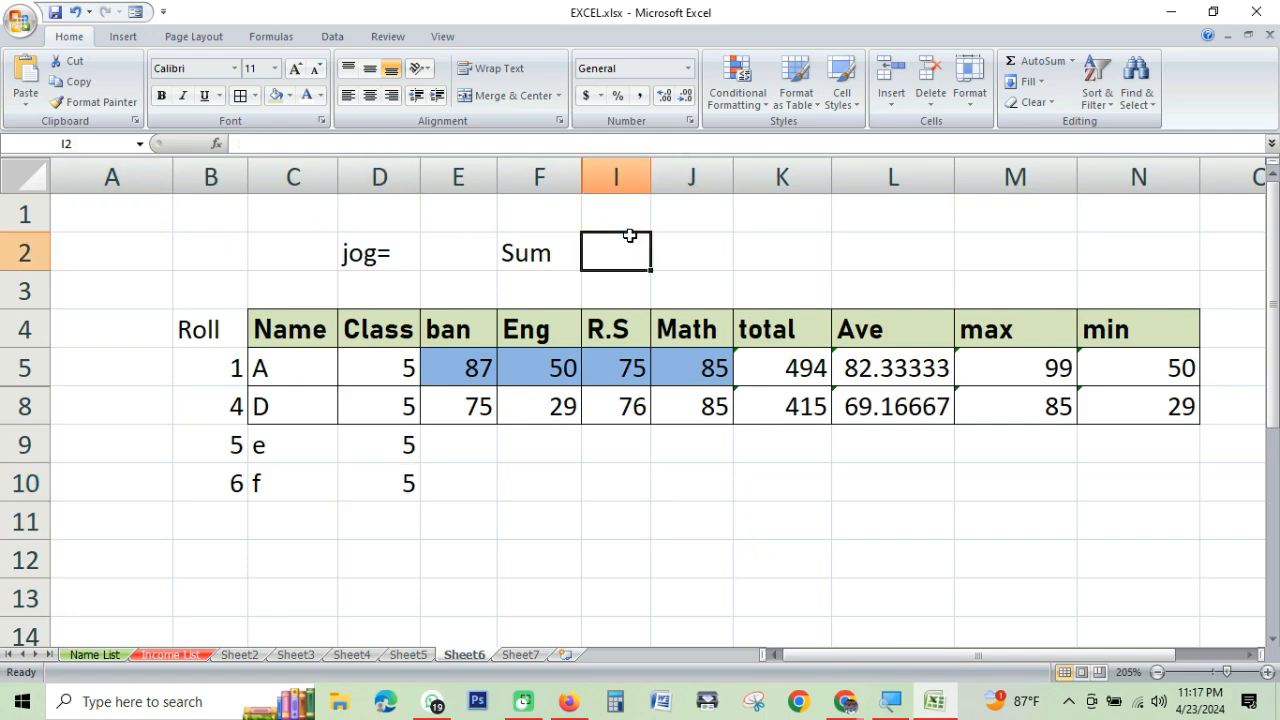
key("ctrl+a")
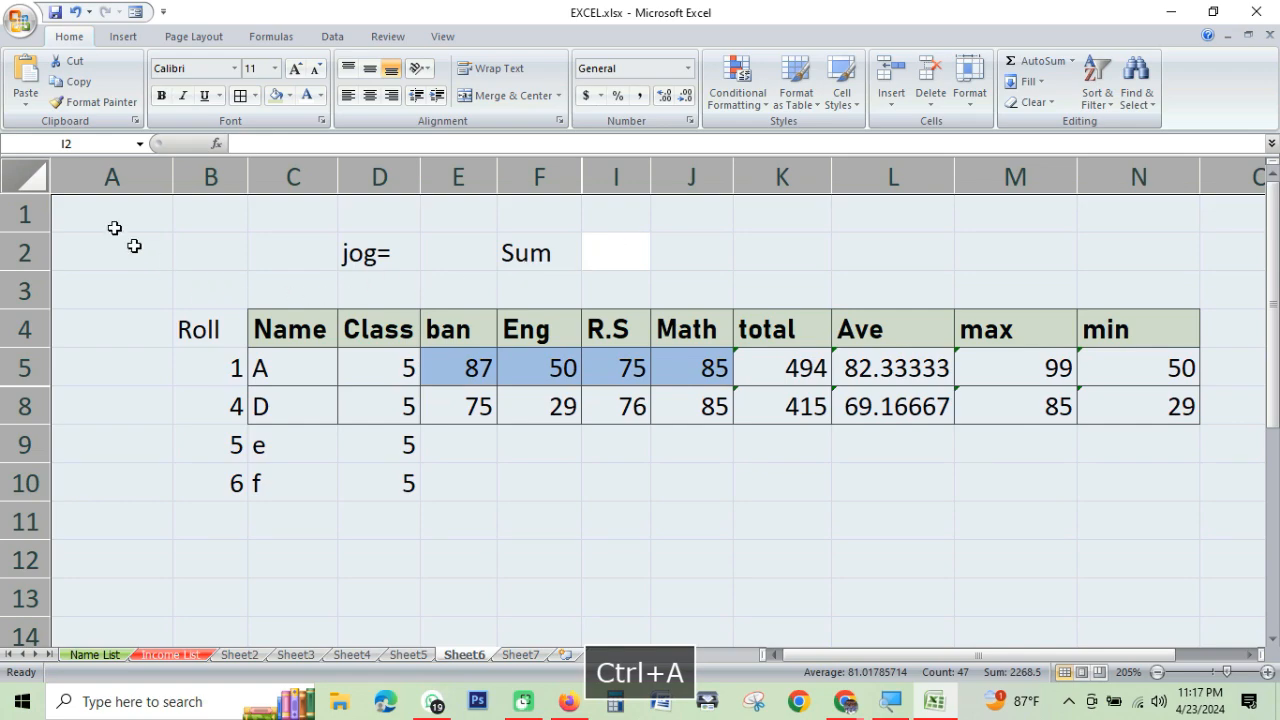
left_click(274, 211)
left_click(540, 214)
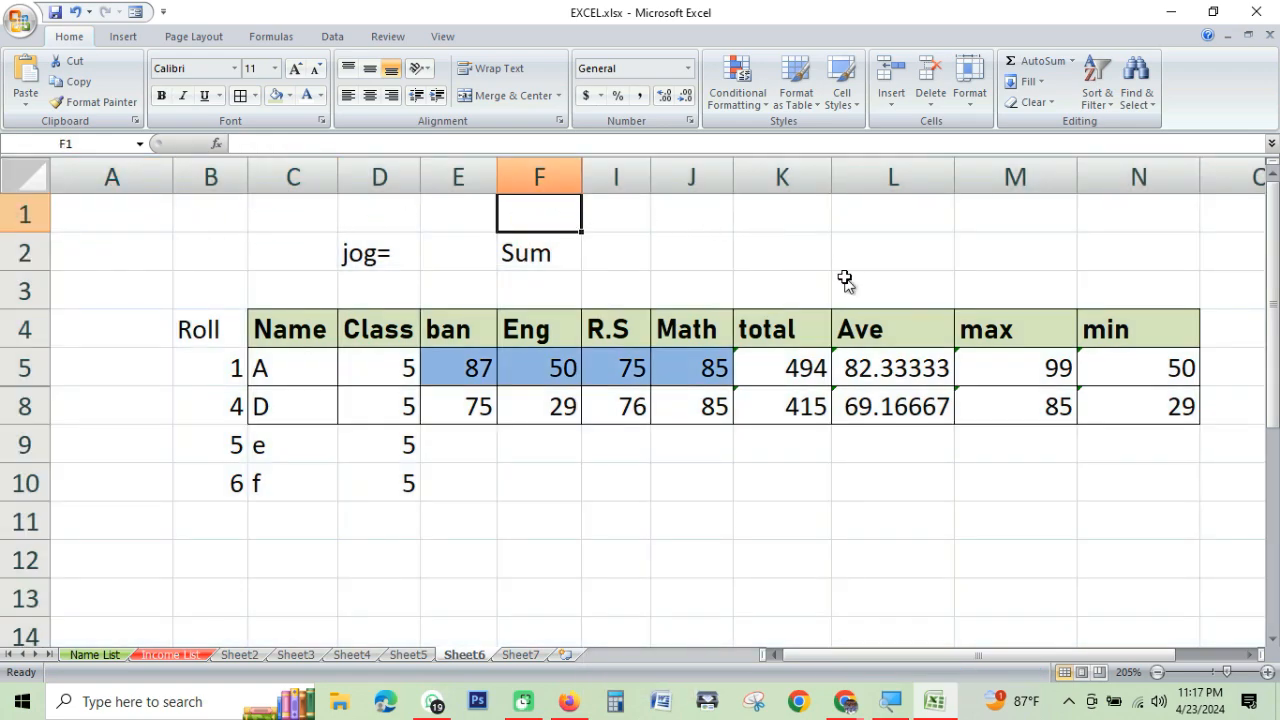
key("Down")
Unhide the hidden columns G and H with the whole sheet selected
left_click(795, 252)
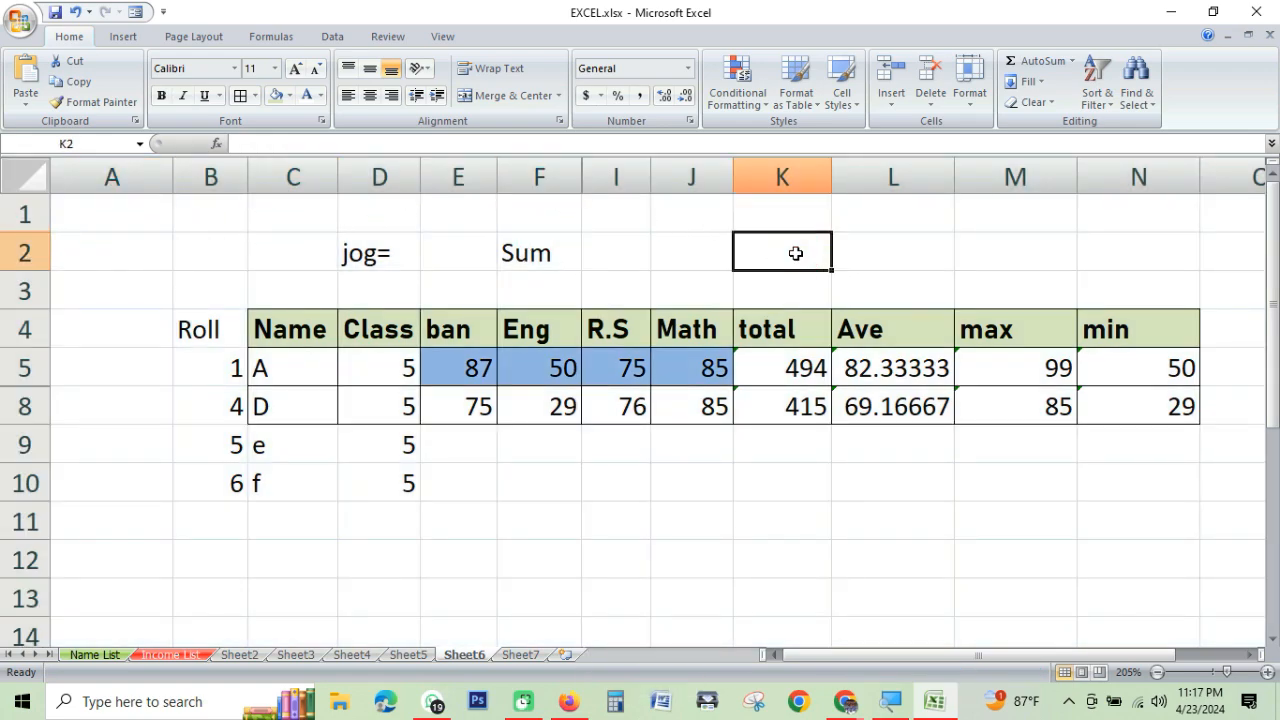
key("ctrl+a")
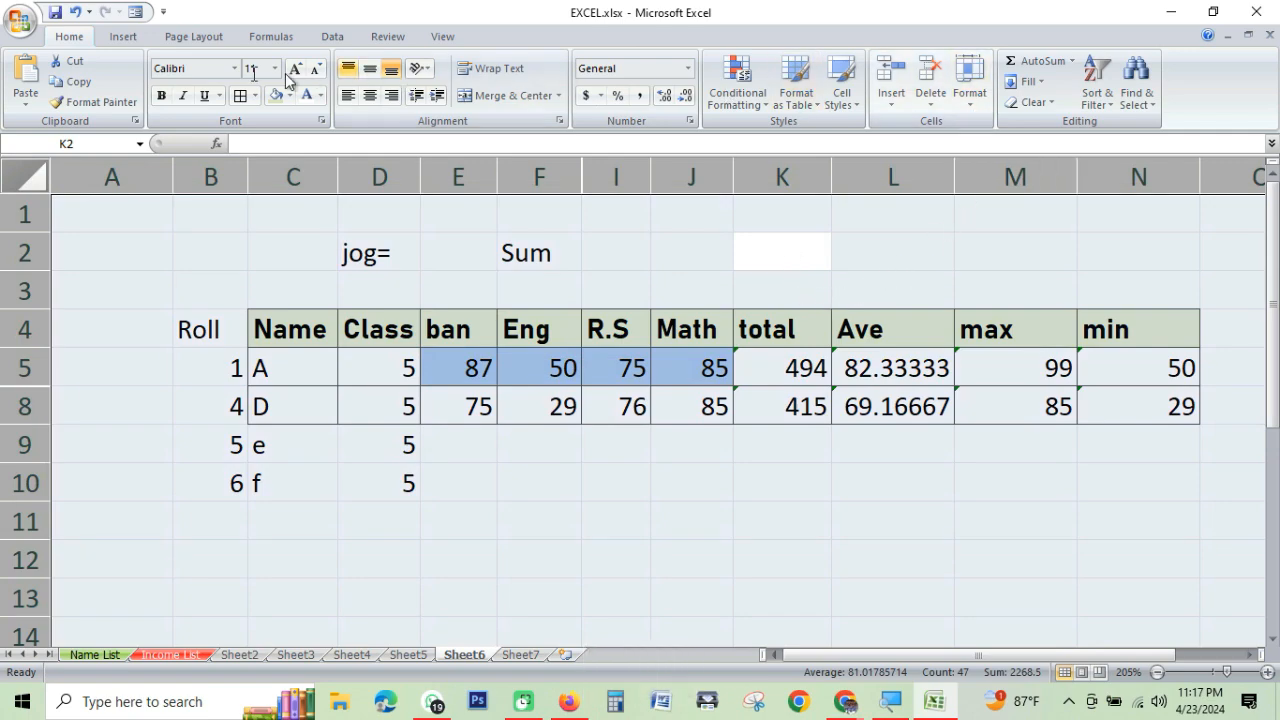
left_click(972, 100)
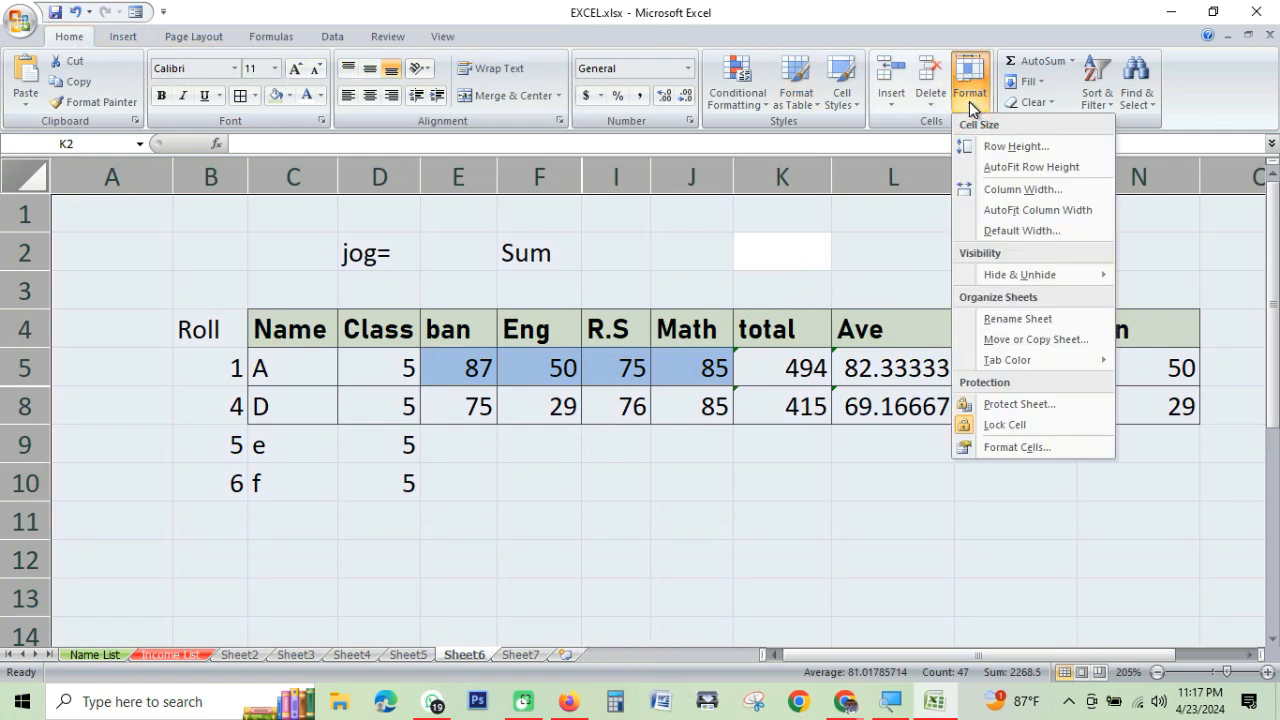
mouse_move(1036, 278)
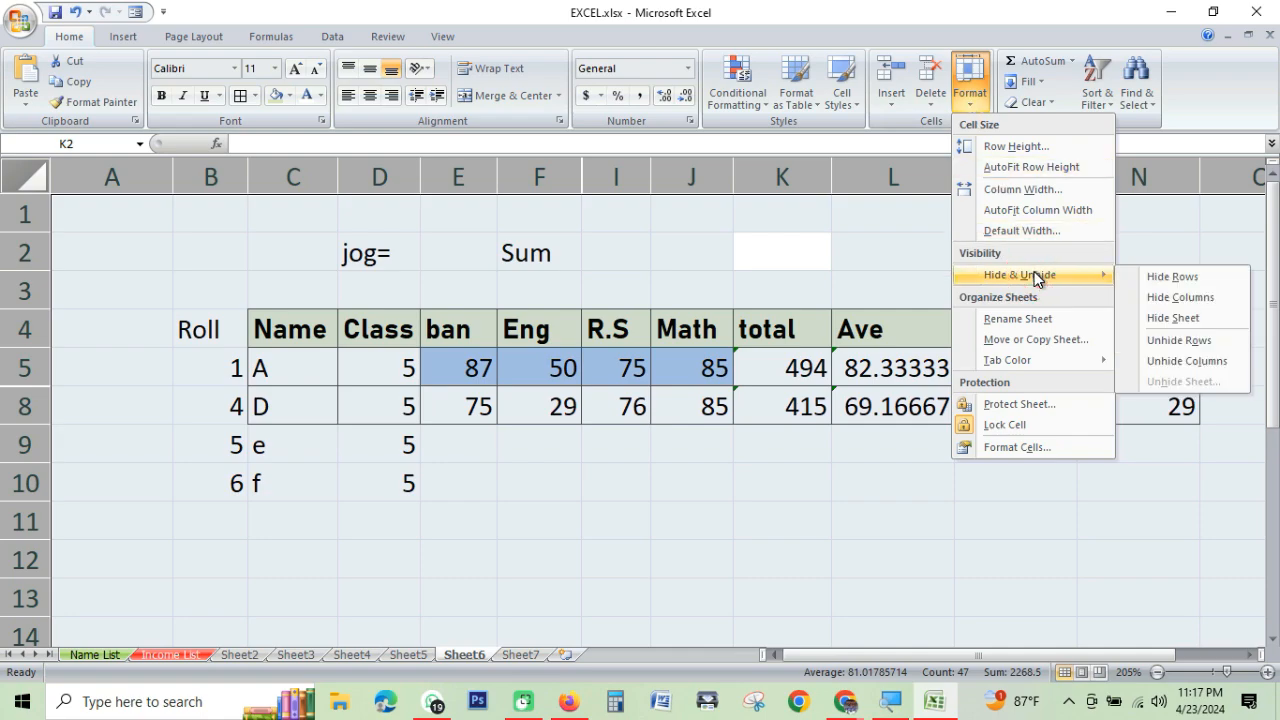
left_click(1188, 361)
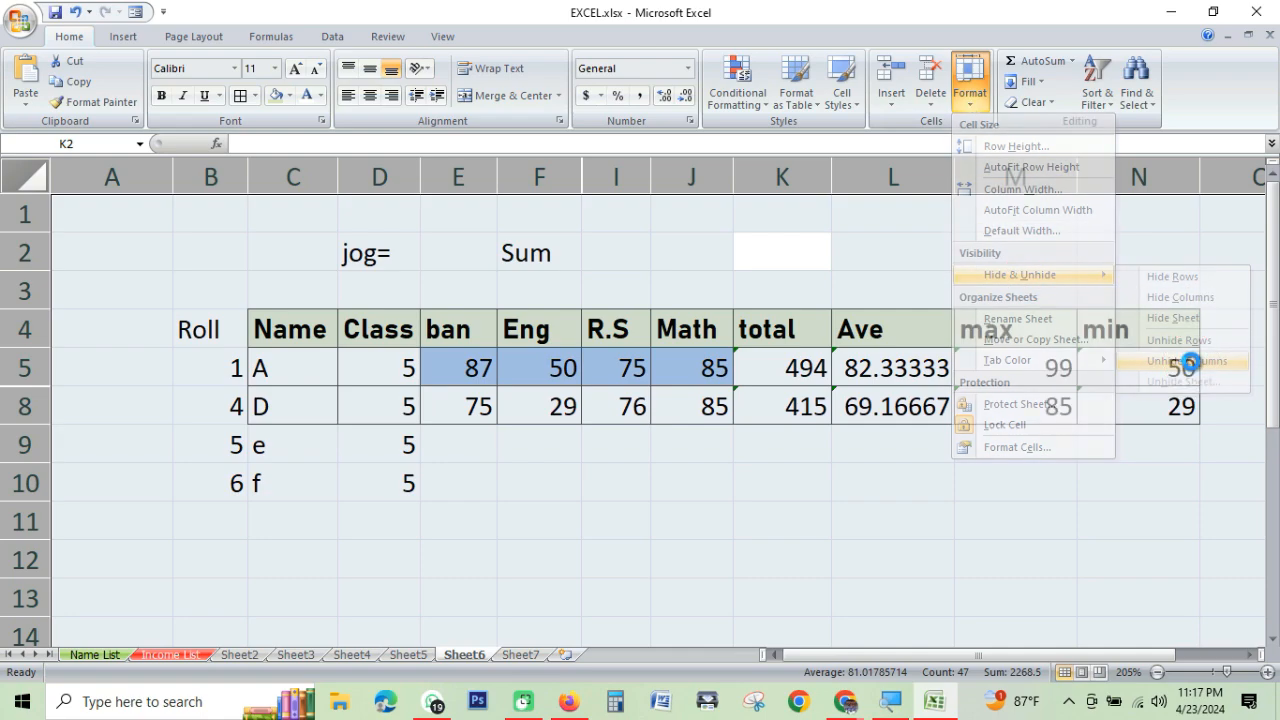
left_click_drag(716, 176, 732, 172)
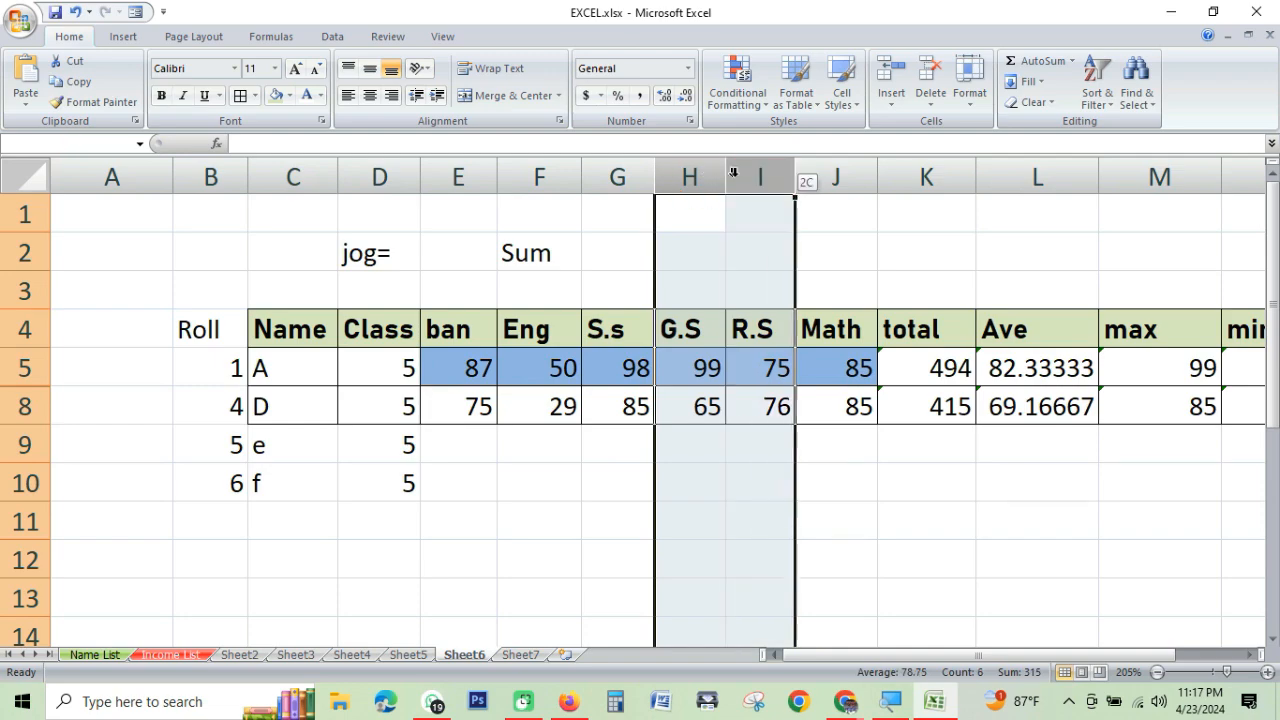
left_click_drag(606, 177, 690, 177)
Select the entire marks data and unhide the hidden rows 6 and 7 of students B and C
left_click(905, 284)
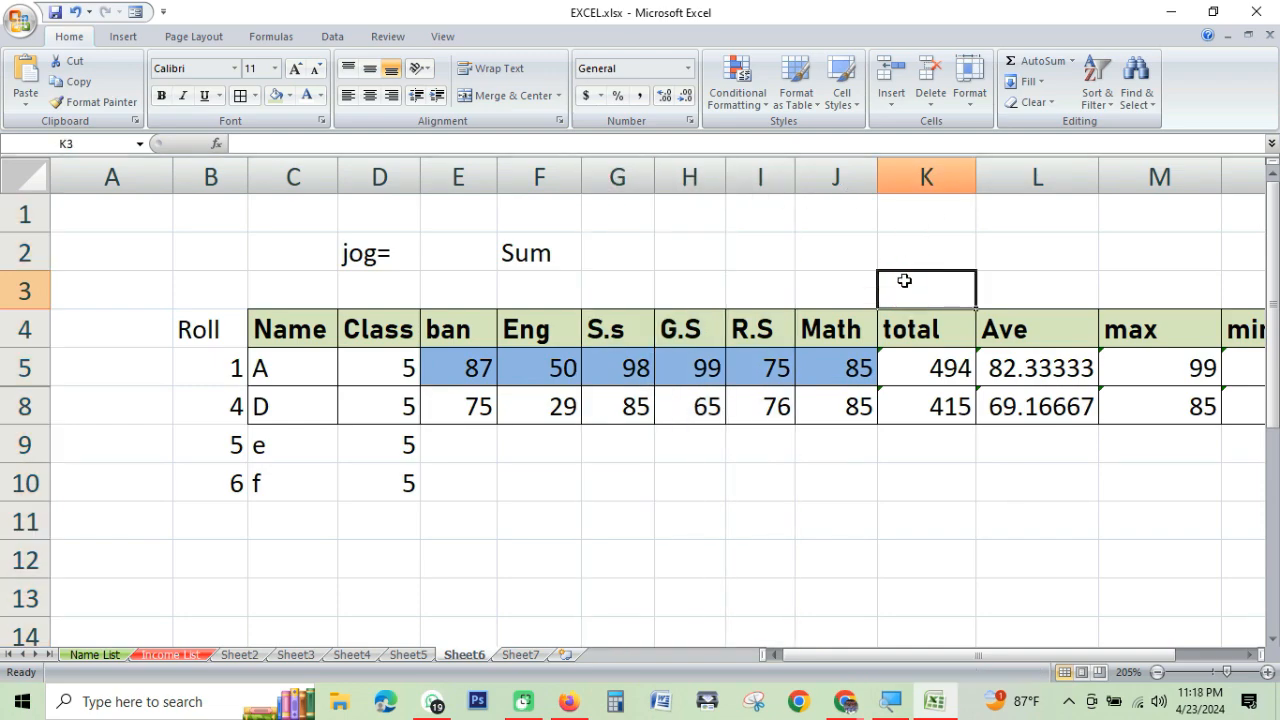
key("ctrl+a")
left_click(970, 88)
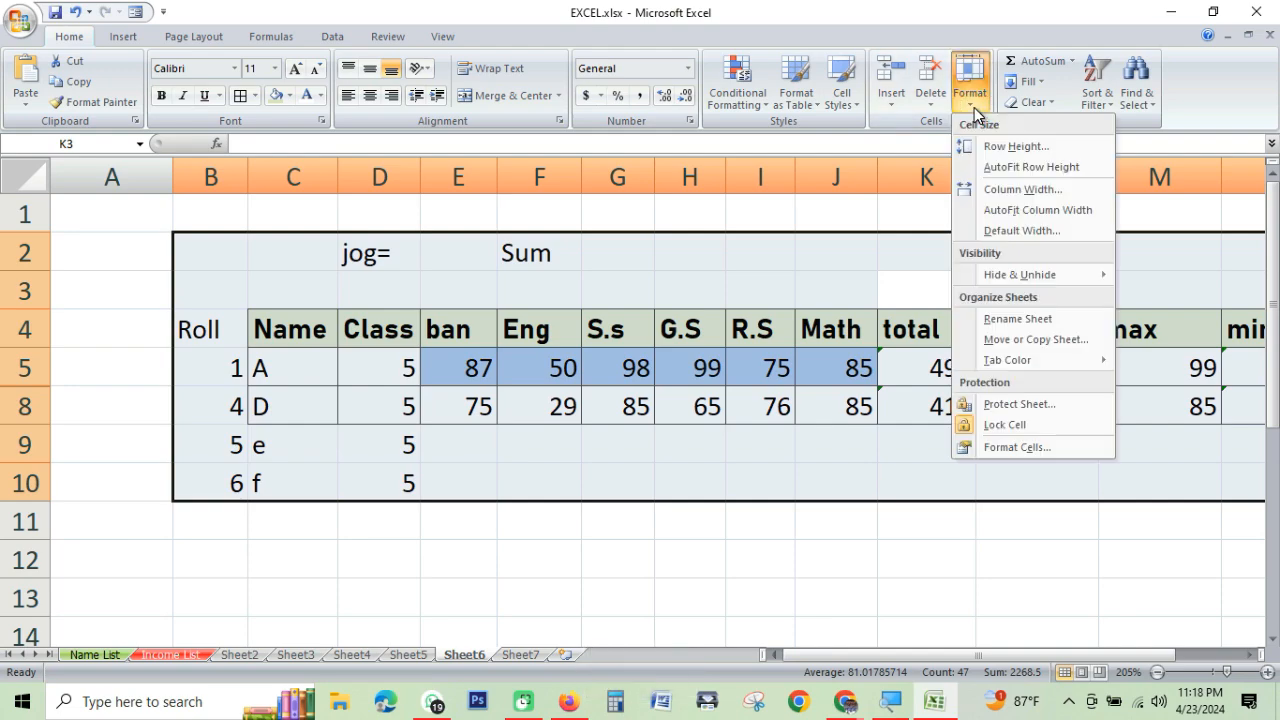
mouse_move(1051, 283)
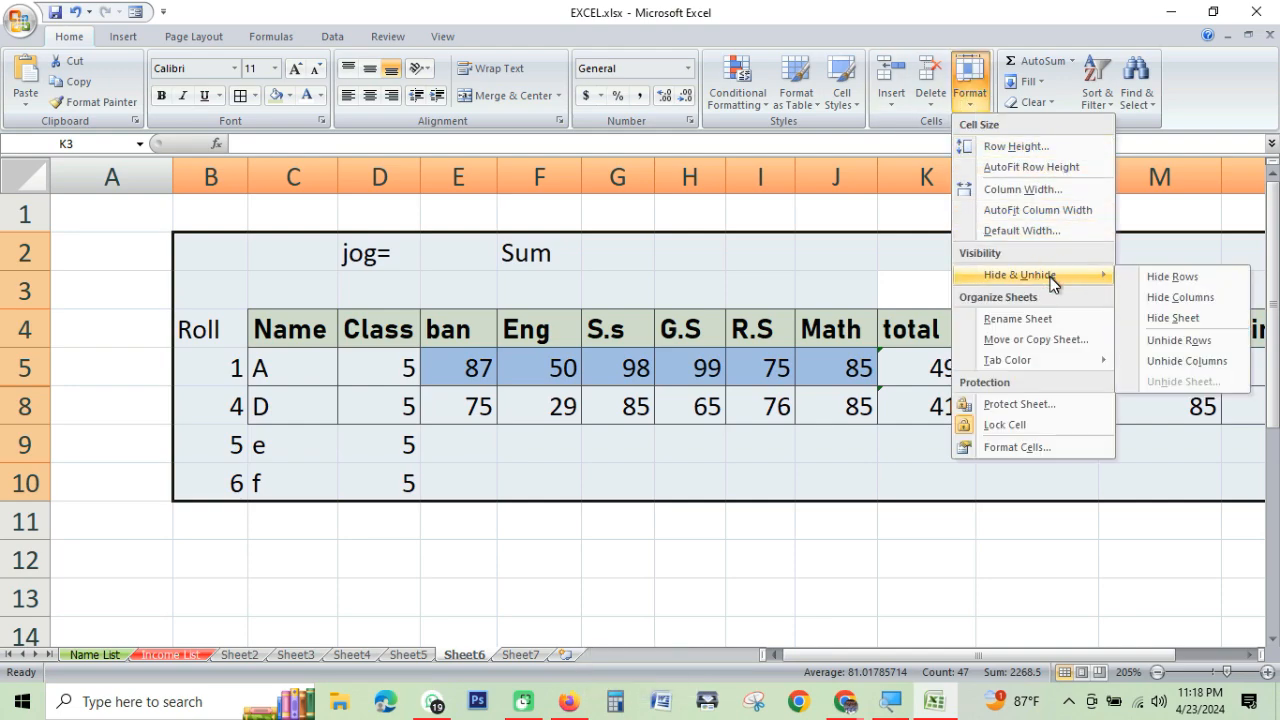
left_click(1190, 340)
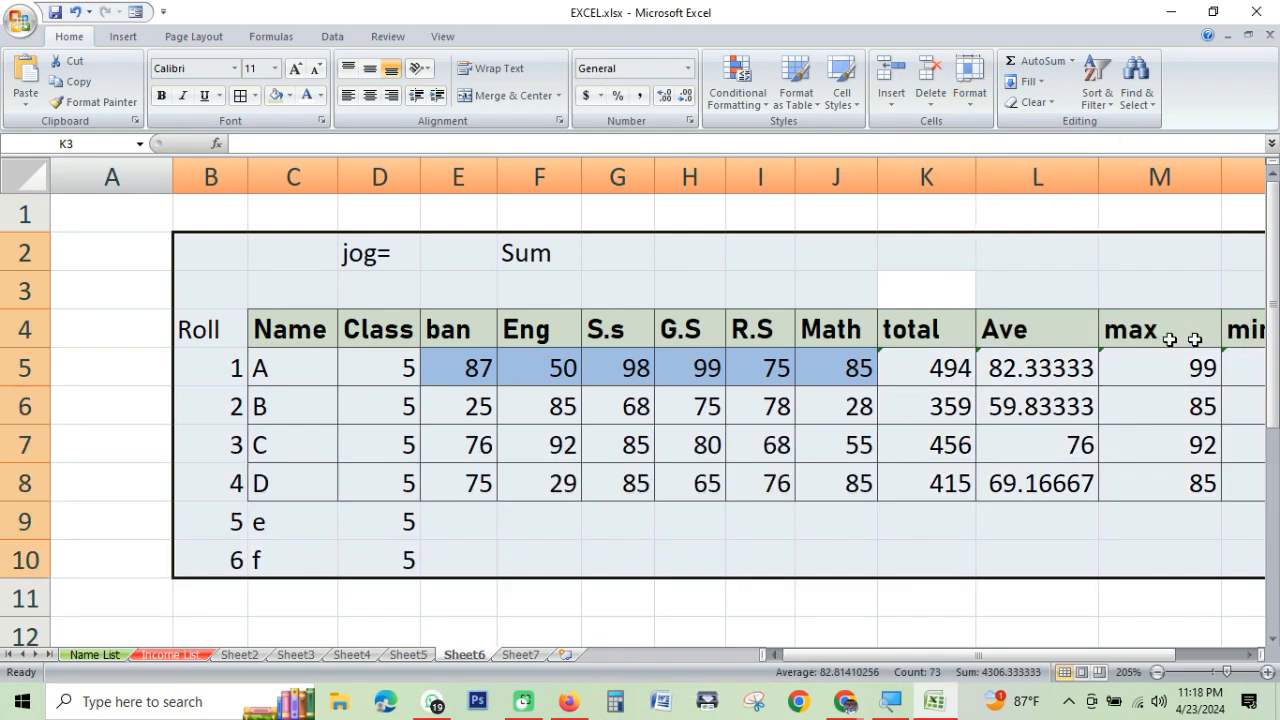
left_click_drag(250, 375, 300, 485)
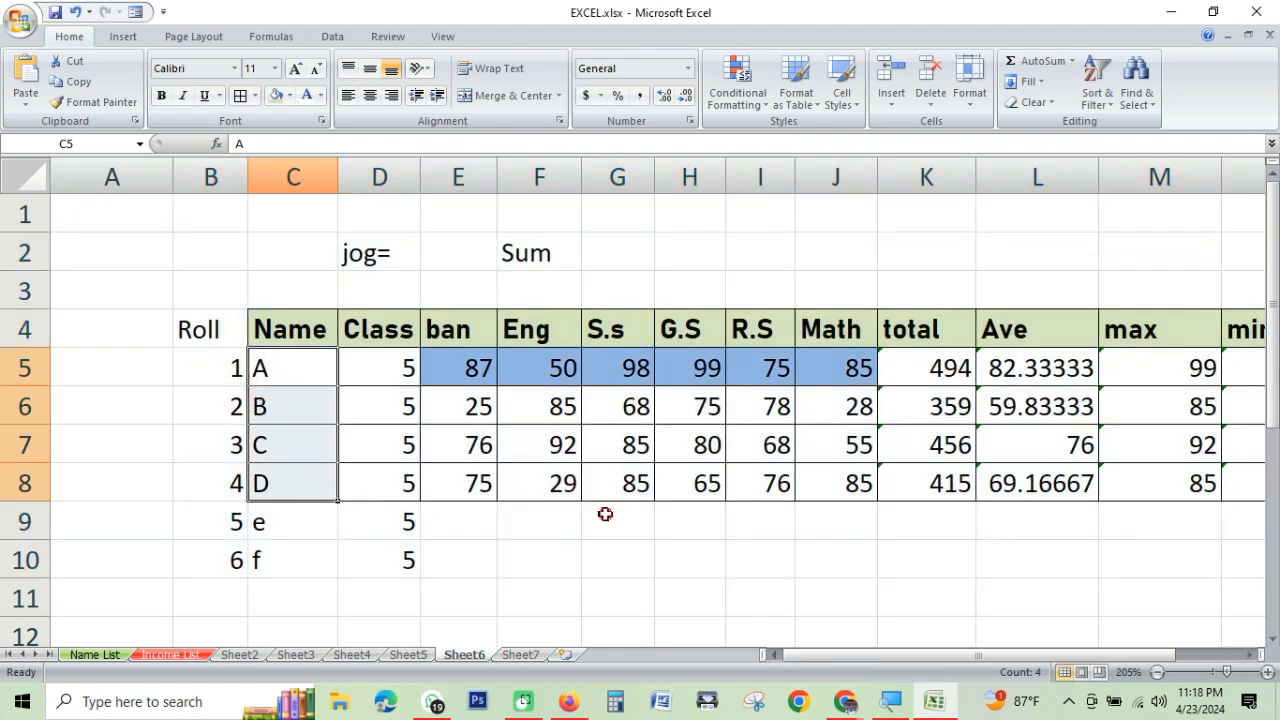
left_click(606, 514)
left_click(678, 523)
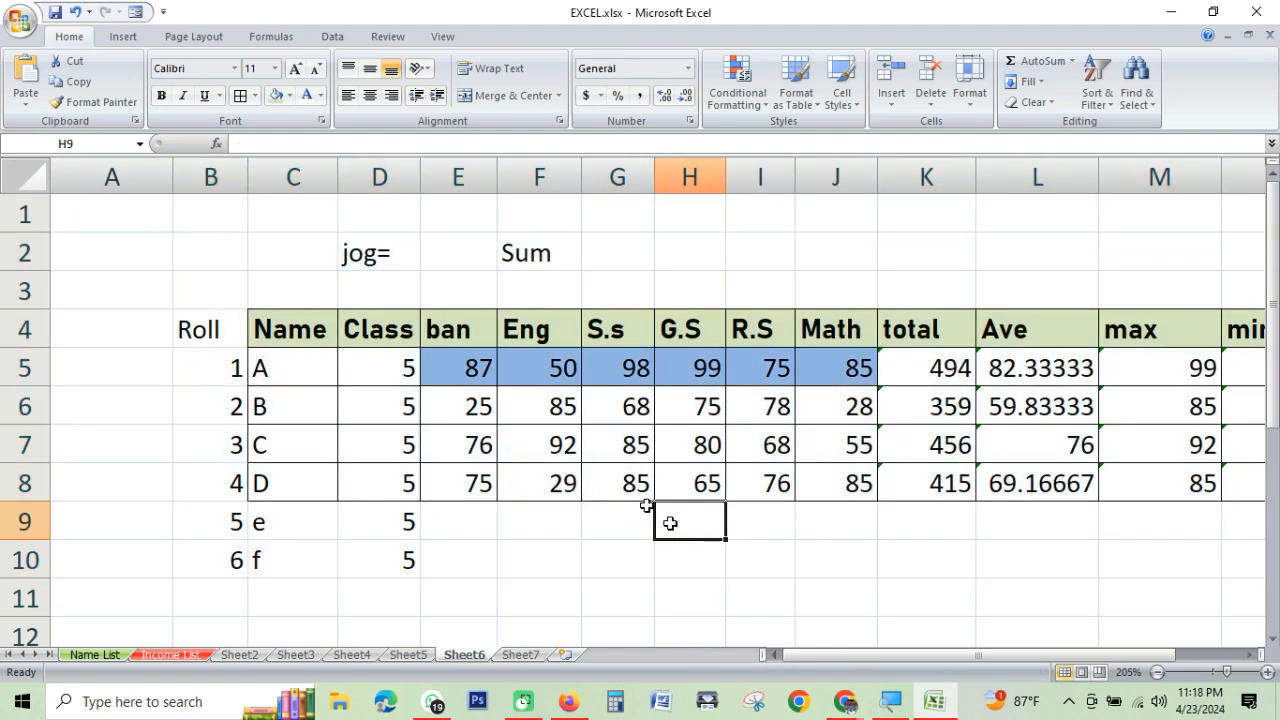
Delete rows 1 to 3 above the marks table, so its header row moves up to row 1
left_click(21, 291)
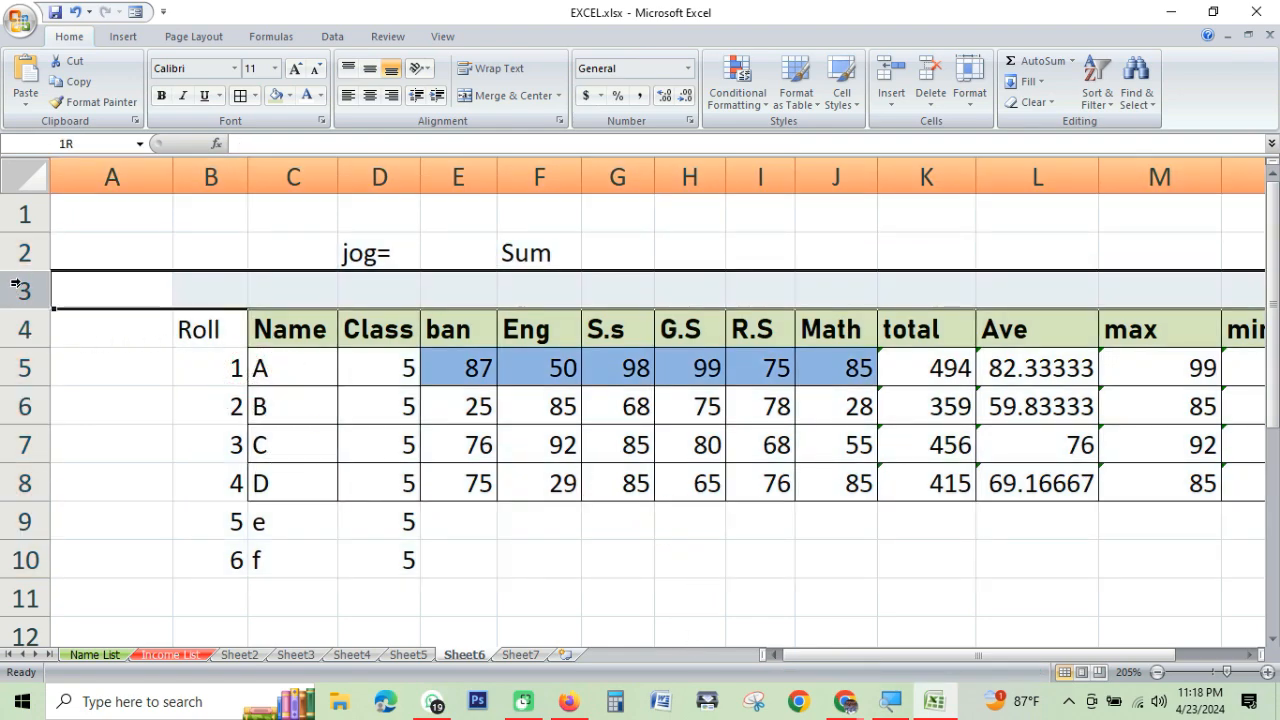
left_click_drag(17, 287, 20, 213)
right_click(25, 215)
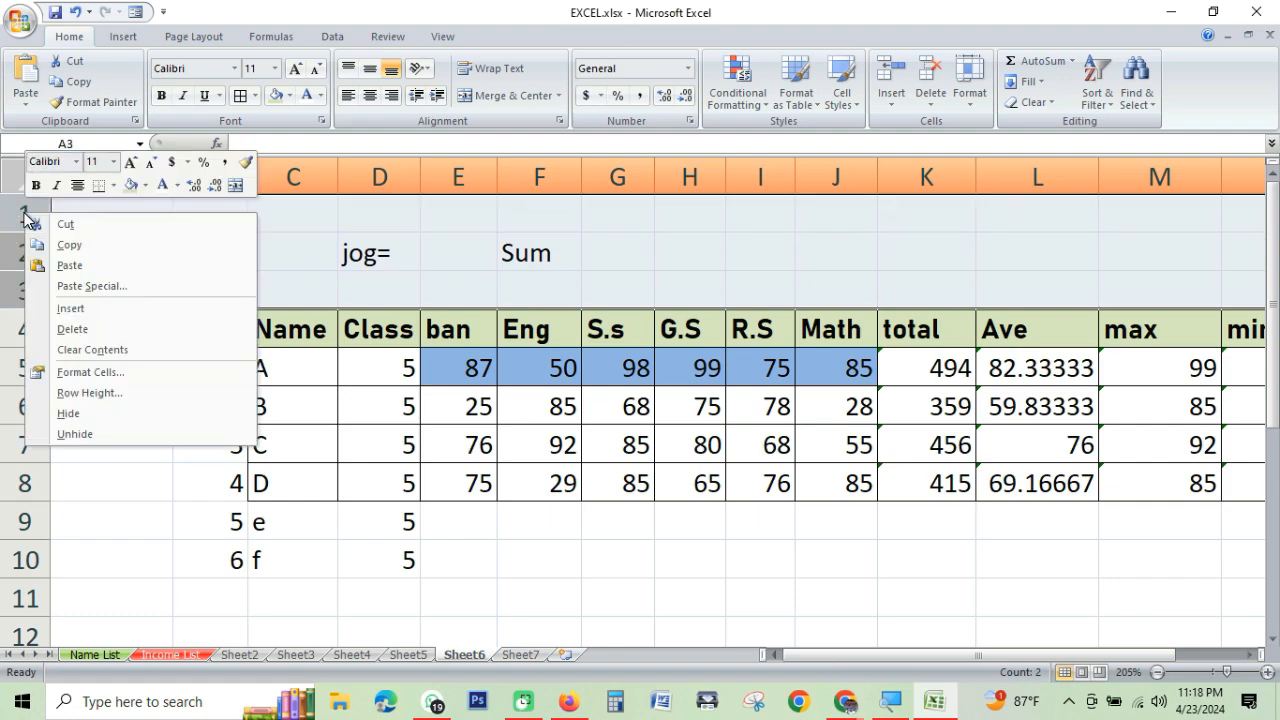
left_click(68, 328)
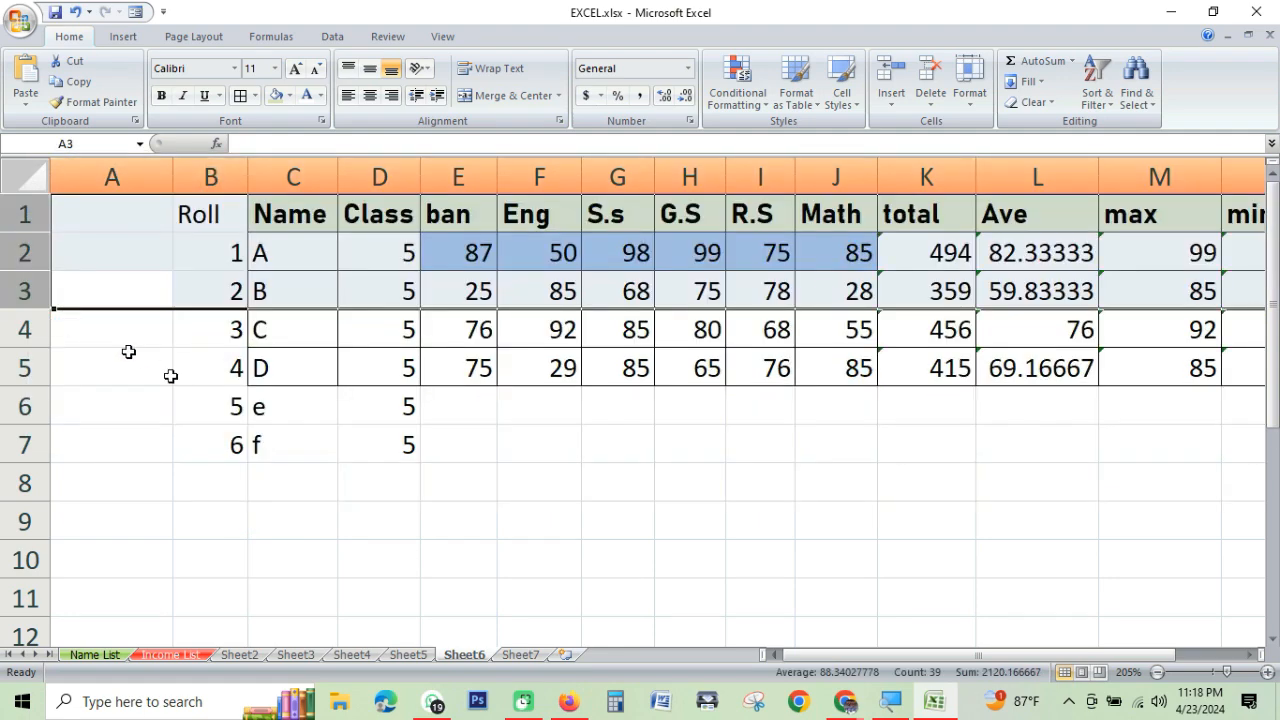
left_click(300, 478)
Review the header titles from Name to Math, and go down the Name column to row 11
left_click(298, 214)
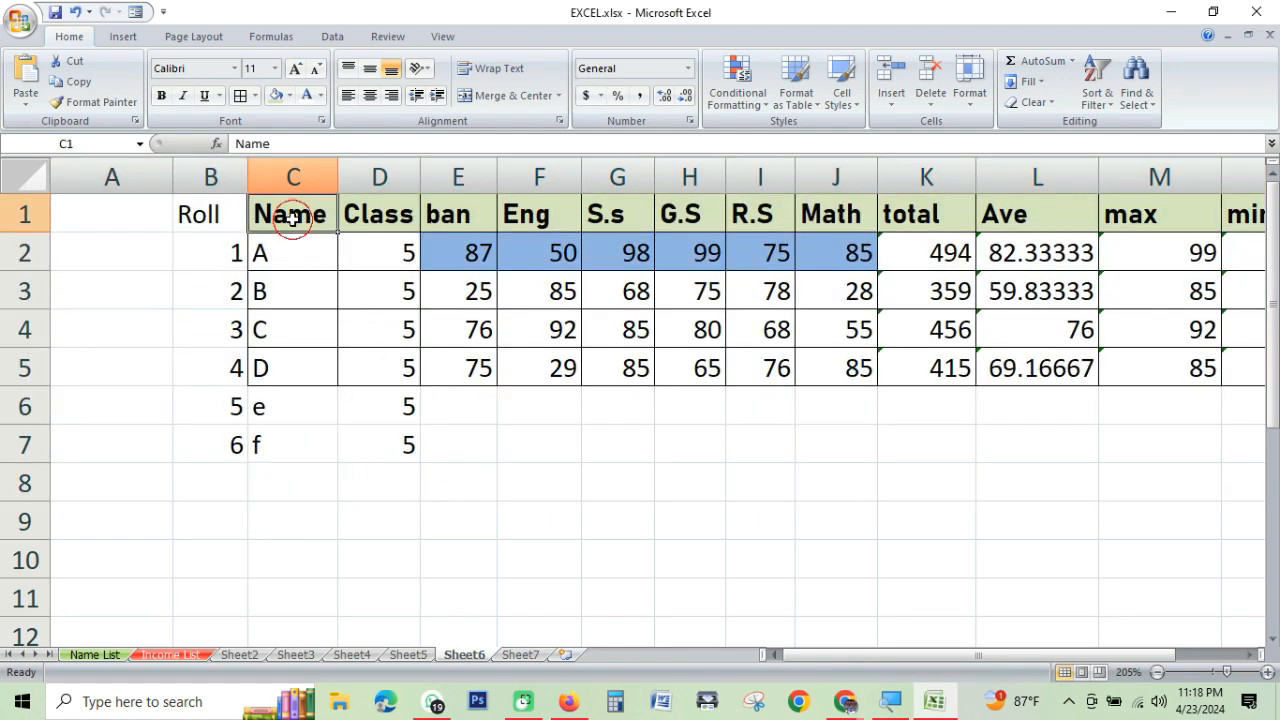
left_click(386, 215)
left_click(458, 215)
left_click(531, 216)
left_click_drag(300, 213, 836, 216)
left_click(291, 262)
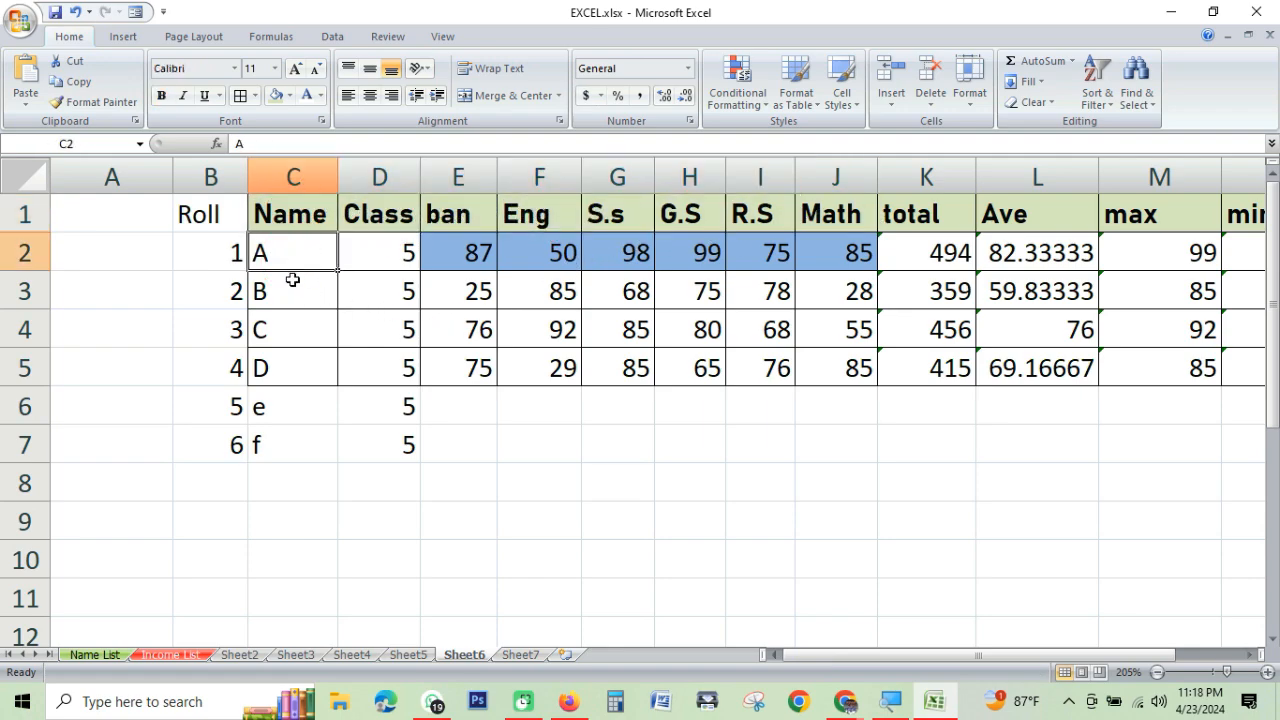
left_click(290, 300)
left_click(289, 340)
scroll(289, 340, "down", 1)
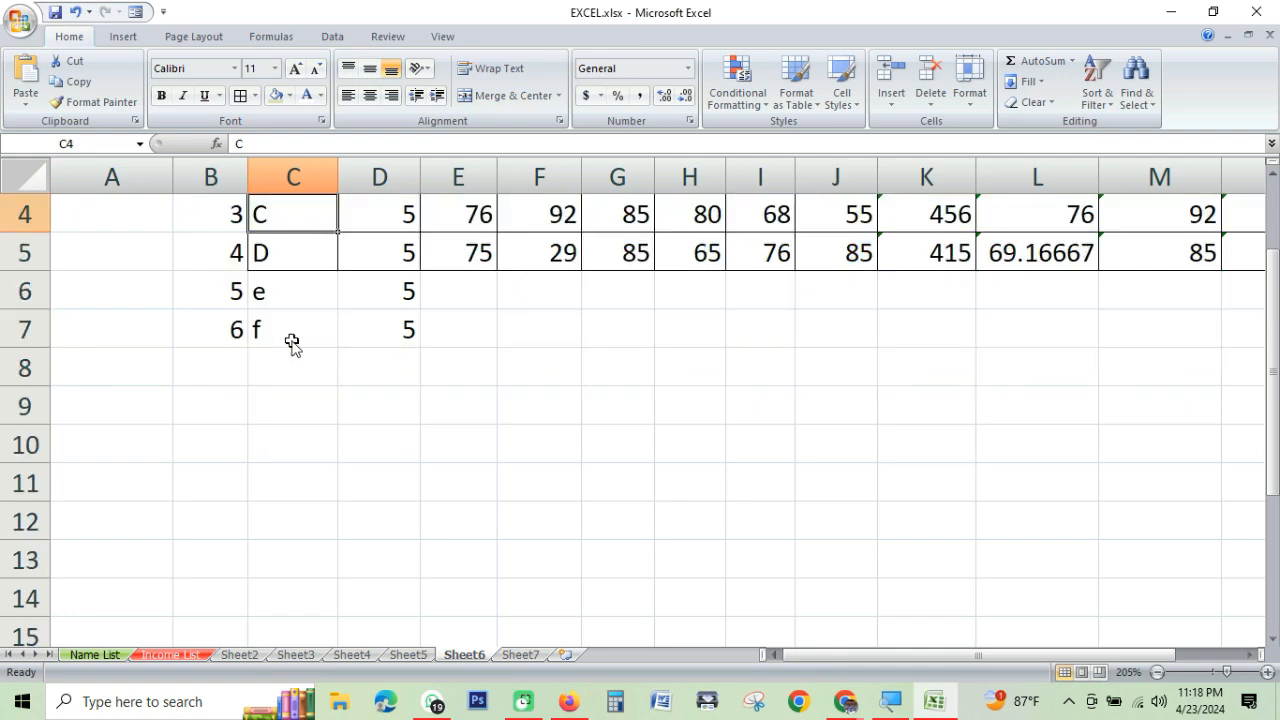
left_click(293, 300)
left_click(291, 330)
left_click(289, 365)
left_click(290, 405)
left_click(290, 444)
left_click(291, 478)
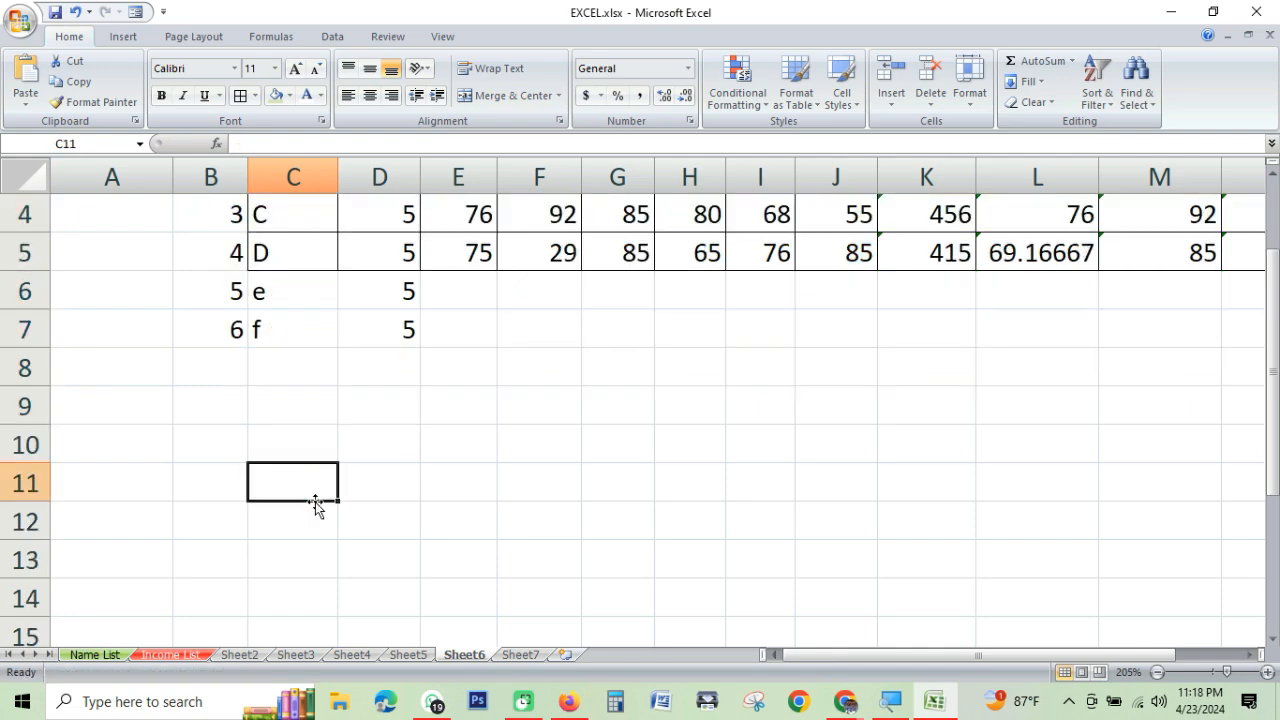
Review the Name, Class and ban columns below their titles, including the empty rows beneath the student records
scroll(315, 503, "up", 1)
left_click_drag(286, 214, 288, 540)
left_click_drag(381, 233, 372, 583)
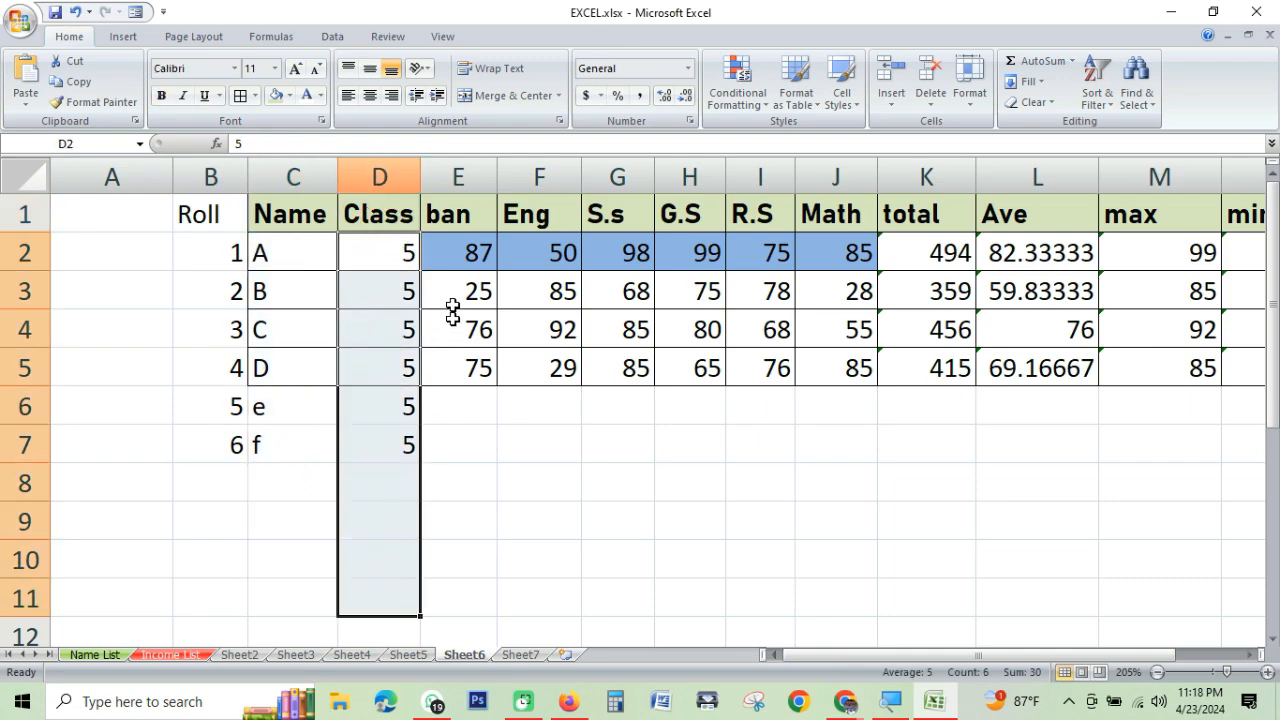
left_click_drag(455, 251, 466, 537)
scroll(386, 533, "down", 3)
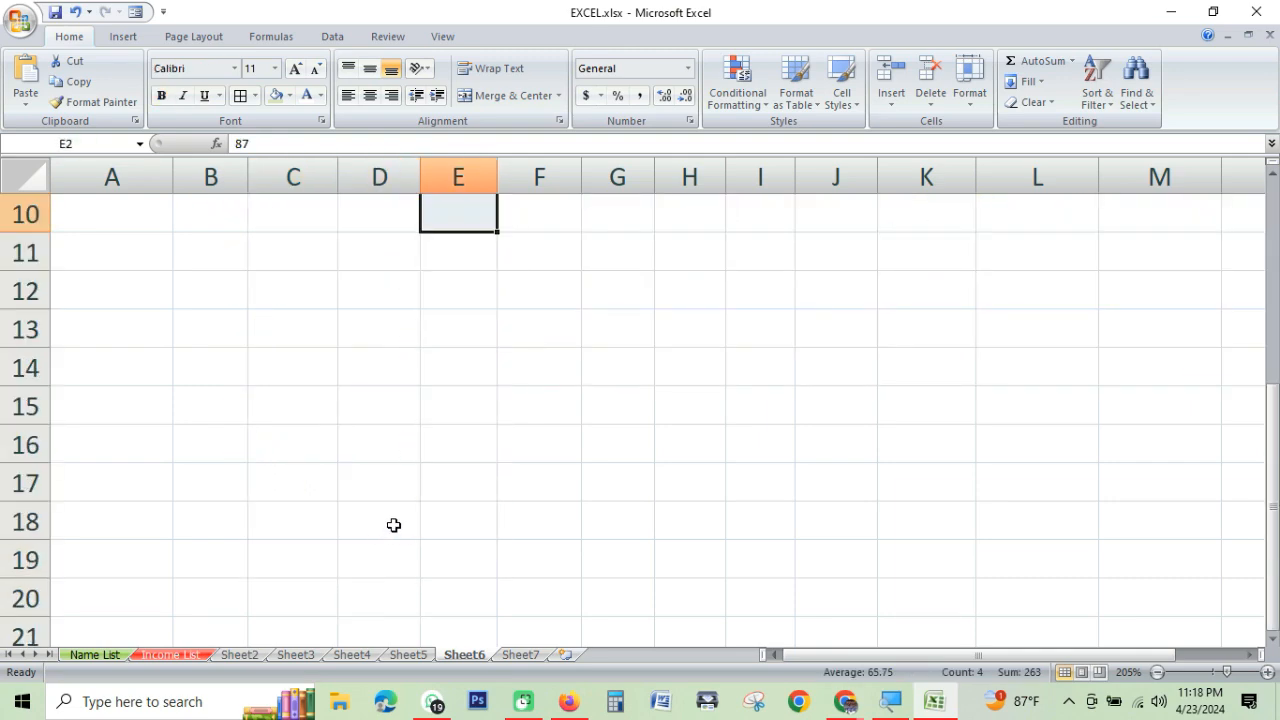
scroll(478, 534, "up", 3)
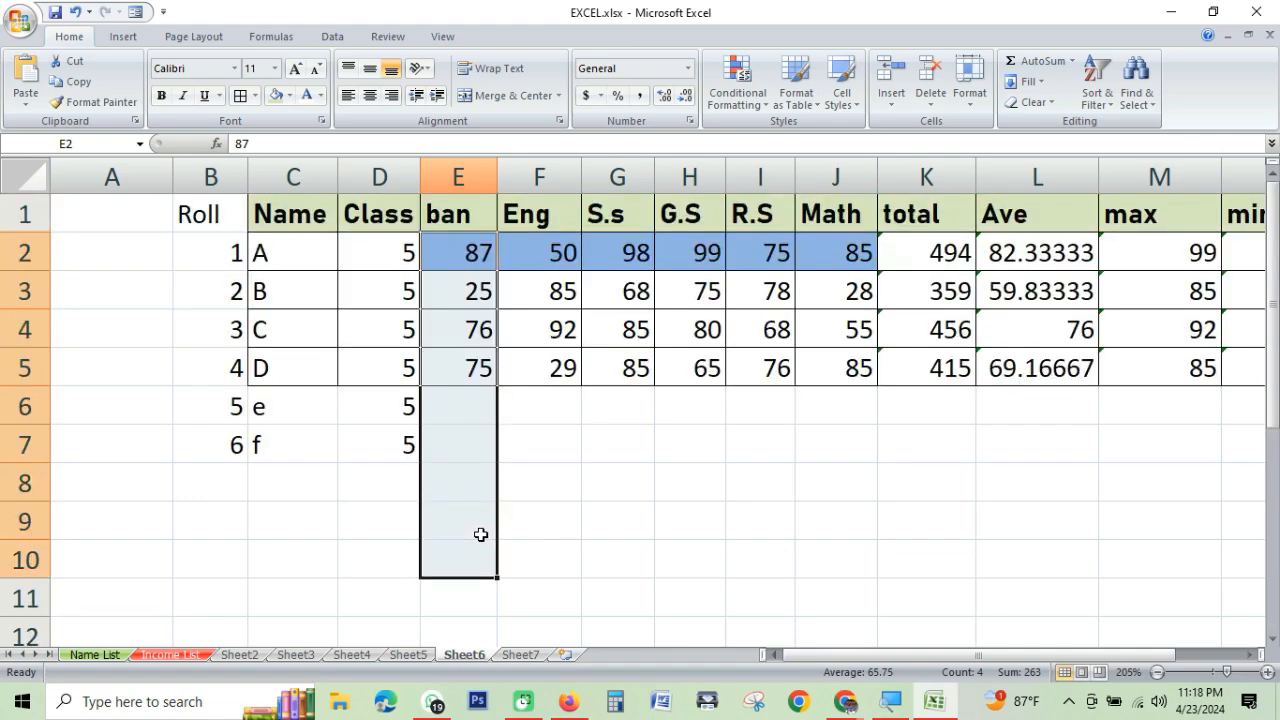
Check whether header row 1 stays in view when the sheet is scrolled down past row 10
left_click(582, 512)
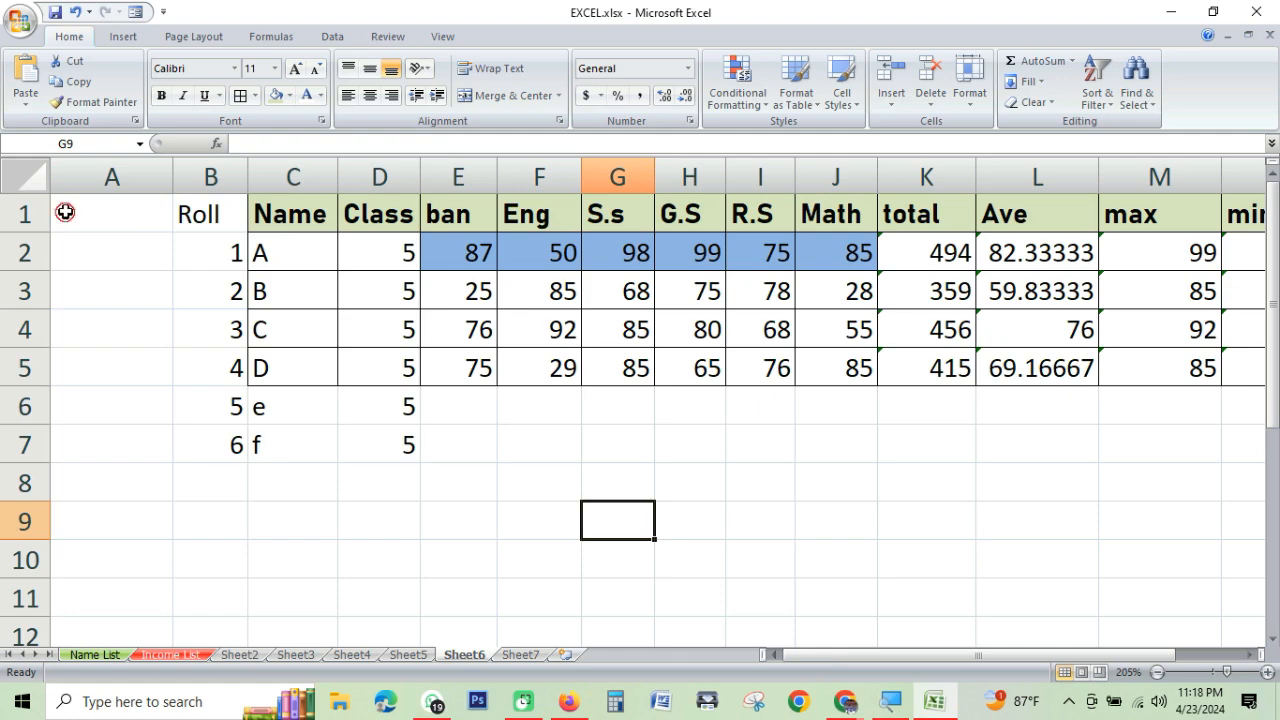
left_click_drag(65, 212, 858, 230)
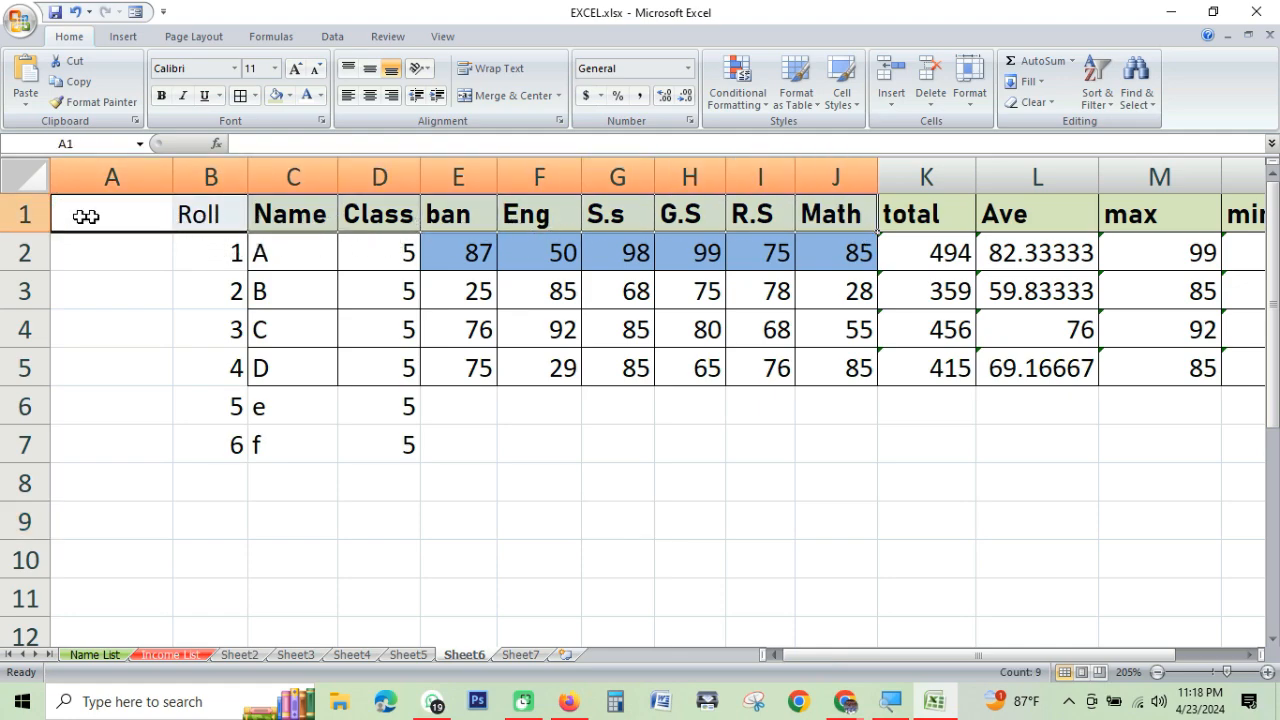
left_click(25, 214)
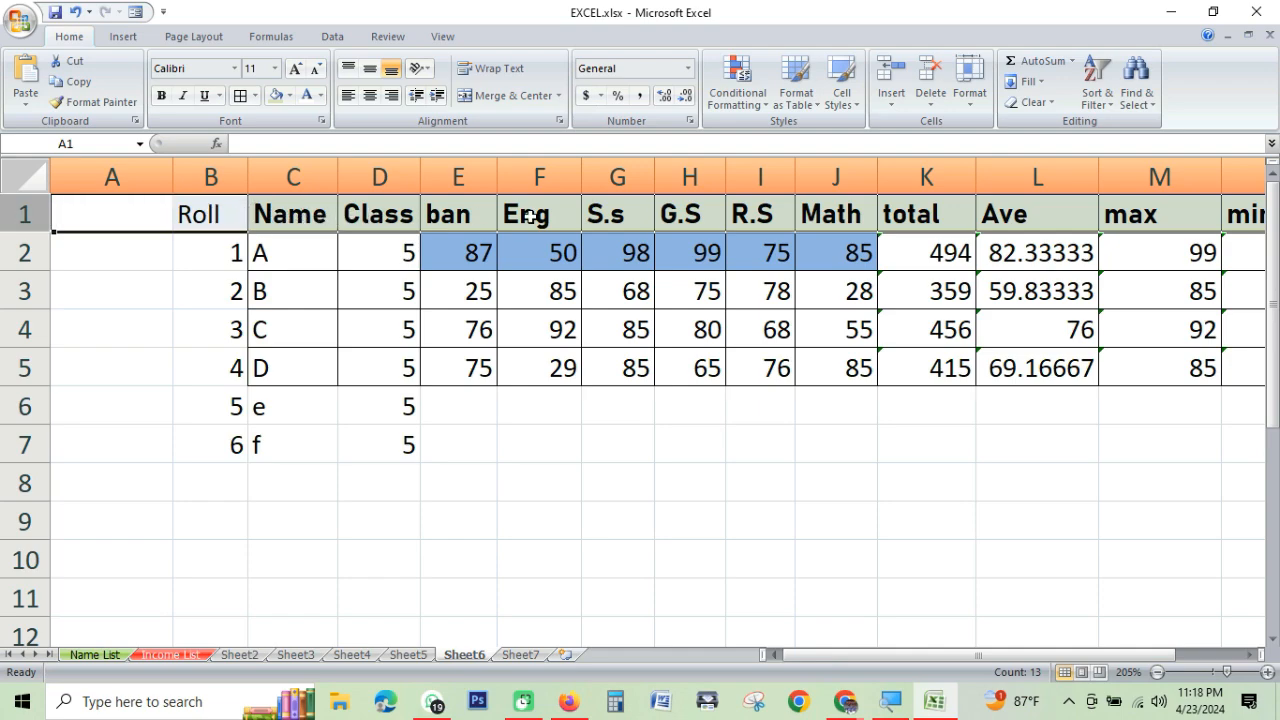
left_click(696, 534)
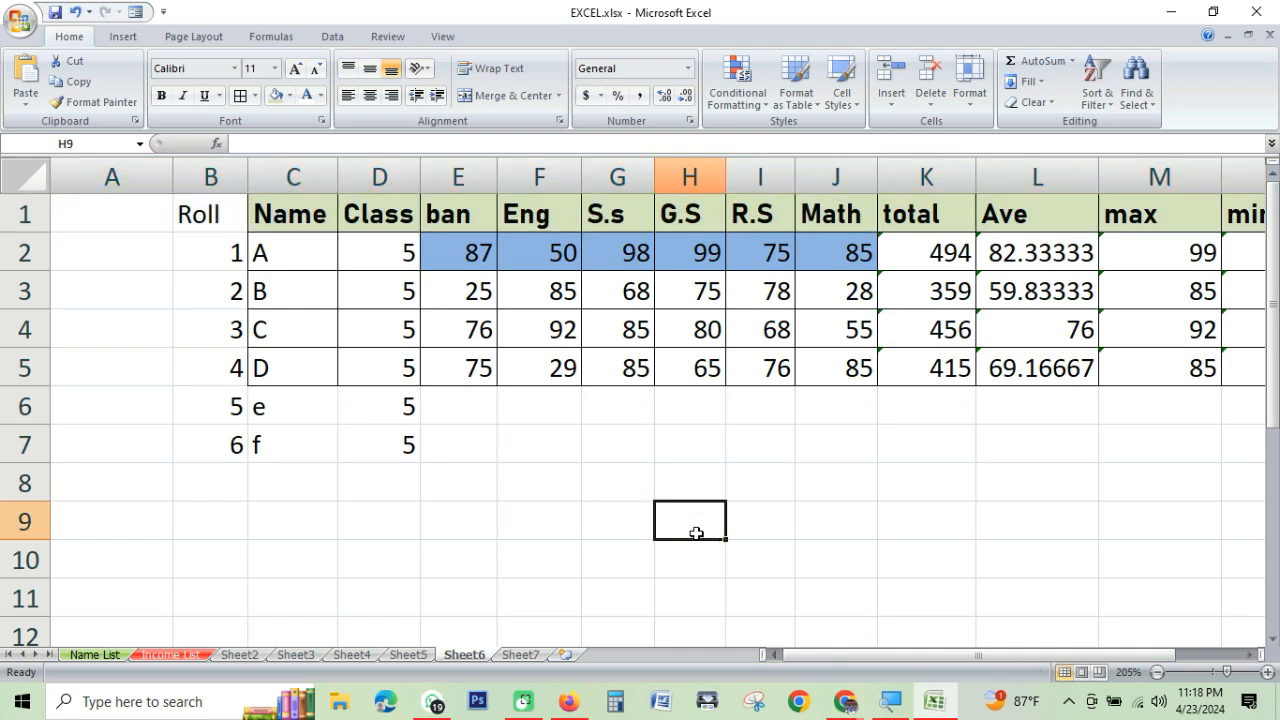
left_click(25, 214)
left_click(317, 266)
scroll(314, 352, "down", 1)
scroll(314, 352, "down", 2)
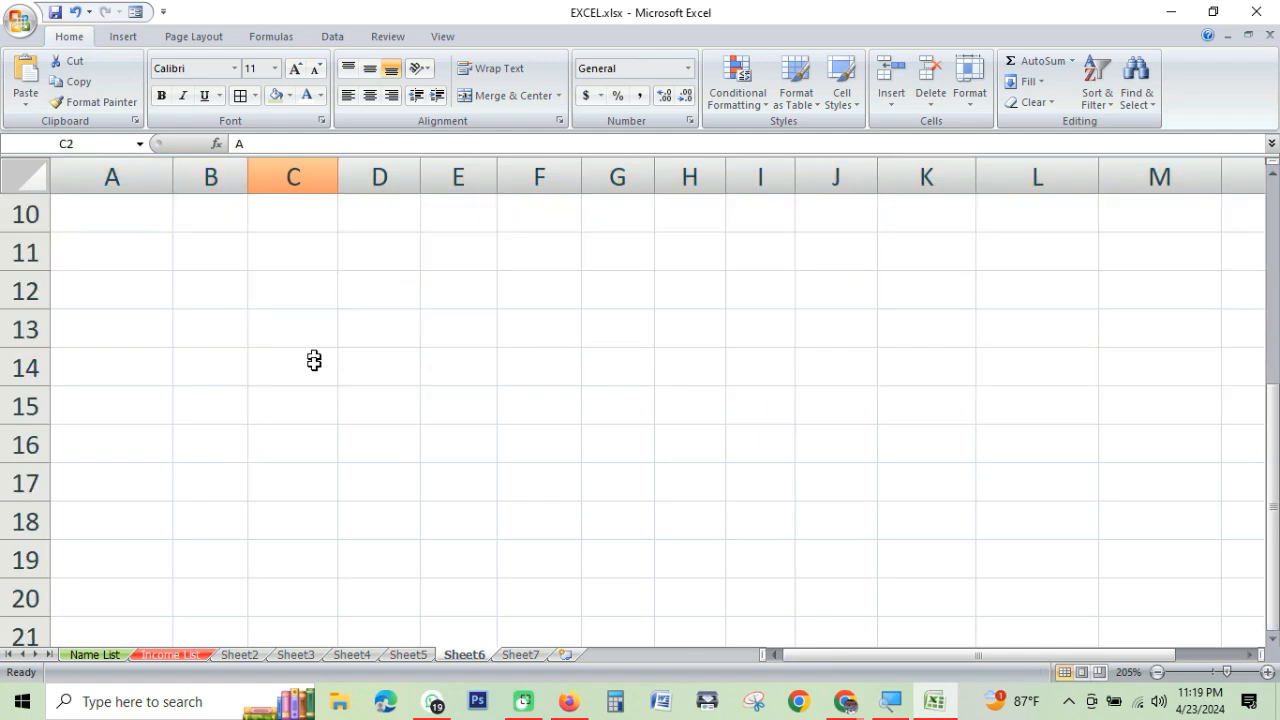
scroll(314, 360, "up", 3)
left_click_drag(171, 216, 571, 214)
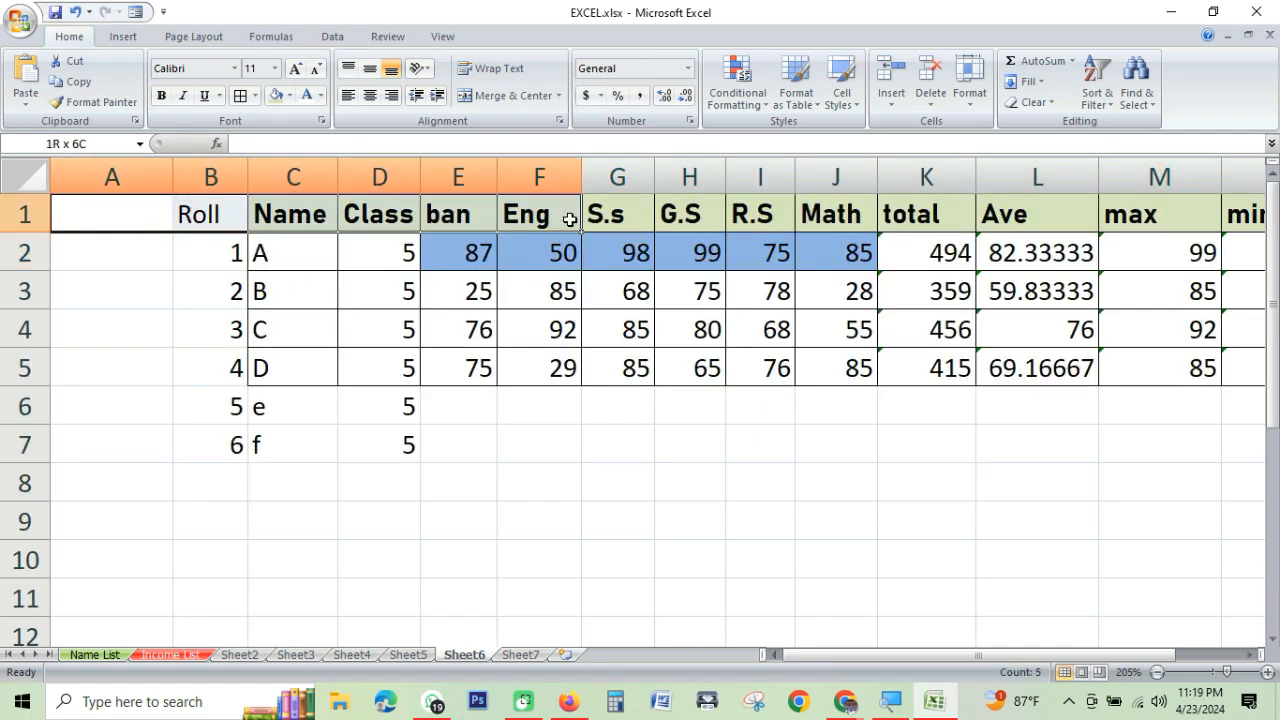
left_click(527, 452)
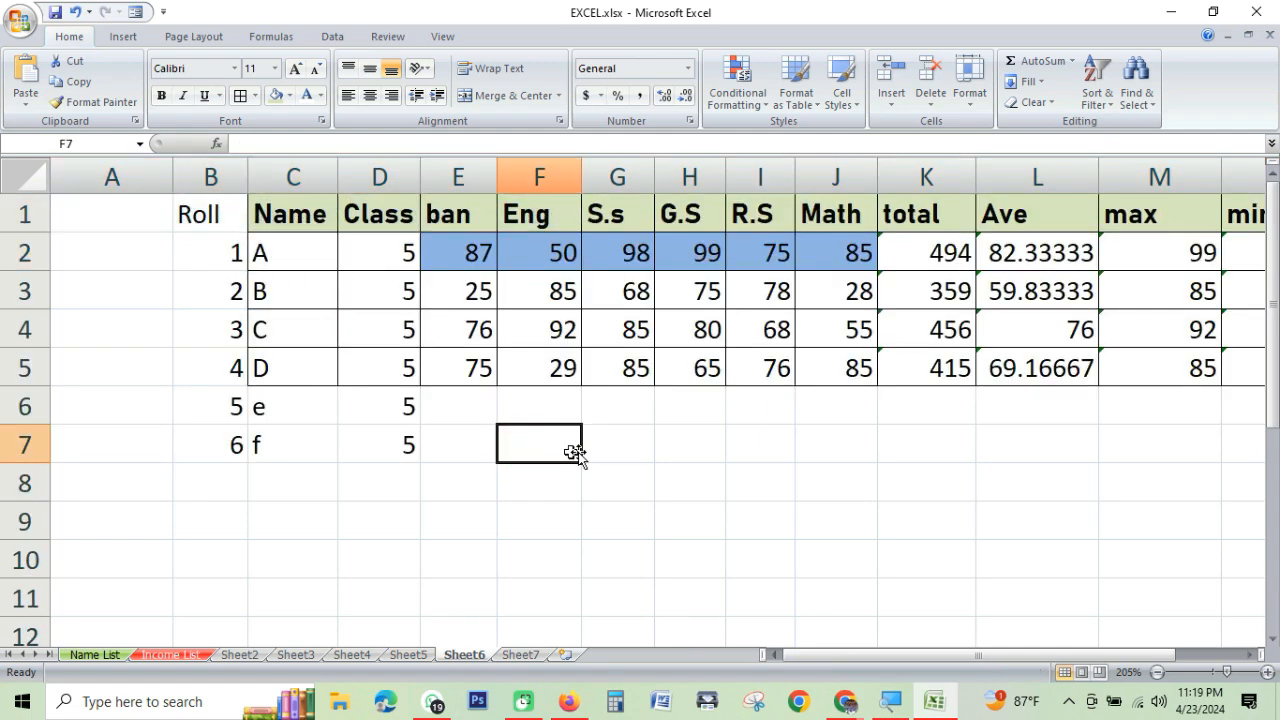
left_click(660, 463)
left_click(523, 443)
left_click(537, 411)
left_click(531, 443)
left_click(593, 420)
left_click(596, 450)
left_click(527, 404)
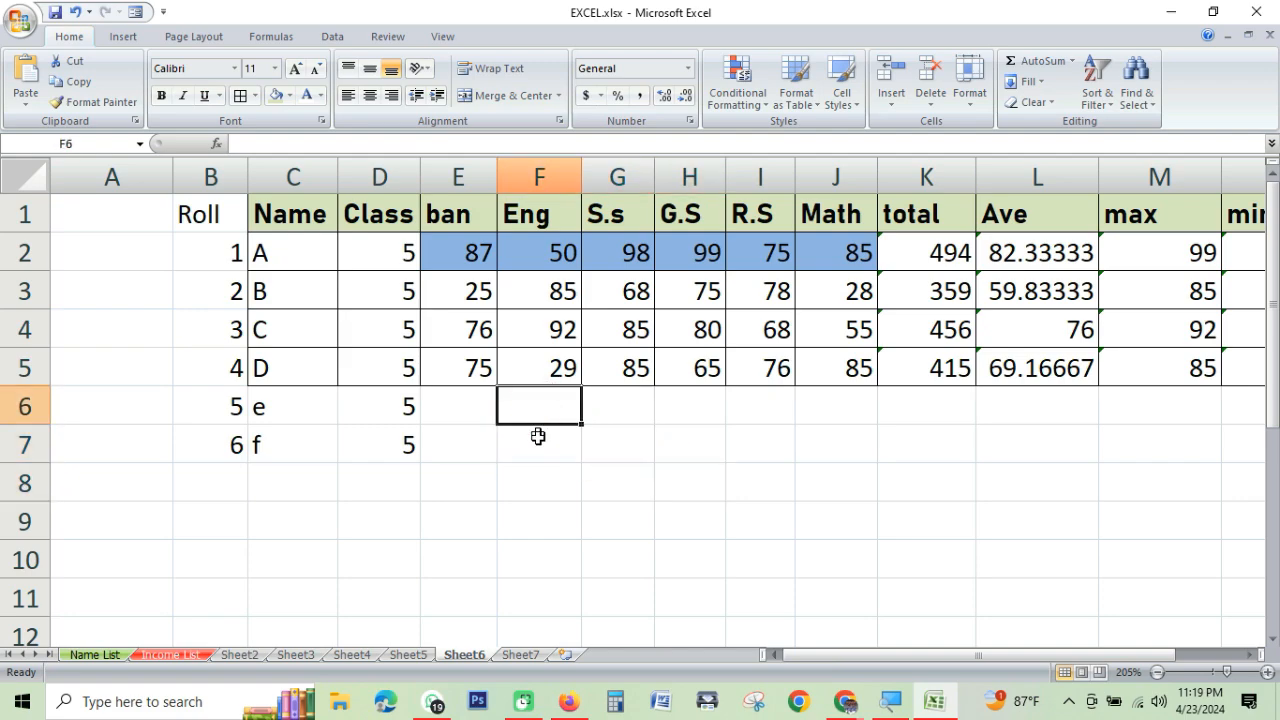
left_click(537, 438)
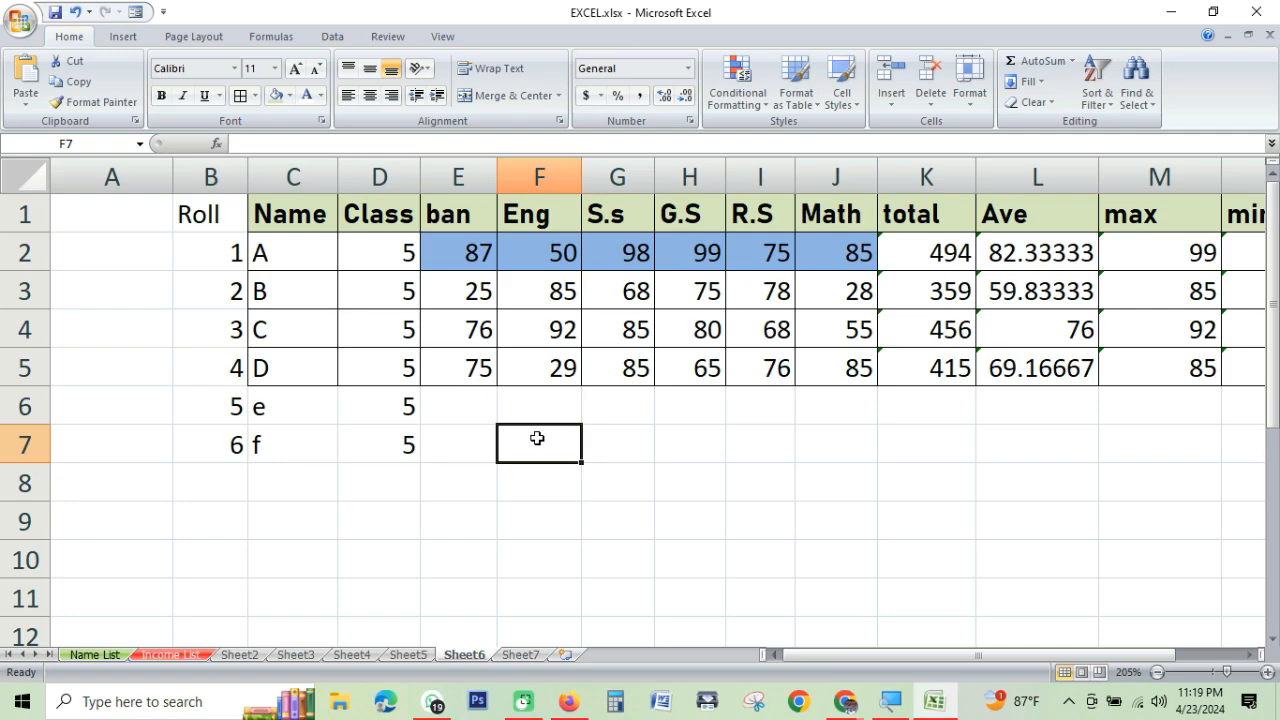
left_click(535, 412)
left_click(536, 440)
left_click(534, 413)
left_click(535, 443)
left_click(588, 455)
left_click(550, 406)
left_click(549, 440)
left_click(683, 470)
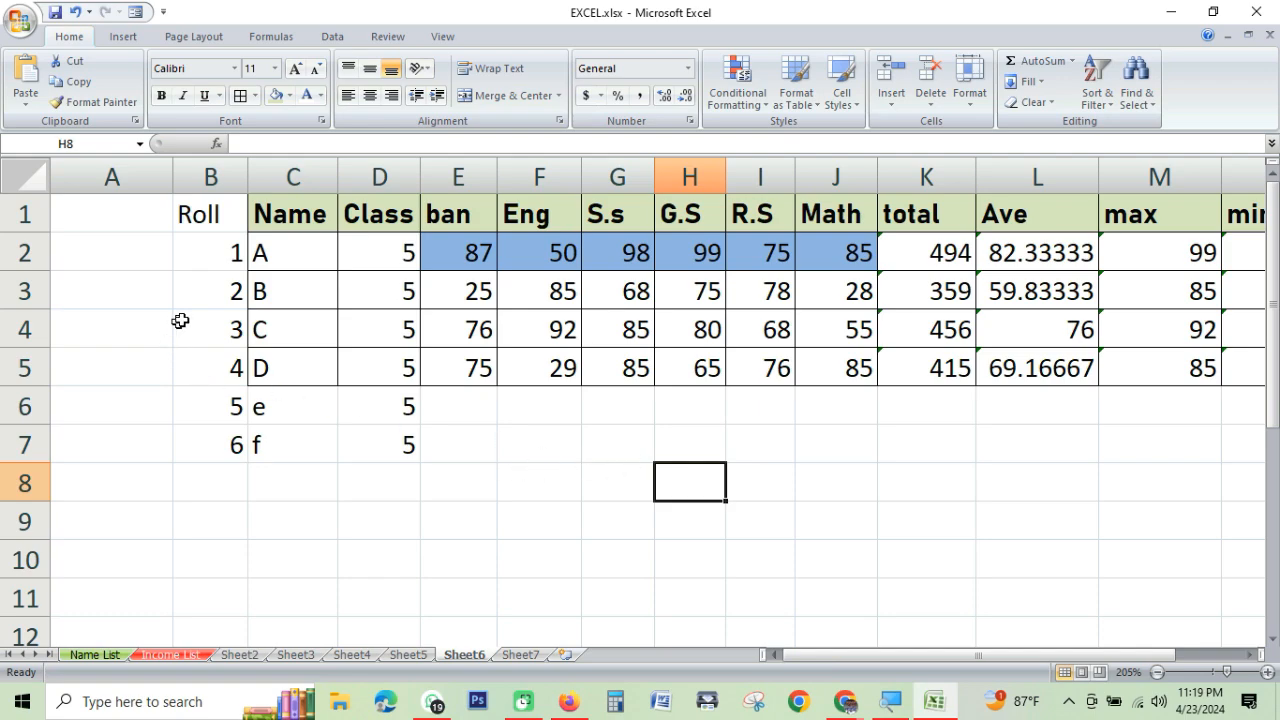
left_click(540, 443)
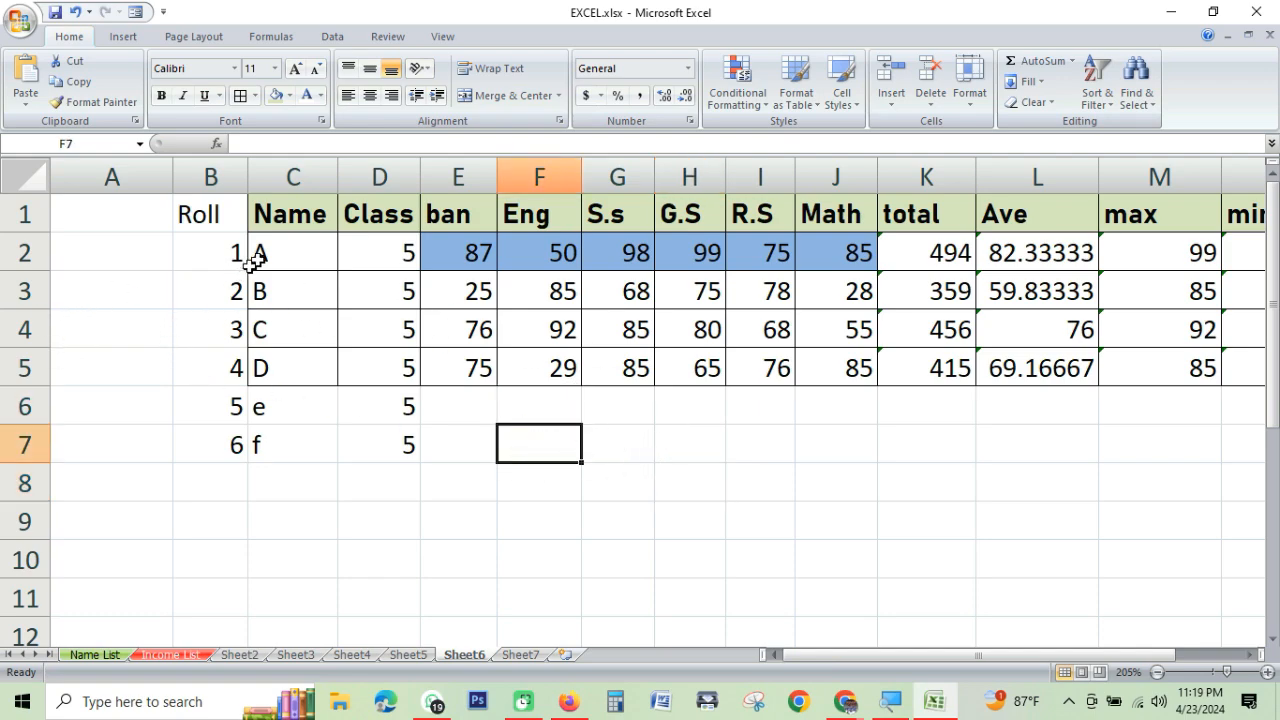
Freeze the top row so the marks table's header row stays in view while the sheet scrolls
left_click(200, 262)
scroll(292, 400, "down", 2)
scroll(300, 412, "up", 2)
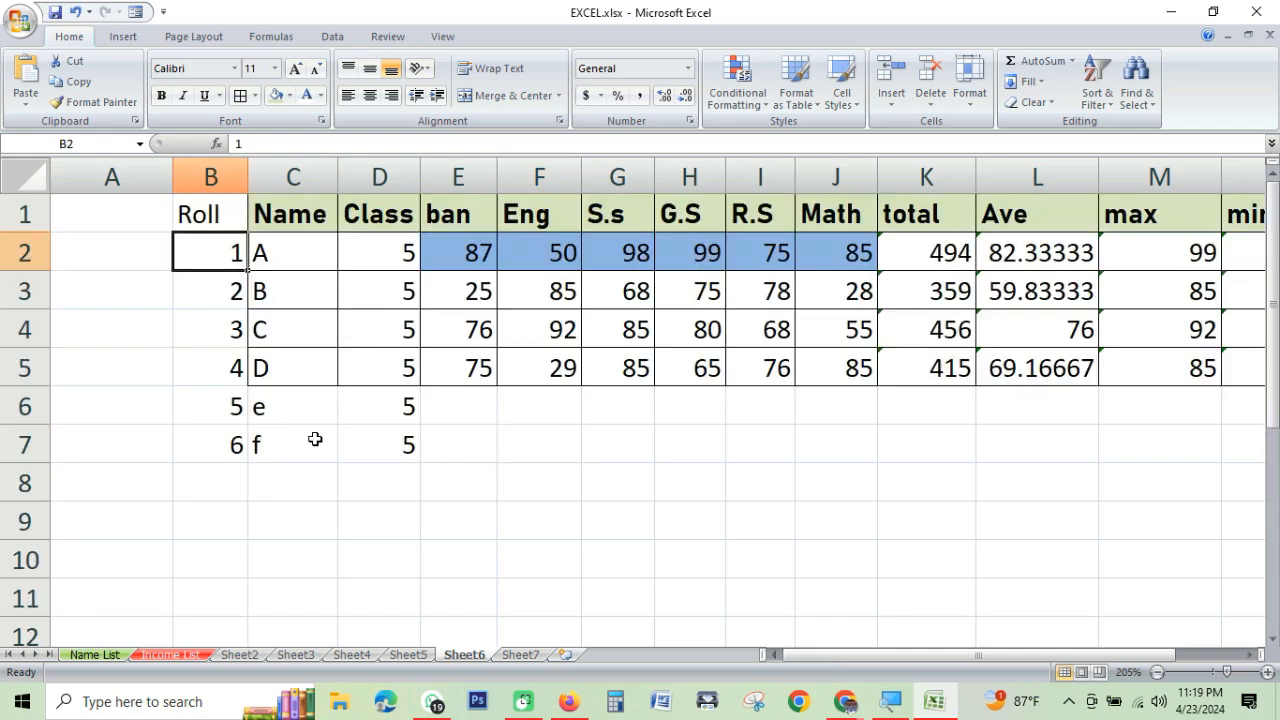
left_click(27, 215)
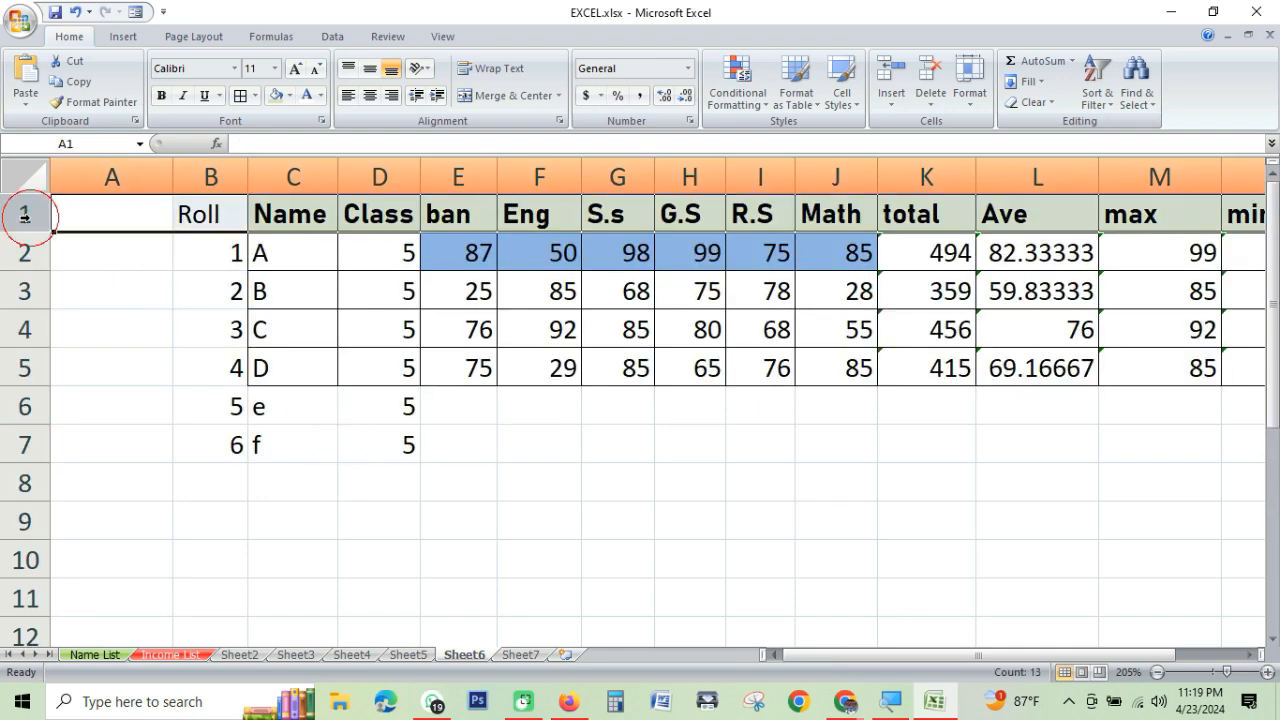
left_click(442, 38)
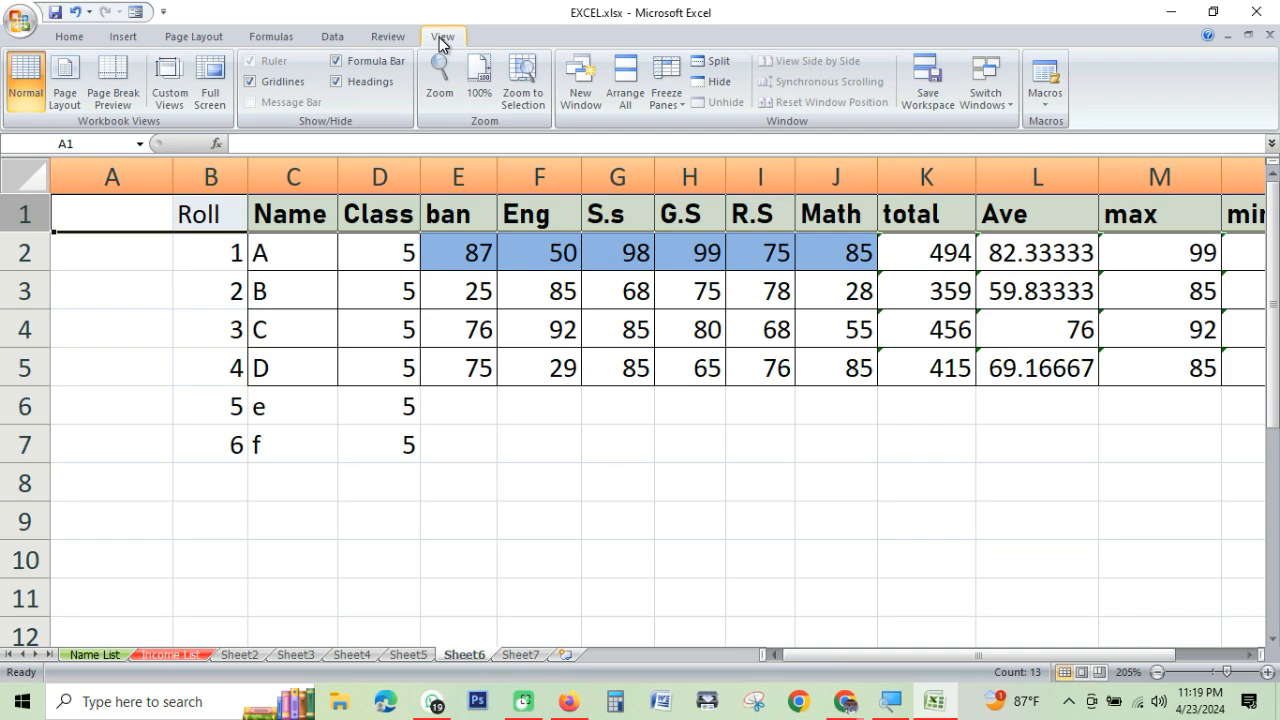
left_click(672, 100)
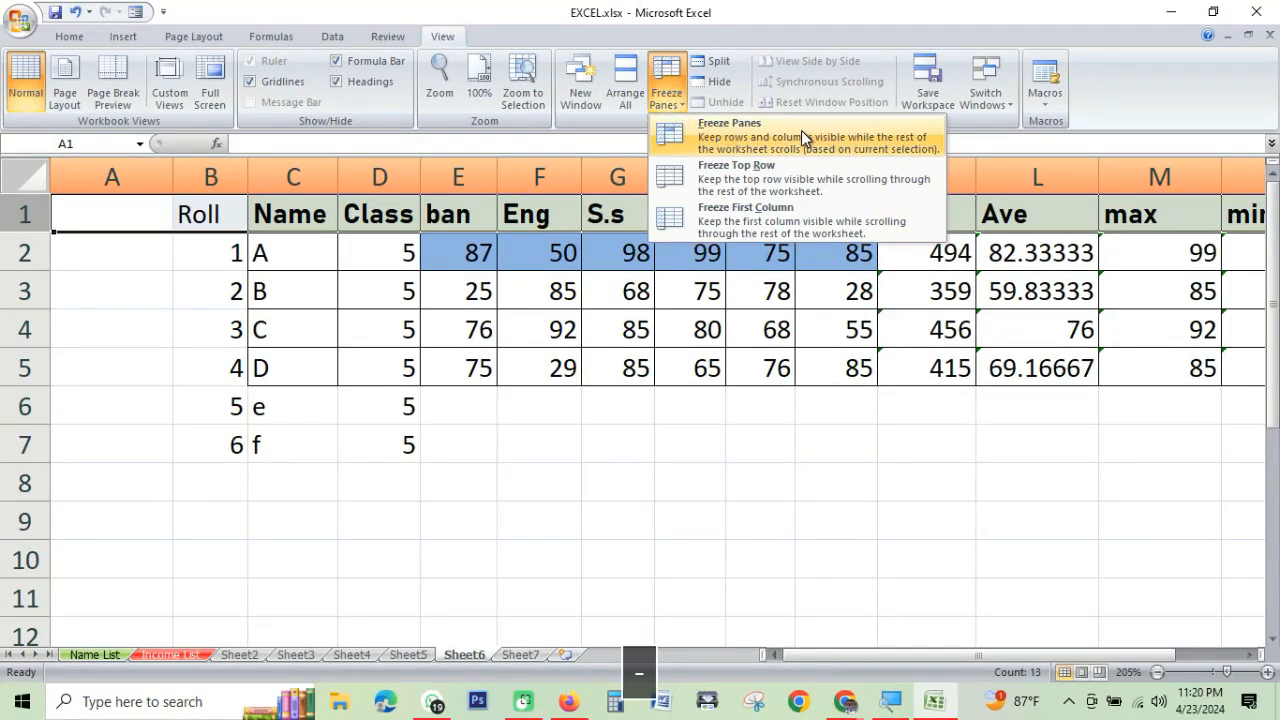
left_click(746, 173)
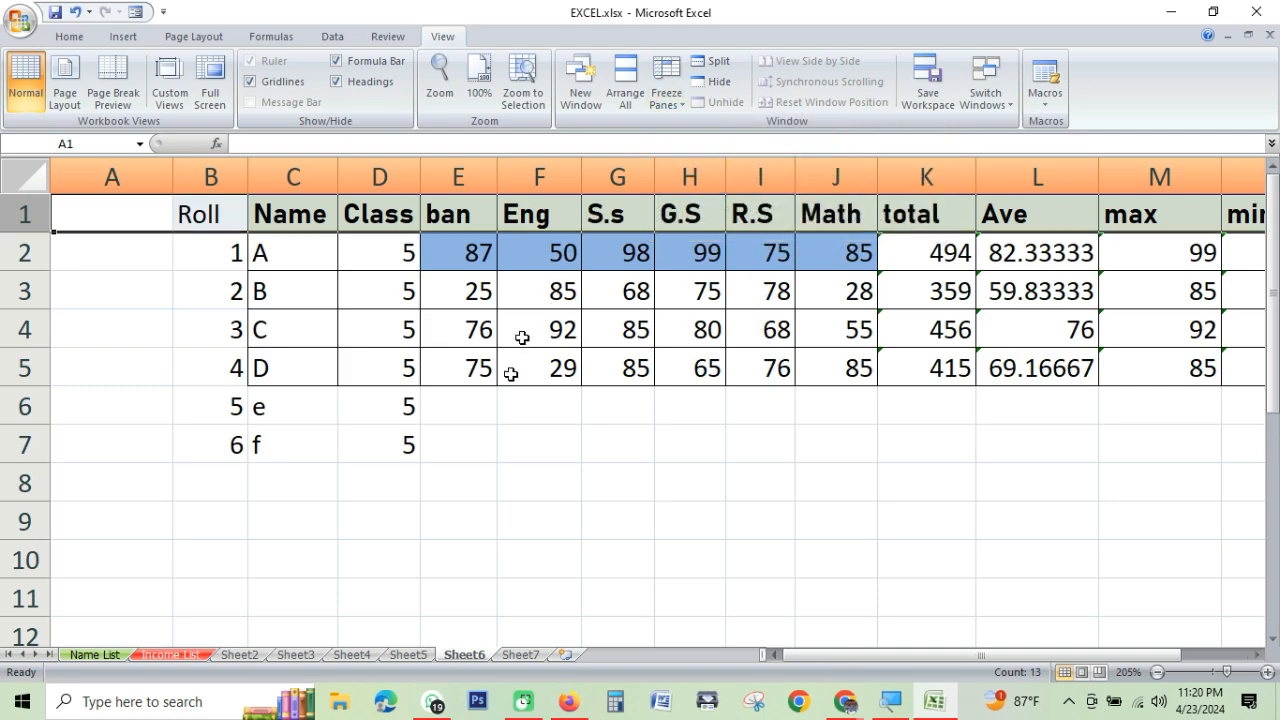
Review the Name column from its header title down to student f in row 7
left_click(525, 405)
left_click(286, 216)
left_click(300, 261)
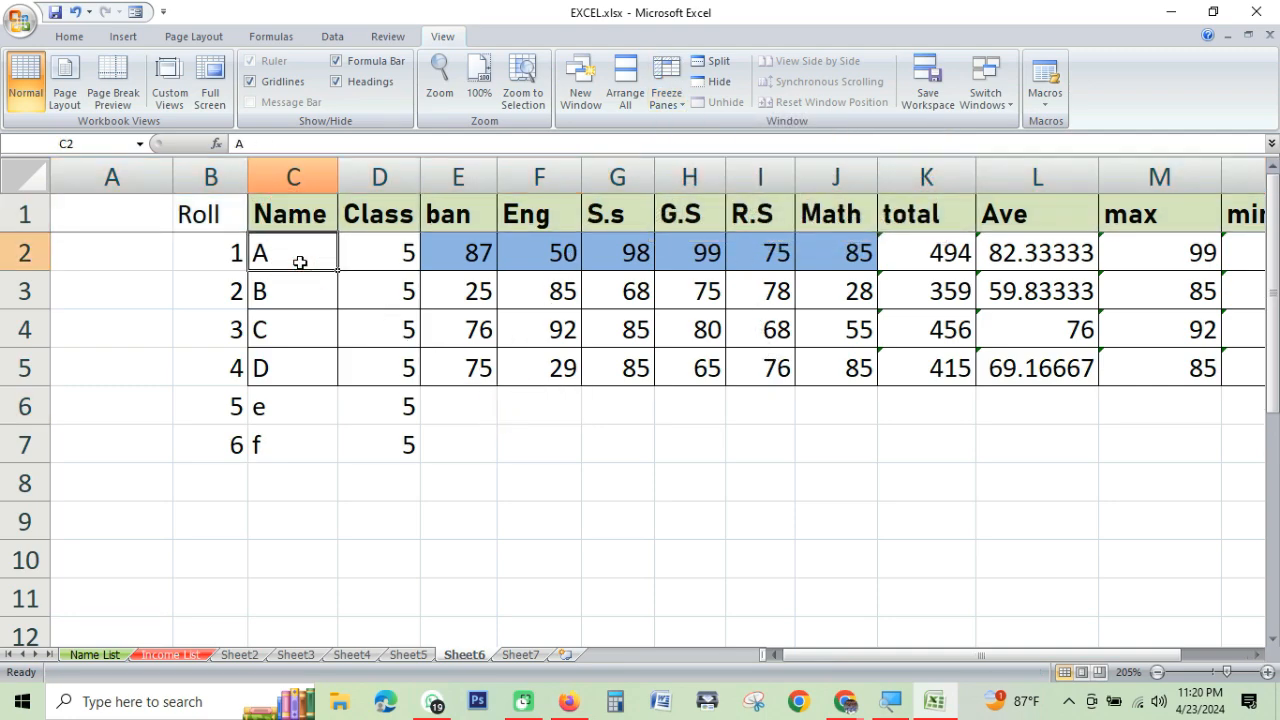
left_click(301, 336)
left_click(289, 375)
left_click(286, 408)
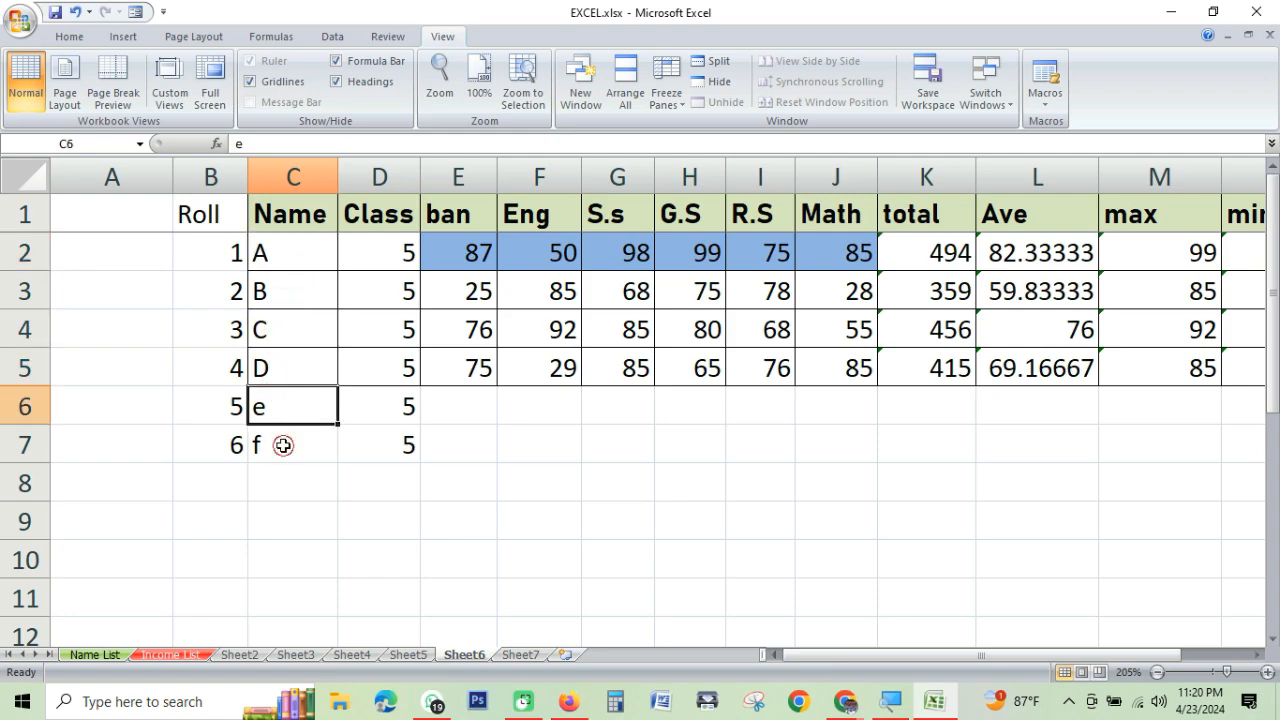
left_click(282, 445)
Check whether the header titles from Roll to max stay in view when the sheet is scrolled down past row 20
scroll(280, 459, "down", 1)
scroll(280, 459, "down", 5)
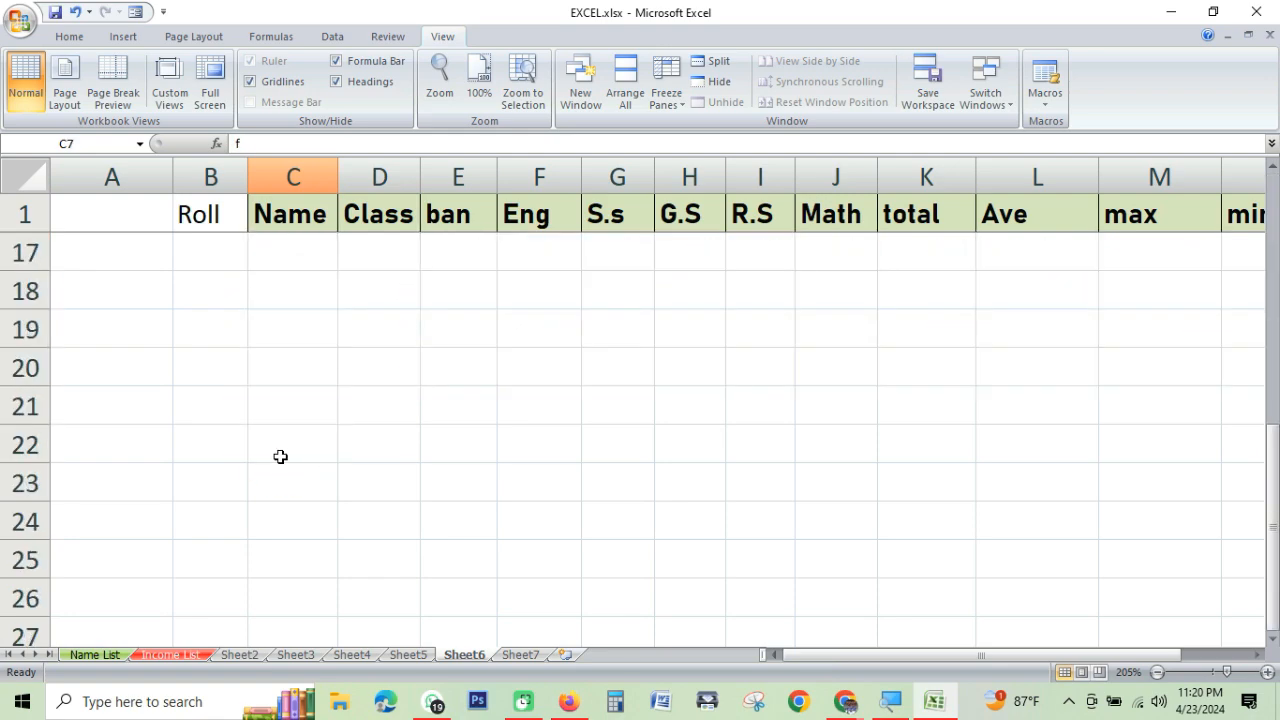
left_click(27, 253)
left_click(22, 290)
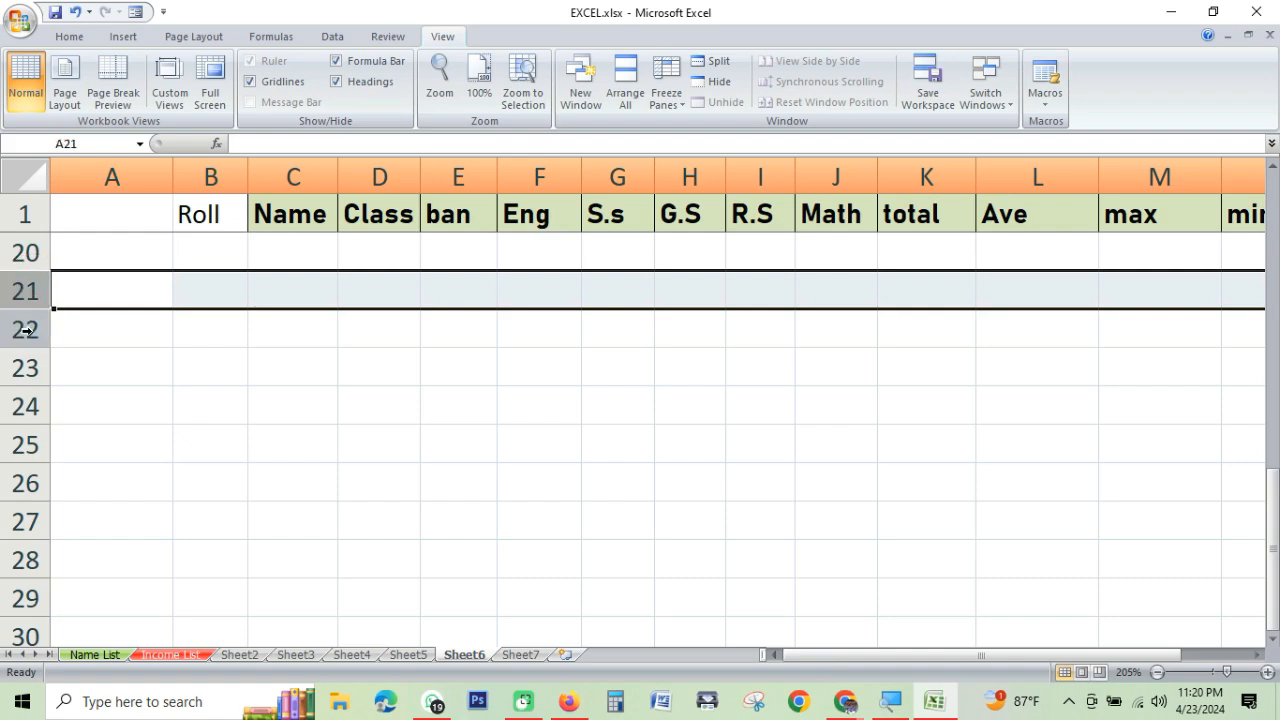
left_click(25, 329)
left_click_drag(216, 212, 1186, 210)
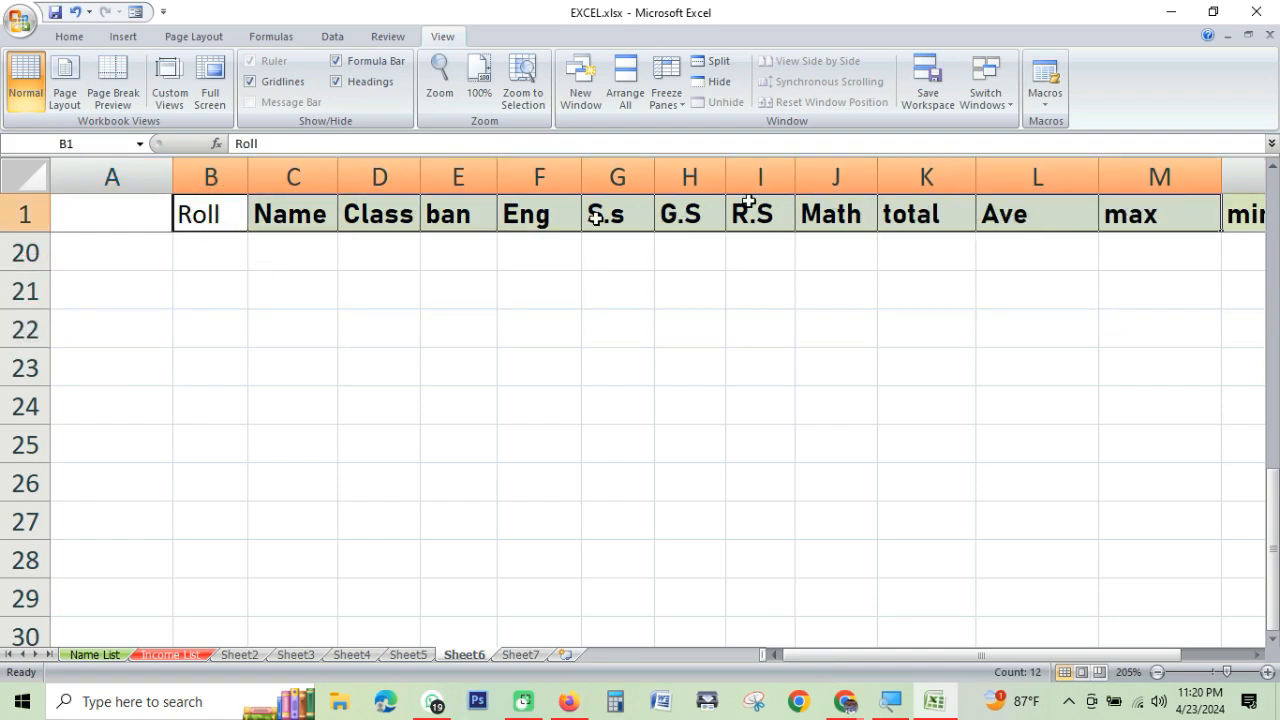
left_click(271, 207)
scroll(243, 386, "up", 6)
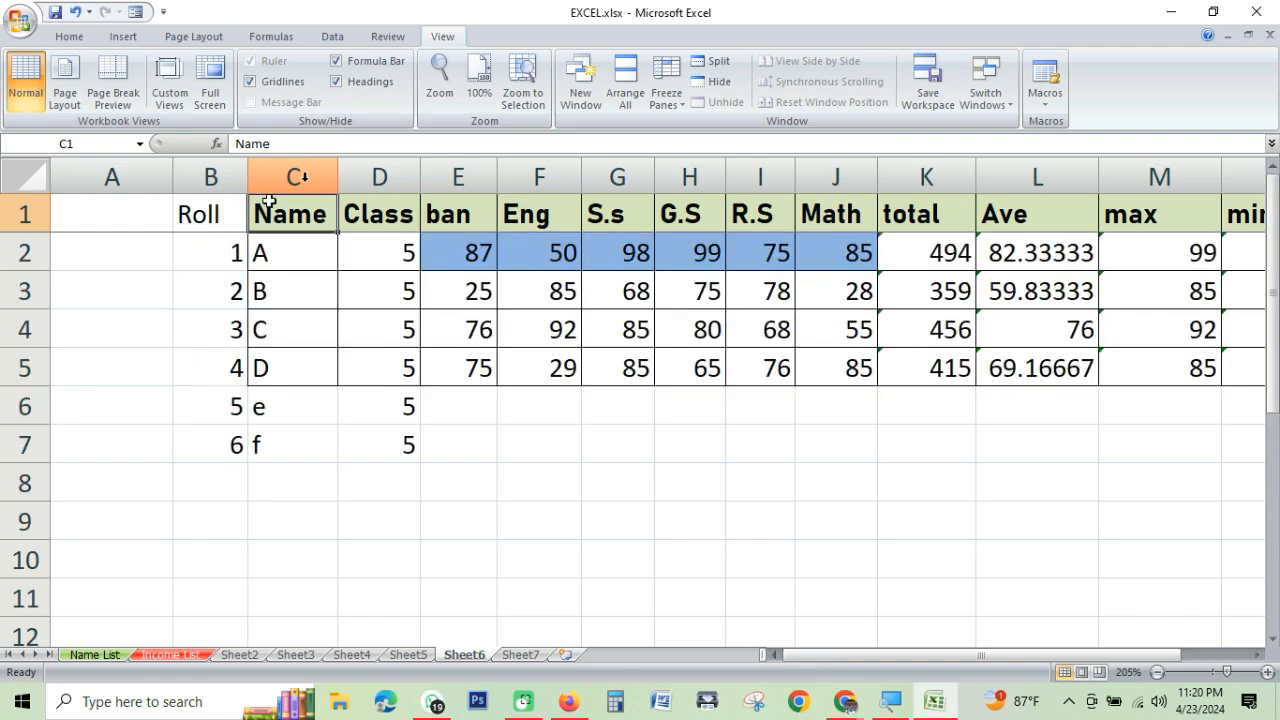
Unfreeze the panes and check whether the header row scrolls away with the rest of the sheet
left_click(670, 98)
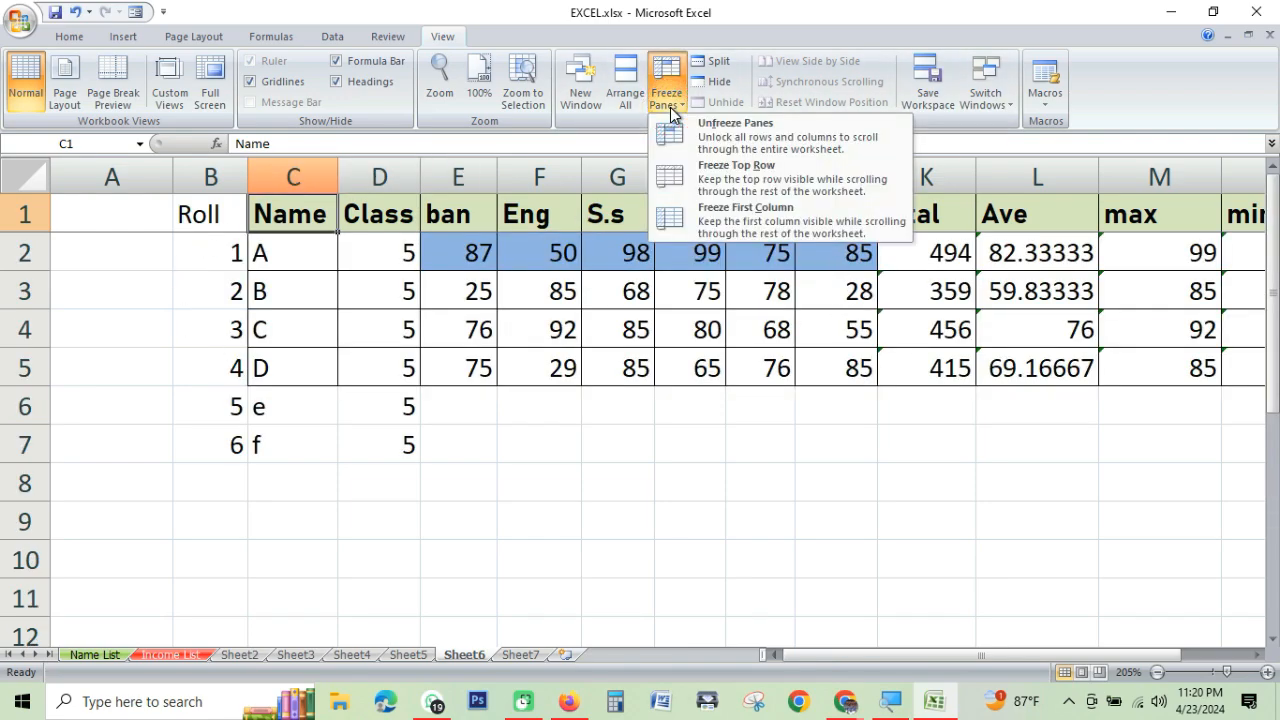
left_click(741, 137)
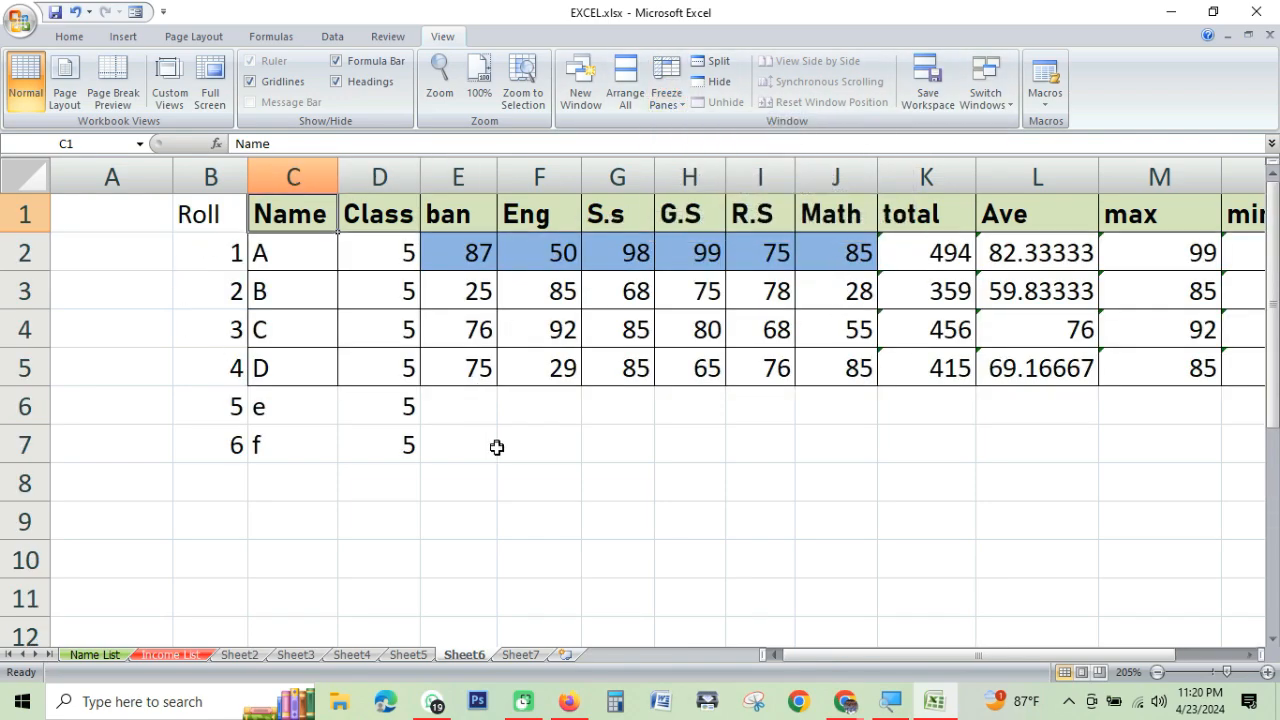
left_click(210, 406)
scroll(318, 426, "down", 1)
scroll(318, 426, "down", 3)
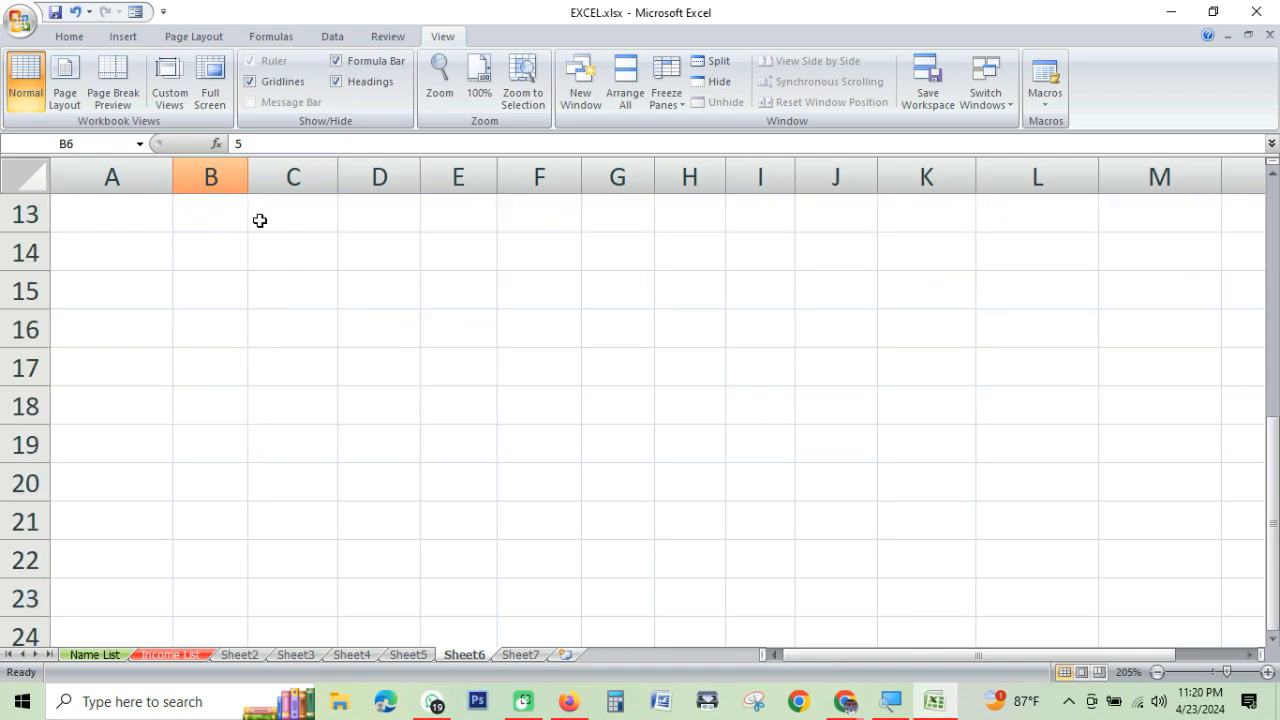
left_click_drag(260, 220, 682, 220)
left_click(302, 374)
scroll(336, 409, "up", 4)
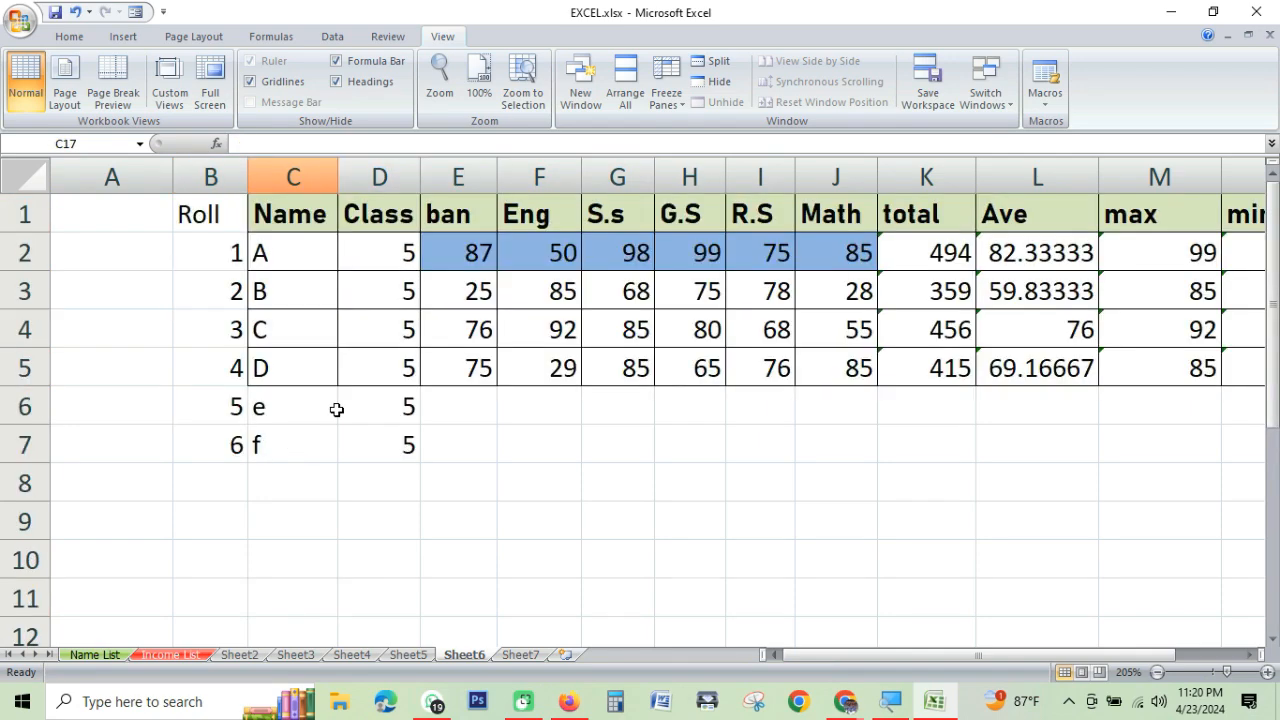
Delete the empty column before Roll, so the Roll column becomes column A
left_click(196, 178)
left_click(148, 173)
right_click(148, 173)
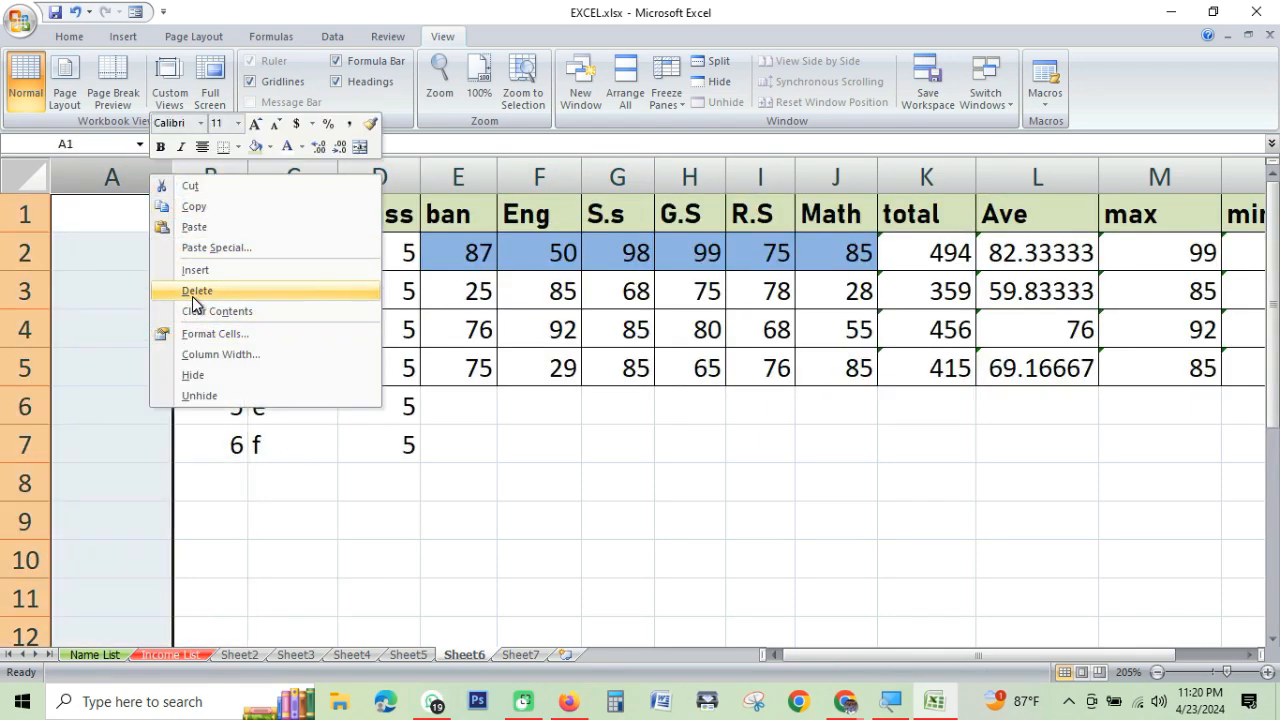
left_click(190, 292)
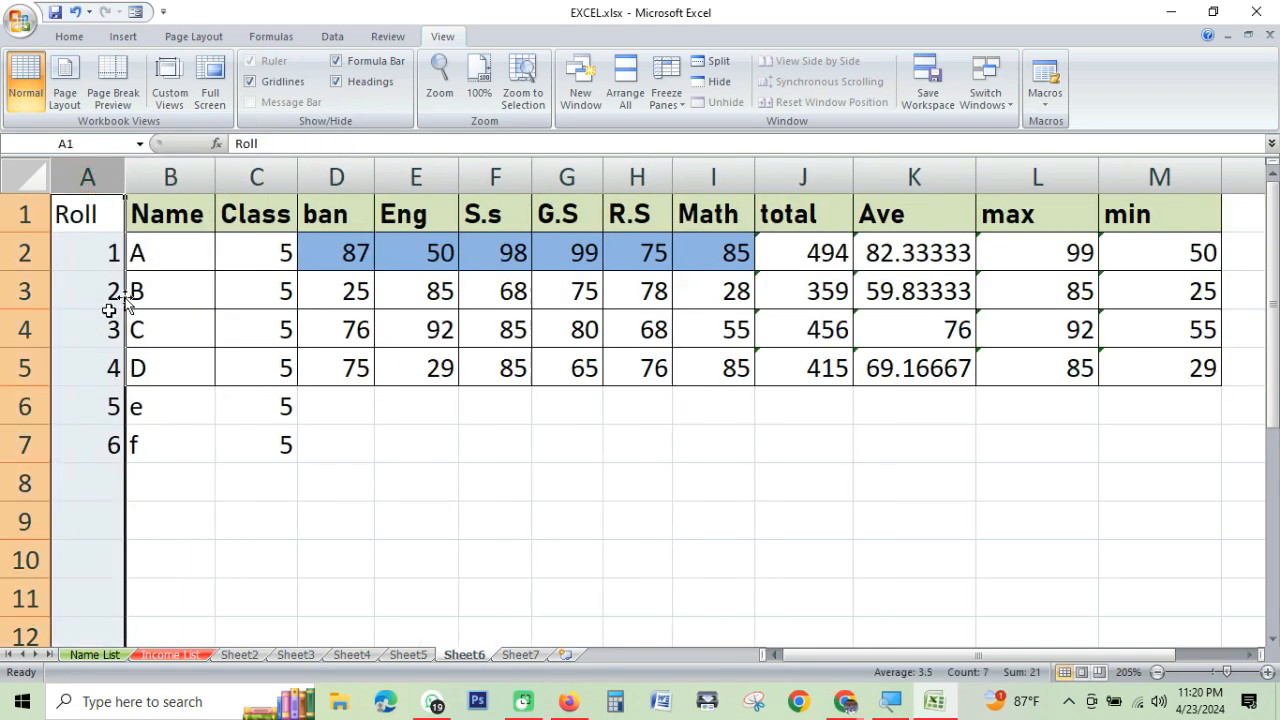
left_click(260, 401)
Go across student A's record to the total and check whether the Roll column stays in view when scrolled sideways
left_click(91, 175)
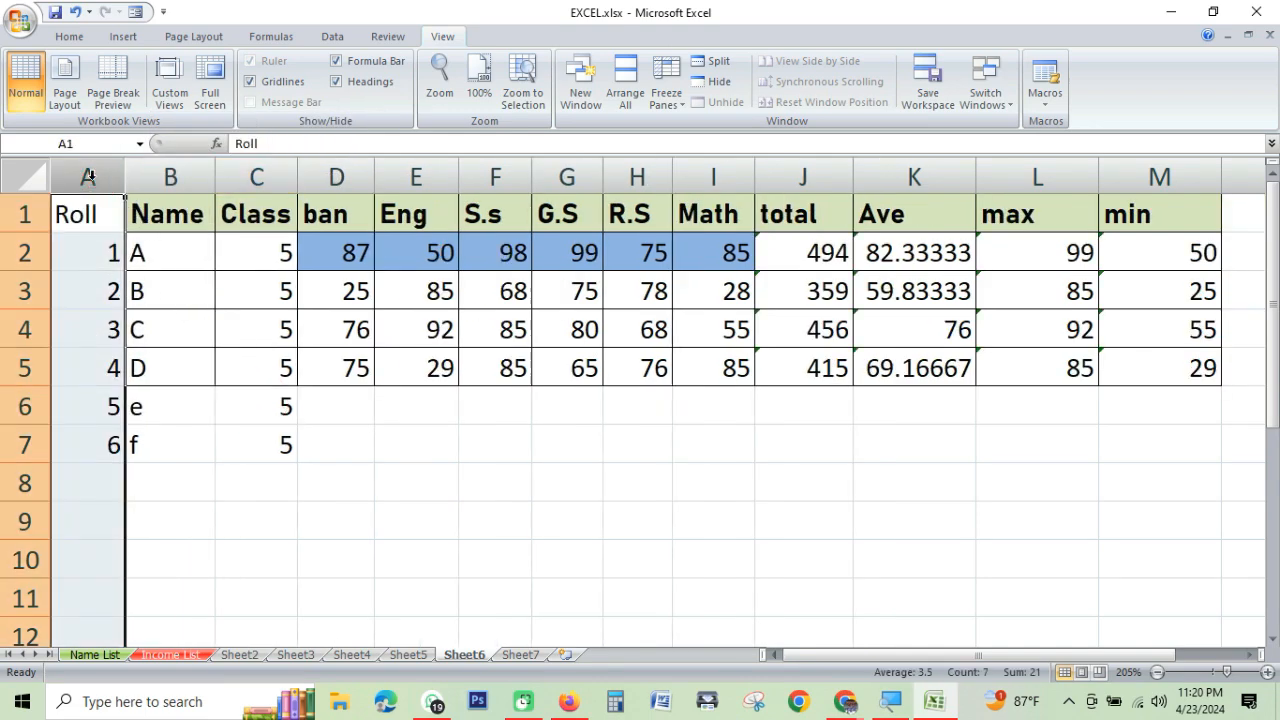
left_click_drag(168, 246, 298, 253)
left_click(557, 254)
left_click(736, 255)
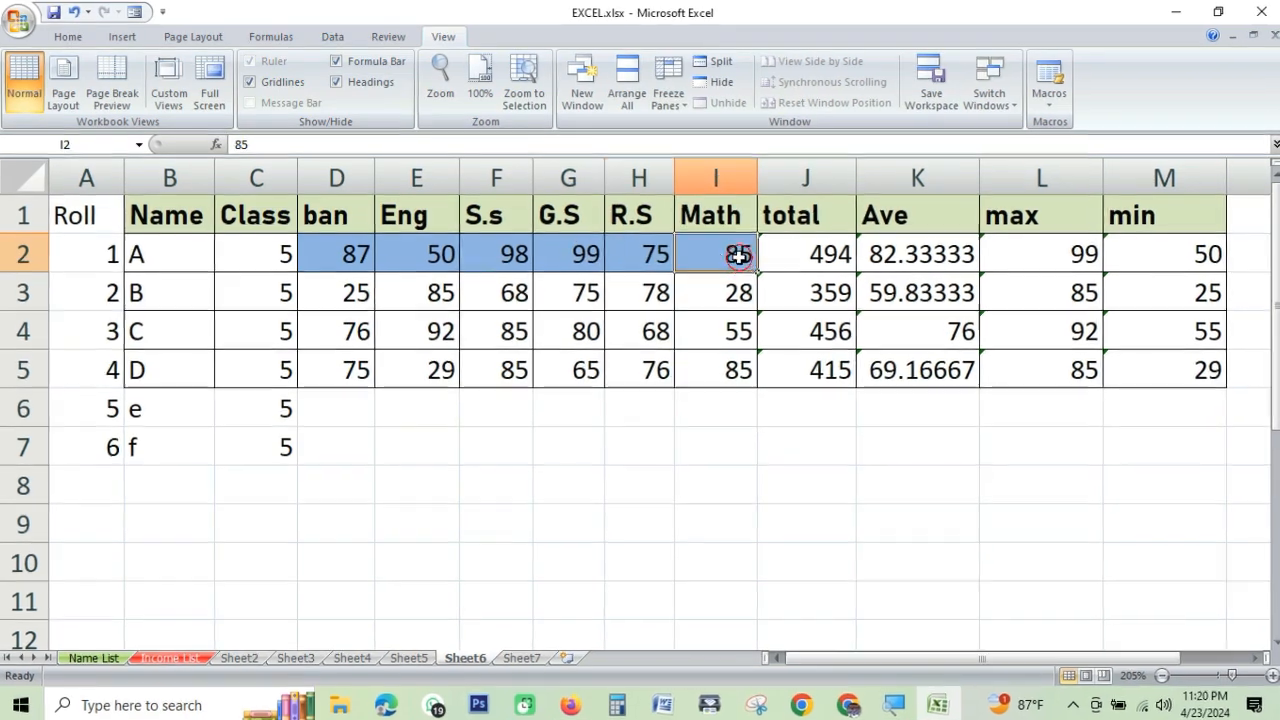
left_click(828, 255)
left_click_drag(800, 684, 850, 684)
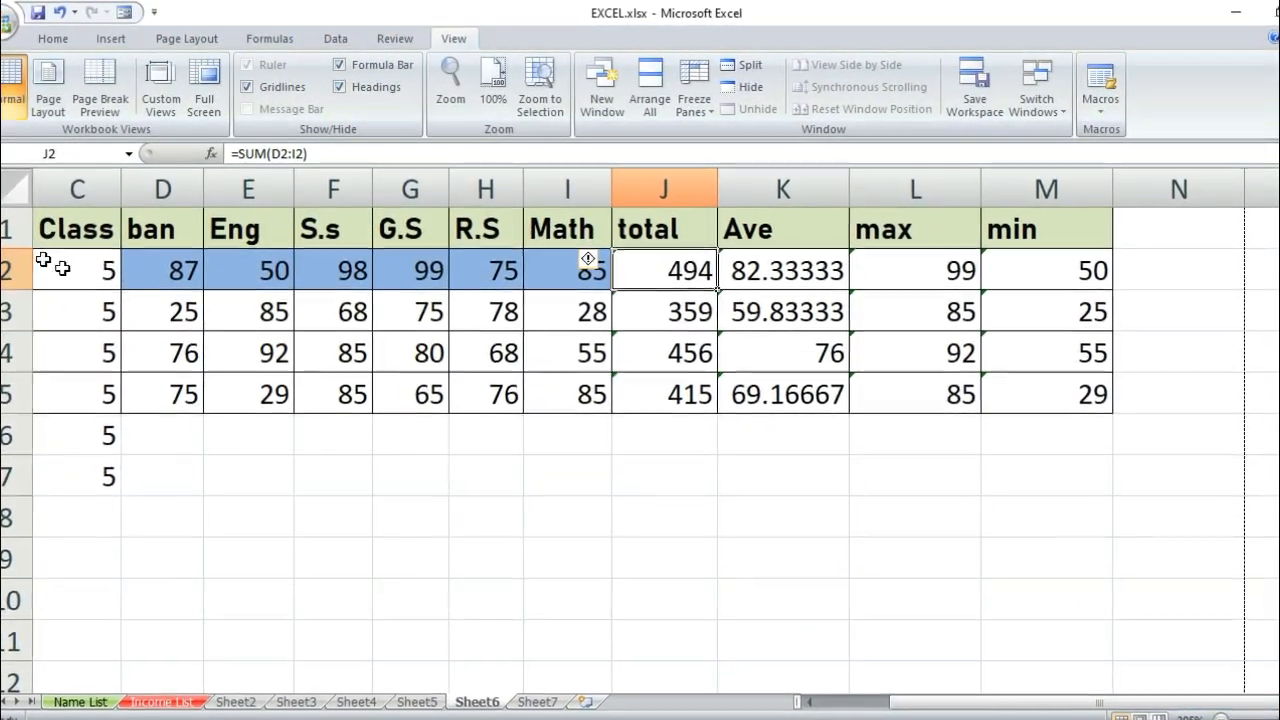
left_click(829, 696)
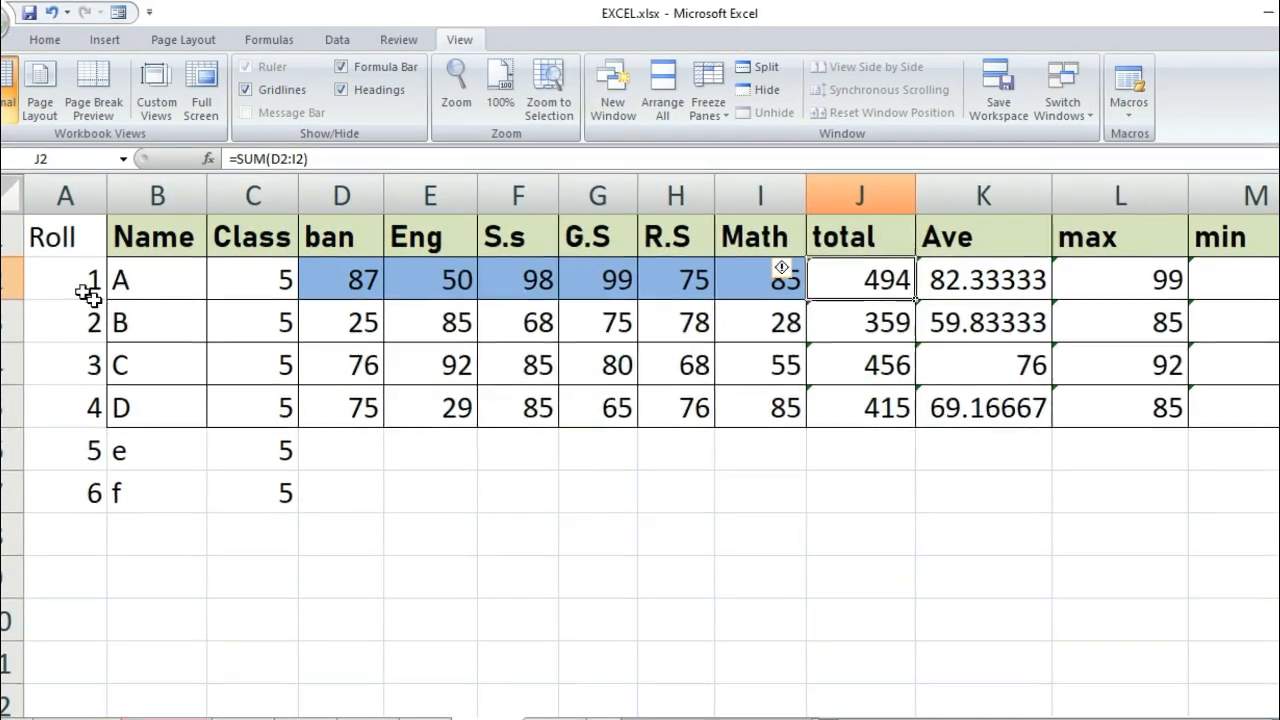
Review the roll numbers in column A and student A's record from Name to Ave
left_click_drag(88, 282, 50, 530)
mouse_move(845, 718)
left_mouse_down()
mouse_move(888, 718)
mouse_move(845, 718)
left_mouse_up()
left_click(416, 626)
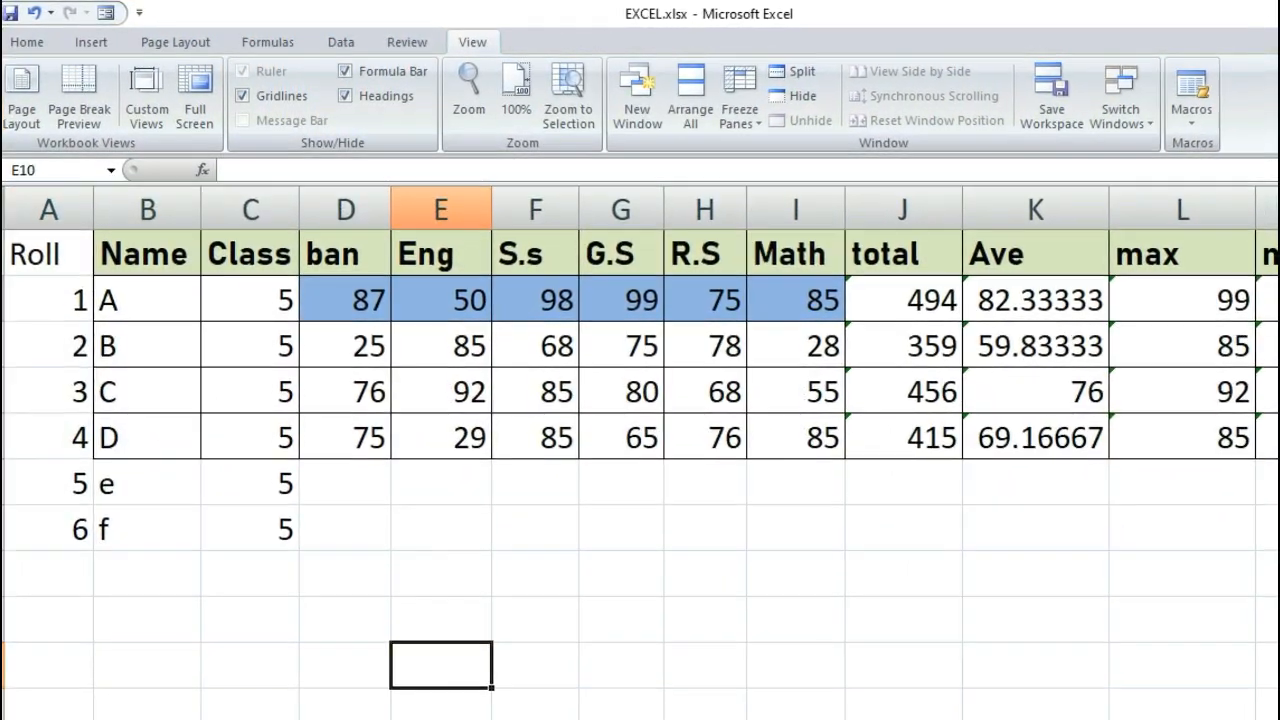
left_click(89, 297)
left_click_drag(173, 303, 985, 318)
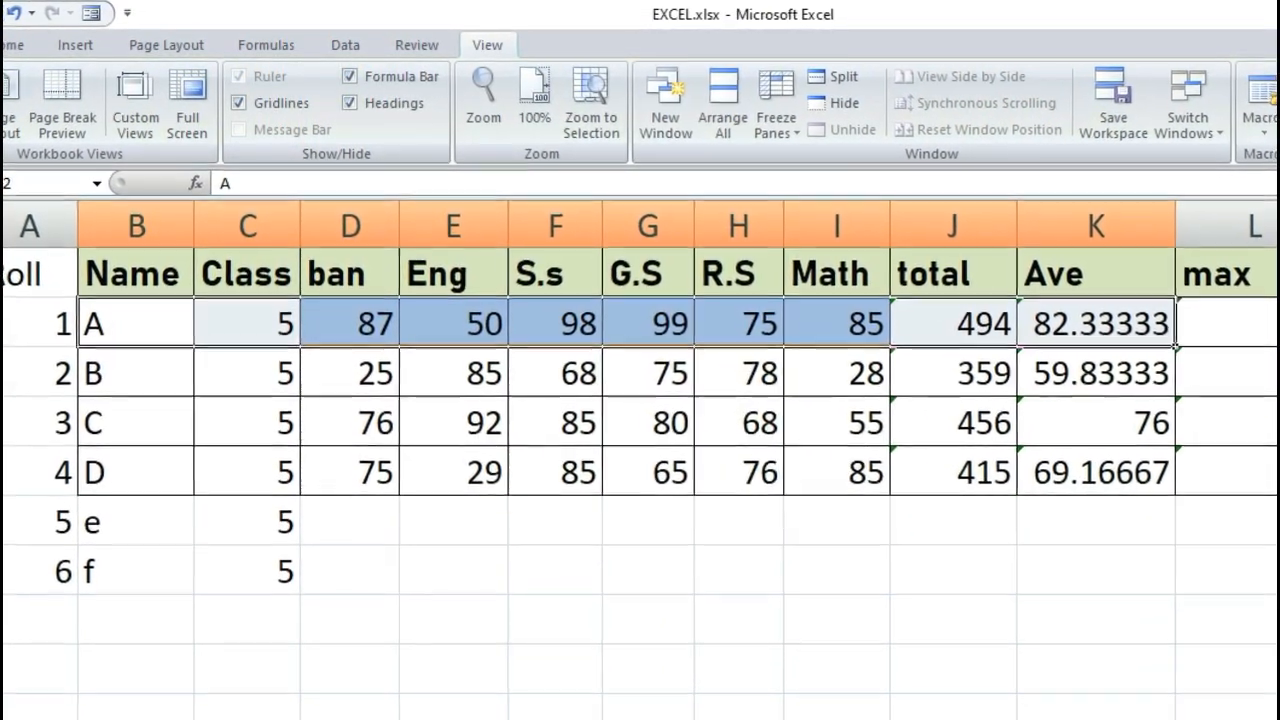
left_click(240, 595)
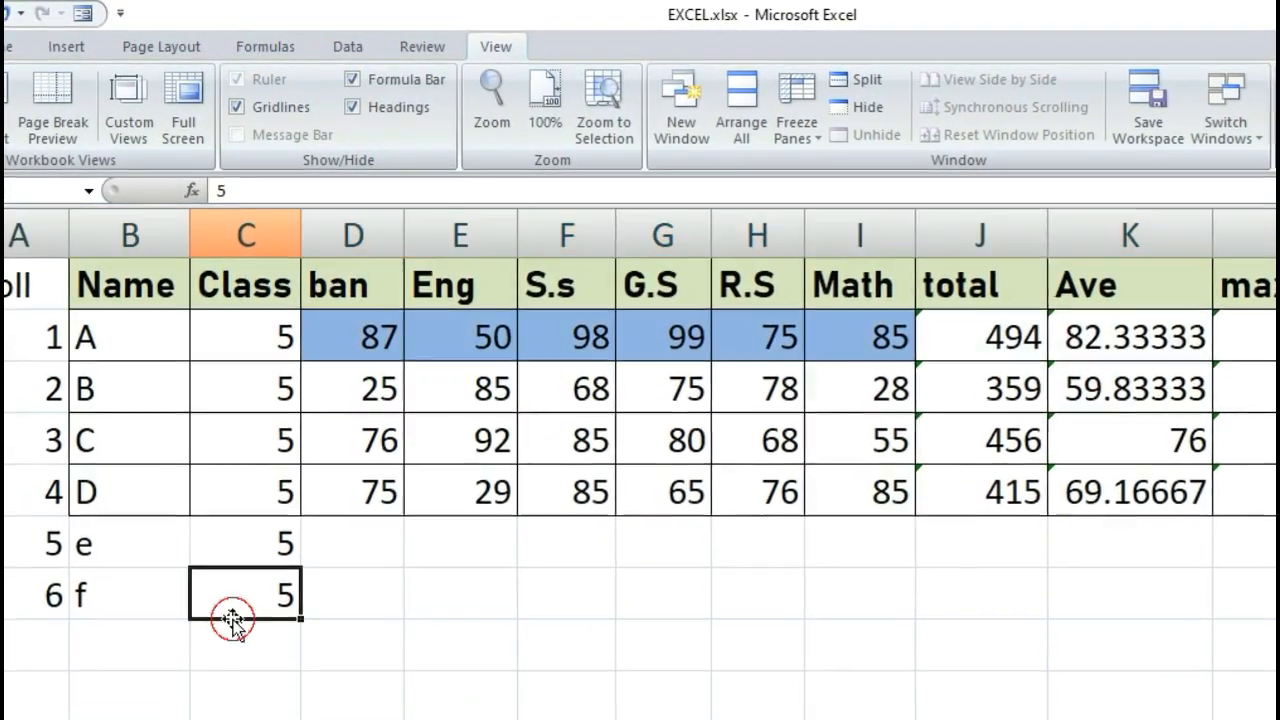
Freeze the first column, Roll, and check whether it stays in view when the sheet is scrolled sideways
left_click(21, 237)
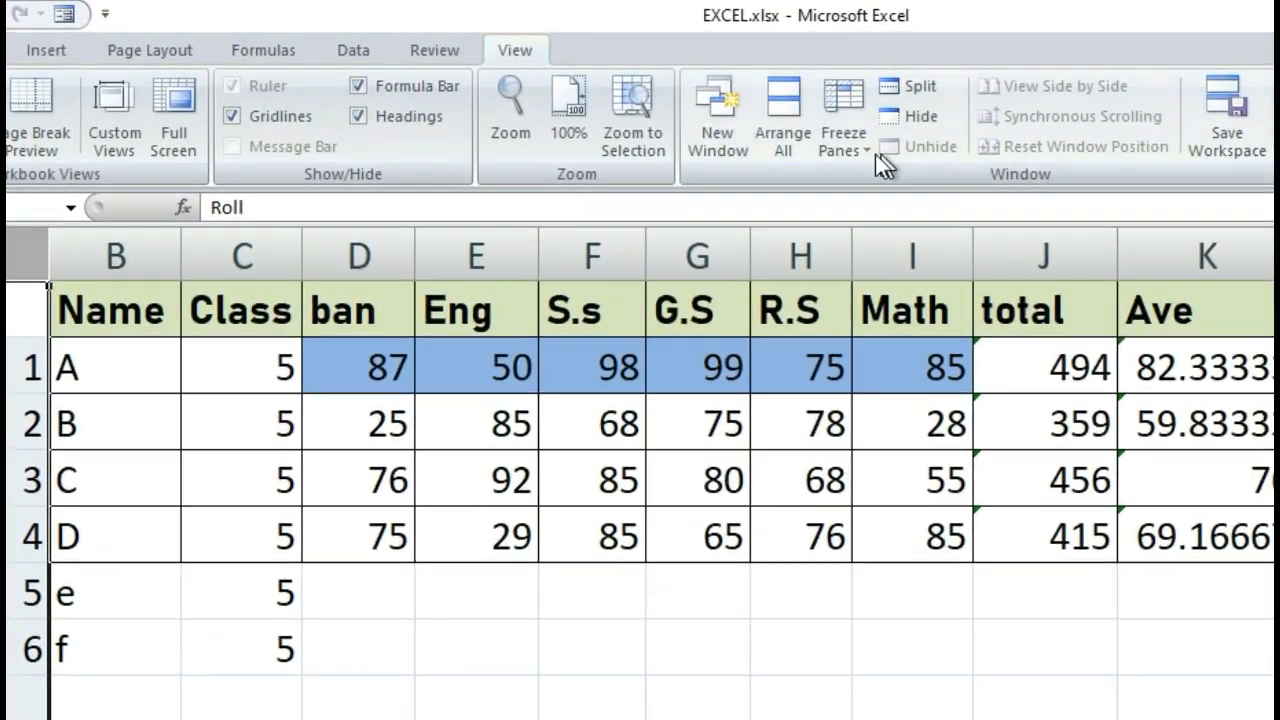
left_click(848, 145)
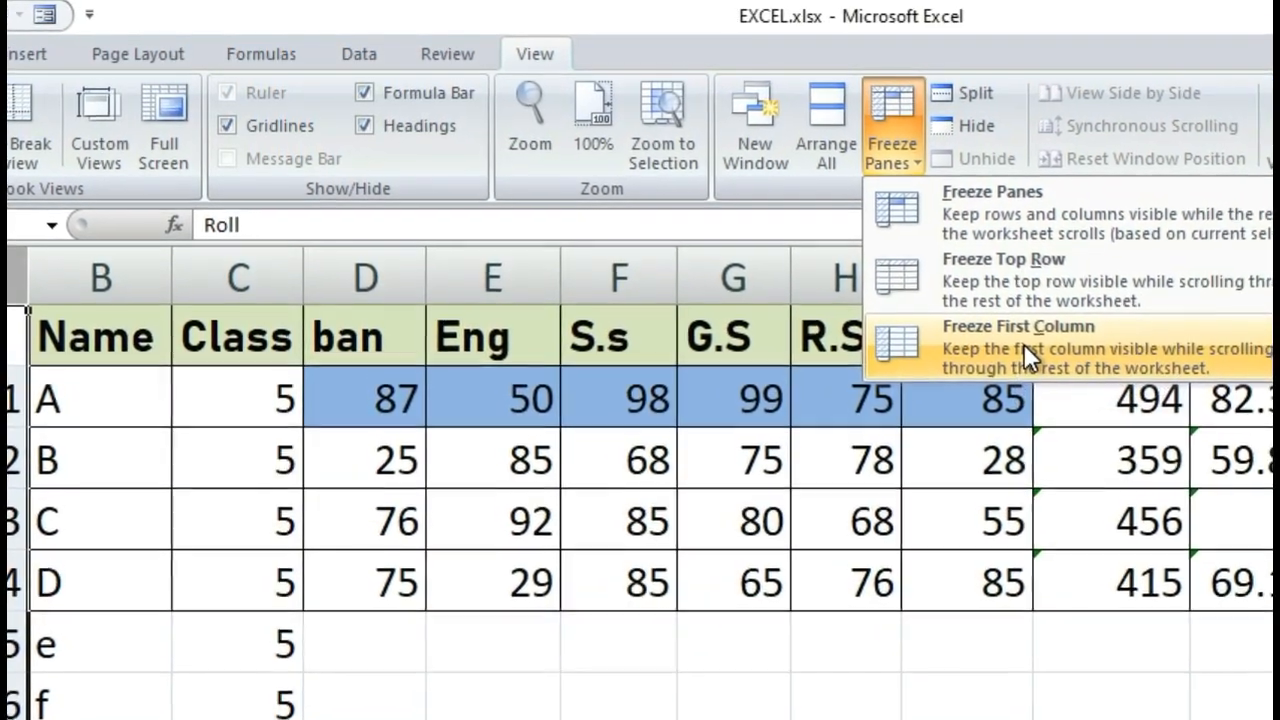
left_click(1026, 348)
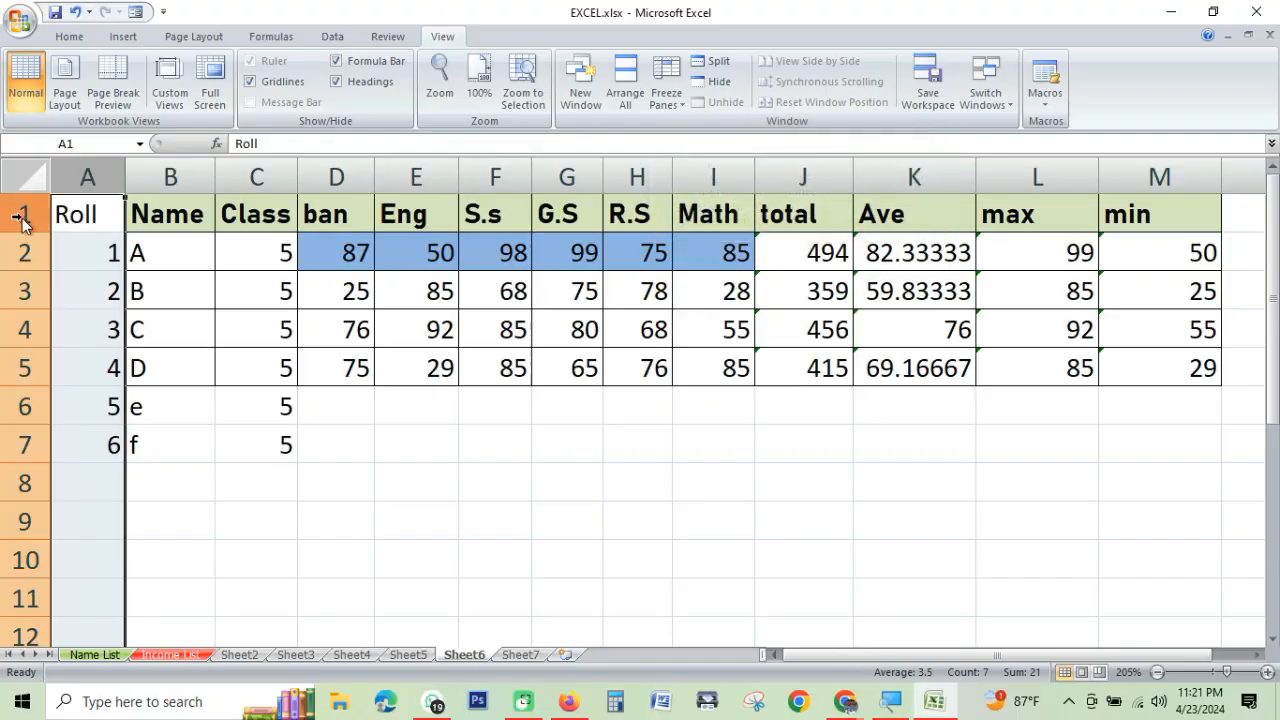
left_click(267, 398)
mouse_move(795, 656)
left_mouse_down()
mouse_move(828, 662)
mouse_move(775, 656)
mouse_move(861, 651)
mouse_move(778, 656)
left_mouse_up()
left_click(637, 519)
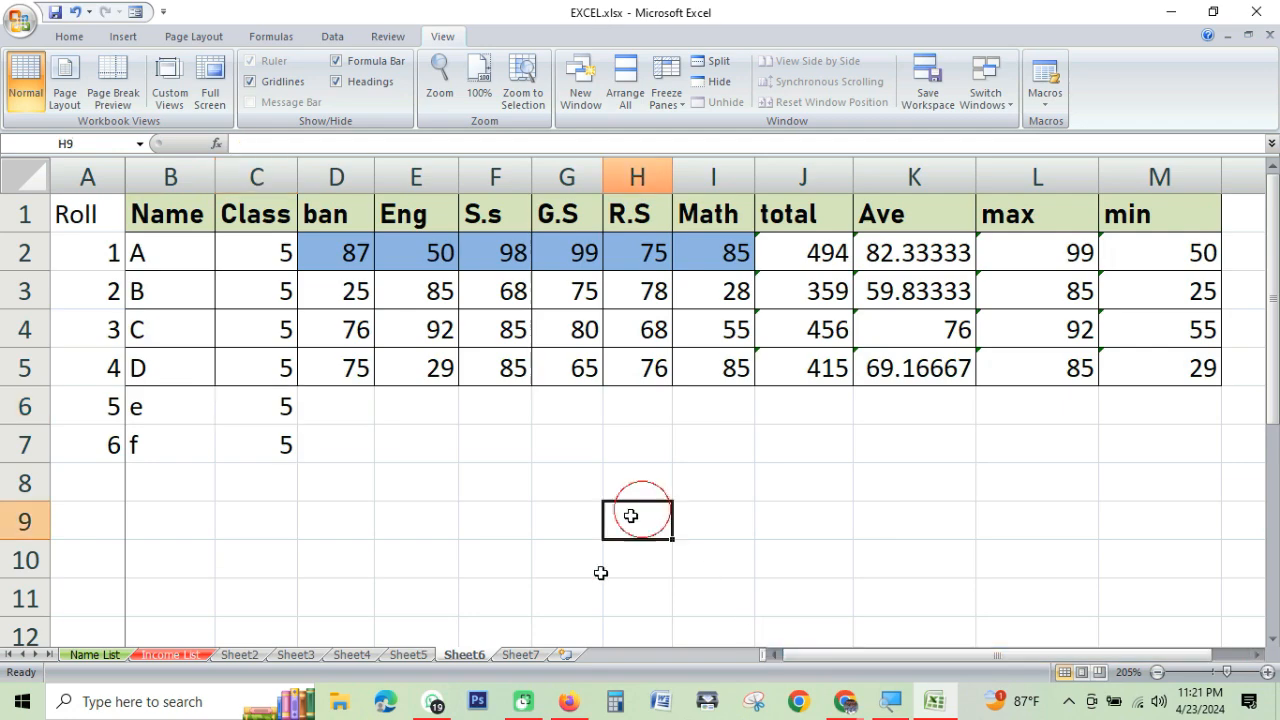
Switch to the syllabus PDF in Firefox and highlight the freeze topic "ফ্রিজ অপশন" under the "এক্সেল-০৬" heading
left_click(569, 702)
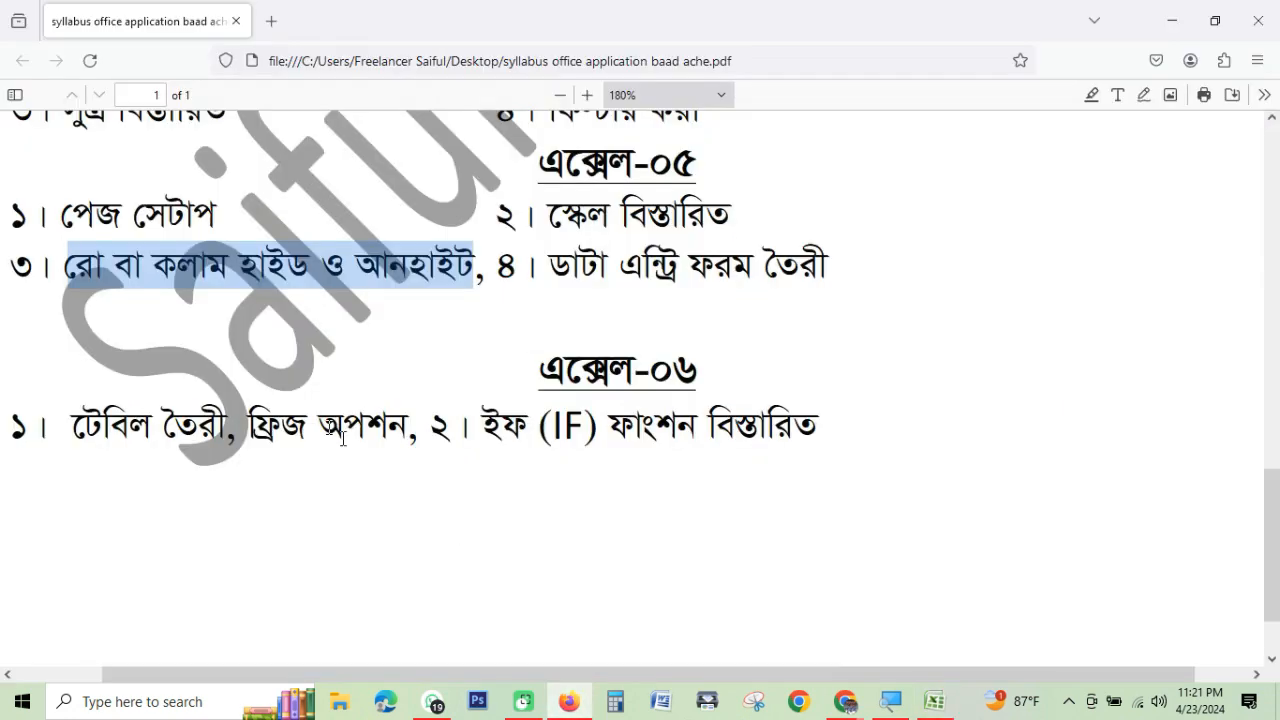
double_click(128, 430)
left_click(253, 446)
left_click_drag(245, 425, 409, 426)
scroll(850, 465, "up", 2)
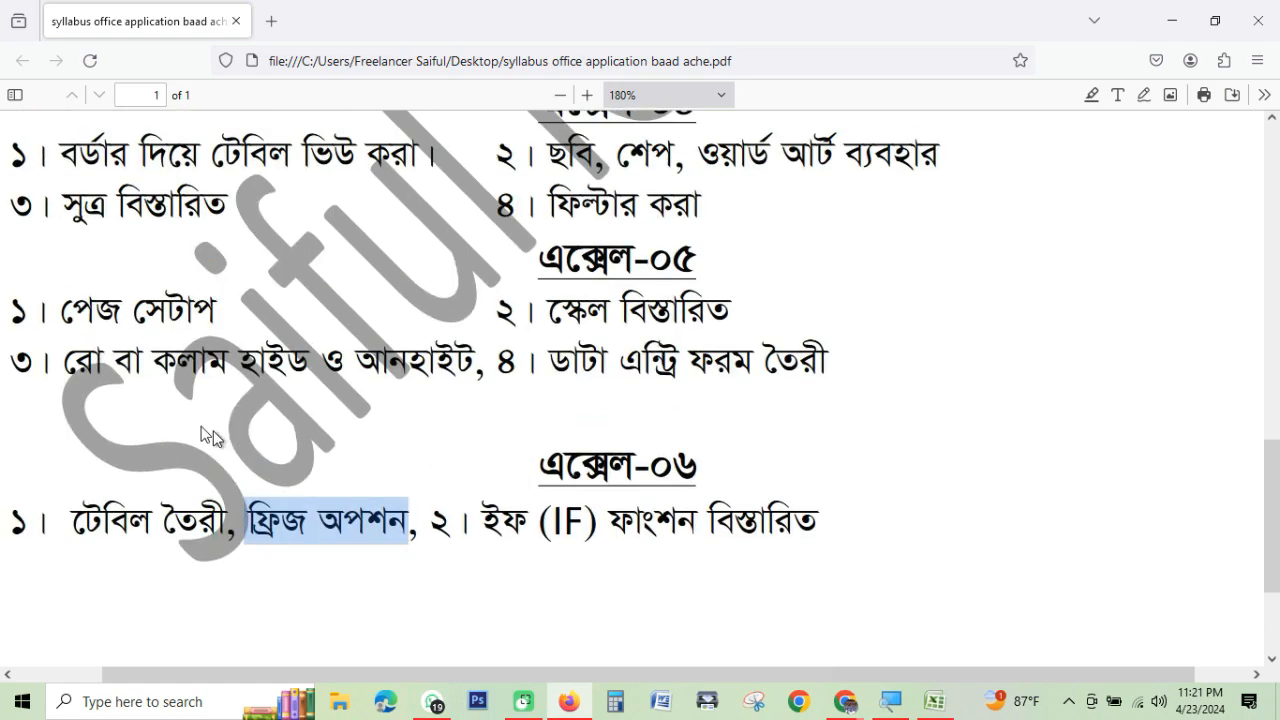
Highlight in the syllabus the row or column hide and unhide, formula, table border, and picture and shape topics under headings 05 and 04
left_click_drag(66, 364, 490, 362)
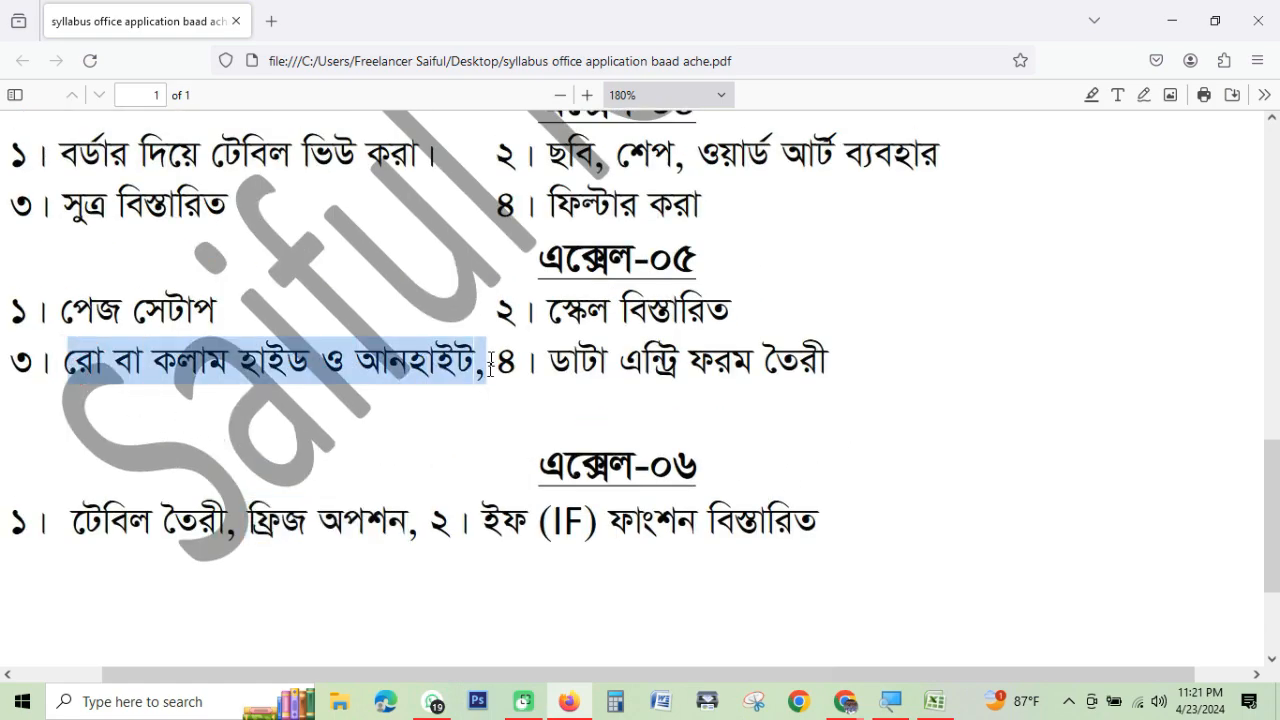
scroll(447, 484, "up", 2)
left_click_drag(63, 307, 237, 302)
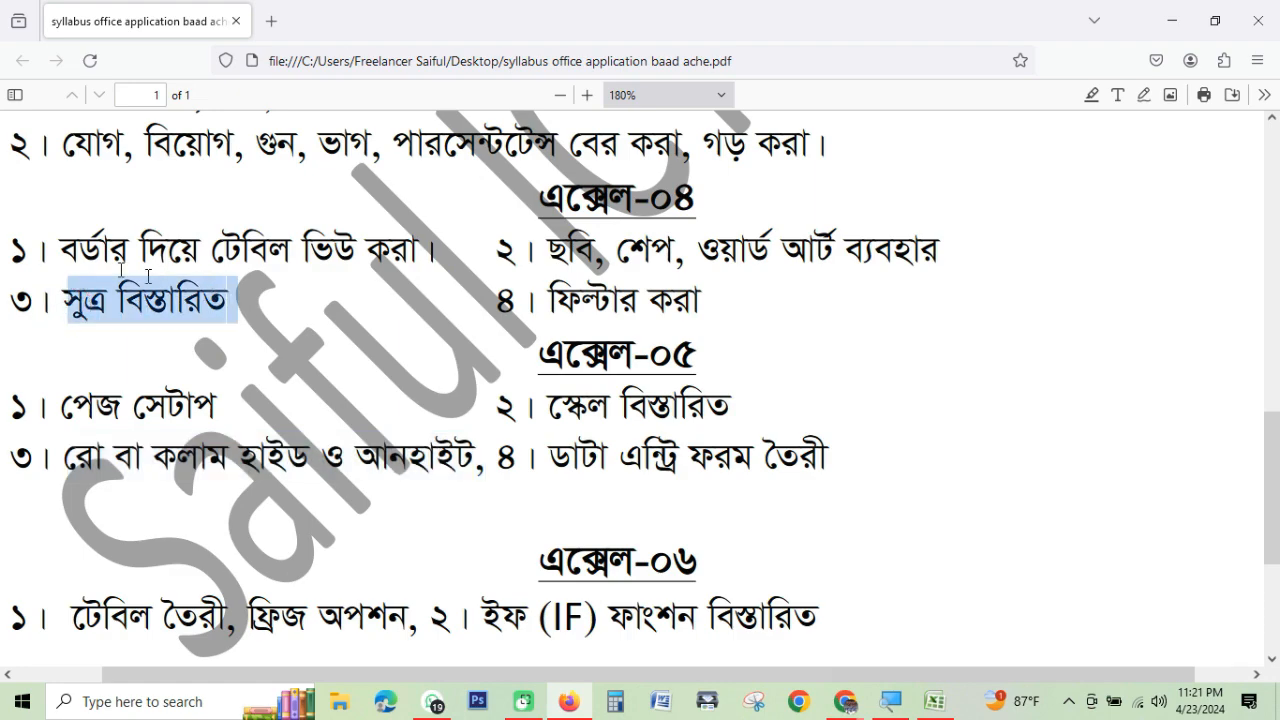
left_click_drag(63, 250, 430, 256)
scroll(600, 470, "up", 2)
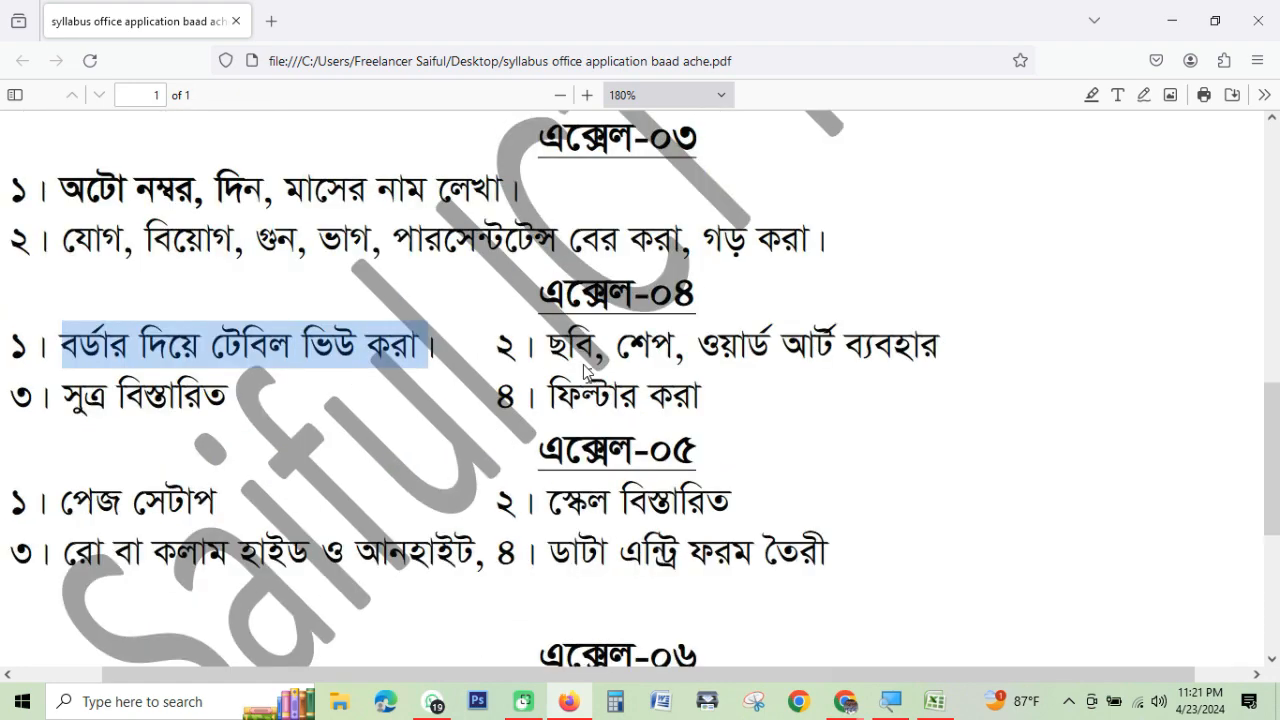
left_click_drag(553, 346, 666, 346)
left_click(739, 349)
Switch back to the Excel workbook and insert a WordArt in the red-outlined letter style on Sheet6
left_click(1171, 21)
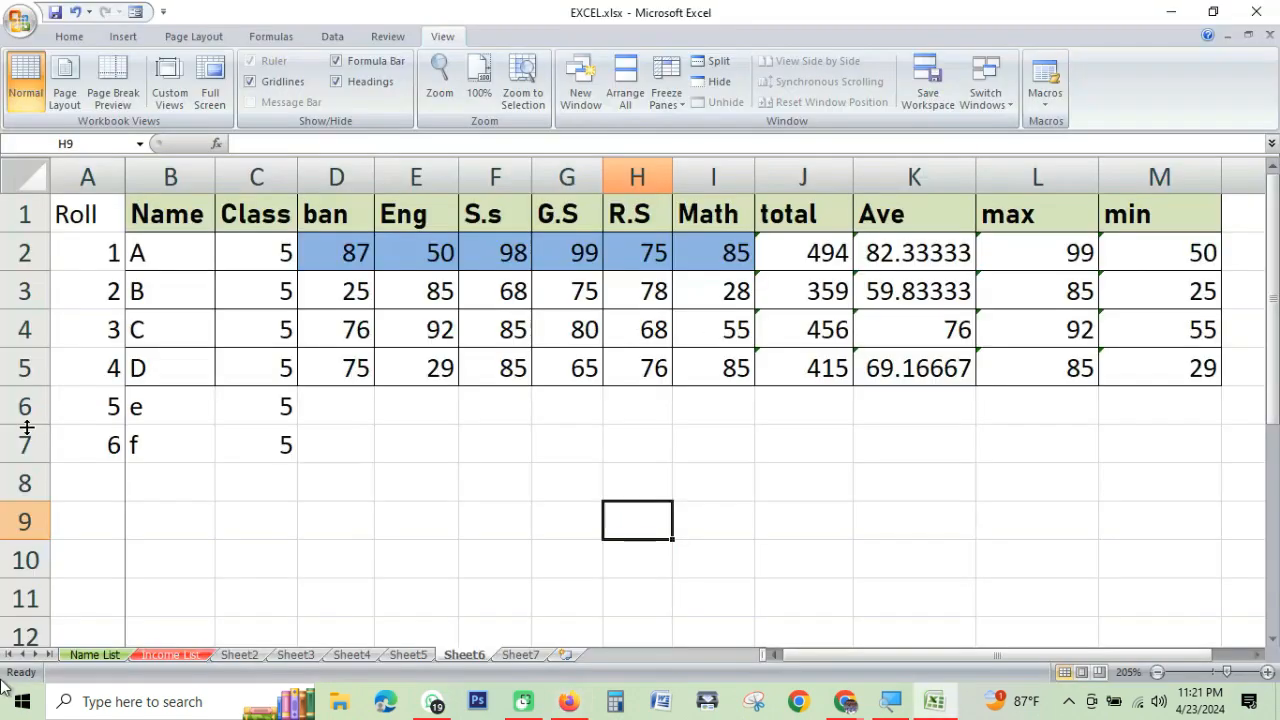
left_click(417, 508)
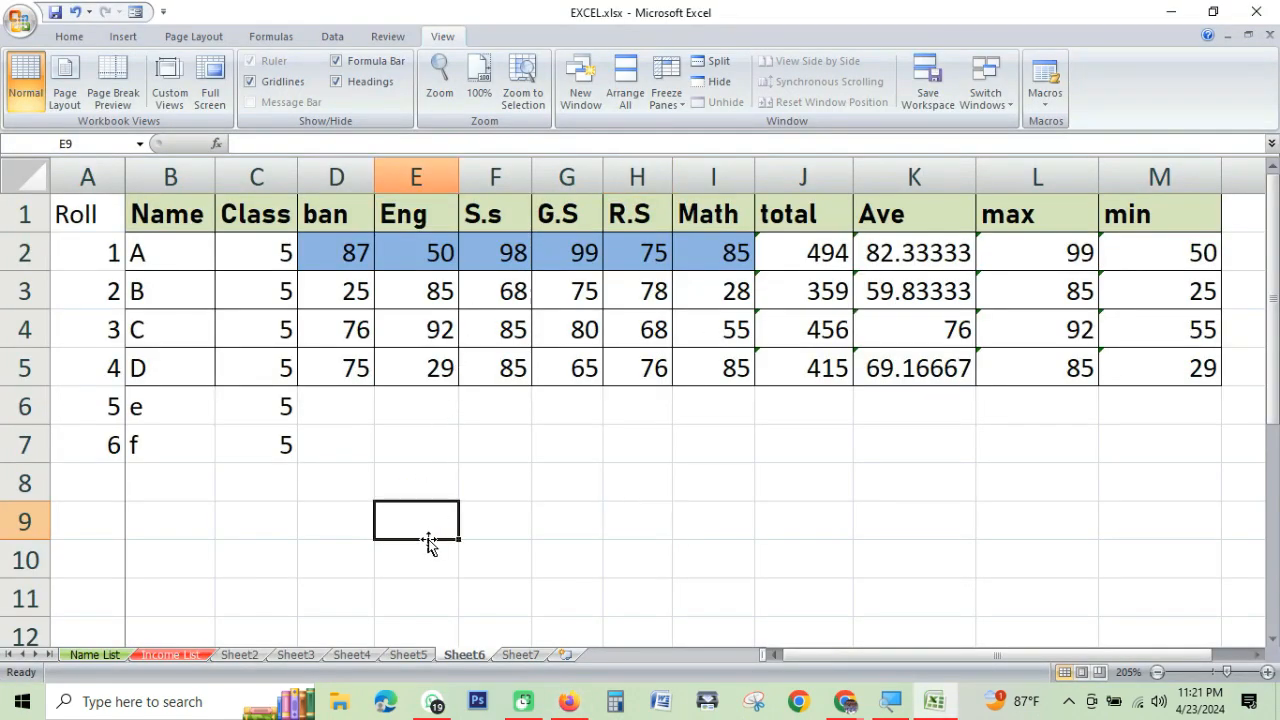
left_click(123, 38)
left_click_drag(246, 517, 979, 514)
left_click(126, 37)
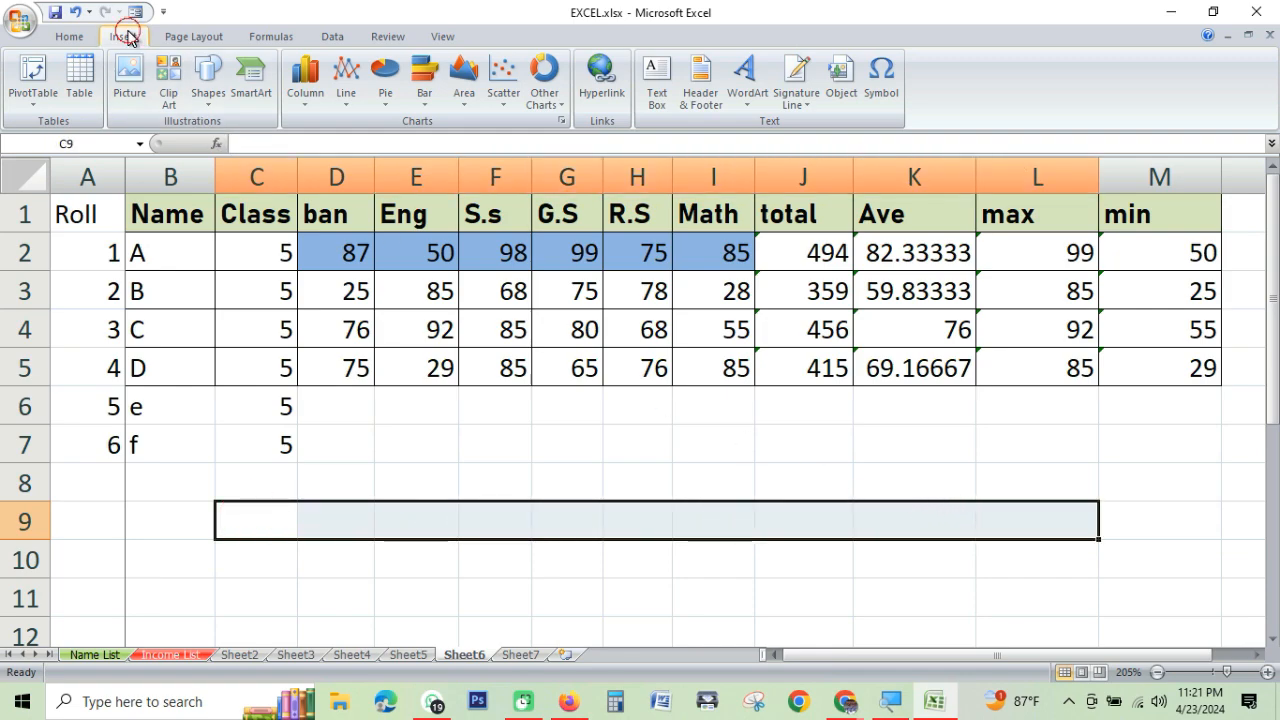
left_click(741, 105)
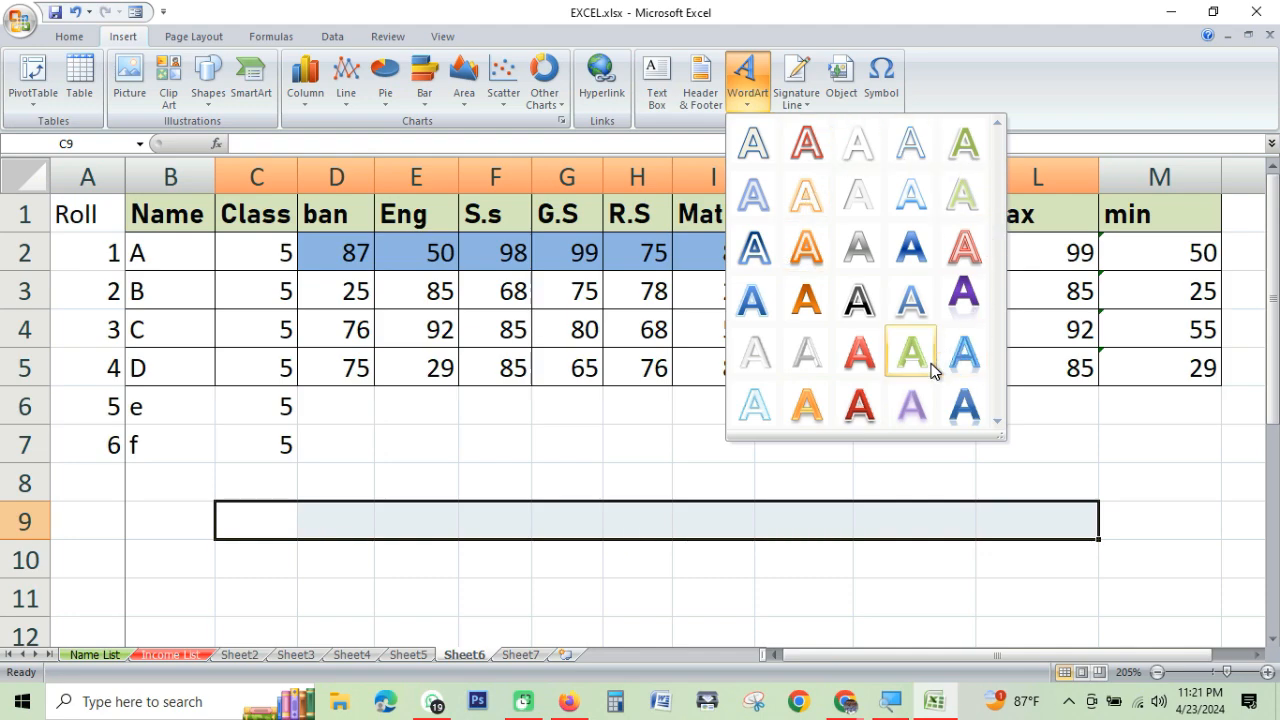
left_click(806, 143)
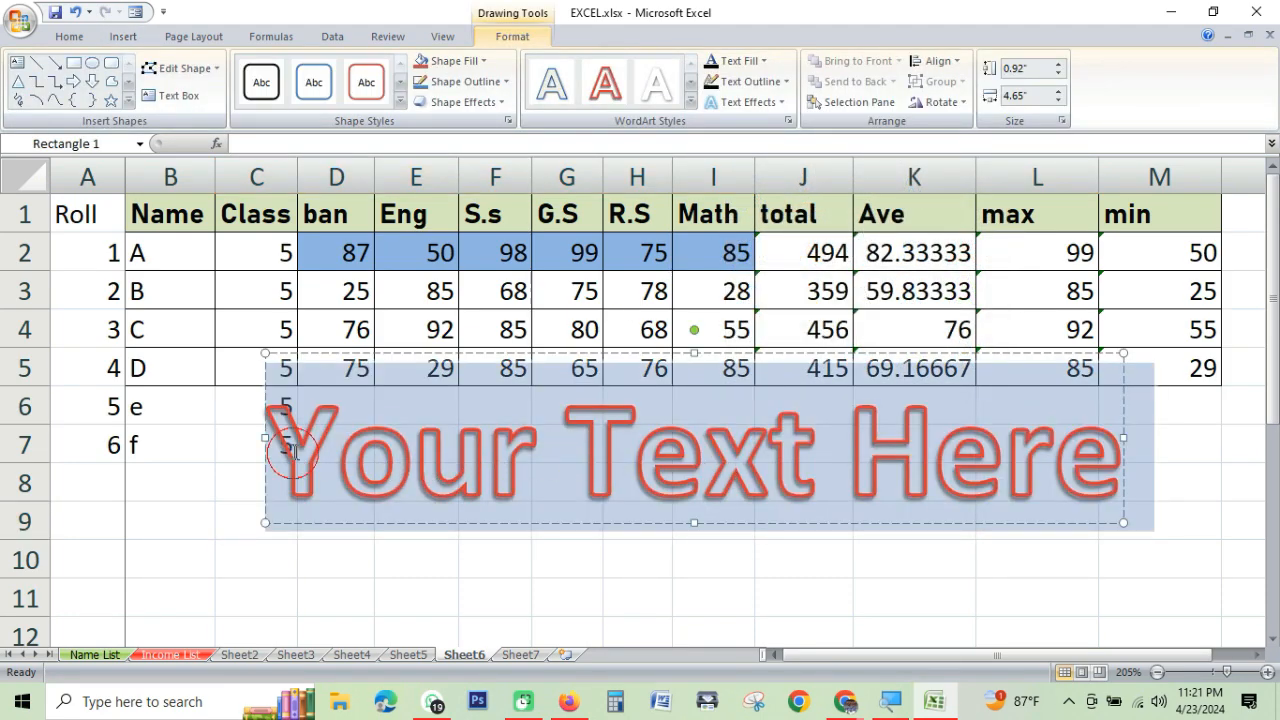
Replace the WordArt's placeholder text with "Shwapno Puron I|T"
left_click_drag(286, 452, 1125, 460)
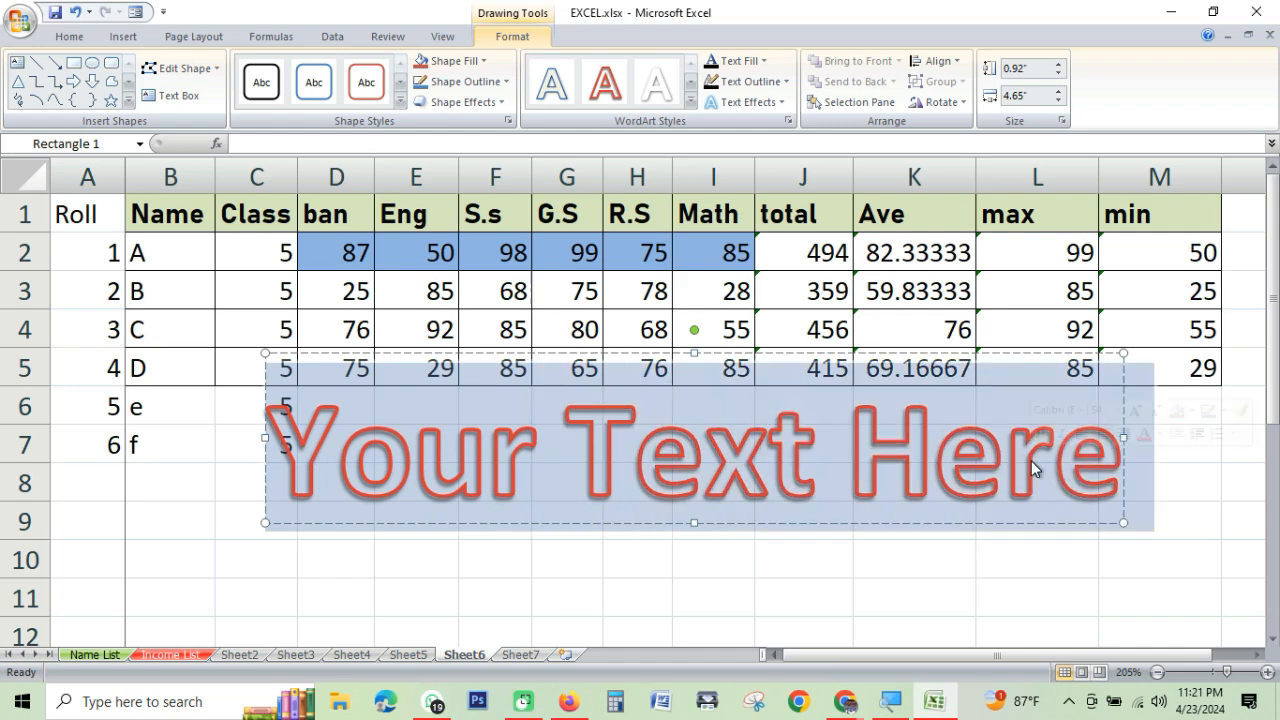
type("Shwap")
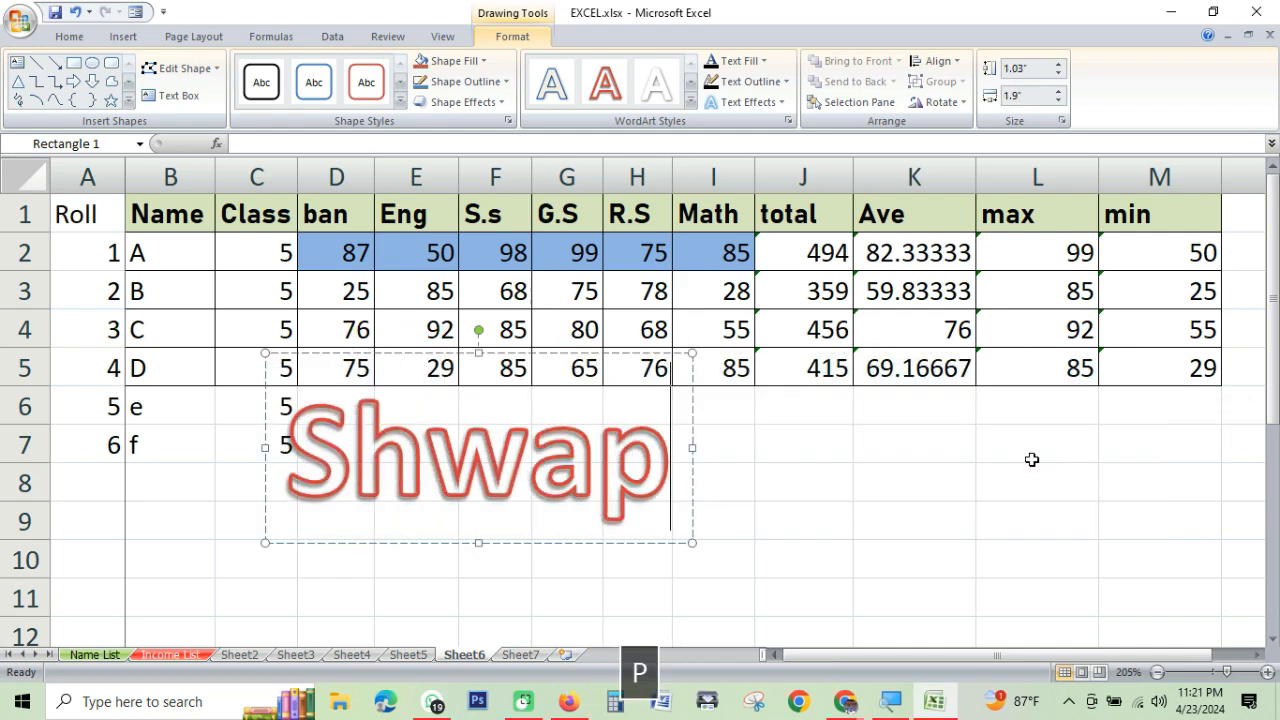
type("no Puron ")
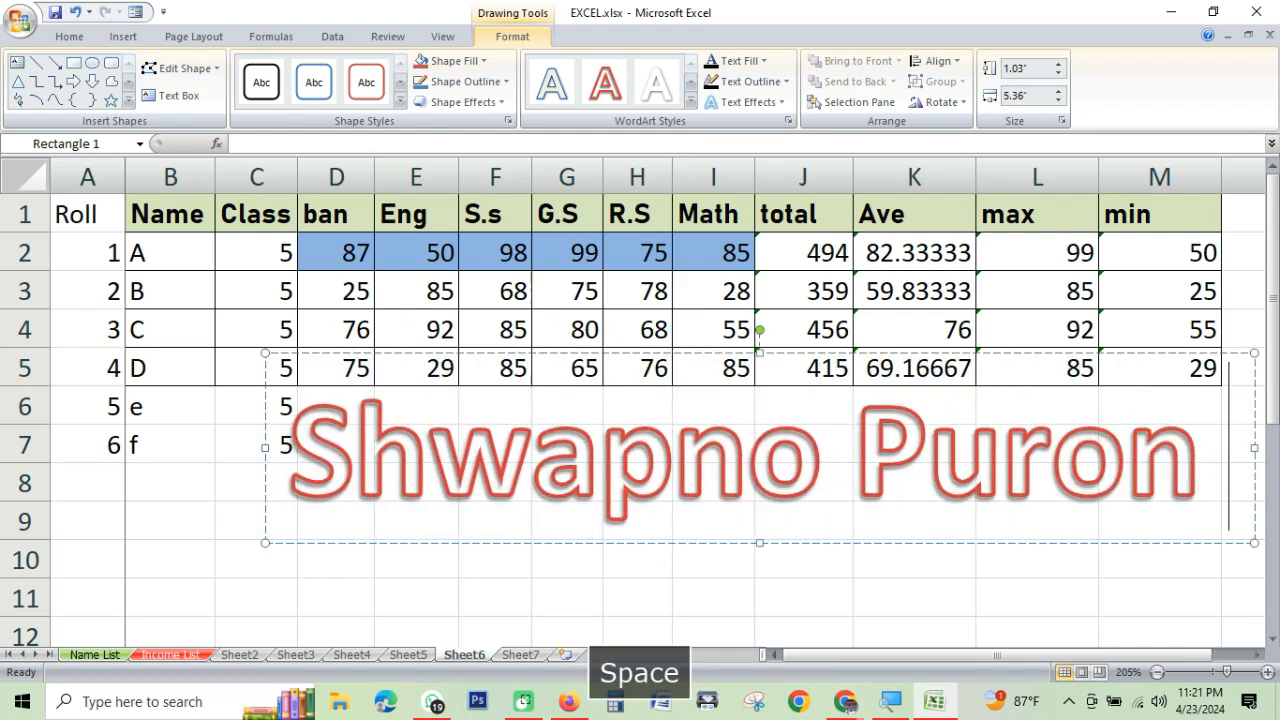
type("IT|")
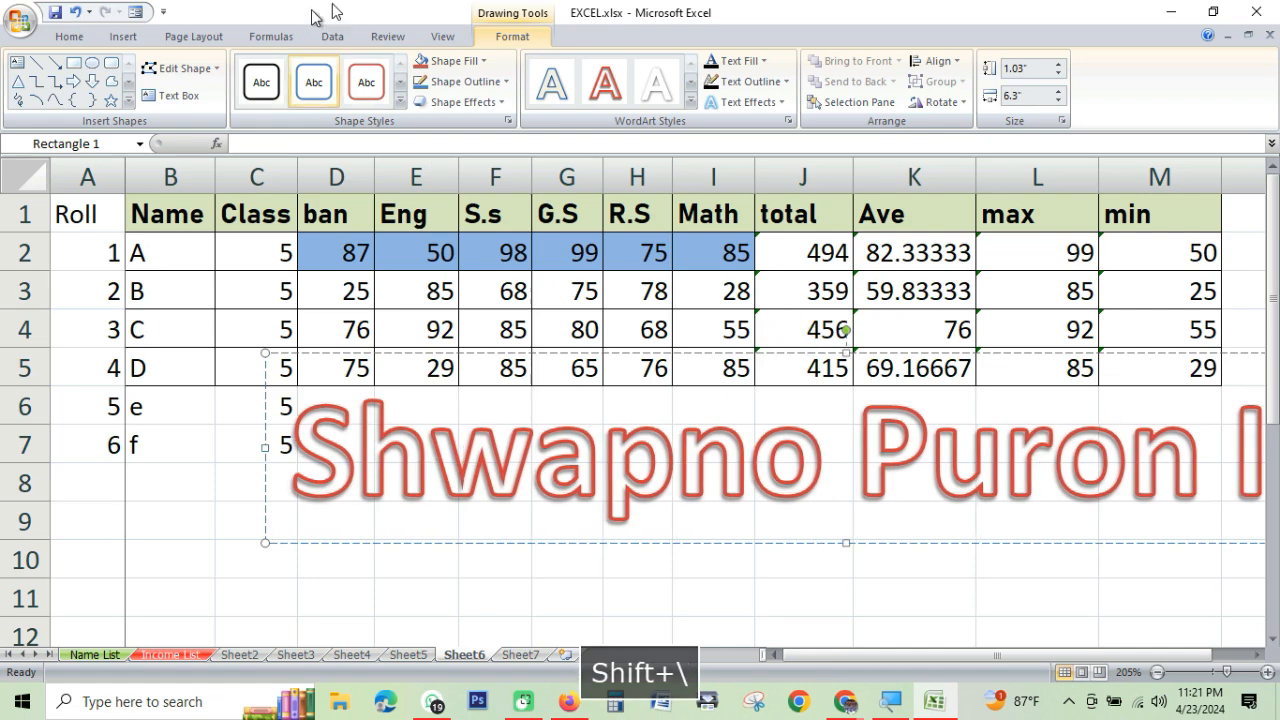
Move the WordArt down so its frame starts in row 6, just below the bordered marks table
left_click(508, 556)
left_click(475, 455)
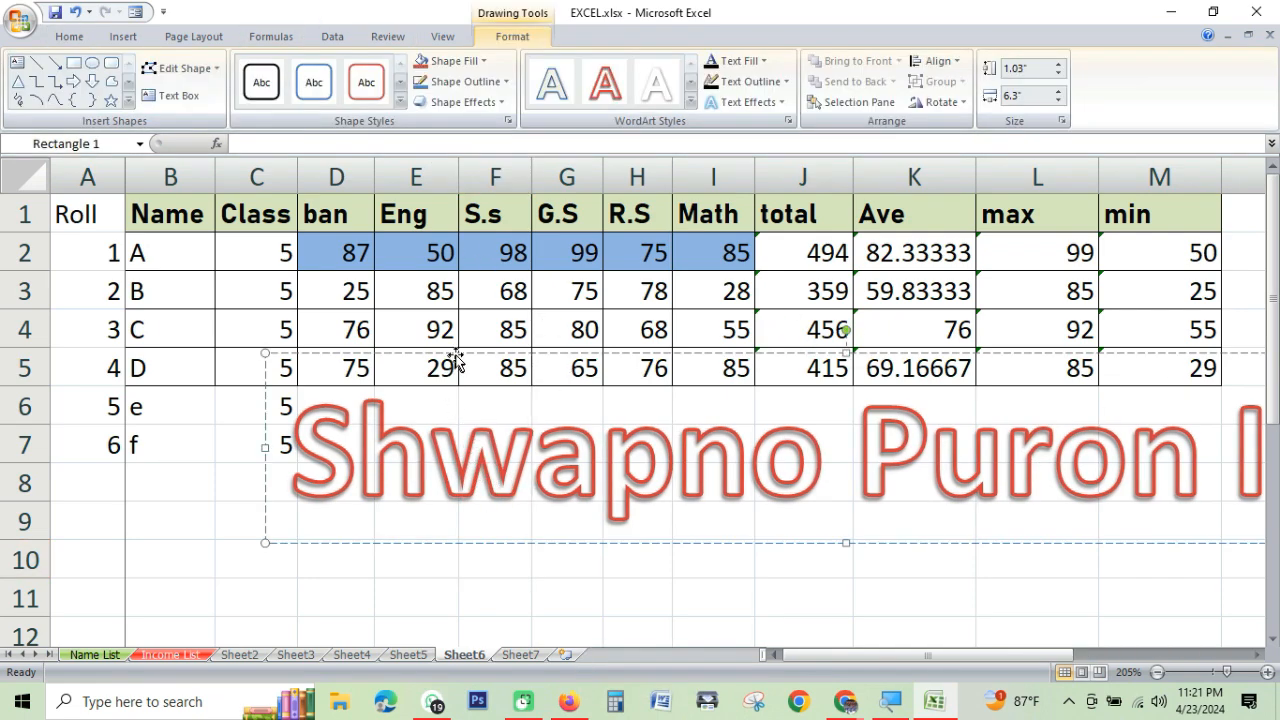
left_click_drag(428, 384, 350, 432)
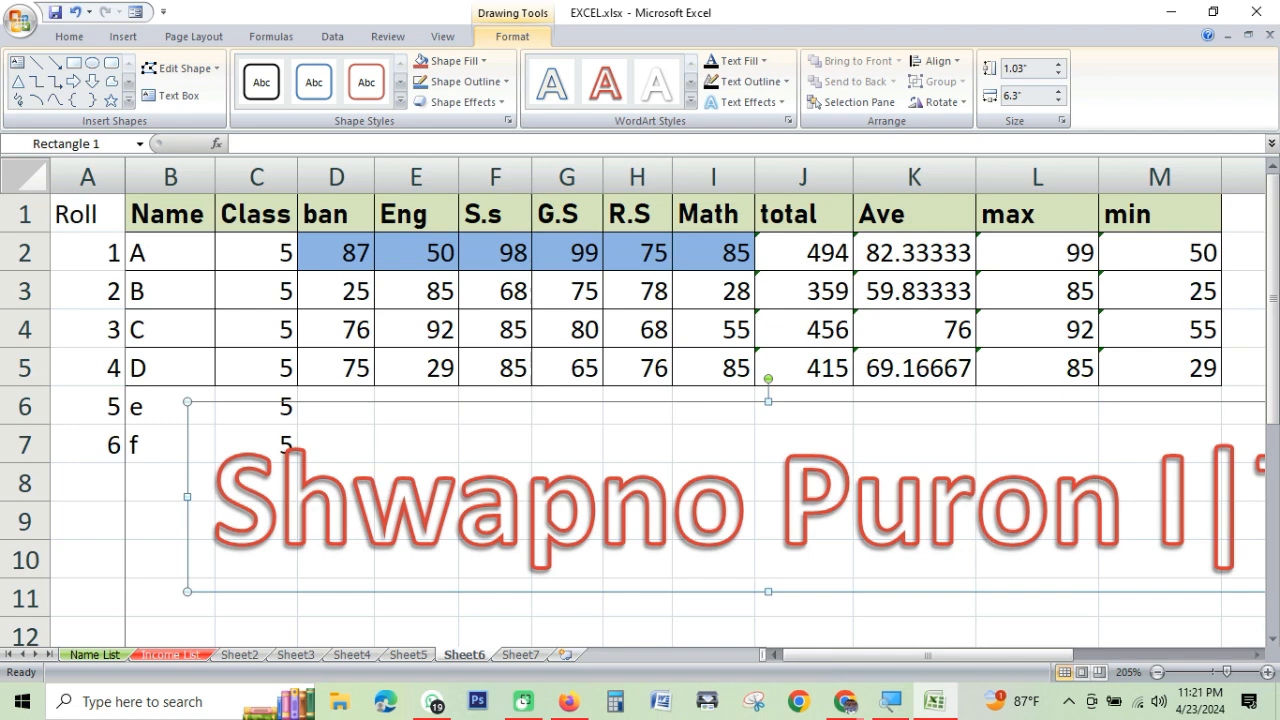
Remove the stray vertical bar from the WordArt's last word and retype it as "iT"
left_click_drag(1185, 478, 1234, 466)
left_click(963, 500)
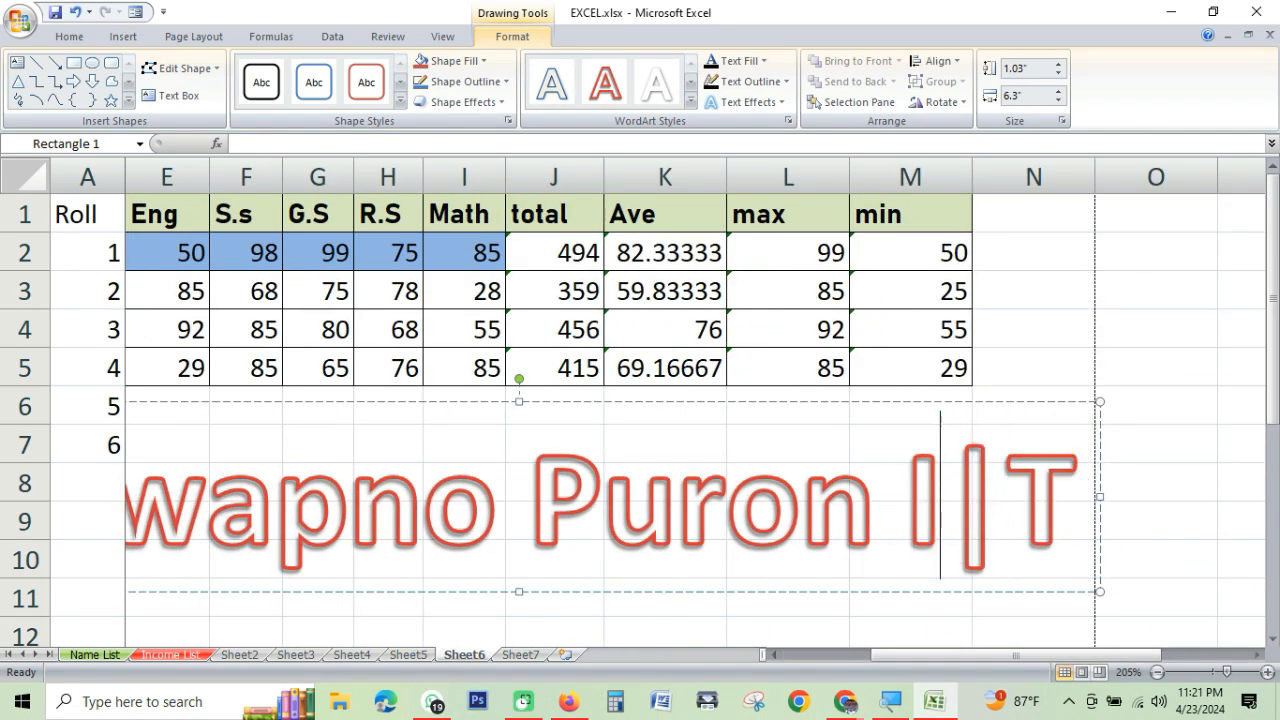
key("BackSpace")
double_click(953, 500)
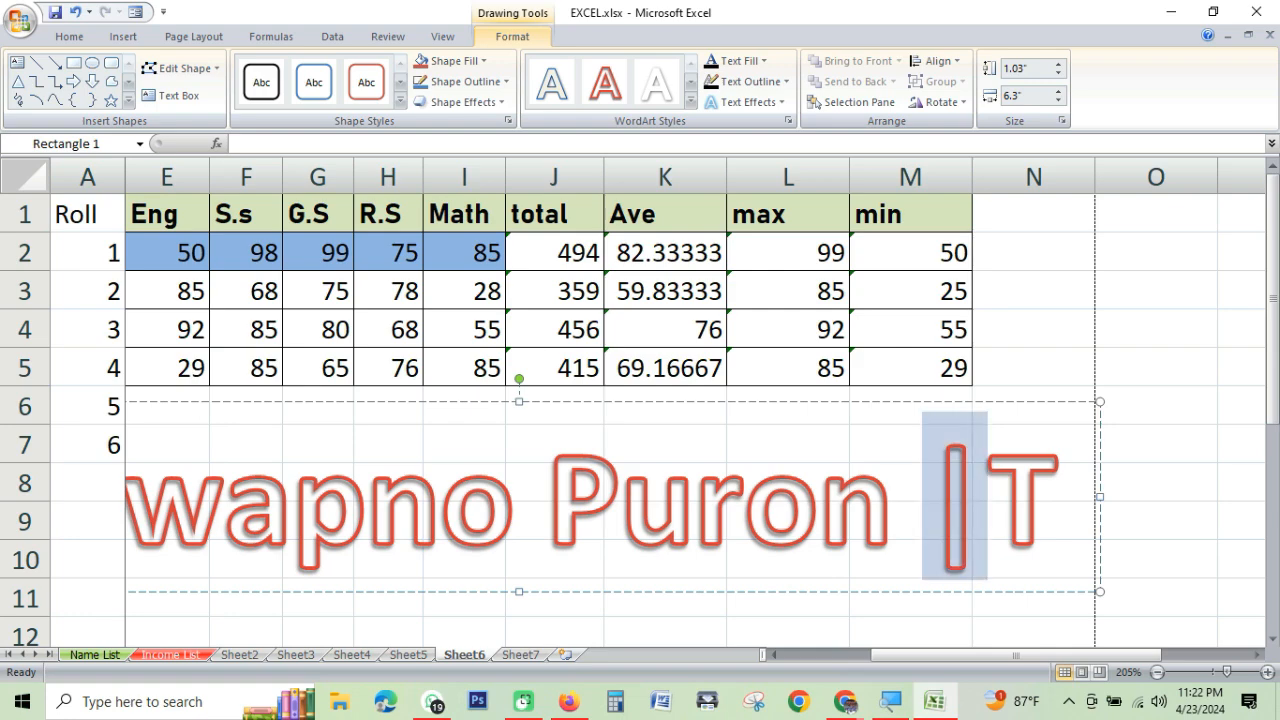
type("i")
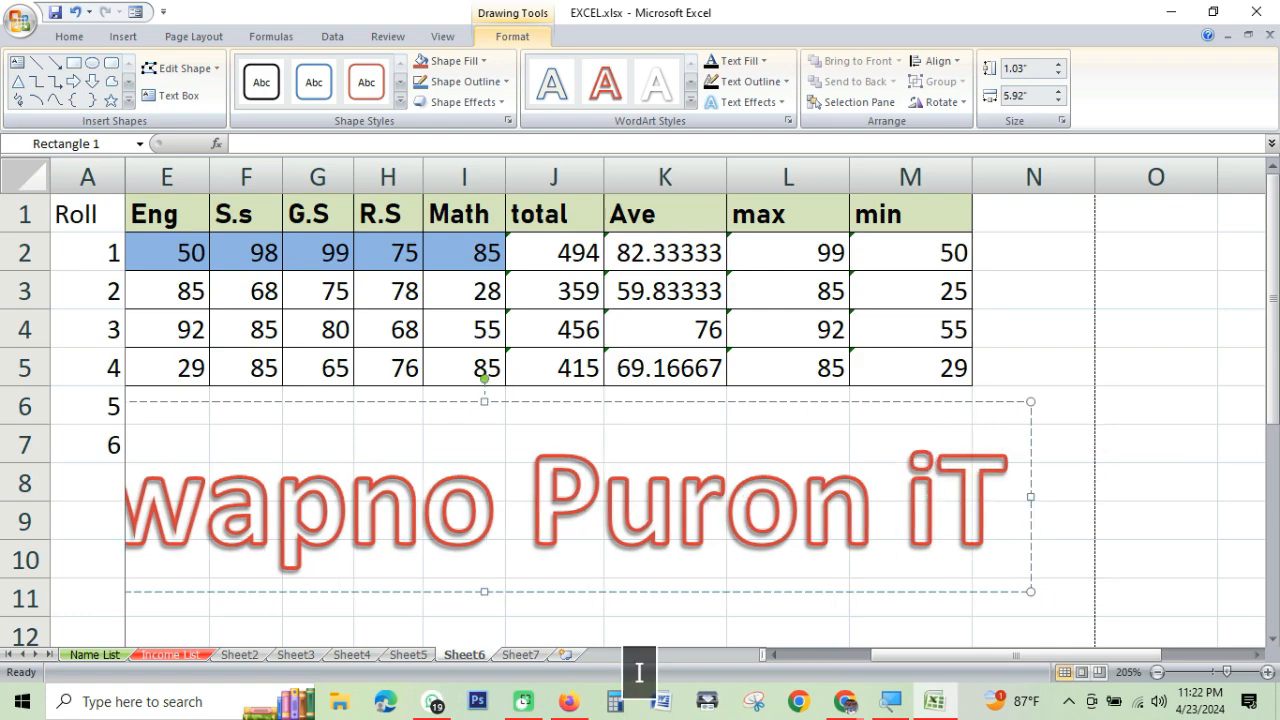
left_click(1143, 506)
Reduce the font size of the whole "Shwapno Puron iT" WordArt text by two steps
scroll(500, 514, "down", 1)
left_click(520, 480)
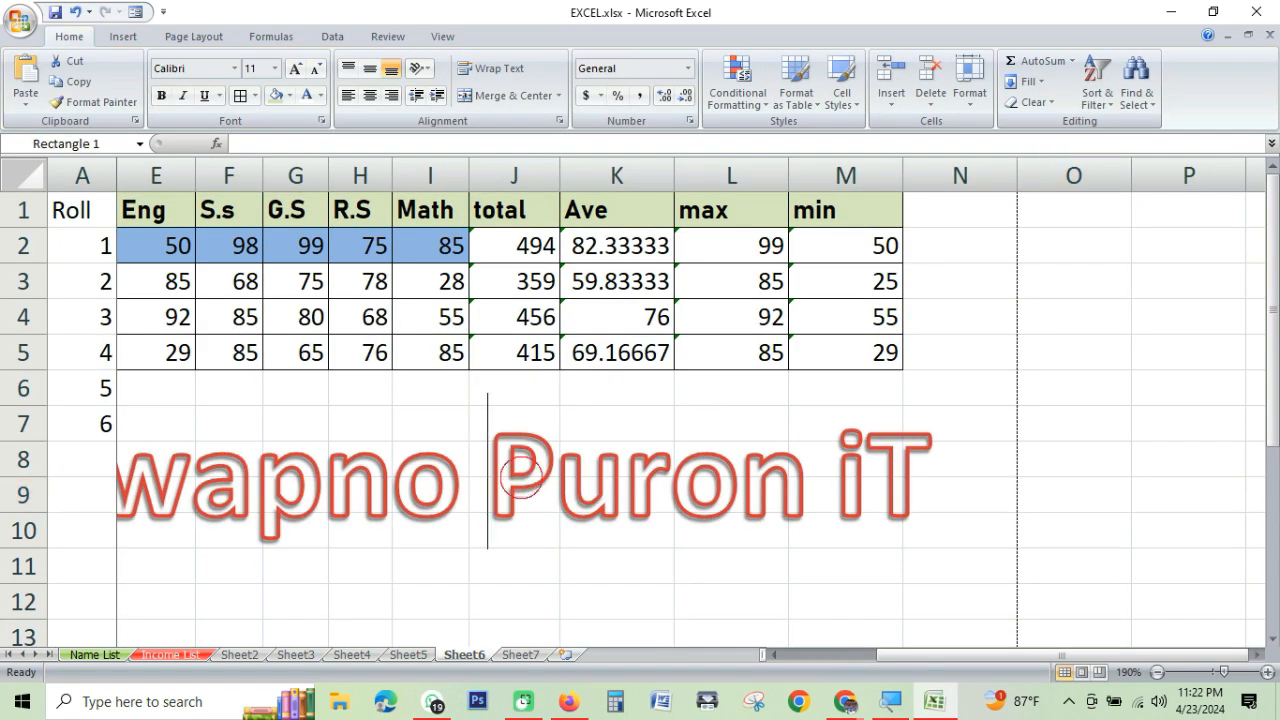
left_click(796, 656)
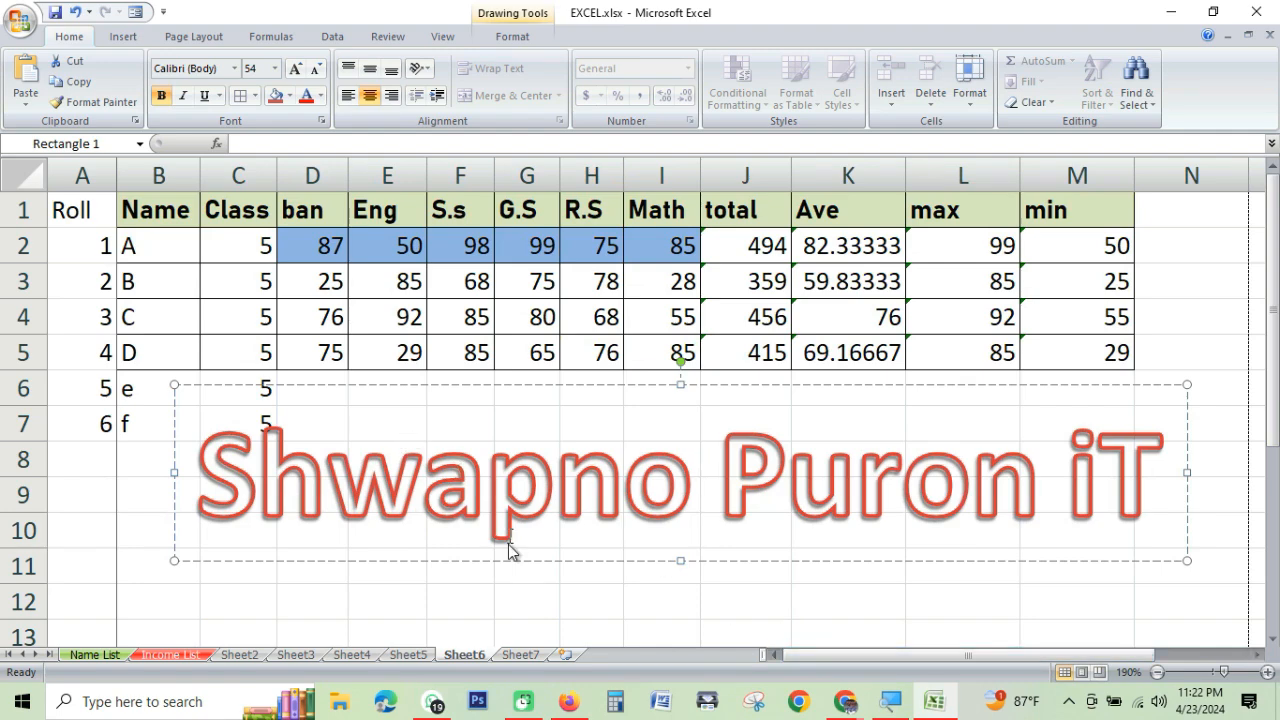
left_click_drag(210, 478, 1097, 452)
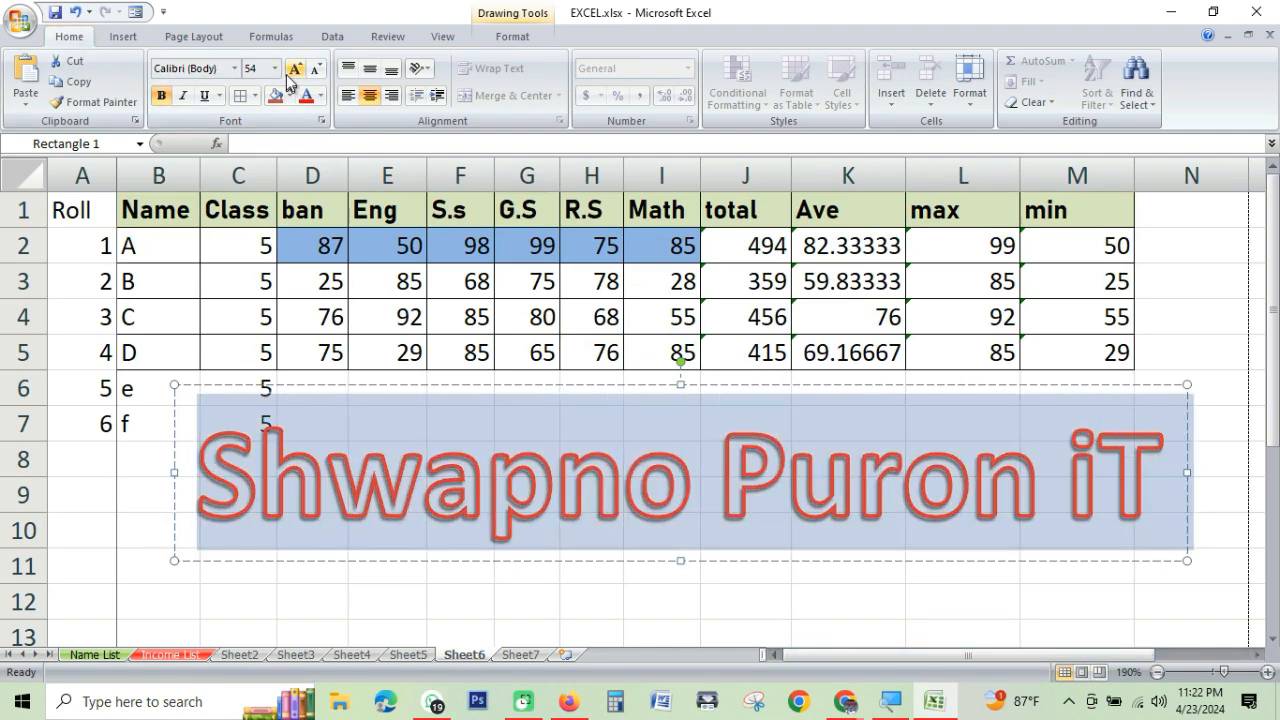
left_click(316, 69)
left_click(317, 70)
left_click(458, 552)
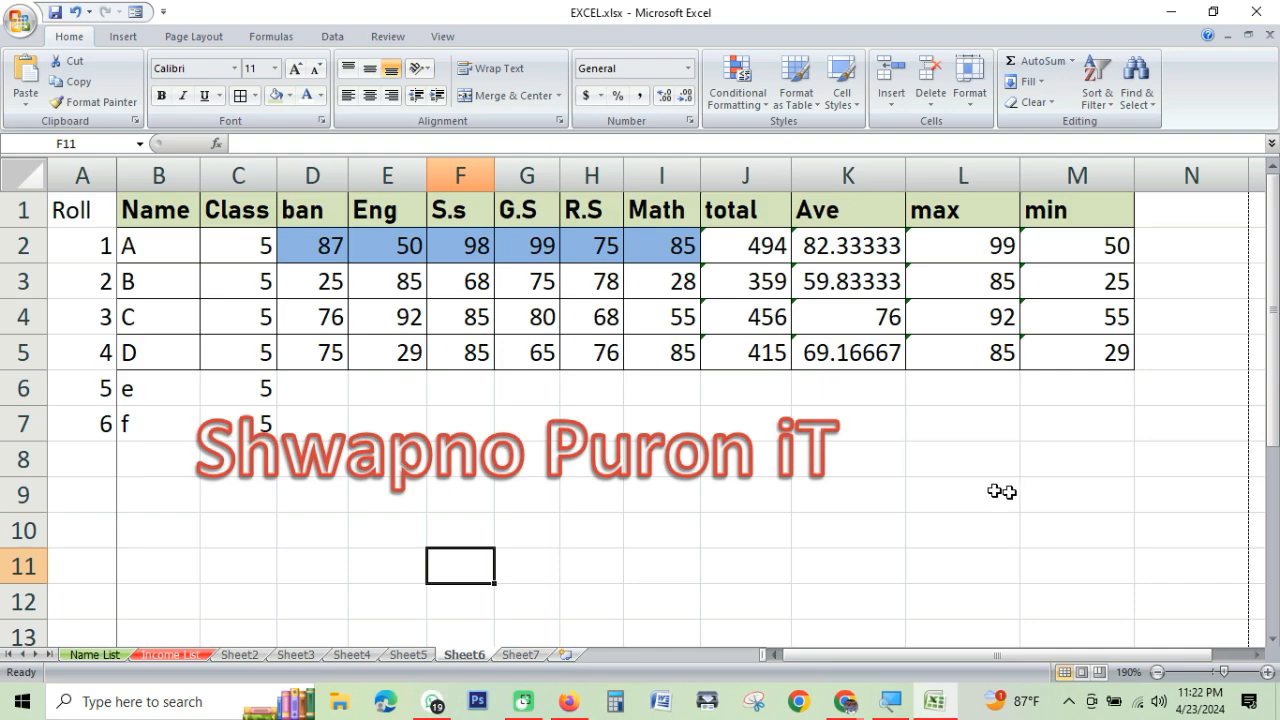
Start inserting a picture from file at cell L10 and browse to the Desktop folder
left_click_drag(1000, 405, 1051, 449)
left_click(980, 518)
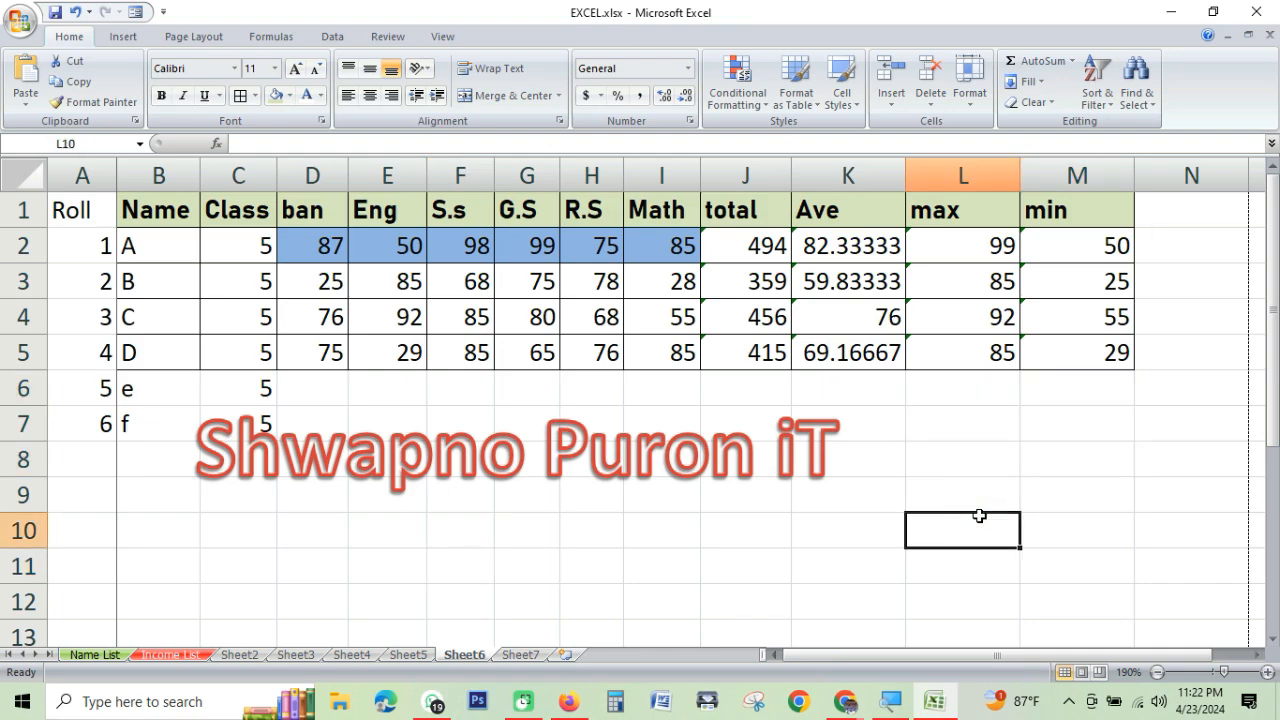
left_click(124, 37)
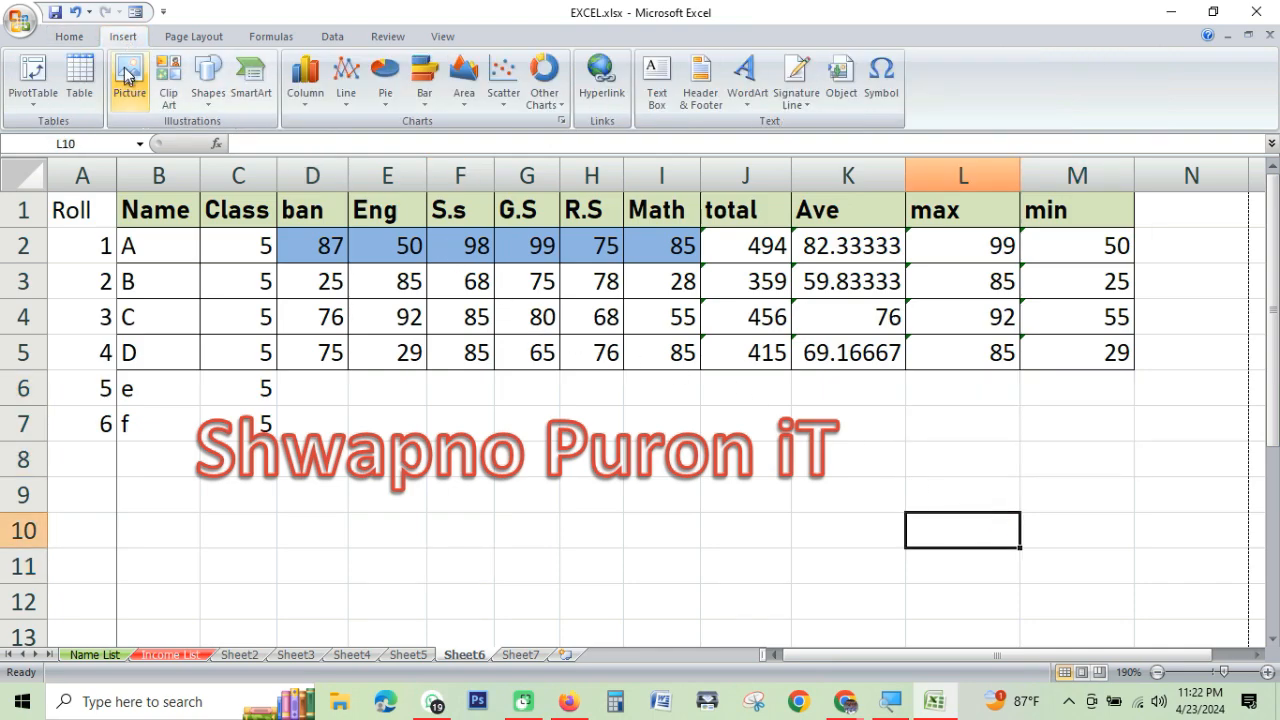
left_click(135, 80)
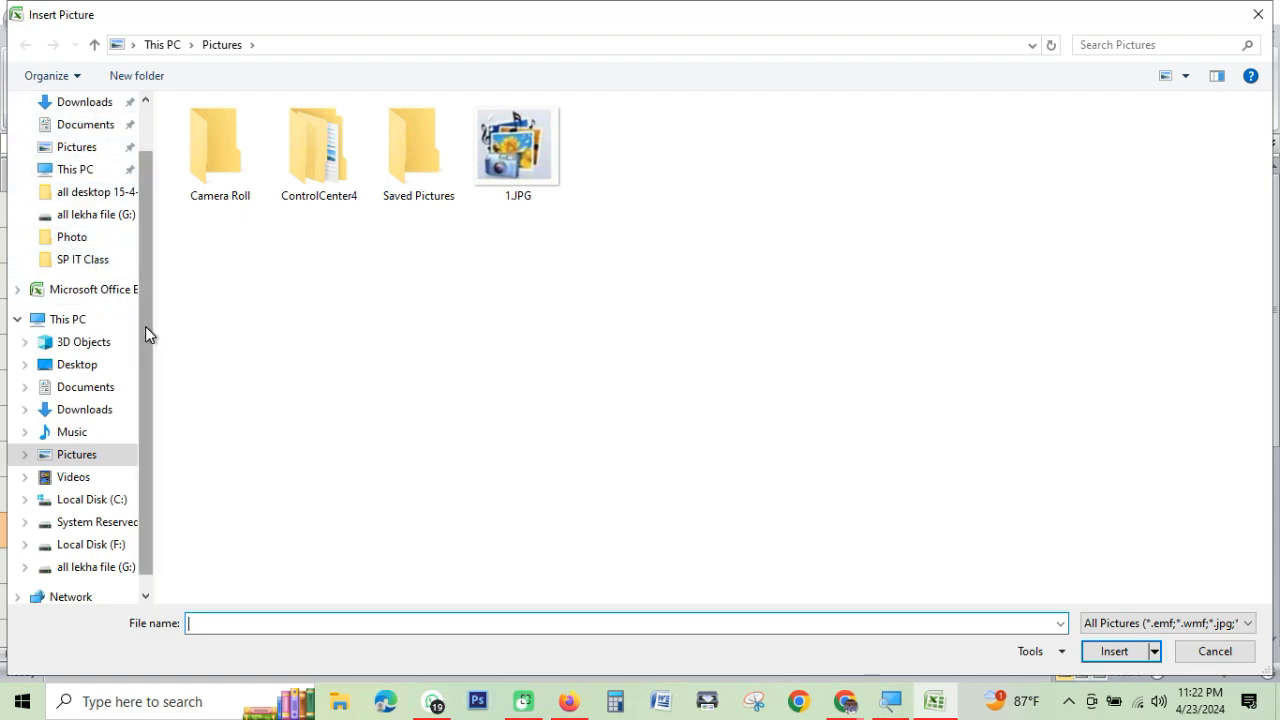
scroll(148, 334, "up", 1)
left_click(75, 143)
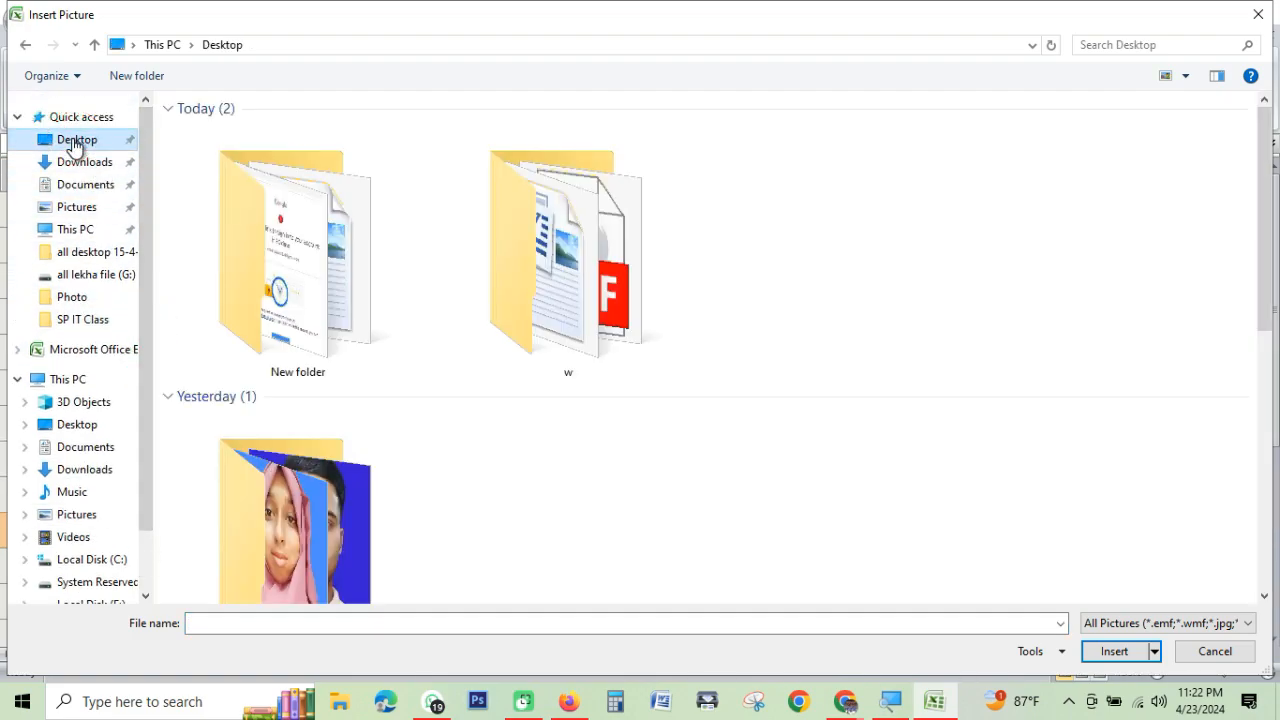
left_click(1265, 335)
mouse_move(1265, 335)
left_mouse_down()
mouse_move(1265, 533)
mouse_move(1265, 325)
left_mouse_up()
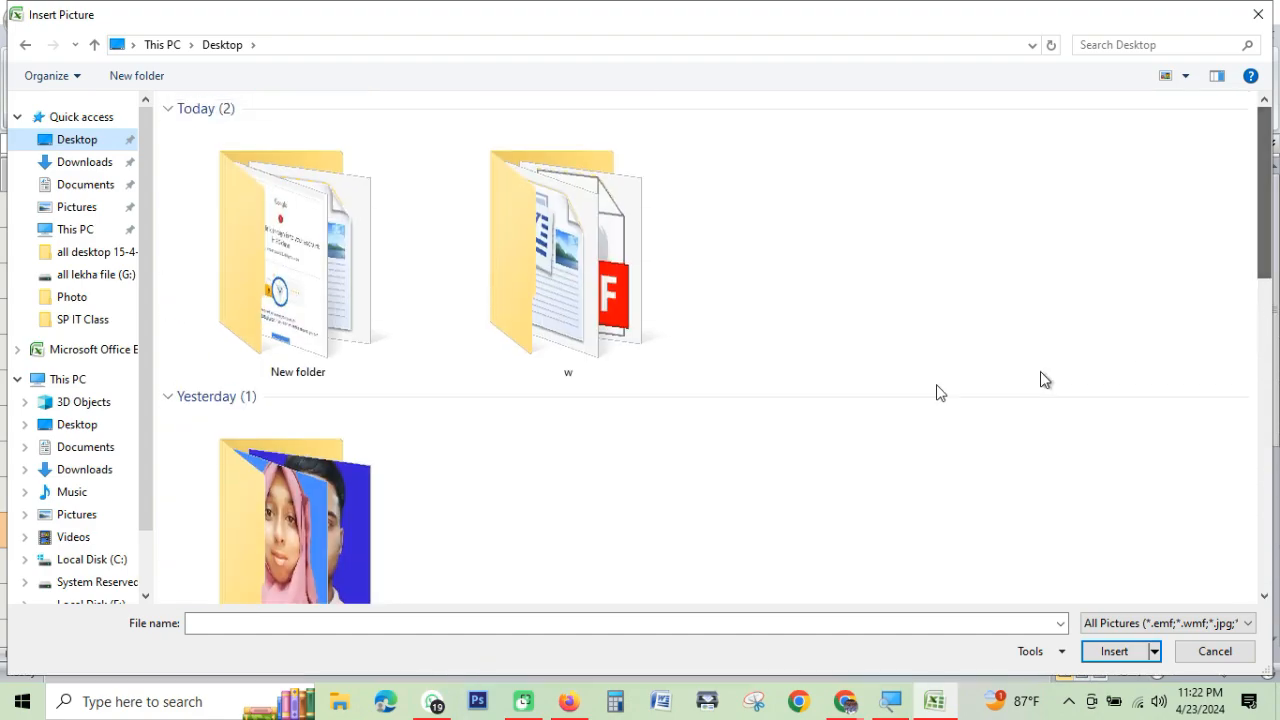
left_click(281, 248)
double_click(282, 250)
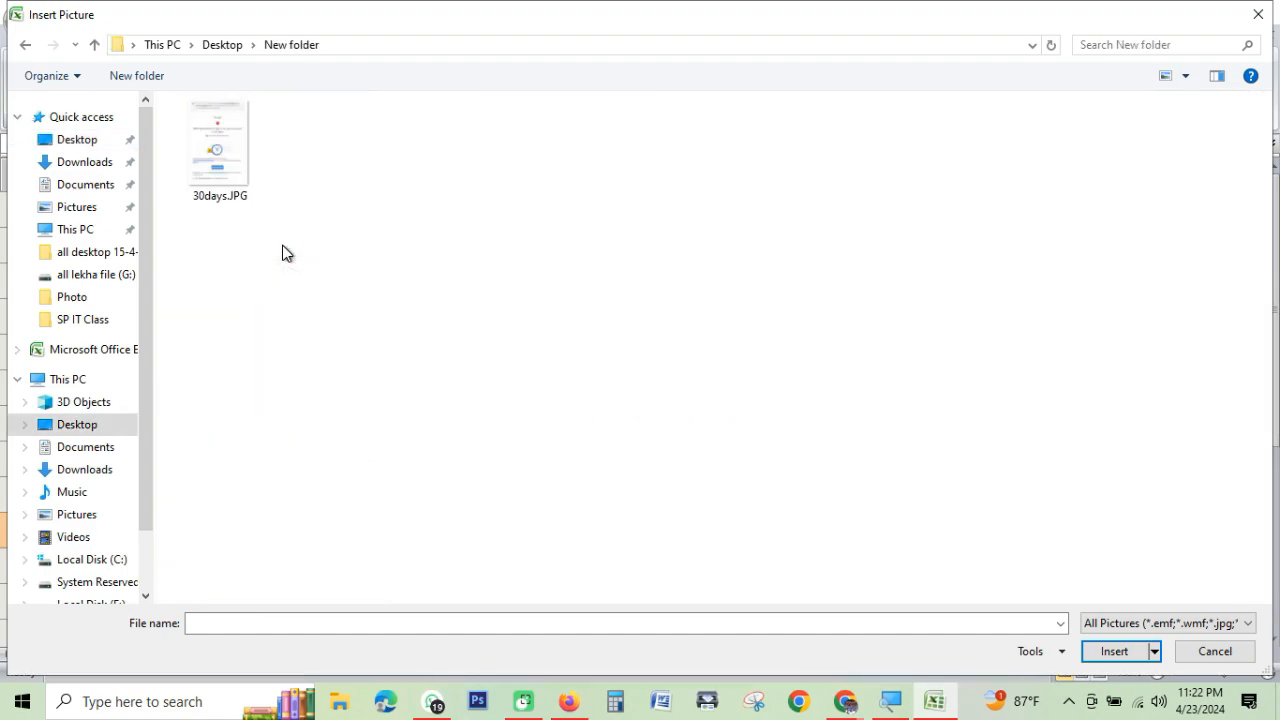
left_click(25, 45)
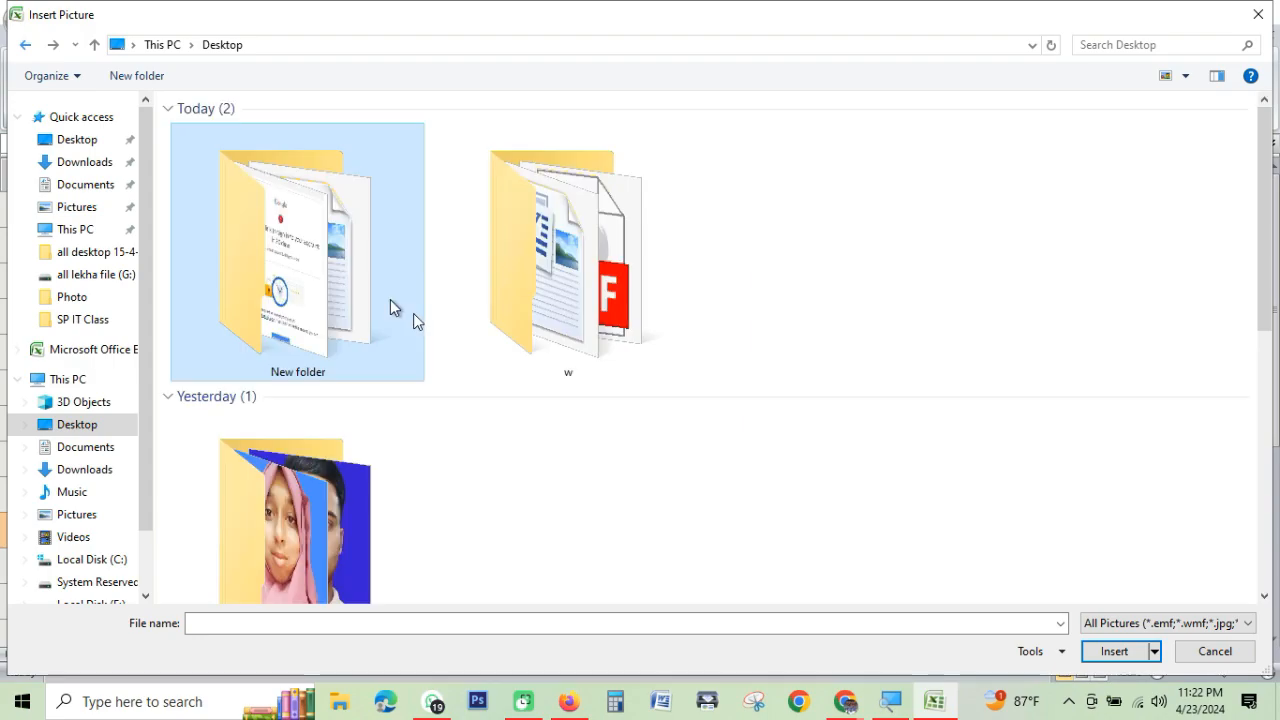
Insert the picture R.png from the Desktop folder w into the sheet
scroll(496, 406, "down", 1)
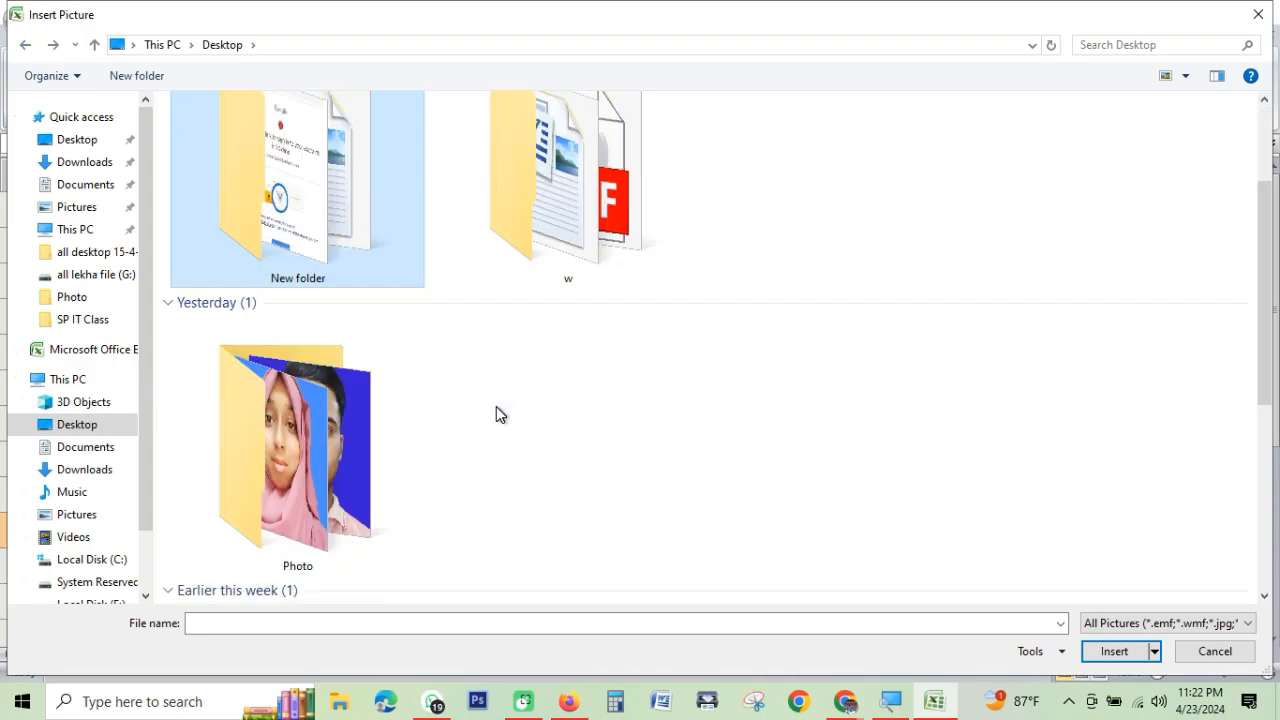
double_click(563, 200)
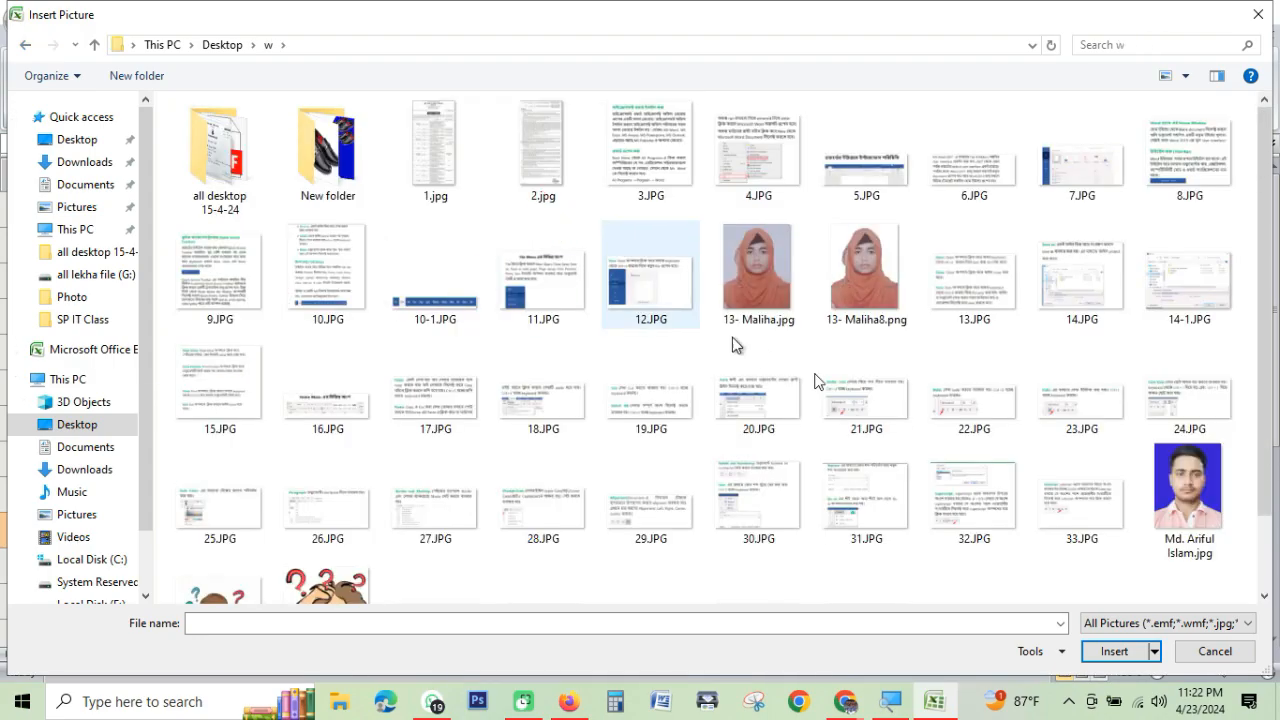
scroll(815, 380, "down", 1)
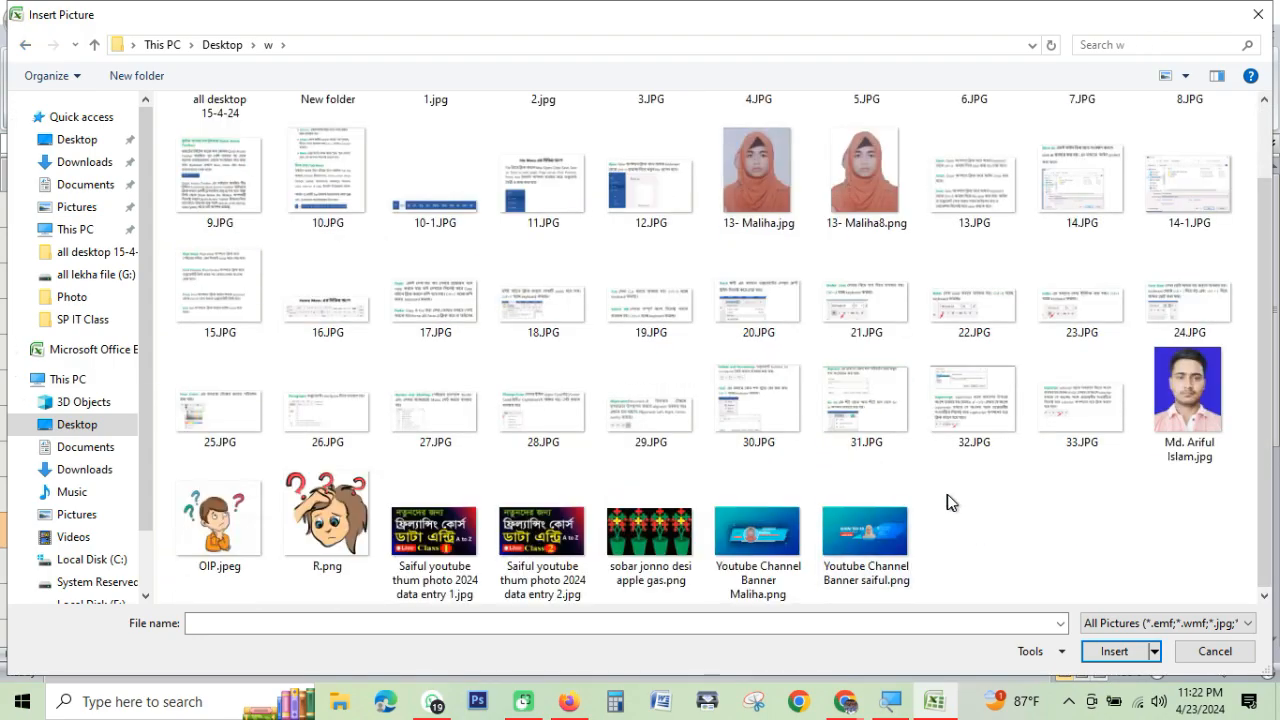
left_click(336, 530)
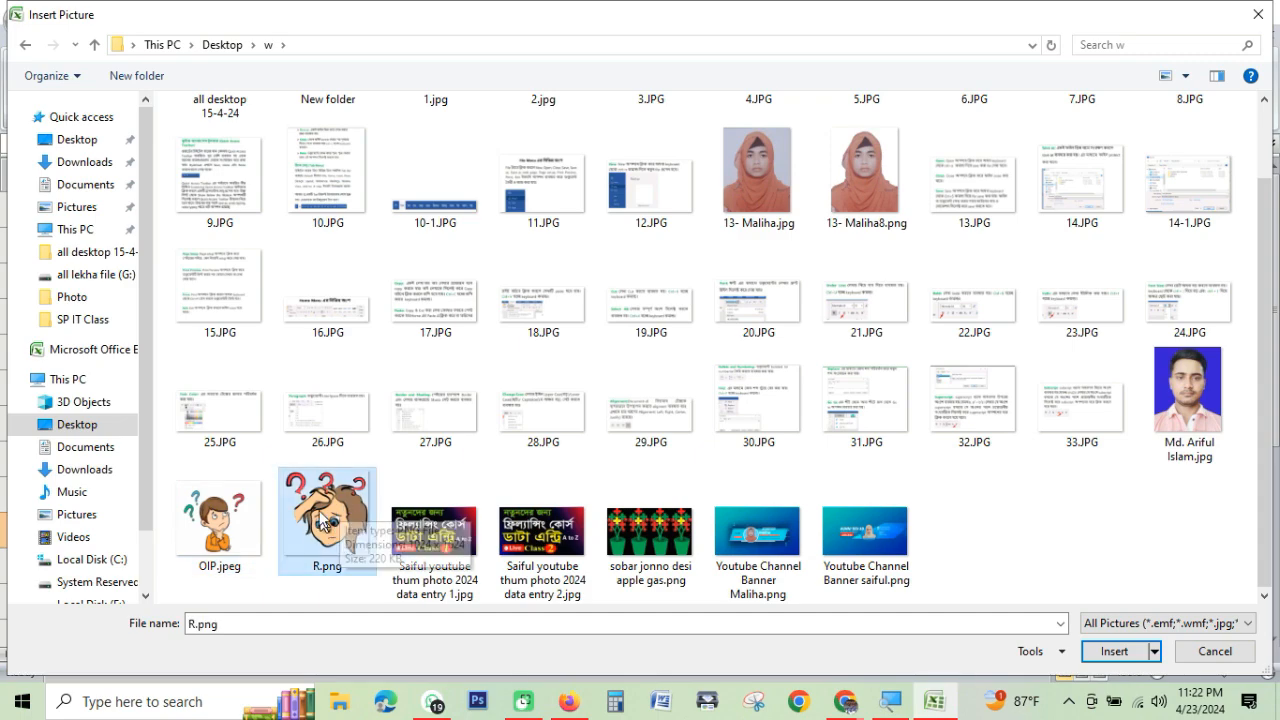
left_click(1117, 651)
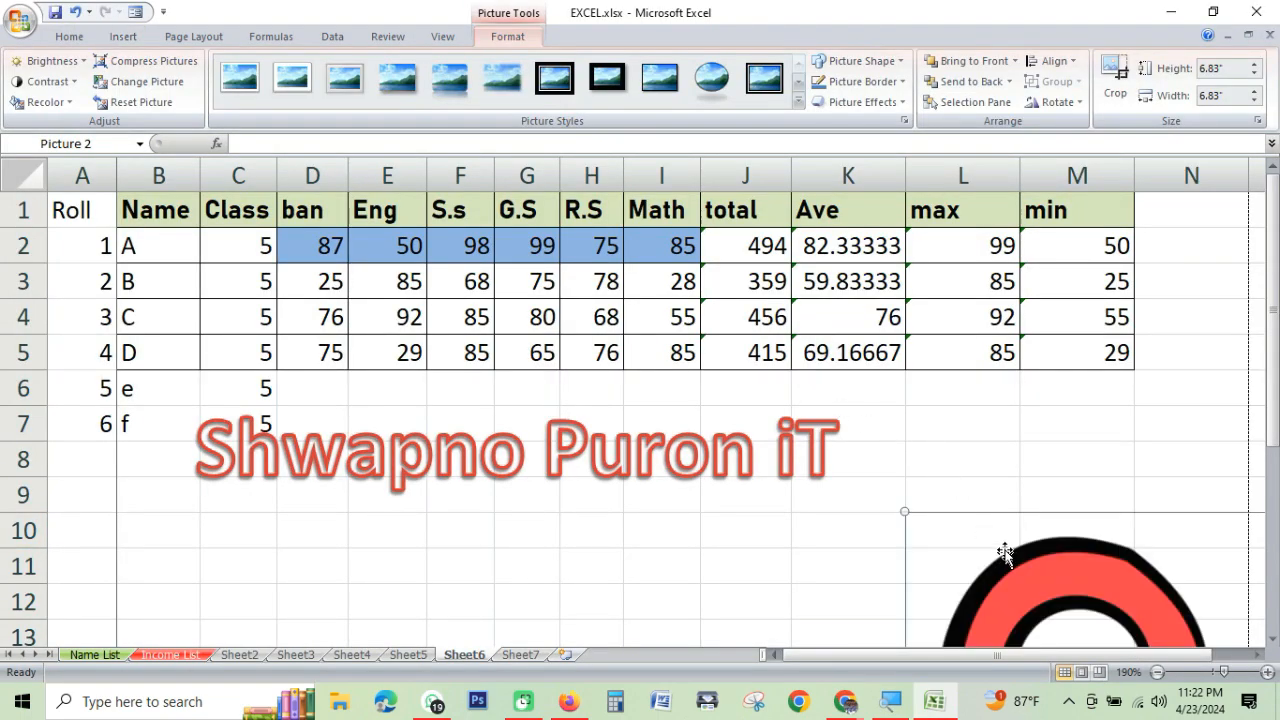
Move the inserted picture over the marks table and shrink it in stages to about 3.46 inches square
left_click_drag(1005, 553, 554, 299)
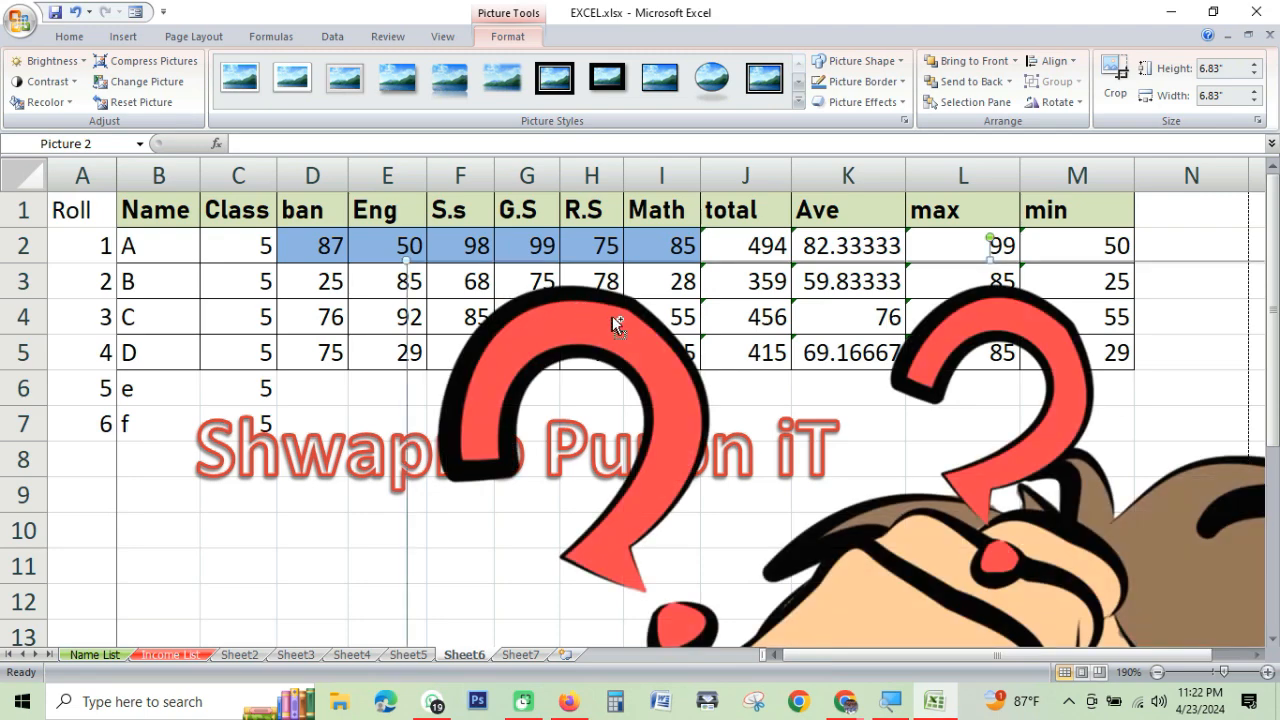
scroll(612, 316, "down", 1)
left_click_drag(888, 410, 748, 348)
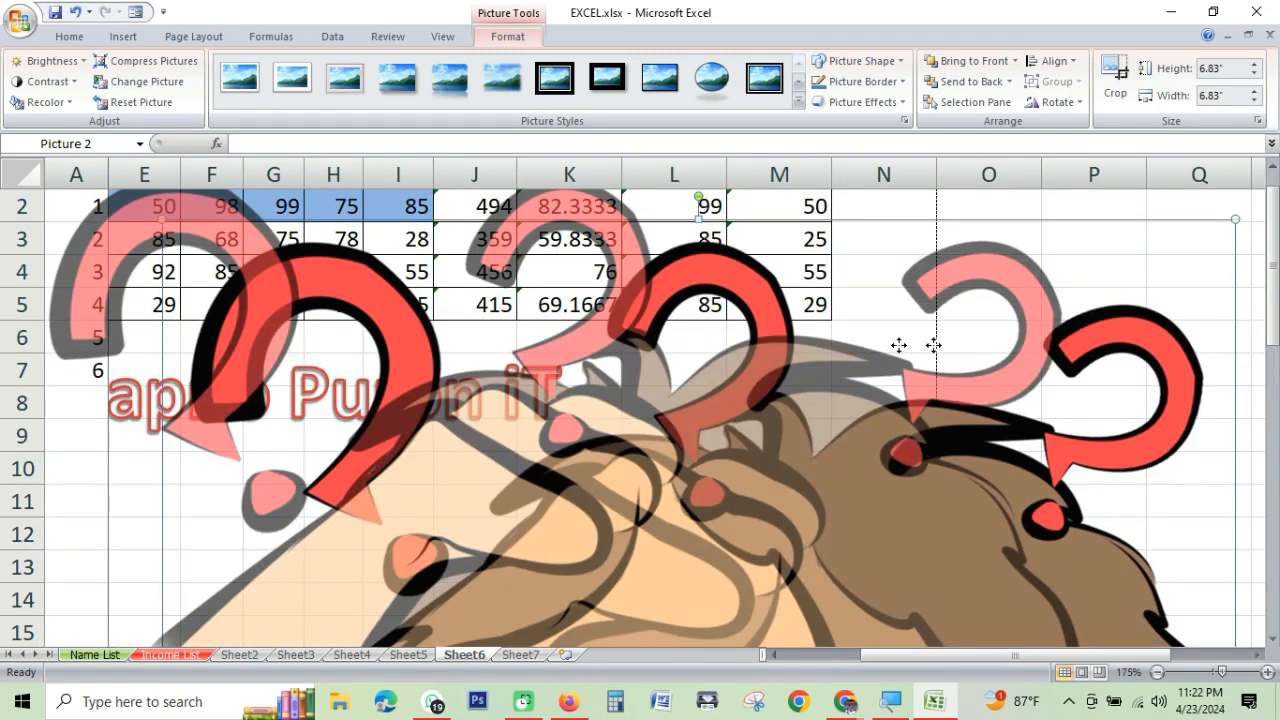
left_click_drag(967, 357, 971, 467)
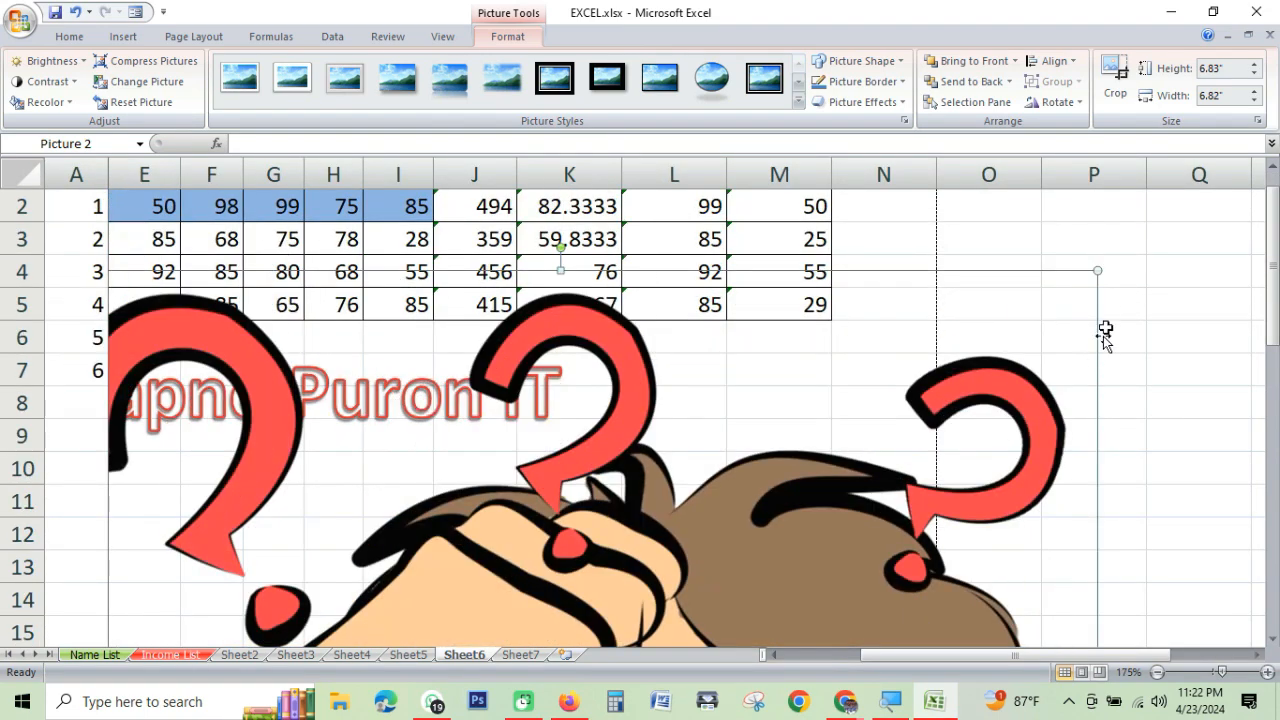
left_click_drag(1099, 271, 846, 522)
left_click_drag(478, 574, 763, 344)
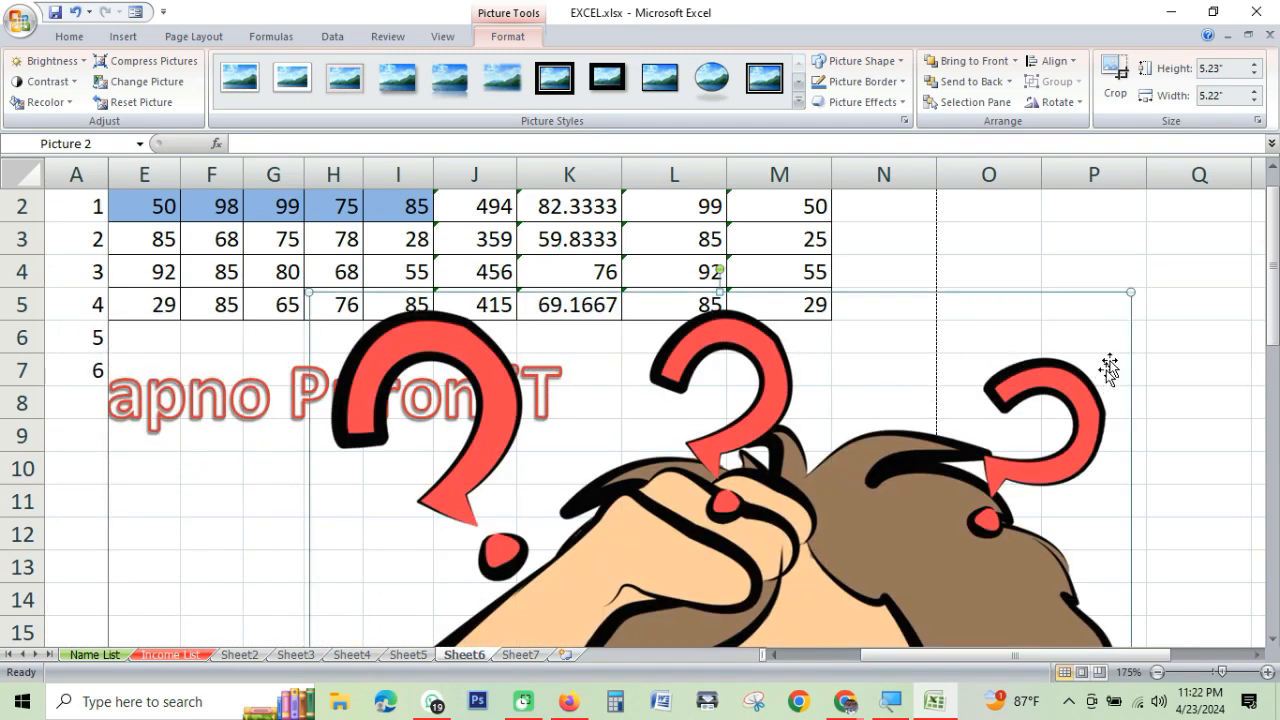
left_click_drag(1133, 292, 853, 570)
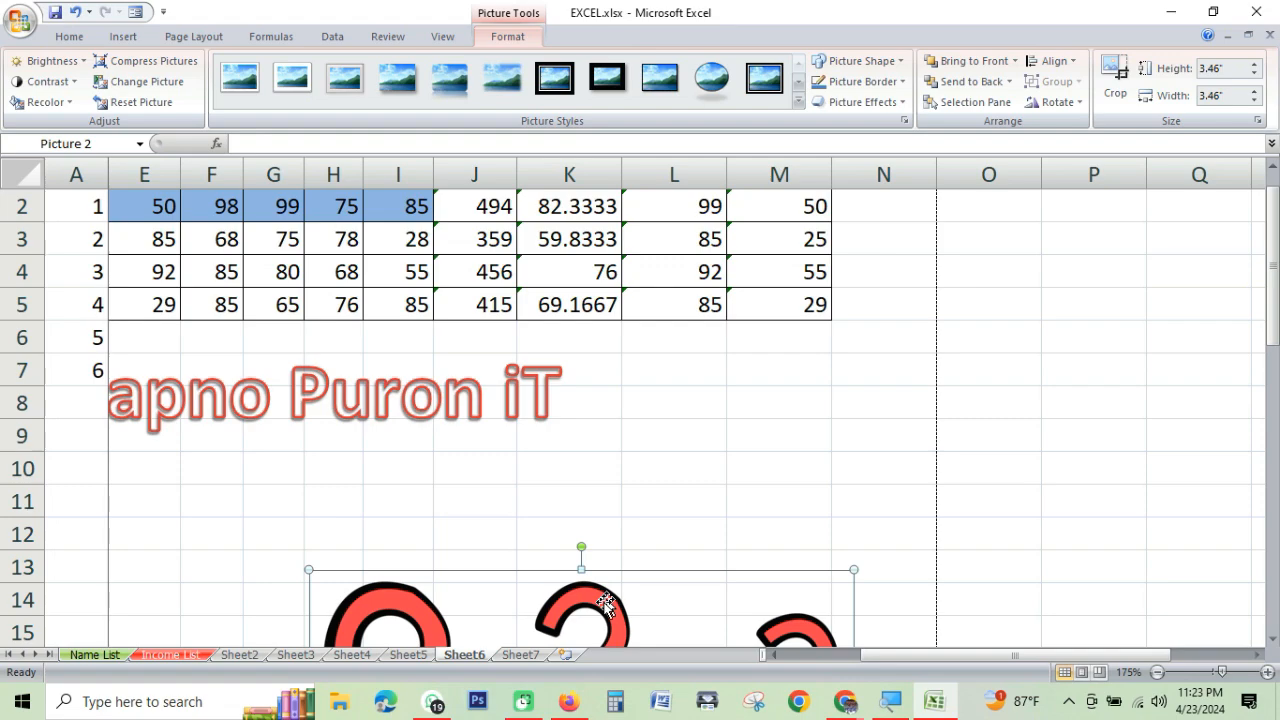
Shrink the picture further to about 0.88 inches square and place it beside the marks table, near columns N to P
left_click_drag(958, 285, 1193, 305)
left_click_drag(1212, 253, 911, 551)
left_click_drag(800, 599, 992, 350)
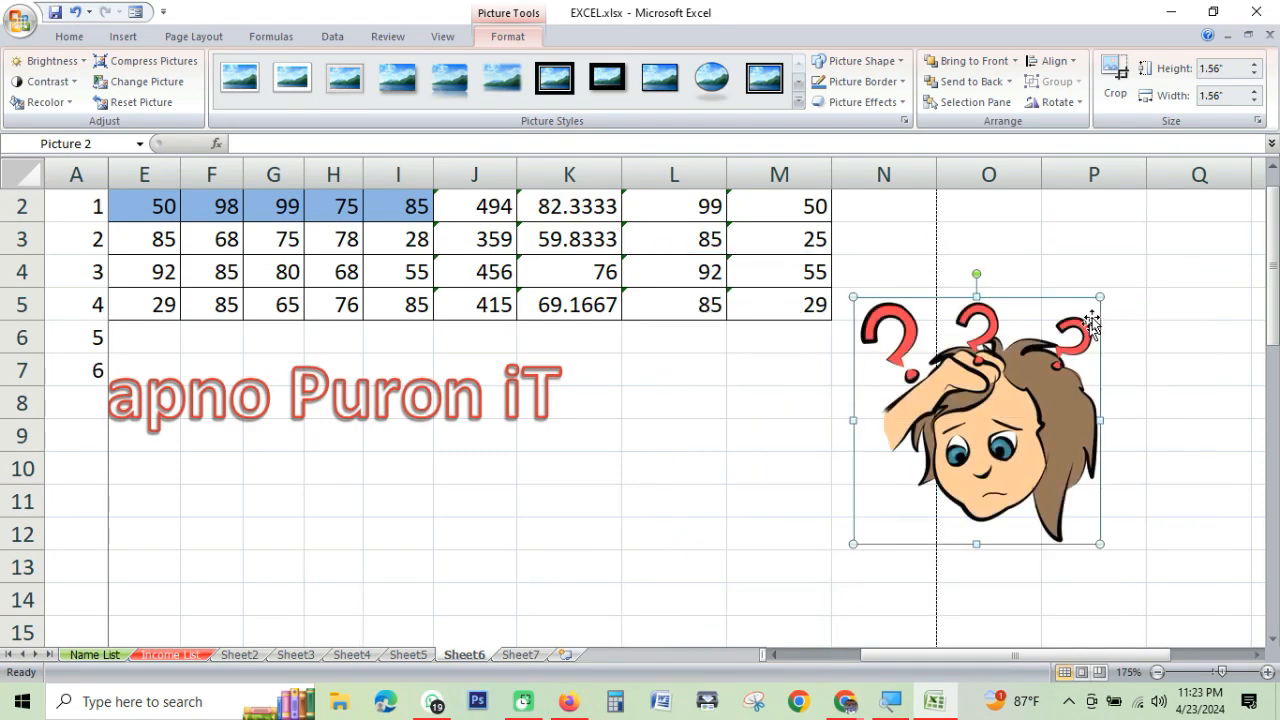
left_click_drag(1100, 296, 991, 405)
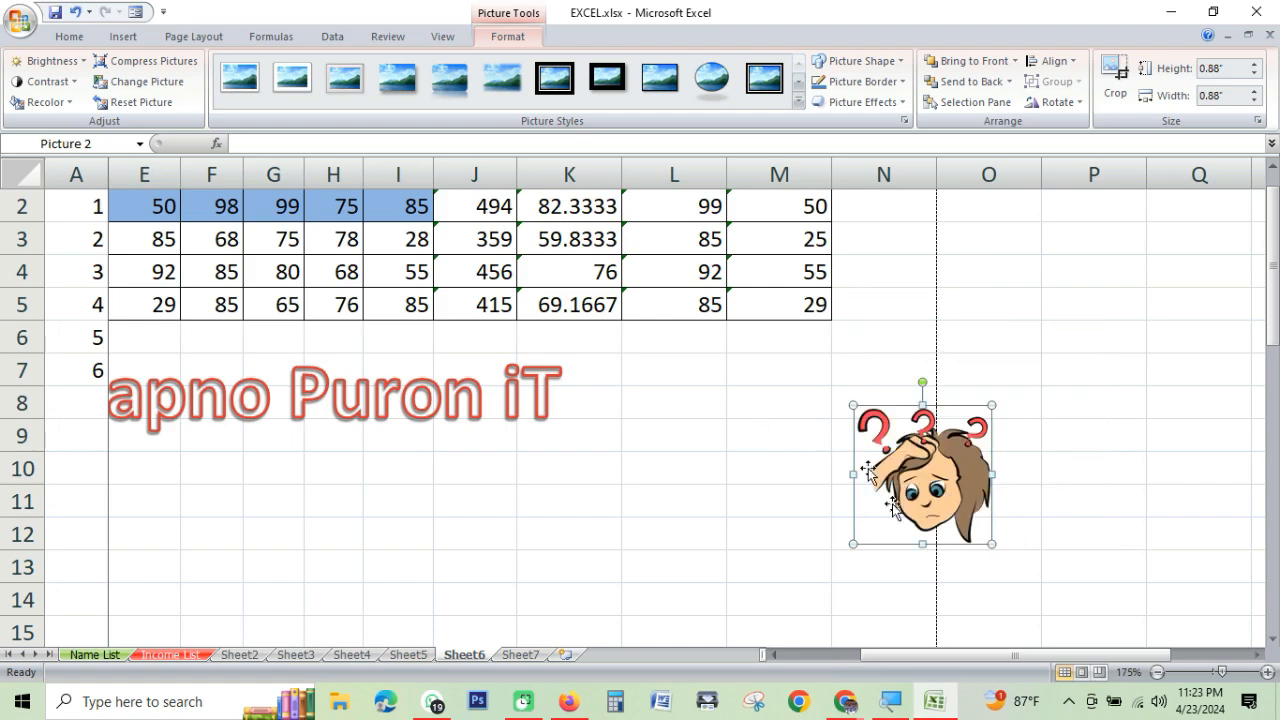
left_click_drag(951, 447, 1020, 245)
left_click(475, 500)
Enter 220 in cell E13, in the empty area below the WordArt
scroll(234, 474, "down", 2)
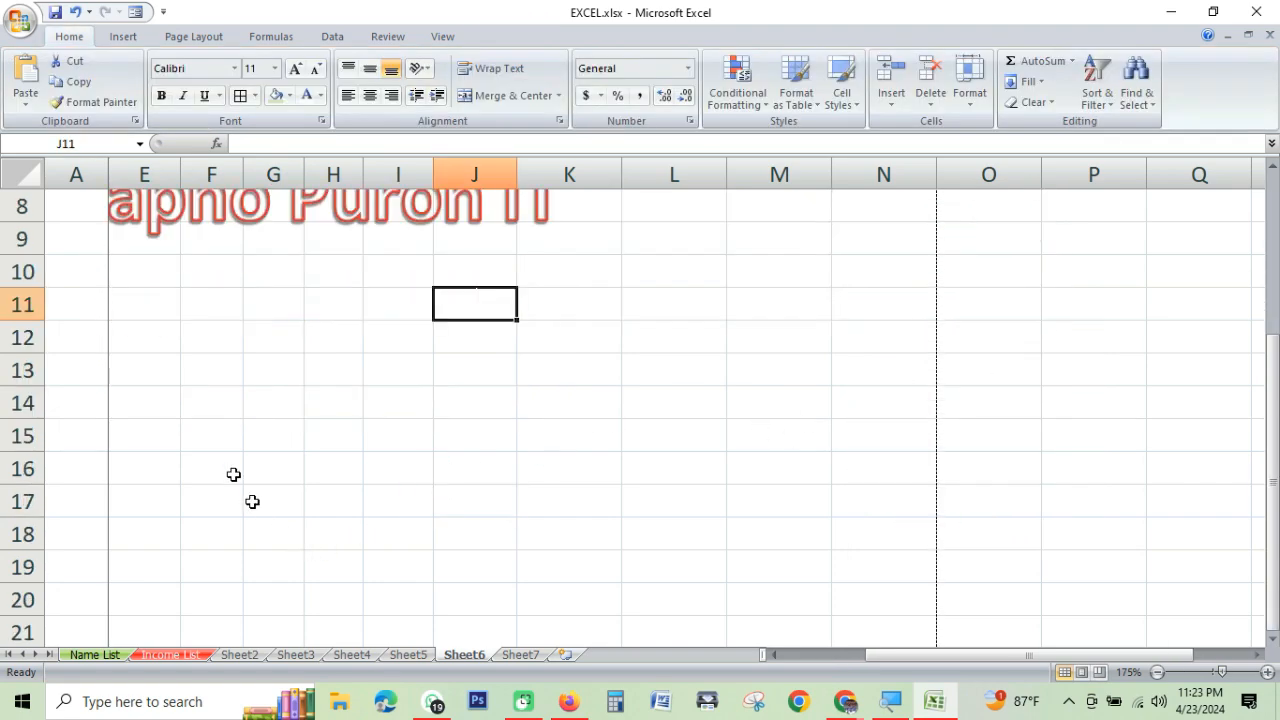
left_click(173, 390)
scroll(173, 390, "up", 4)
left_click(180, 438)
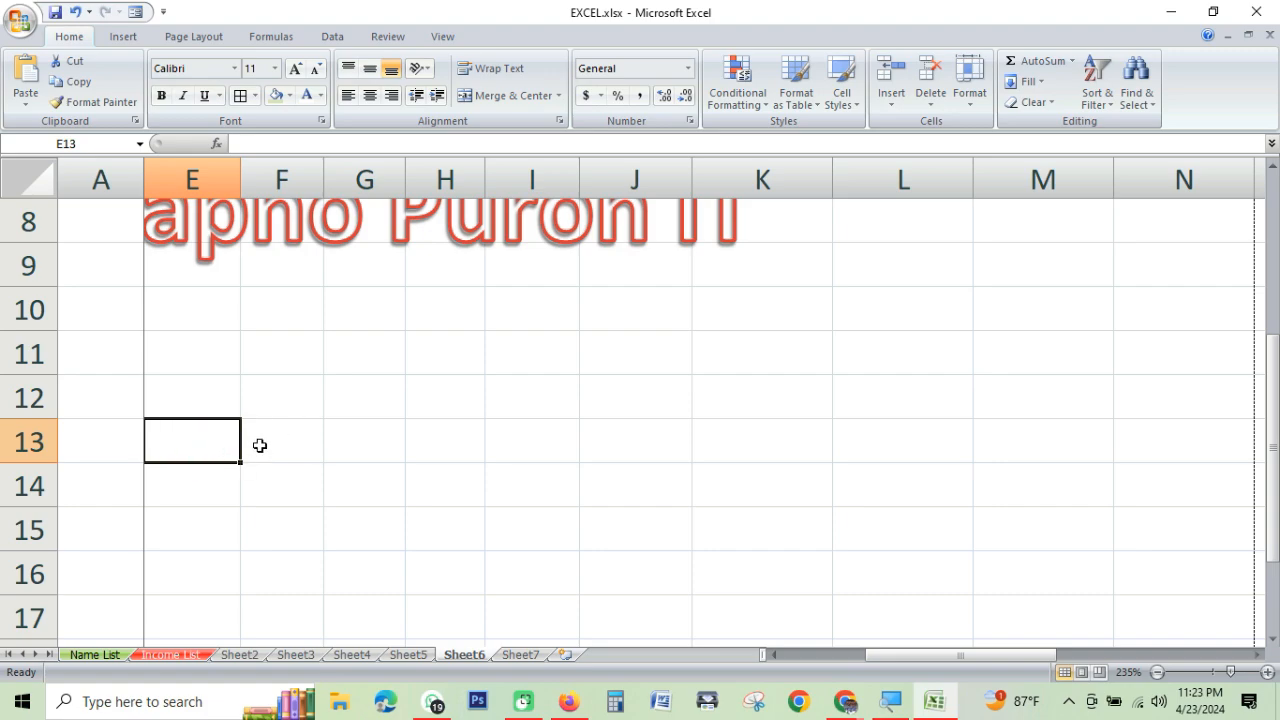
type("220")
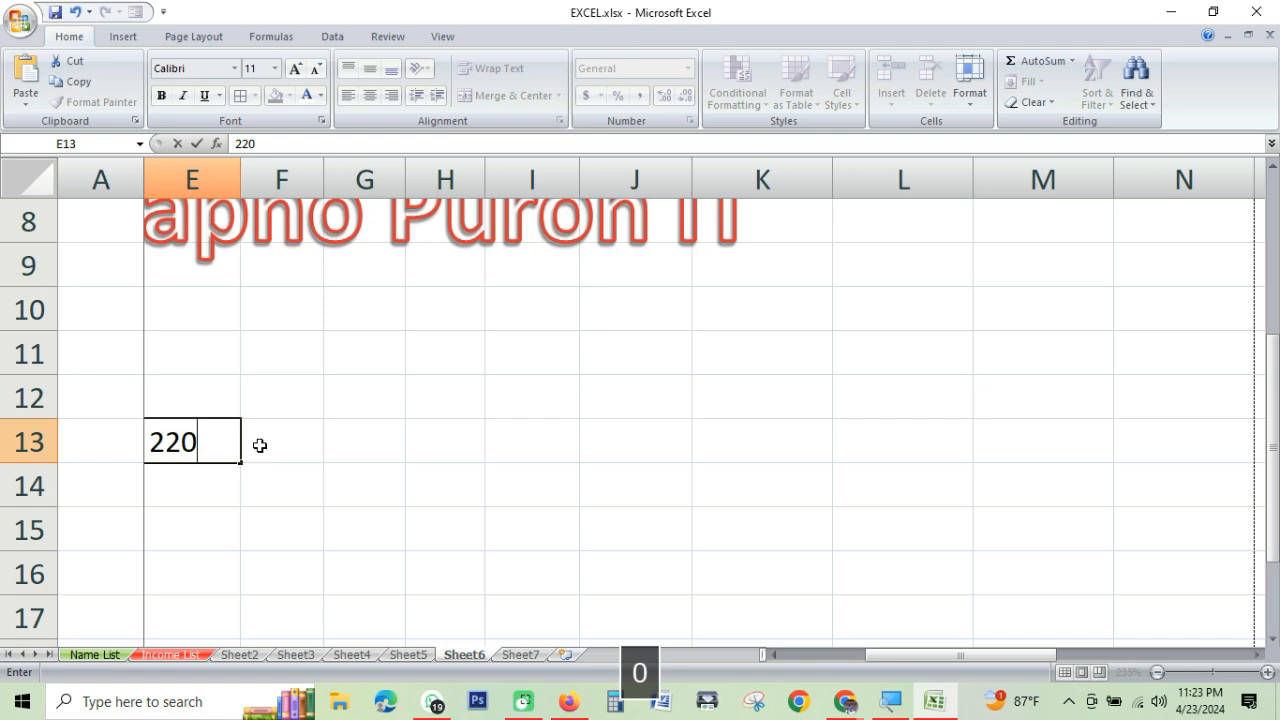
key("Tab")
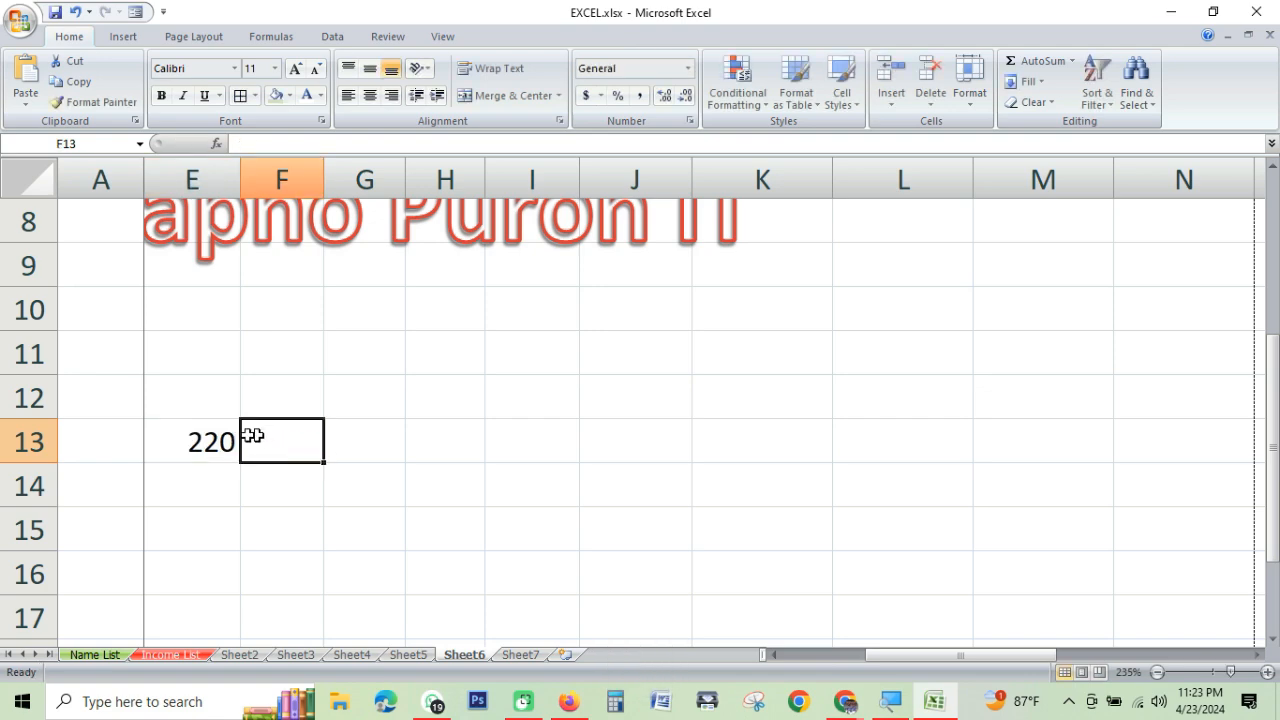
Add the headings "mul tk" in cell E12 and "target" in cell F12
left_click(205, 442)
left_click(222, 412)
type("mul tk")
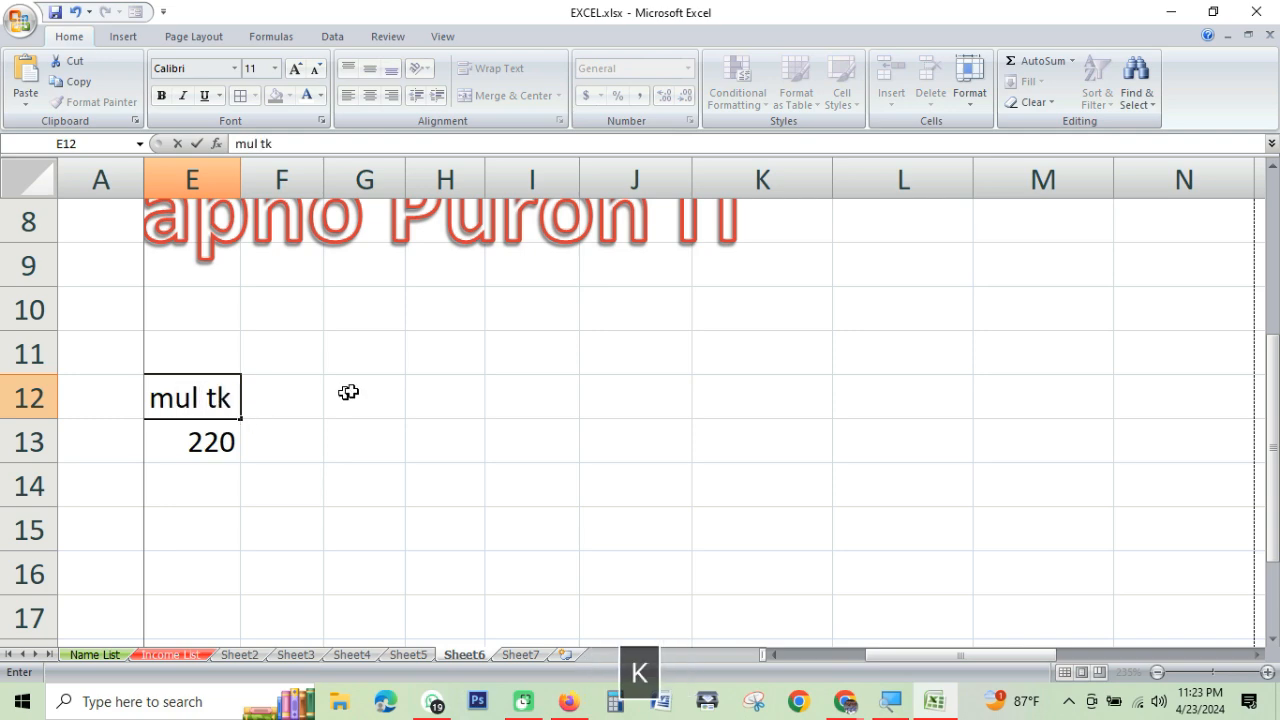
left_click(301, 410)
type("ta")
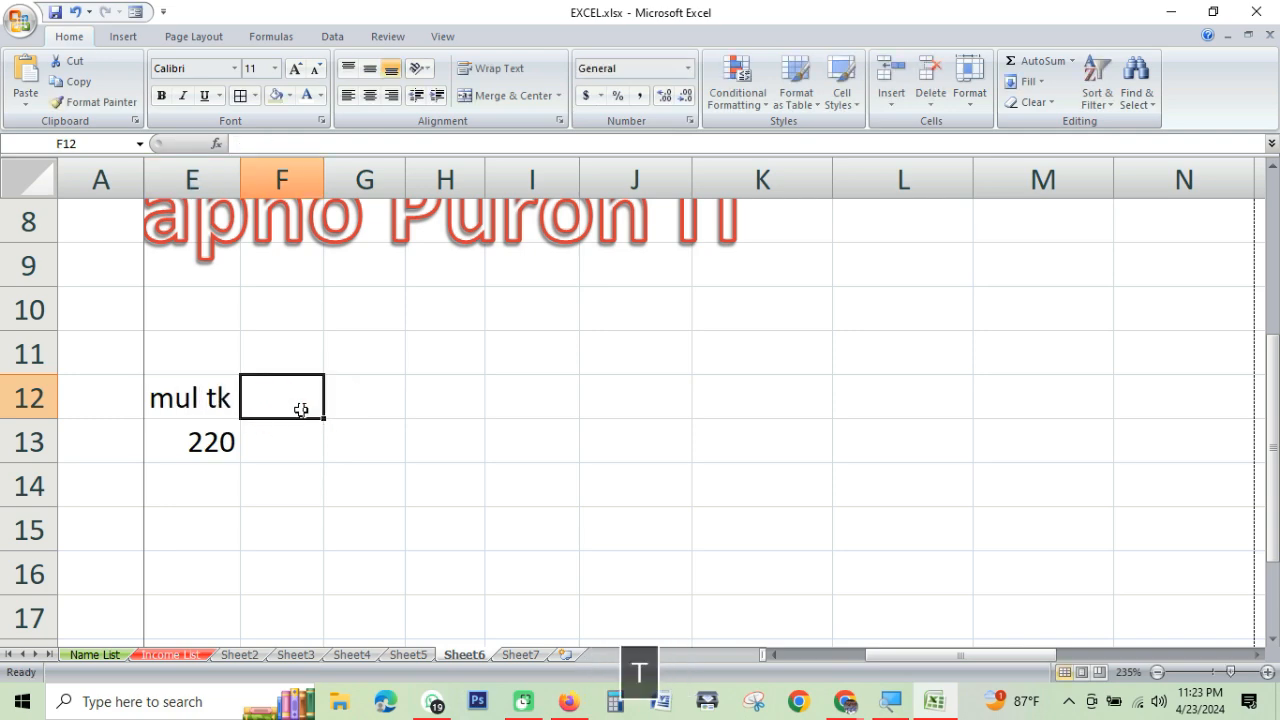
type("r")
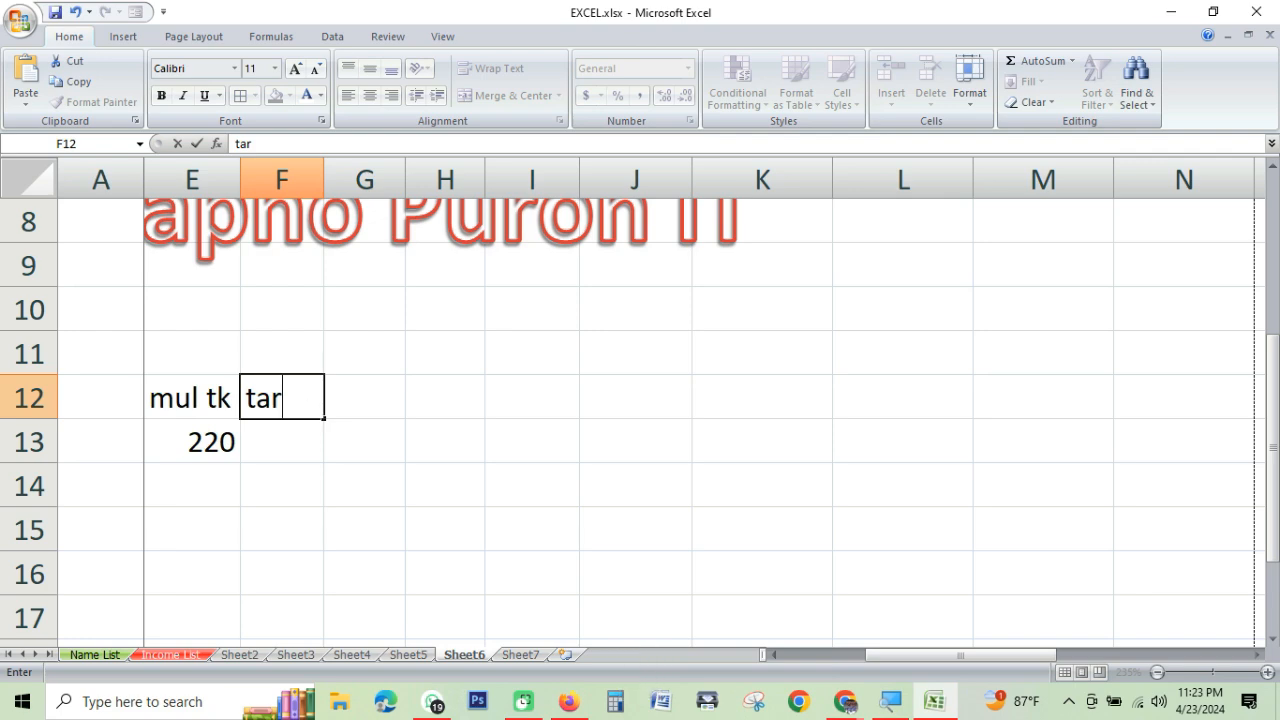
type("get")
left_click(861, 312)
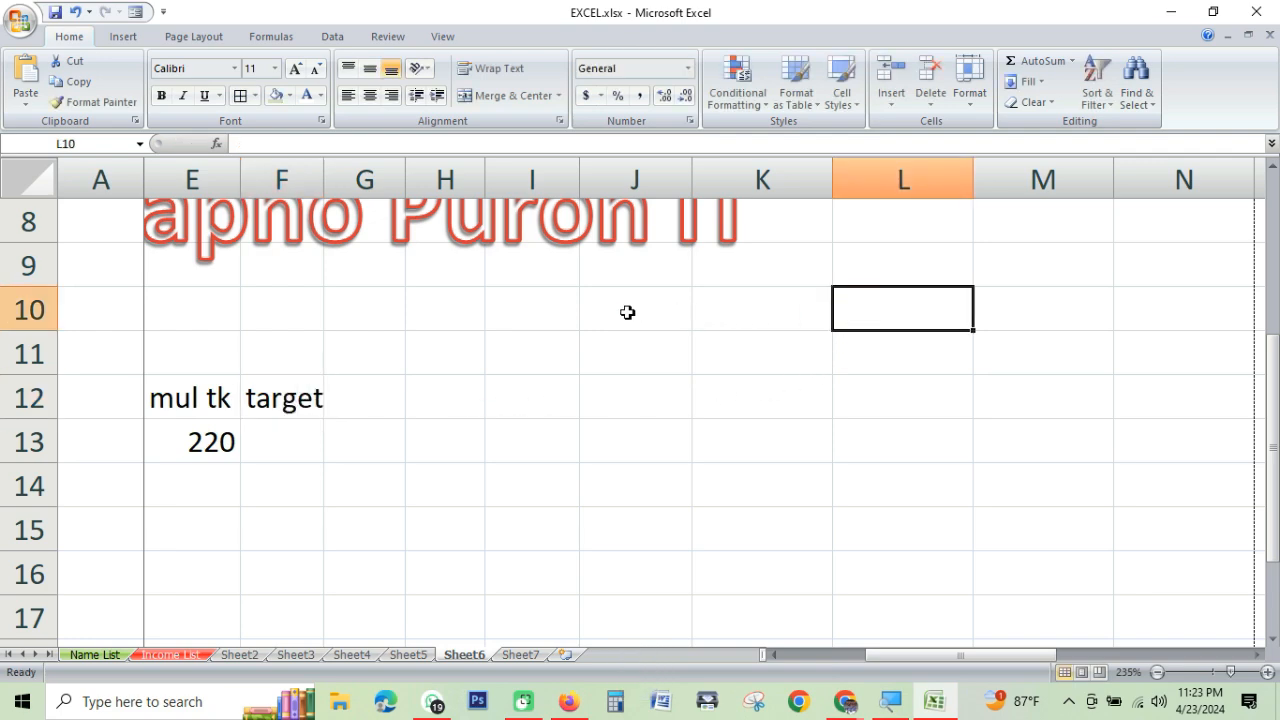
Enter the note "250 tk er besi jodi seta sell kore tumi bonus peyecho" in cell I10
left_click(542, 305)
type("25")
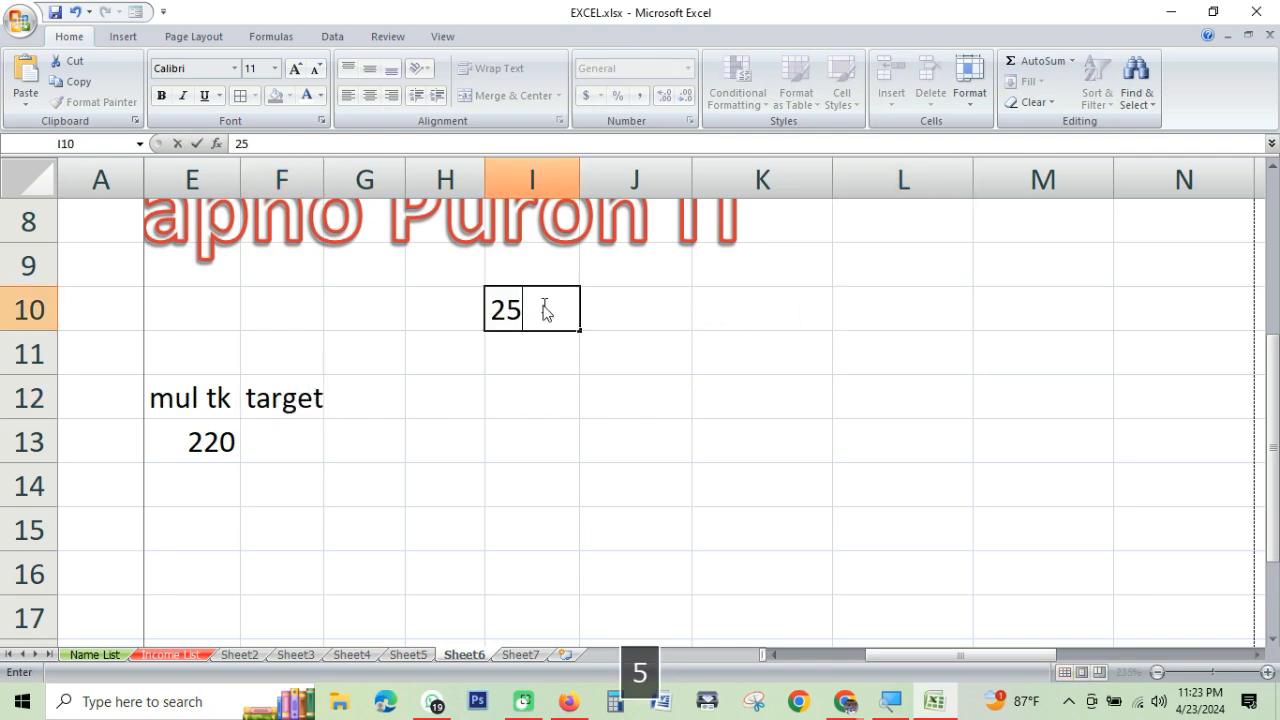
type("0")
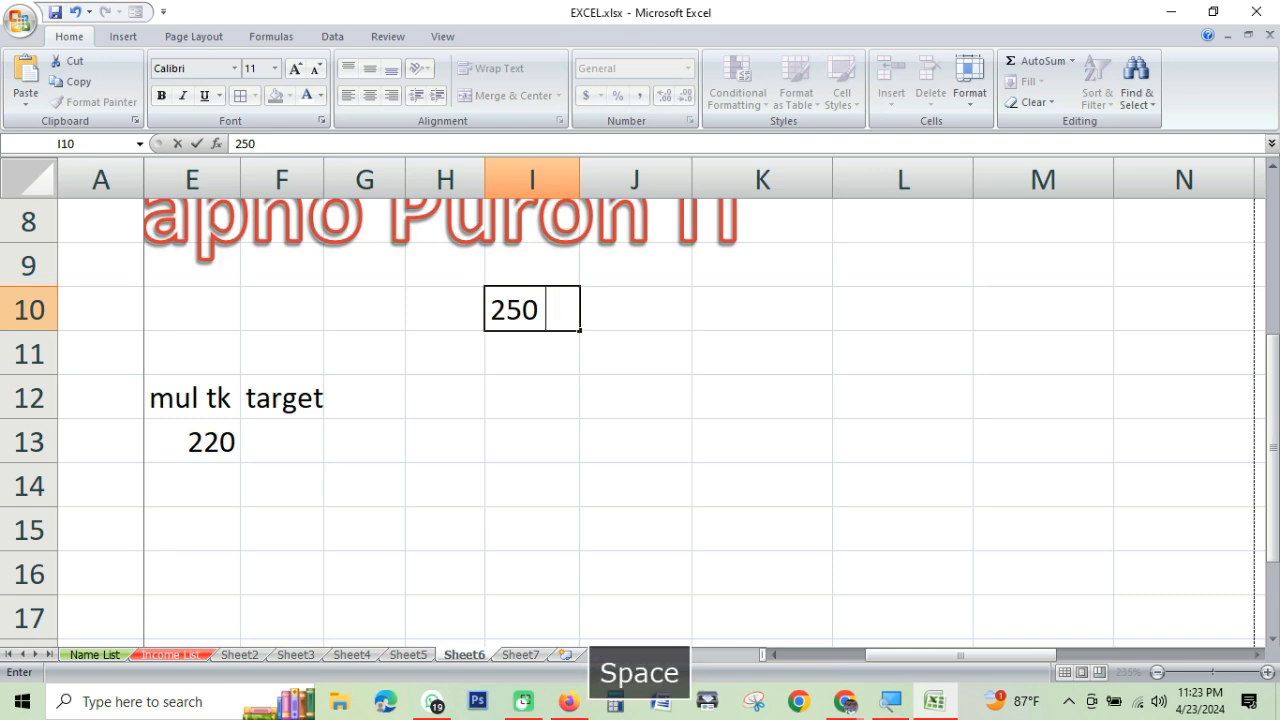
type(" tk er b")
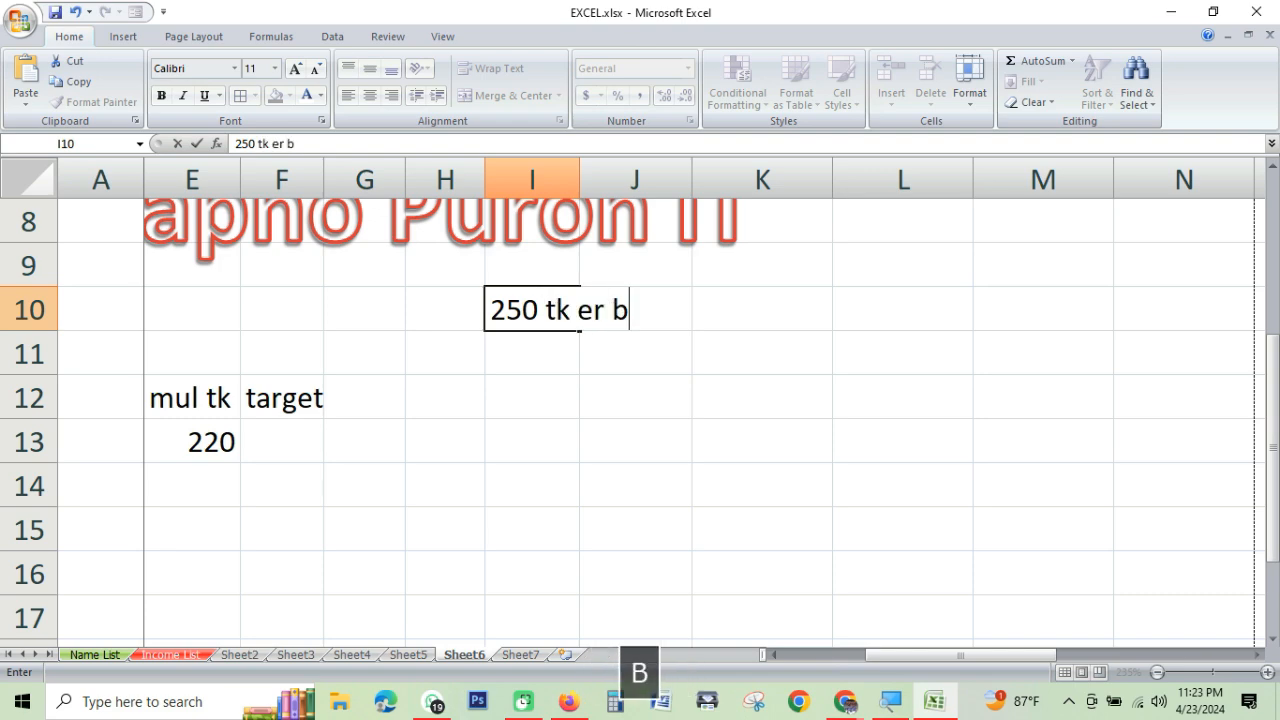
type("esi jodi ")
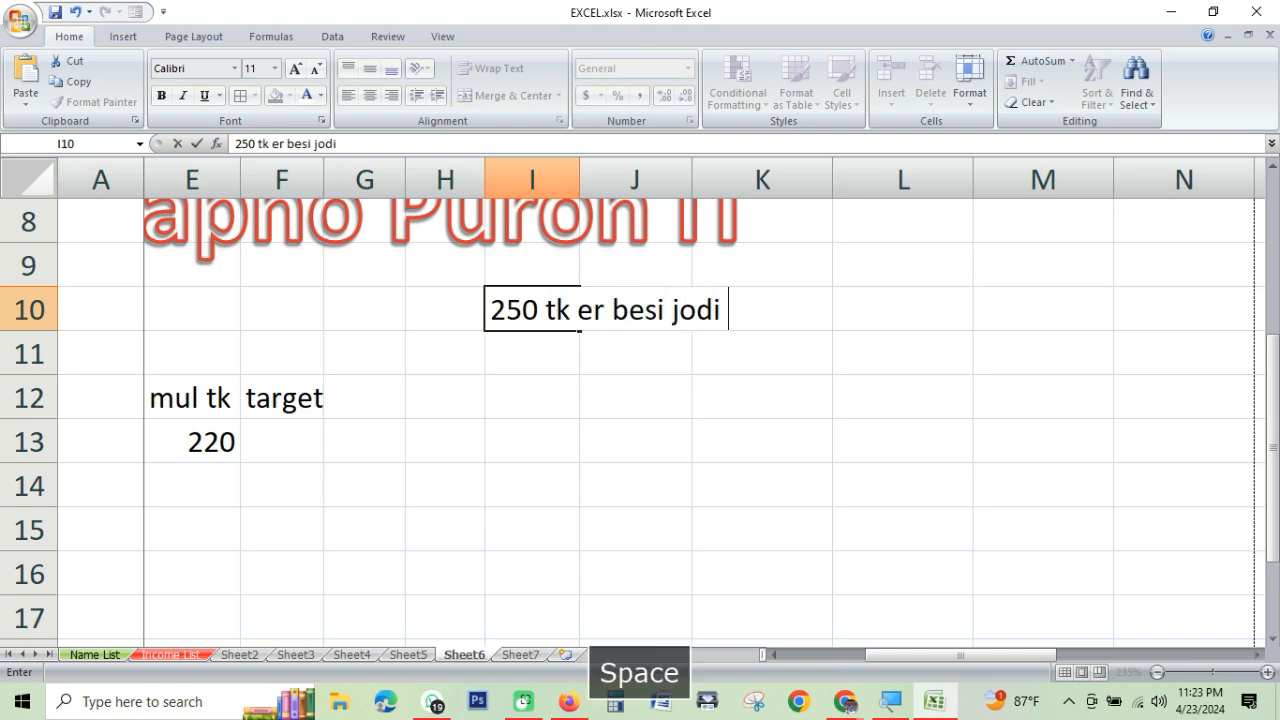
type("seta sell")
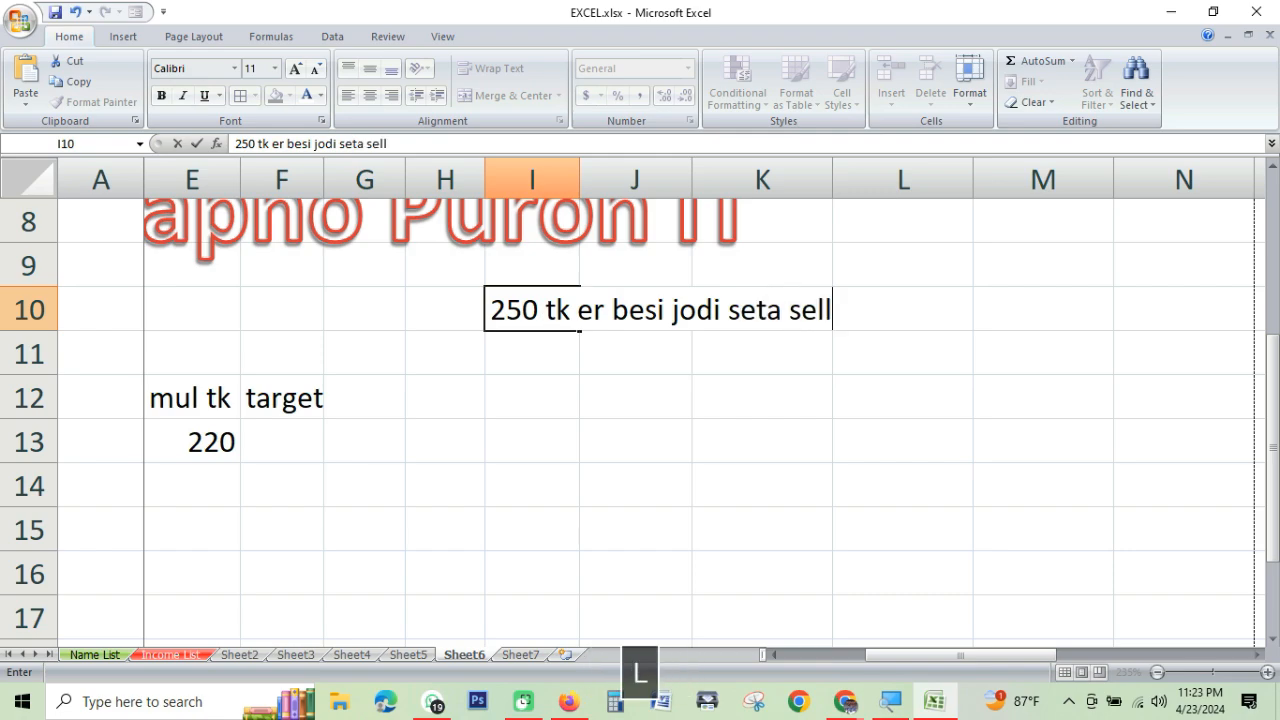
type(" kore")
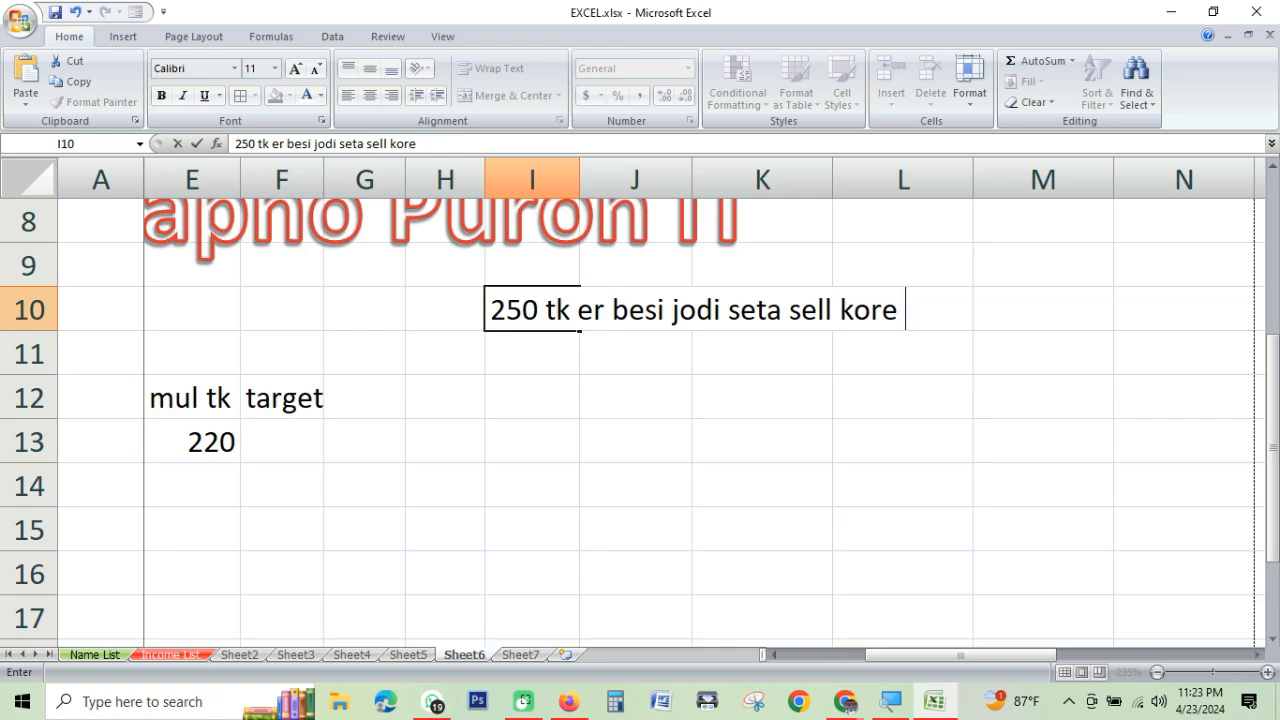
type("tui")
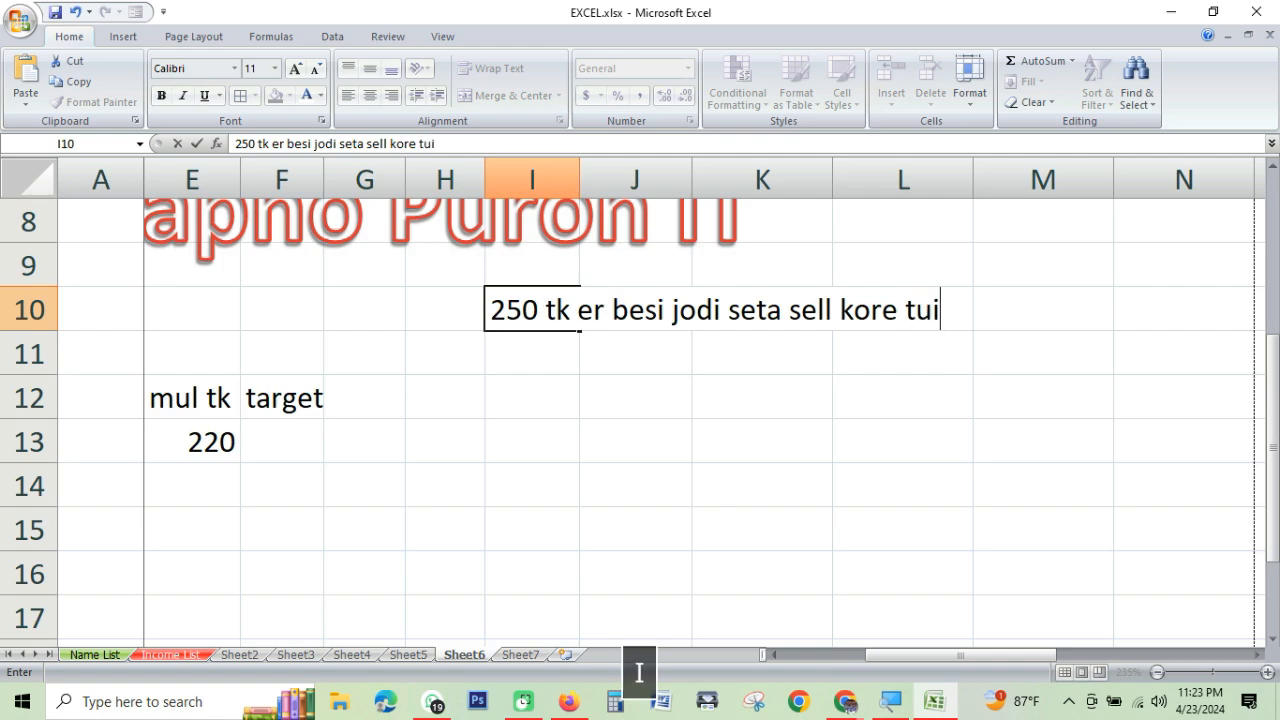
key("BackSpace")
type("mi b")
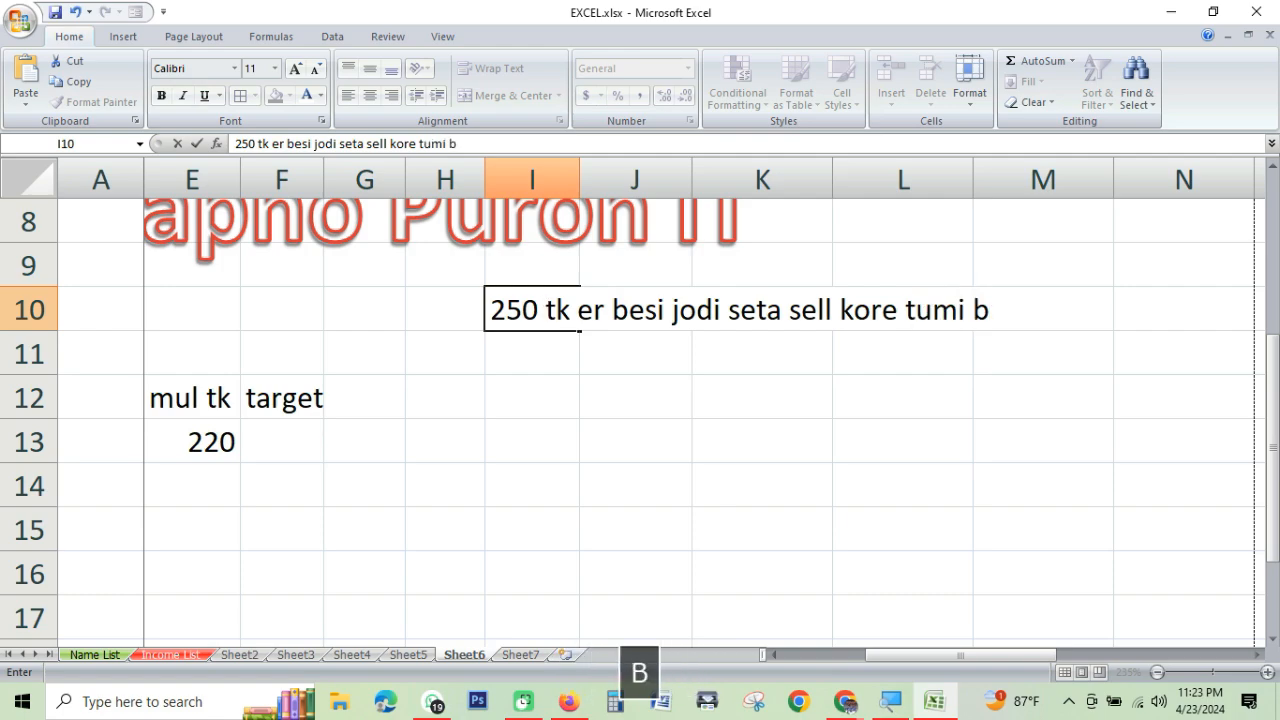
type("onus pey")
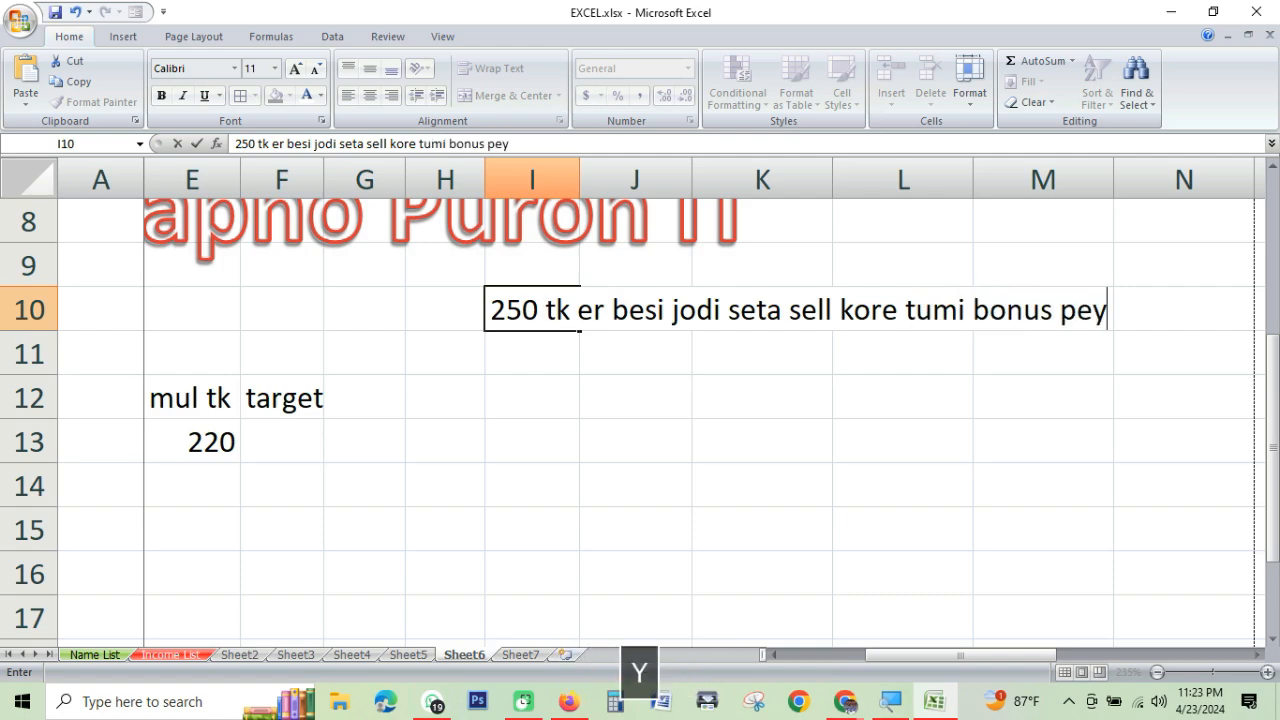
type("ech")
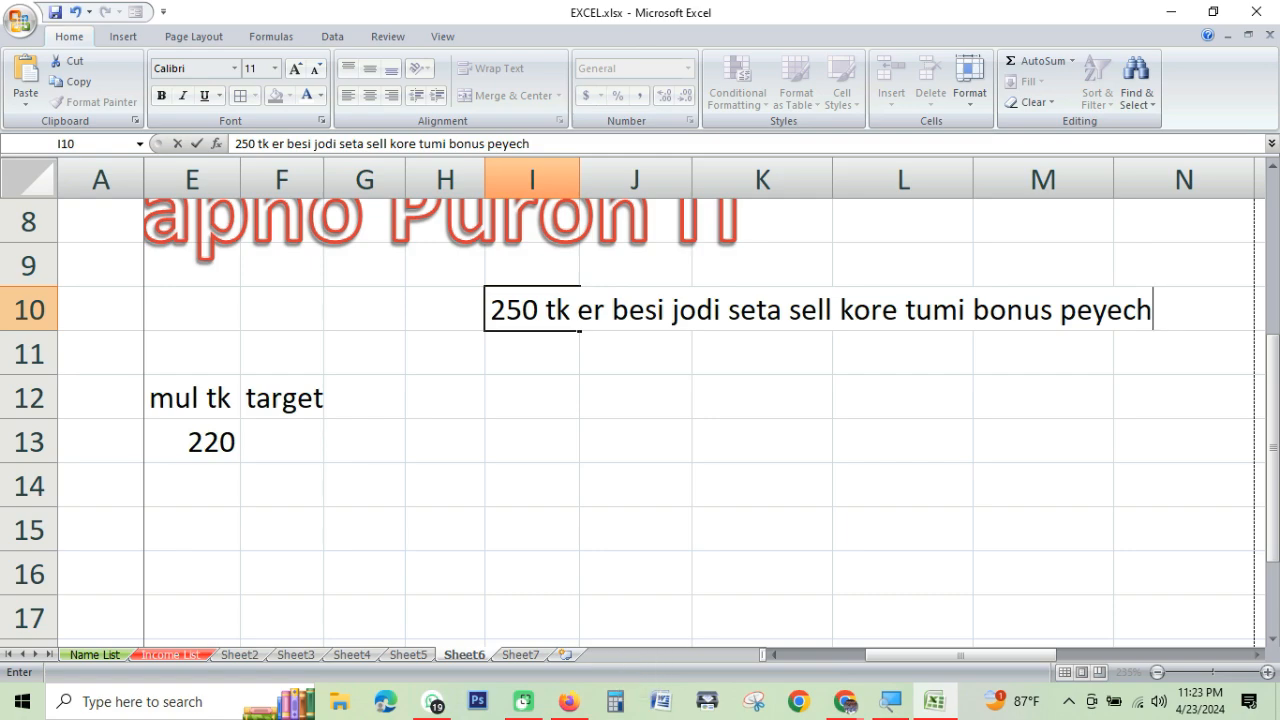
type("o")
left_click(288, 432)
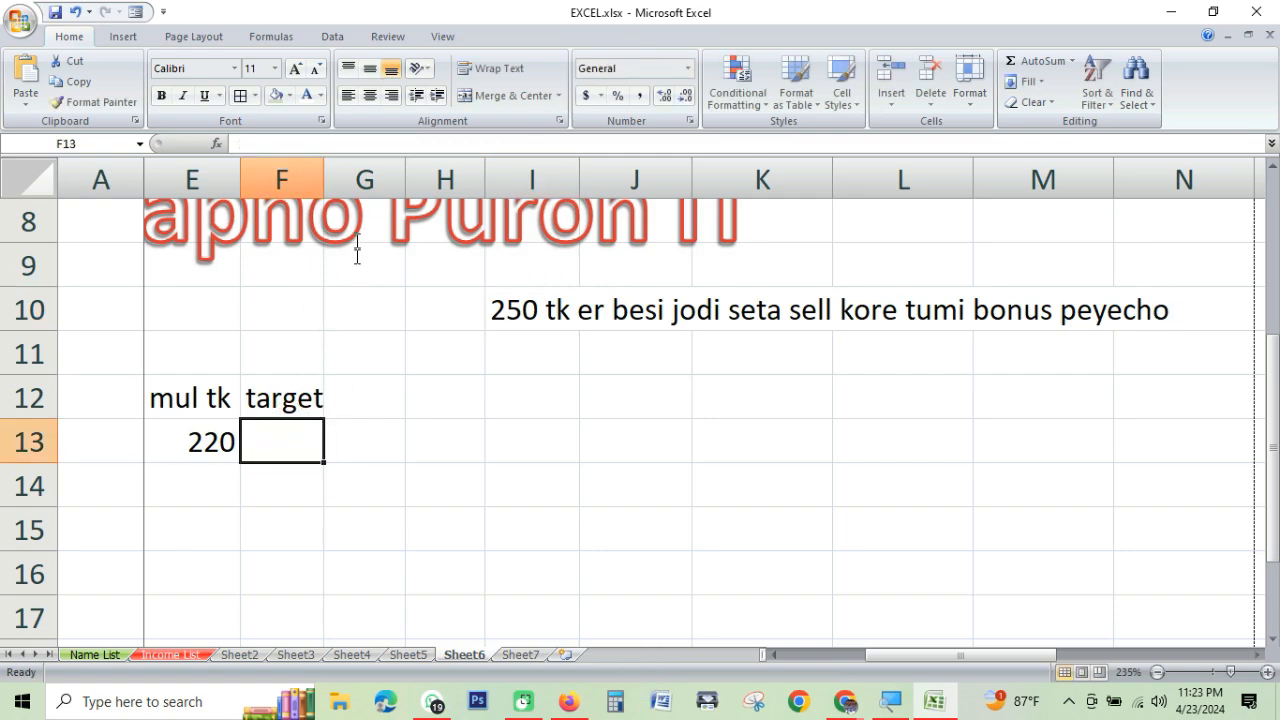
Widen column F so the "target" heading fits with room to spare
left_click_drag(325, 182, 355, 180)
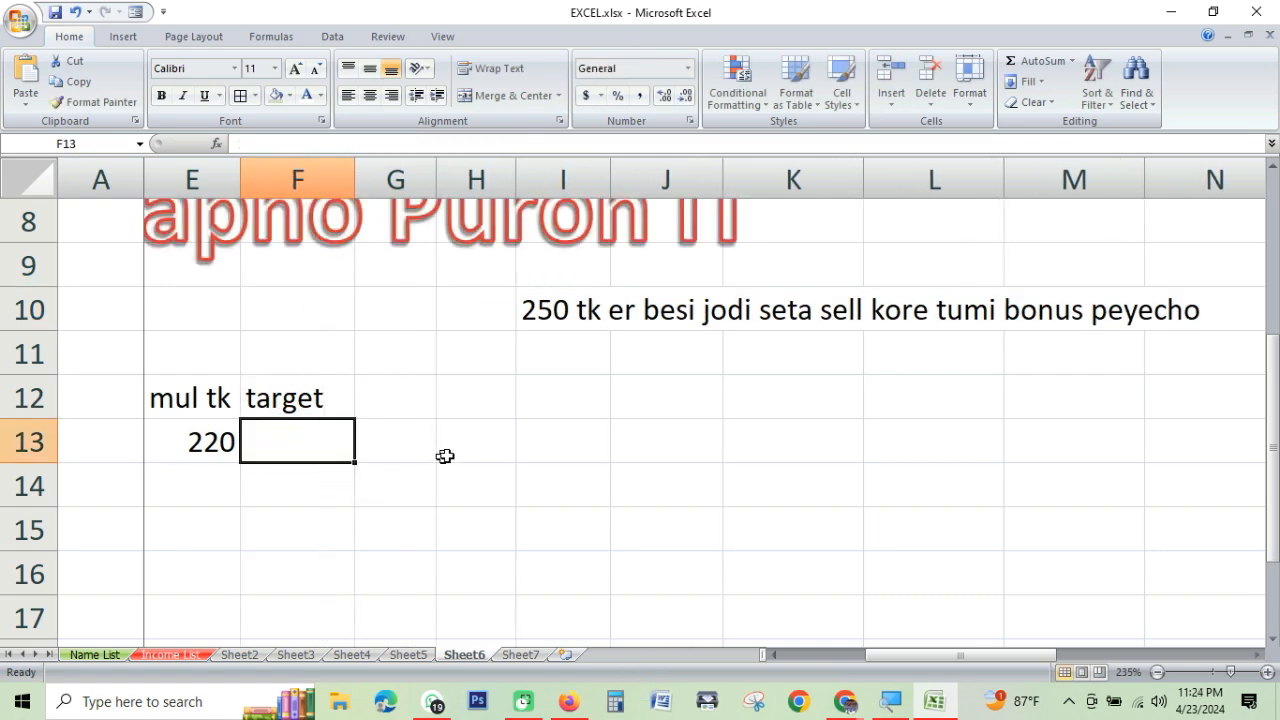
left_click(416, 458)
left_click(318, 445)
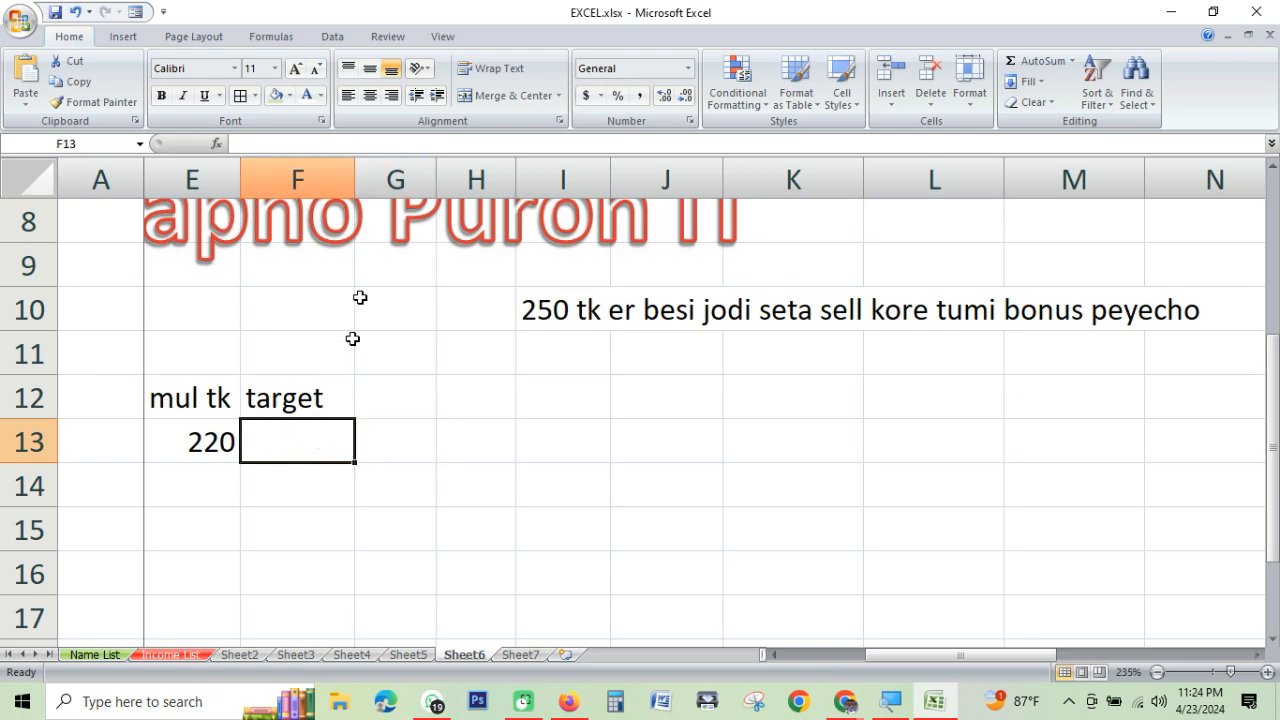
Fill the value 220 from E13 down through E16 in the "mul tk" column
left_click(393, 466)
left_click(302, 444)
left_click_drag(299, 443, 236, 584)
left_click(208, 452)
Enter the values 250, 260, 300 and 230 in cells F13 to F16 under "target"
left_click(272, 437)
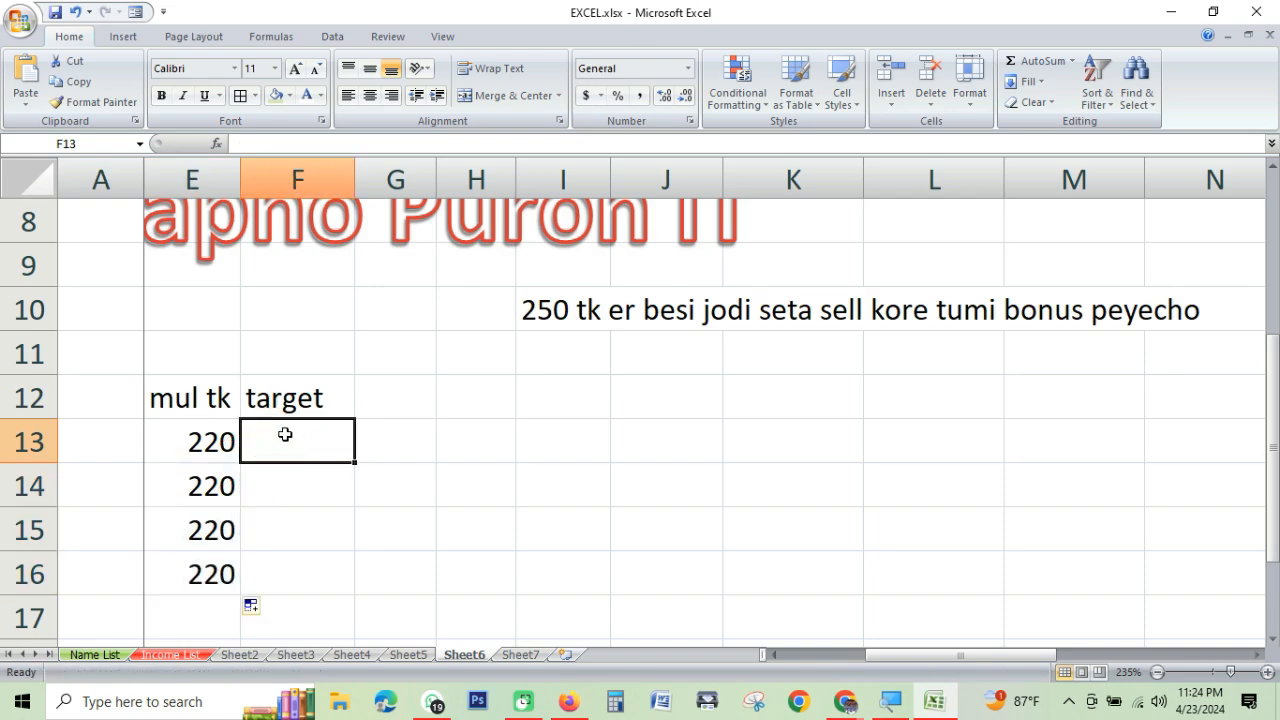
type("250")
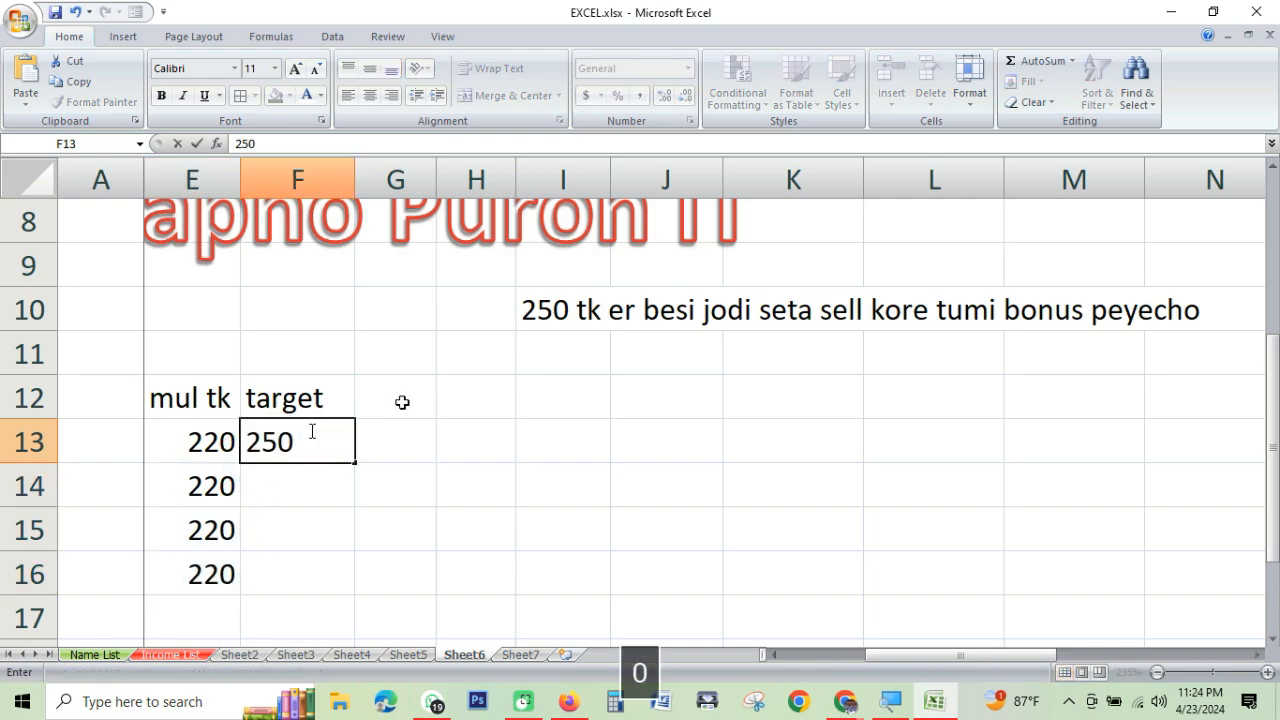
key("Return")
type("260")
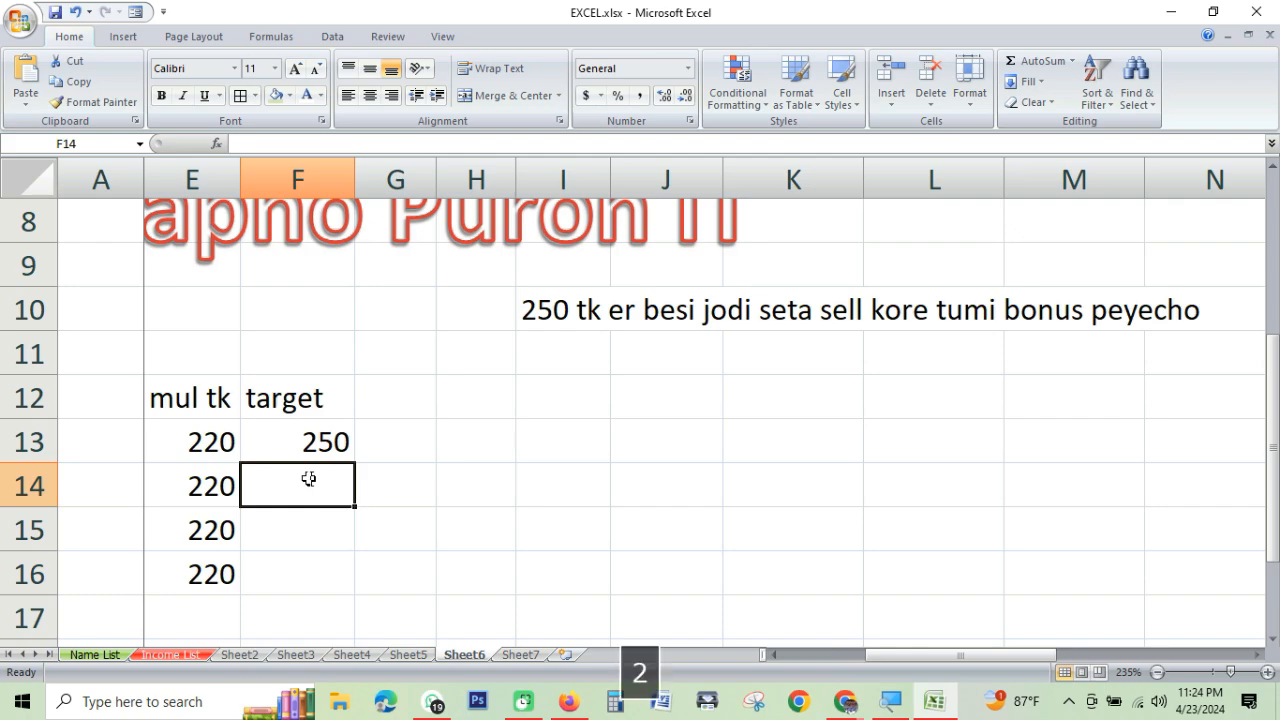
left_click(263, 523)
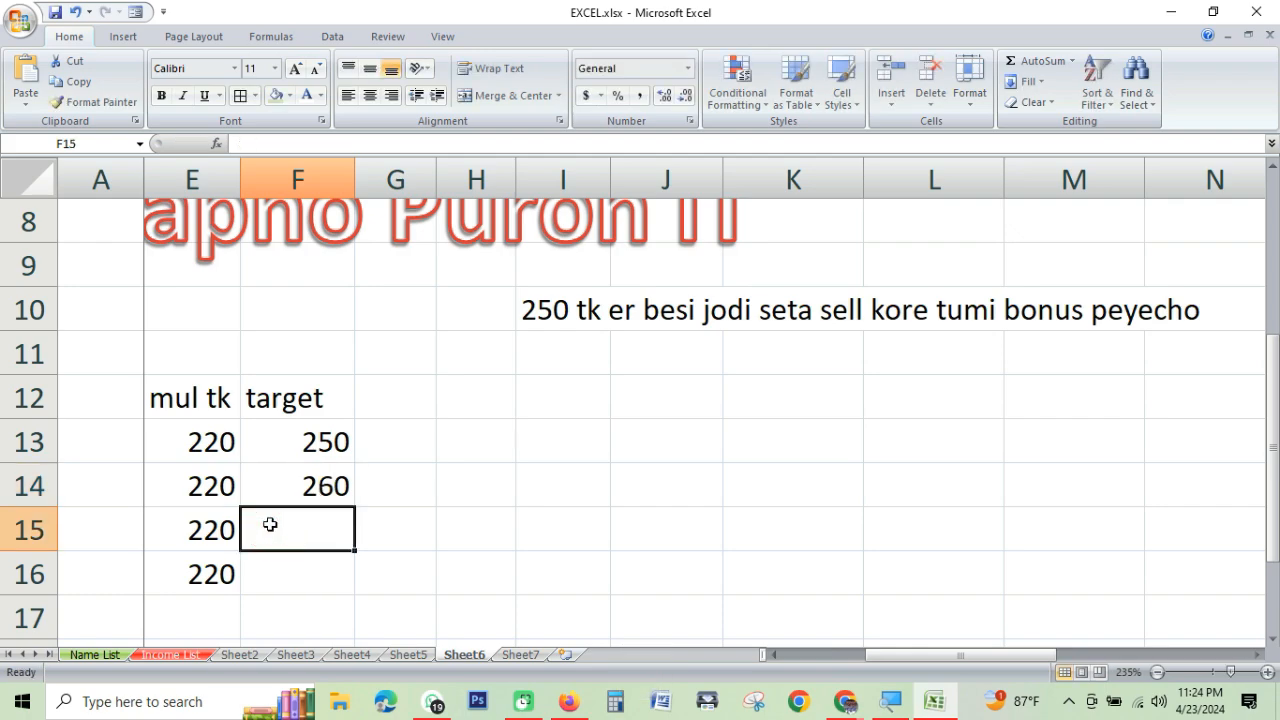
type("300")
left_click(307, 566)
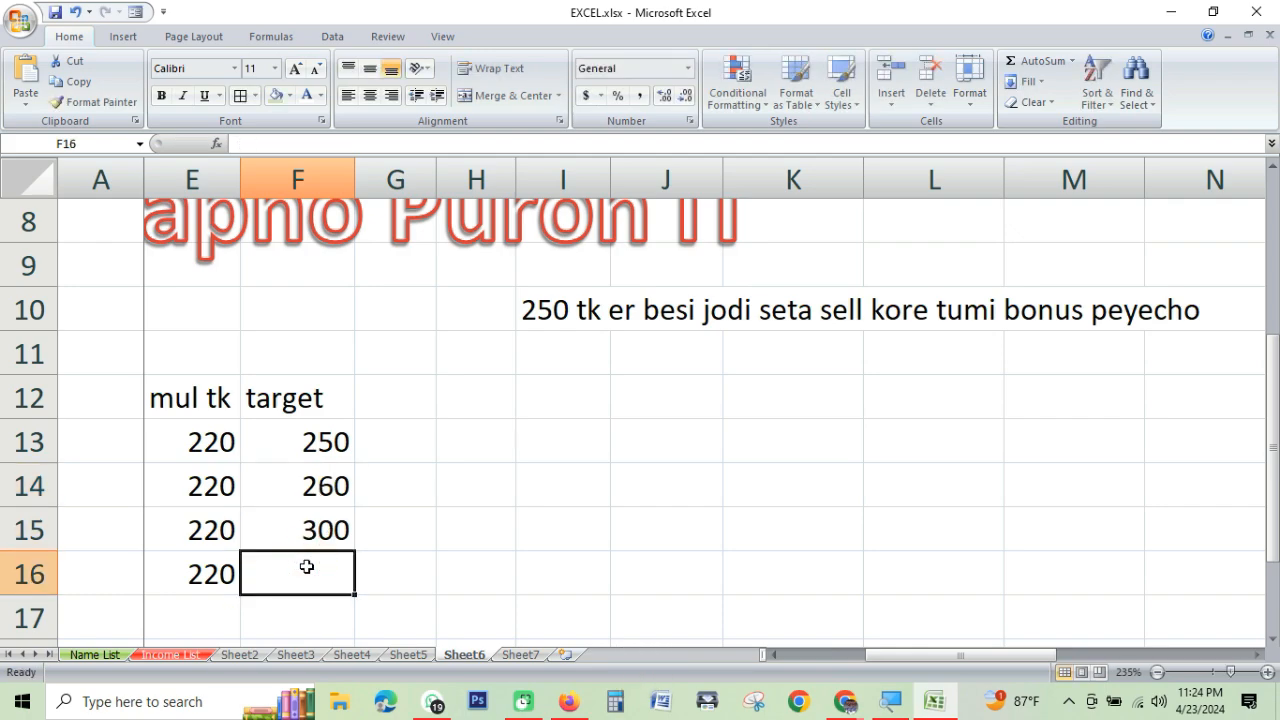
type("230")
left_click(367, 540)
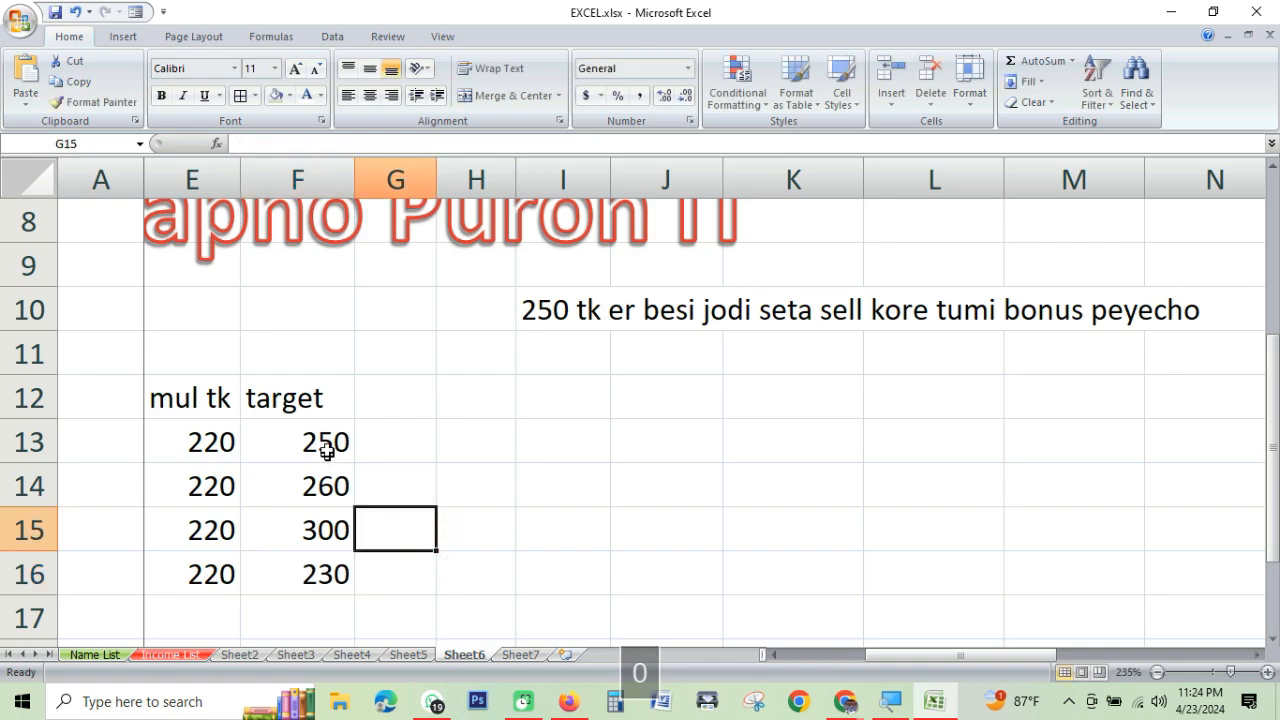
left_click_drag(323, 443, 323, 574)
left_click(443, 537)
left_click(315, 450)
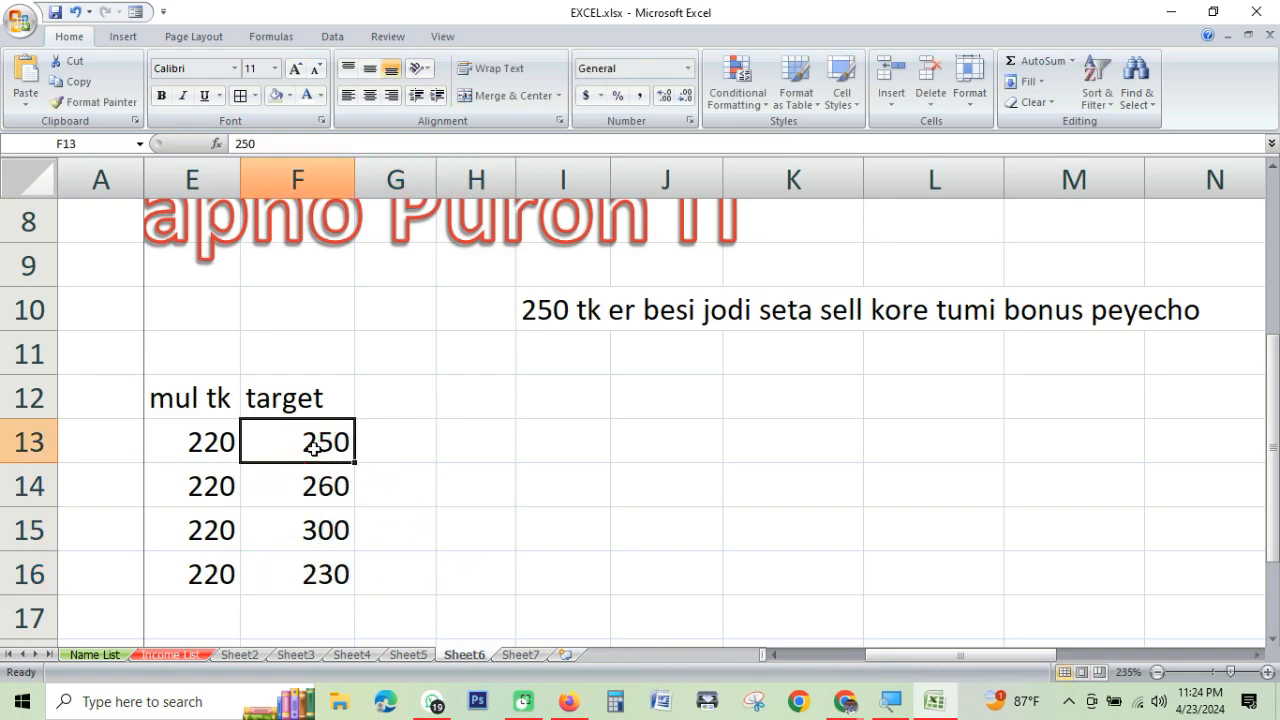
Widen column G beside the target values to about 13.29 to make room for the bonus results
left_click(566, 307)
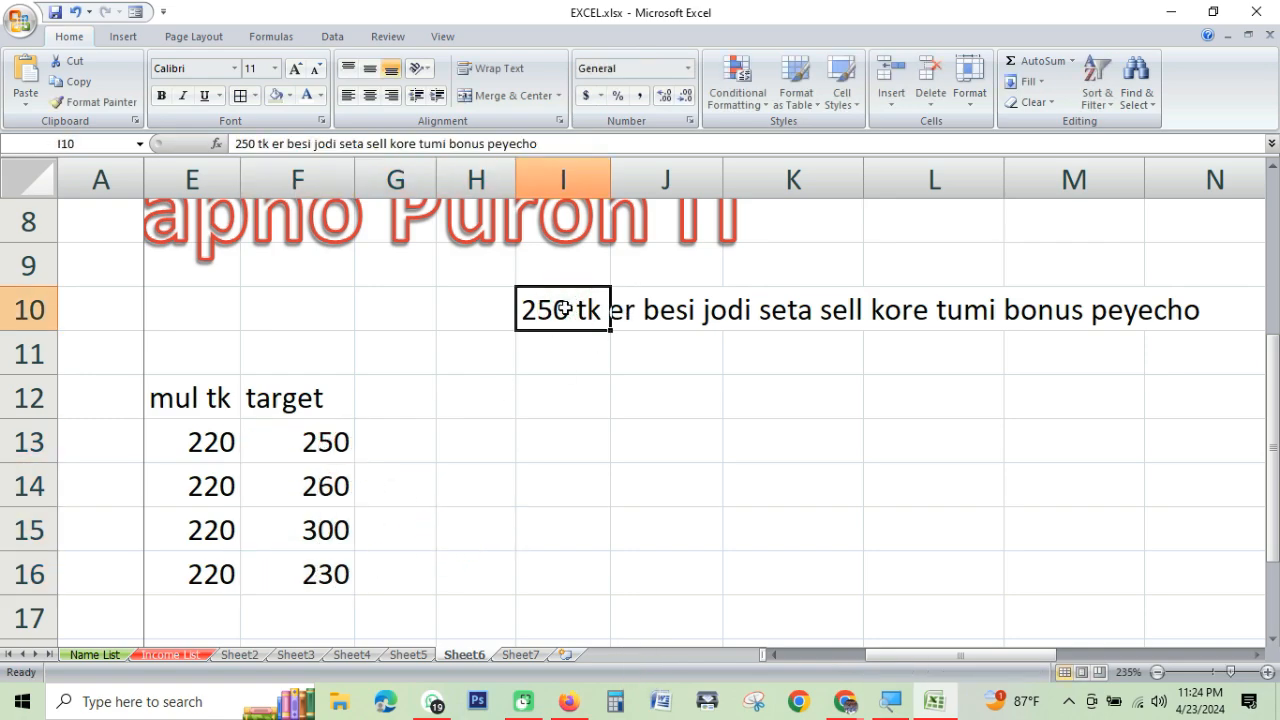
double_click(1015, 307)
left_click(1130, 341)
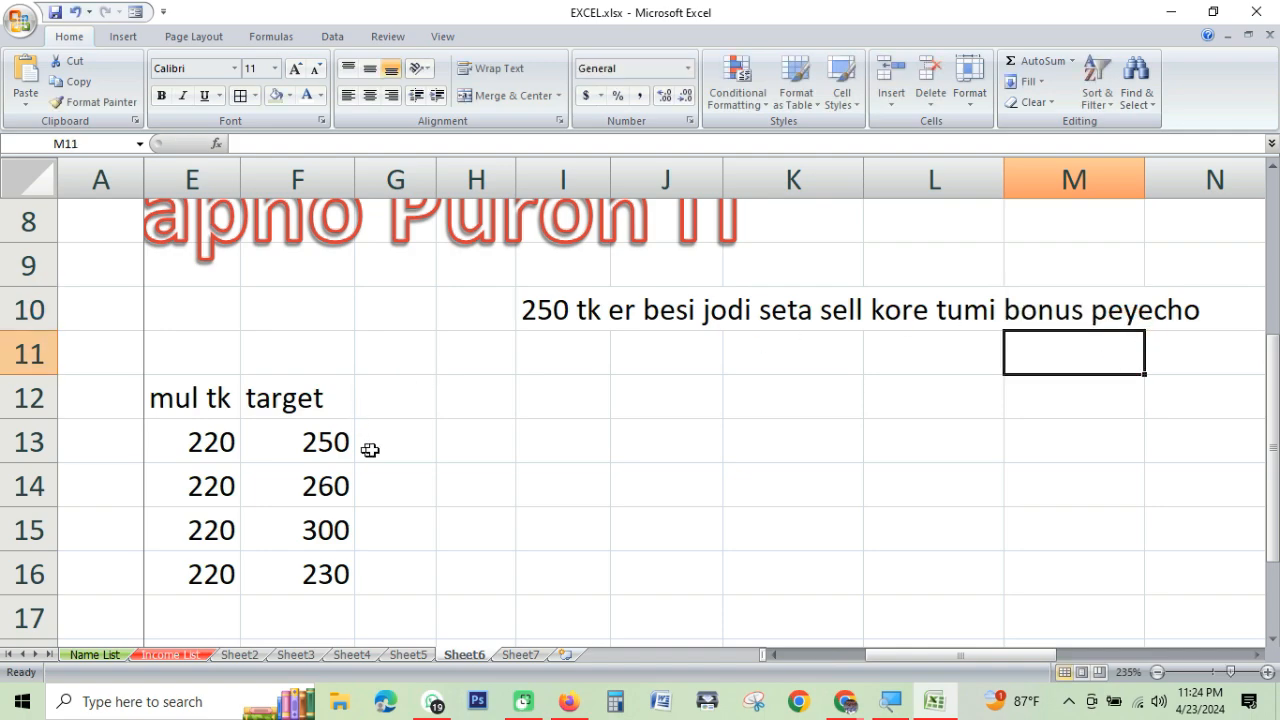
left_click_drag(436, 179, 571, 179)
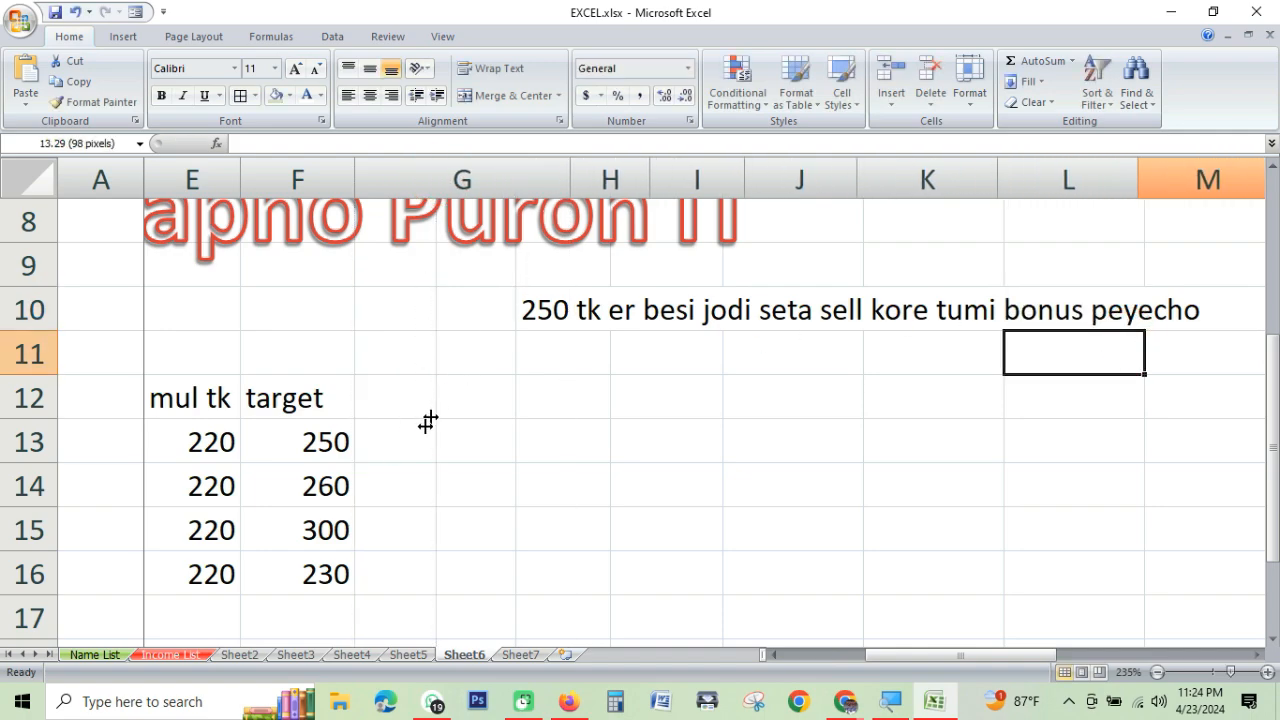
Review the target values in F13 to F16 and the empty result cells beside them in column G
left_click(410, 449)
left_click(327, 440)
left_click(391, 440)
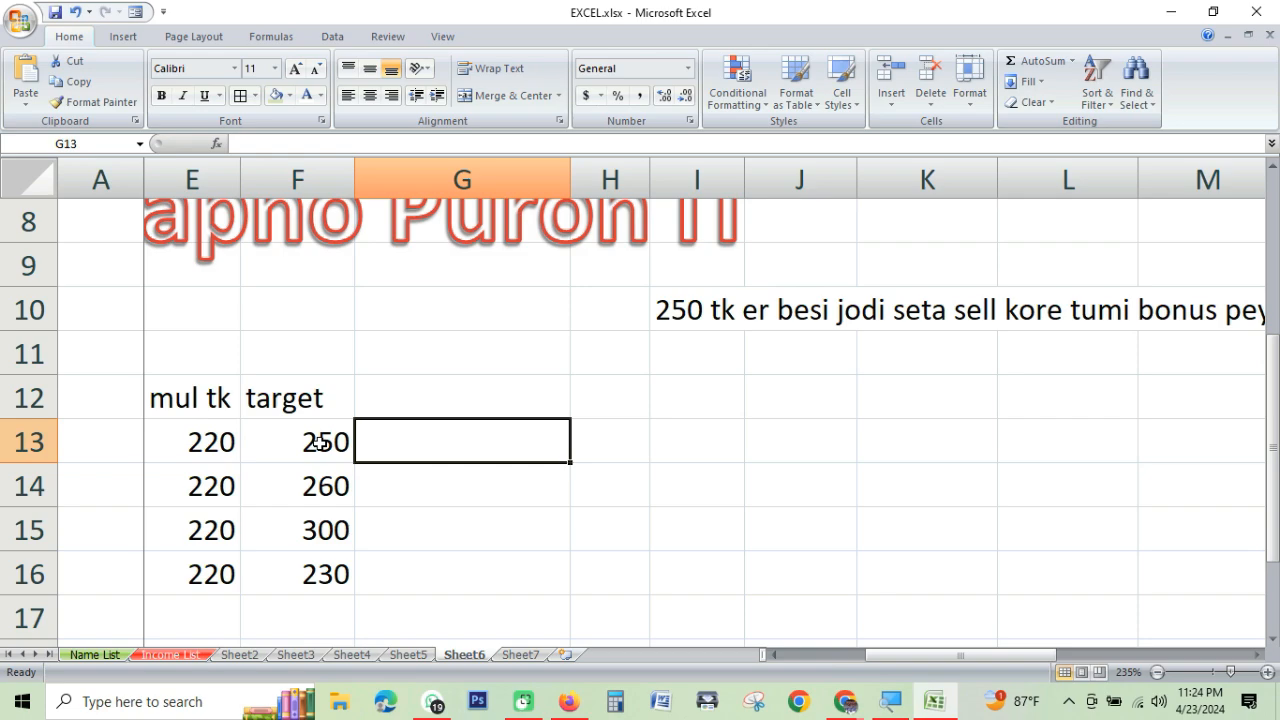
left_click(330, 452)
left_click(333, 588)
left_click(395, 580)
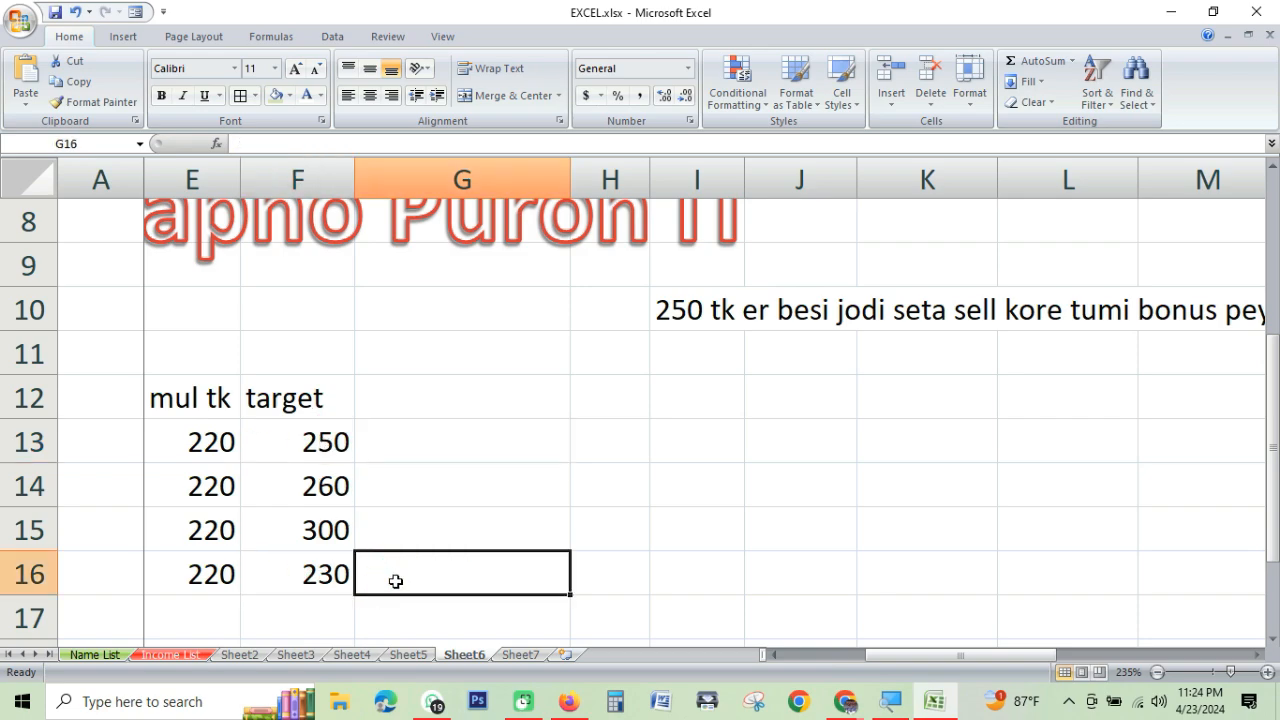
left_click(328, 486)
left_click(331, 525)
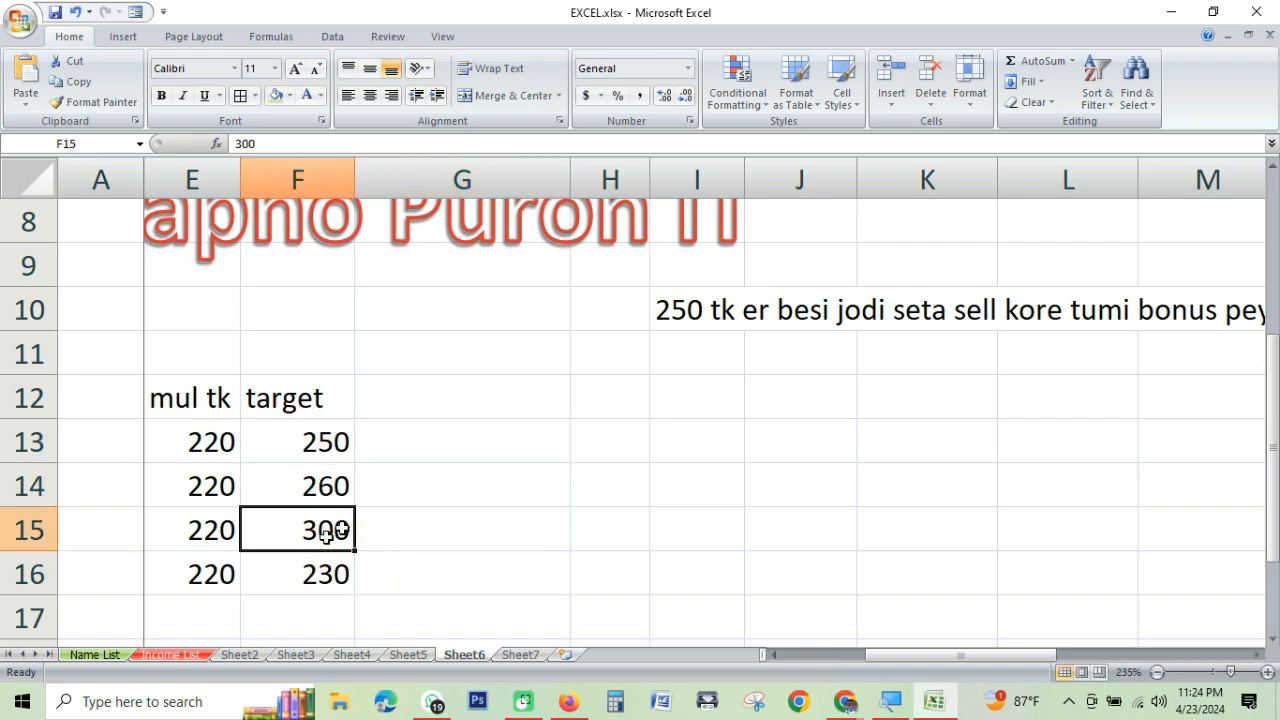
left_click(403, 492)
left_click(427, 538)
Widen column G further and start an IF formula in G13 with the condition F13=250
left_click_drag(567, 193, 634, 180)
left_click(432, 442)
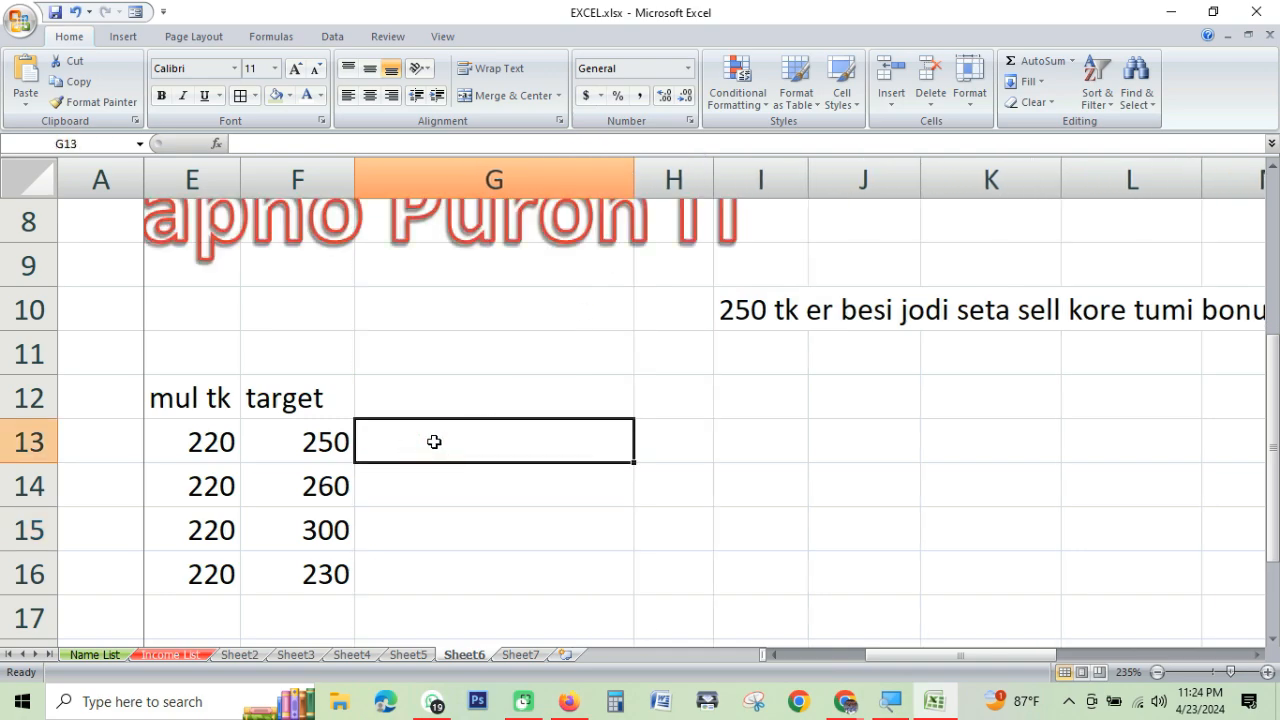
type("=")
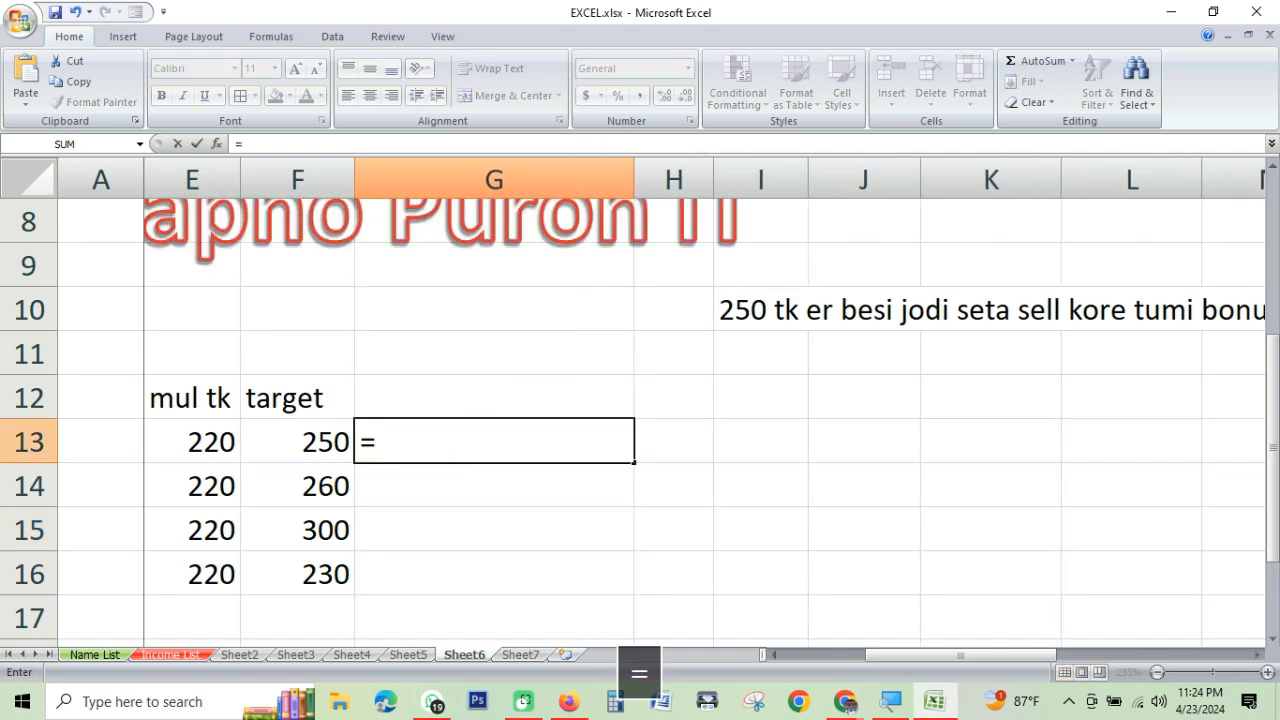
type("if")
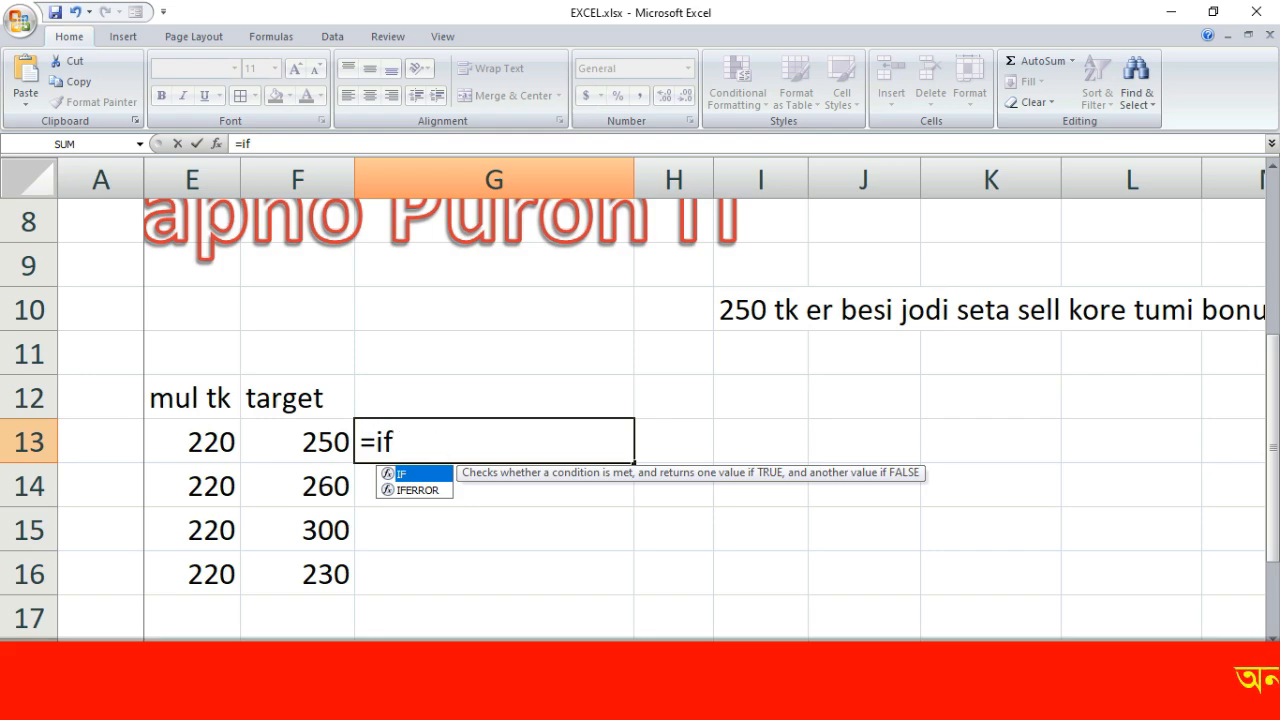
type("(")
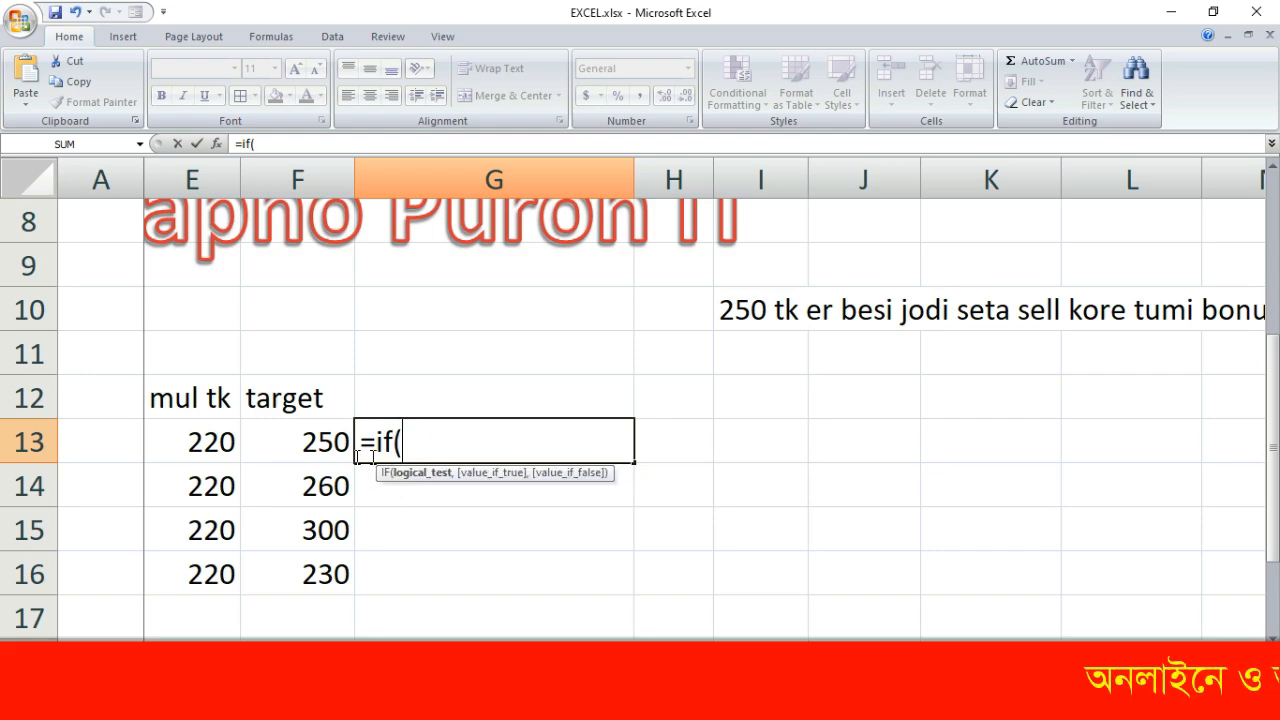
left_click(308, 443)
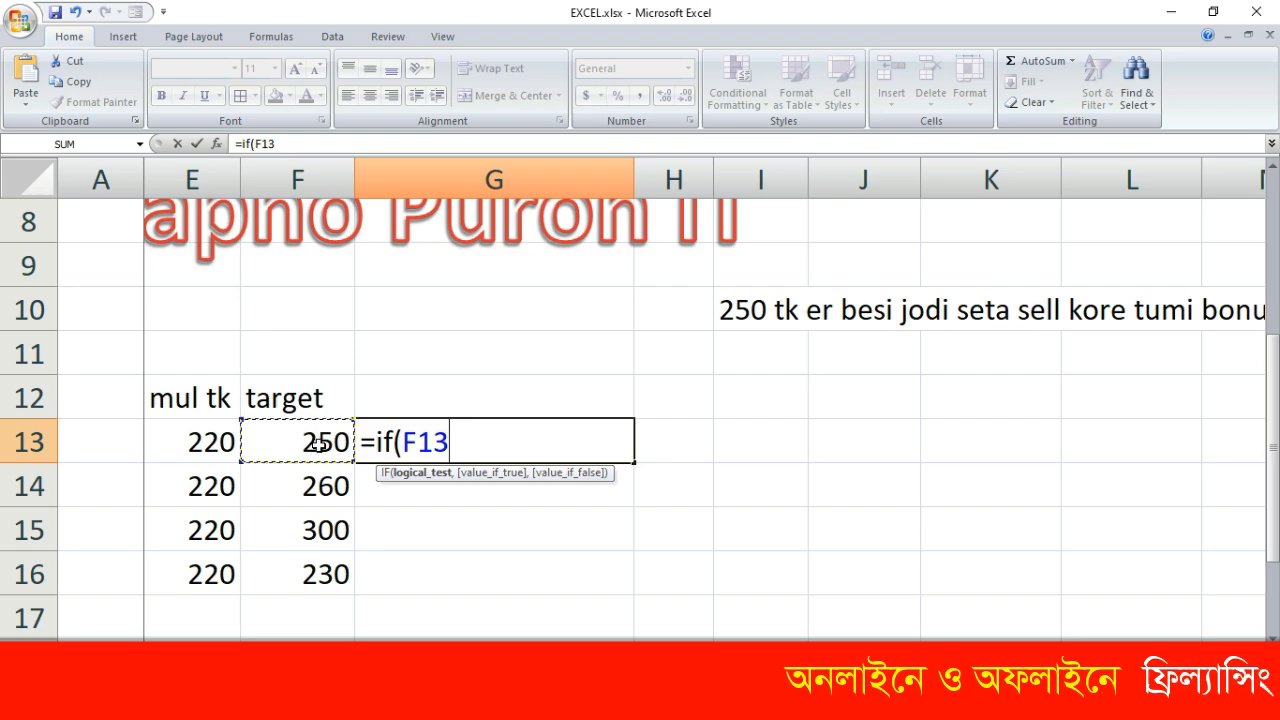
type("=")
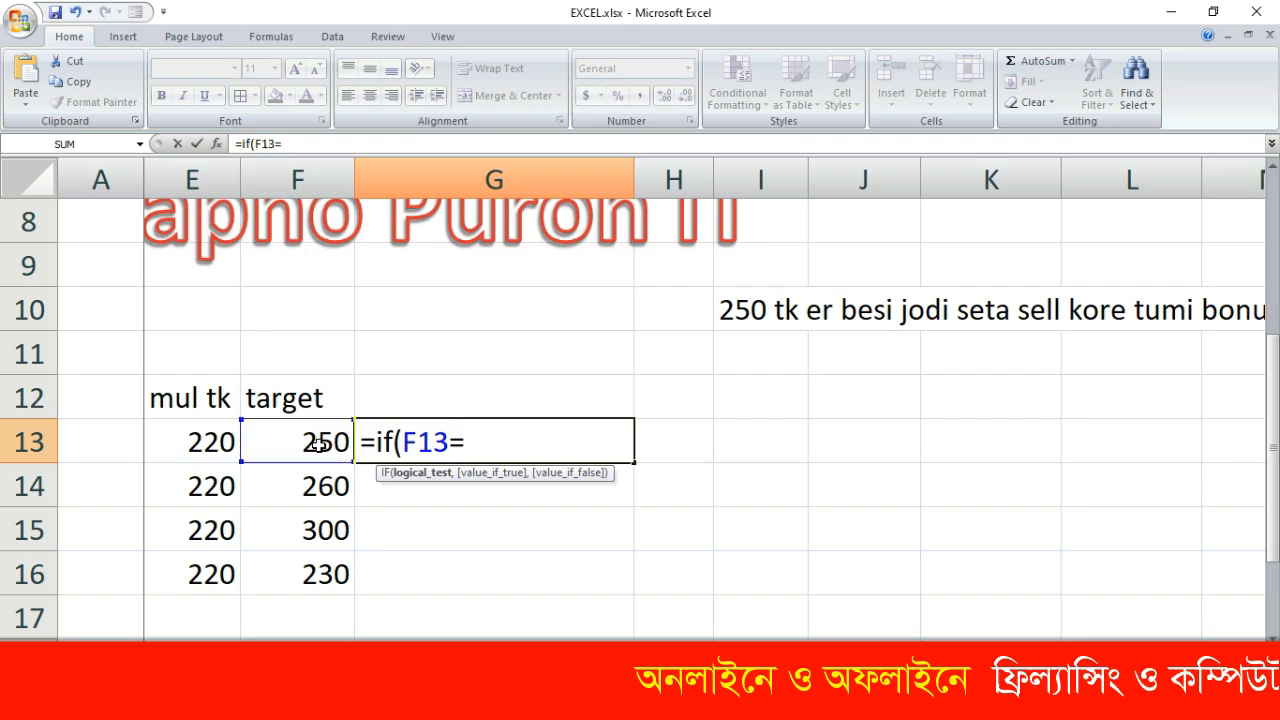
type("250")
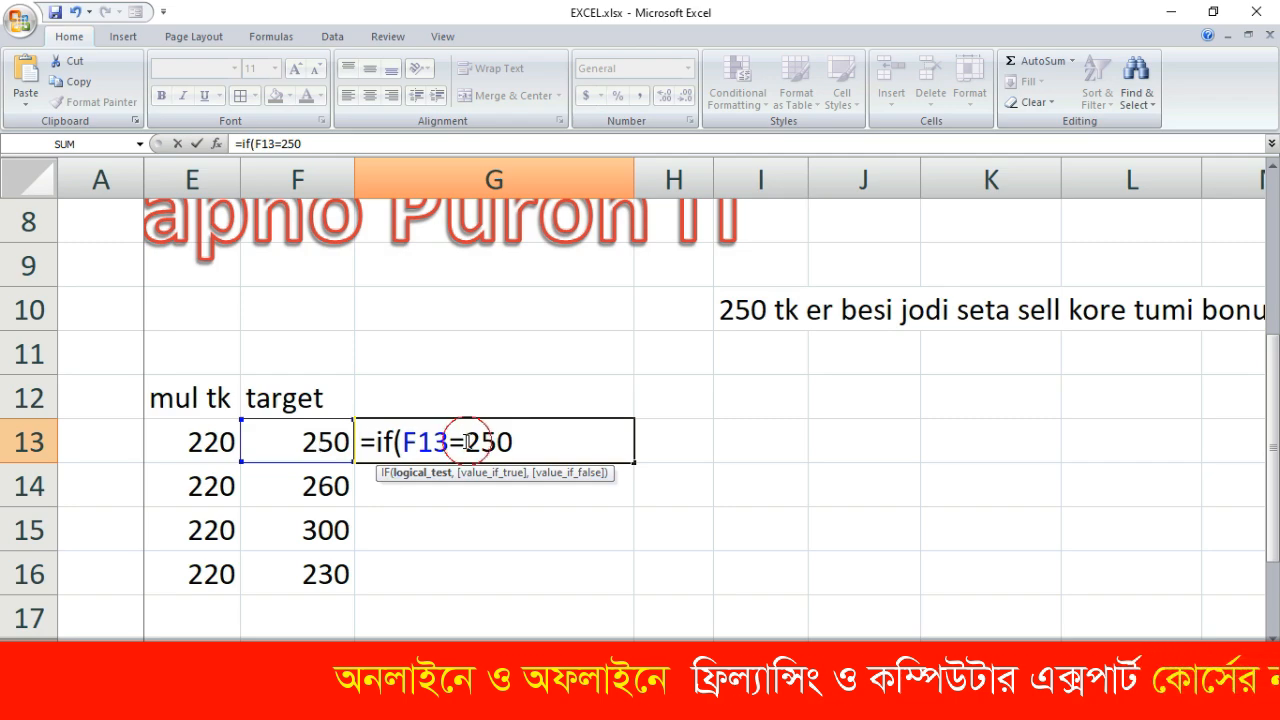
Change the comparison in the G13 formula to greater than, so the condition reads F13>250
left_click_drag(467, 442, 450, 442)
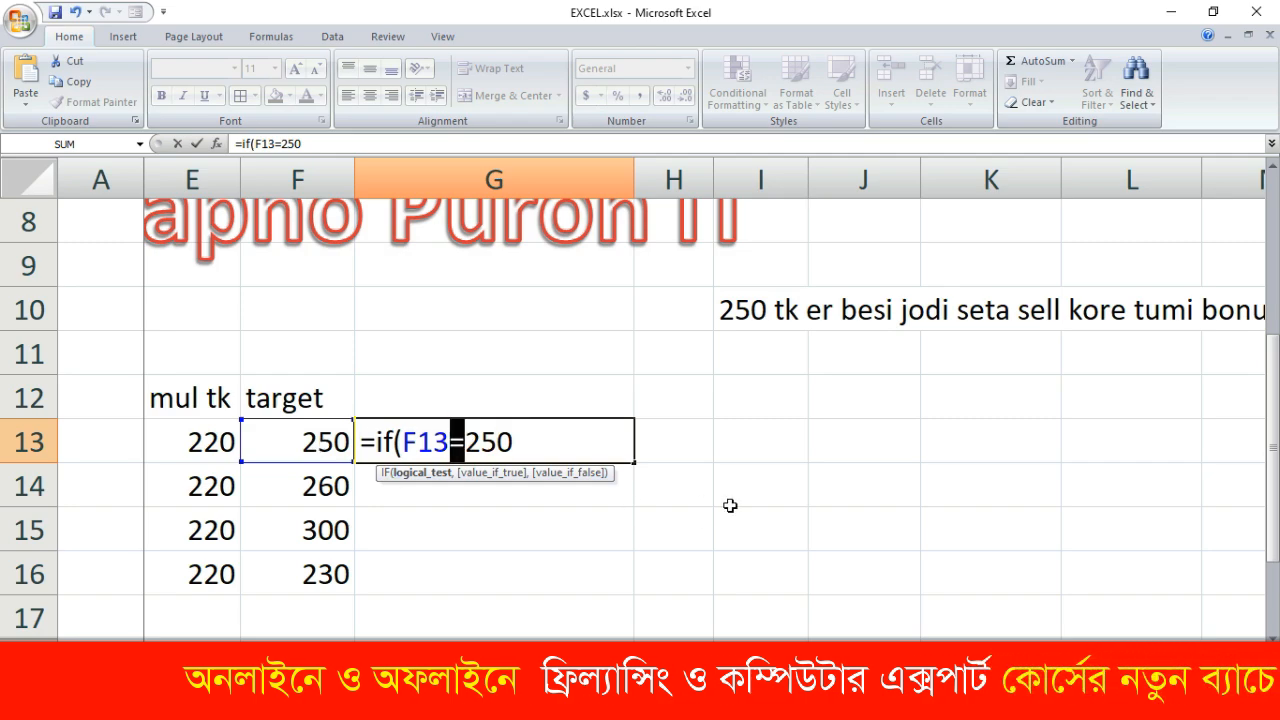
type(">")
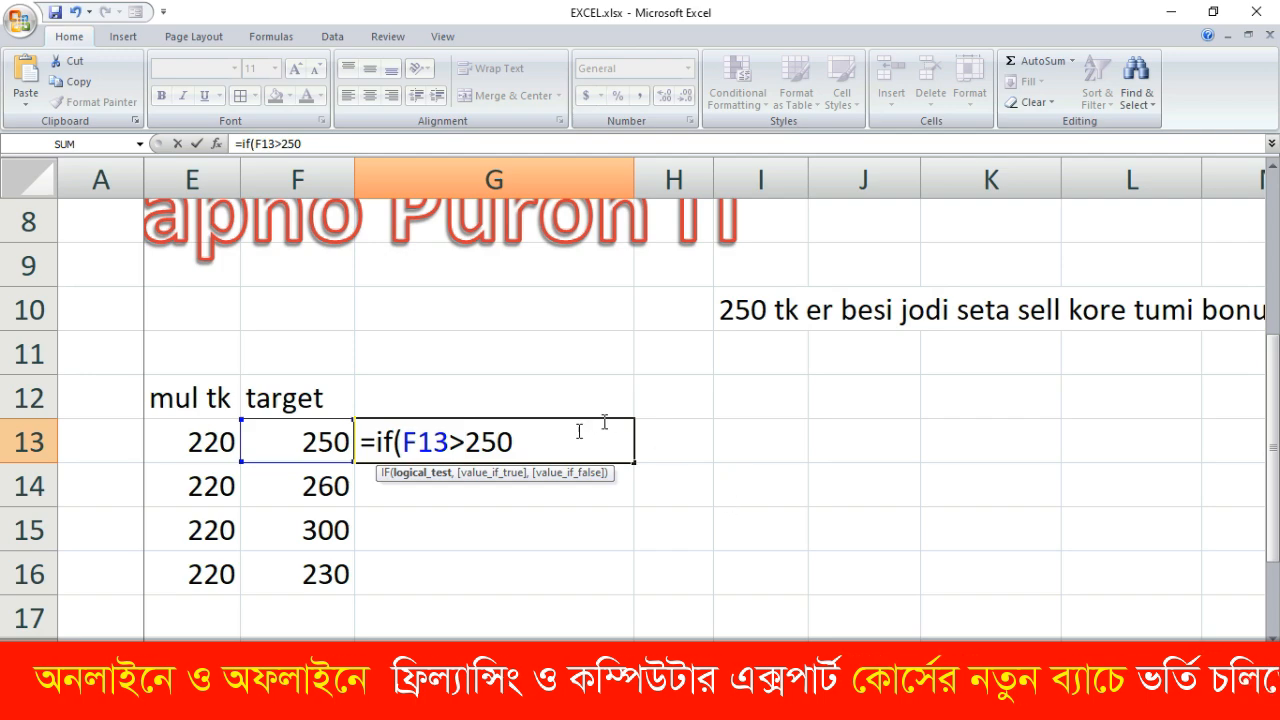
left_click_drag(449, 442, 403, 442)
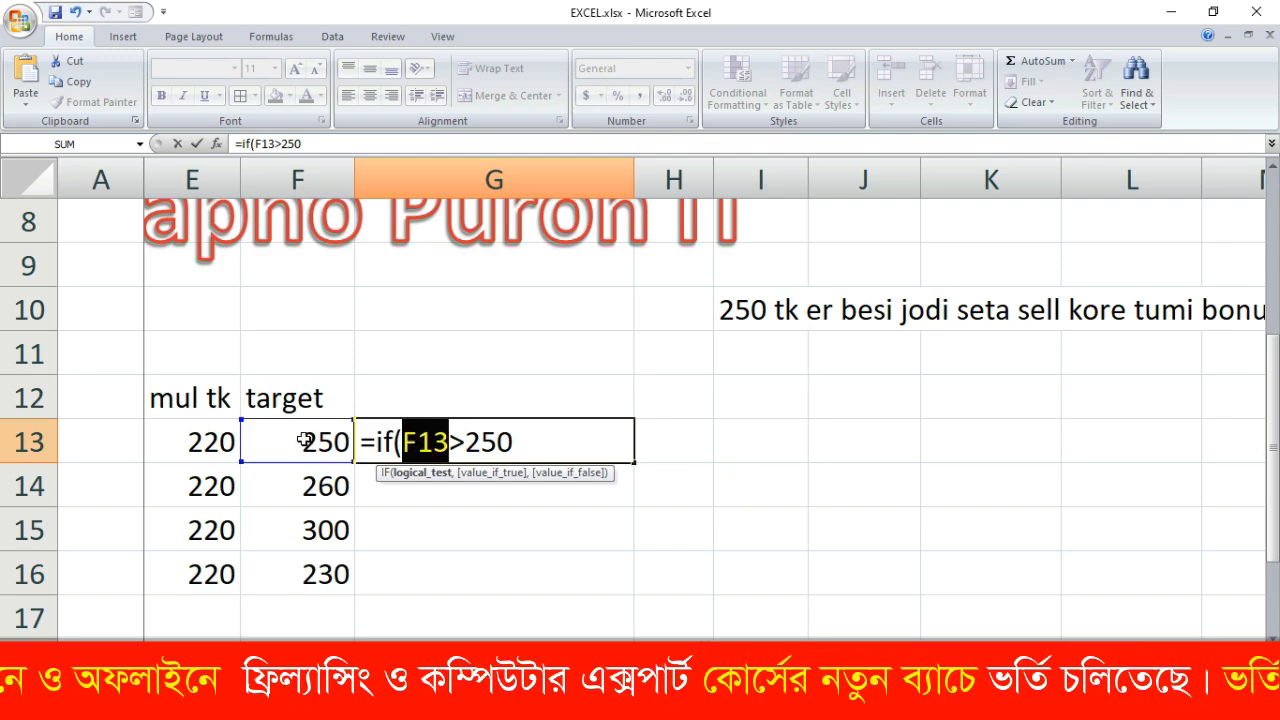
left_click(455, 438)
left_click_drag(465, 442, 403, 441)
left_click(534, 441)
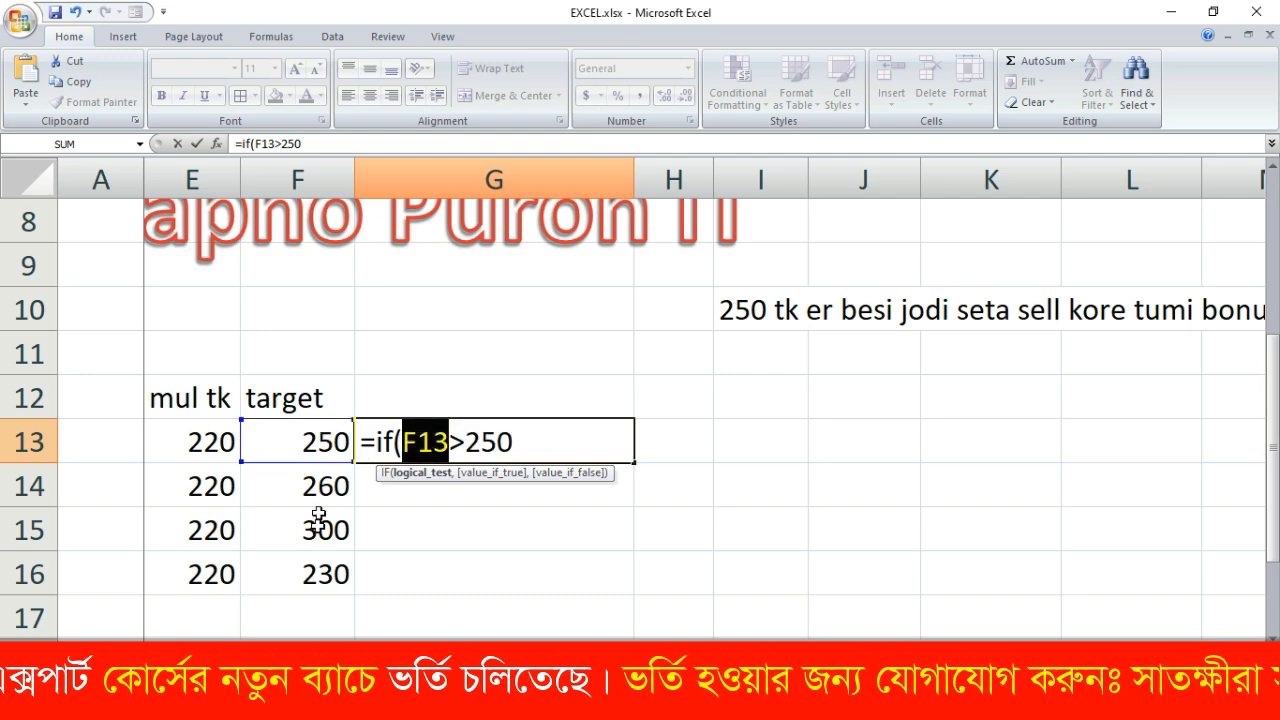
left_click(509, 440)
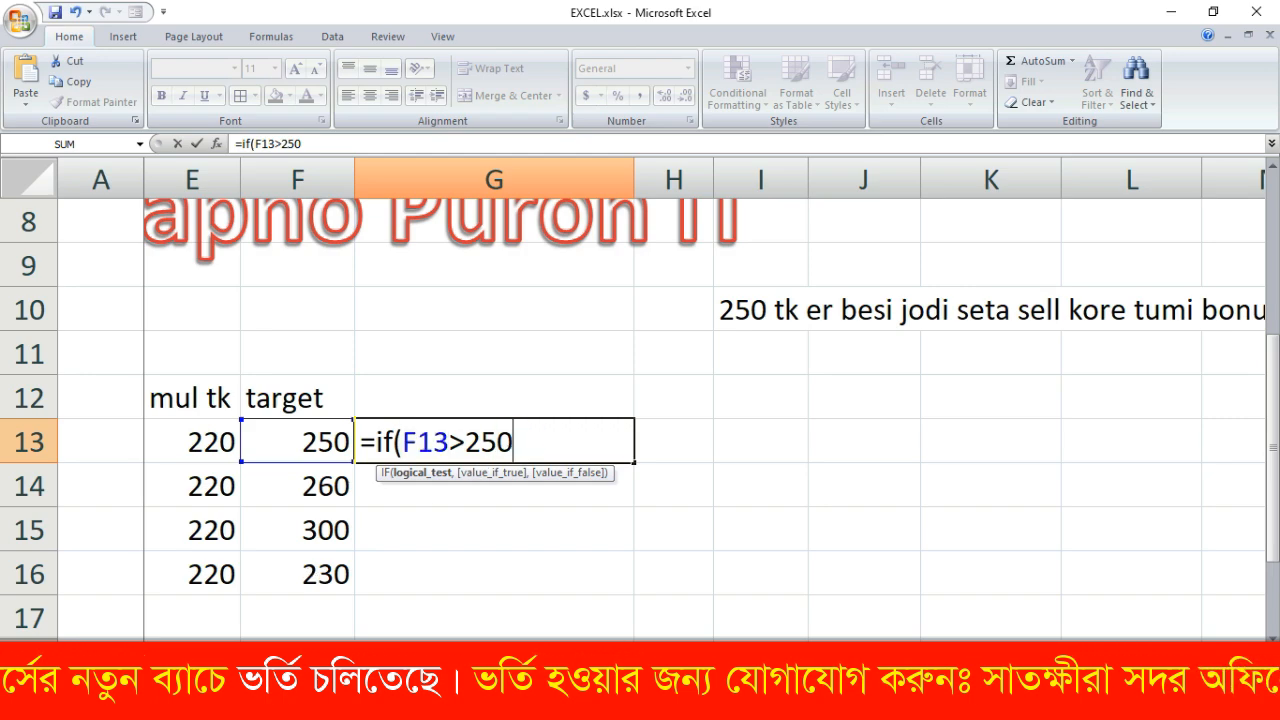
Complete the G13 formula with "Apni Bonus Peyecen" as the value if true, and fill it down to G16
type(",")
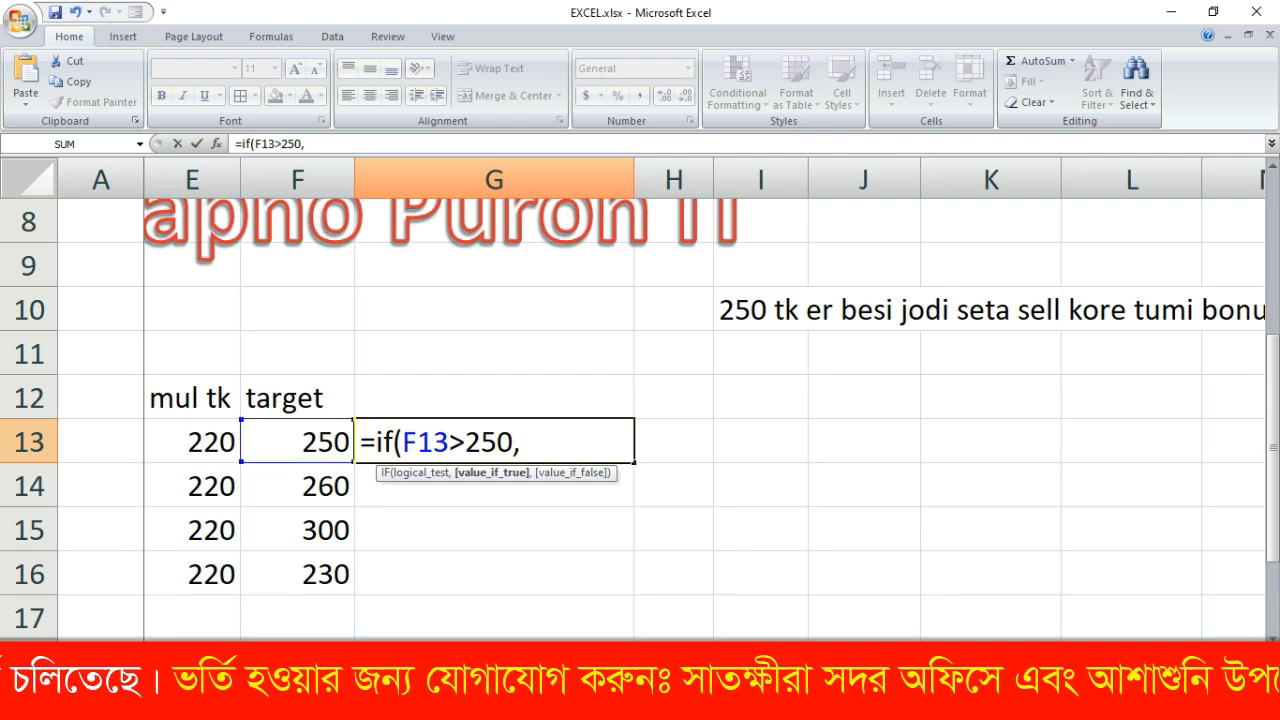
type(" \"\"")
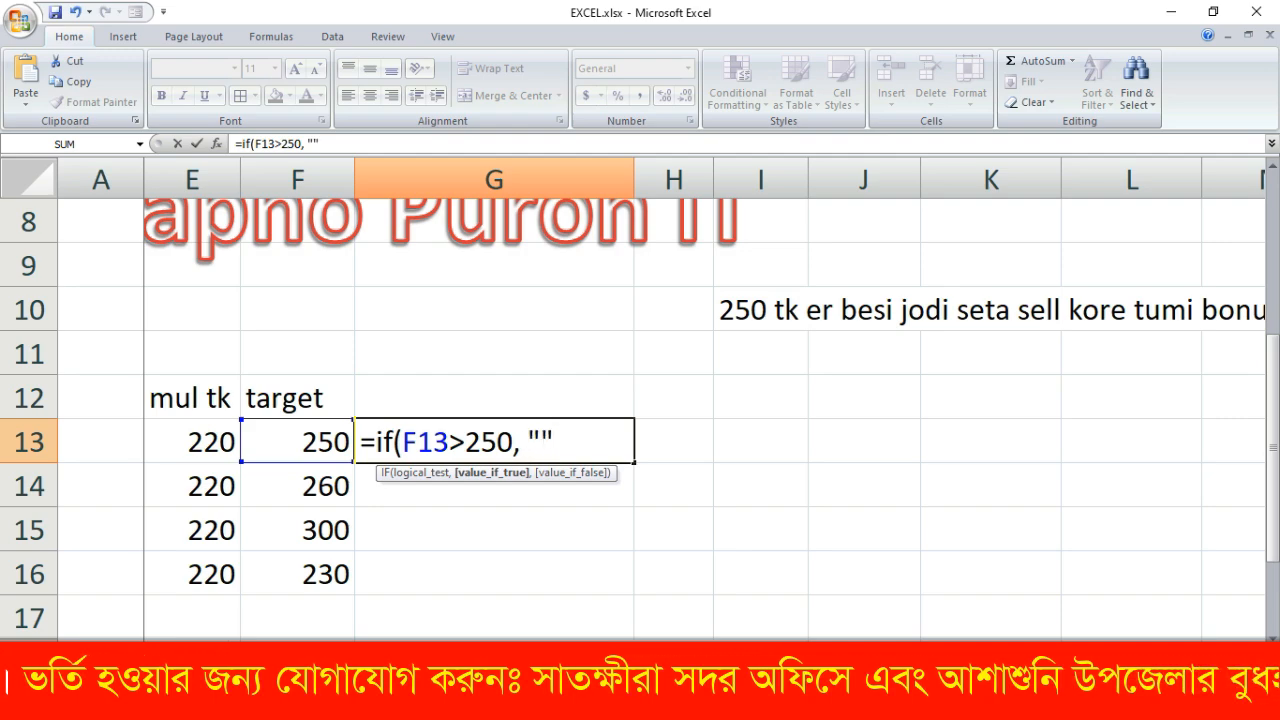
left_click(541, 441)
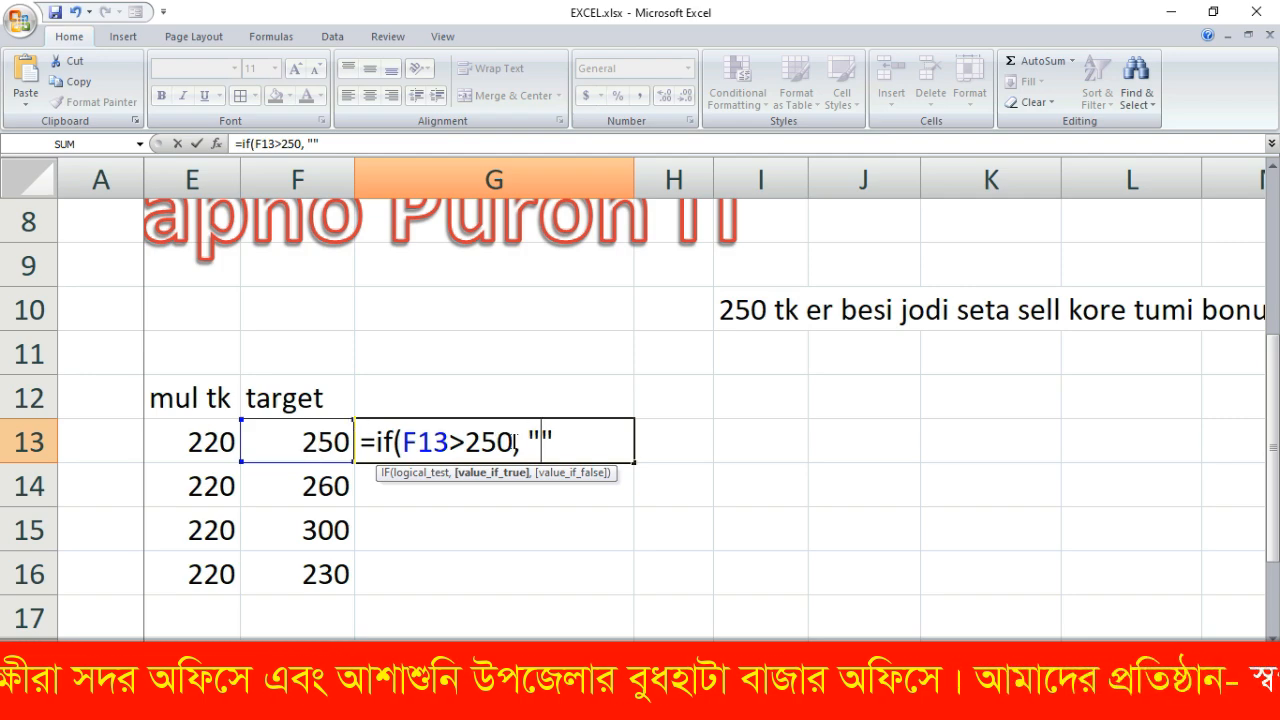
left_click_drag(513, 442, 450, 442)
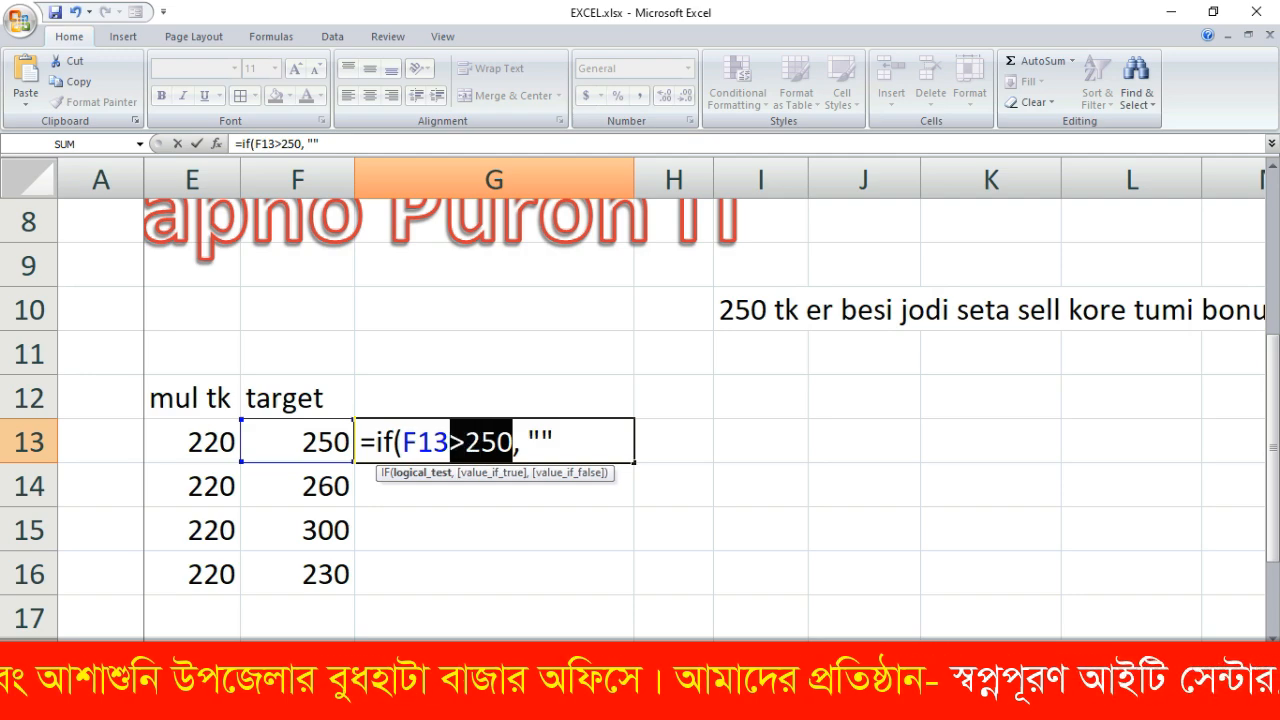
left_click(541, 442)
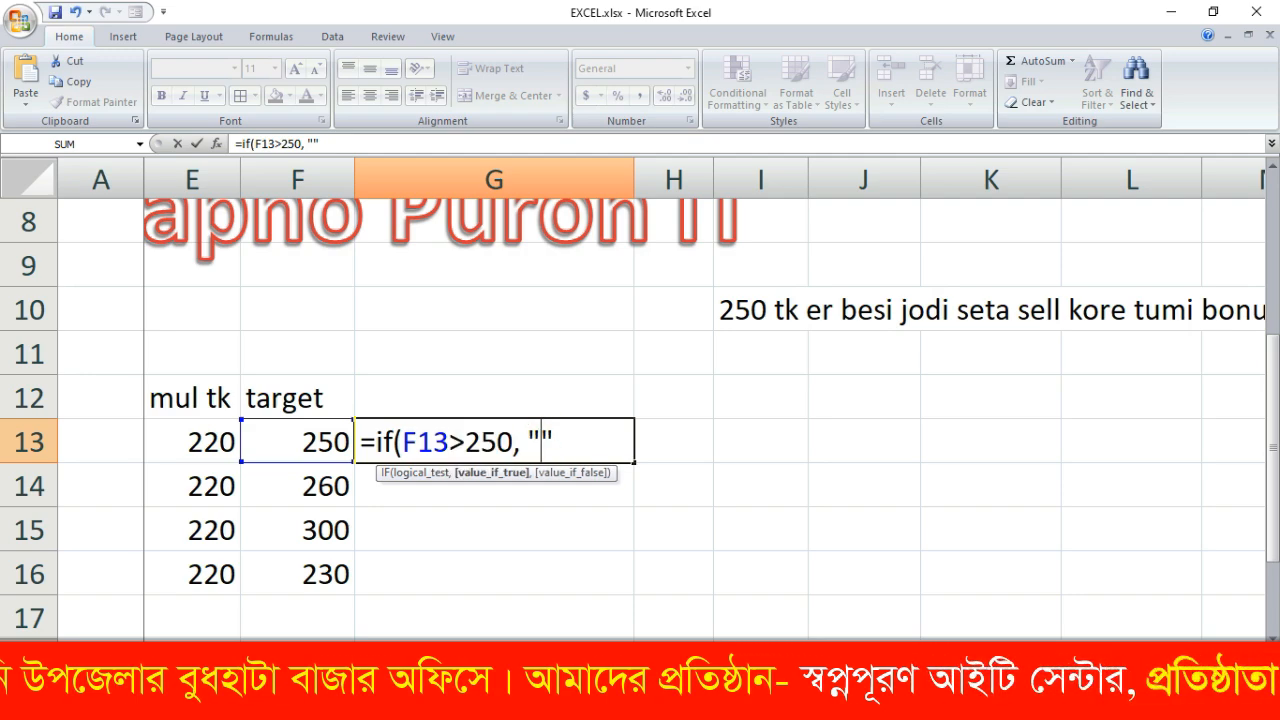
type("Apni ")
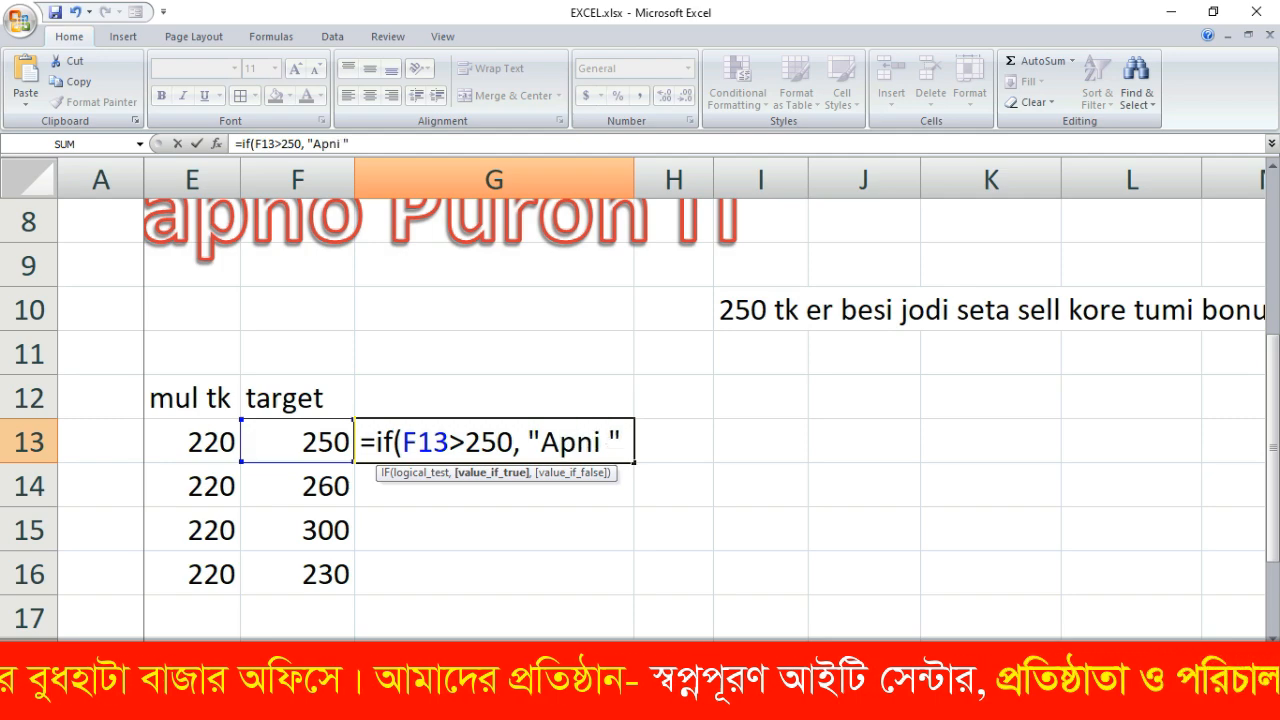
type("Bonus Pey")
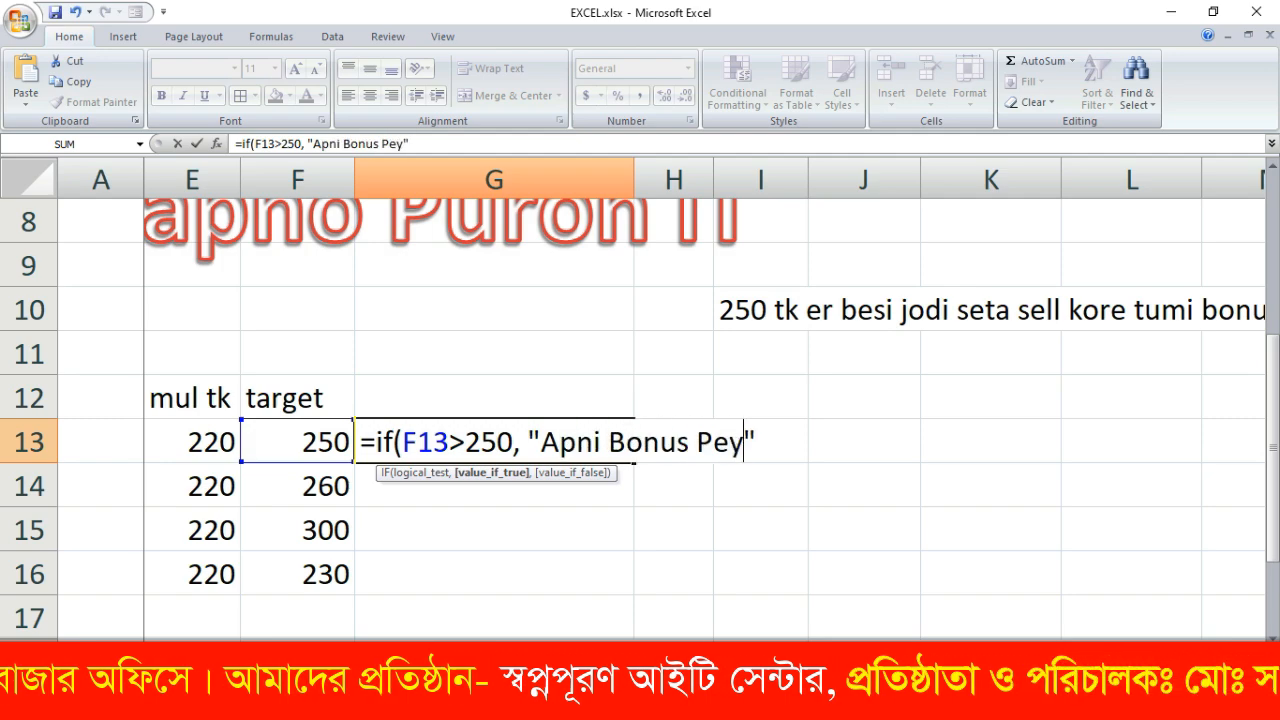
type("ecen")
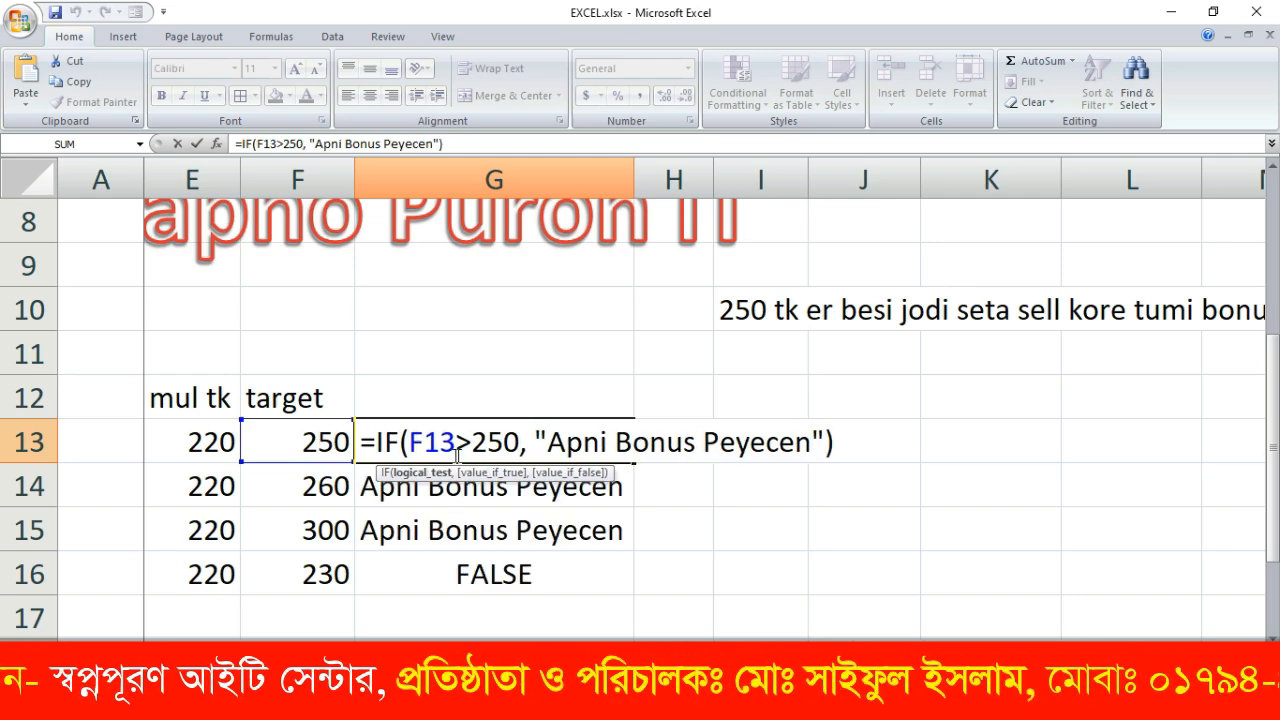
Add 0 as the value if false in the G13 formula, after "Apni Bonus Peyecen"
left_click_drag(471, 442, 520, 442)
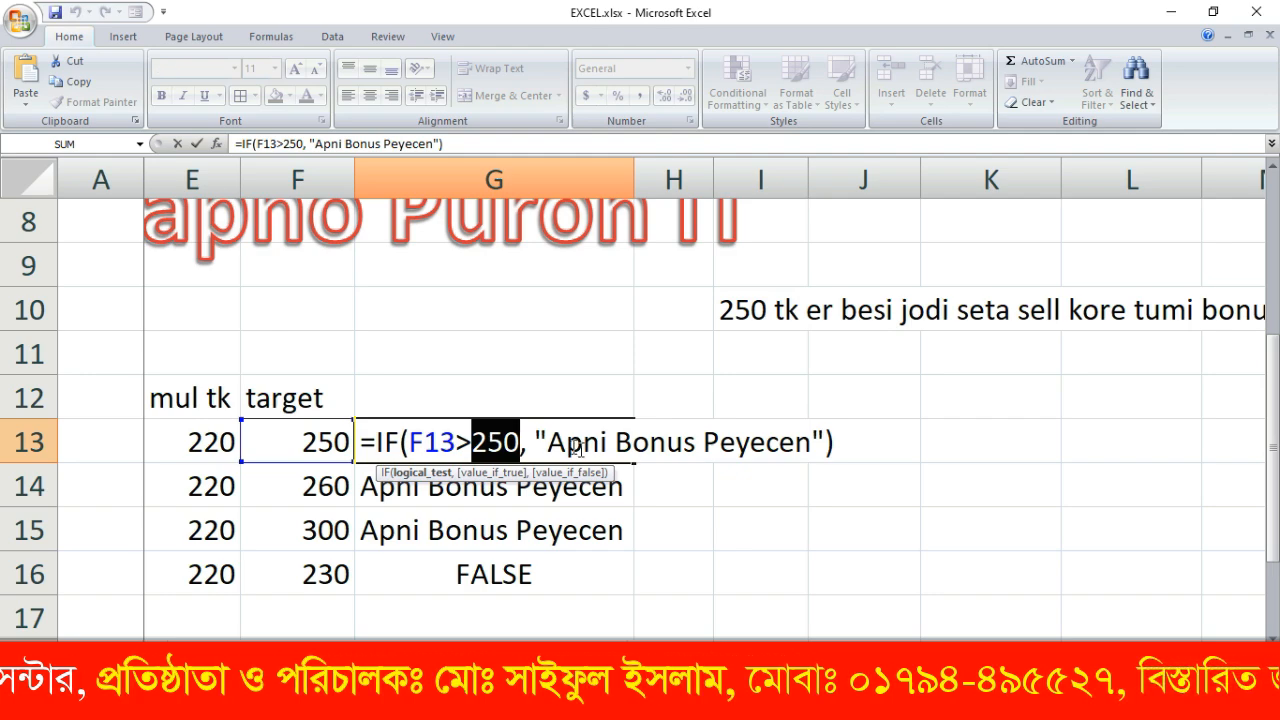
left_click_drag(535, 442, 830, 442)
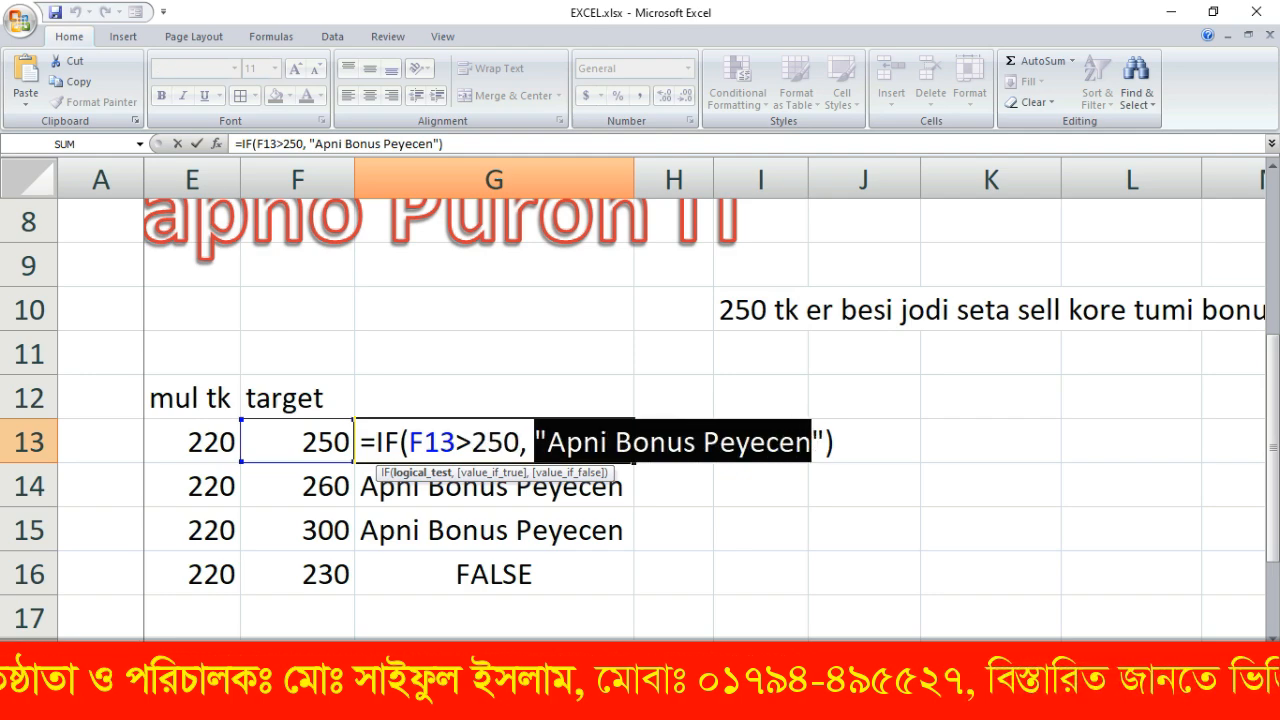
left_click(824, 446)
type(",")
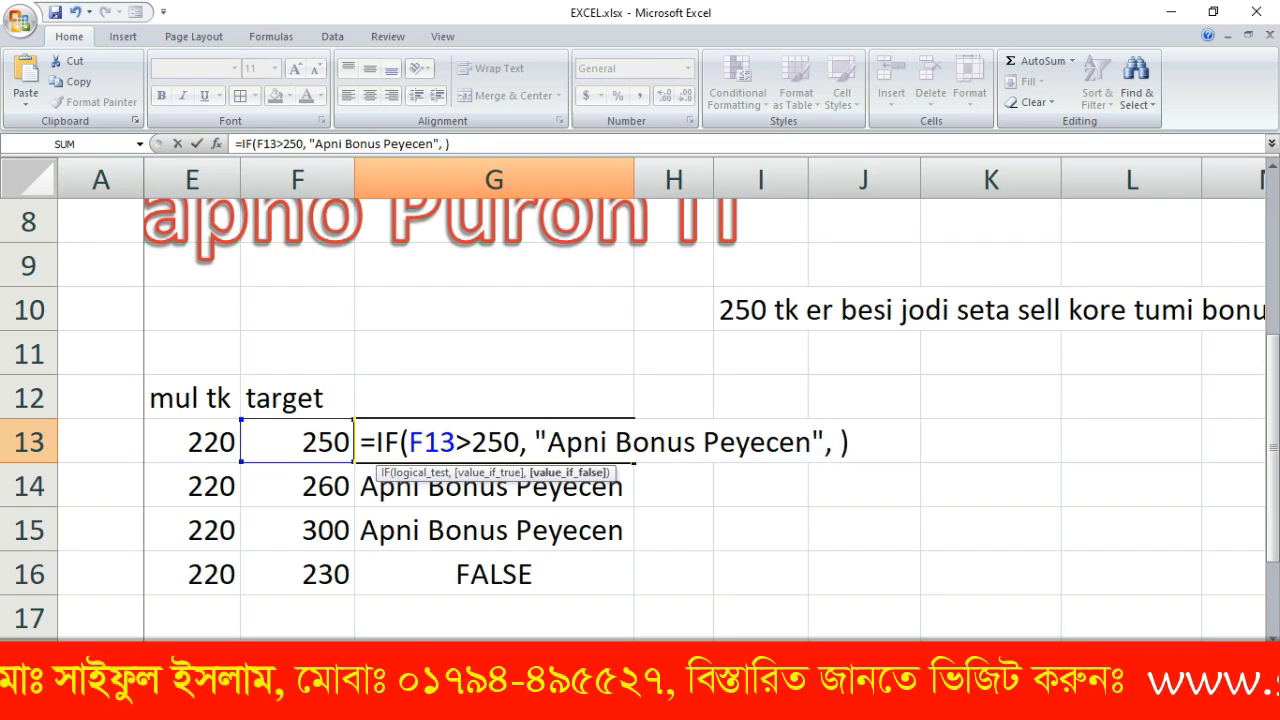
left_click_drag(520, 442, 812, 442)
left_click(838, 442)
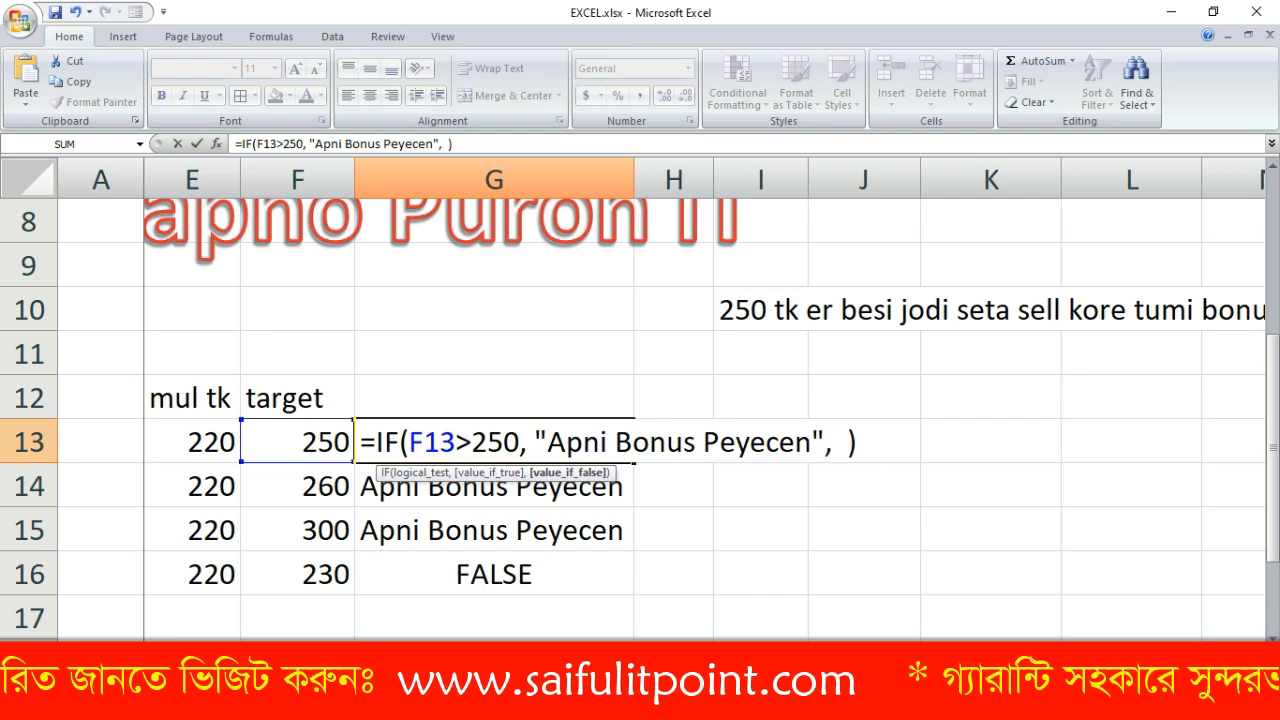
type("0")
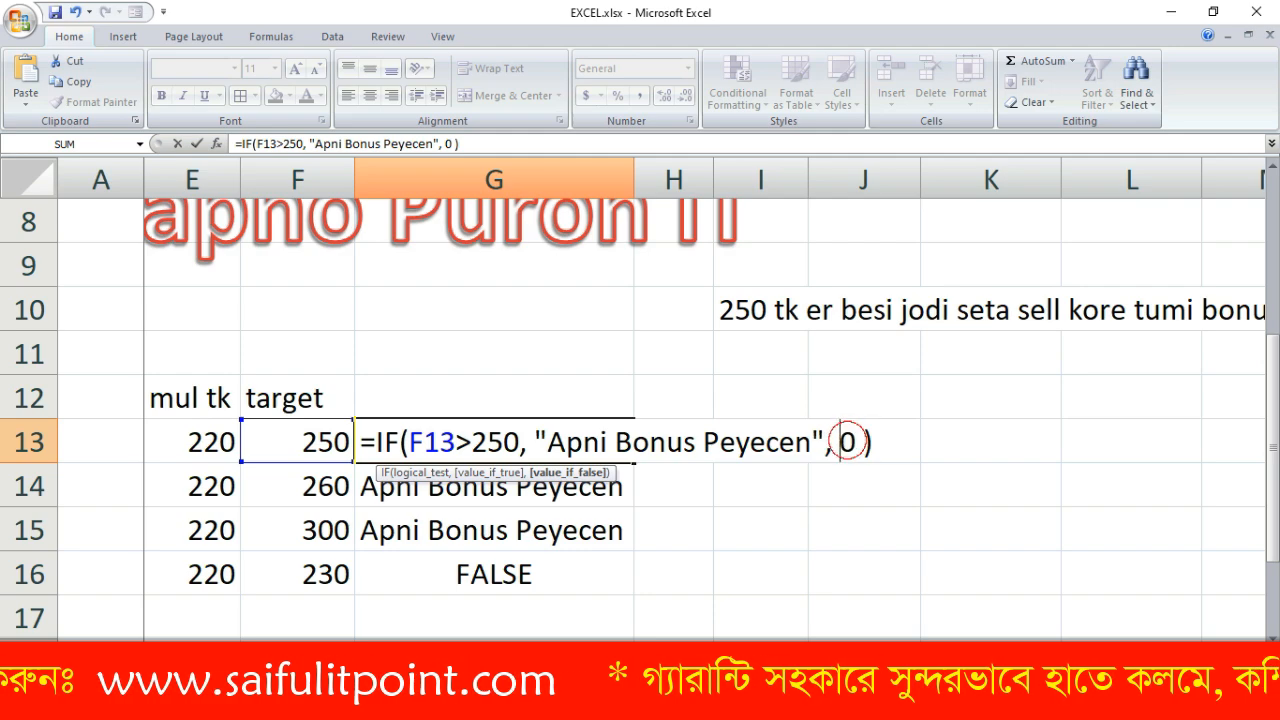
left_click_drag(547, 442, 811, 443)
left_click(811, 443)
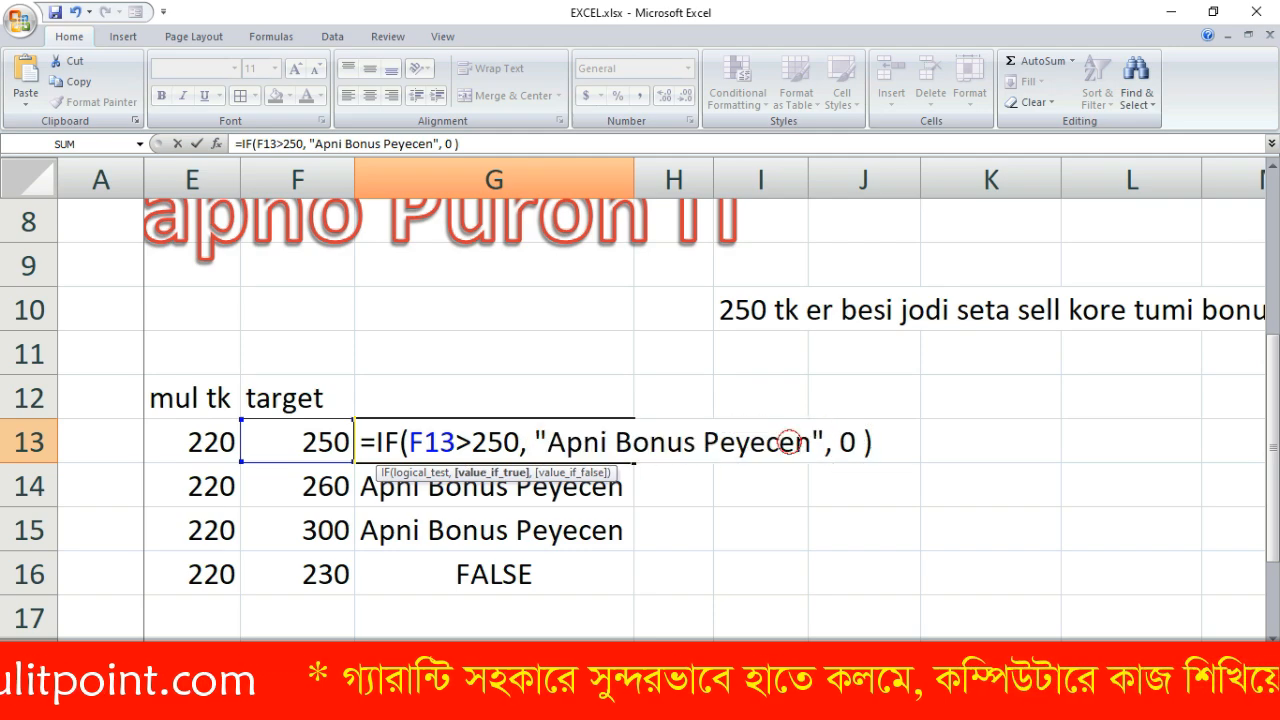
left_click(541, 437)
left_click_drag(543, 436, 536, 437)
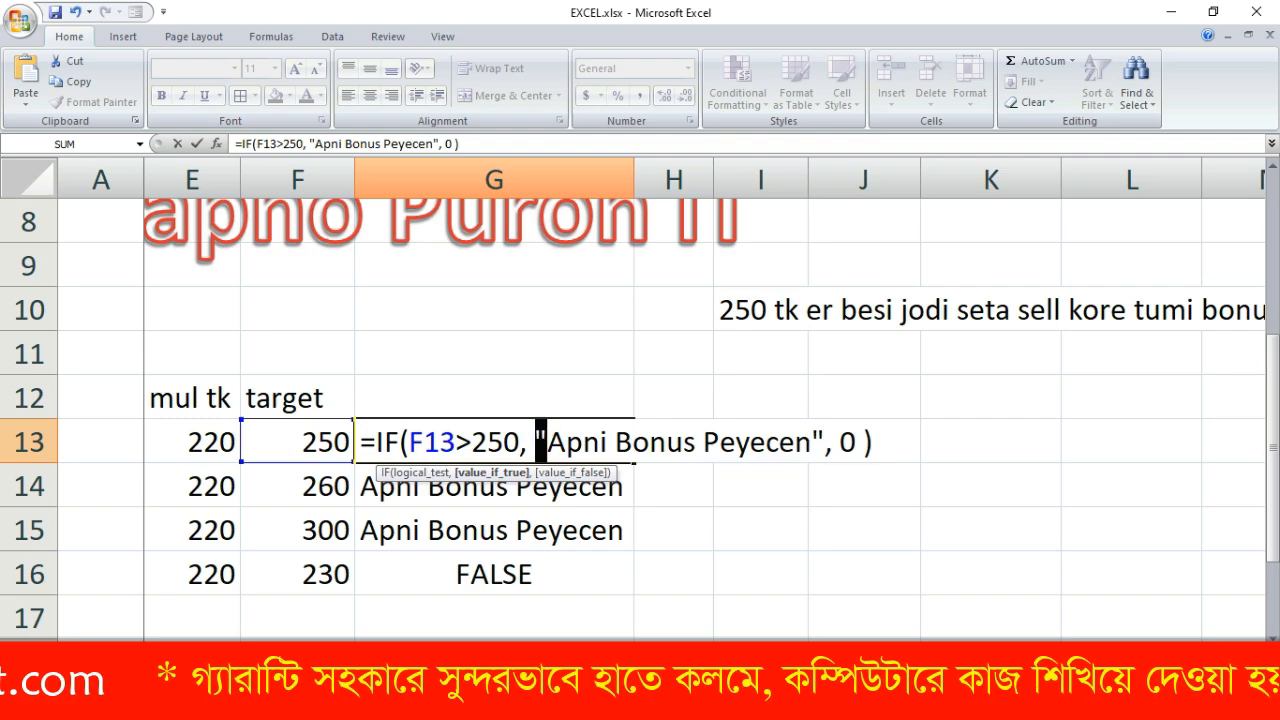
left_click_drag(814, 437, 548, 442)
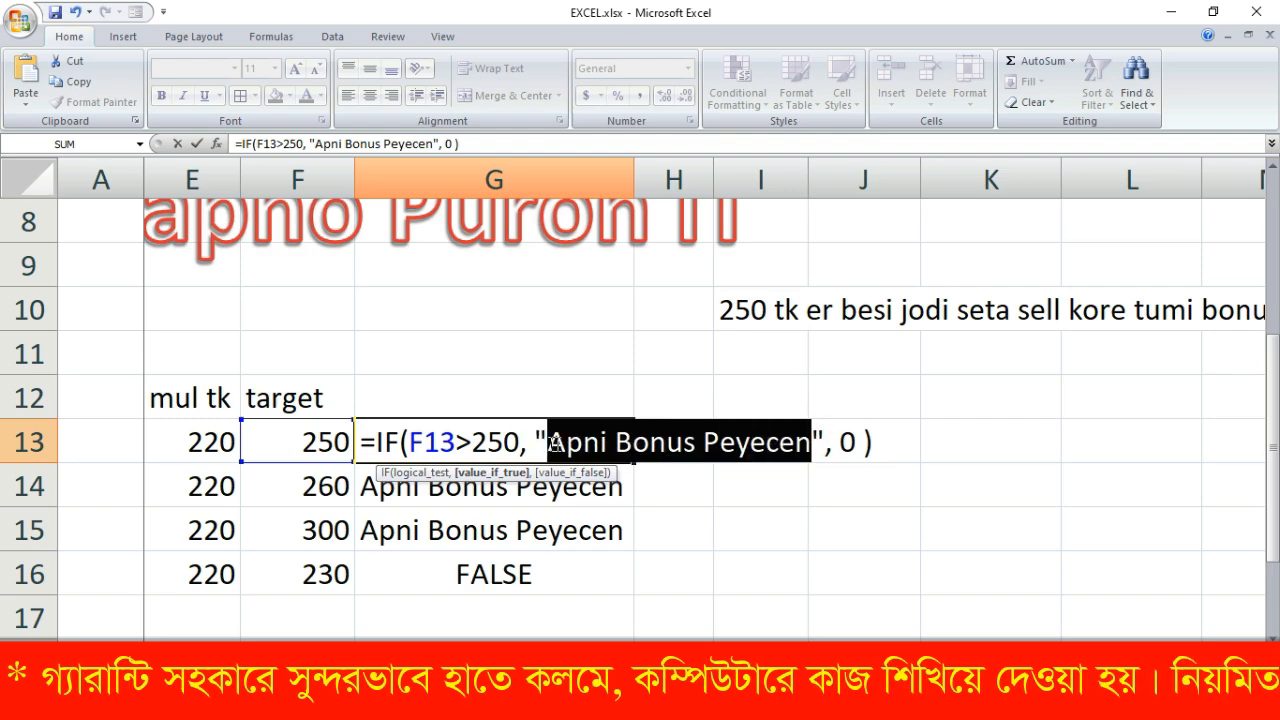
left_click(540, 442)
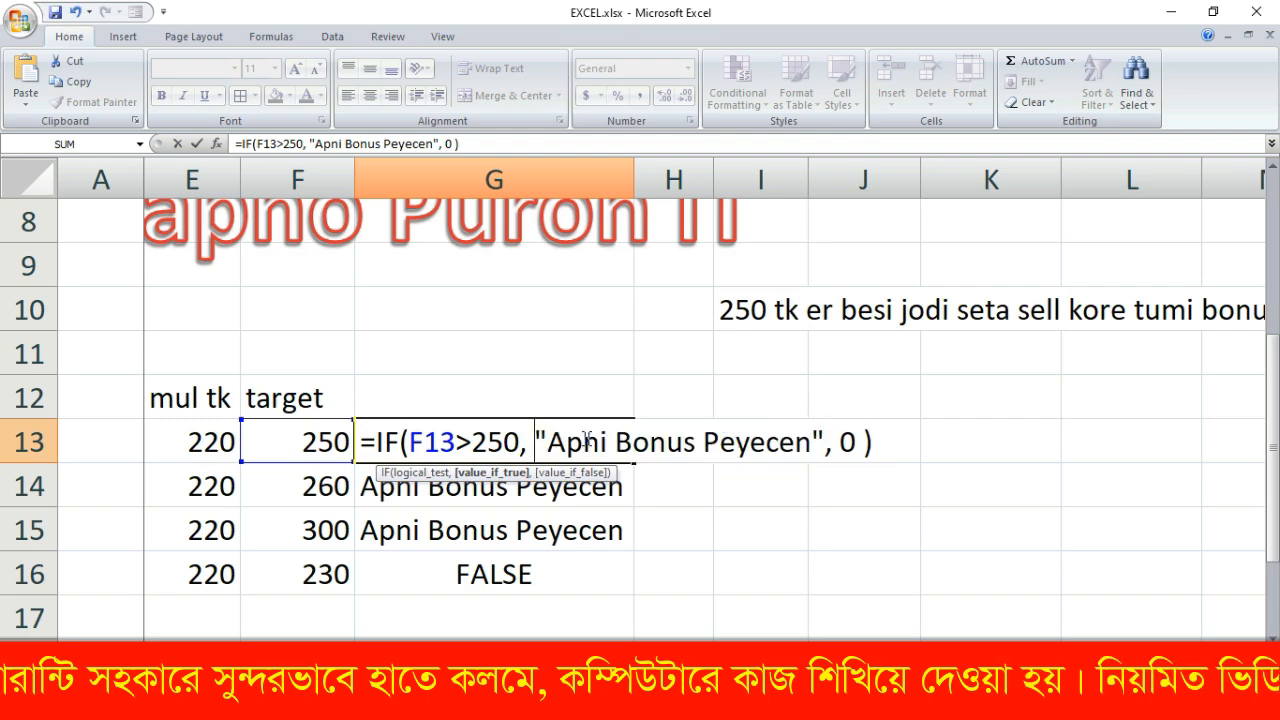
Confirm the G13 formula with 0 as the value if false and fill it down to G16
double_click(848, 442)
left_click(856, 442)
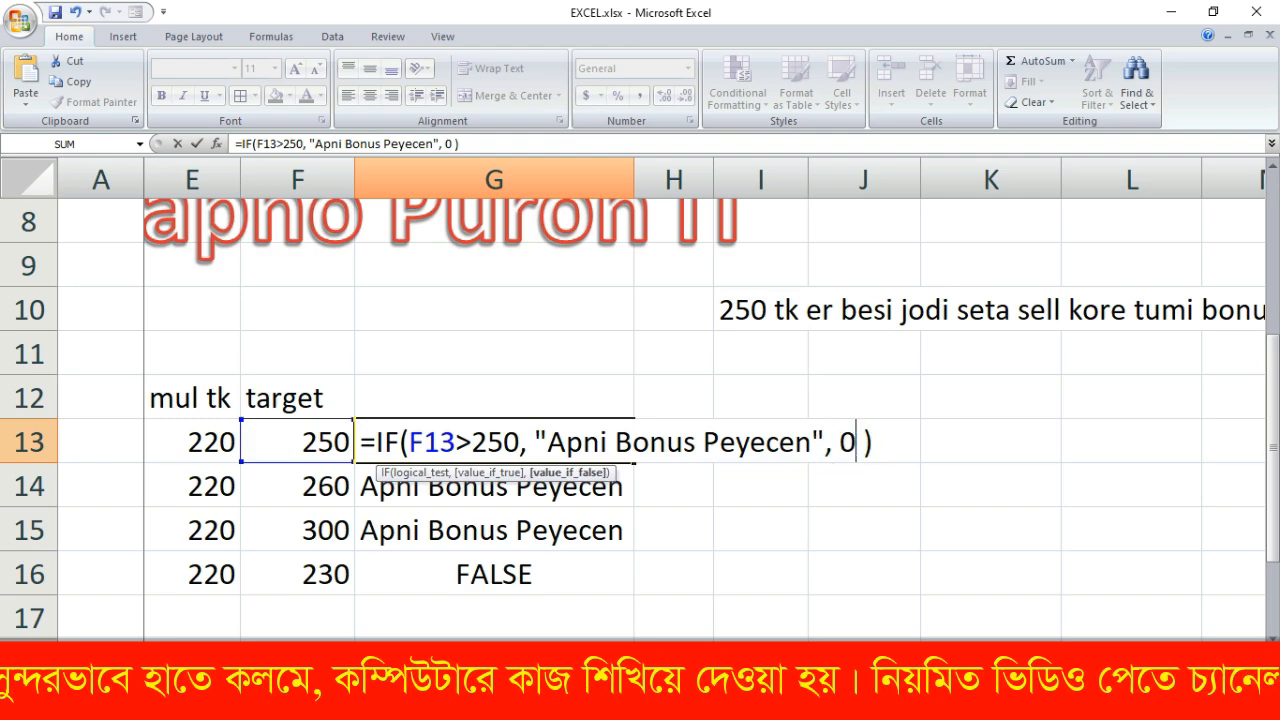
key("Return")
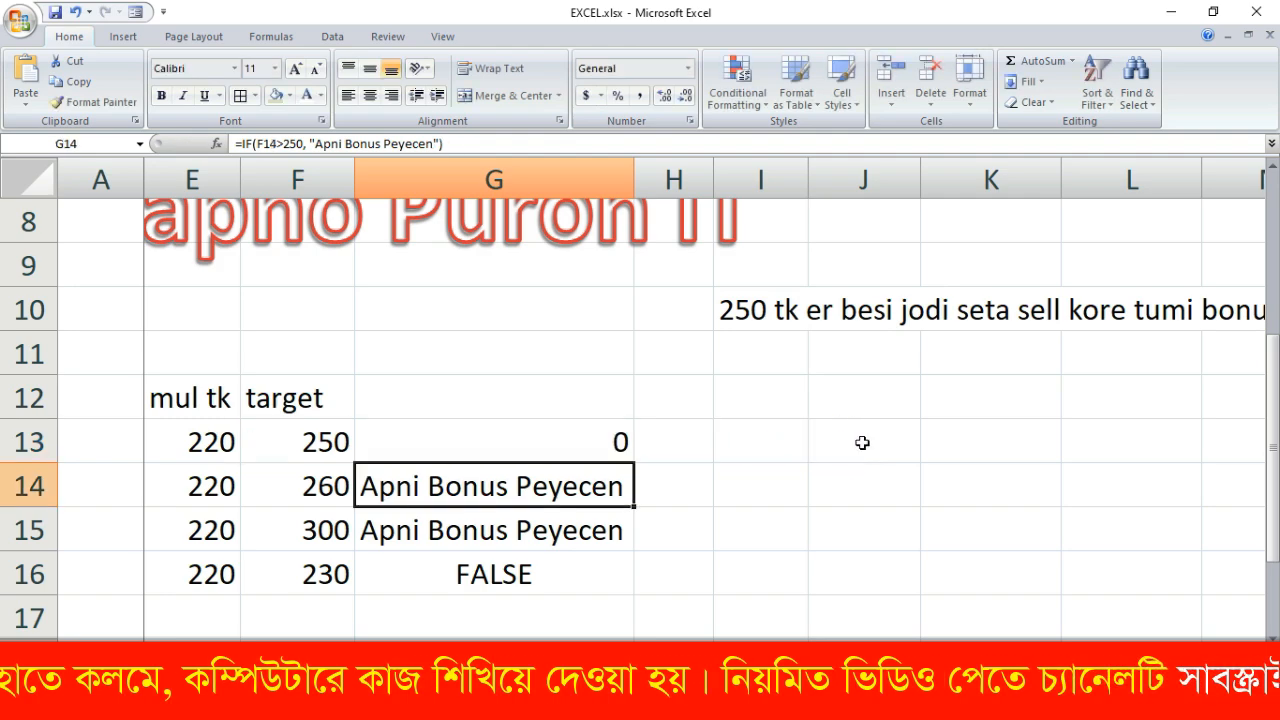
left_click(600, 443)
left_click_drag(632, 462, 624, 575)
left_click(697, 491)
Compare the bonus results in column G with the targets in column F and the 250 tk rule in I10
left_click(309, 440)
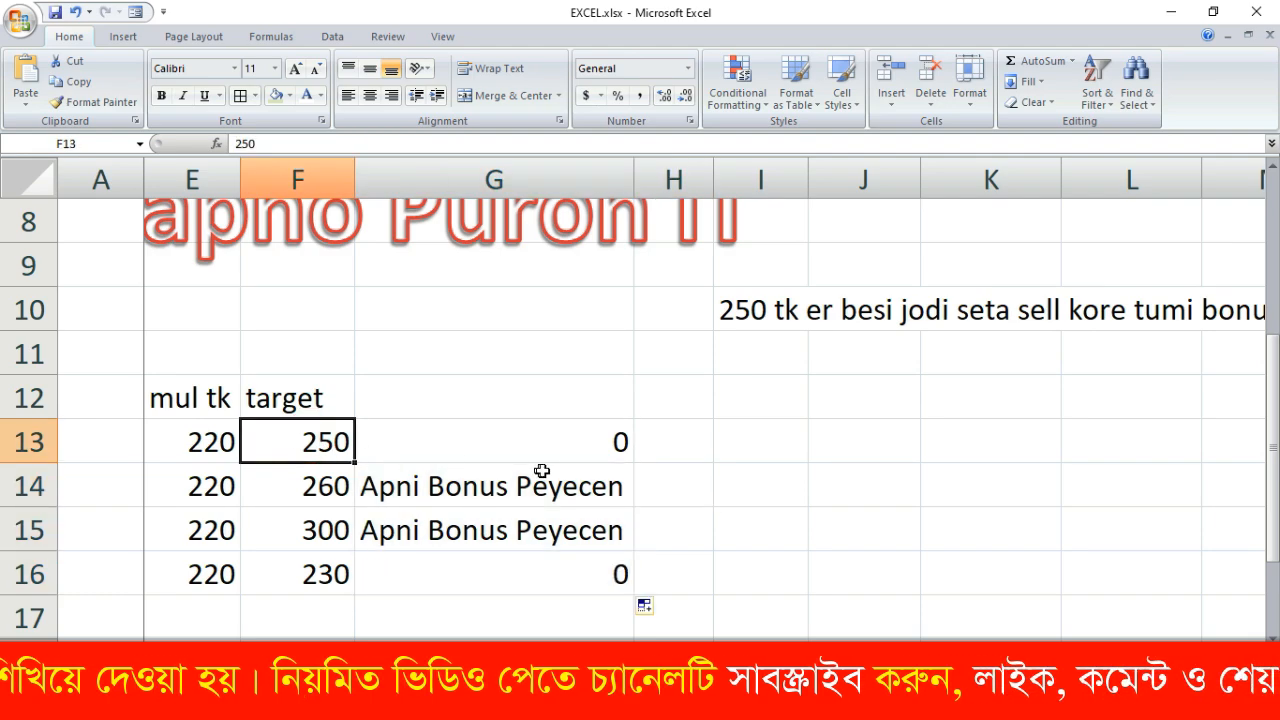
left_click(576, 444)
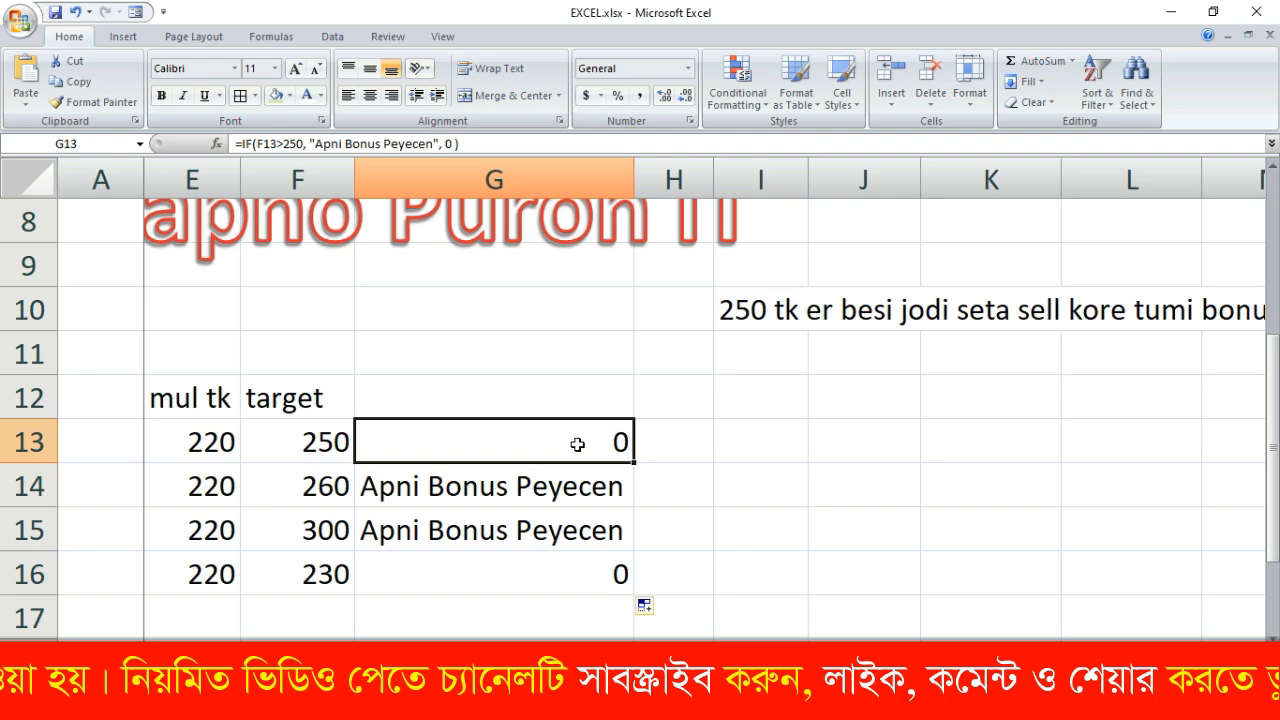
left_click_drag(750, 310, 1012, 308)
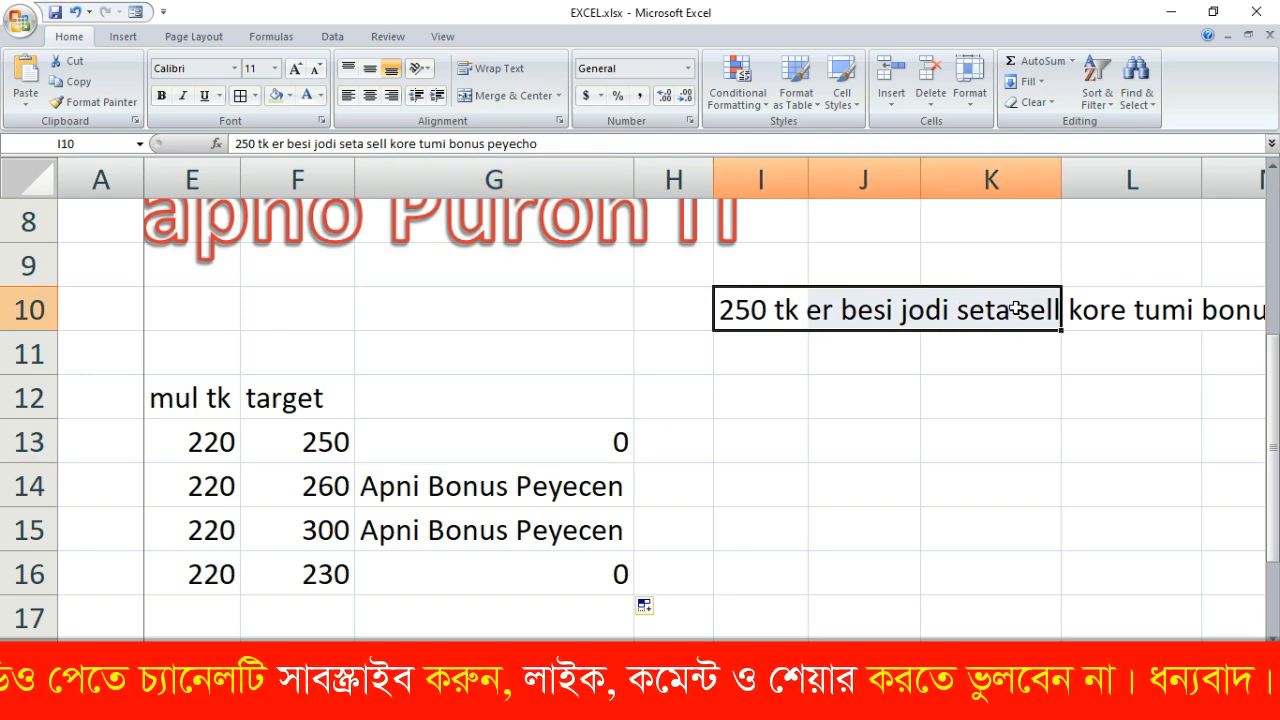
left_click(462, 540)
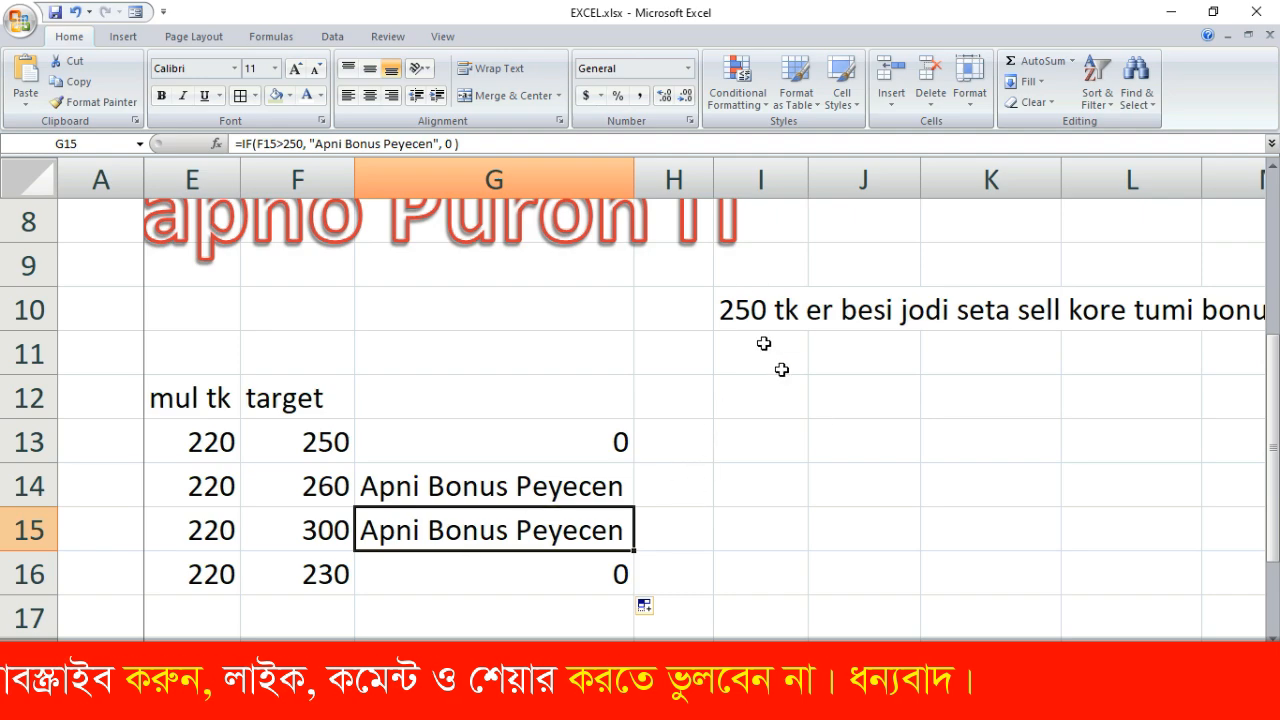
scroll(862, 458, "up", 3)
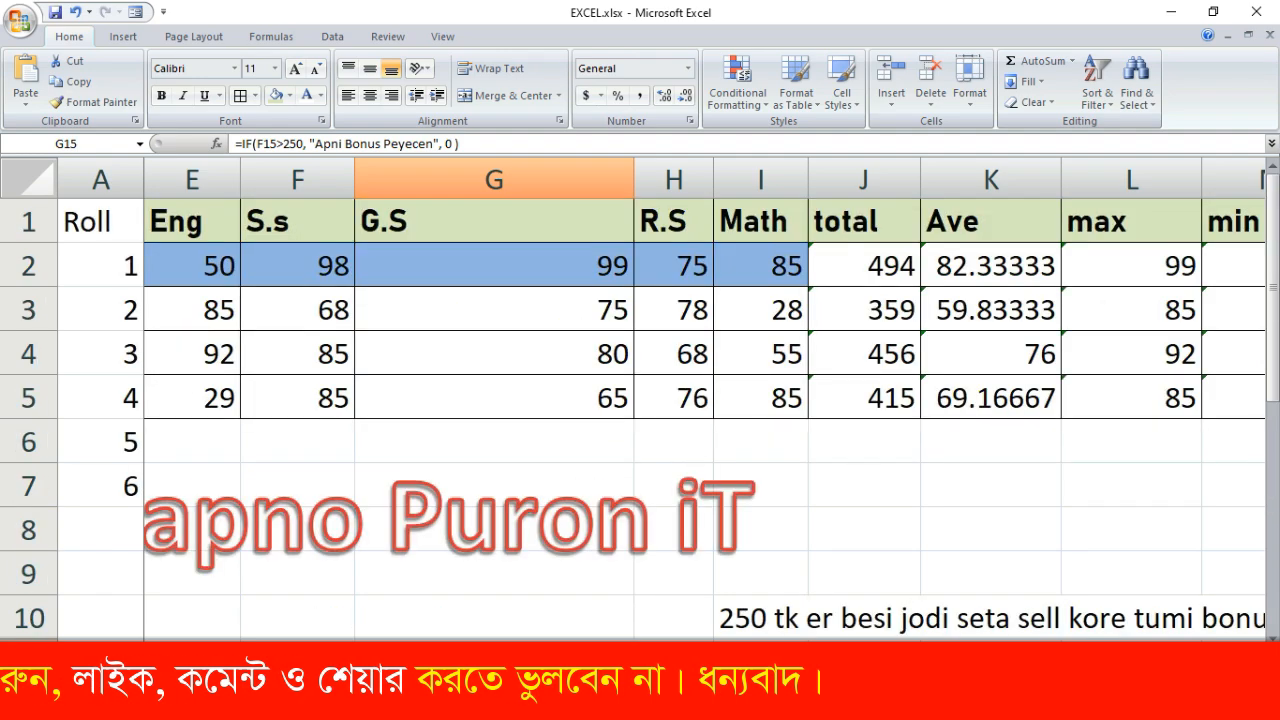
scroll(720, 514, "down", 4)
scroll(720, 514, "up", 4)
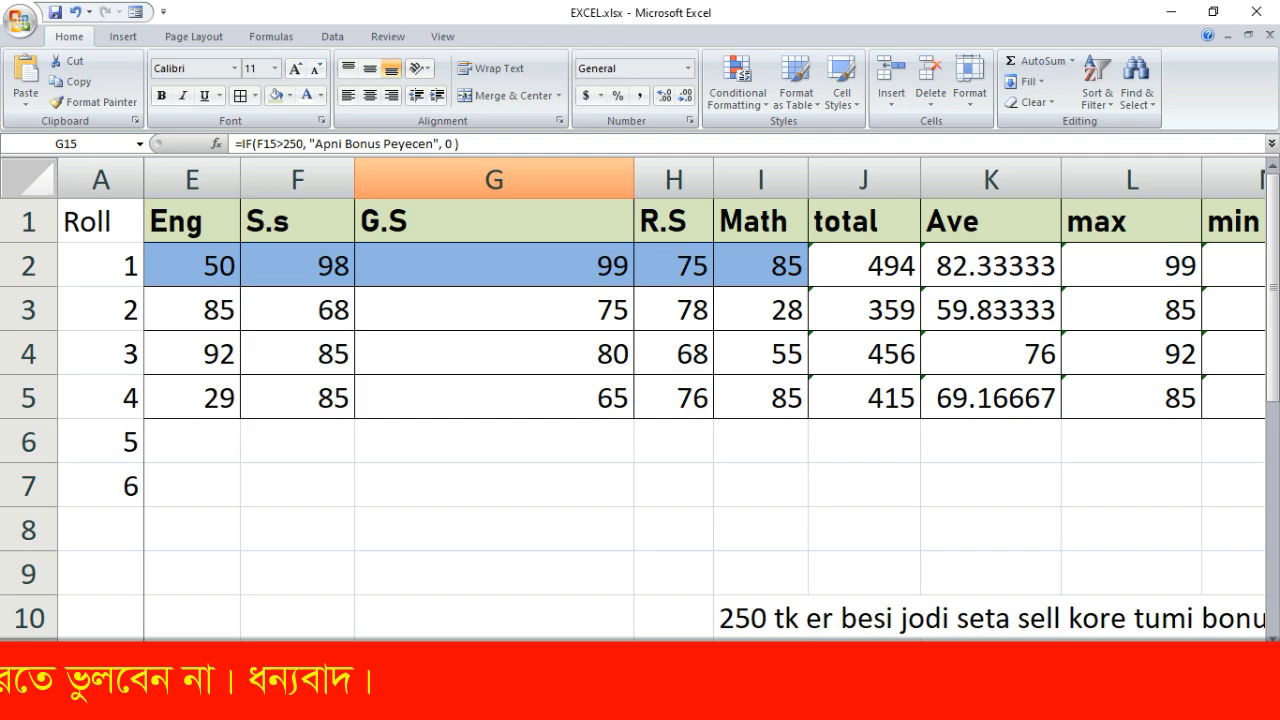
left_click(742, 453)
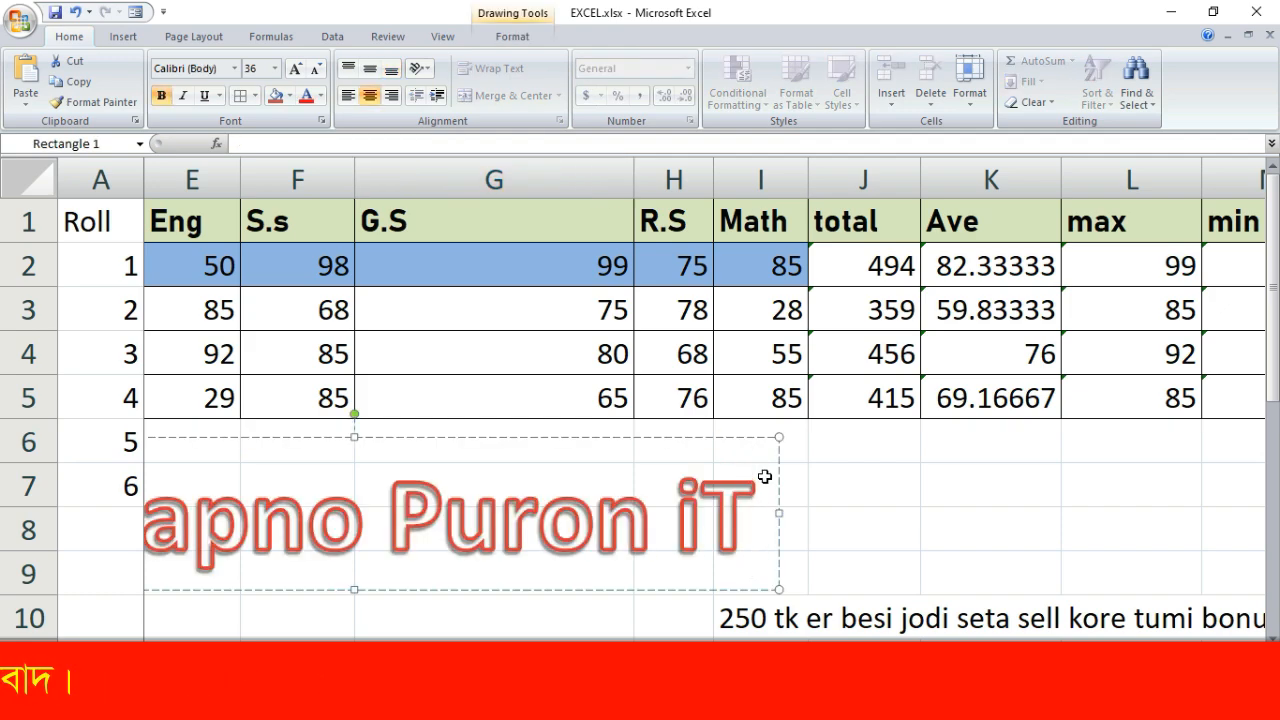
left_click(831, 466)
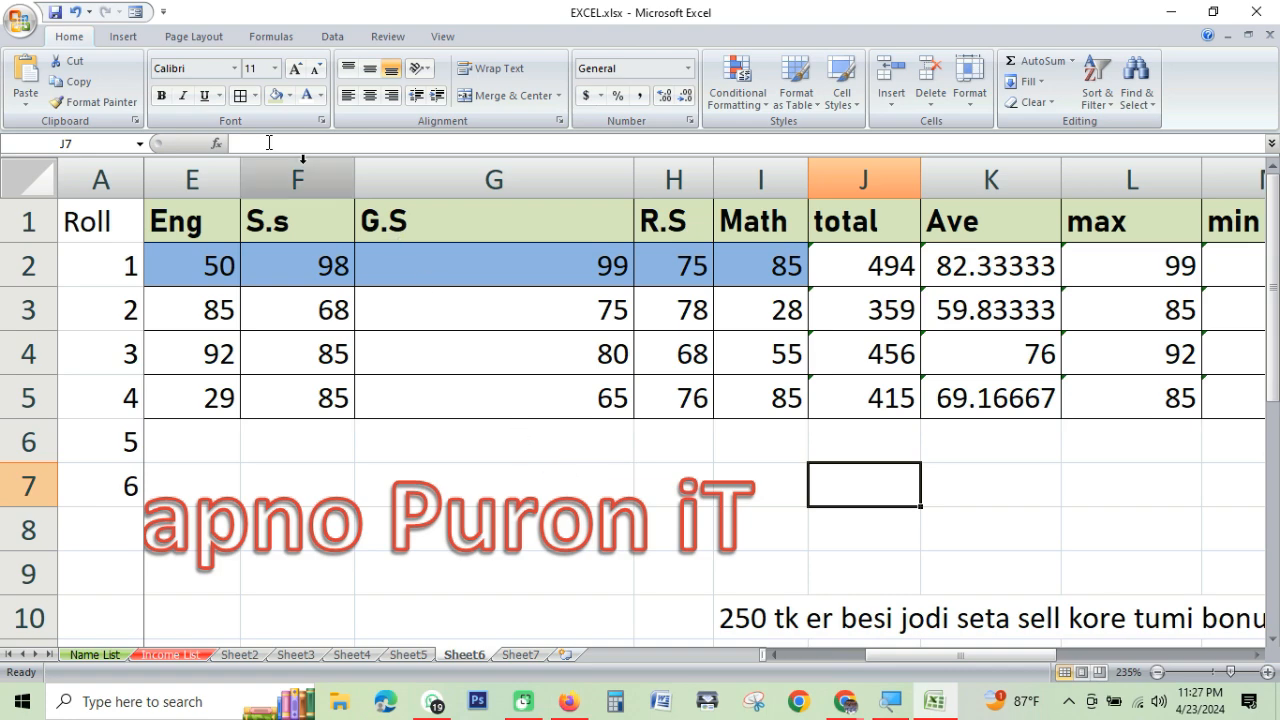
left_click(123, 36)
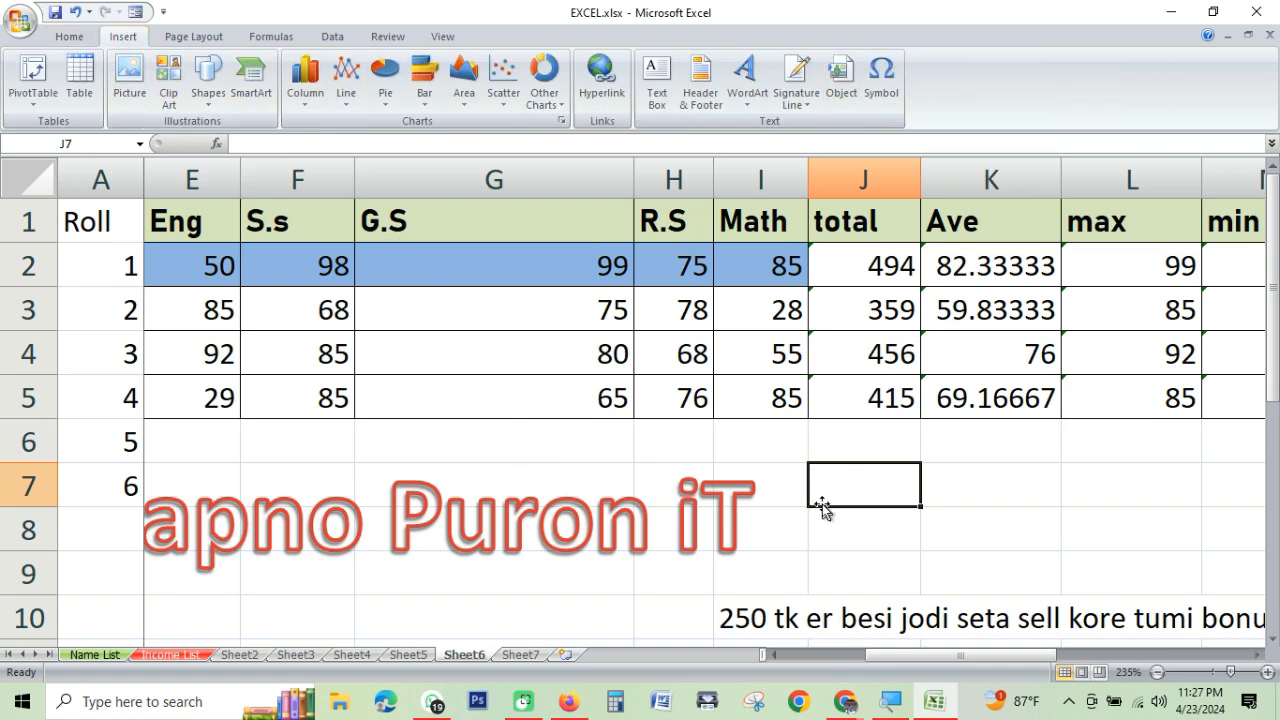
left_click(69, 36)
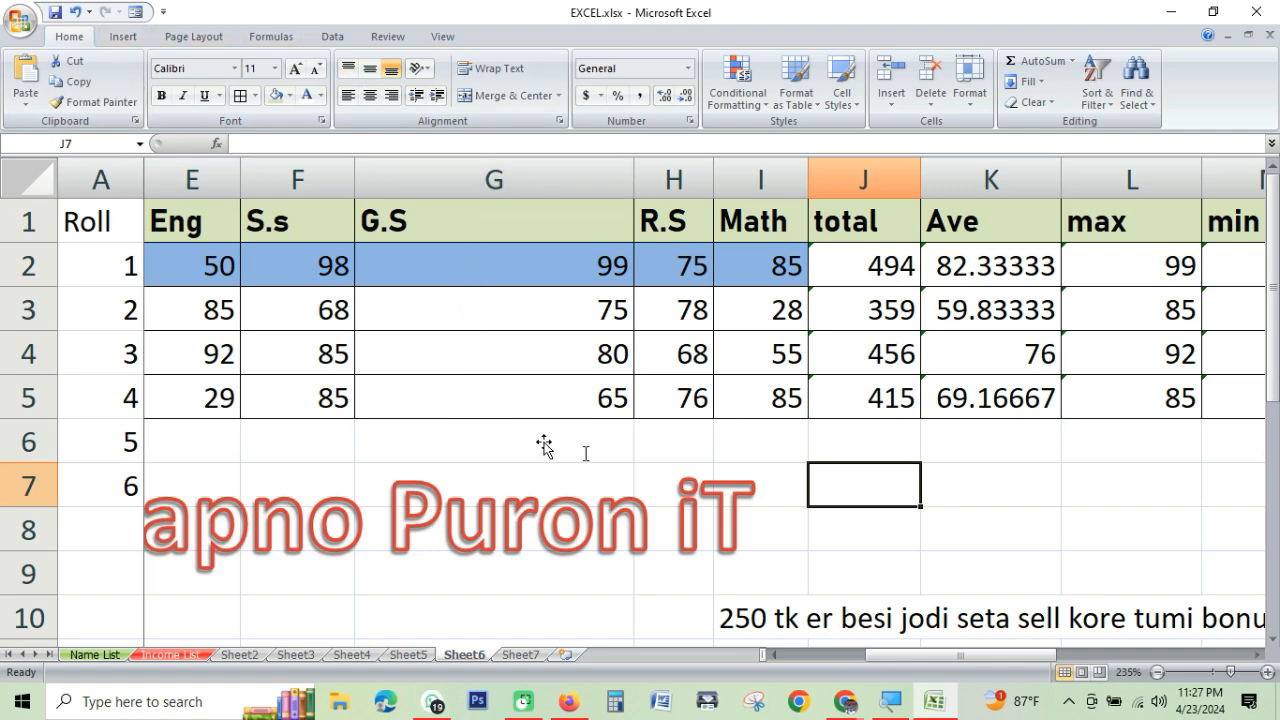
left_click(460, 437)
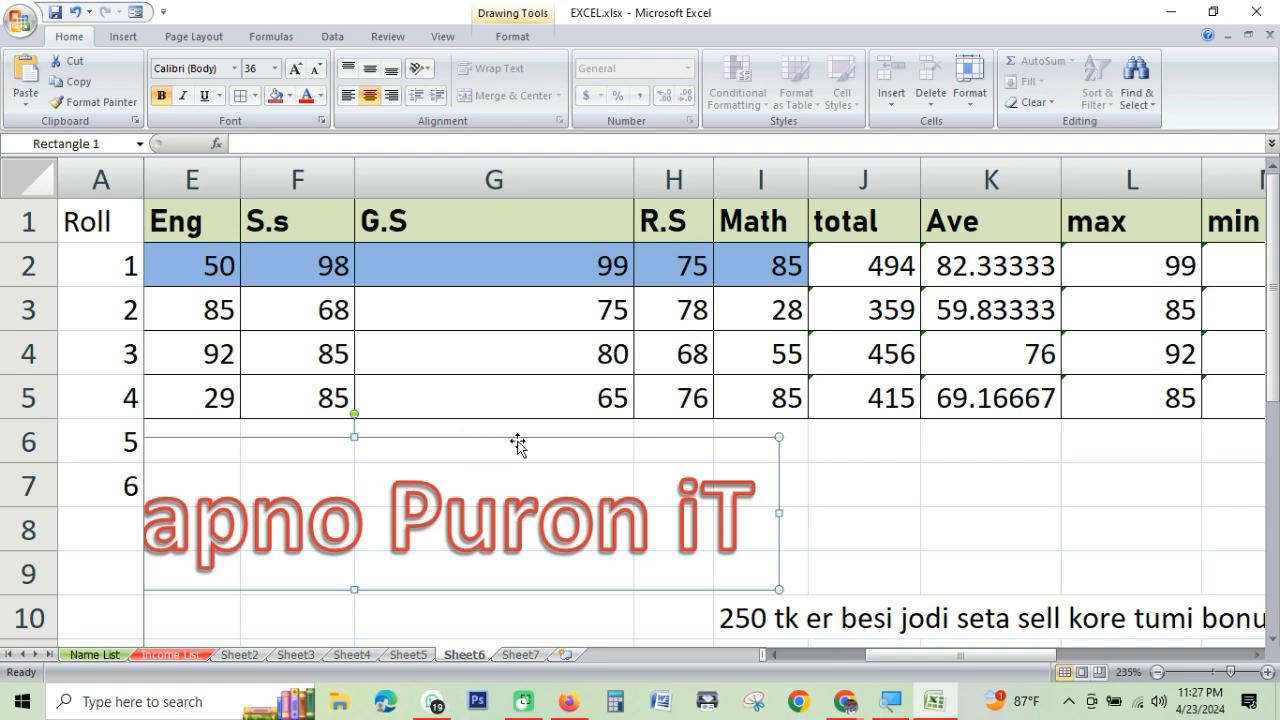
left_click(860, 484)
left_click(123, 37)
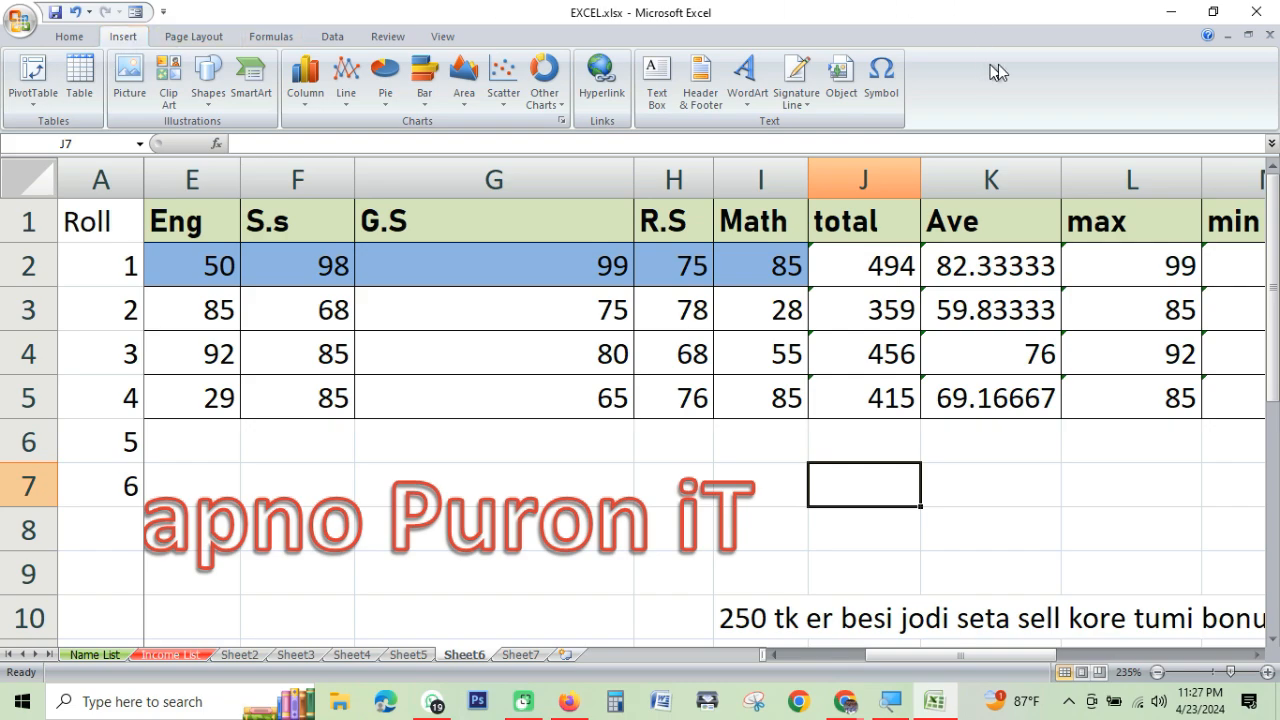
Minimize the workbook window to show the desktop
left_click(1171, 11)
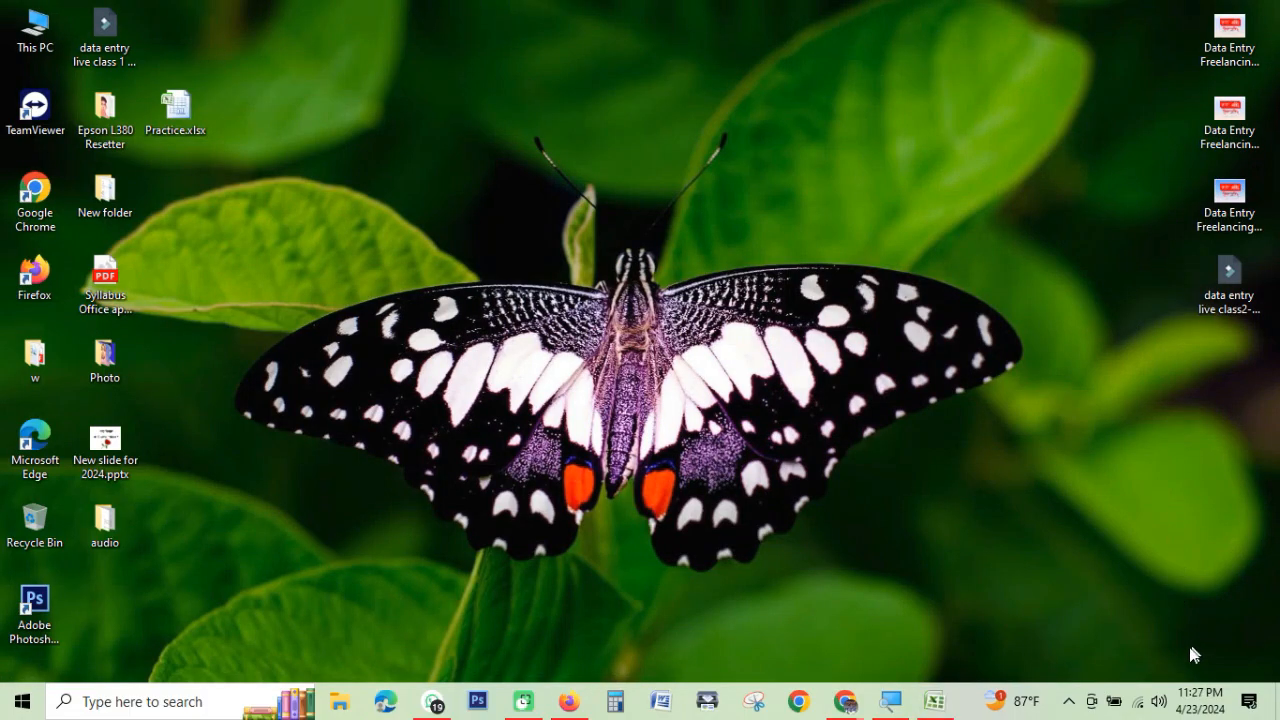